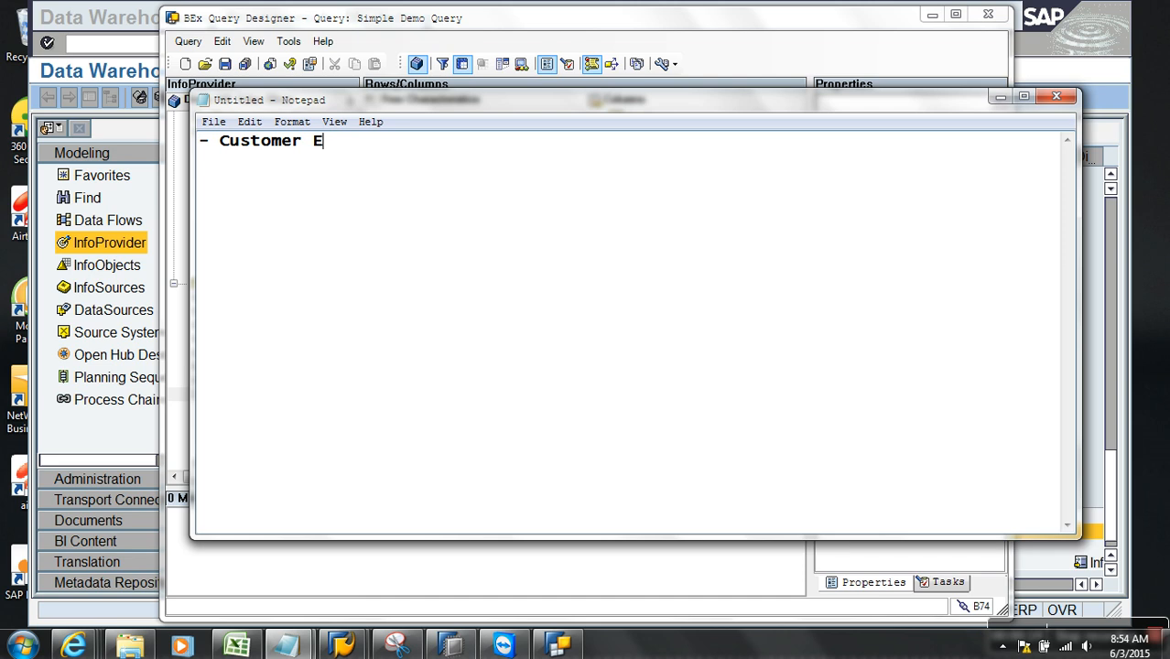
- Underline the Customer Exit heading with dashes in the notes and add item 1, "Create a var with Customer exit"
{"action": "key", "text": "Return"}
{"action": "type", "text": "----------------"}
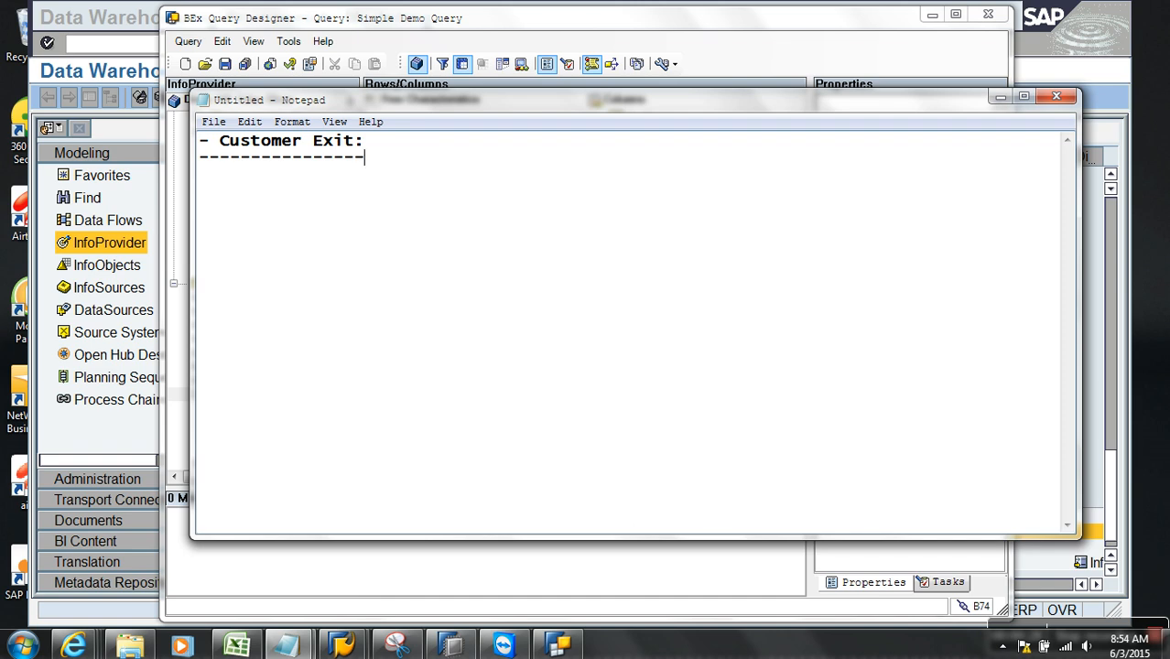
{"action": "key", "text": "Return"}
{"action": "type", "text": "1. Create a var "}
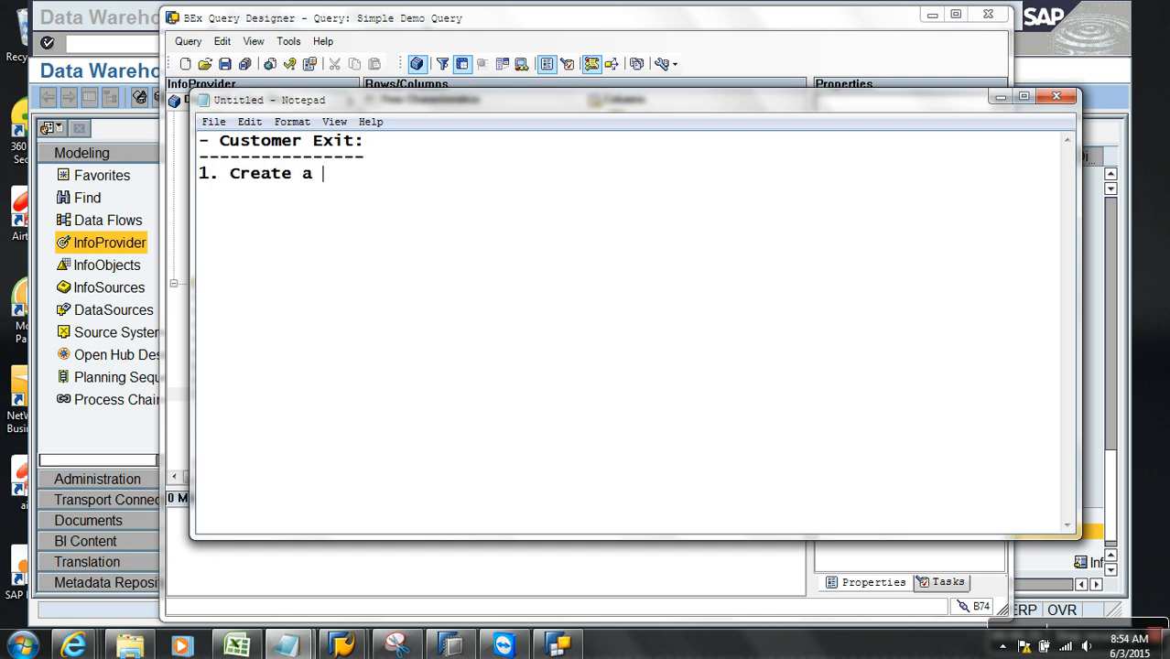
{"action": "type", "text": "with "}
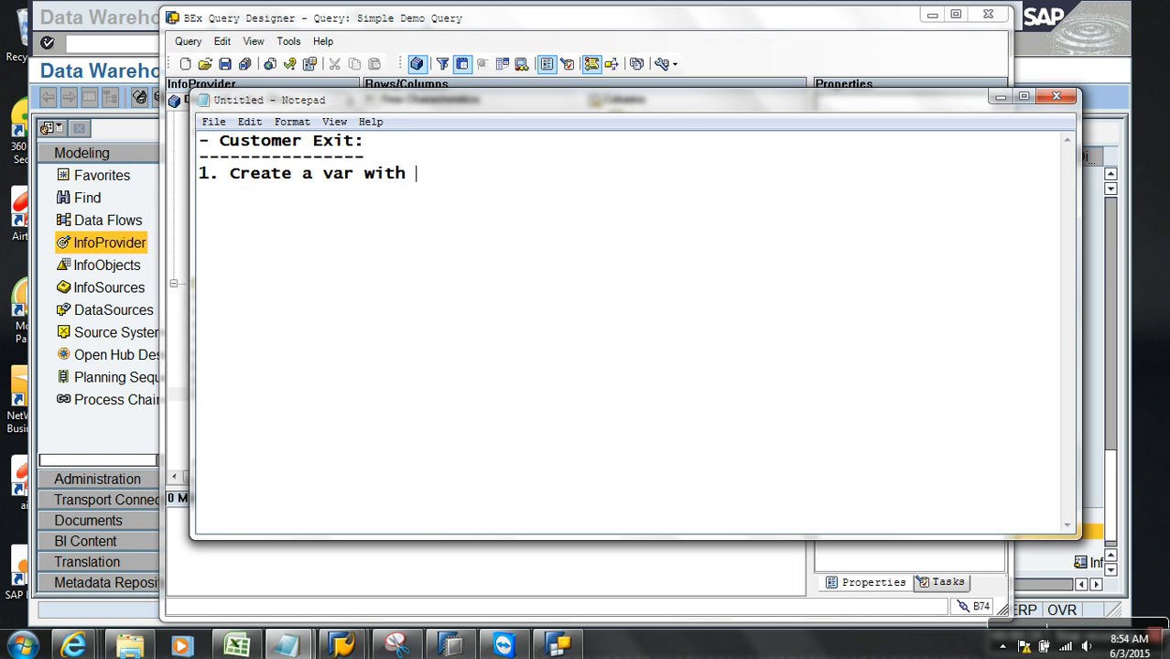
{"action": "type", "text": "Custome"}
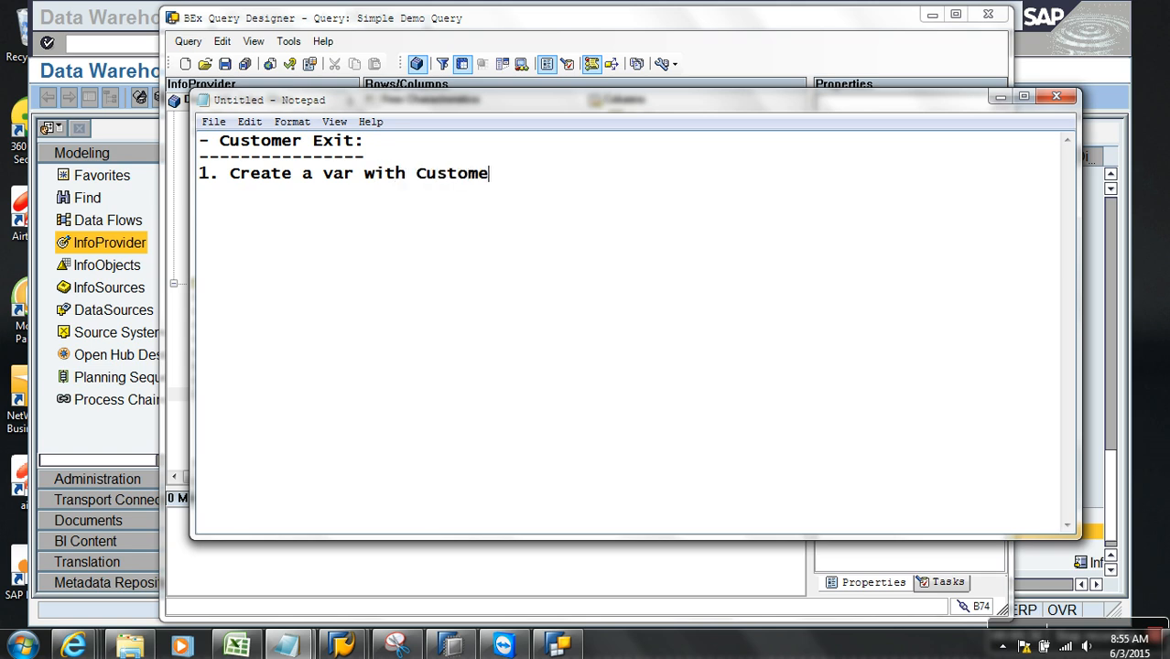
{"action": "type", "text": "r exit"}
{"action": "key", "text": "Return"}
{"action": "key", "text": "Return"}
- Add item 2 to the notes: "Implement the ABAP/4 code with enhancement RSR00001"
{"action": "type", "text": "2. Im"}
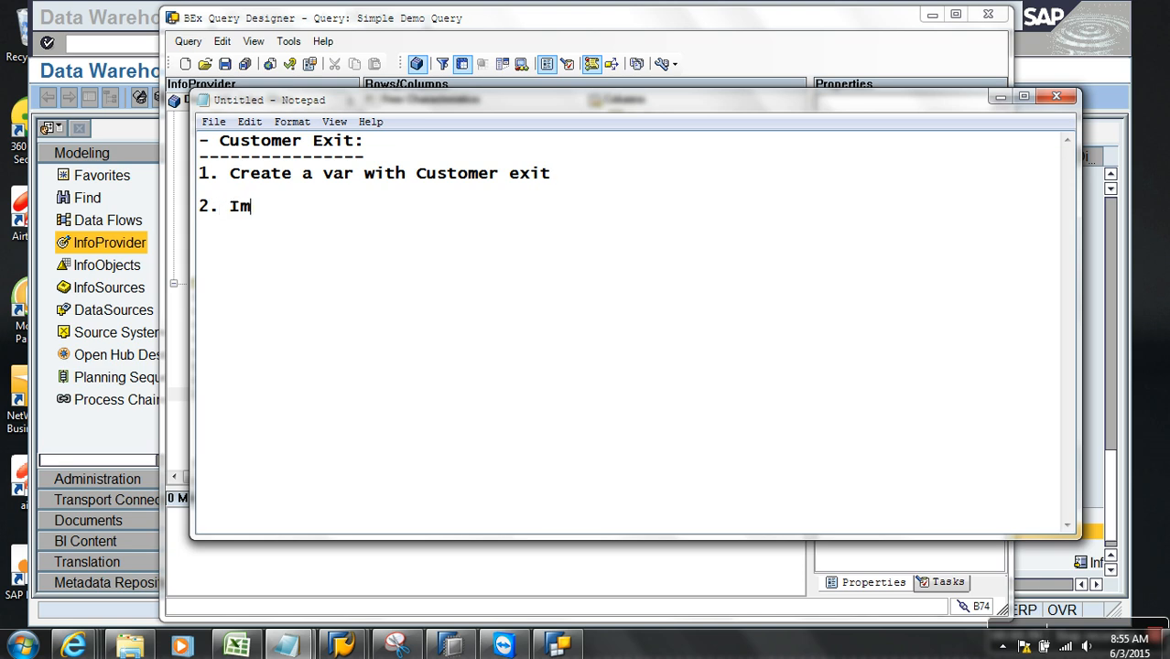
{"action": "type", "text": "plement the ABAP/e"}
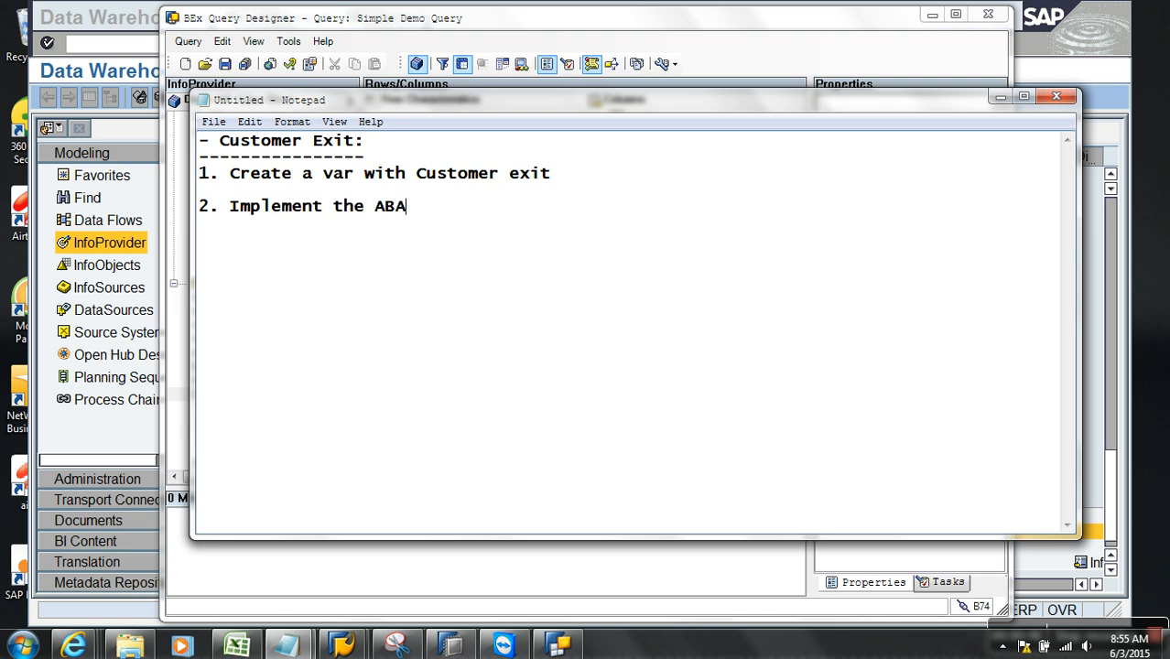
{"action": "key", "text": "BackSpace"}
{"action": "type", "text": "4 code with"}
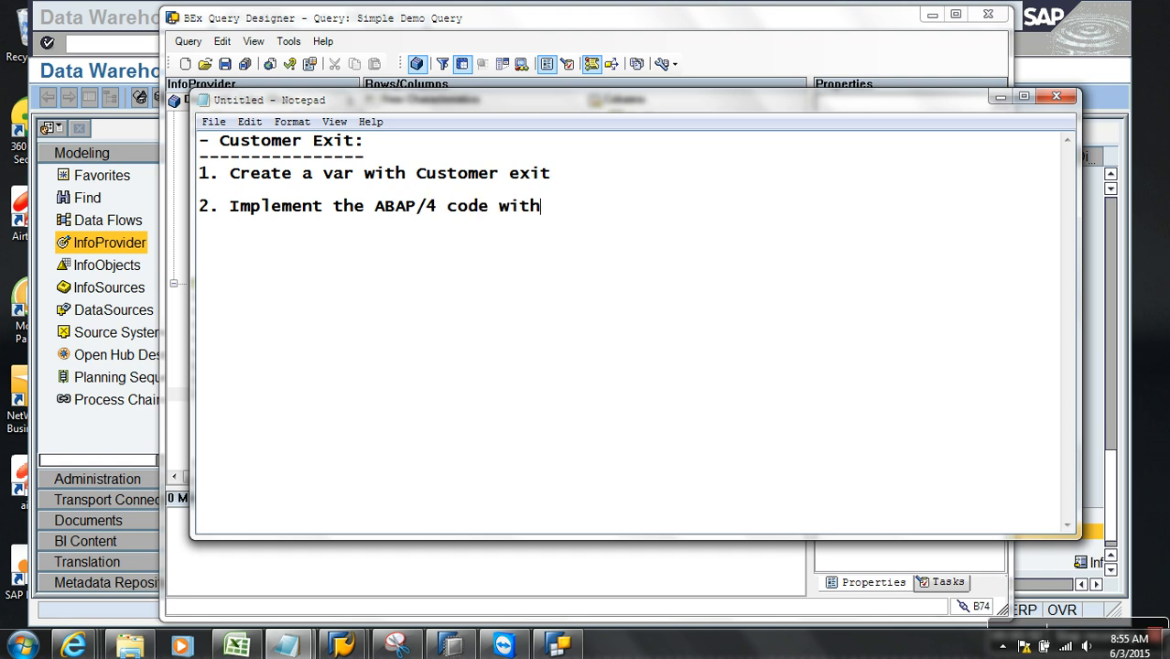
{"action": "type", "text": " enhancement RSR00001"}
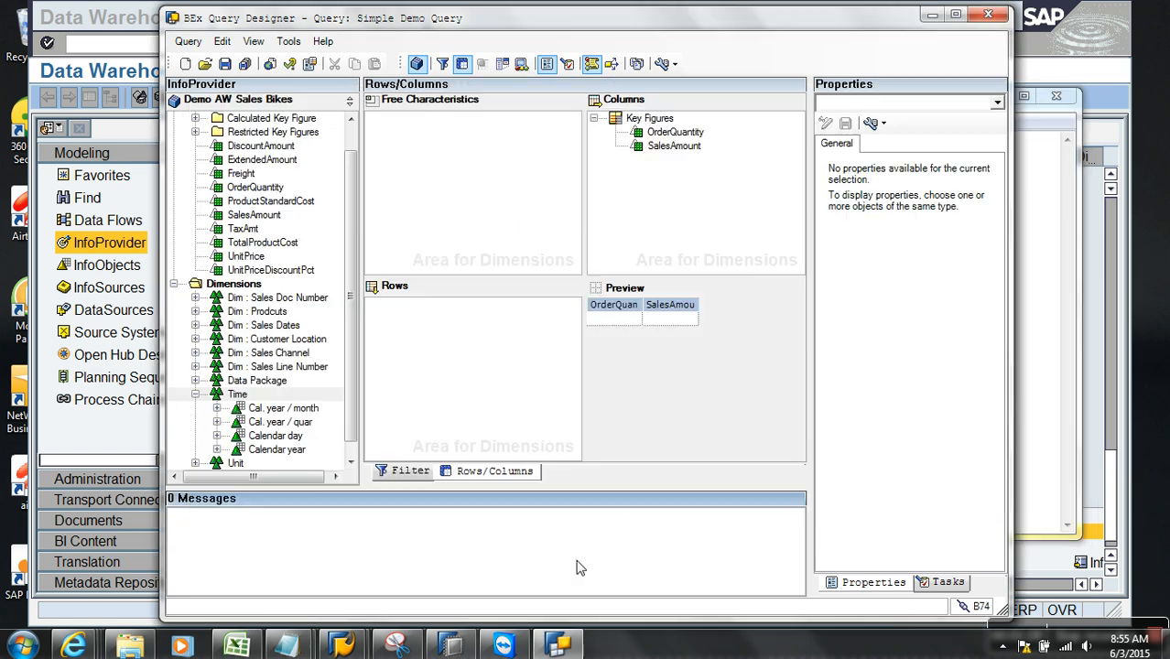
- In BEx Query Designer, add Calendar year to the query's rows and open its value restriction under the default values
{"action": "left_click", "coordinate": [581, 557]}
{"action": "left_click_drag", "start_coordinate": [286, 451], "coordinate": [412, 316]}
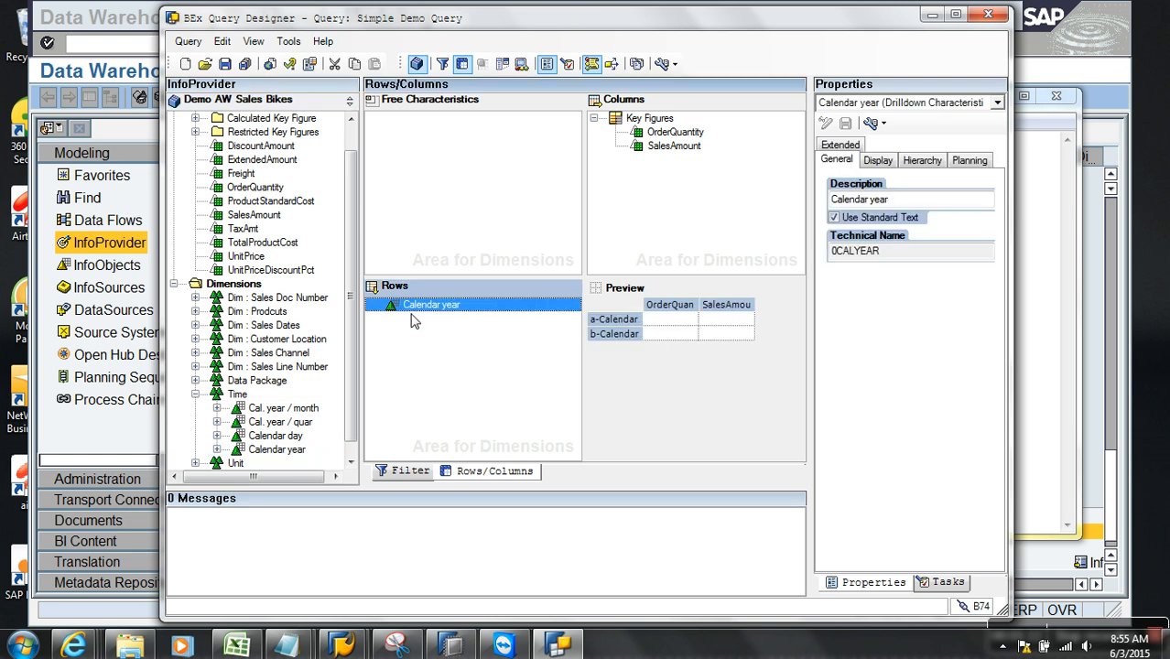
{"action": "left_click", "coordinate": [405, 476]}
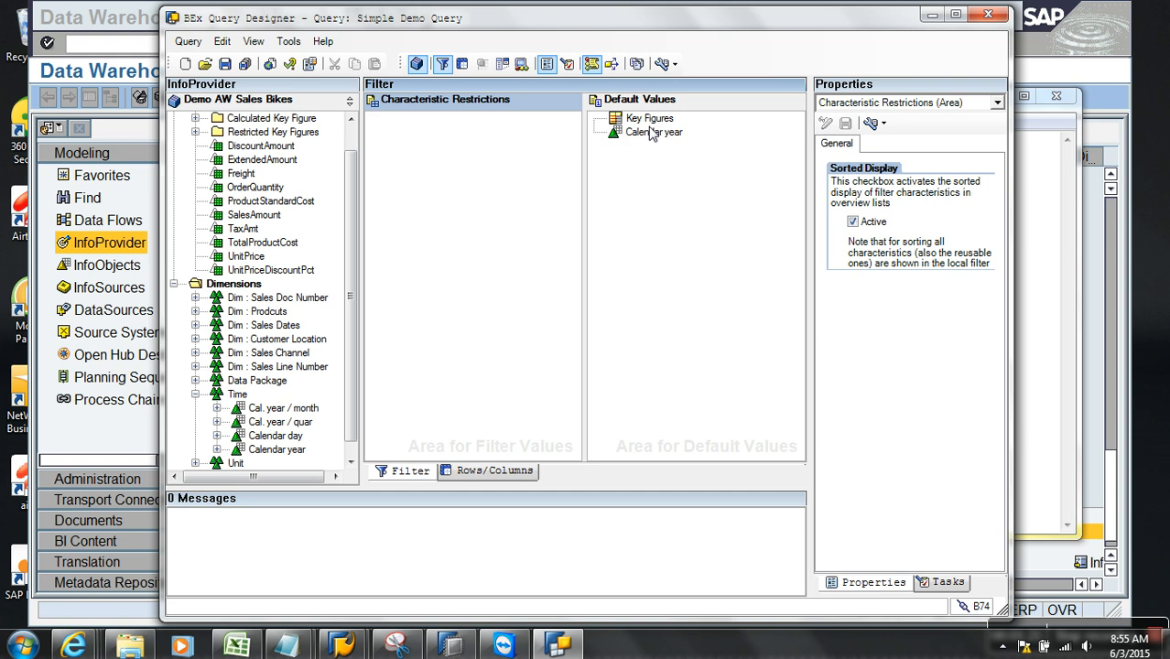
{"action": "right_click", "coordinate": [648, 133]}
{"action": "left_click", "coordinate": [689, 139]}
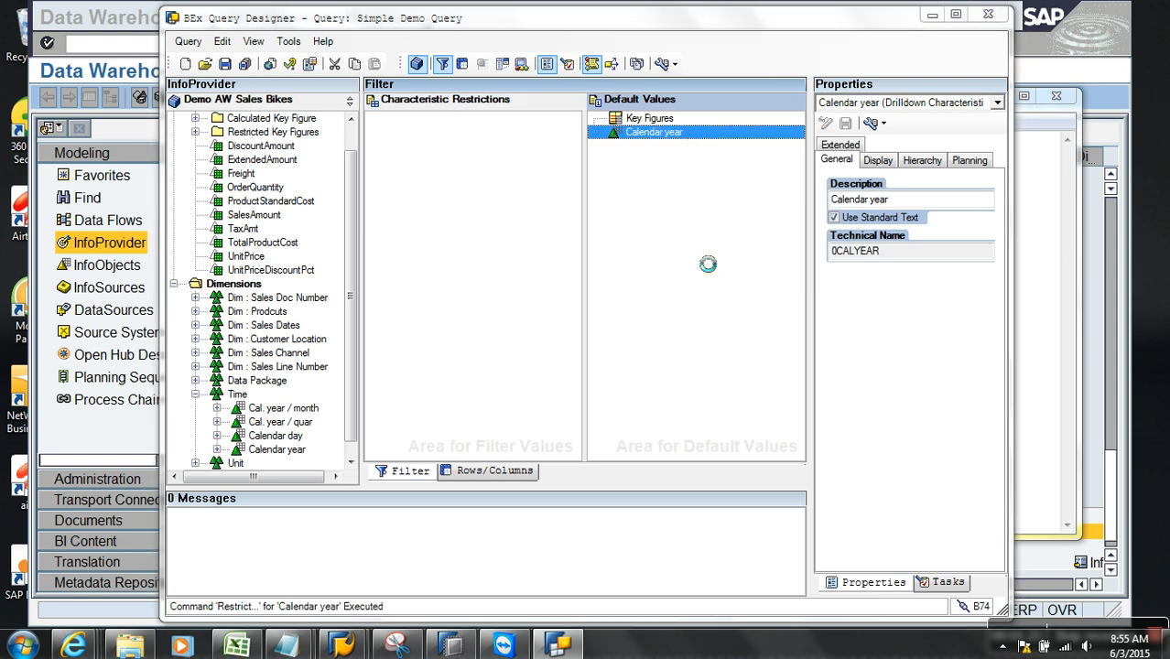
- Try the single value 2014 as the Calendar year restriction and remove it from the chosen selection
{"action": "left_click", "coordinate": [490, 187]}
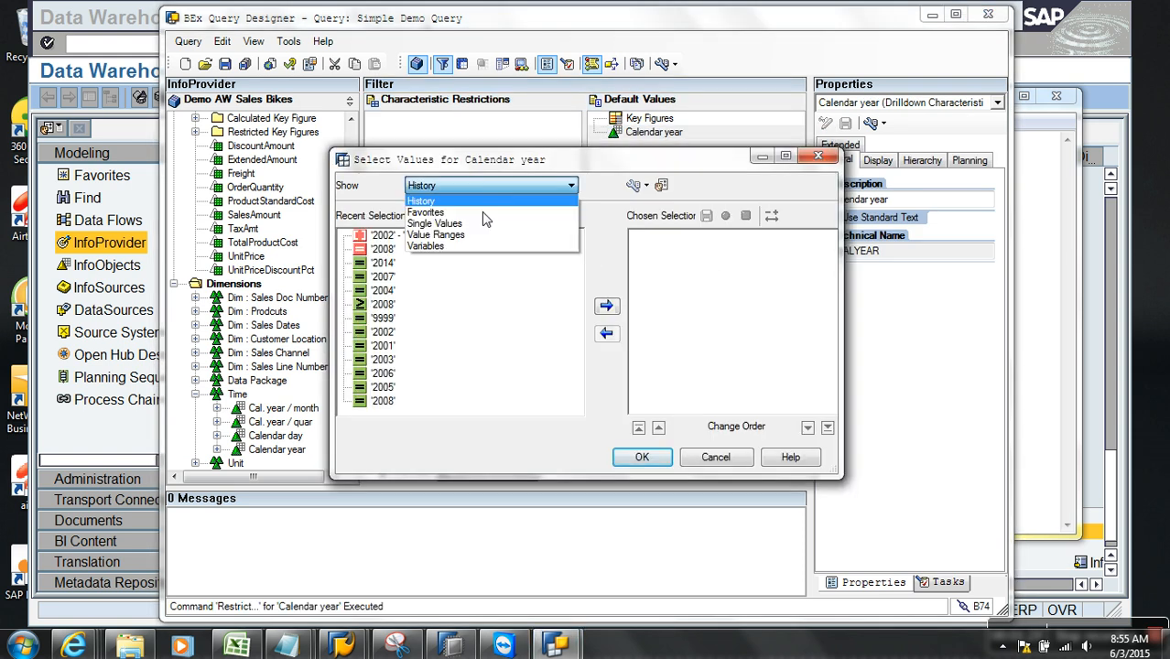
{"action": "left_click", "coordinate": [458, 235]}
{"action": "left_click", "coordinate": [476, 189]}
{"action": "left_click", "coordinate": [473, 228]}
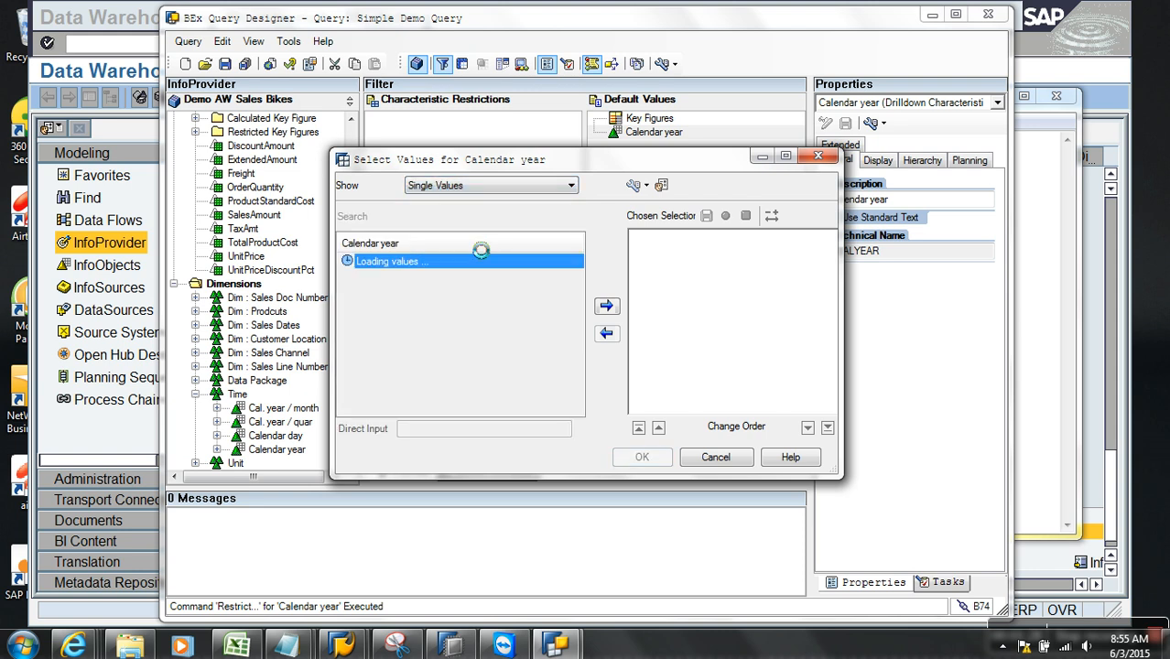
{"action": "left_click", "coordinate": [422, 430]}
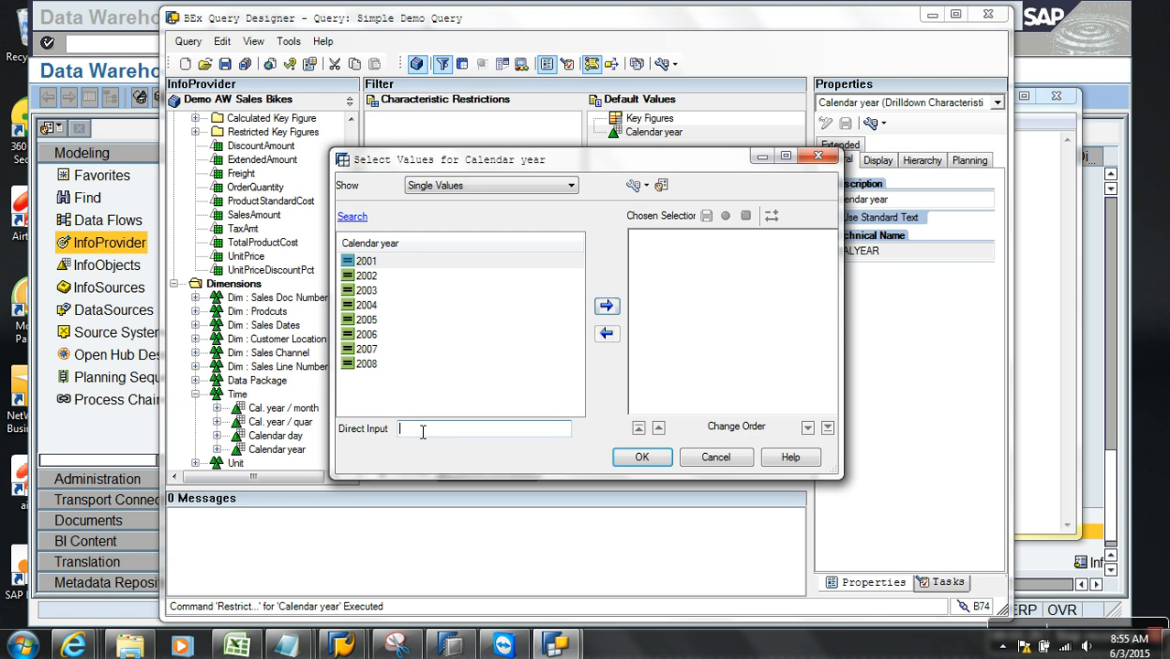
{"action": "type", "text": "2014"}
{"action": "left_click", "coordinate": [606, 306]}
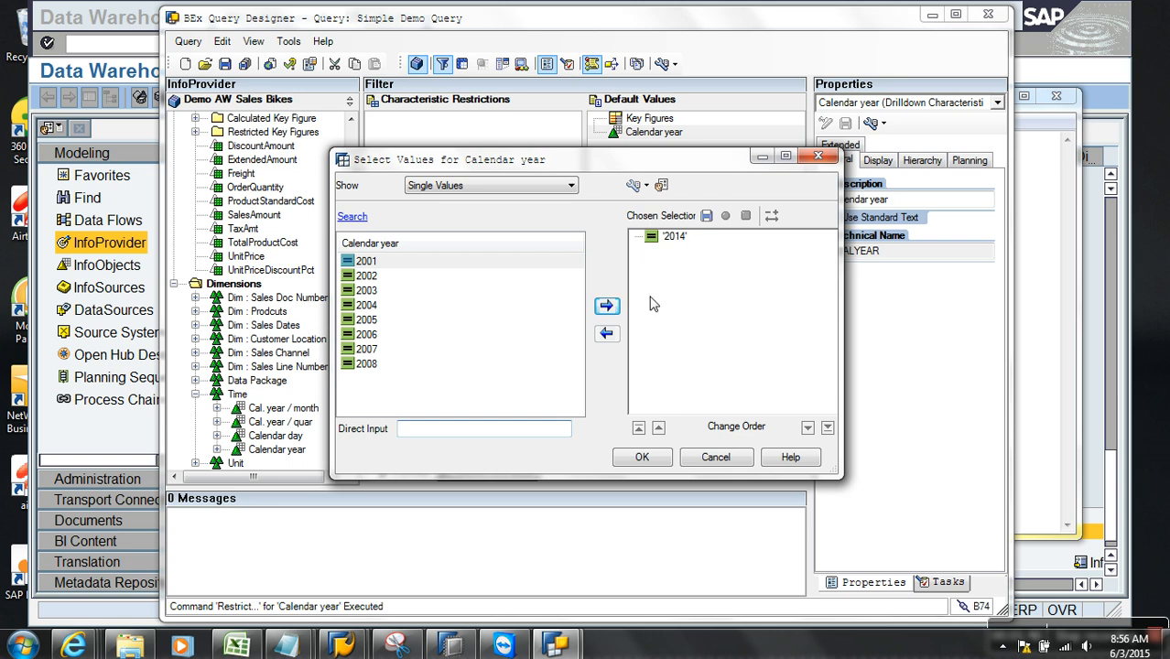
{"action": "left_click", "coordinate": [675, 237]}
{"action": "left_click", "coordinate": [606, 333]}
- Create a new Calendar year variable with the description "Current year :" and the technical name ZCE_YEAR
{"action": "left_click", "coordinate": [485, 187]}
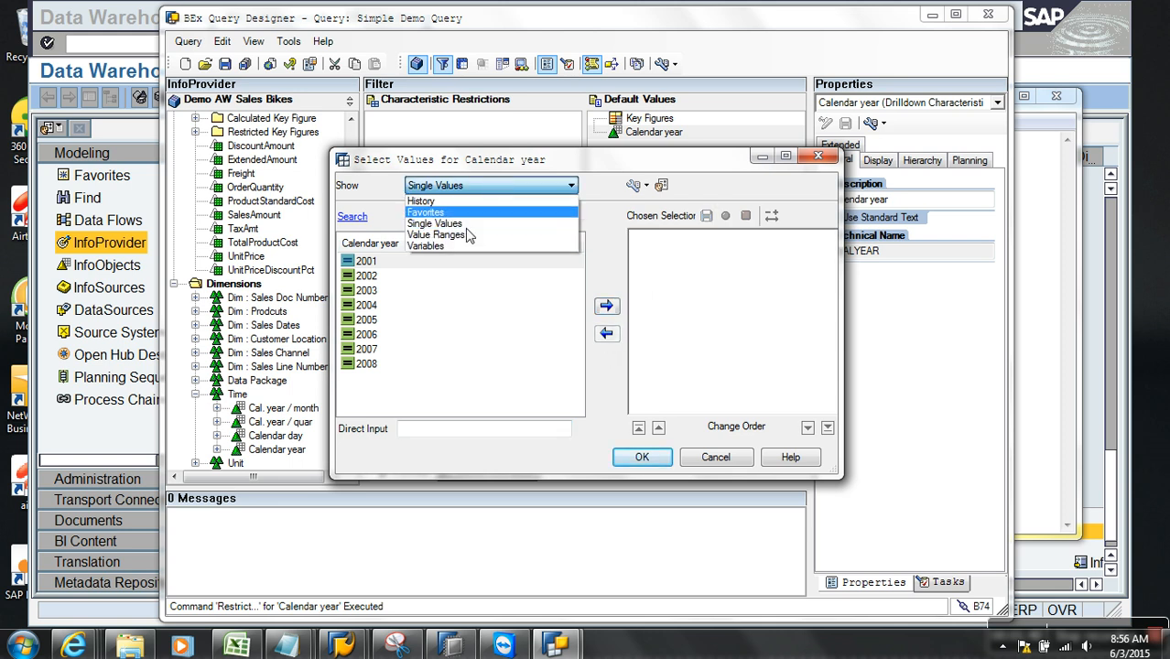
{"action": "left_click", "coordinate": [443, 247]}
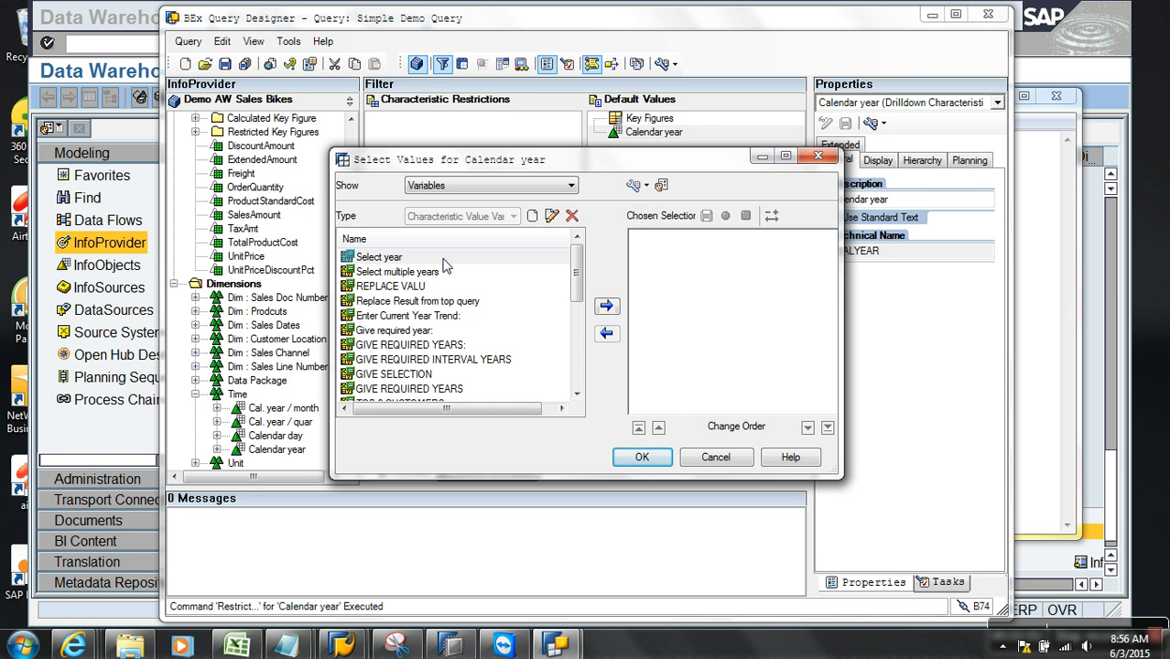
{"action": "left_click", "coordinate": [532, 220]}
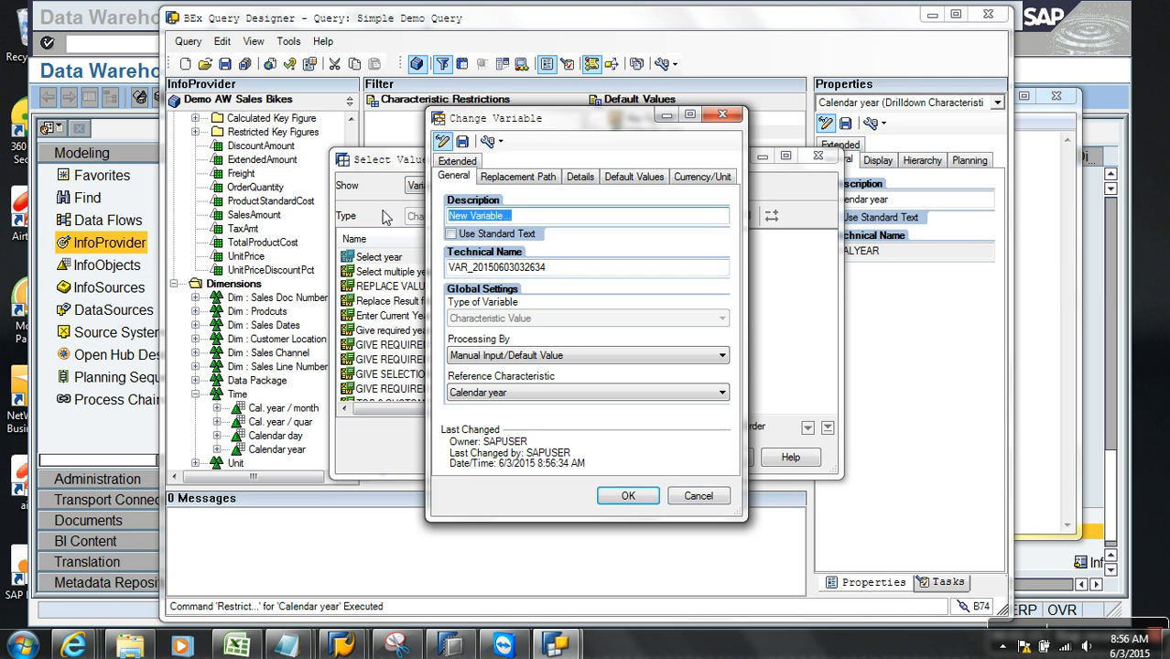
{"action": "type", "text": "Current year"}
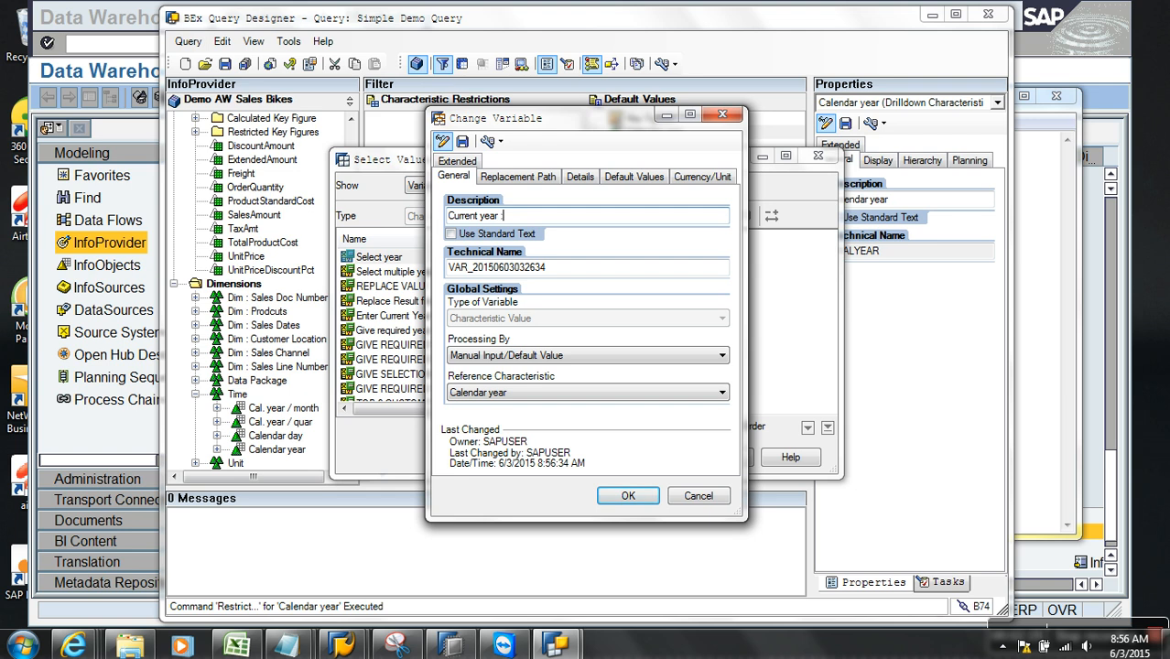
{"action": "left_click_drag", "start_coordinate": [575, 271], "coordinate": [370, 275]}
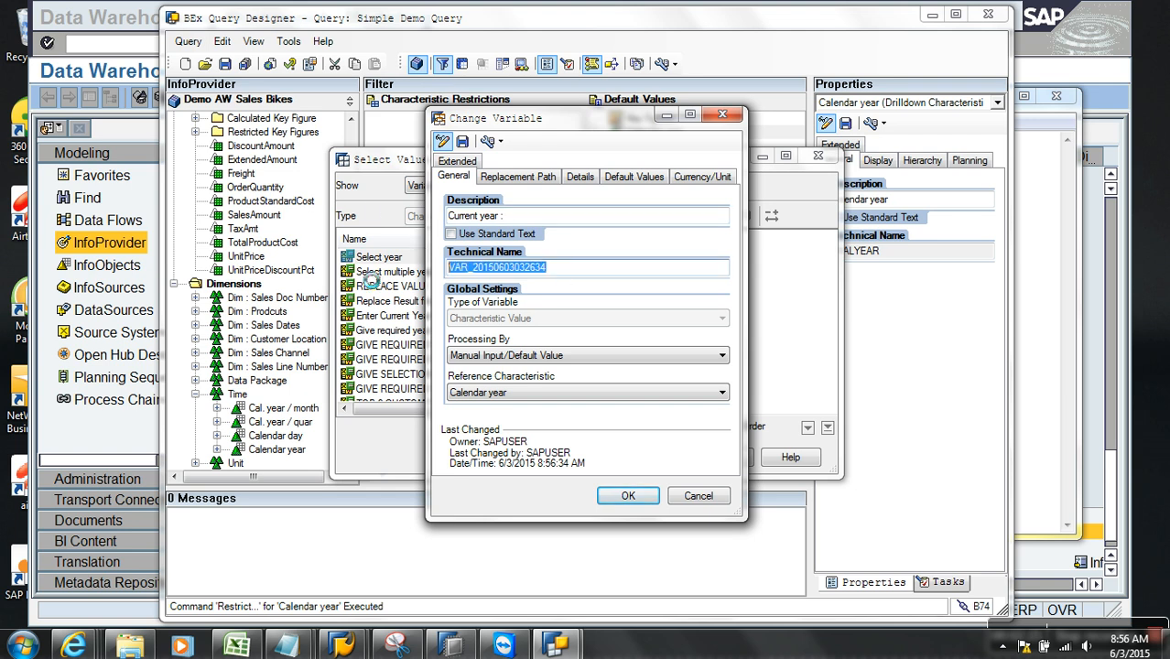
{"action": "type", "text": "ZCE_"}
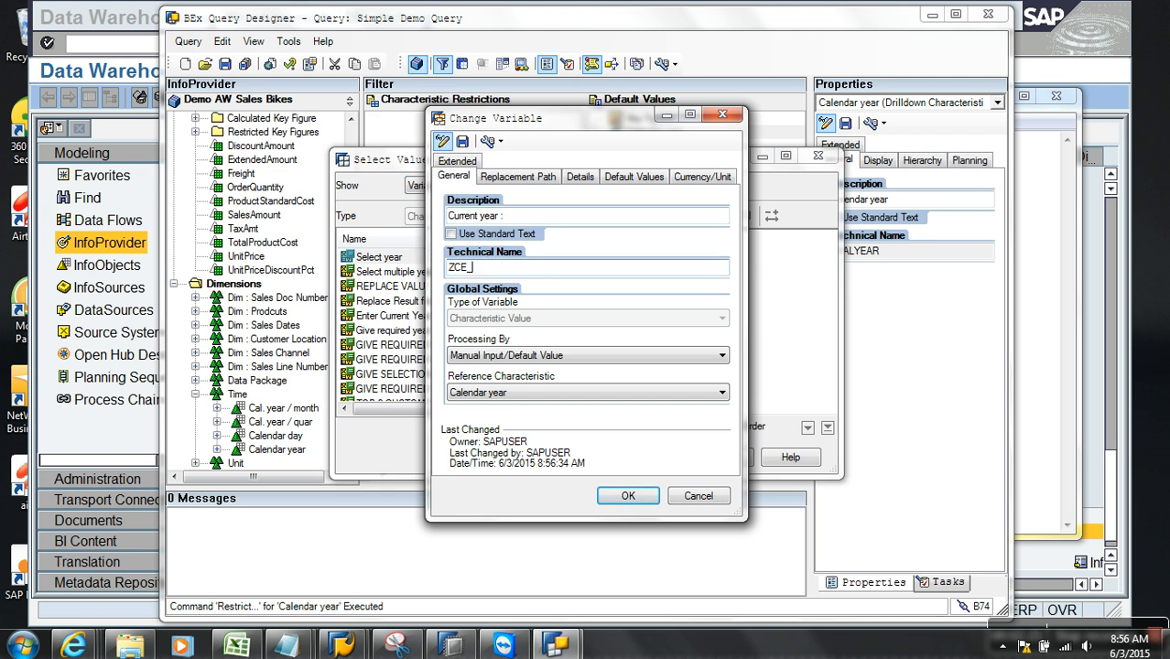
{"action": "type", "text": "YEAR"}
{"action": "left_click_drag", "start_coordinate": [509, 270], "coordinate": [385, 267]}
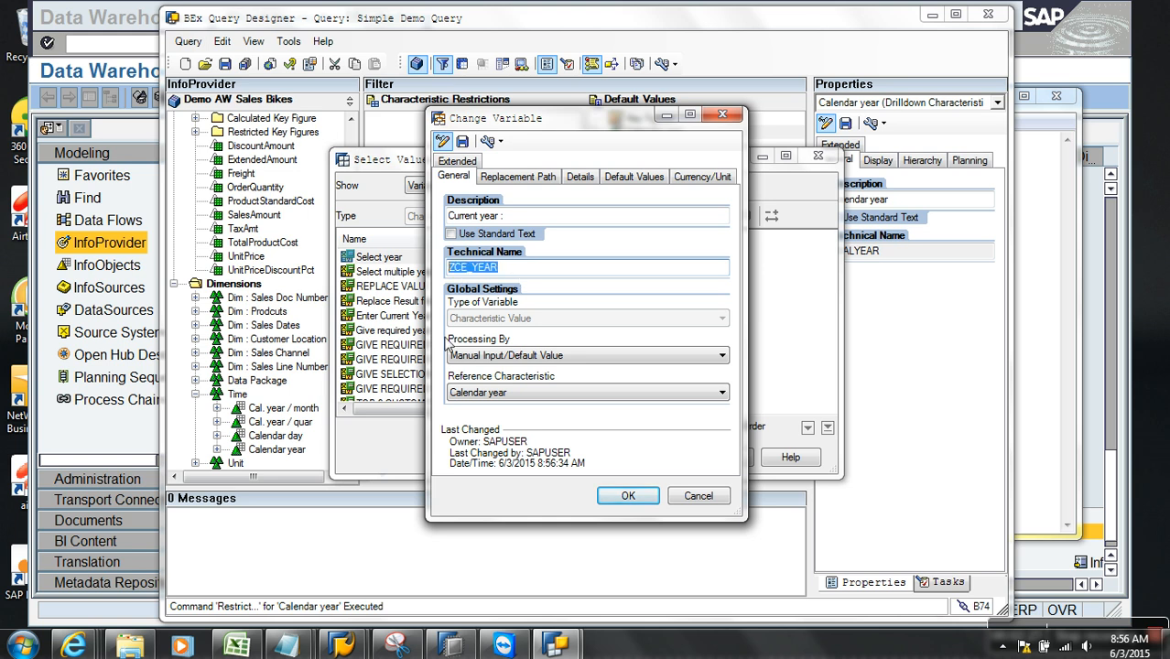
- Set the variable's processing to Customer Exit, review its details and save the variable
{"action": "left_click", "coordinate": [547, 359]}
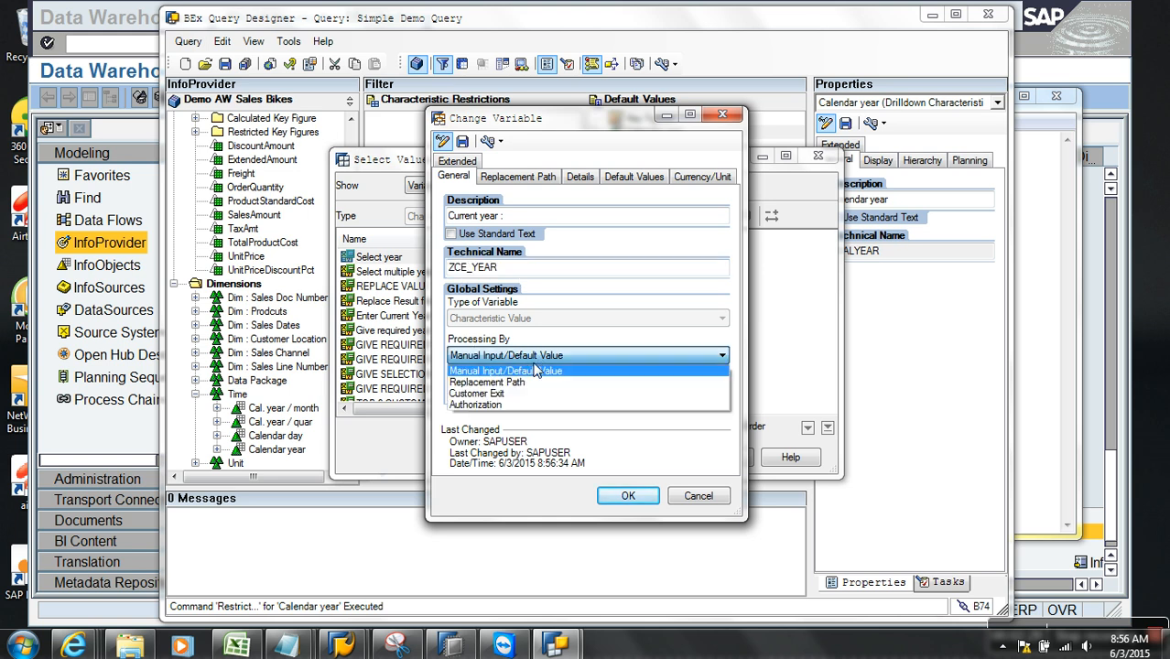
{"action": "left_click", "coordinate": [501, 399]}
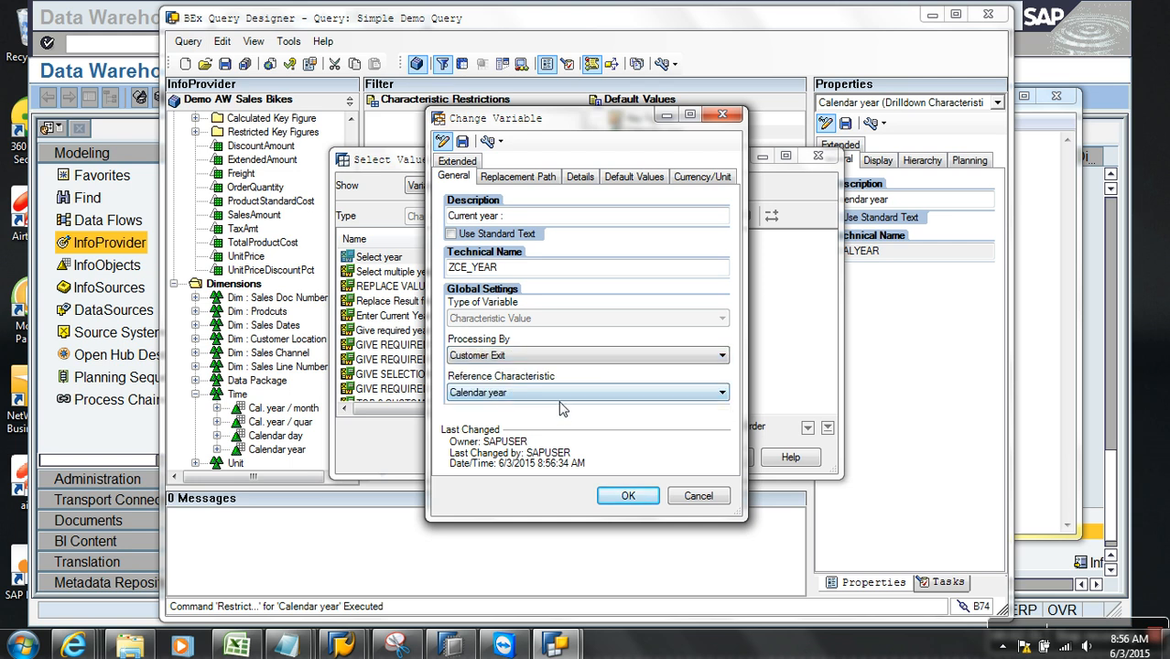
{"action": "left_click", "coordinate": [586, 177]}
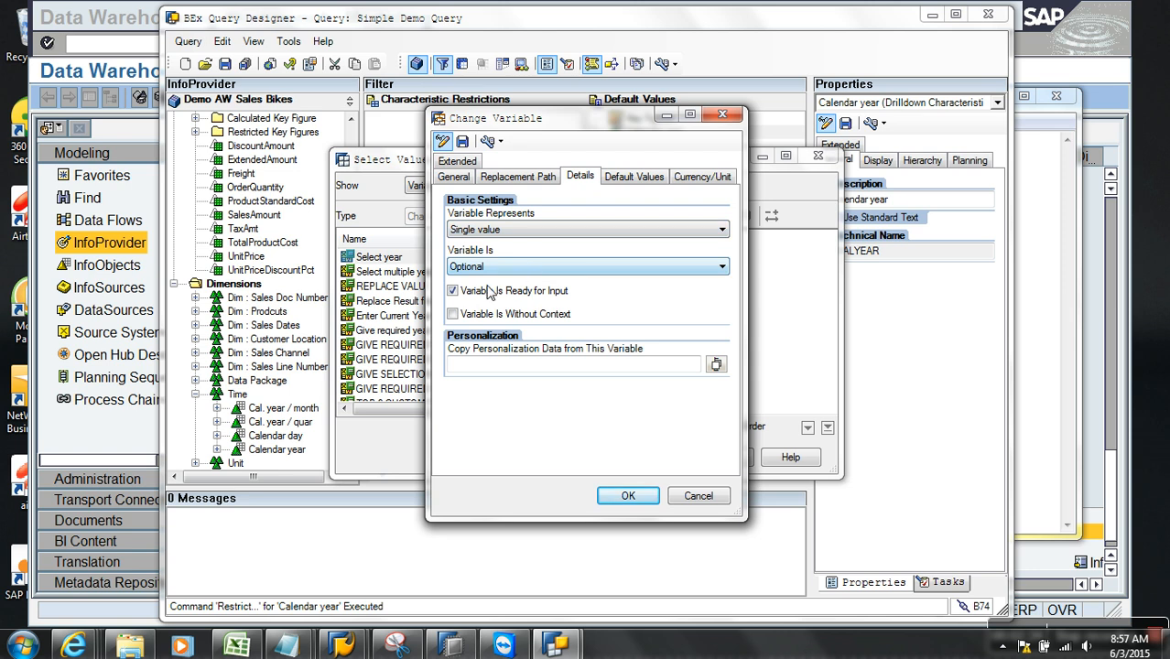
{"action": "left_click", "coordinate": [465, 146]}
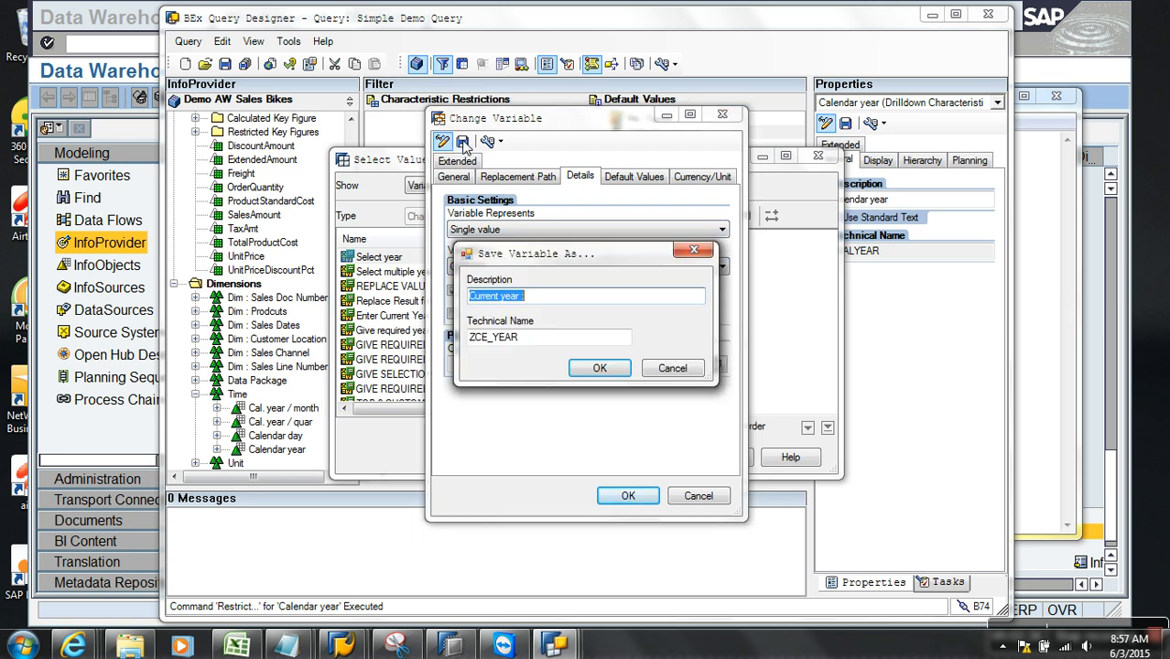
{"action": "left_click", "coordinate": [601, 369]}
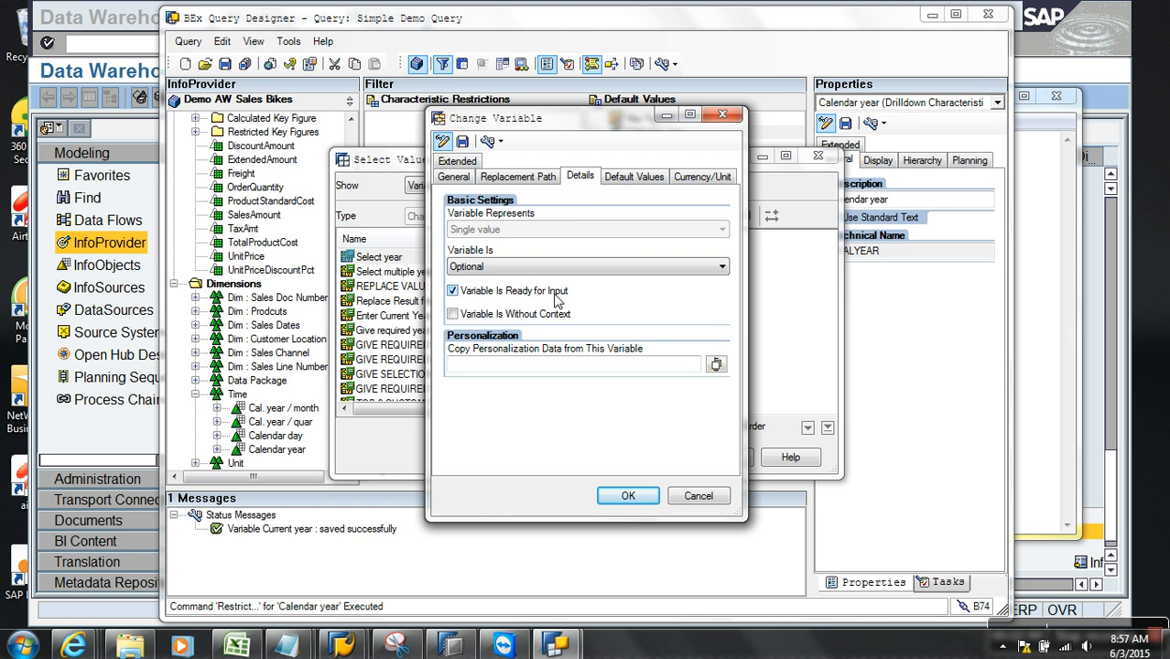
{"action": "left_click", "coordinate": [628, 497]}
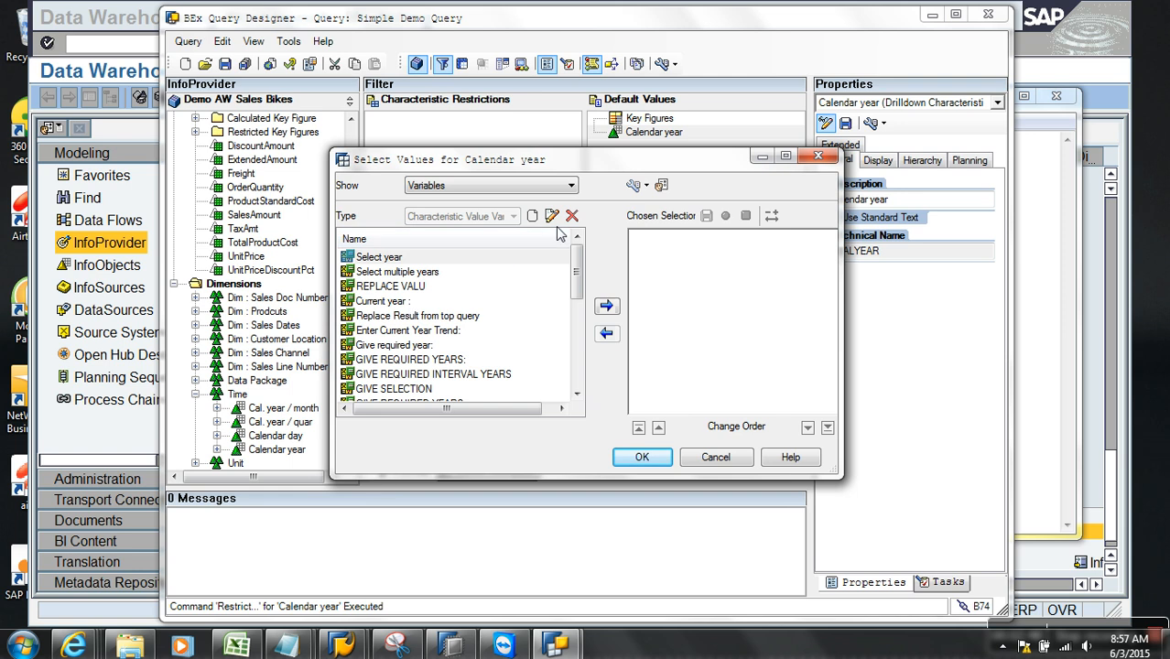
- Display technical names in the variable list, restrict Calendar year with the ZCE_YEAR variable and expand the restricted characteristic
{"action": "left_click", "coordinate": [634, 185]}
{"action": "left_click", "coordinate": [557, 303]}
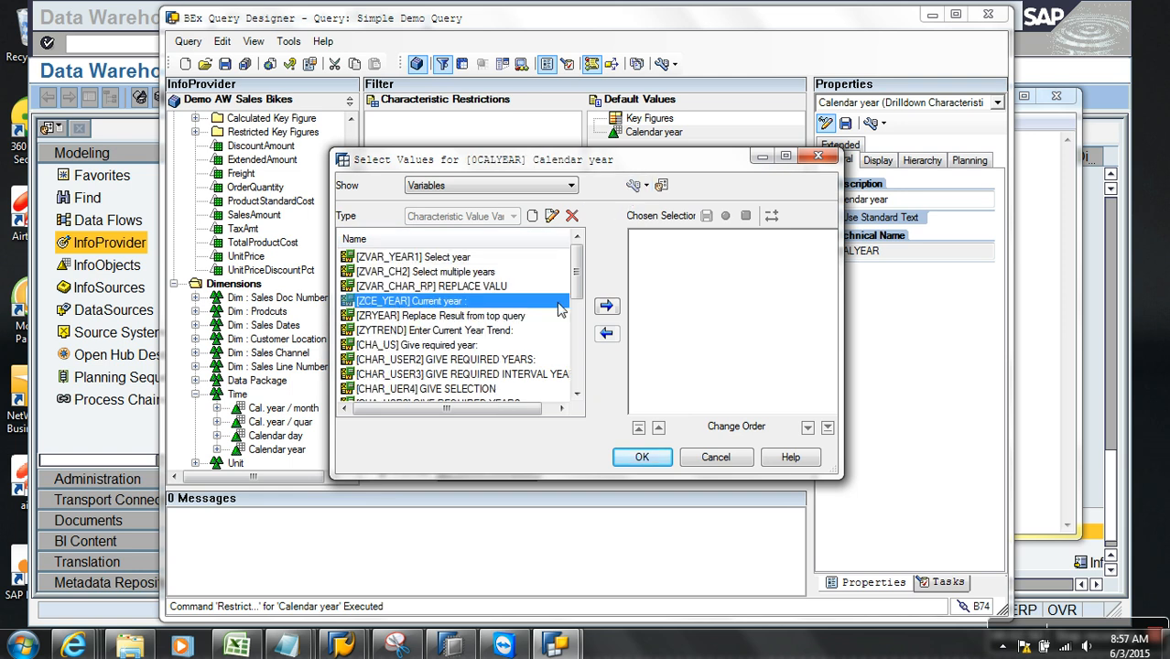
{"action": "left_click", "coordinate": [606, 306]}
{"action": "left_click", "coordinate": [652, 460]}
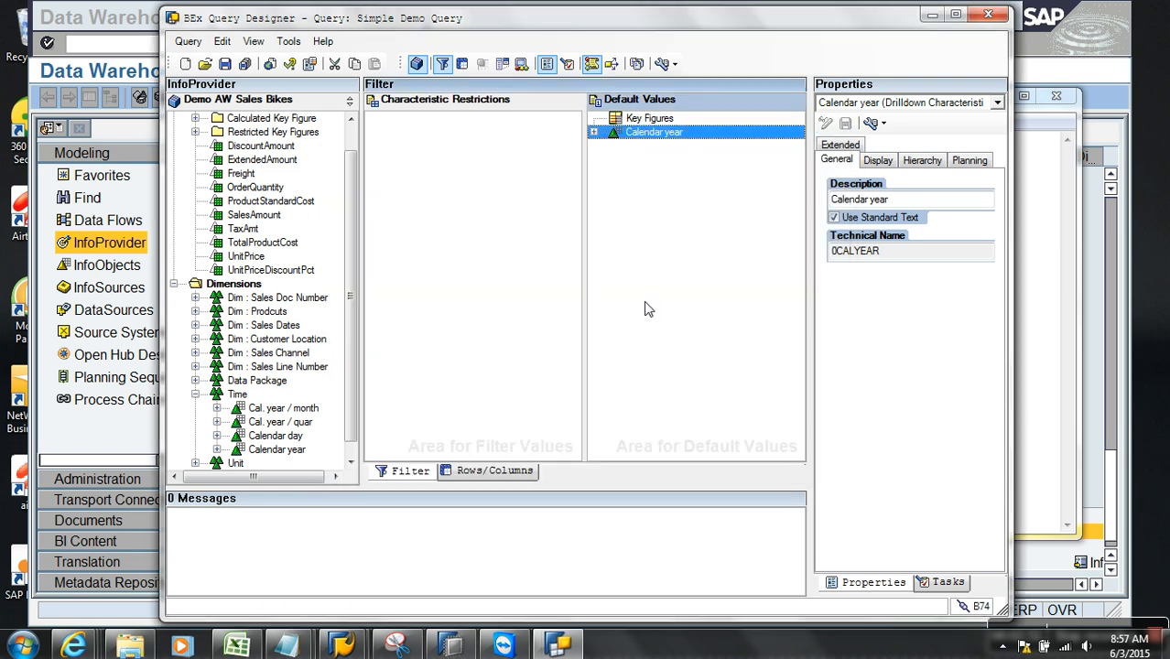
{"action": "left_click", "coordinate": [594, 133]}
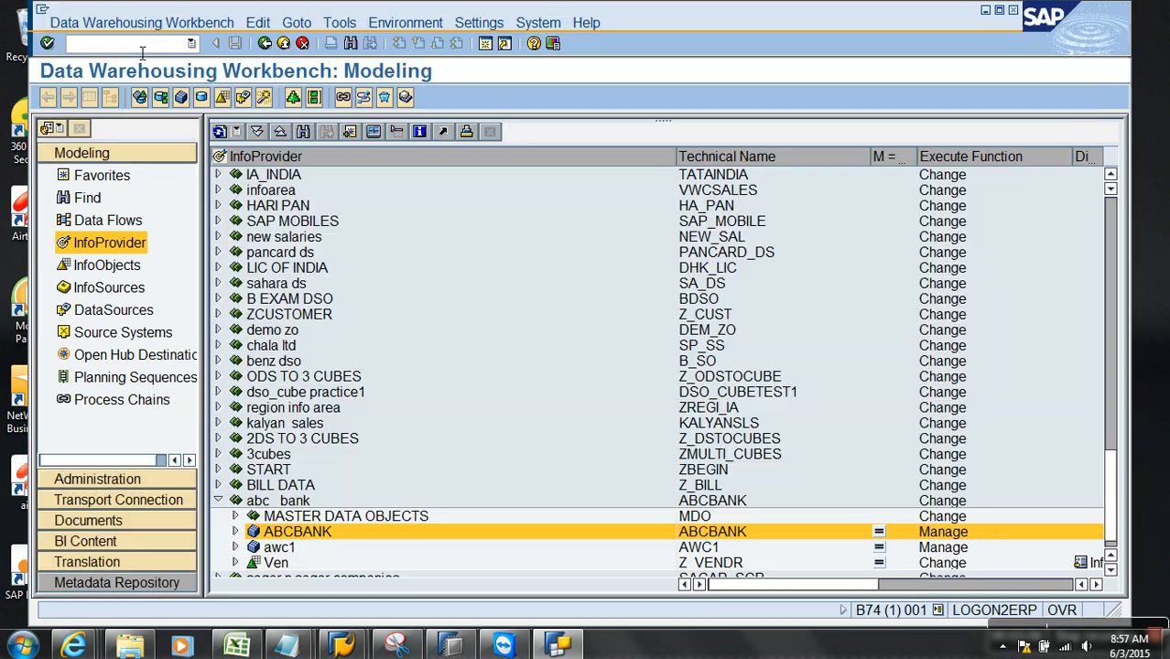
- In the SAP Data Warehousing Workbench, start transaction /NSMOD and enter RSR00001 as the enhancement
{"action": "left_click", "coordinate": [142, 52]}
{"action": "type", "text": "/N"}
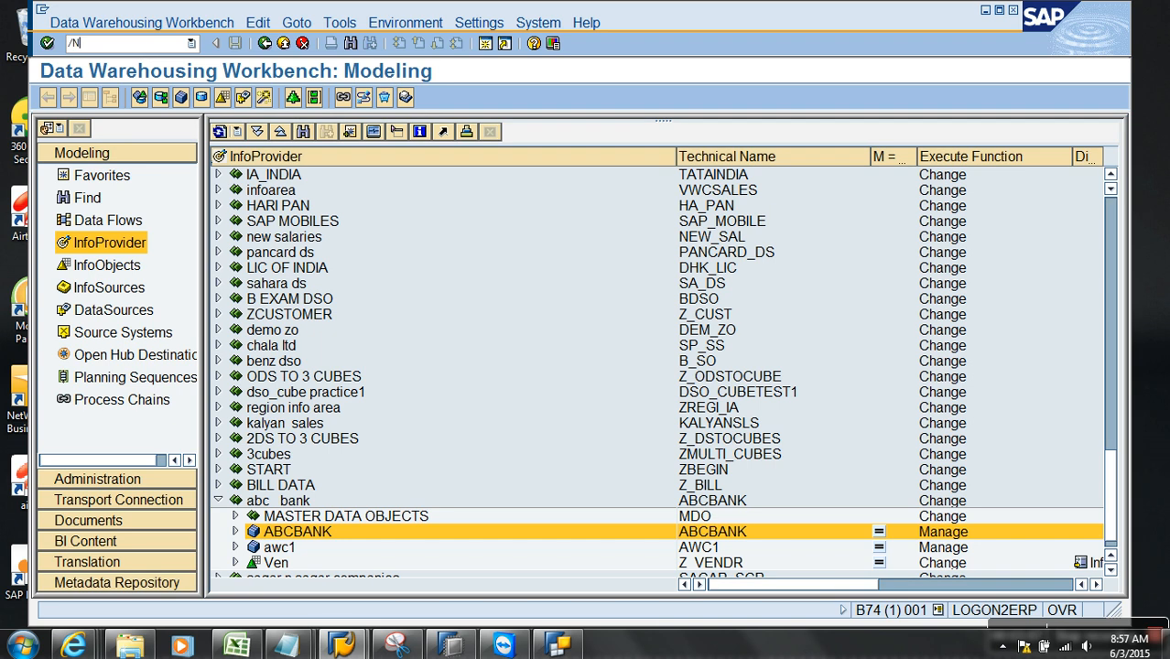
{"action": "type", "text": "SMOD"}
{"action": "key", "text": "Return"}
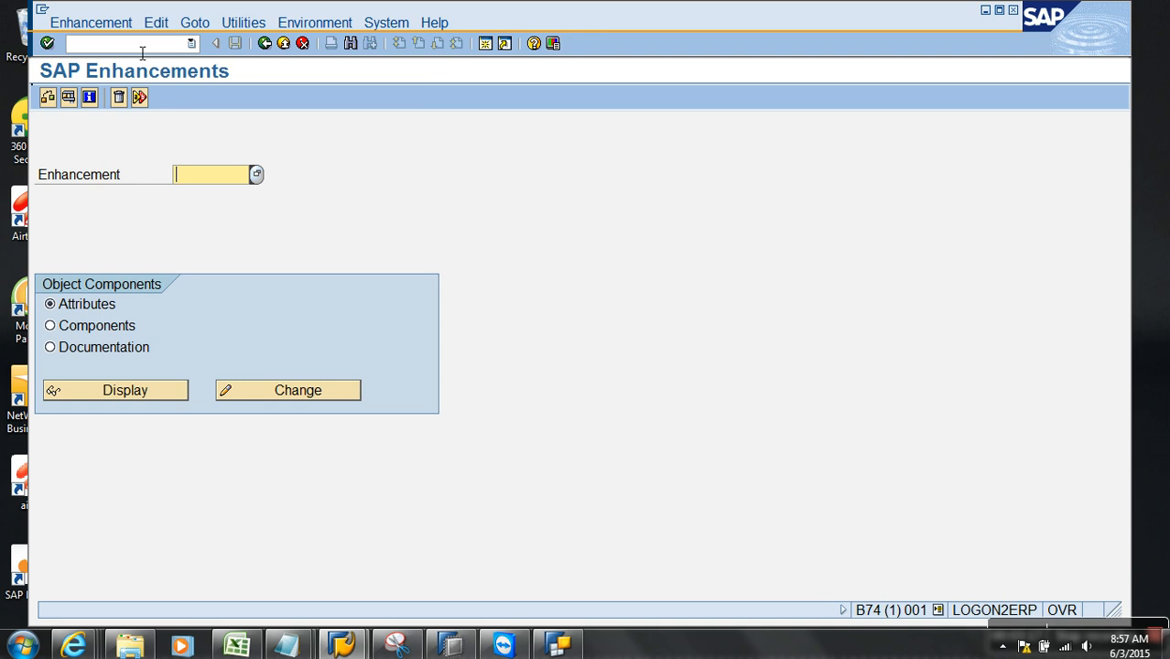
{"action": "type", "text": "RSR"}
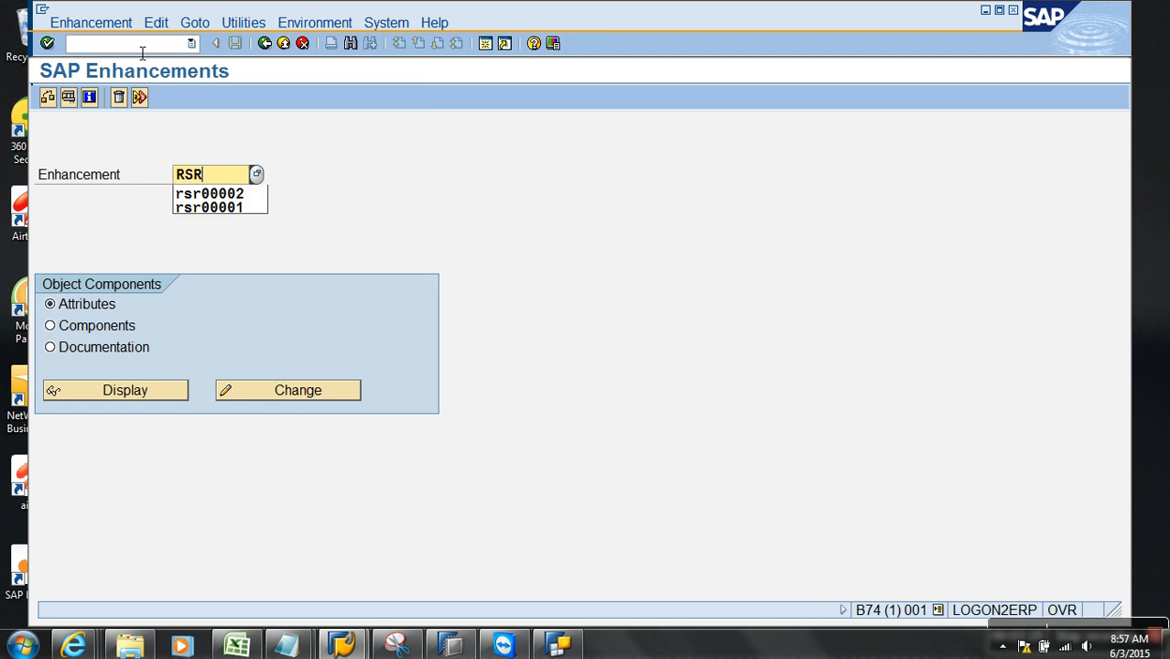
{"action": "type", "text": "00001"}
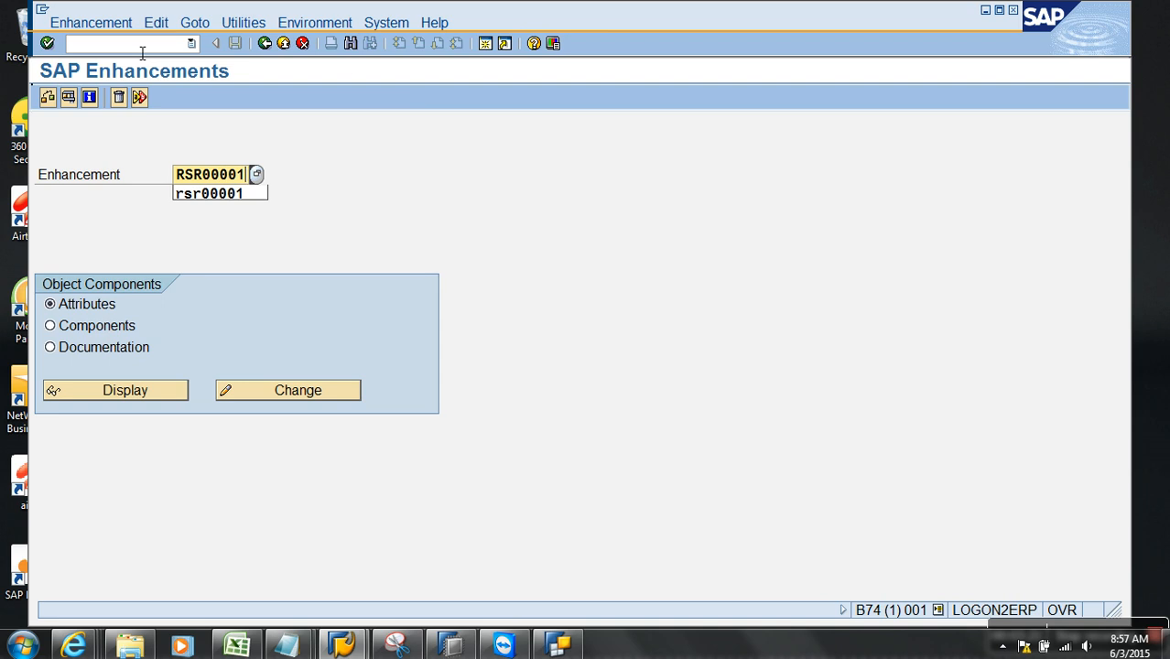
- Display the attributes of enhancement RSR00001, examine its administrative data and short text, and return to the enhancement selection
{"action": "left_click", "coordinate": [262, 198]}
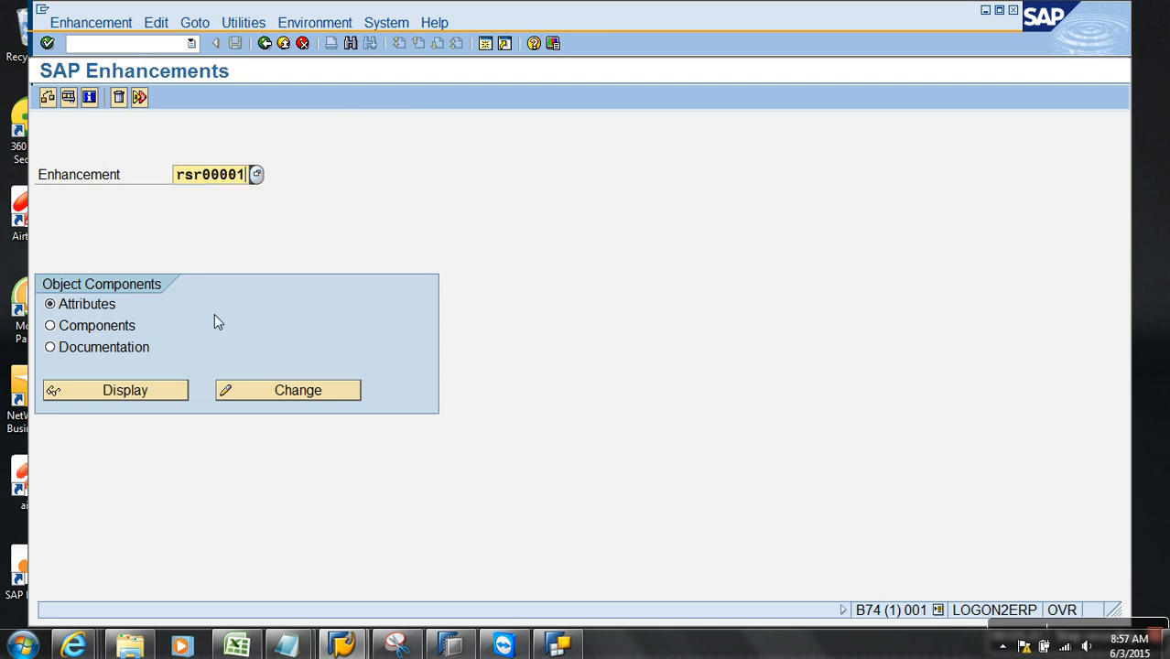
{"action": "key", "text": "Return"}
{"action": "left_click", "coordinate": [135, 392]}
{"action": "left_click_drag", "start_coordinate": [272, 265], "coordinate": [150, 261]}
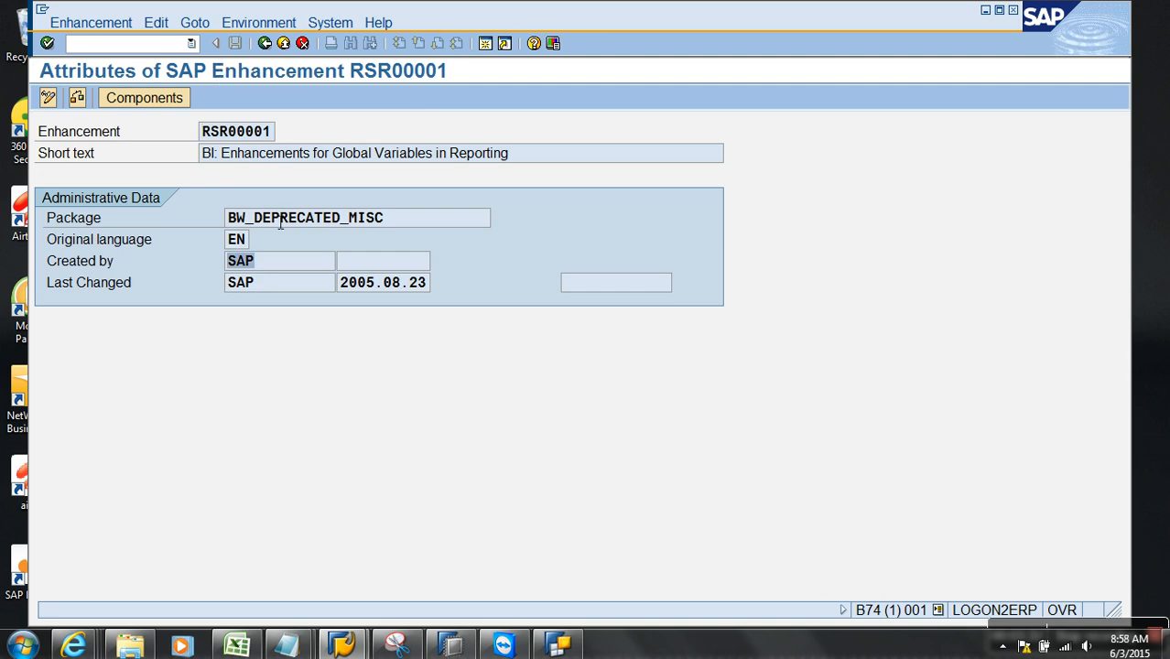
{"action": "left_click_drag", "start_coordinate": [218, 159], "coordinate": [552, 157]}
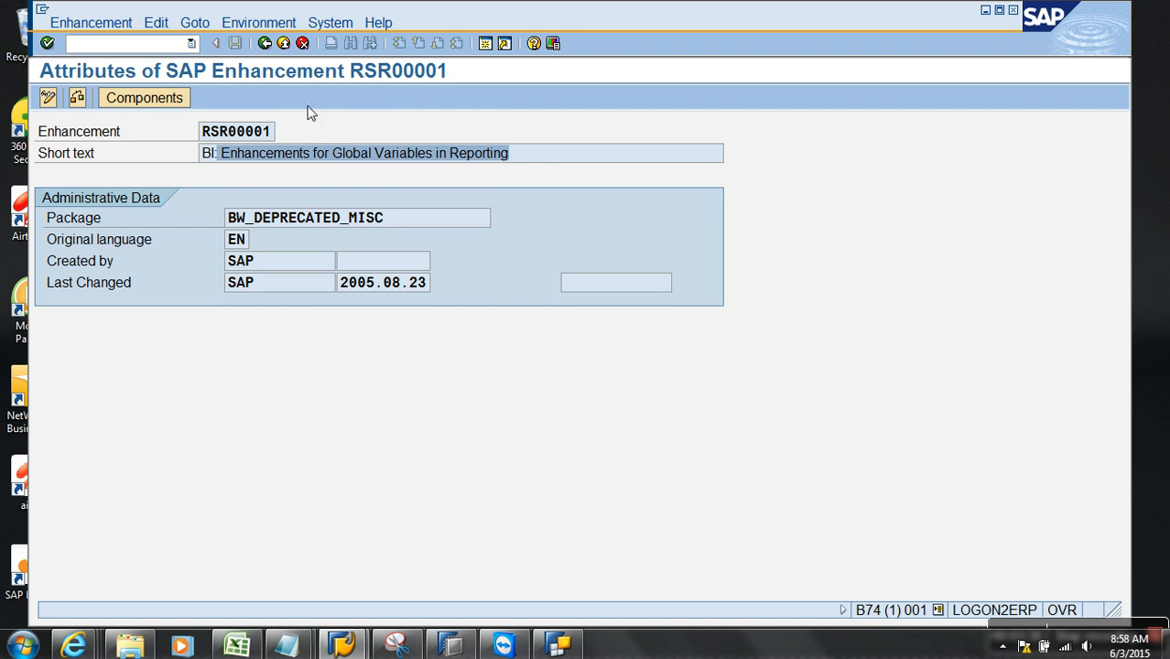
{"action": "left_click", "coordinate": [265, 44]}
- Display the components of enhancement RSR00001, examine its function module exit, and return to the enhancement selection
{"action": "left_click", "coordinate": [111, 326]}
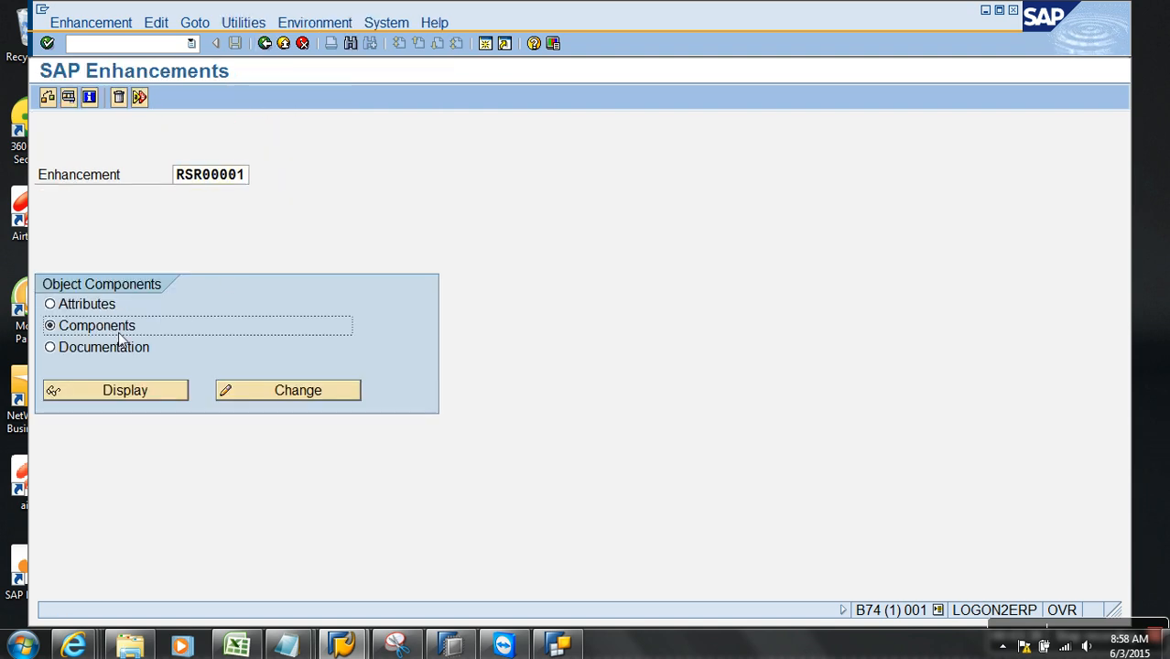
{"action": "left_click", "coordinate": [148, 388]}
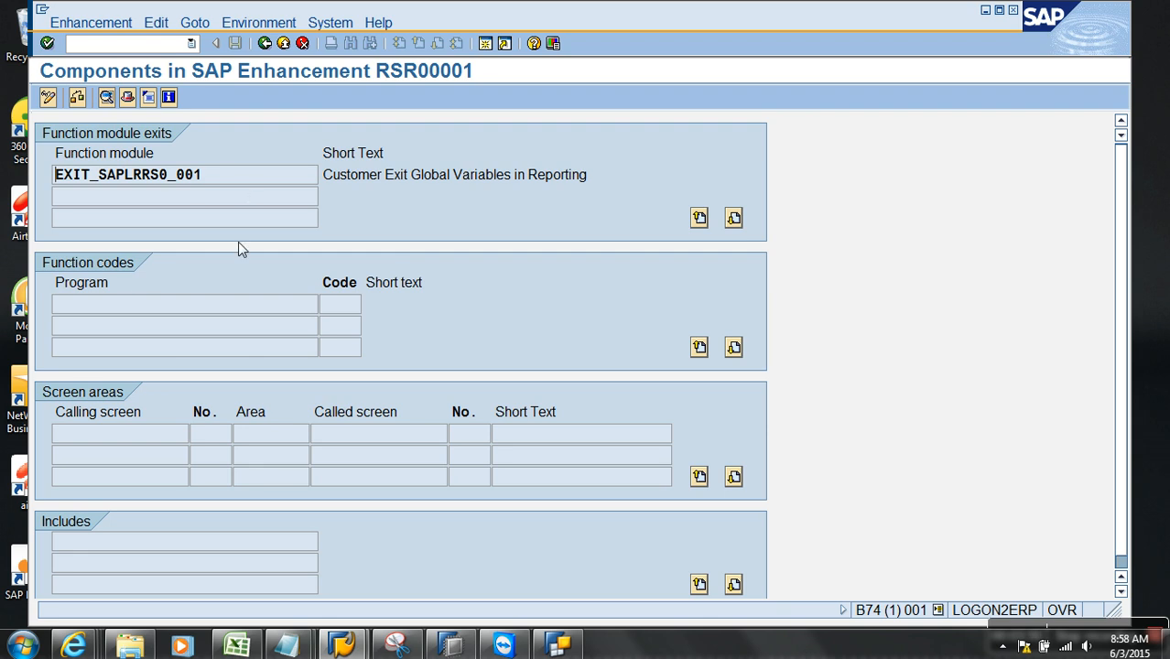
{"action": "left_click_drag", "start_coordinate": [229, 174], "coordinate": [20, 164]}
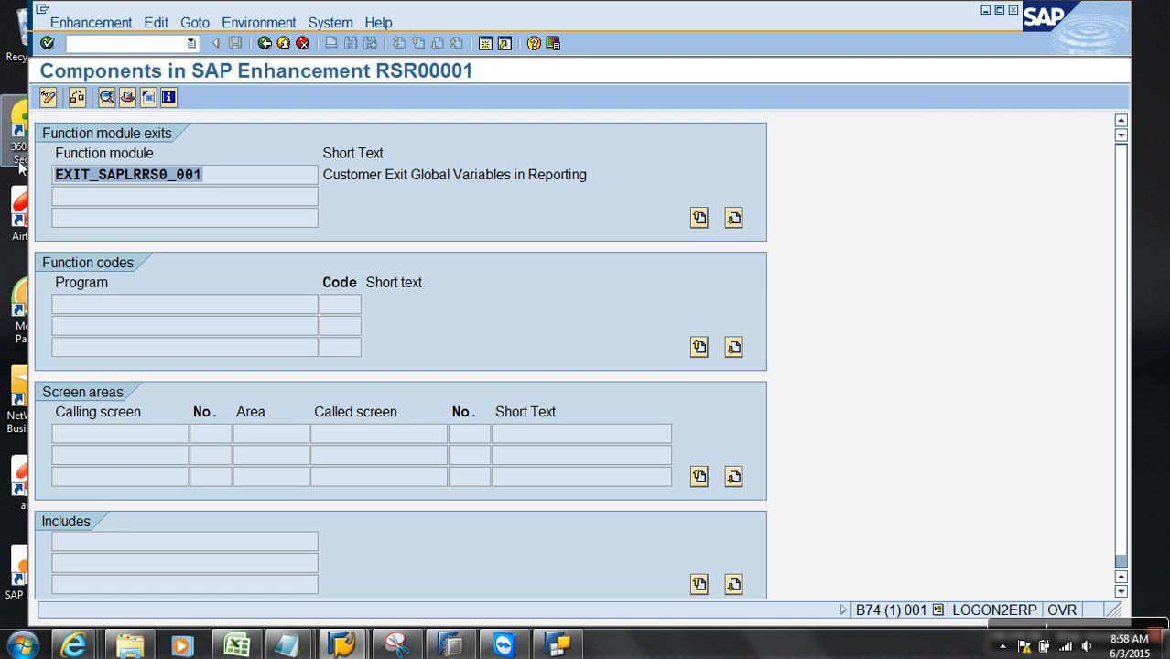
{"action": "left_click", "coordinate": [266, 45]}
- Display the documentation of enhancement RSR00001 and read how the E_T_RANGE fields must be filled for each variable type
{"action": "left_click", "coordinate": [94, 349]}
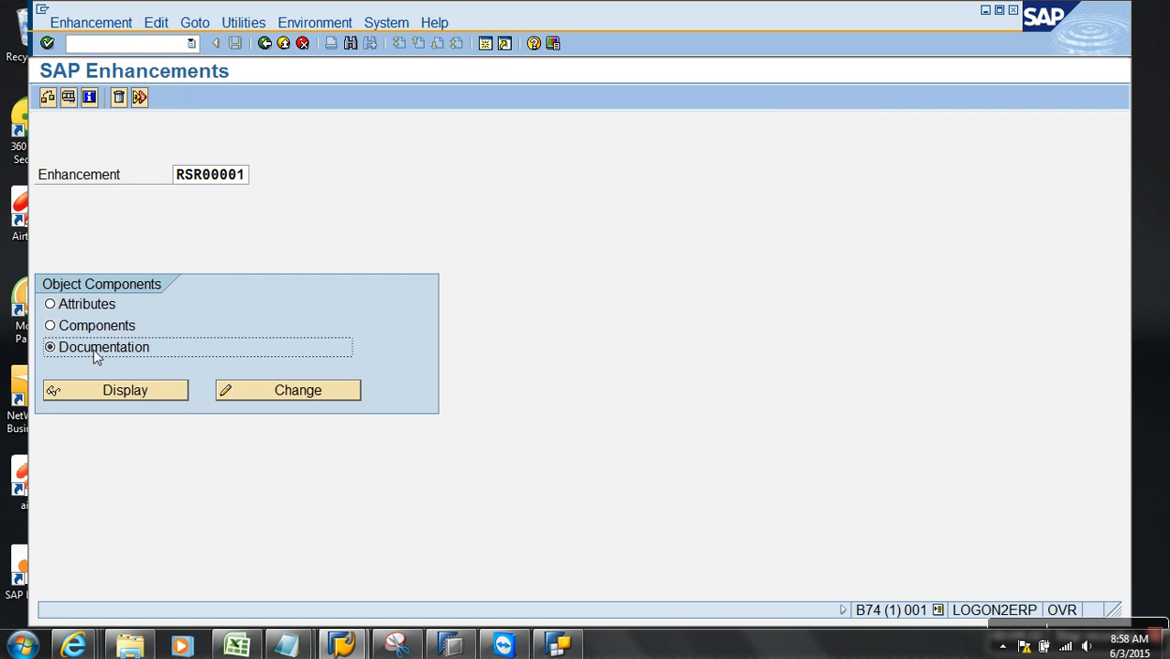
{"action": "left_click", "coordinate": [139, 391]}
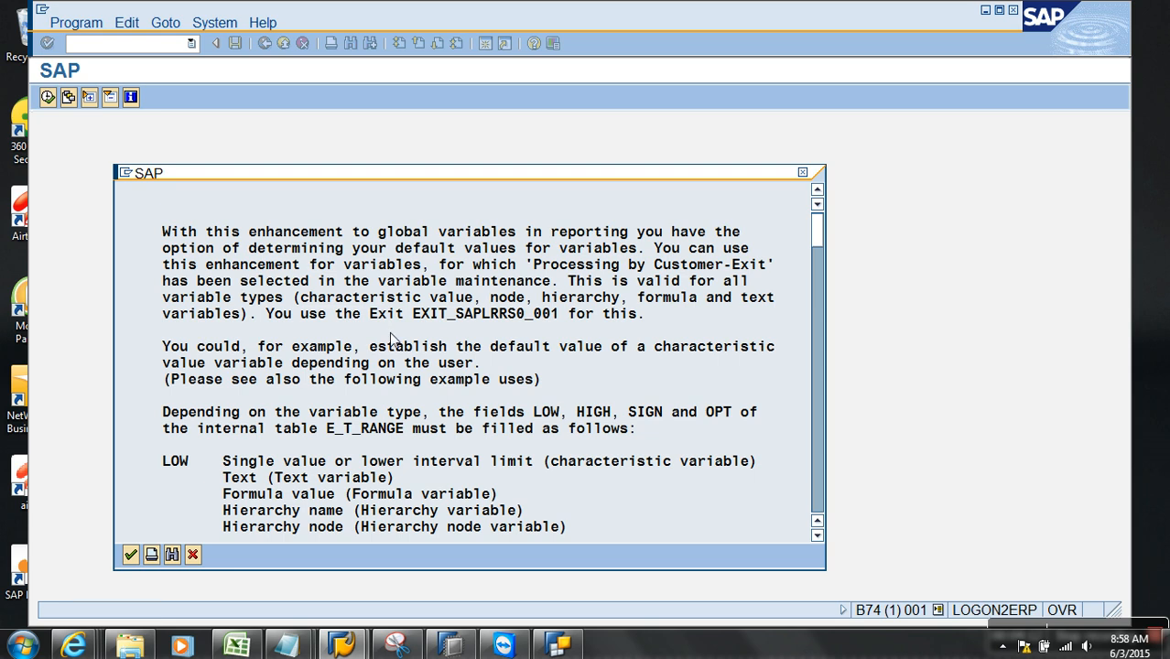
{"action": "scroll", "coordinate": [392, 339], "scroll_direction": "down", "scroll_amount": 1}
{"action": "scroll", "coordinate": [336, 298], "scroll_direction": "down", "scroll_amount": 3}
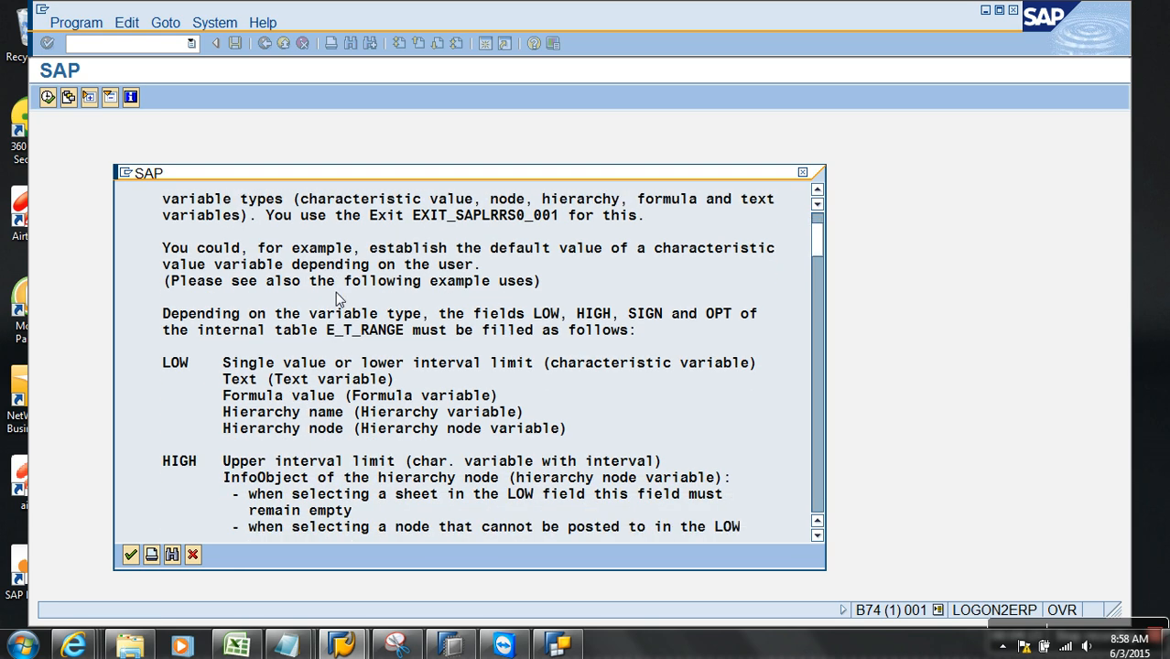
{"action": "scroll", "coordinate": [336, 299], "scroll_direction": "down", "scroll_amount": 2}
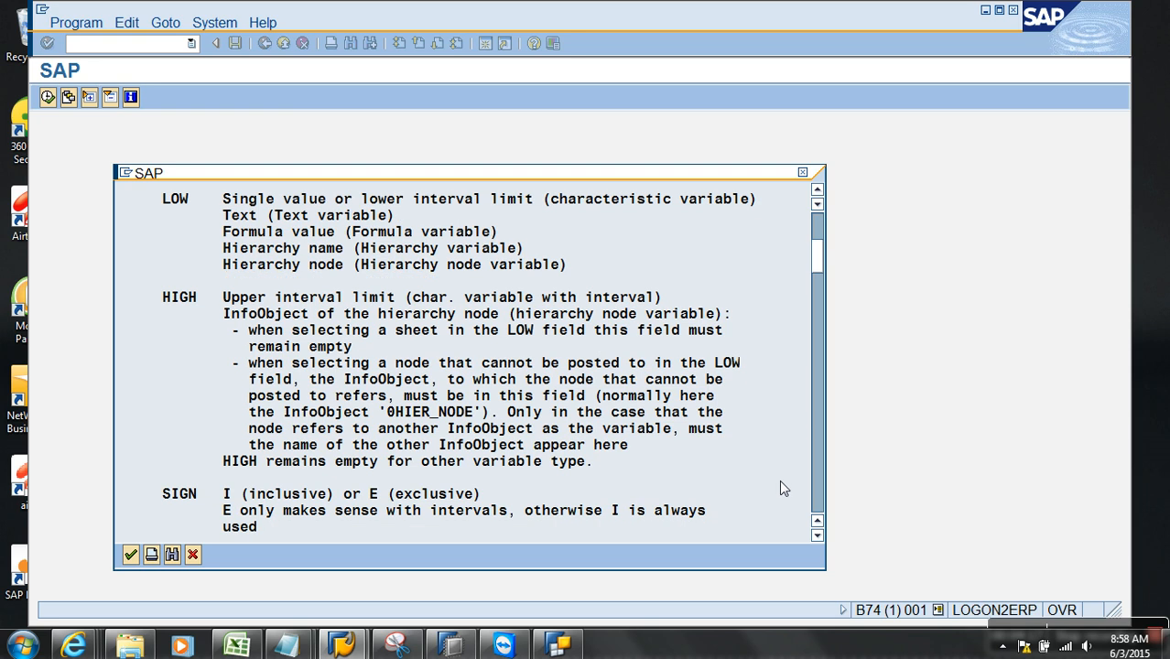
{"action": "left_click", "coordinate": [818, 502]}
{"action": "scroll", "coordinate": [730, 464], "scroll_direction": "down", "scroll_amount": 3}
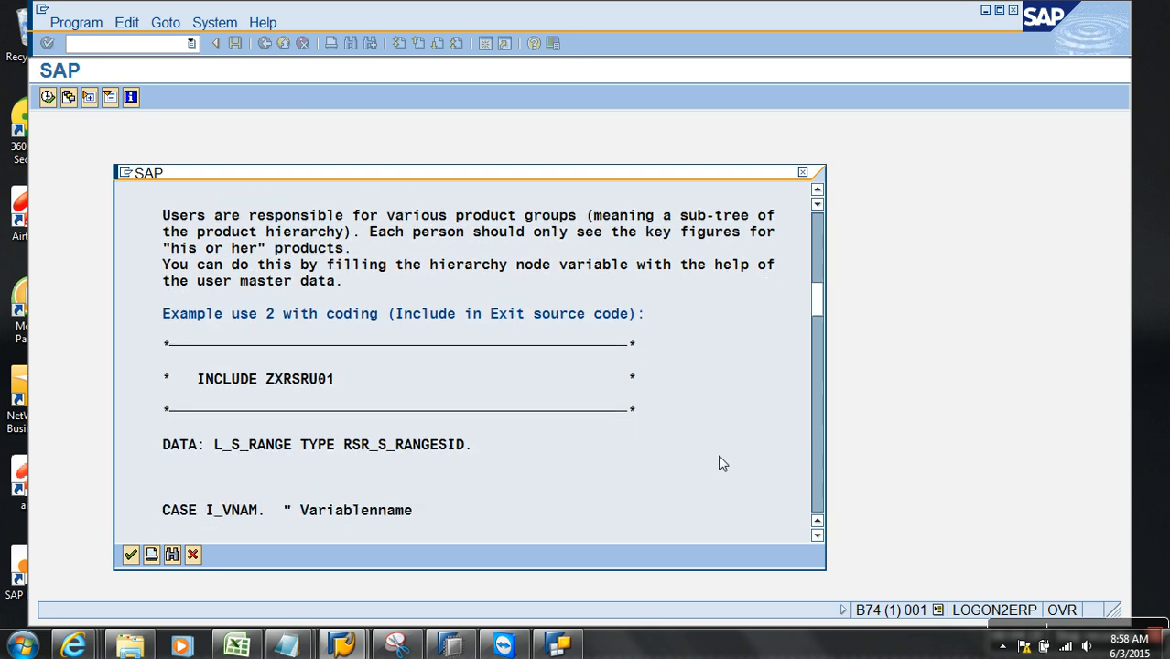
- Examine the documentation's sample ABAP code for filling L_S_RANGE and appending it to E_T_RANGE, and close the documentation
{"action": "scroll", "coordinate": [720, 463], "scroll_direction": "down", "scroll_amount": 3}
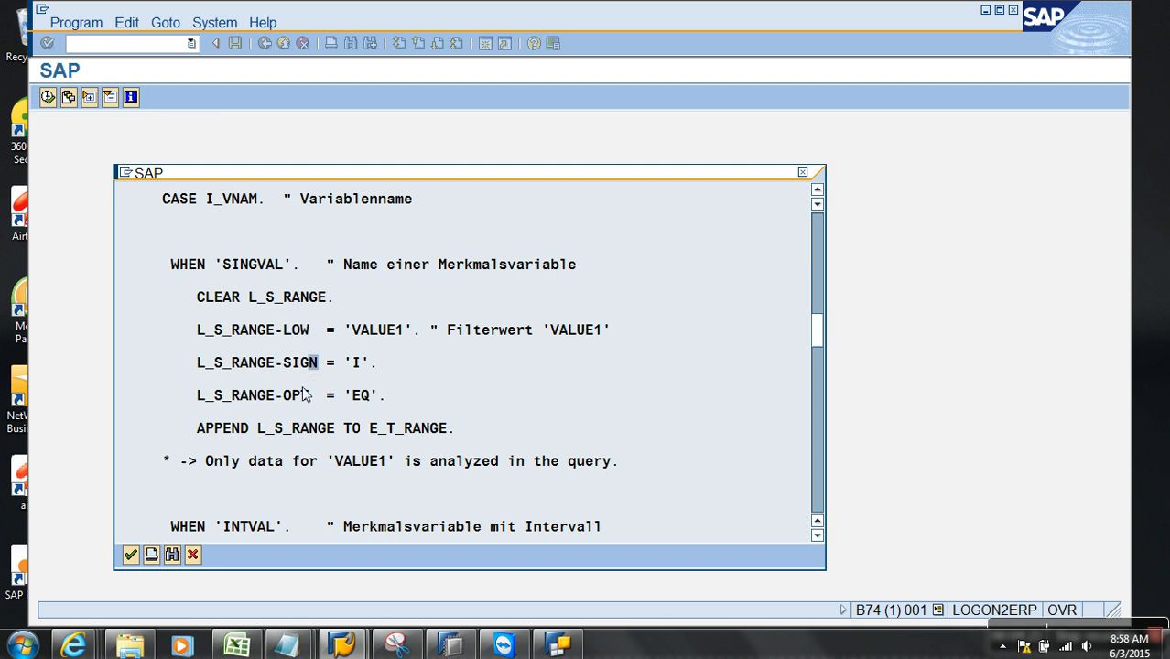
{"action": "left_click", "coordinate": [254, 430]}
{"action": "left_click", "coordinate": [372, 430]}
{"action": "left_click_drag", "start_coordinate": [820, 331], "coordinate": [829, 524]}
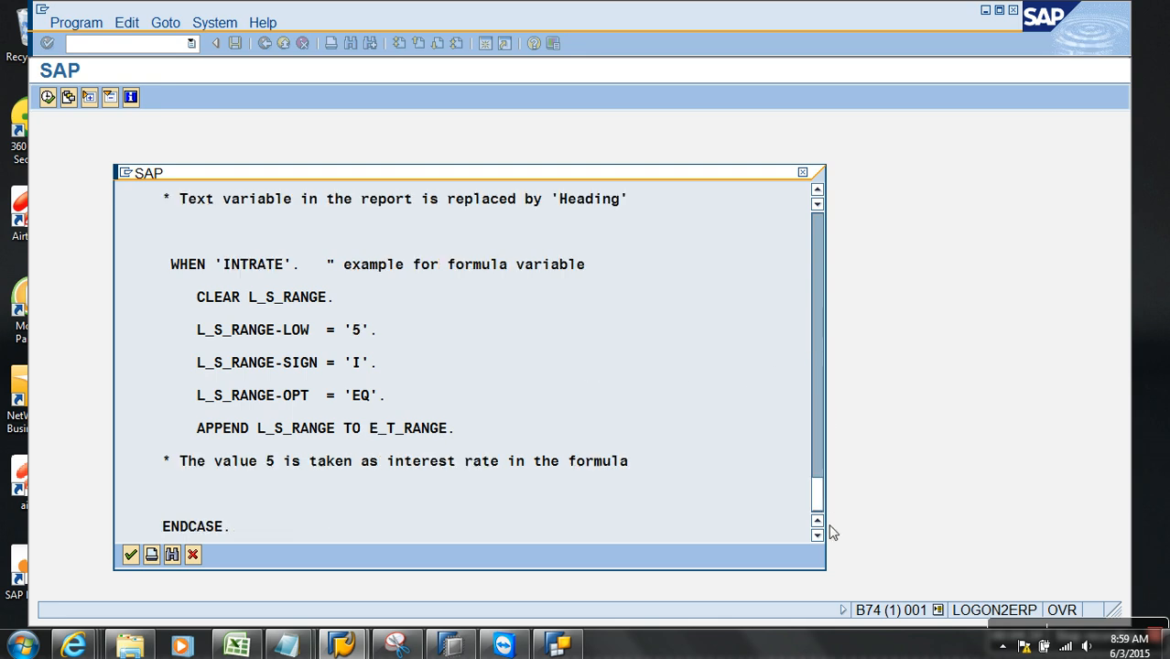
{"action": "left_click", "coordinate": [815, 287]}
{"action": "left_click", "coordinate": [816, 259]}
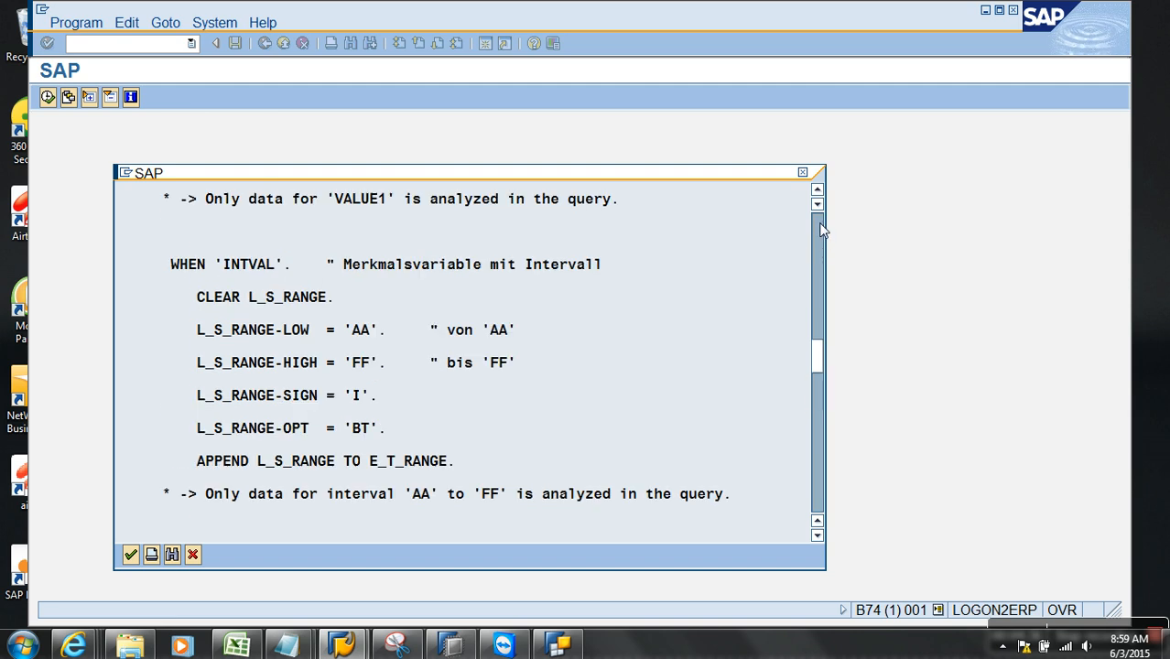
{"action": "left_click", "coordinate": [822, 229]}
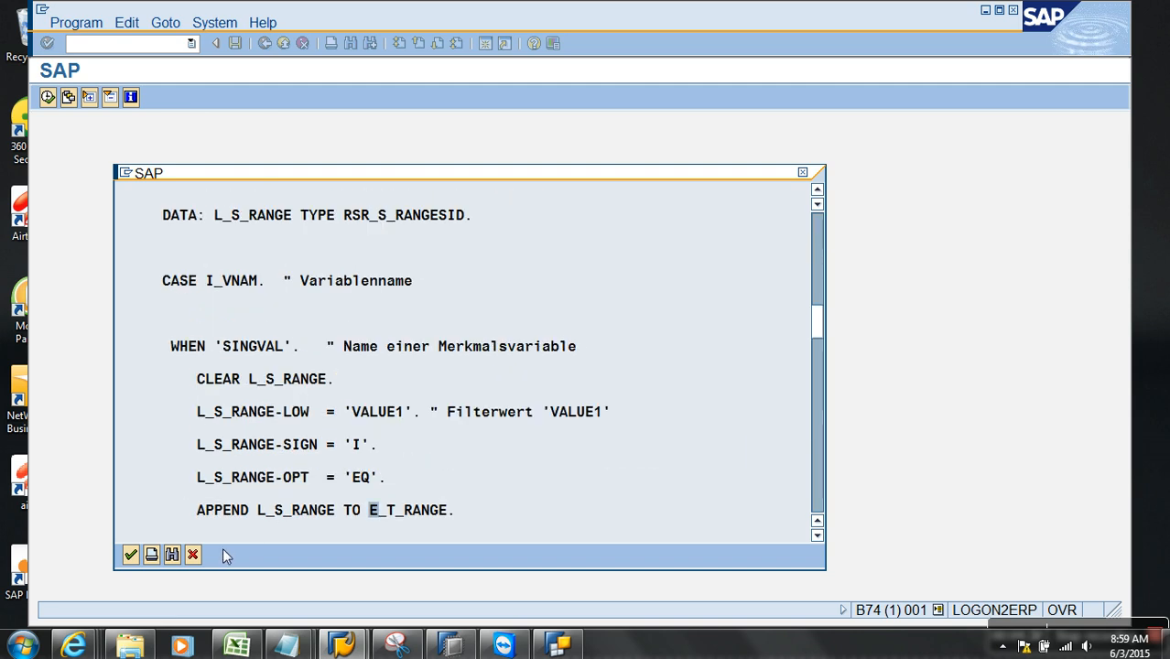
{"action": "left_click", "coordinate": [193, 555]}
- Display the enhancement's components and open function module EXIT_SAPLRRS0_001 in the Function Builder
{"action": "left_click", "coordinate": [117, 330]}
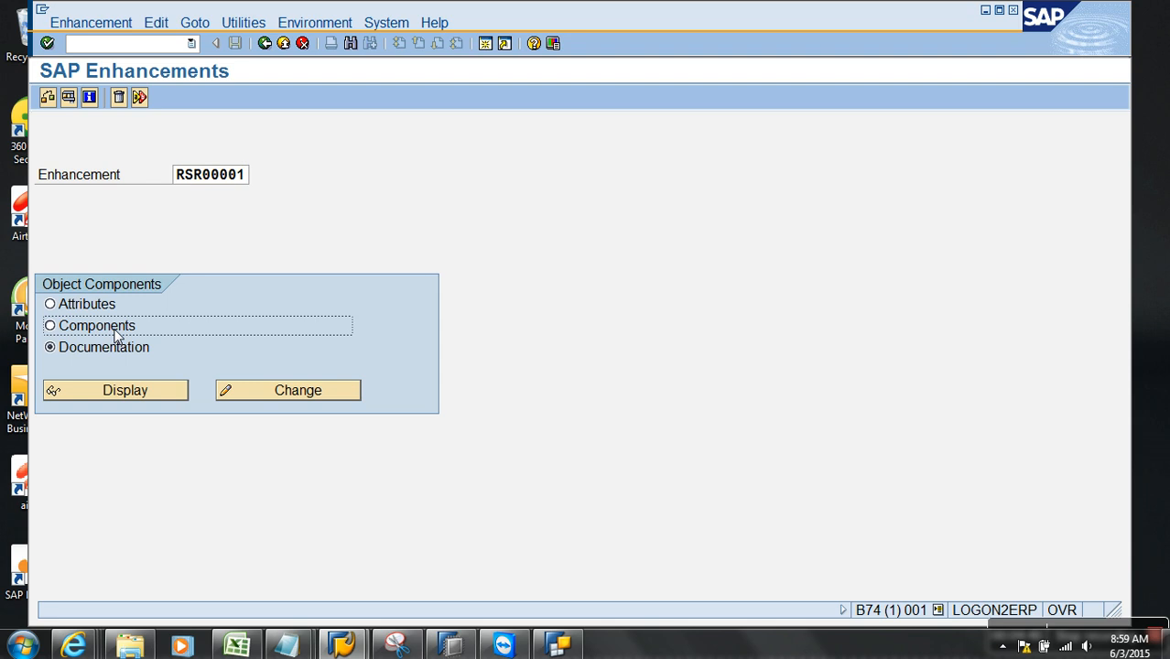
{"action": "left_click", "coordinate": [151, 392]}
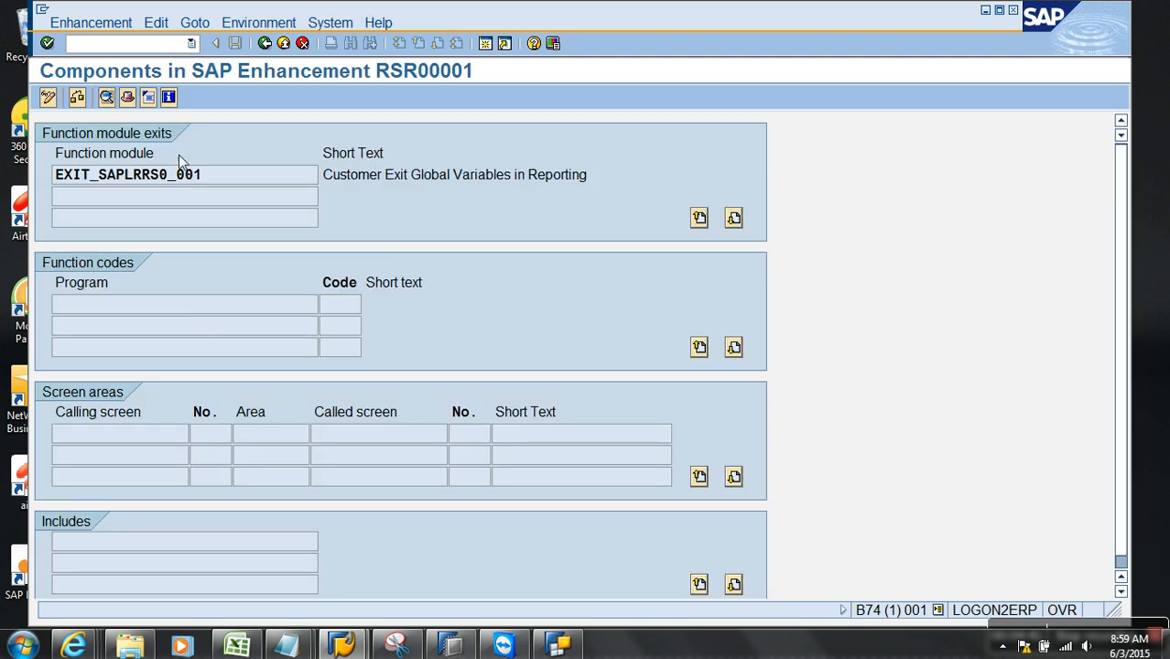
{"action": "left_click_drag", "start_coordinate": [229, 184], "coordinate": [36, 187]}
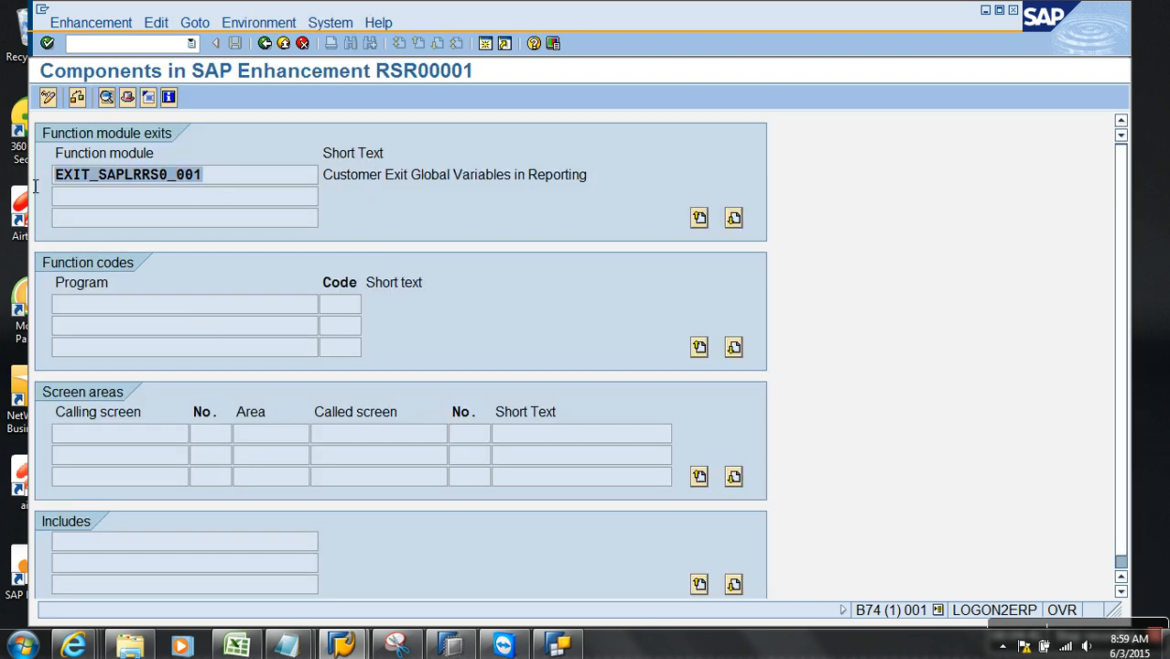
{"action": "double_click", "coordinate": [148, 184]}
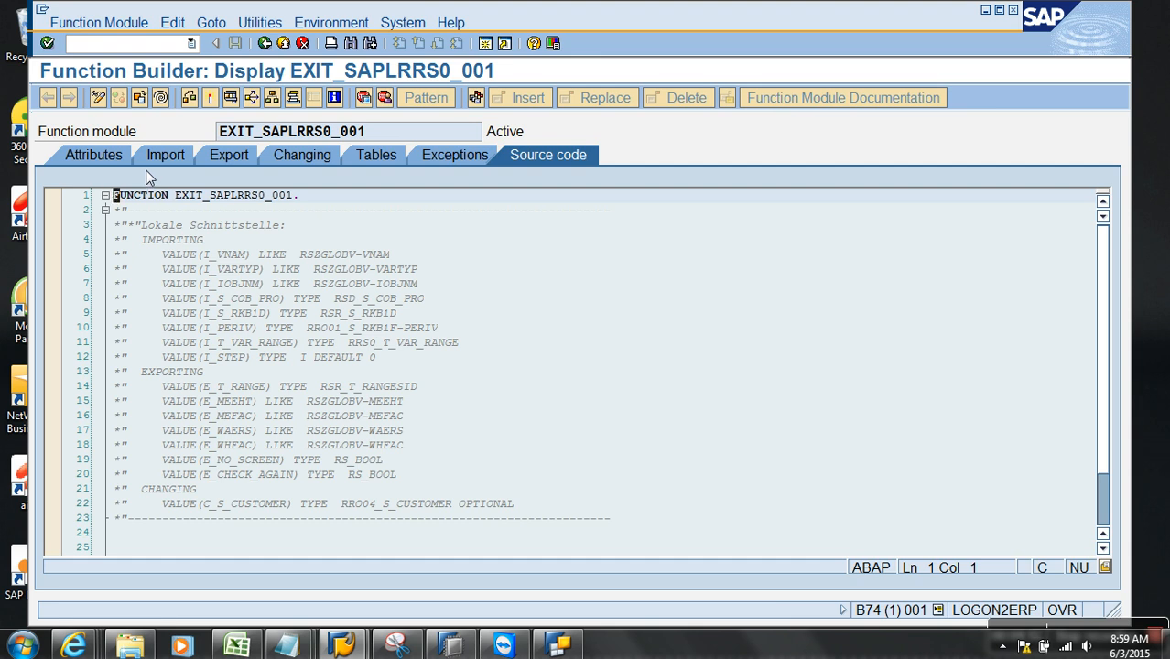
- Compare the import and export parameters of function module EXIT_SAPLRRS0_001
{"action": "left_click", "coordinate": [163, 161]}
{"action": "left_click", "coordinate": [227, 157]}
{"action": "left_click", "coordinate": [194, 159]}
{"action": "left_click", "coordinate": [221, 160]}
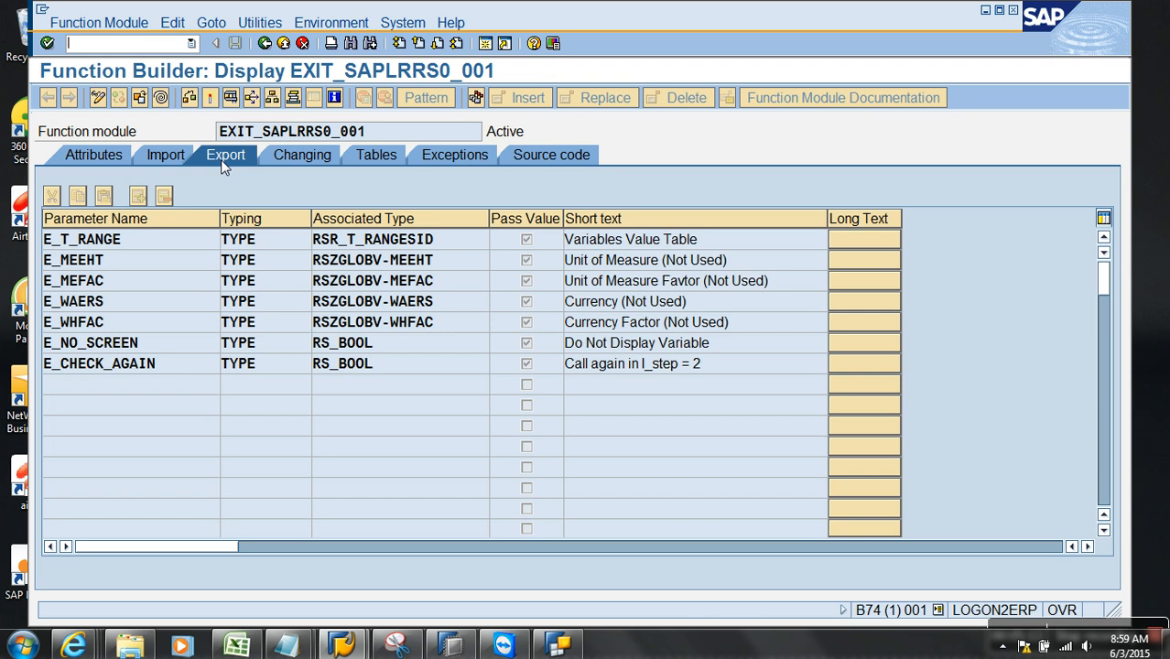
{"action": "left_click", "coordinate": [162, 158]}
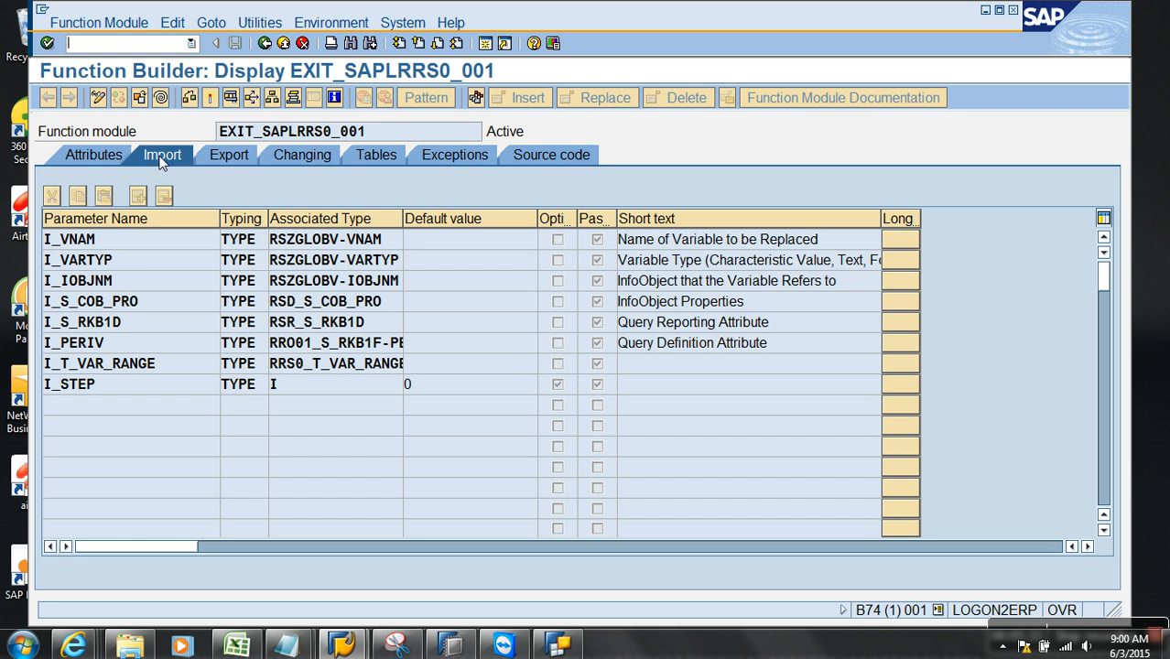
{"action": "left_click", "coordinate": [223, 160]}
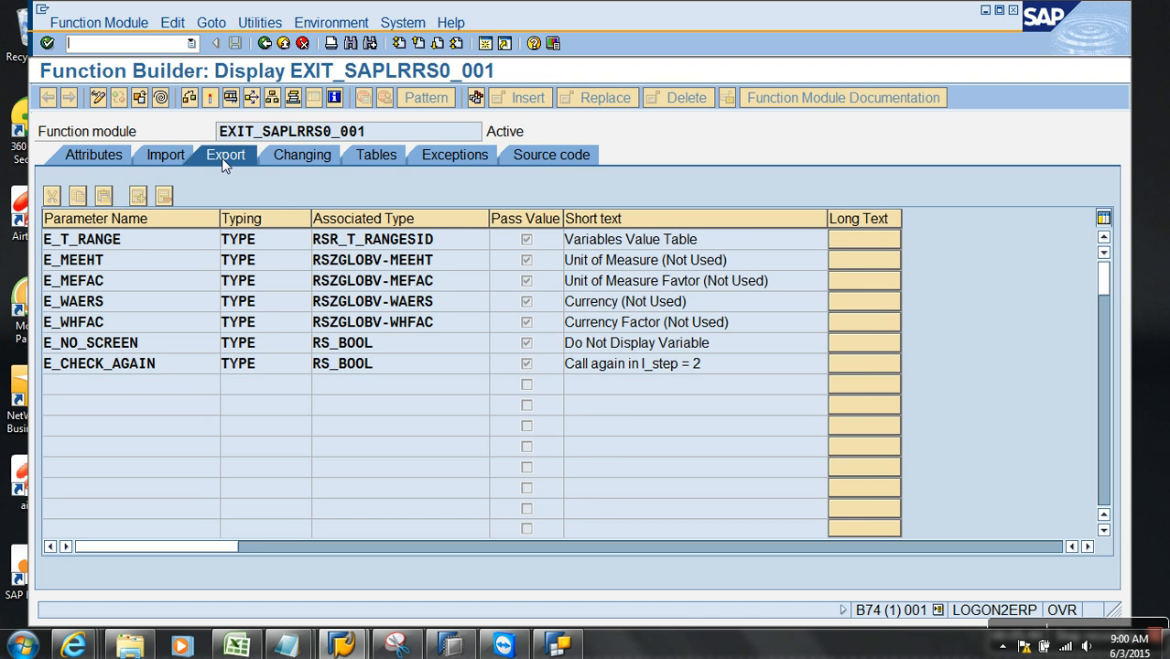
{"action": "left_click", "coordinate": [165, 154]}
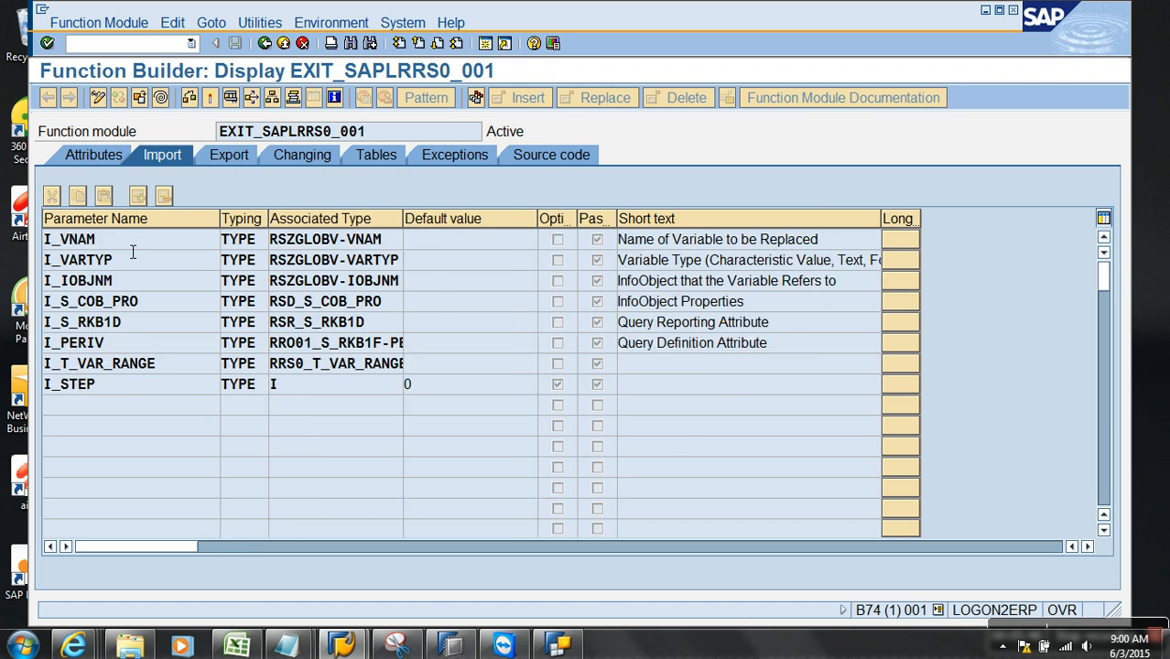
- Examine import parameter I_VNAM of the customer exit function module, which passes in the variable name
{"action": "left_click_drag", "start_coordinate": [113, 241], "coordinate": [28, 234]}
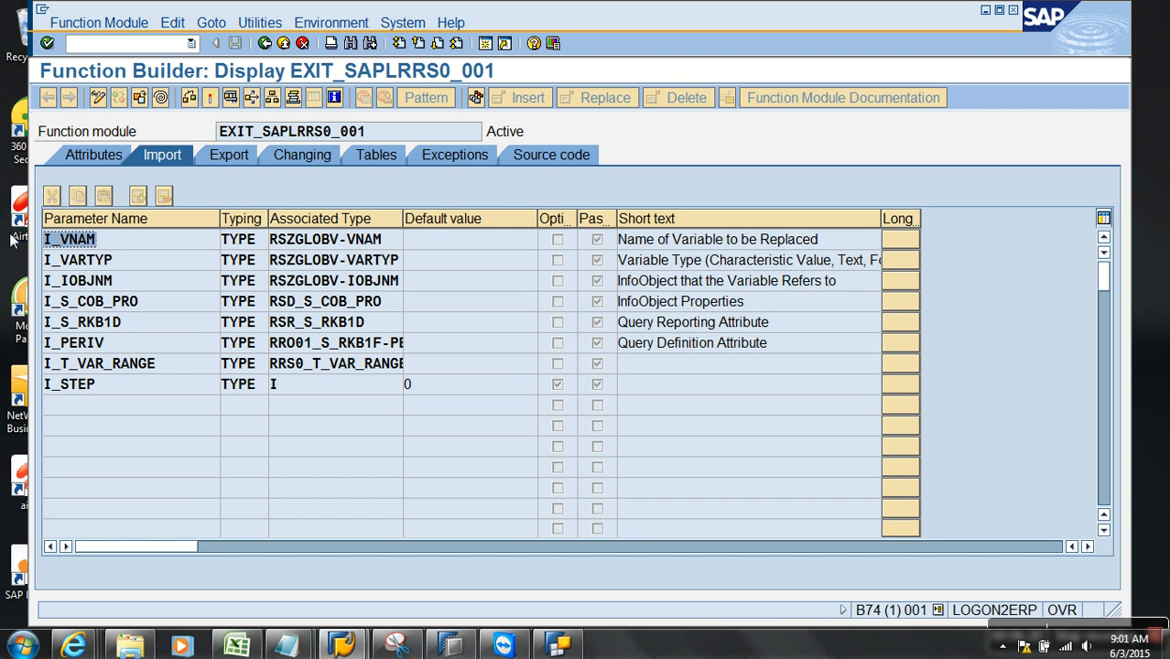
{"action": "left_click_drag", "start_coordinate": [401, 140], "coordinate": [211, 151]}
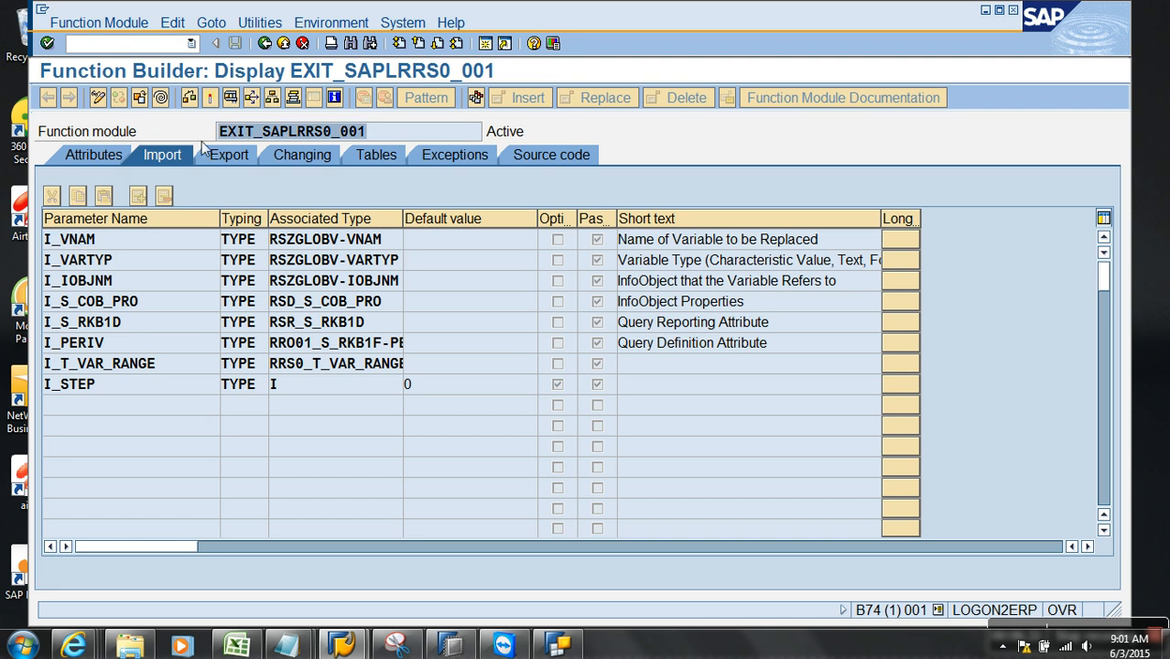
{"action": "left_click", "coordinate": [130, 243]}
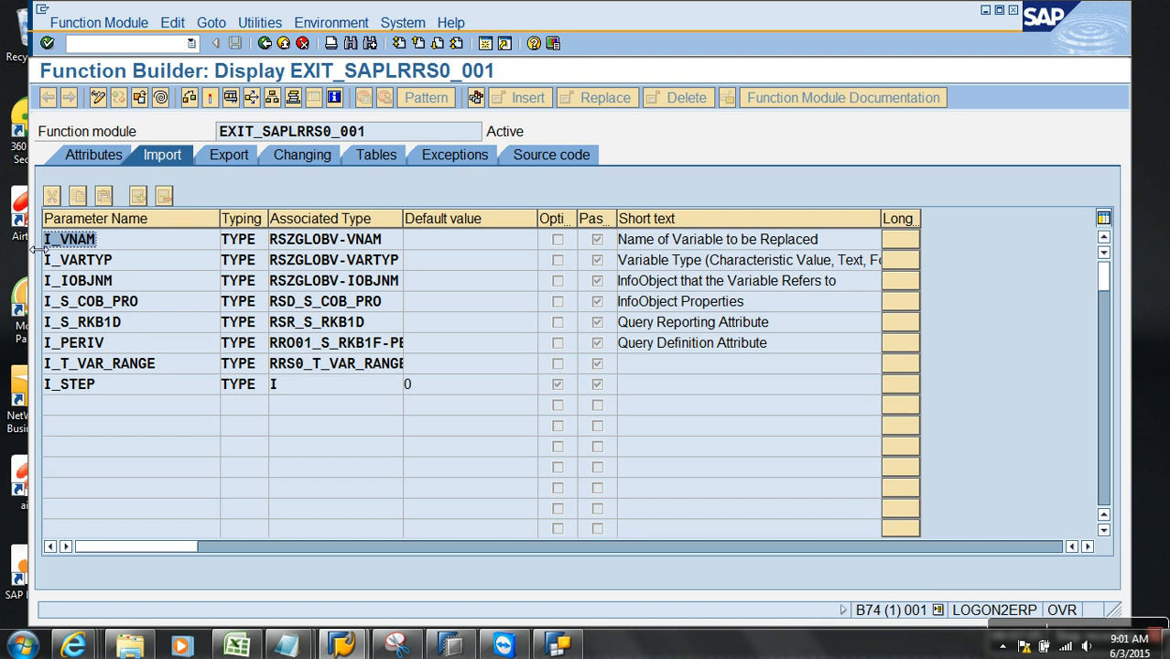
- Trace export parameter E_T_RANGE through its type RSR_T_RANGESID and table type RSDD_T_RANGE down to line structure RRRANGESID
{"action": "left_click", "coordinate": [234, 157]}
{"action": "left_click_drag", "start_coordinate": [151, 247], "coordinate": [42, 249]}
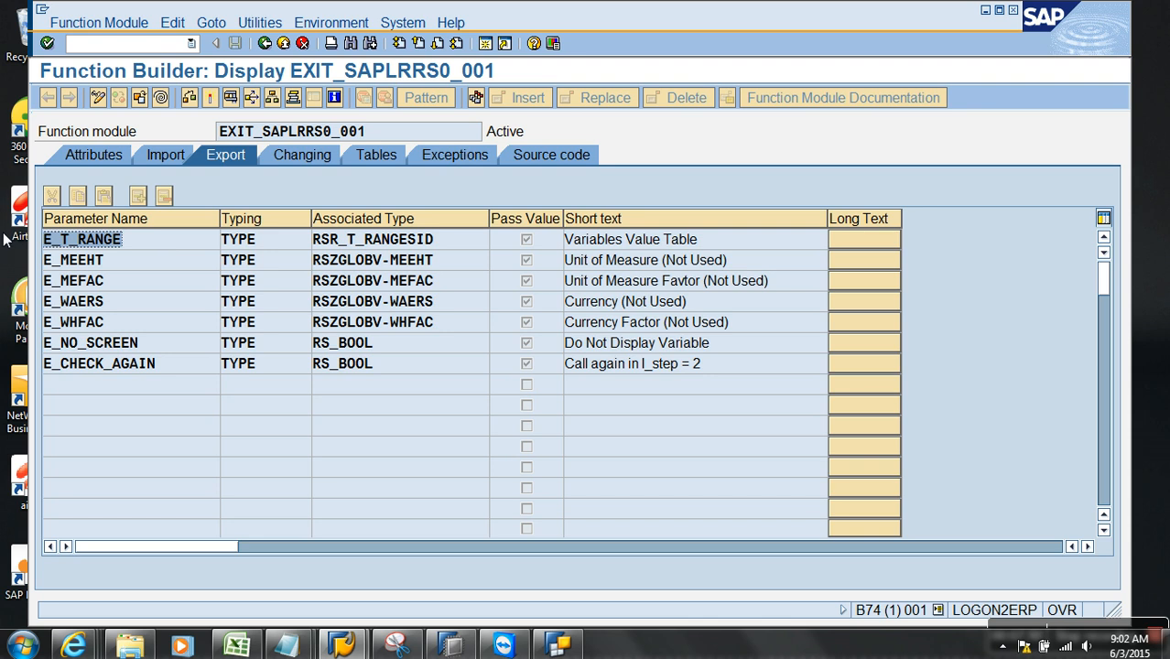
{"action": "double_click", "coordinate": [368, 243]}
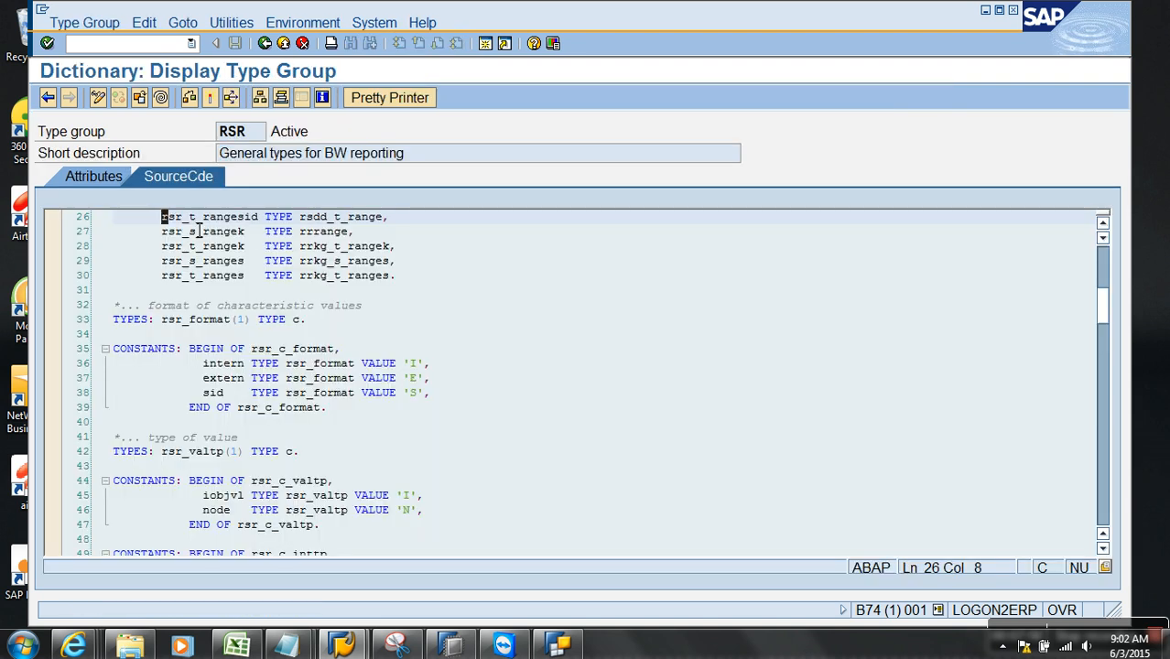
{"action": "left_click_drag", "start_coordinate": [163, 224], "coordinate": [267, 223]}
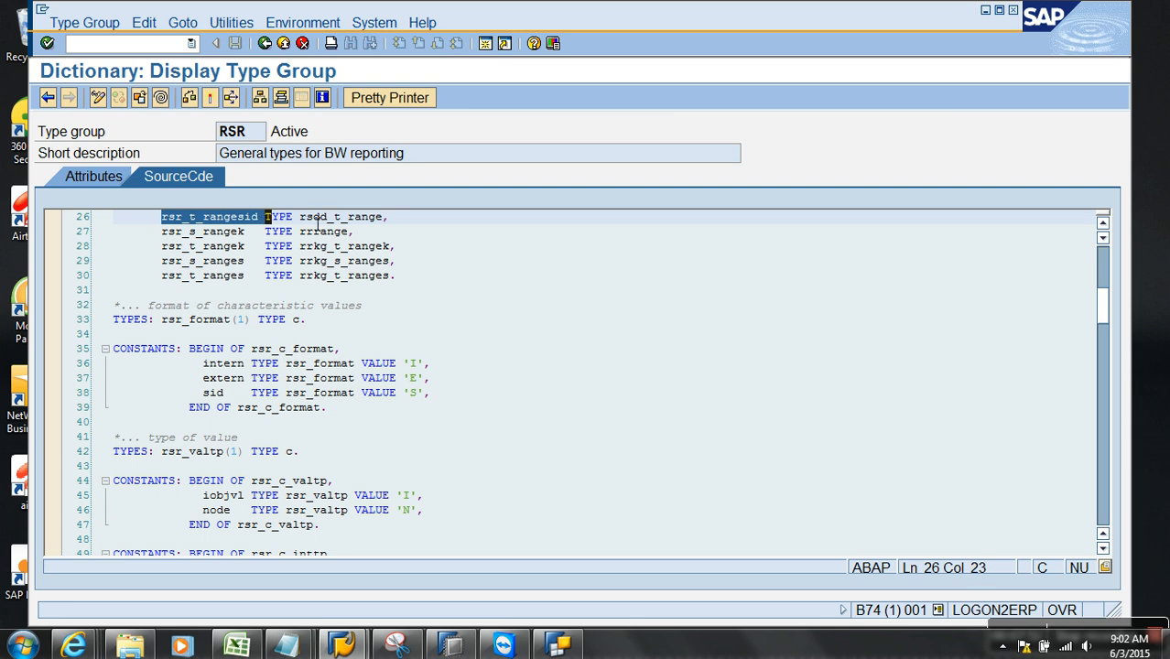
{"action": "double_click", "coordinate": [341, 220]}
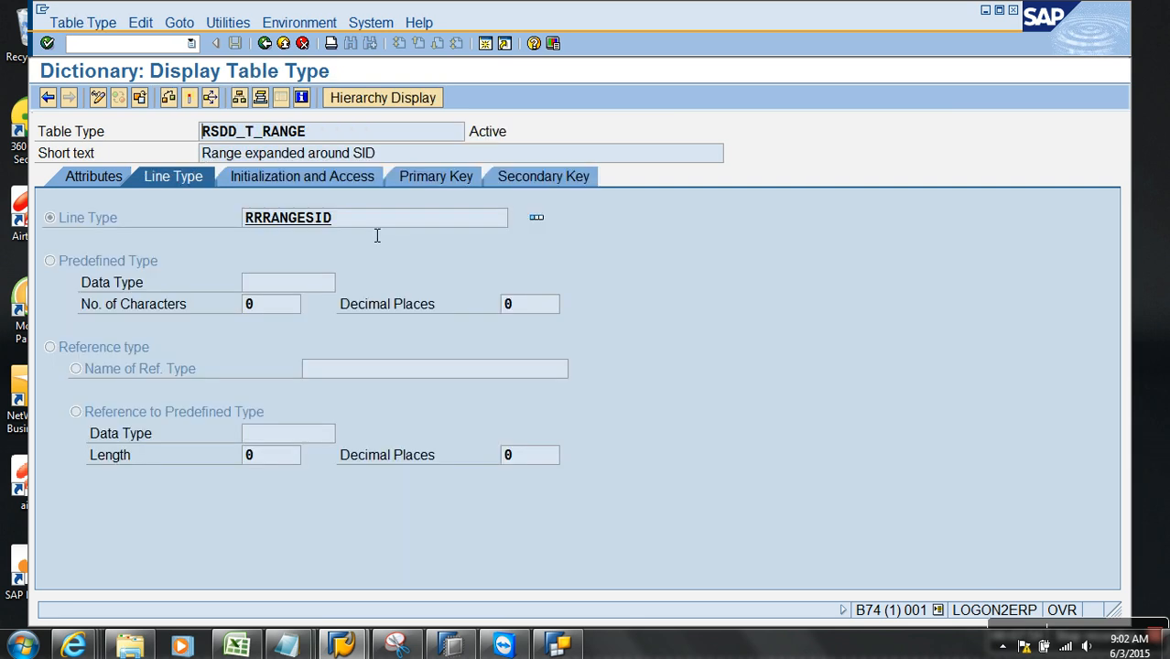
{"action": "double_click", "coordinate": [299, 221]}
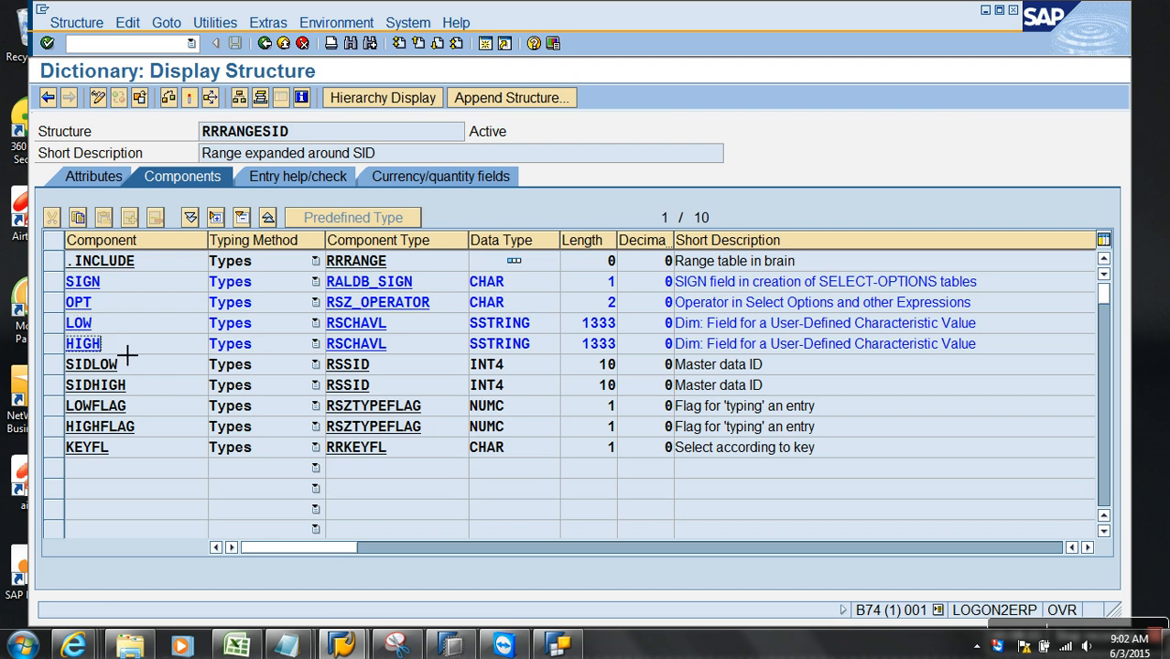
- Copy component names SIGN, OPT, LOW and HIGH from RRRANGESID into Excel's Sheet3 from cell B9, with the title E_T_RANGE in D4
{"action": "left_click_drag", "start_coordinate": [105, 282], "coordinate": [136, 363]}
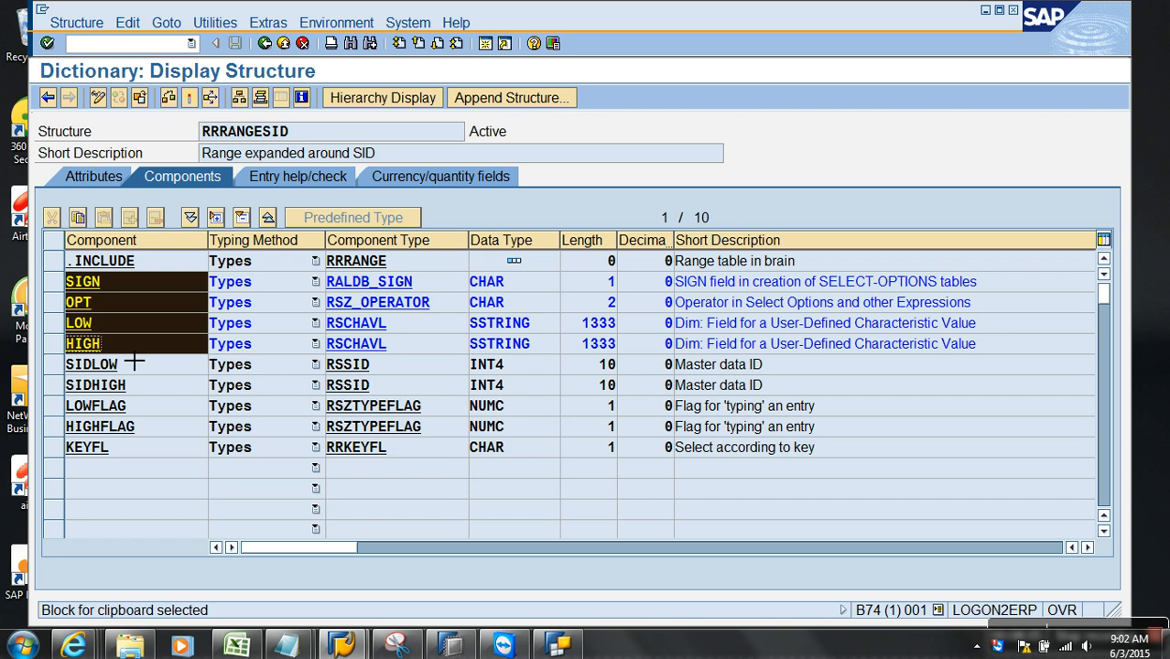
{"action": "key", "text": "ctrl+c"}
{"action": "left_click", "coordinate": [237, 646]}
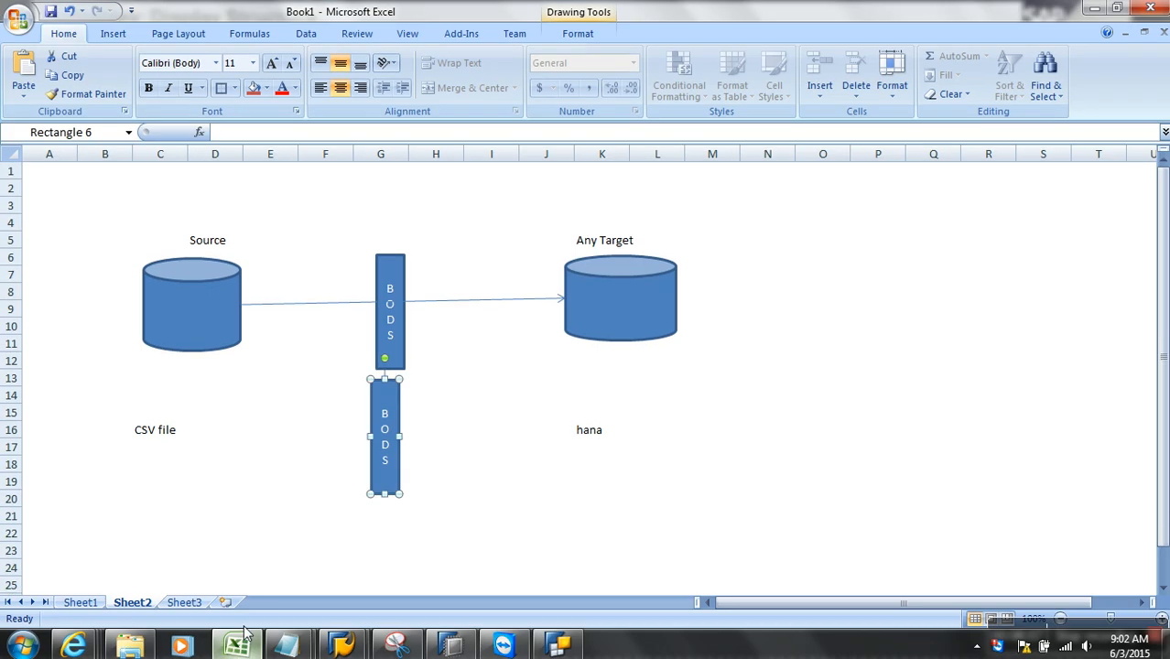
{"action": "left_click", "coordinate": [184, 603]}
{"action": "left_click", "coordinate": [228, 229]}
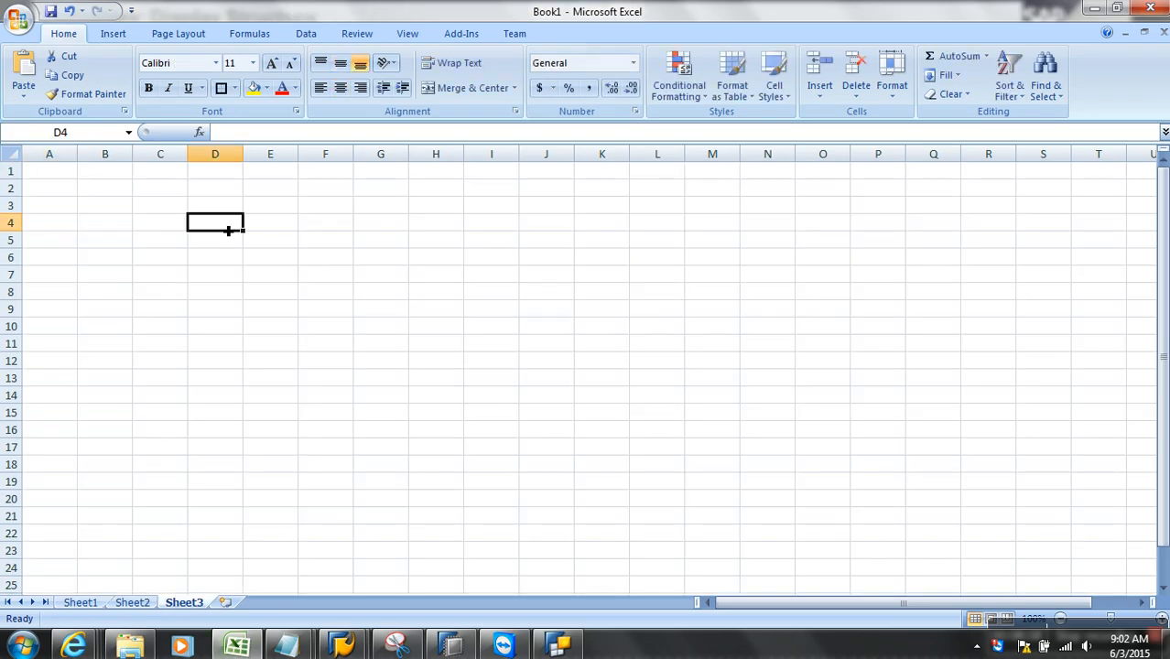
{"action": "type", "text": "E_T"}
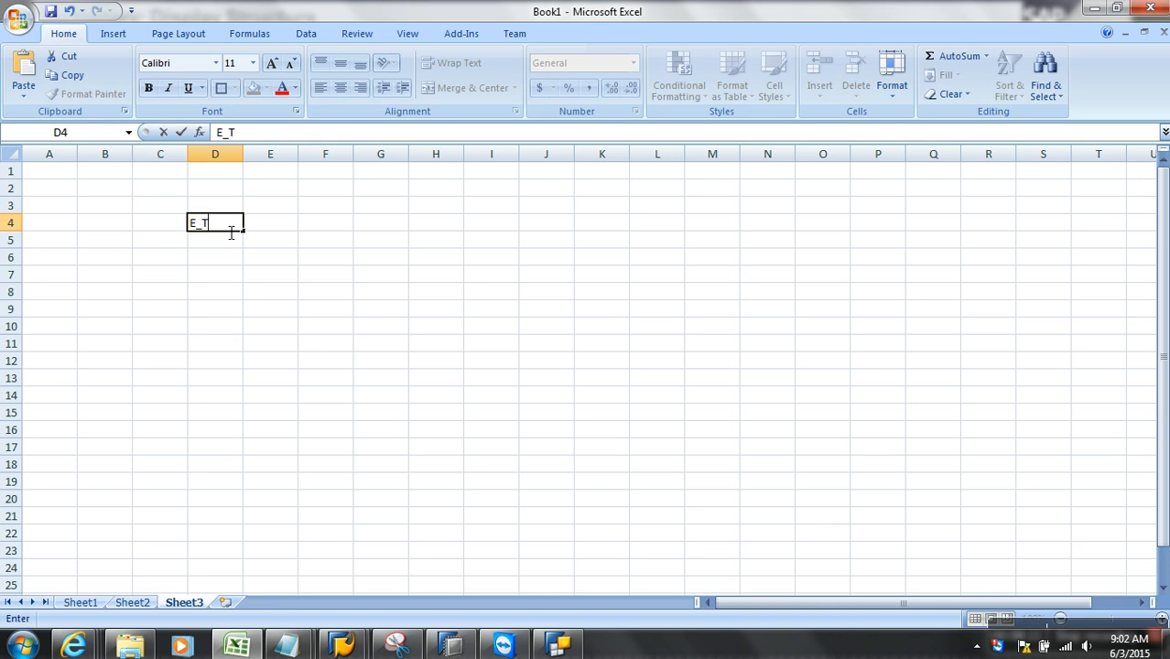
{"action": "type", "text": "_RANGE"}
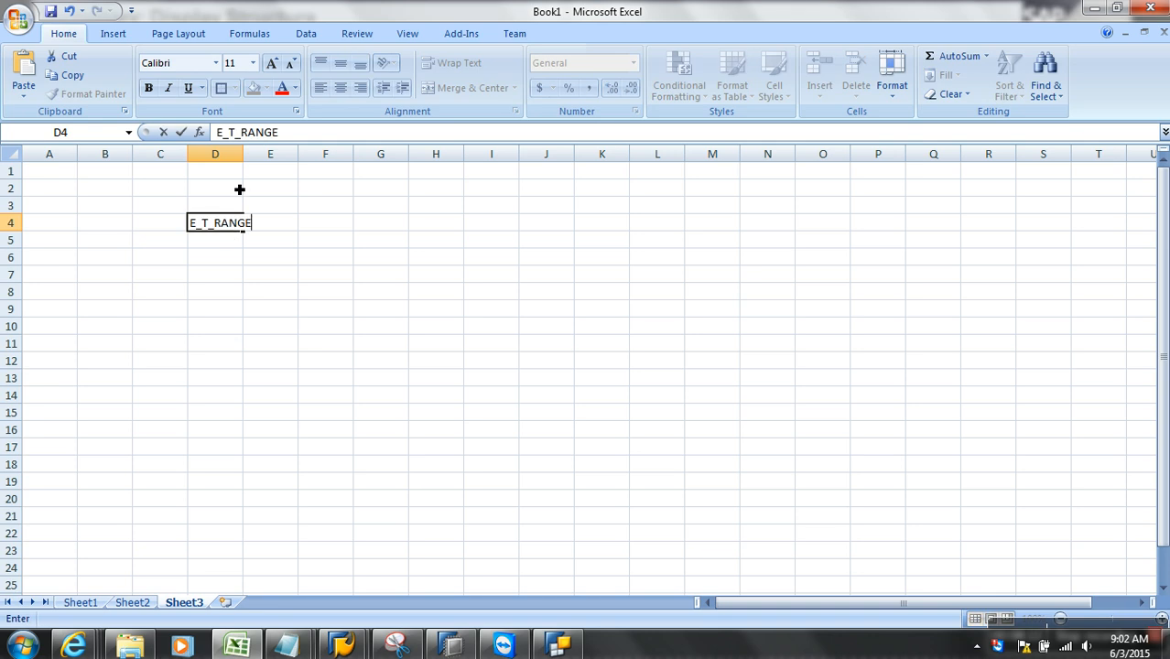
{"action": "left_click", "coordinate": [126, 313]}
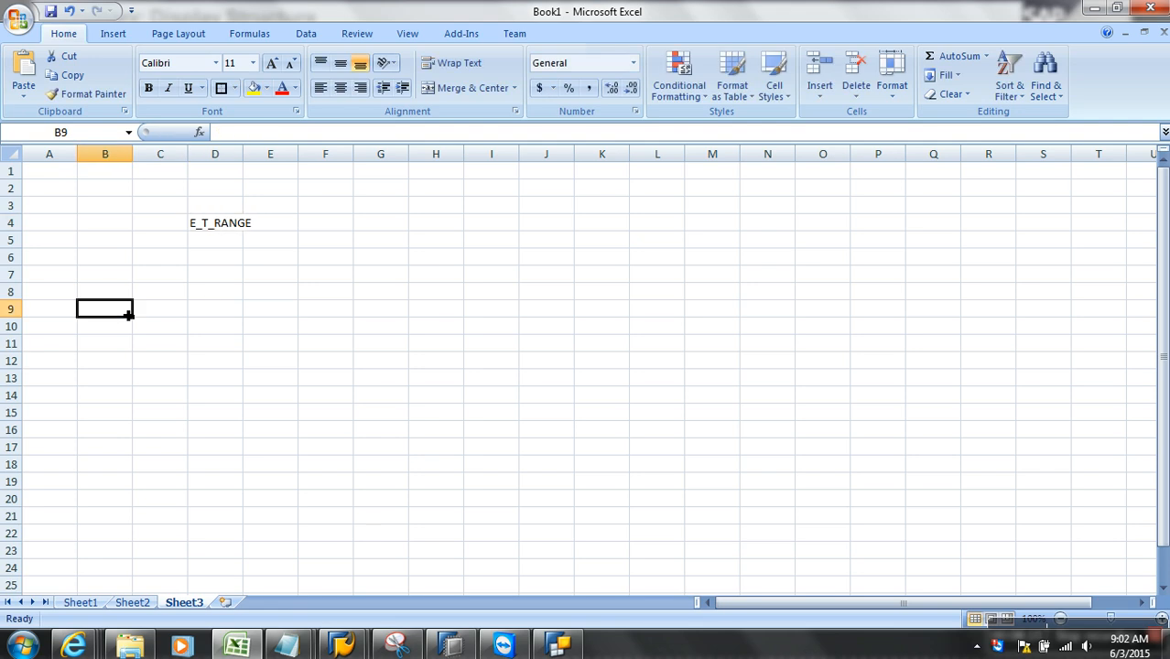
{"action": "key", "text": "ctrl+v"}
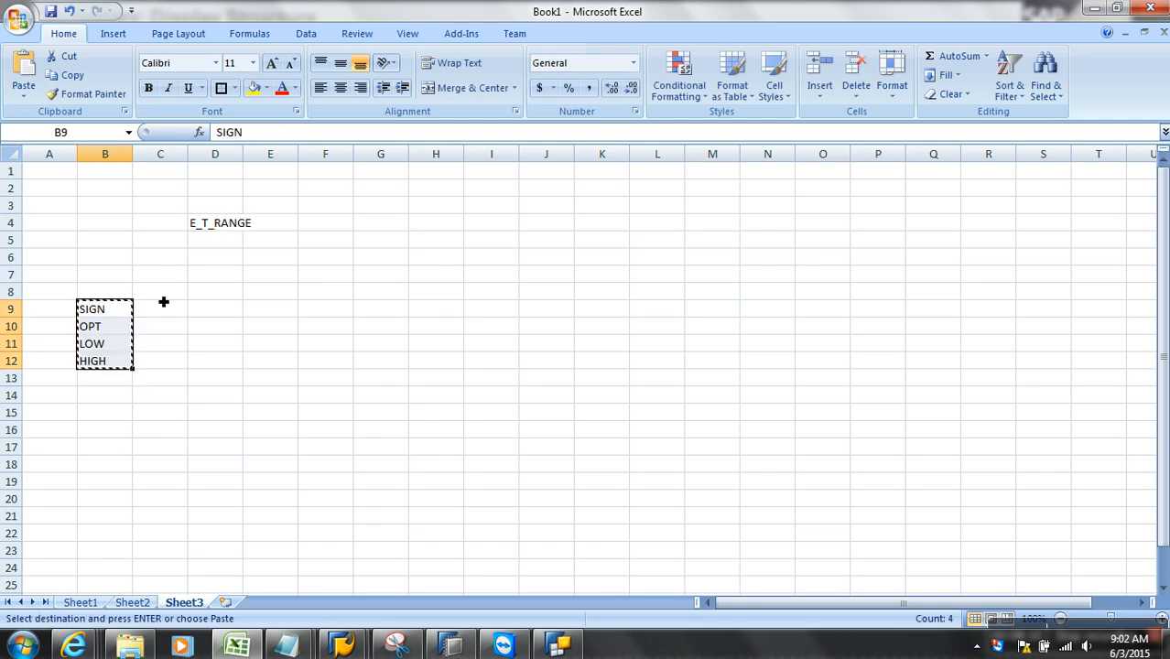
- Paste the four copied field names transposed as a header row starting at cell D5, under the E_T_RANGE title
{"action": "right_click", "coordinate": [217, 243]}
{"action": "left_click", "coordinate": [296, 307]}
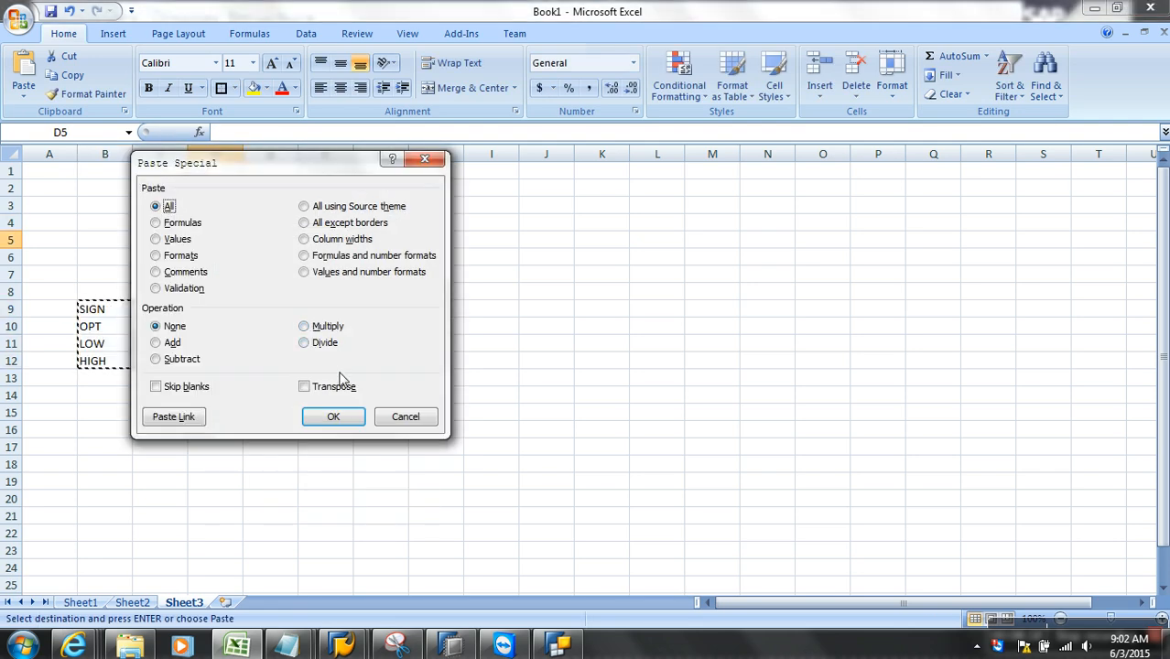
{"action": "left_click", "coordinate": [310, 390]}
{"action": "left_click", "coordinate": [337, 418]}
- Apply all borders to D5:G11 to form an empty table grid under the E_T_RANGE title
{"action": "left_click_drag", "start_coordinate": [214, 249], "coordinate": [397, 345]}
{"action": "left_click", "coordinate": [235, 88]}
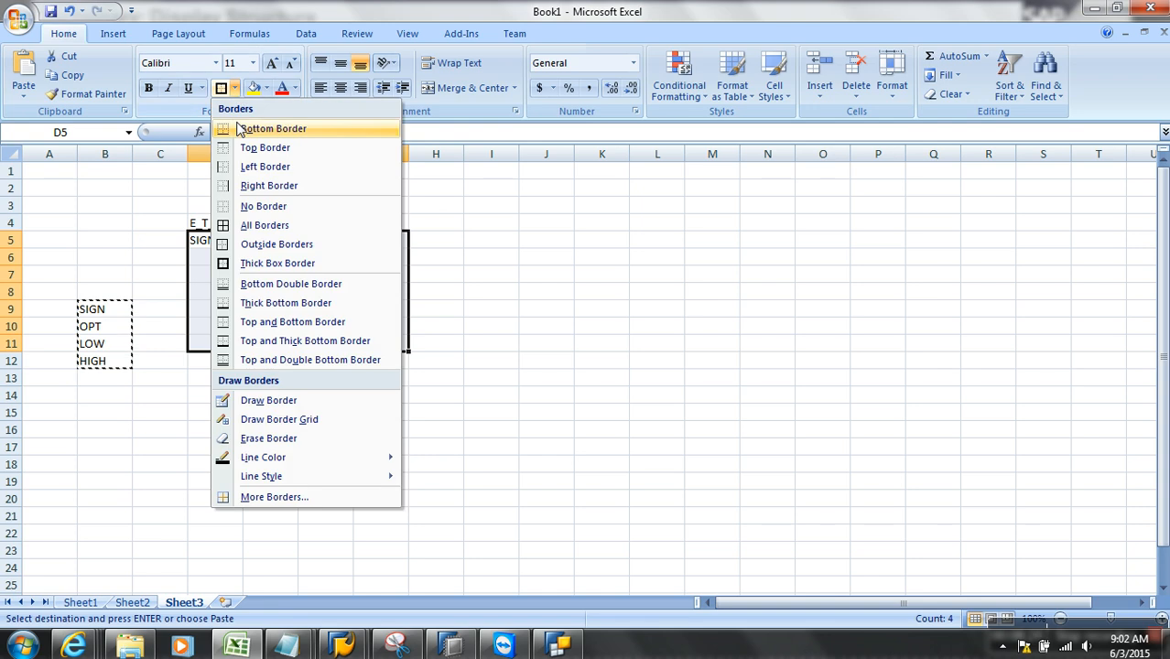
{"action": "left_click", "coordinate": [248, 226]}
{"action": "left_click", "coordinate": [472, 290]}
- Clear the vertical helper list of field names in B9:B12 beside the bordered table
{"action": "left_click_drag", "start_coordinate": [49, 274], "coordinate": [143, 420]}
{"action": "key", "text": "Delete"}
{"action": "left_click", "coordinate": [258, 416]}
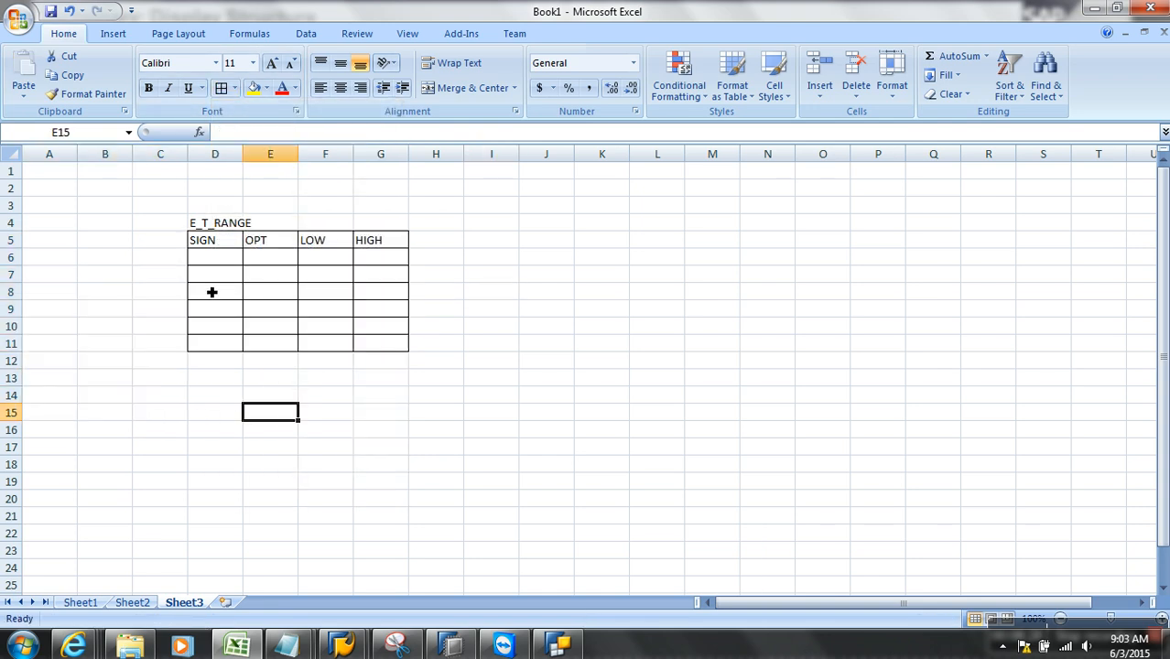
- Examine the E_T_RANGE table's empty rows and its SIGN, OPT, LOW and HIGH columns against the RRRANGESID structure
{"action": "left_click_drag", "start_coordinate": [231, 264], "coordinate": [374, 352]}
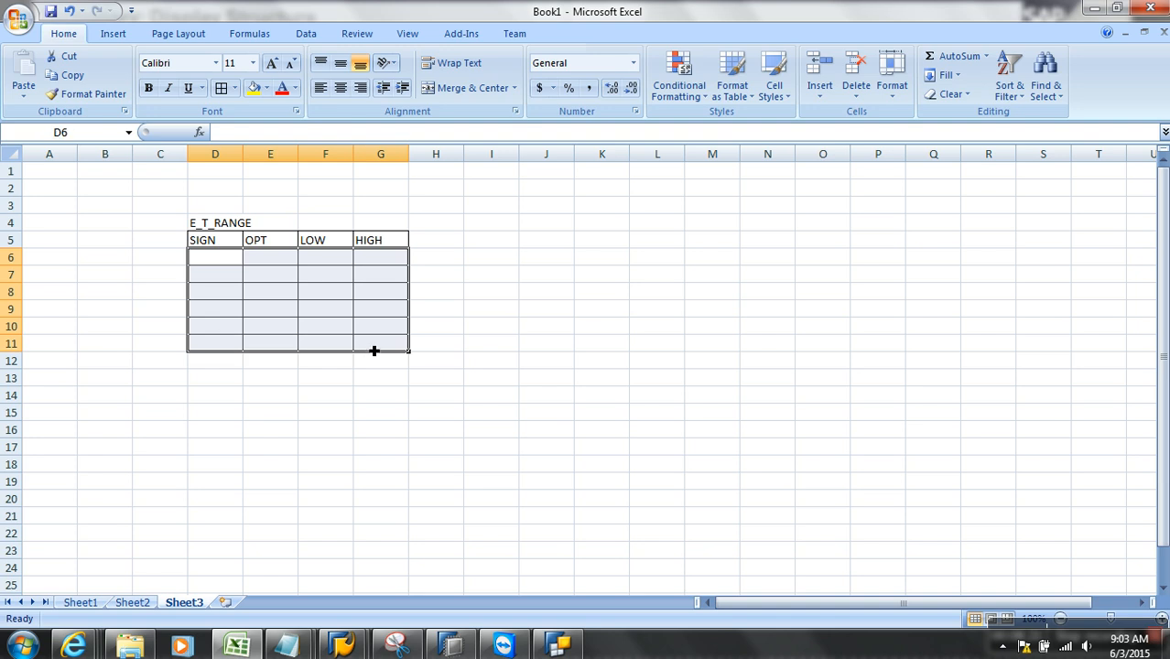
{"action": "key", "text": "alt+Tab"}
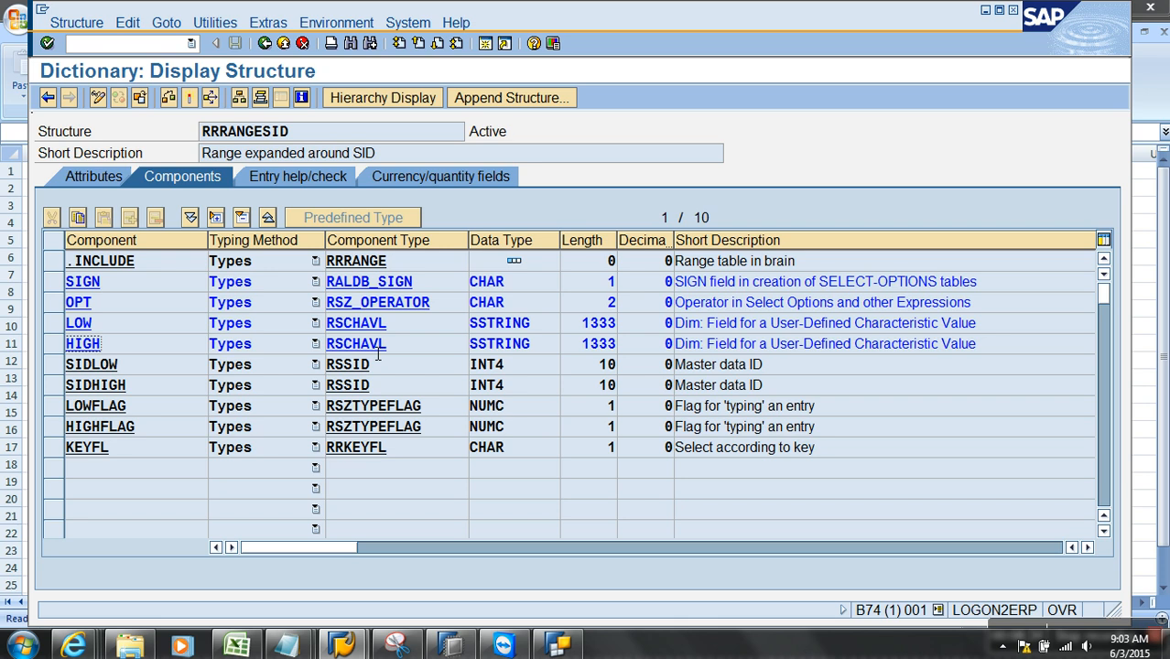
{"action": "key", "text": "alt+Tab"}
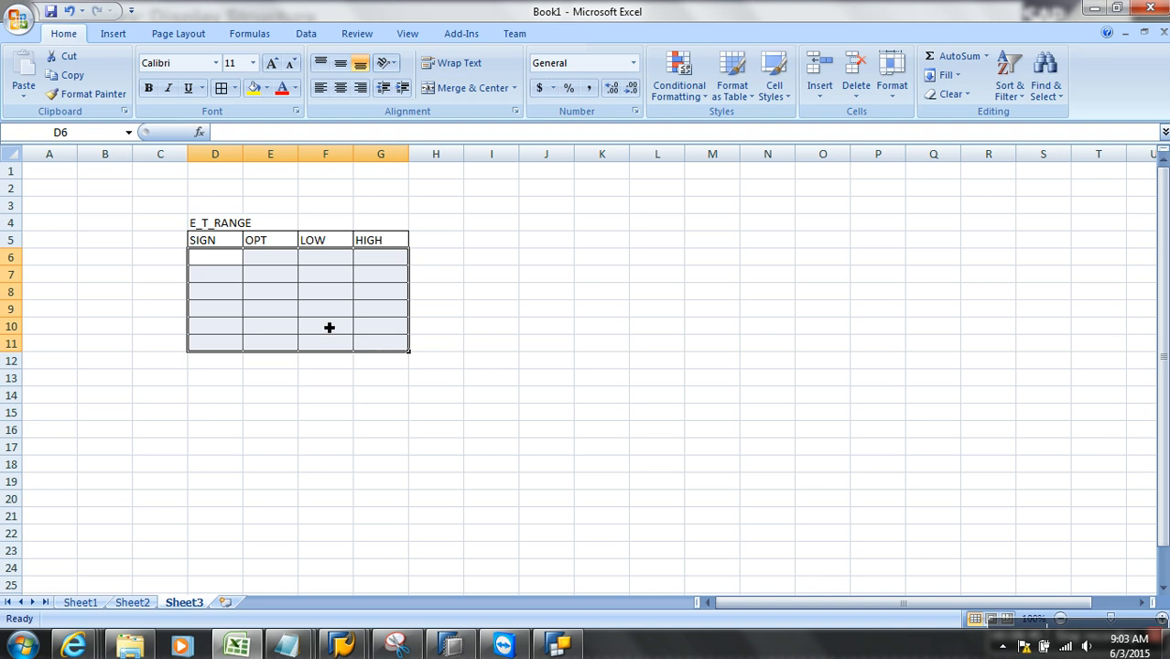
{"action": "left_click_drag", "start_coordinate": [232, 244], "coordinate": [231, 346]}
{"action": "left_click", "coordinate": [285, 241]}
{"action": "left_click_drag", "start_coordinate": [285, 240], "coordinate": [295, 282]}
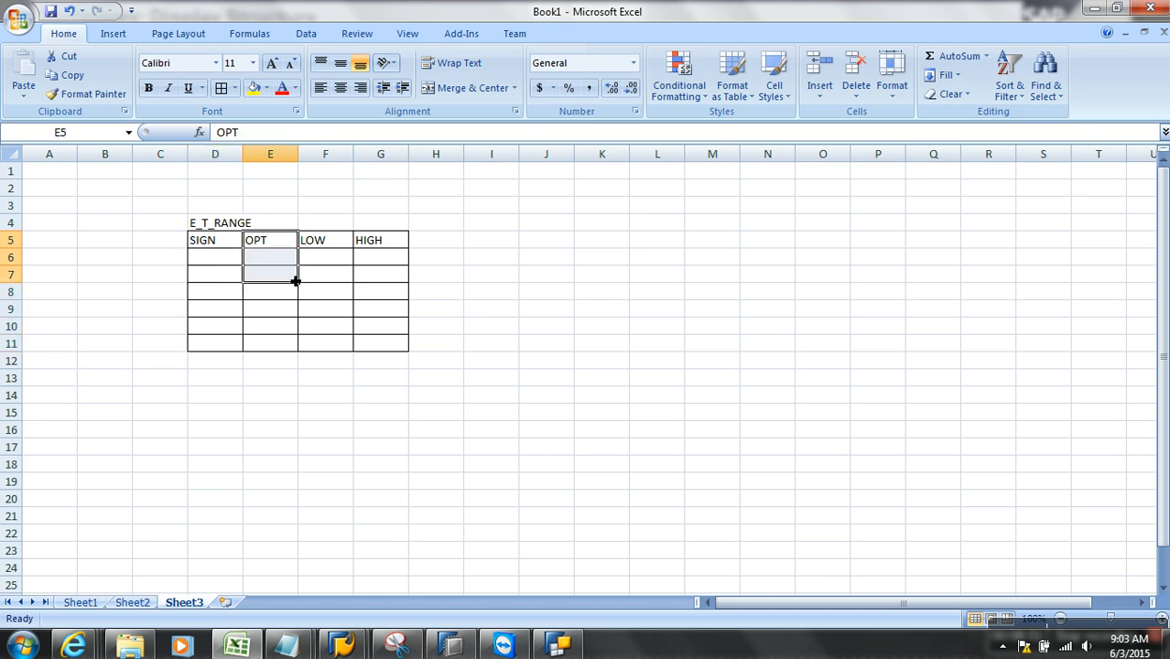
{"action": "left_click_drag", "start_coordinate": [287, 247], "coordinate": [293, 349]}
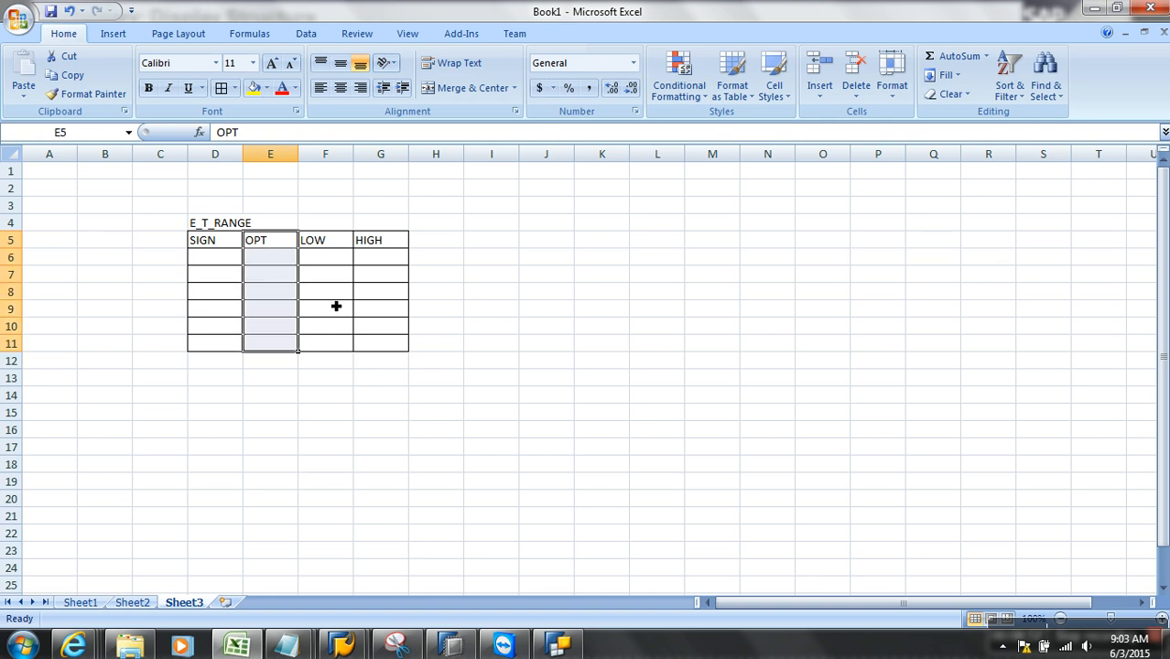
{"action": "left_click", "coordinate": [328, 249]}
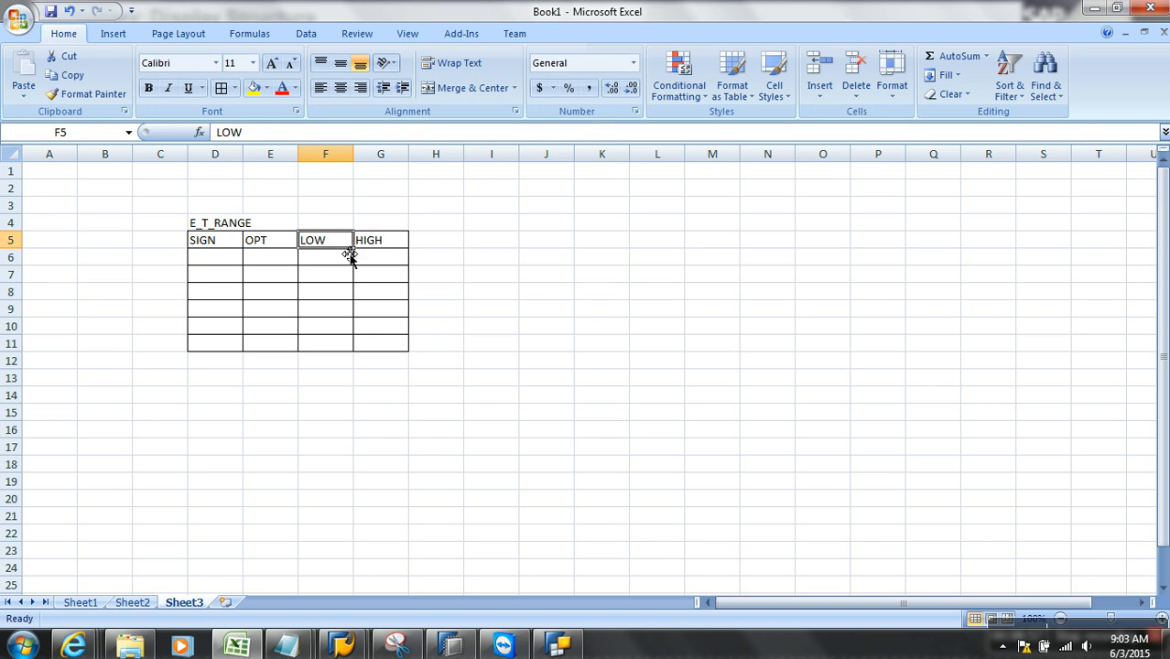
{"action": "left_click", "coordinate": [371, 247]}
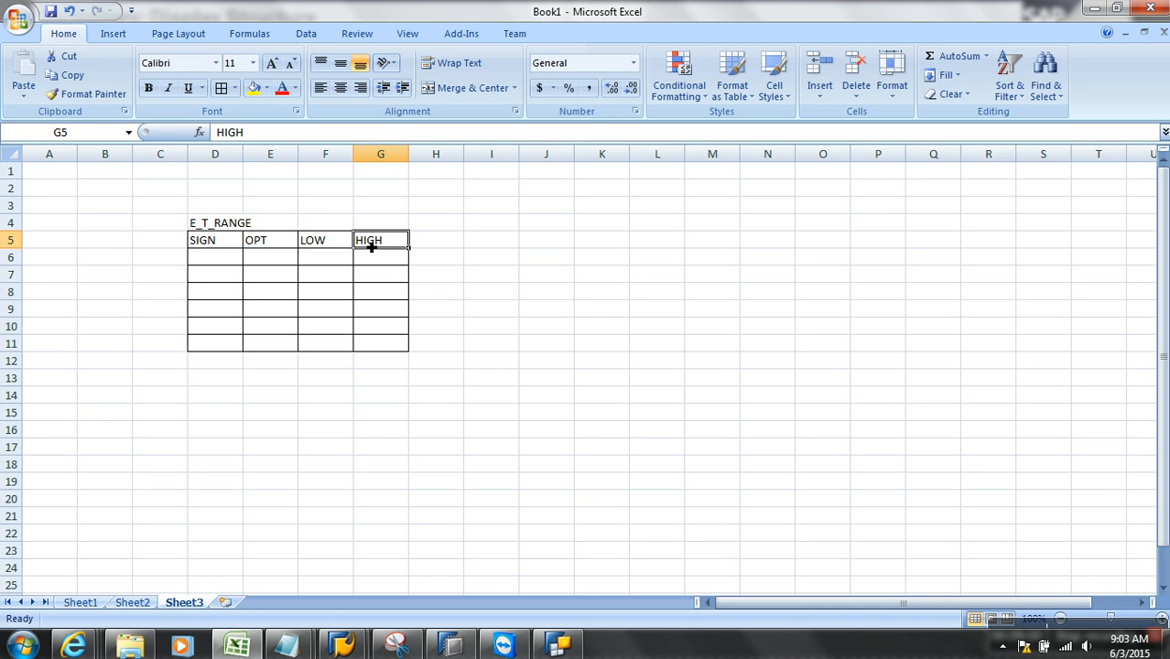
- Switch to SAP, return to function module EXIT_SAPLRRS0_001 and examine its import parameter I_VNAM
{"action": "left_click", "coordinate": [560, 646]}
{"action": "left_click", "coordinate": [561, 648]}
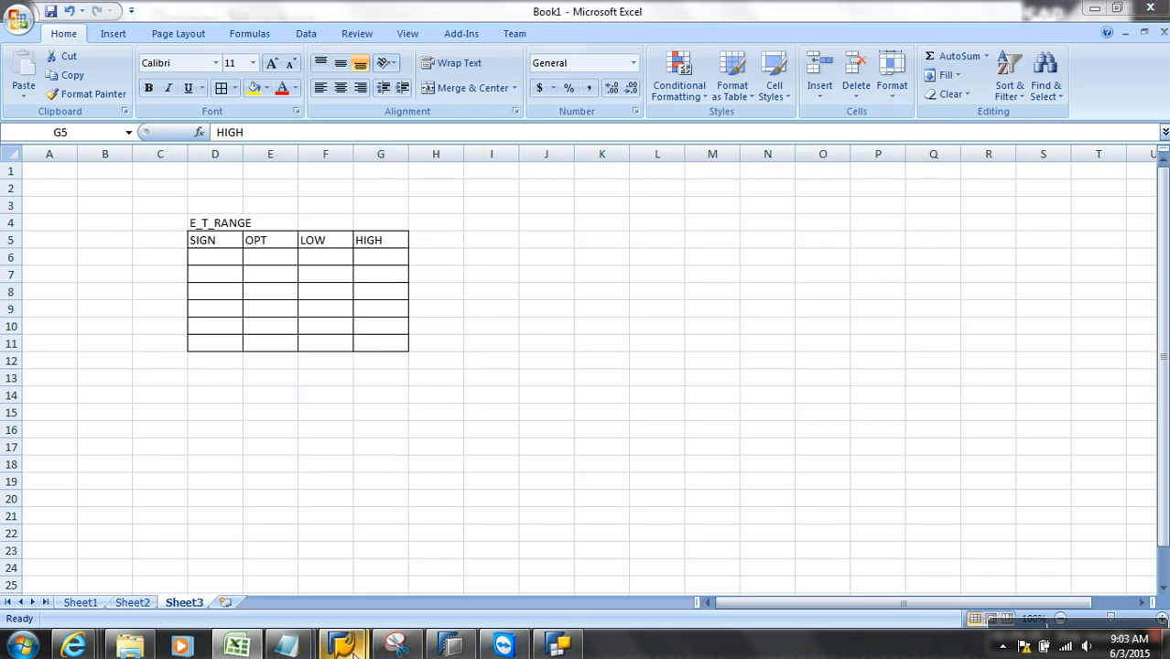
{"action": "mouse_move", "coordinate": [341, 646]}
{"action": "left_click", "coordinate": [452, 575]}
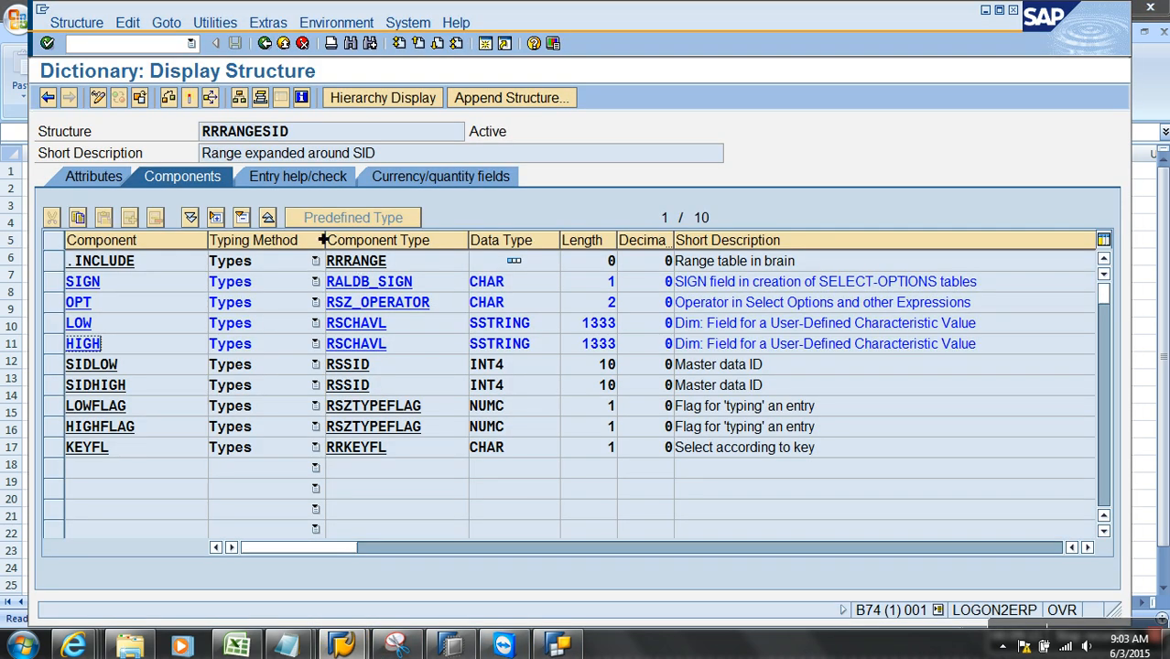
{"action": "left_click", "coordinate": [264, 43]}
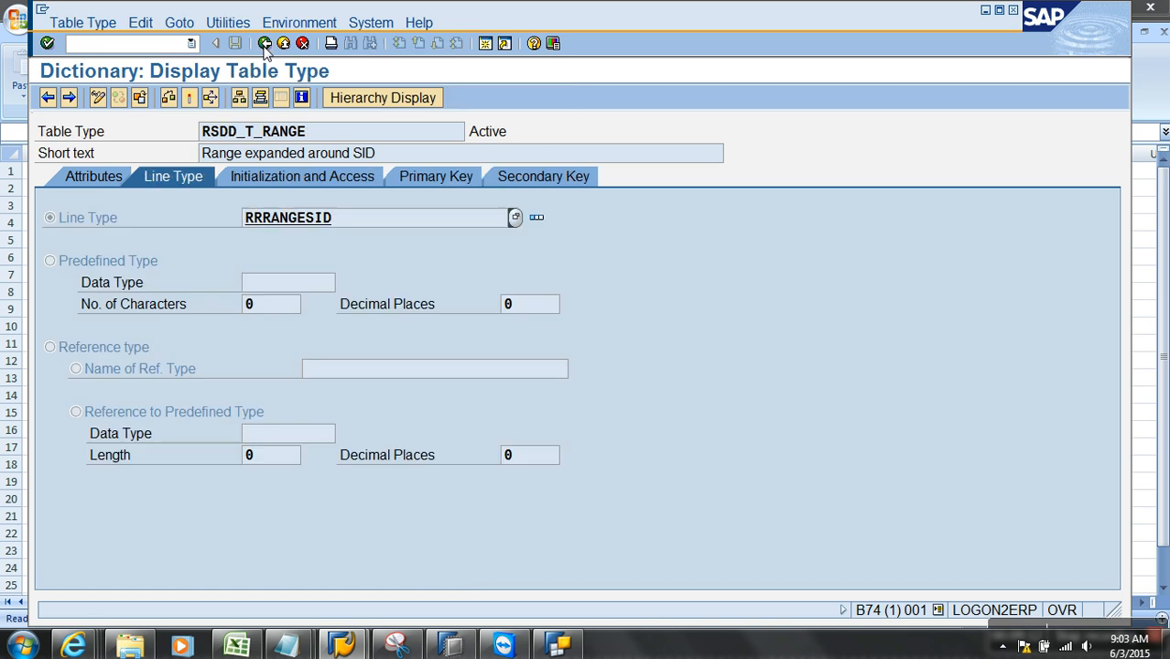
{"action": "left_click", "coordinate": [264, 44]}
{"action": "left_click", "coordinate": [264, 44]}
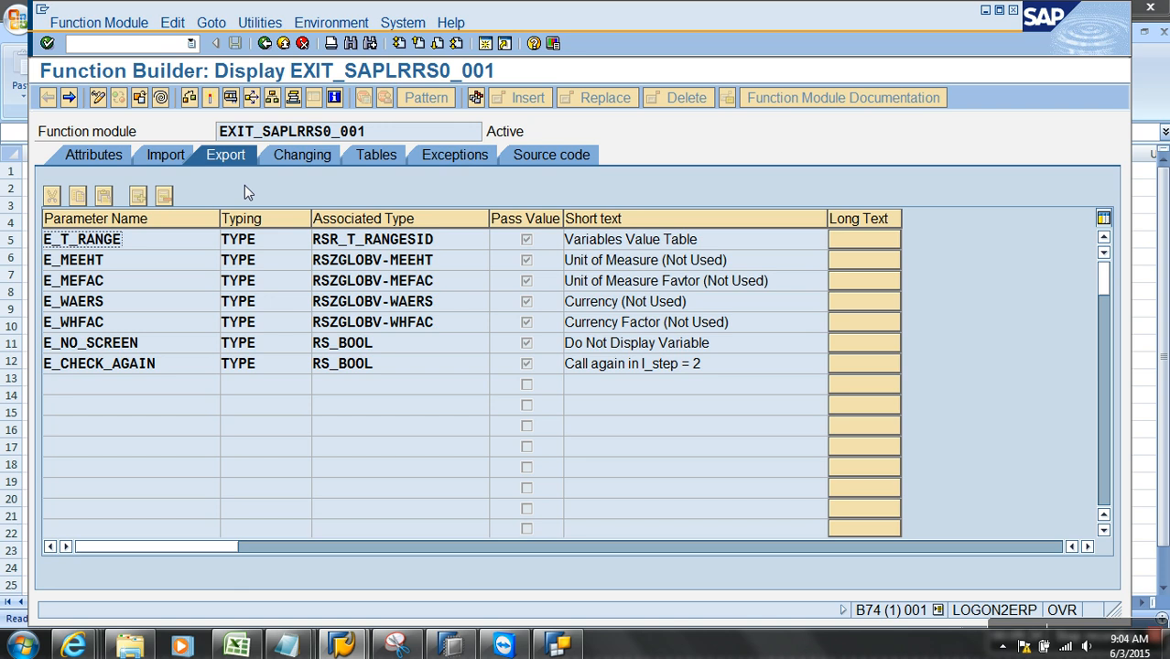
{"action": "left_click", "coordinate": [163, 159]}
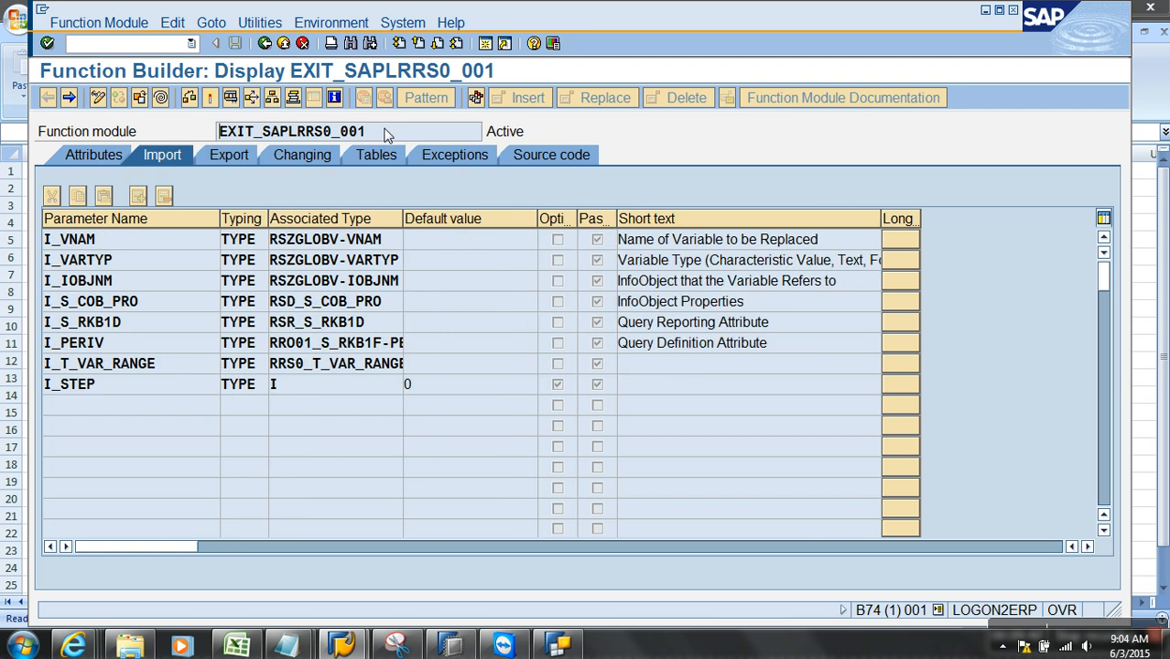
{"action": "left_click_drag", "start_coordinate": [122, 249], "coordinate": [37, 240]}
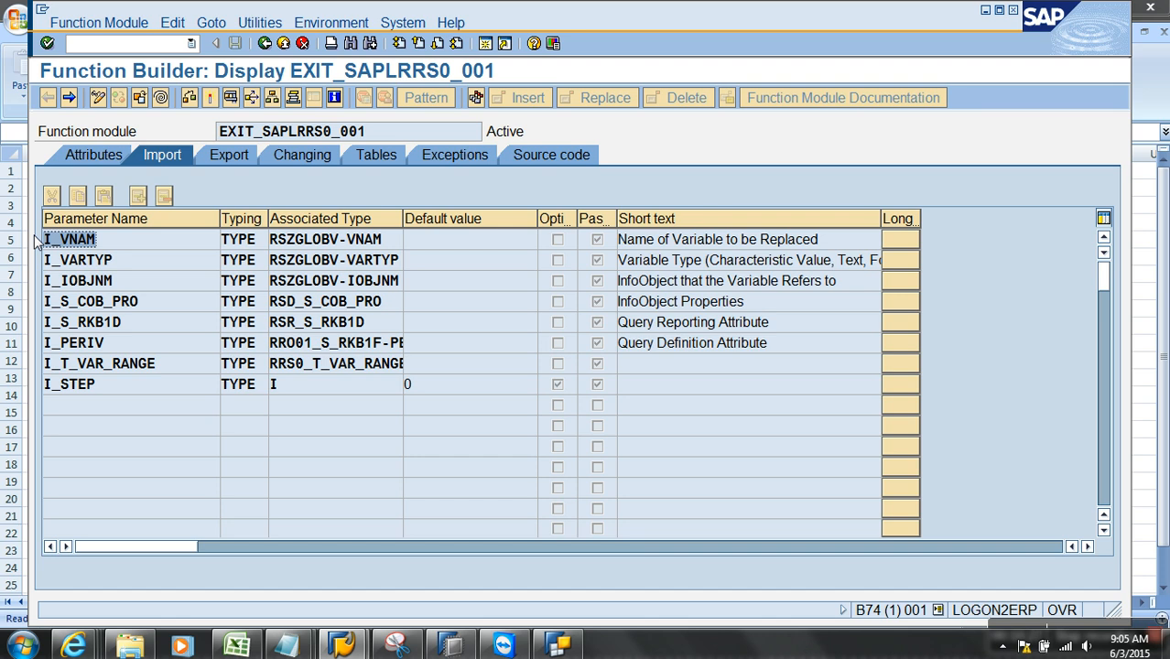
- Switch to Excel's Sheet3 and start the code outline with CASE I_VNAM. in cell K5
{"action": "left_click", "coordinate": [237, 646]}
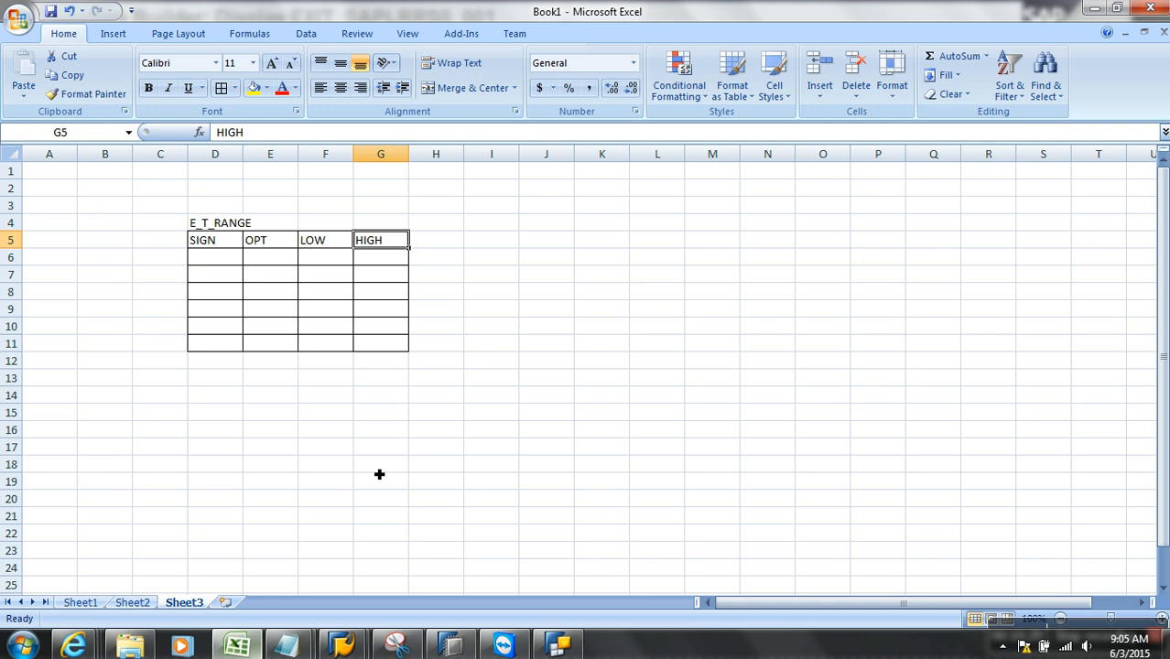
{"action": "left_click", "coordinate": [588, 247]}
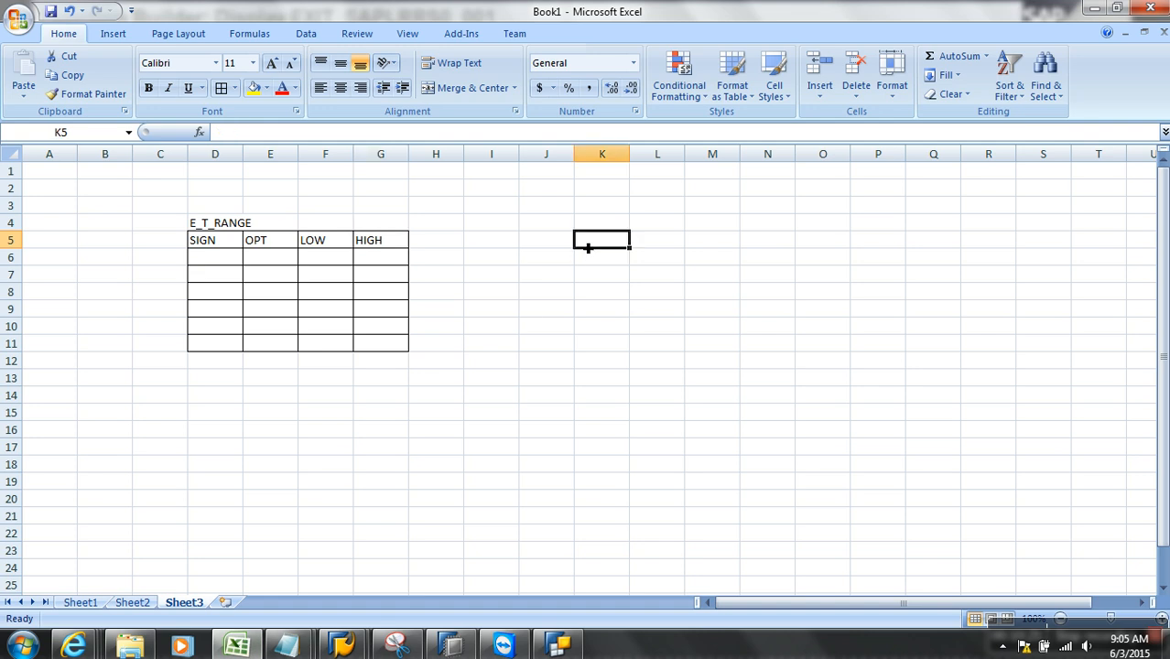
{"action": "type", "text": "CAS"}
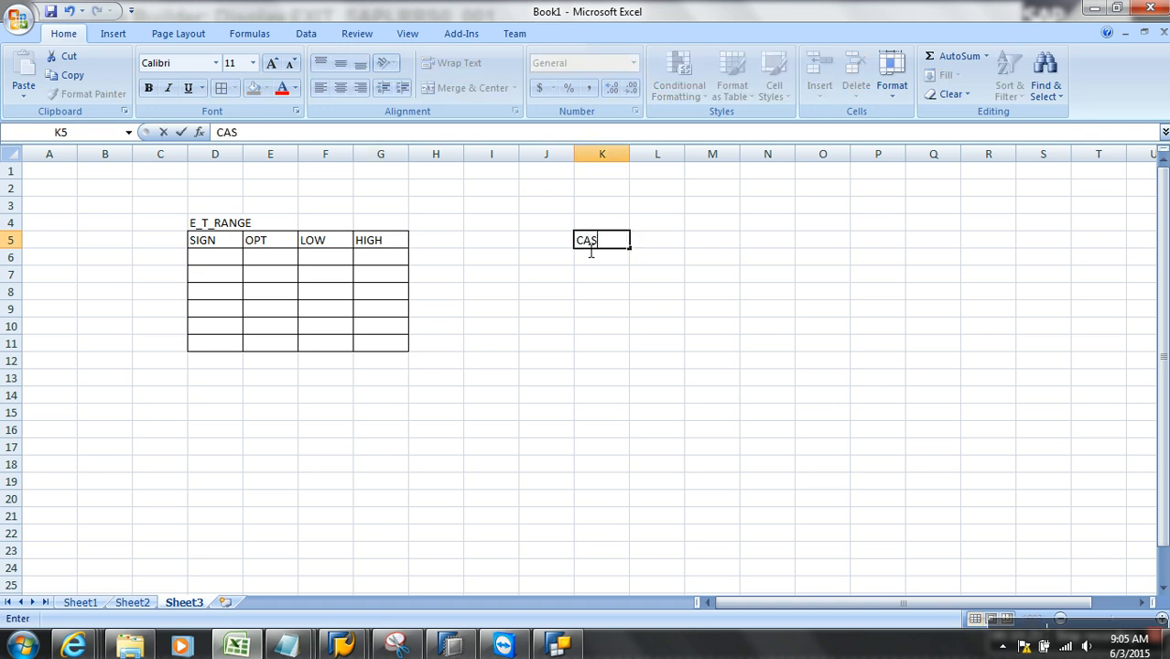
{"action": "type", "text": "E I_VNAM."}
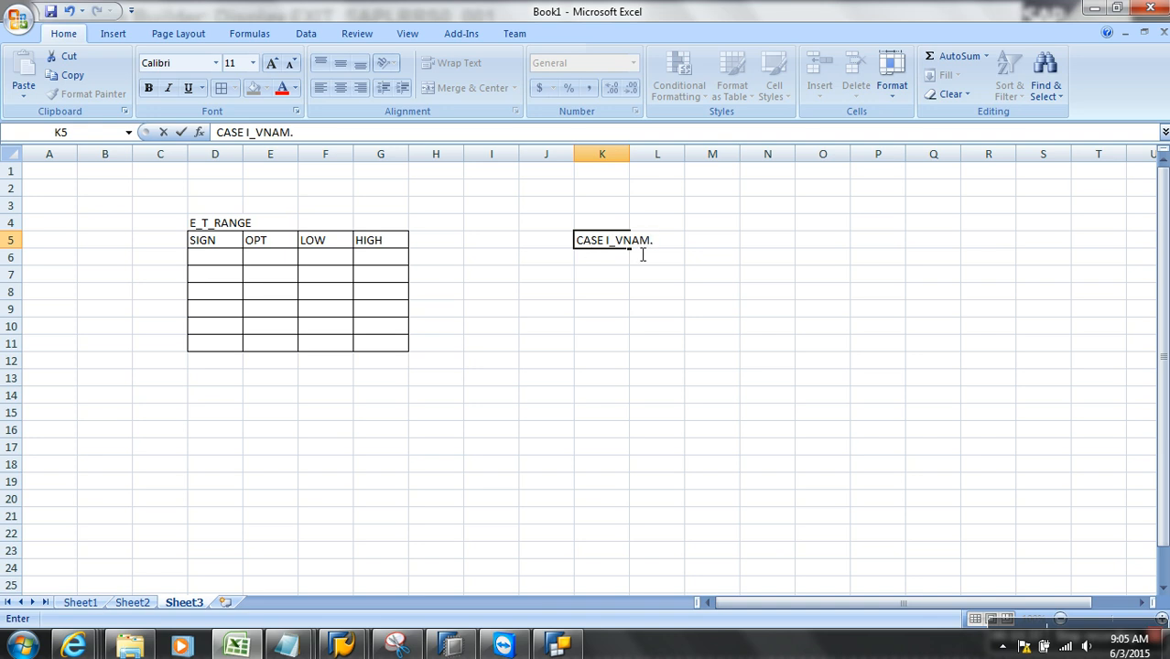
- Outline the first branch with WHEN 'VAR1'. in K7, placeholder code MN,N.M, in L8 and E_T_RANGE. in L10
{"action": "left_click", "coordinate": [607, 274]}
{"action": "type", "text": "WHEN "}
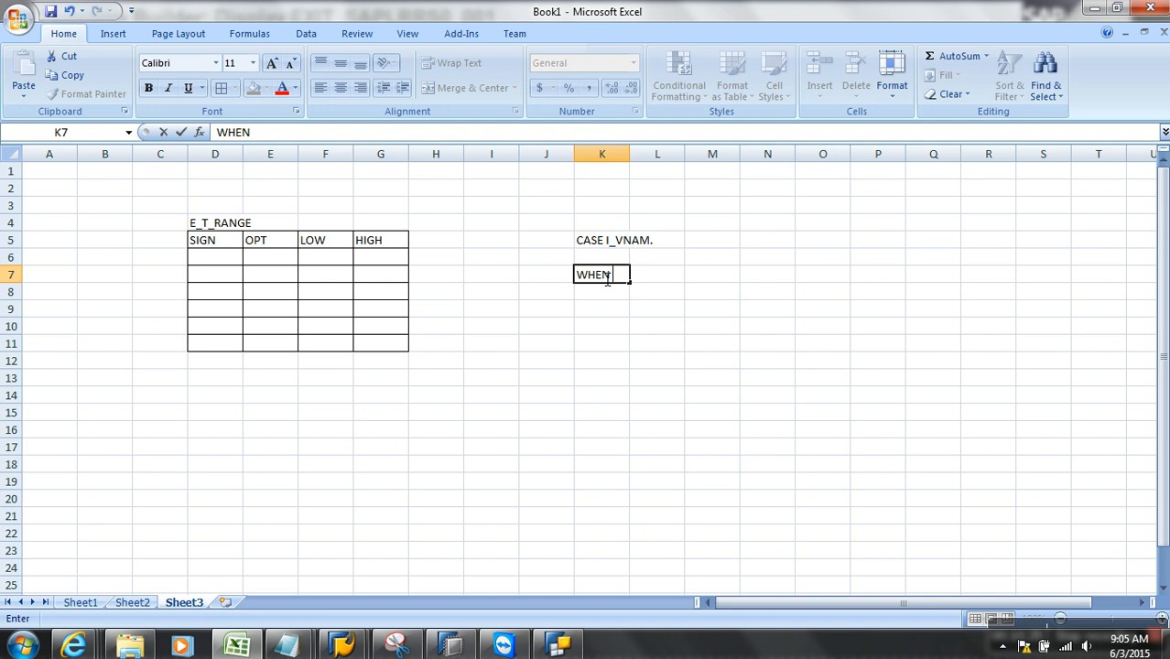
{"action": "type", "text": "'VAER"}
{"action": "key", "text": "BackSpace"}
{"action": "key", "text": "BackSpace"}
{"action": "type", "text": "R1'."}
{"action": "key", "text": "Return"}
{"action": "key", "text": "Right"}
{"action": "type", "text": "MN,N,M,"}
{"action": "key", "text": "Return"}
{"action": "key", "text": "Down"}
{"action": "type", "text": "E"}
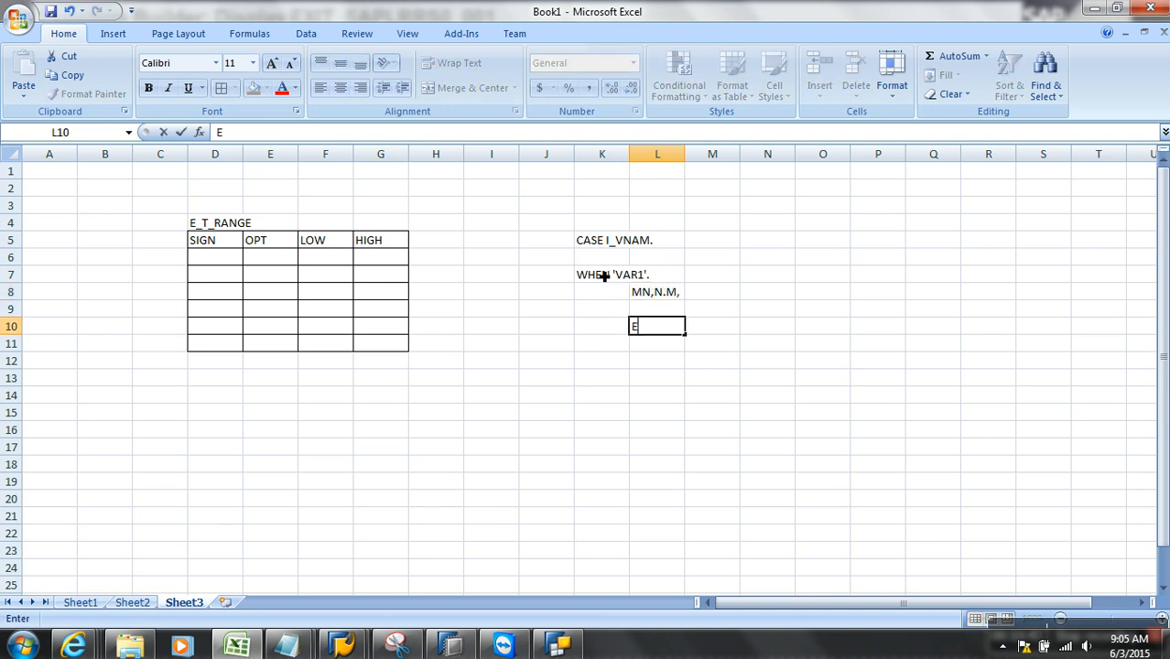
{"action": "type", "text": "_T_RANGE."}
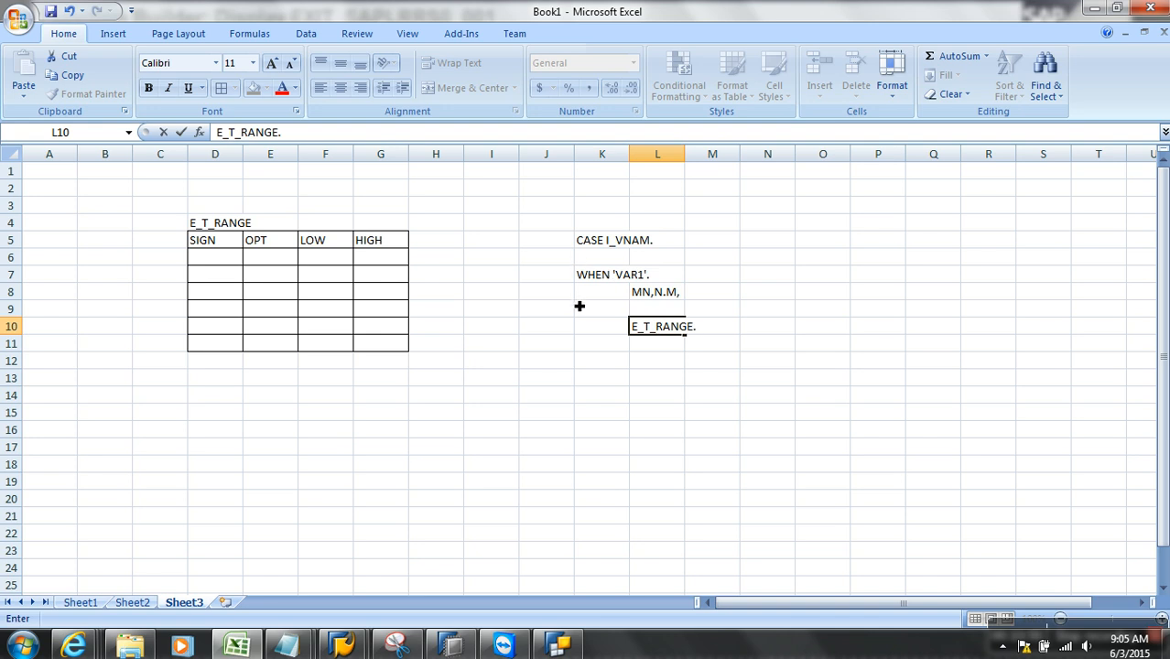
- Outline the second branch with WHEN 'VAR2'. in K13, placeholder code MLMMM in K15 and E_T_RANGE. in L16
{"action": "left_click", "coordinate": [608, 380]}
{"action": "type", "text": "WHEN "}
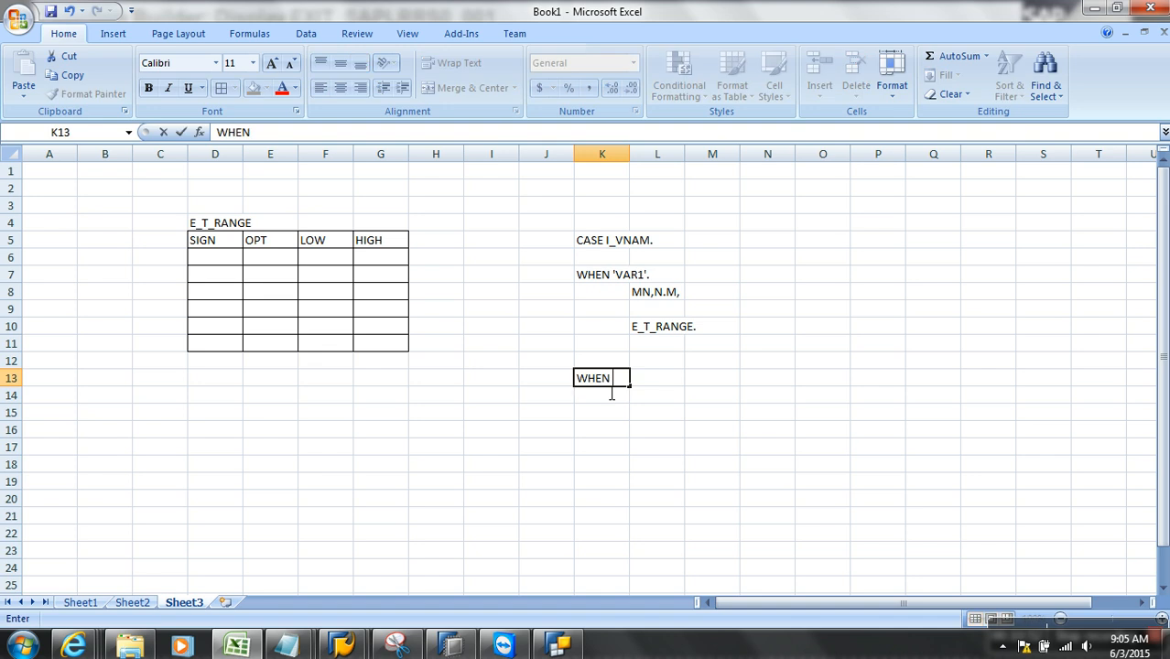
{"action": "type", "text": "'VAR2'."}
{"action": "key", "text": "Return"}
{"action": "key", "text": "Tab"}
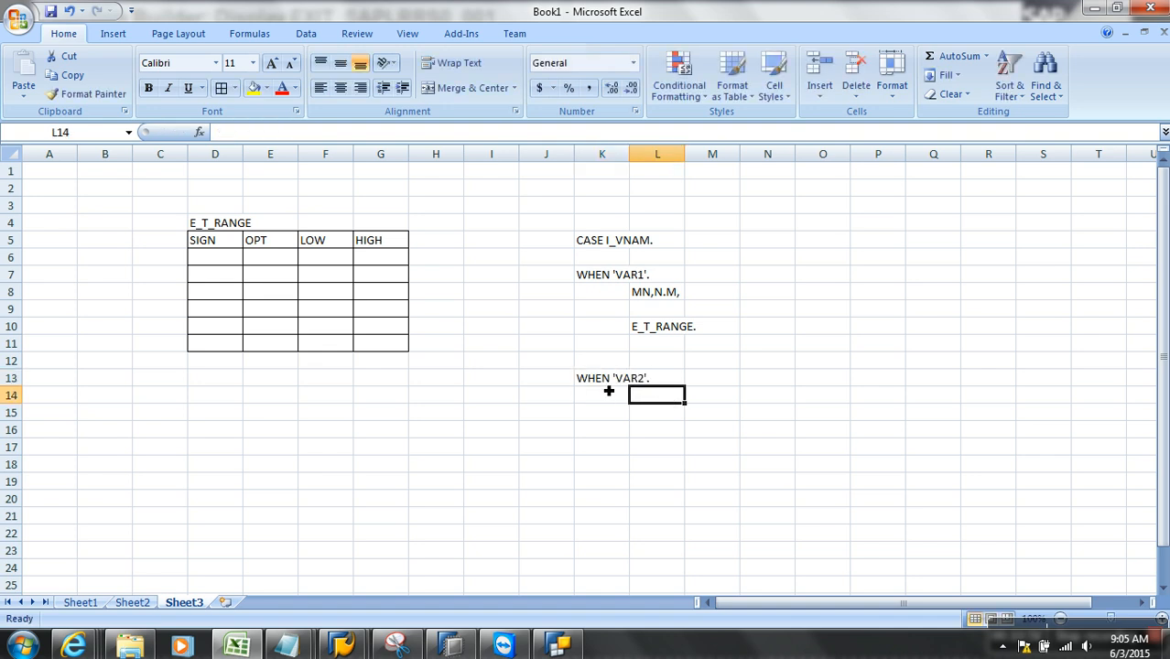
{"action": "key", "text": "Return"}
{"action": "type", "text": "MLMMM"}
{"action": "key", "text": "Tab"}
{"action": "key", "text": "Down"}
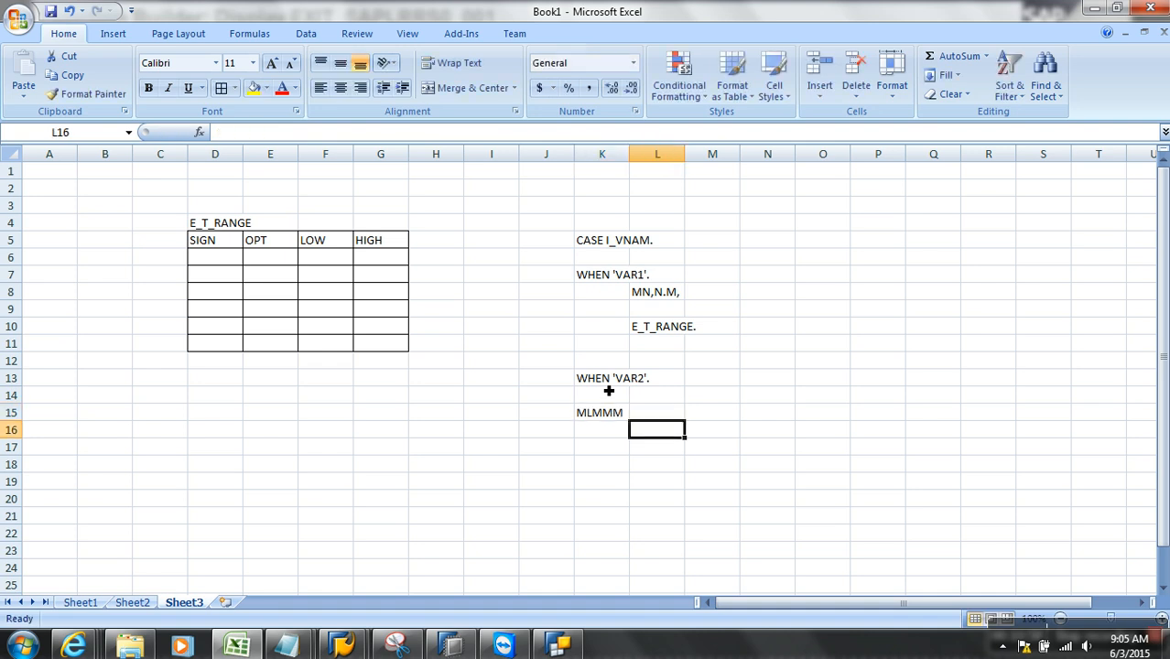
{"action": "type", "text": "E_T_T"}
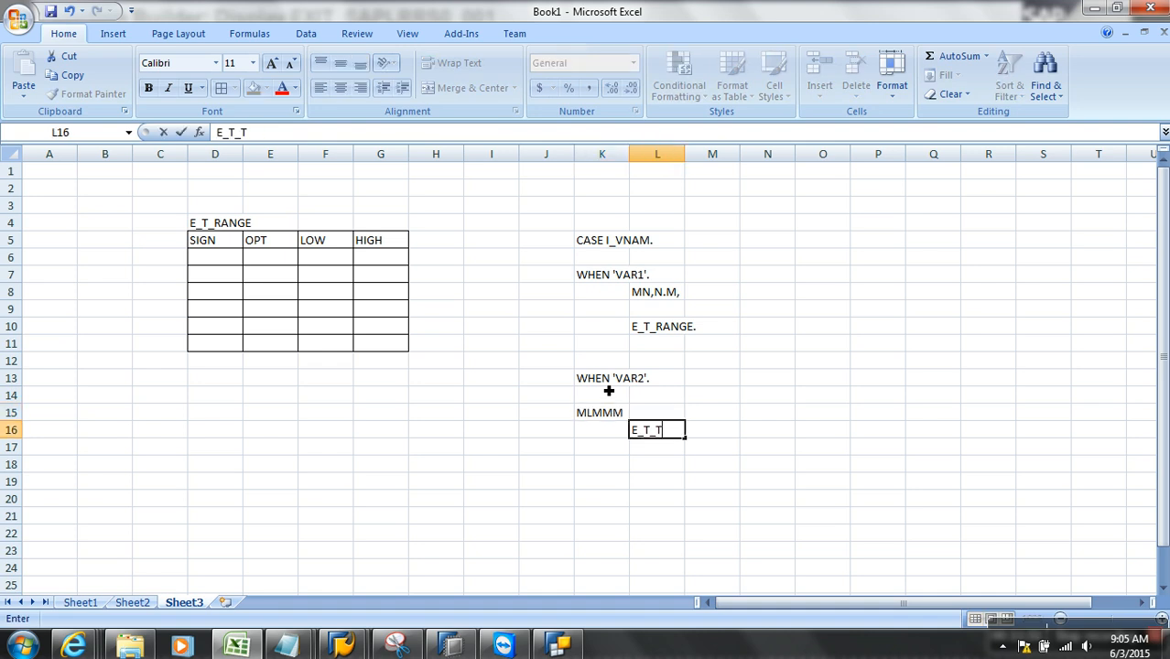
{"action": "key", "text": "BackSpace"}
{"action": "type", "text": "RANGE."}
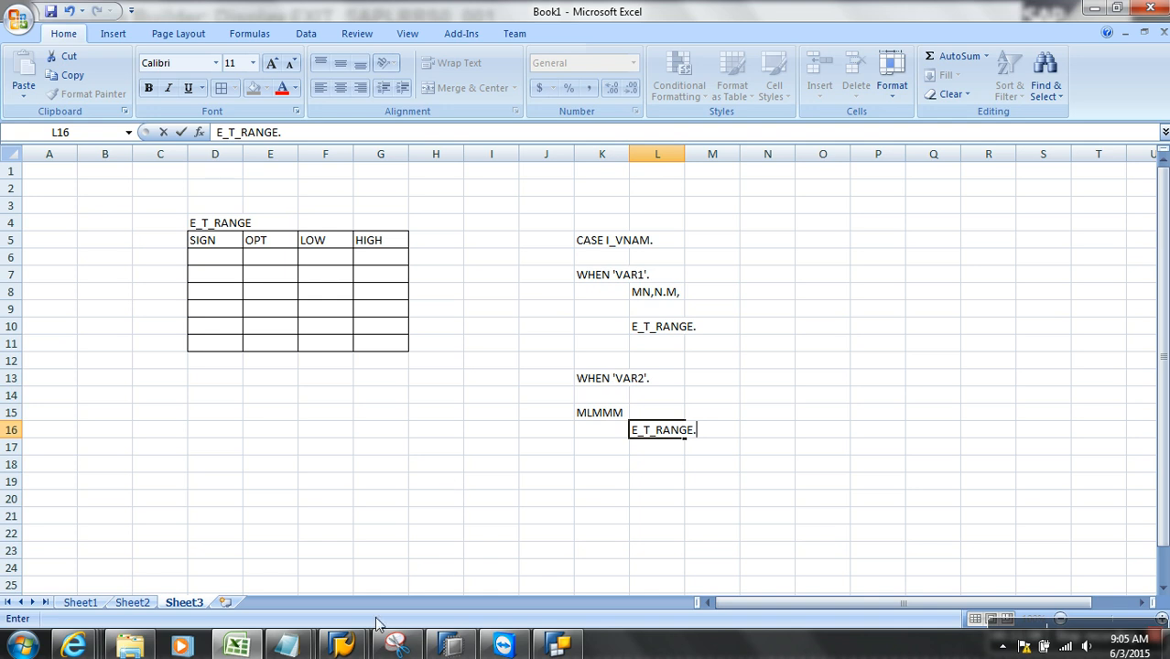
- Switch to SAP and leave function module EXIT_SAPLRRS0_001, returning to the SAP Enhancements start screen with enhancement RSR00001 selected
{"action": "mouse_move", "coordinate": [348, 646]}
{"action": "left_click", "coordinate": [408, 496]}
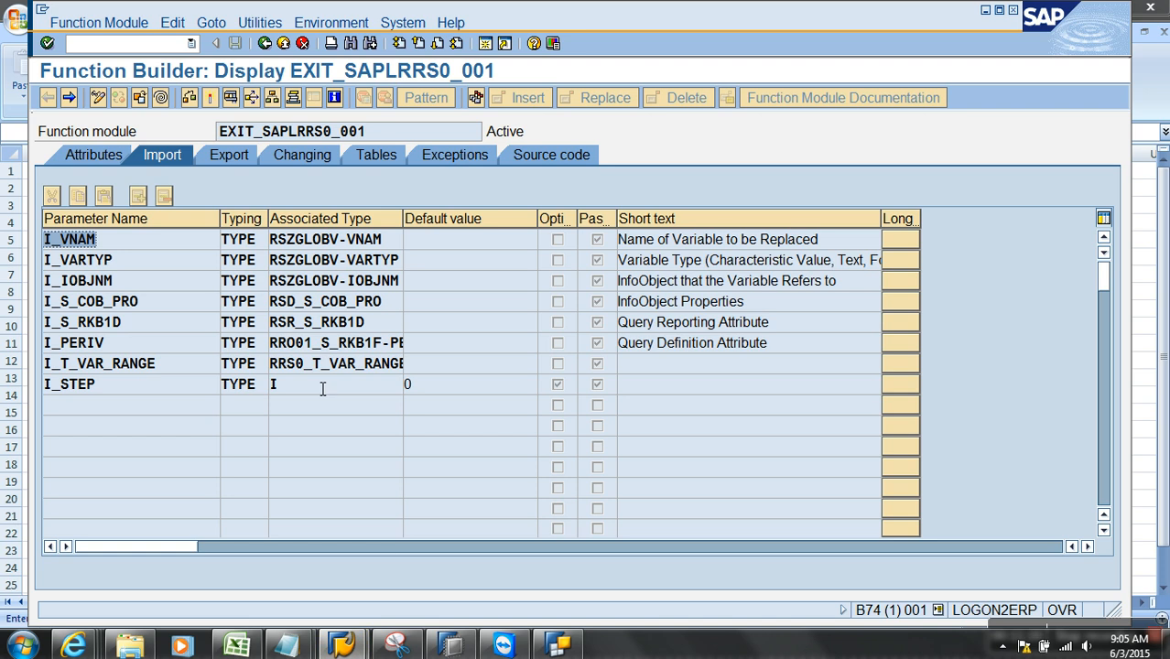
{"action": "left_click", "coordinate": [264, 44]}
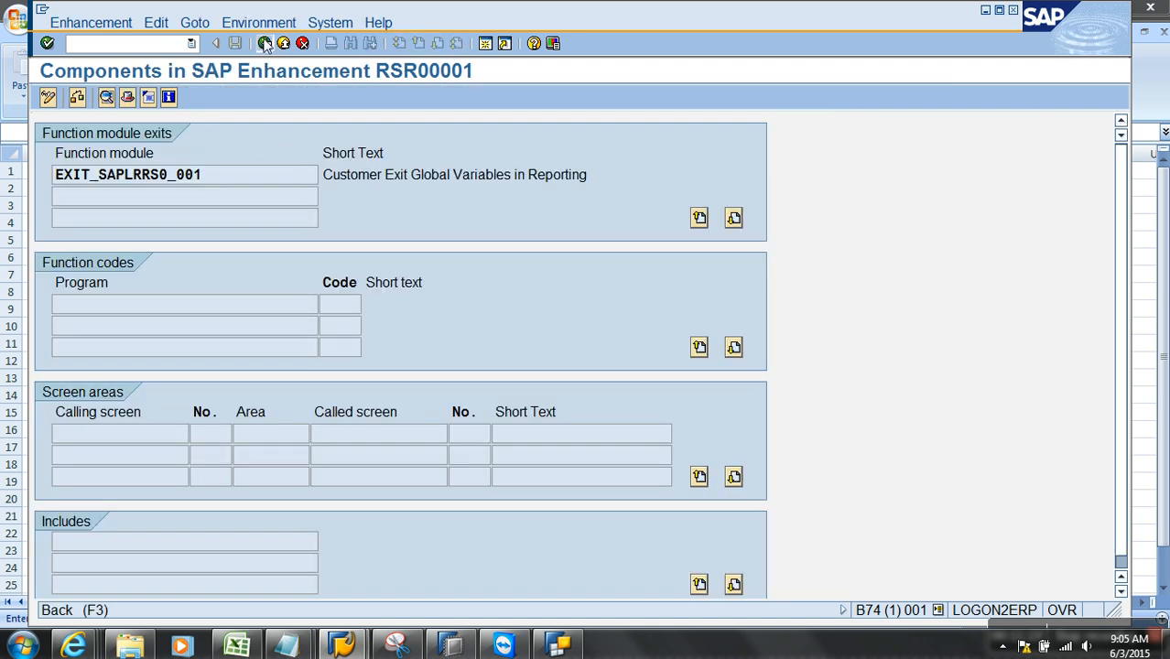
{"action": "left_click", "coordinate": [263, 44]}
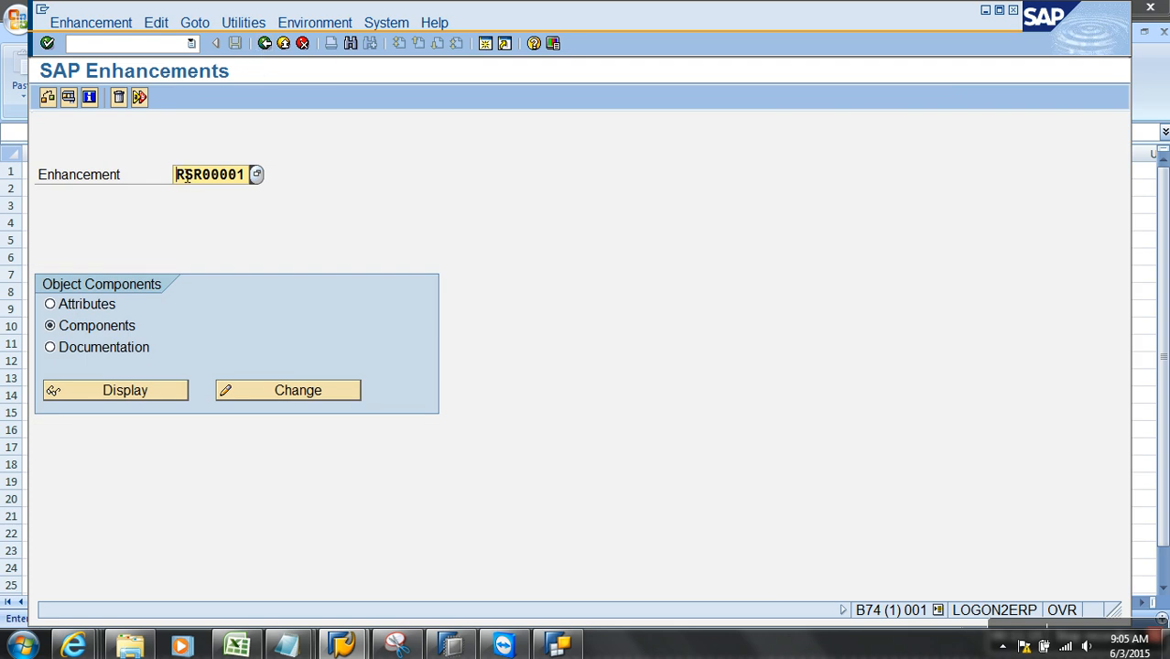
{"action": "left_click_drag", "start_coordinate": [177, 173], "coordinate": [253, 175]}
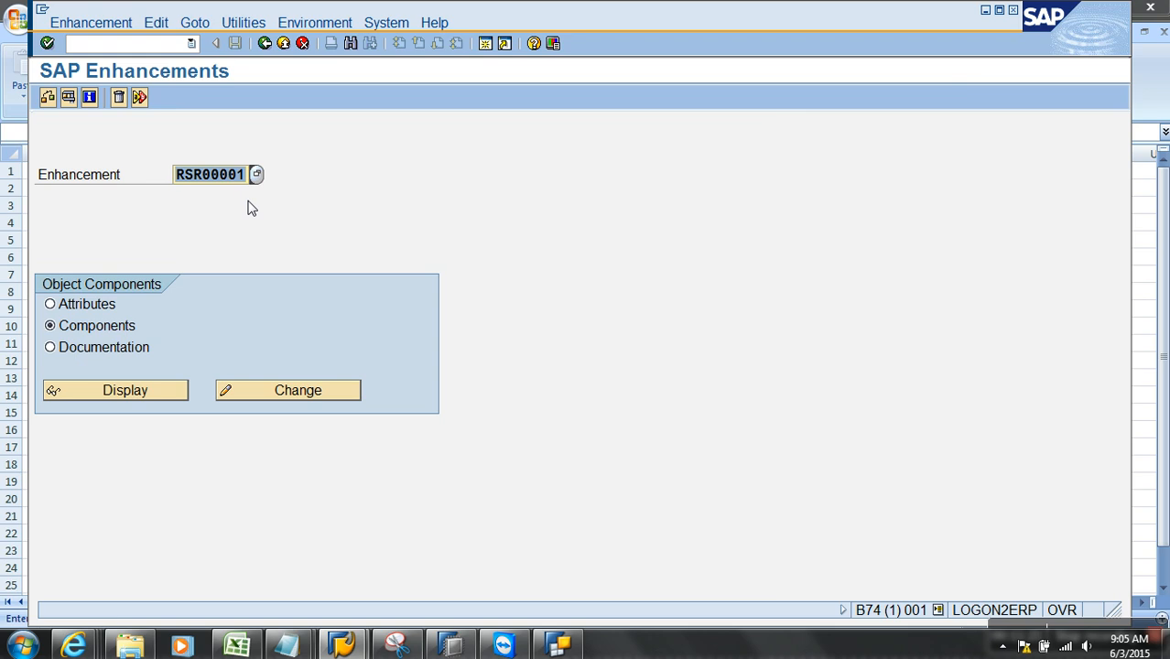
- Go to the enhancement project management transaction with /NCMOD
{"action": "left_click", "coordinate": [135, 50]}
{"action": "type", "text": "/N"}
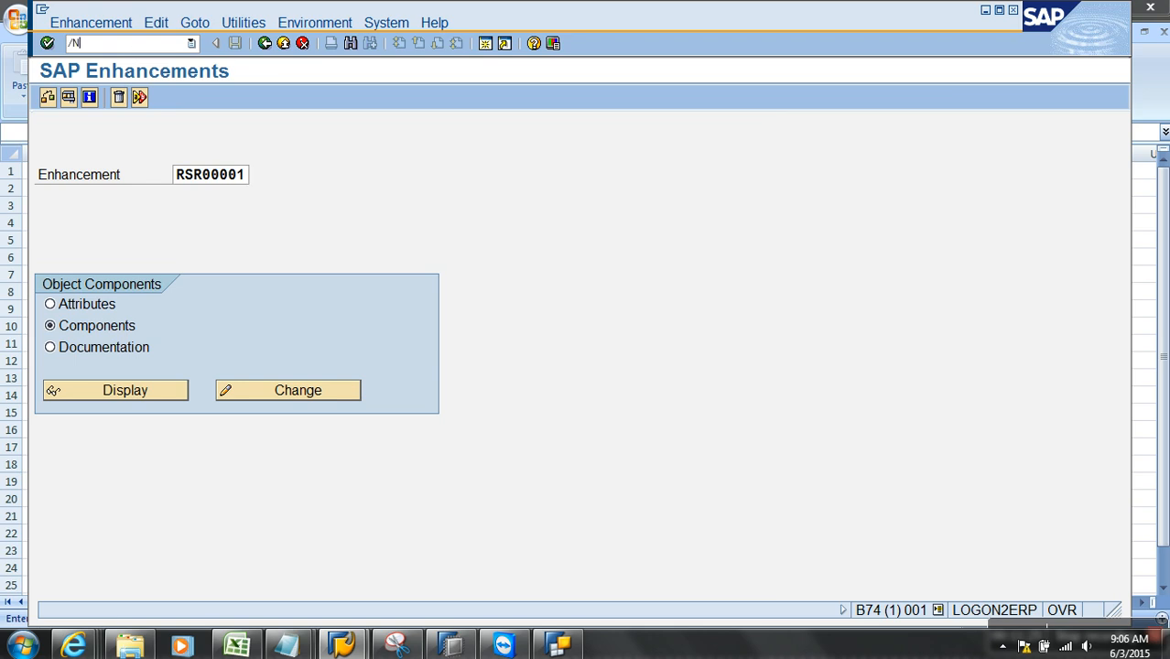
{"action": "type", "text": "CMOD"}
{"action": "key", "text": "Return"}
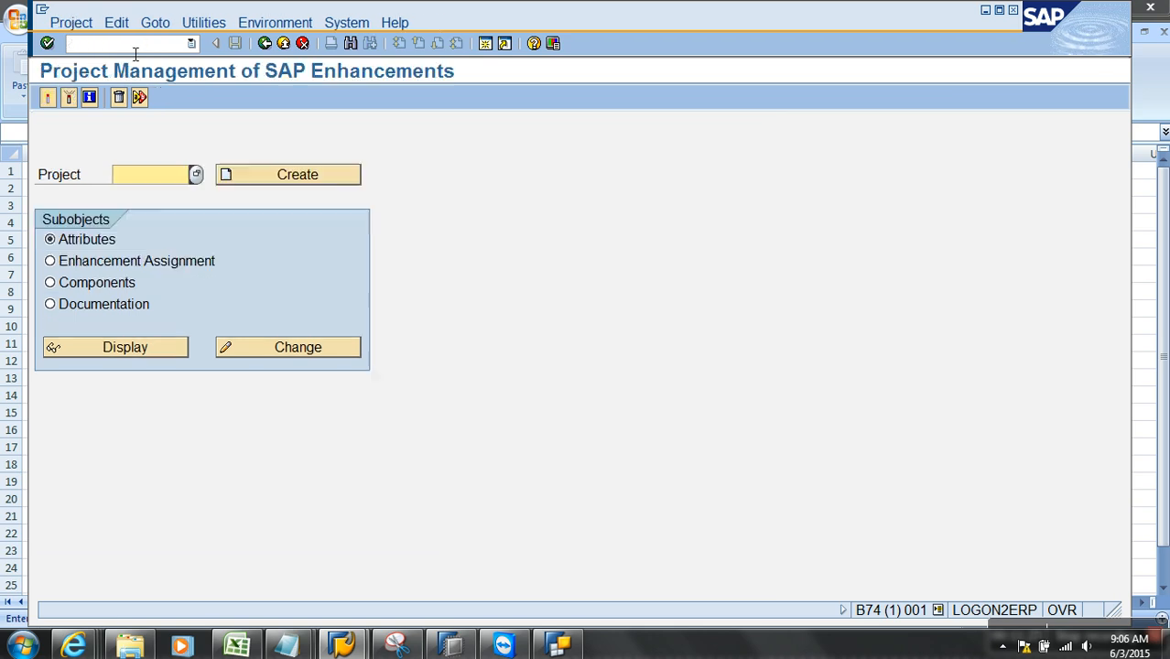
{"action": "left_click", "coordinate": [192, 43]}
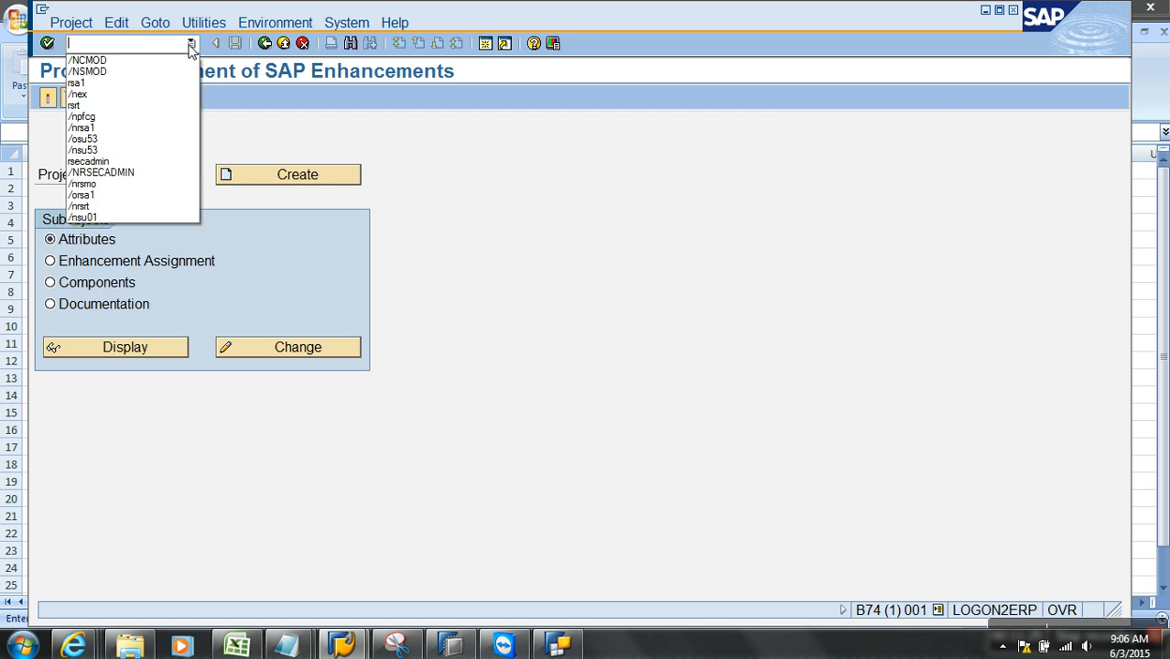
{"action": "left_click", "coordinate": [291, 87]}
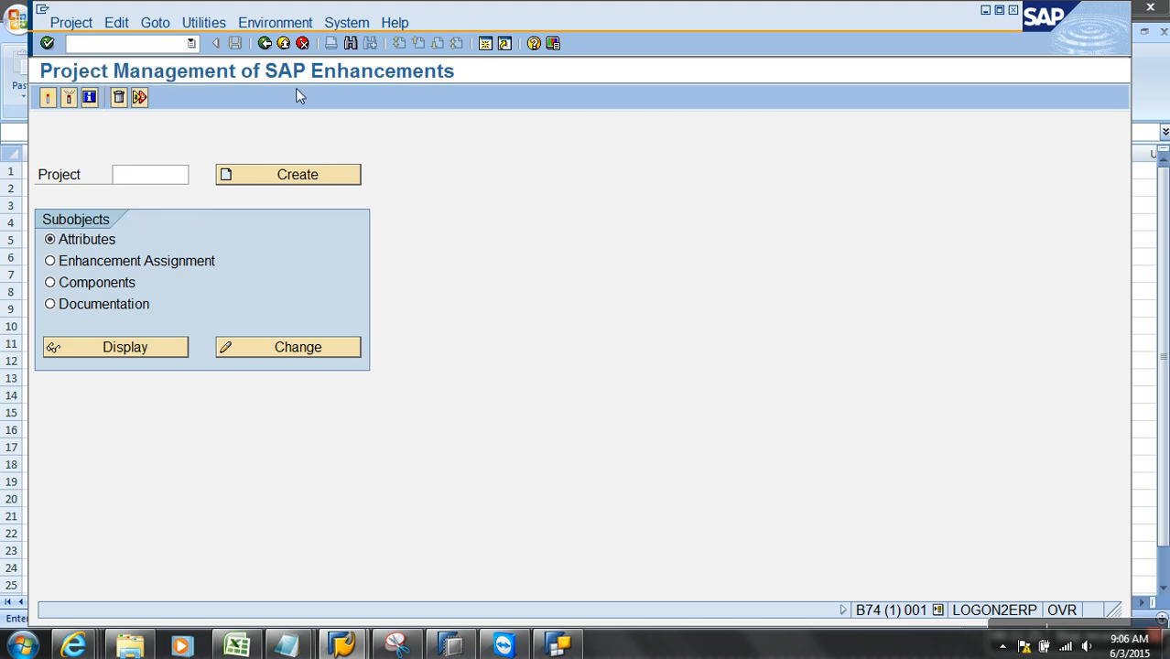
- Try to create an enhancement project named YBW_VAR
{"action": "left_click", "coordinate": [156, 175]}
{"action": "type", "text": "YBW_"}
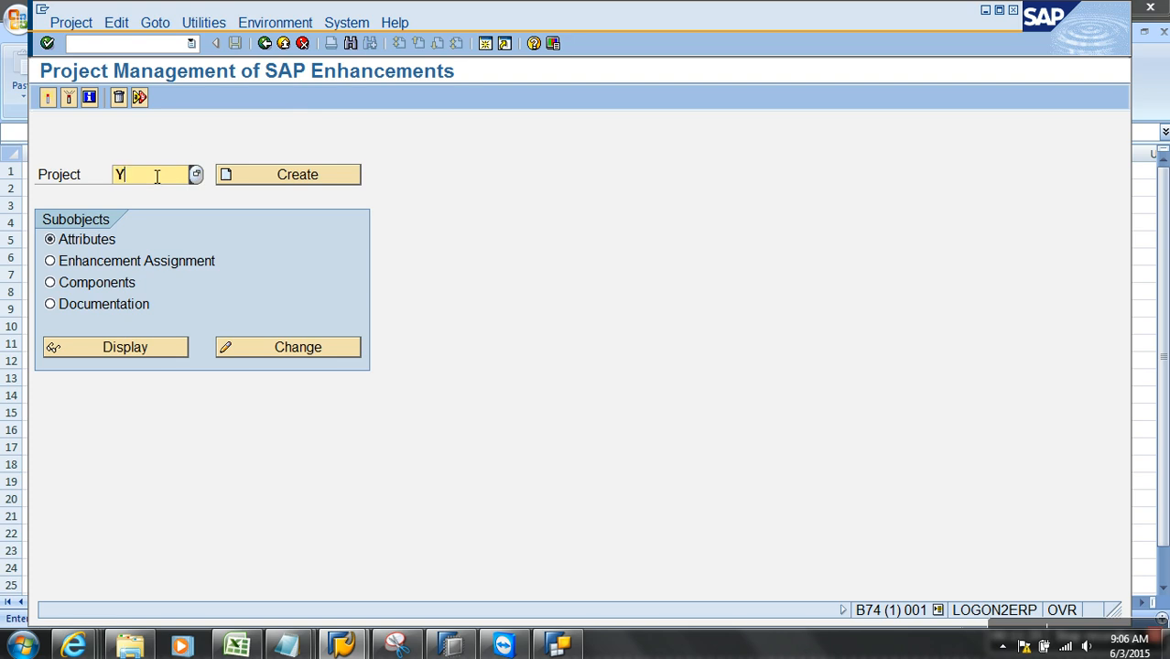
{"action": "type", "text": "VAR"}
{"action": "left_click", "coordinate": [289, 182]}
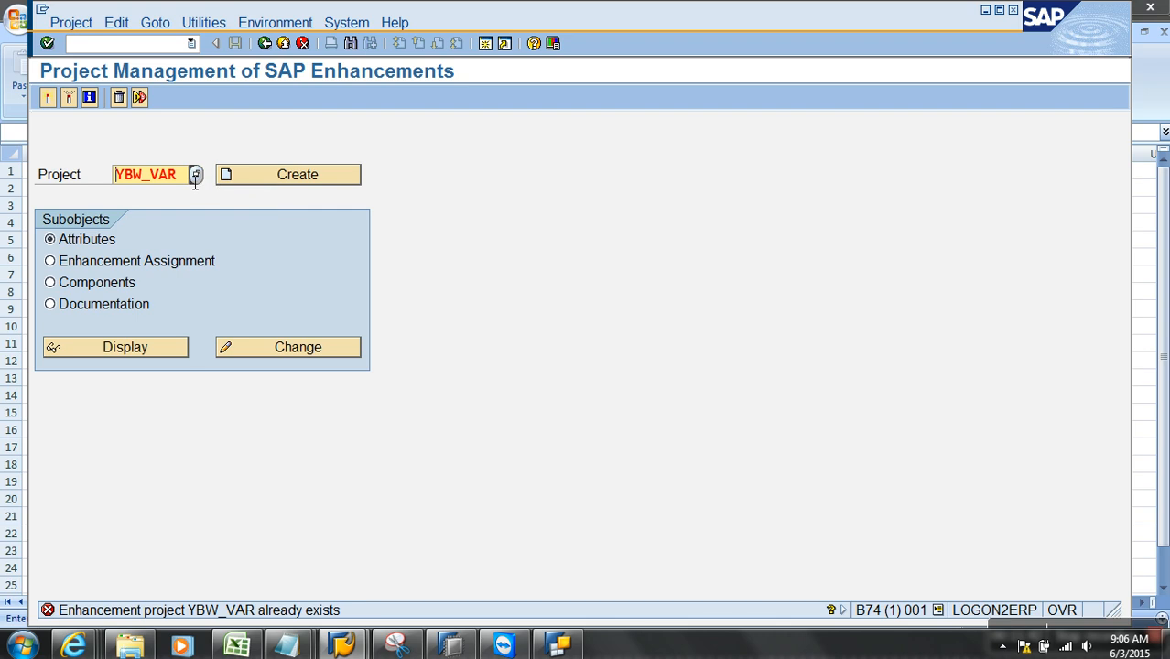
- Create the enhancement project as YBW_VAR5 with short text BW project and save it as a local object
{"action": "type", "text": "5"}
{"action": "left_click", "coordinate": [296, 177]}
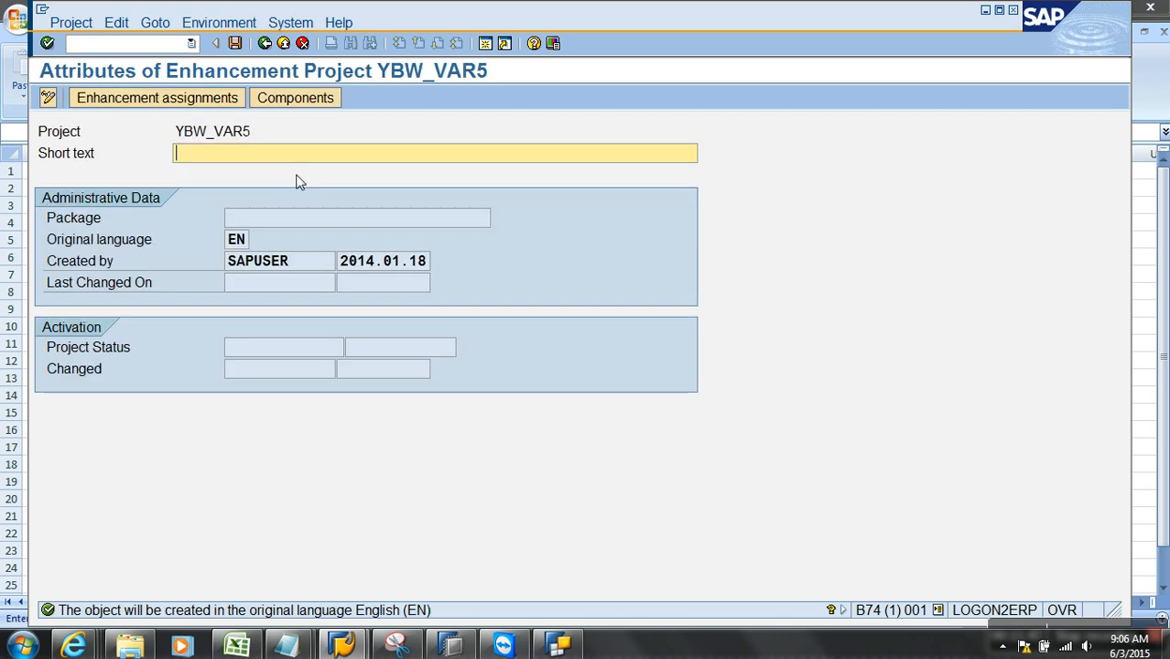
{"action": "type", "text": "BW project"}
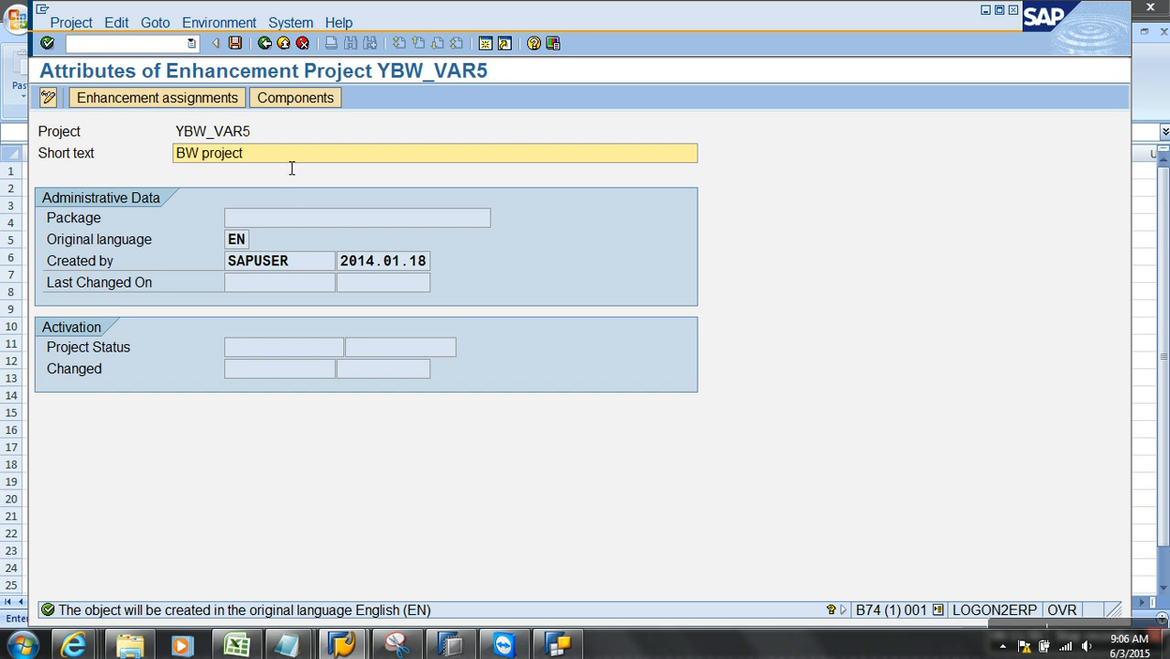
{"action": "left_click", "coordinate": [234, 43]}
{"action": "left_click", "coordinate": [260, 426]}
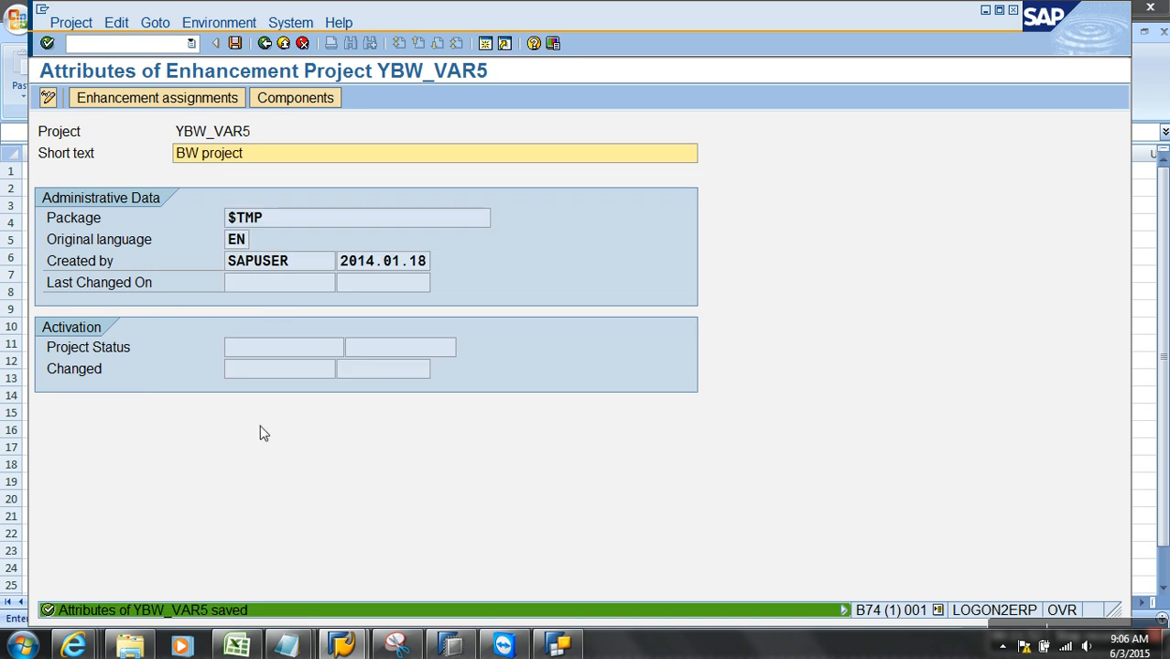
- Open the enhancement assignment of project YBW_VAR5 for changing and try to assign enhancement RSR00001
{"action": "left_click", "coordinate": [264, 44]}
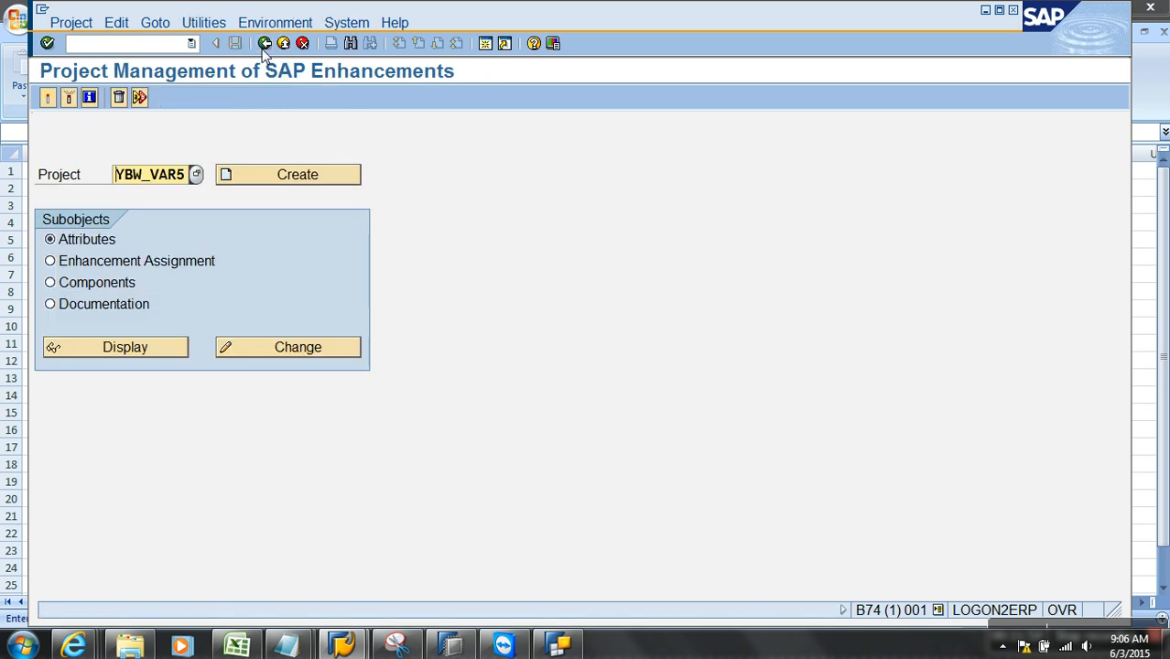
{"action": "left_click", "coordinate": [158, 270]}
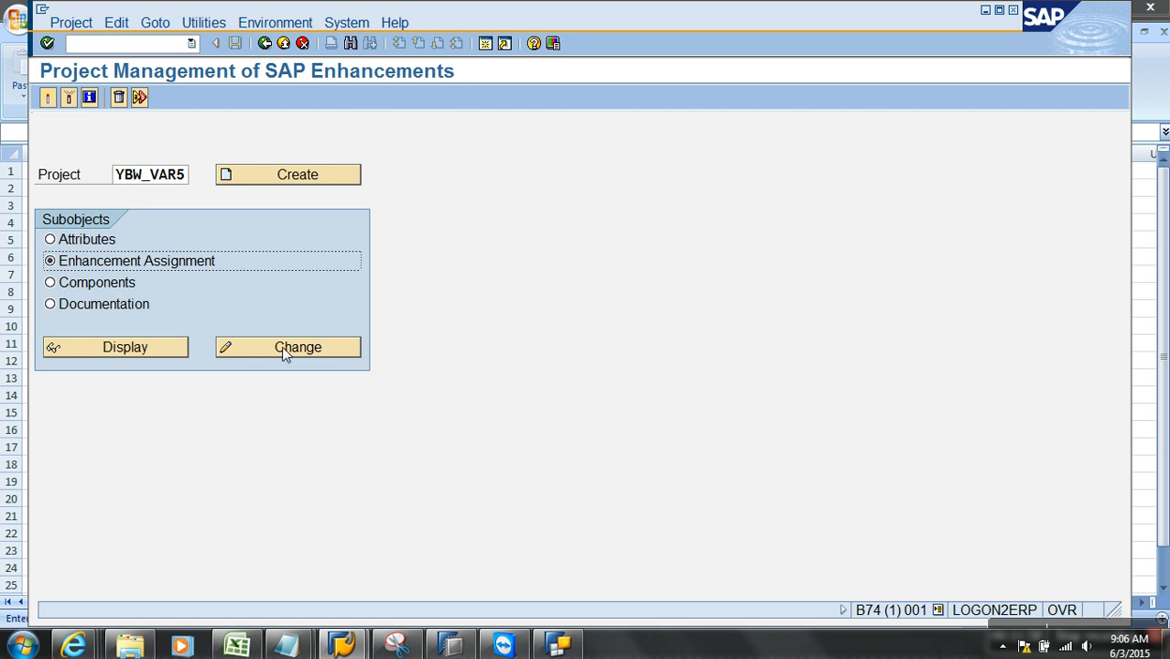
{"action": "left_click", "coordinate": [150, 179]}
{"action": "left_click", "coordinate": [121, 263]}
{"action": "left_click", "coordinate": [282, 354]}
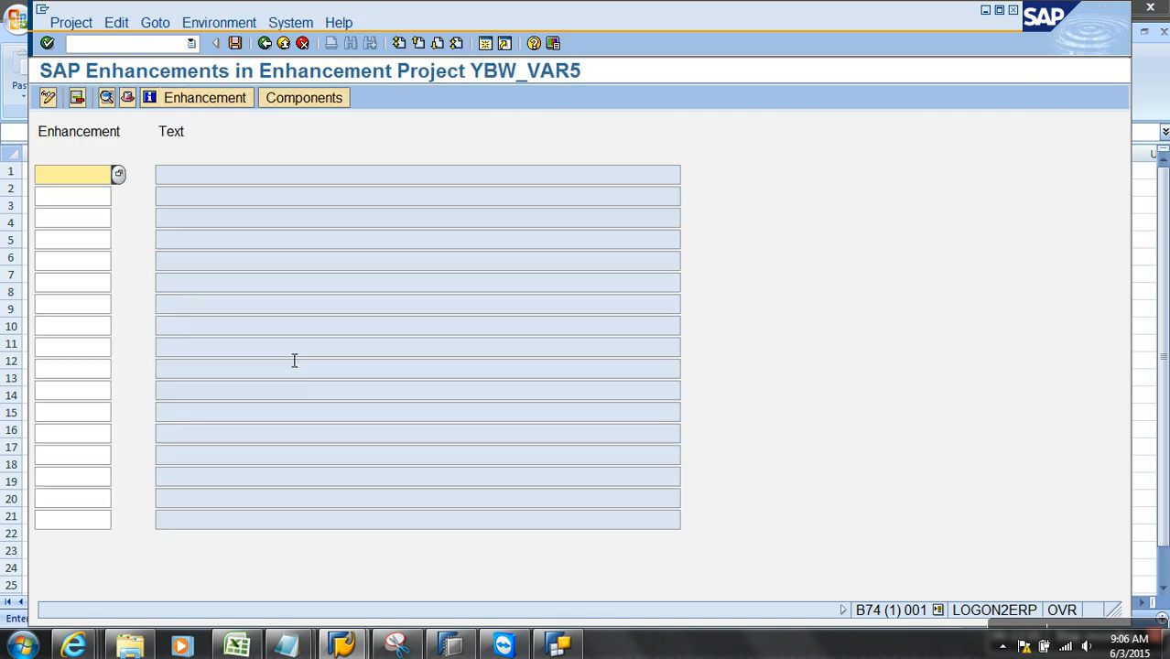
{"action": "type", "text": "rsr0000"}
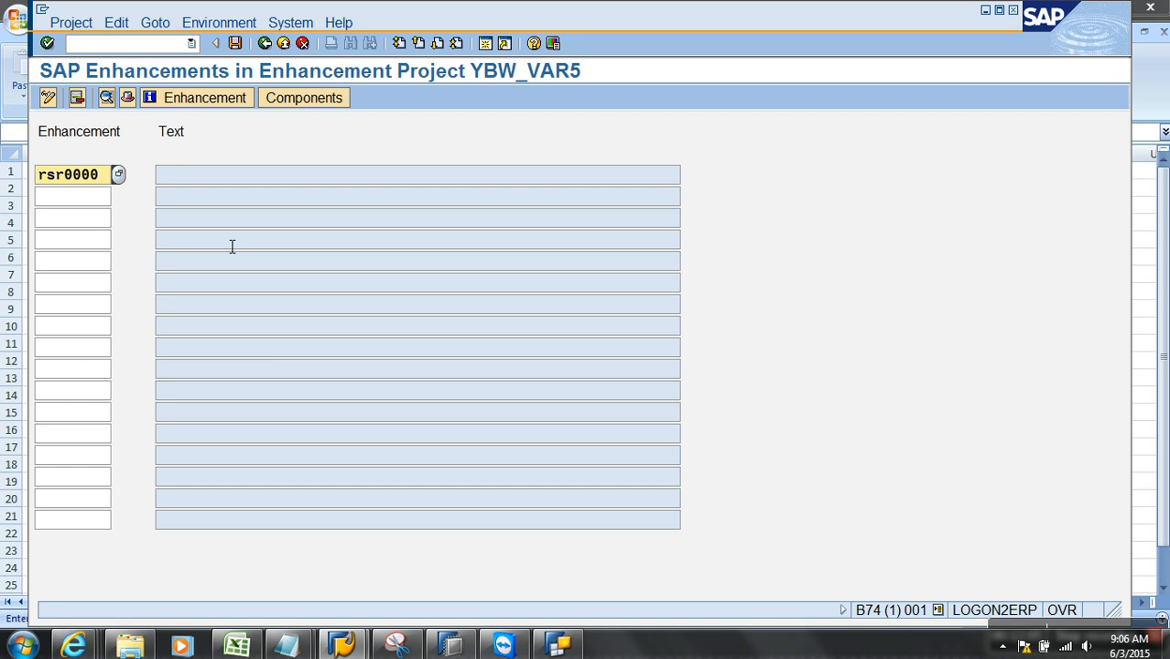
{"action": "type", "text": "1"}
{"action": "key", "text": "Return"}
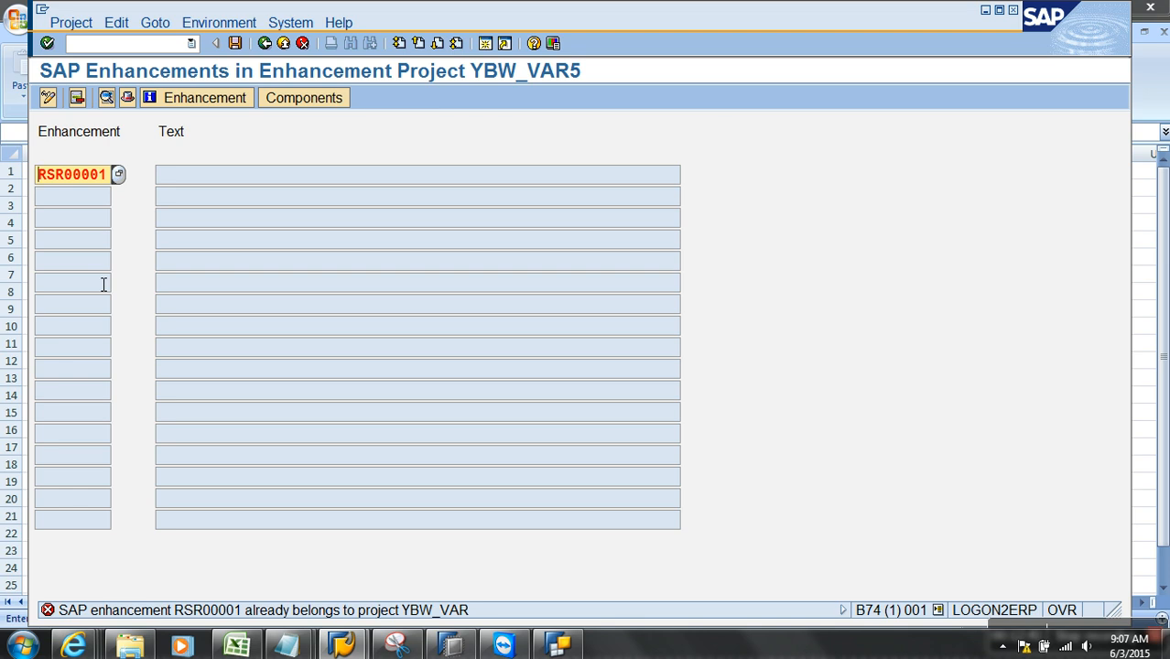
- Open a second session with /ocmod and enter YBW_VAR as the project
{"action": "left_click", "coordinate": [174, 47]}
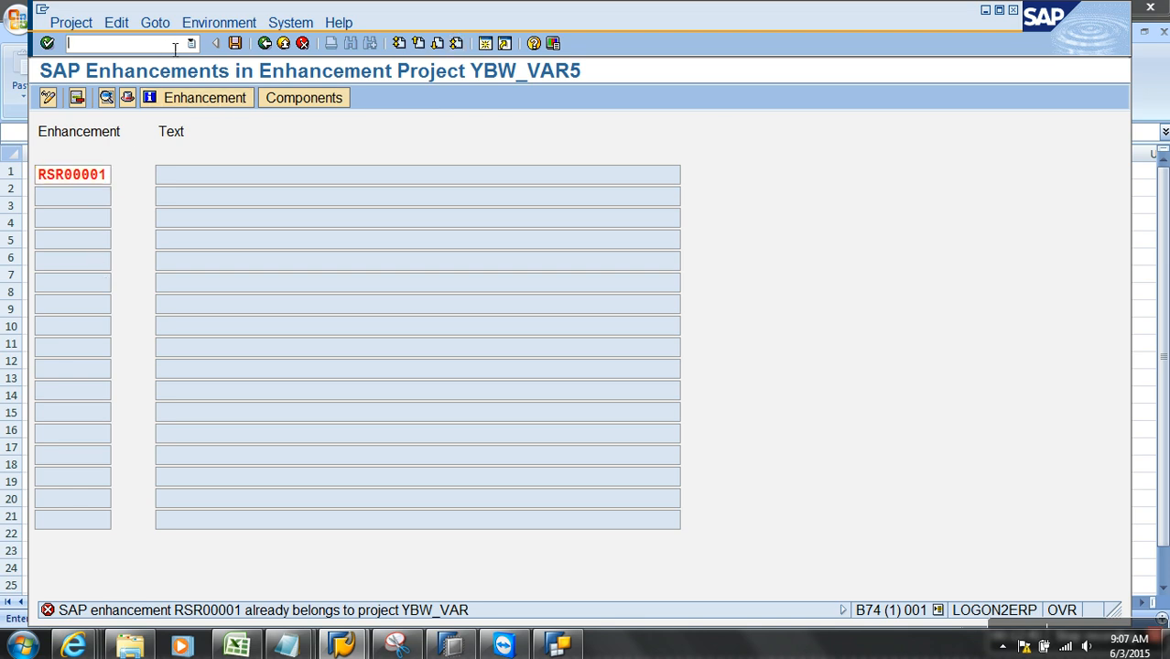
{"action": "type", "text": "/ocmod"}
{"action": "key", "text": "Return"}
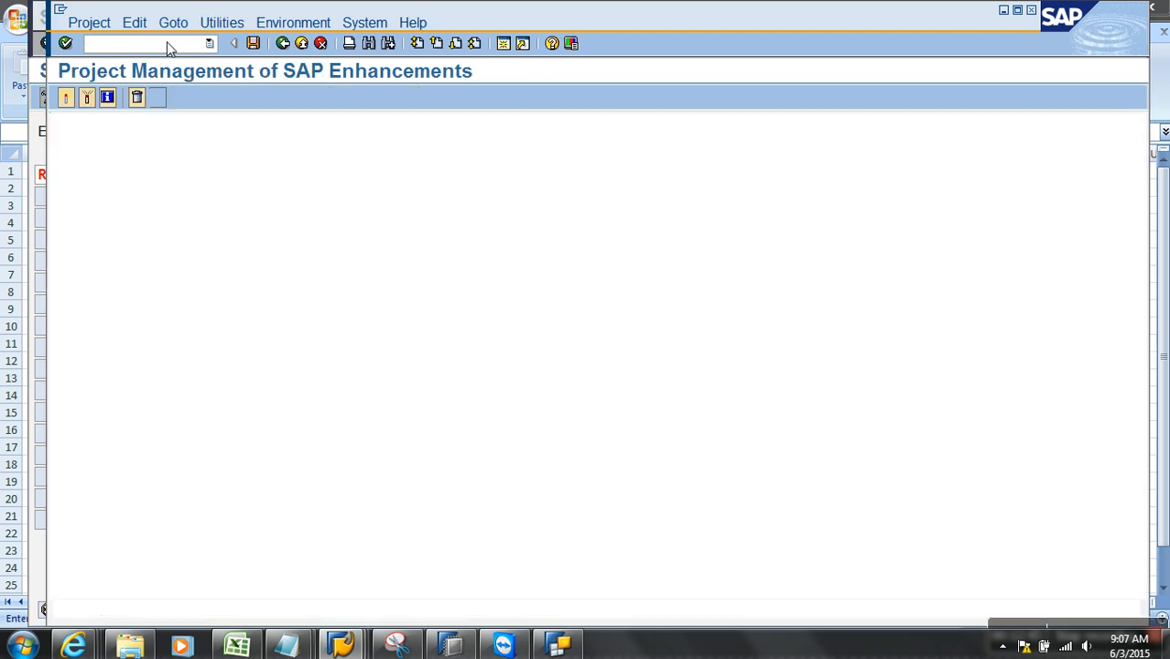
{"action": "key", "text": "BackSpace"}
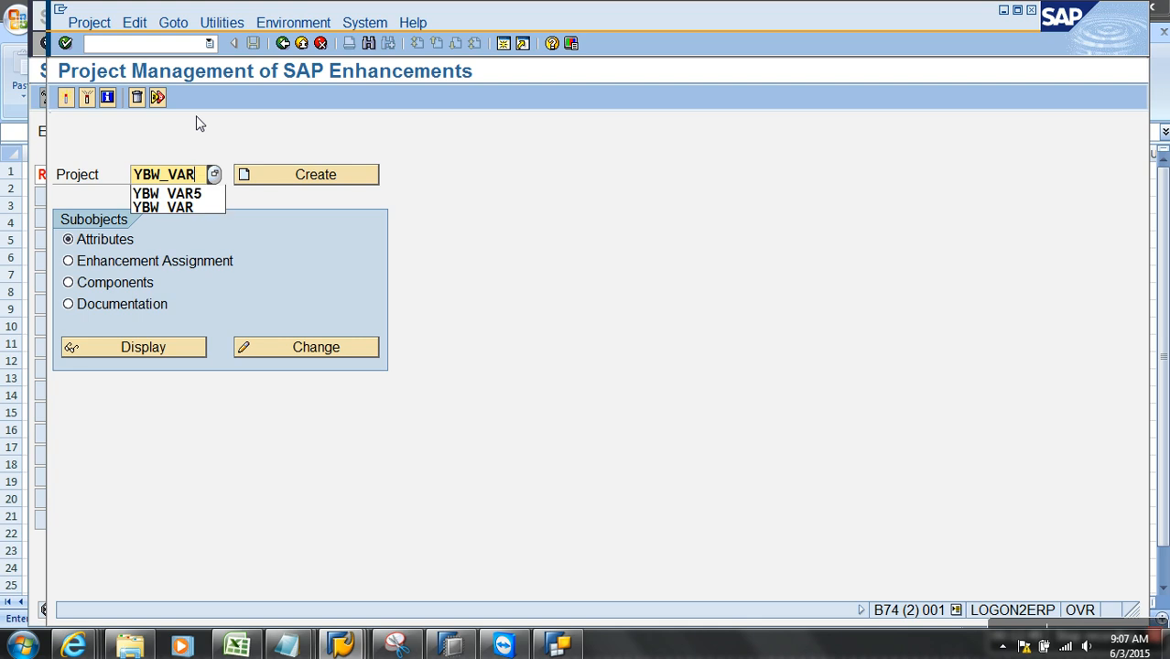
- Open the enhancement assignment of project YBW_VAR and switch it to change mode
{"action": "left_click", "coordinate": [332, 348]}
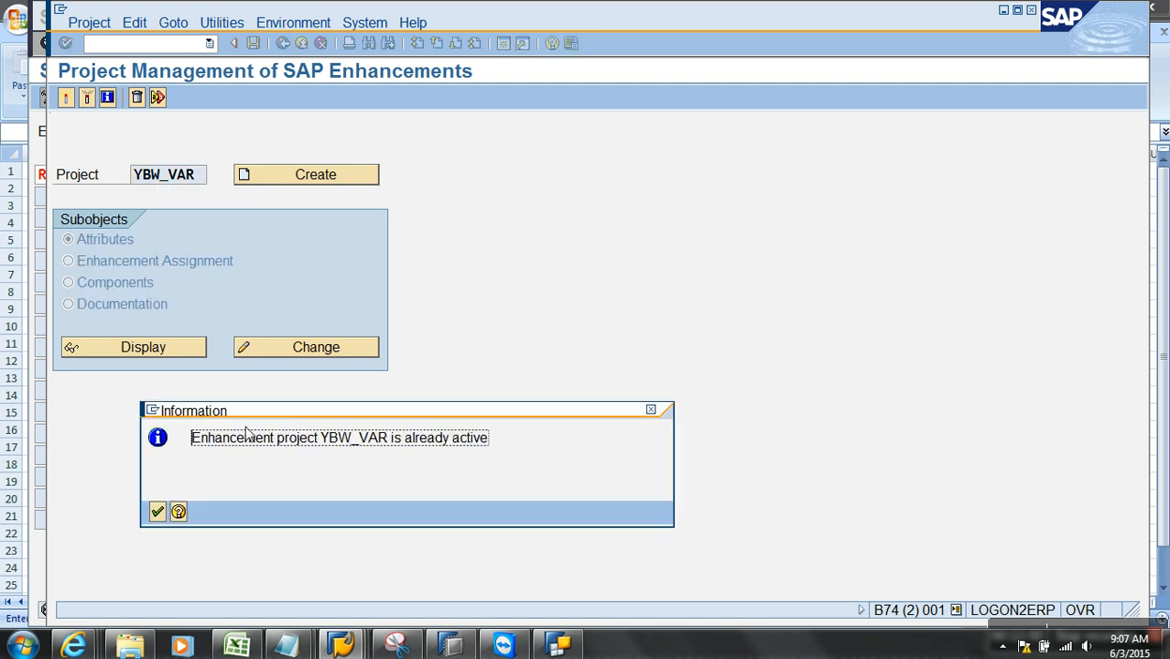
{"action": "key", "text": "Return"}
{"action": "left_click", "coordinate": [283, 44]}
{"action": "left_click", "coordinate": [157, 513]}
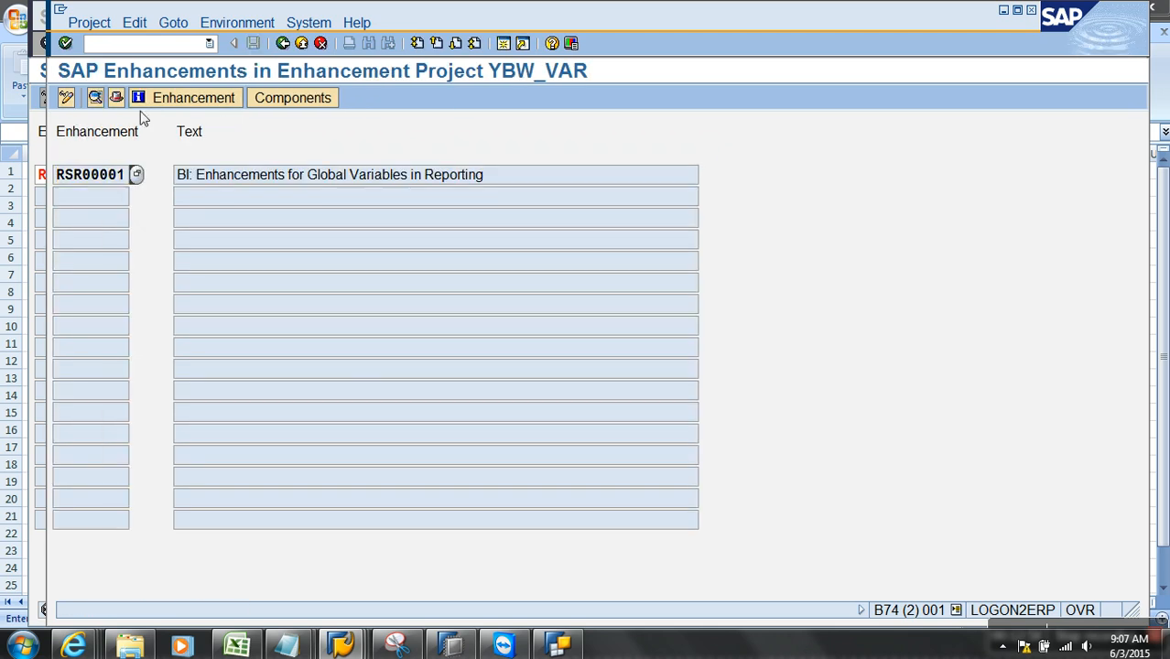
{"action": "left_click", "coordinate": [66, 99]}
{"action": "left_click", "coordinate": [157, 513]}
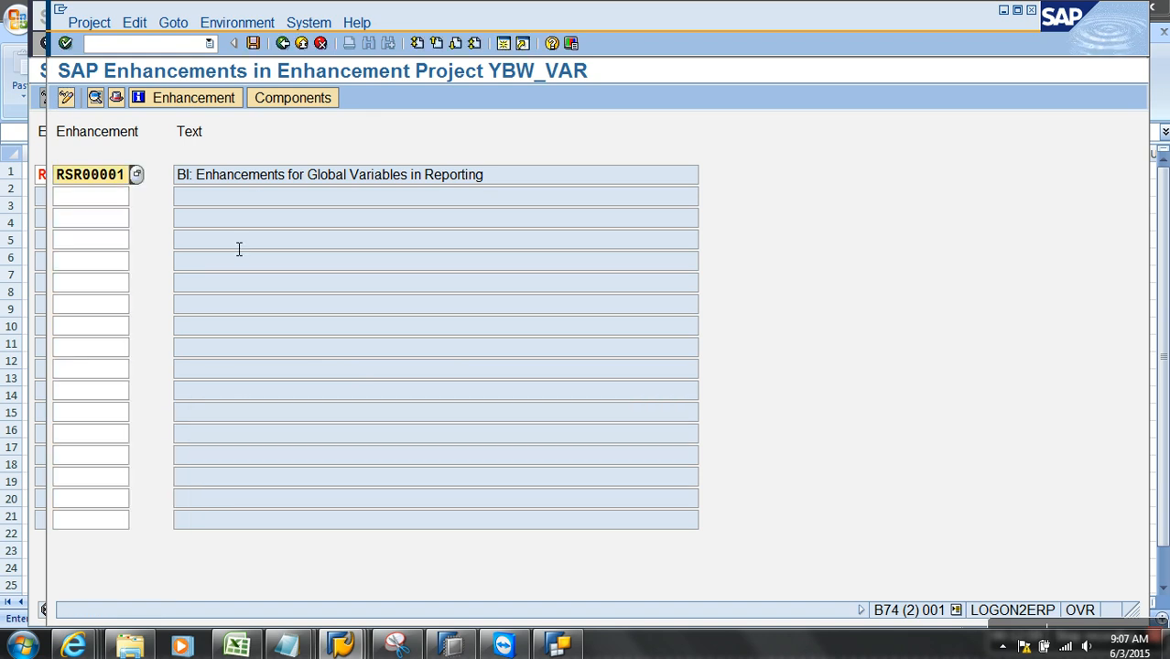
- Deactivate project YBW_VAR, then remove enhancement RSR00001 from its assignments and save
{"action": "left_click", "coordinate": [283, 43]}
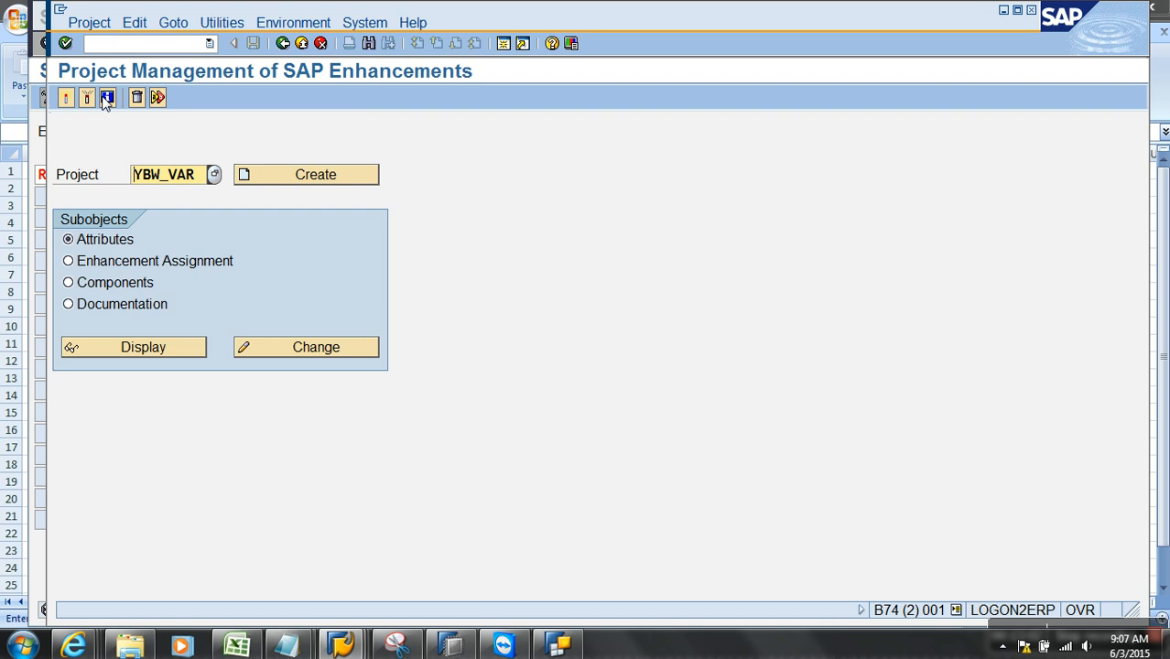
{"action": "left_click", "coordinate": [107, 98]}
{"action": "left_click", "coordinate": [133, 263]}
{"action": "left_click", "coordinate": [293, 353]}
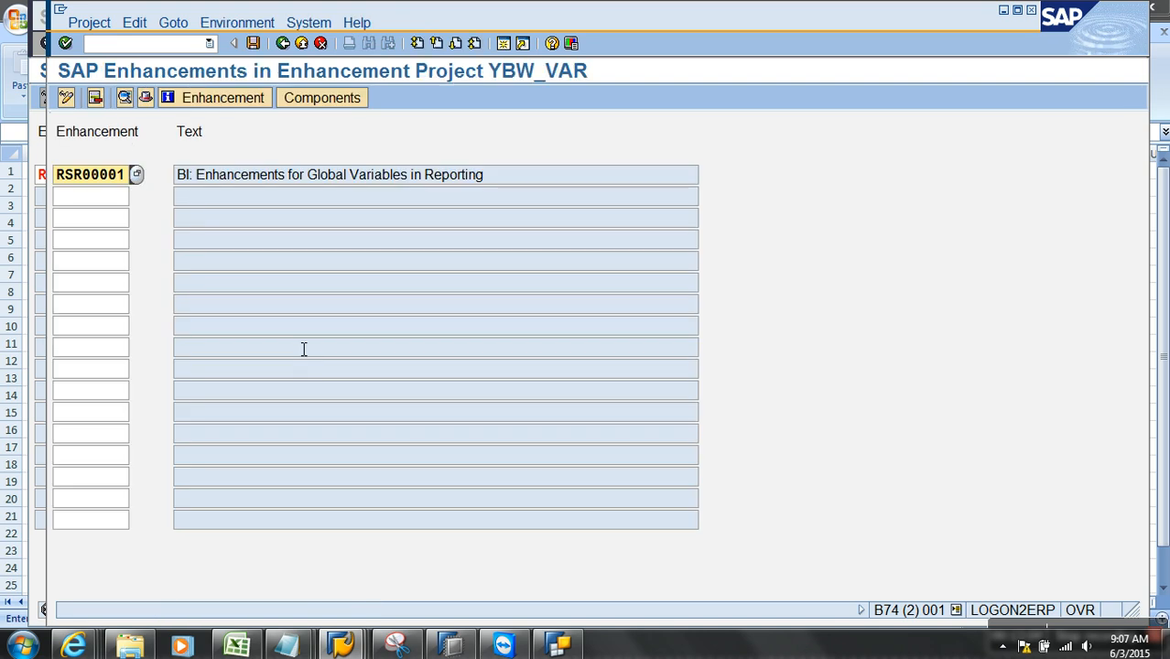
{"action": "left_click", "coordinate": [94, 97]}
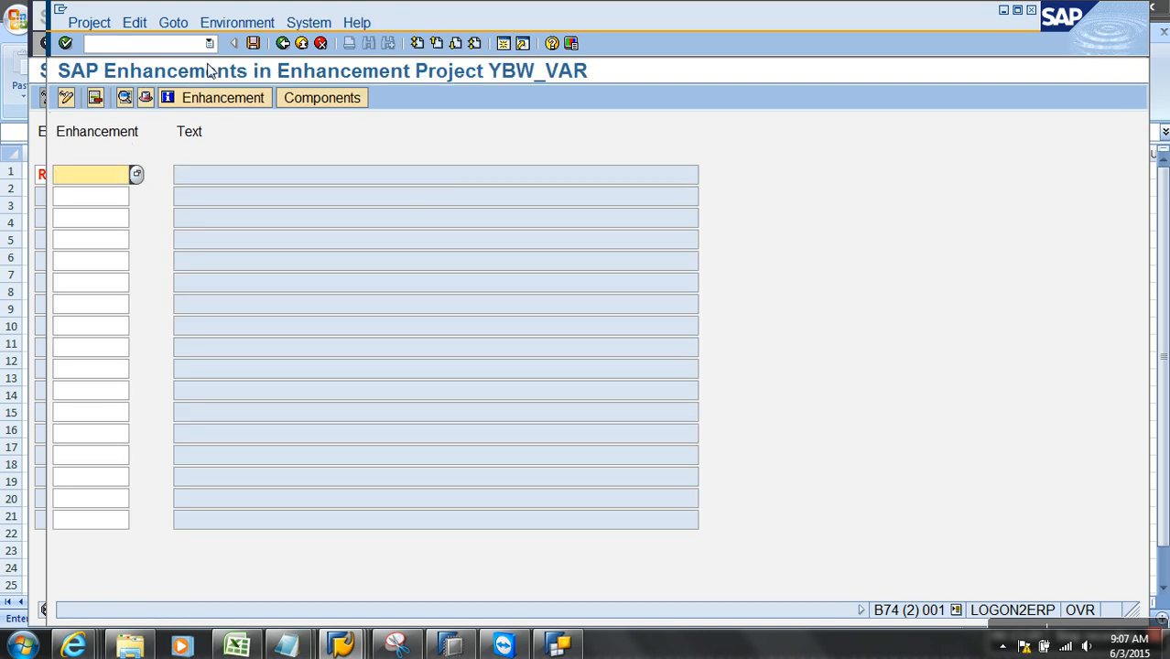
{"action": "left_click", "coordinate": [251, 44]}
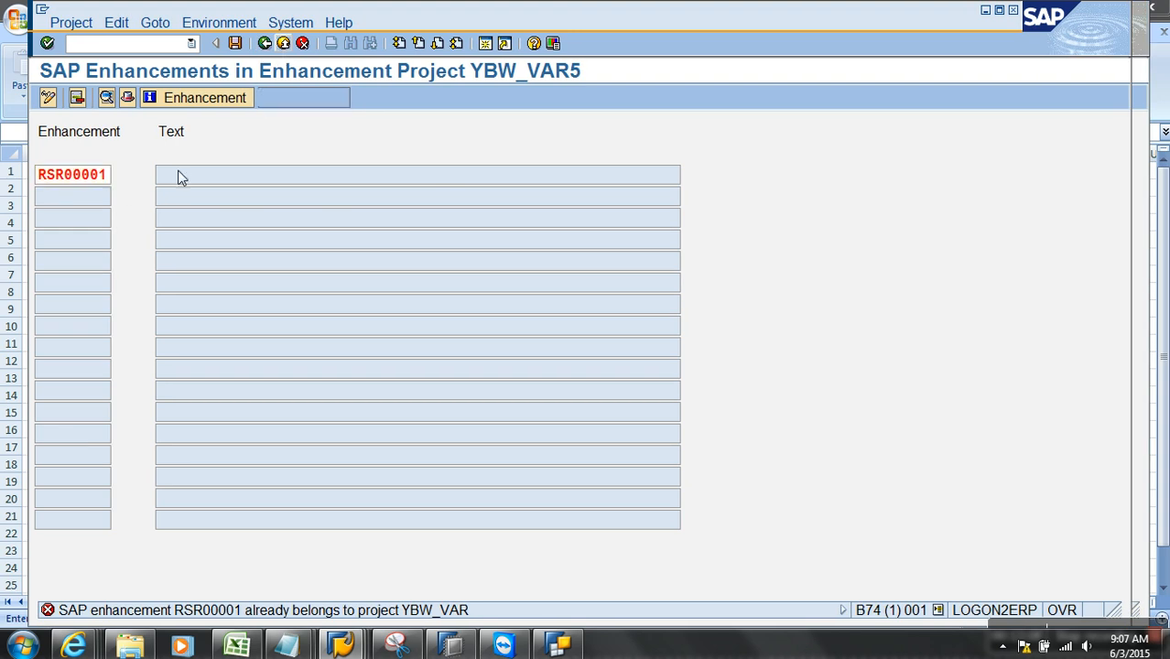
- Assign enhancement RSR00001 to project YBW_VAR5 in the first session, save, and return to project management
{"action": "key", "text": "Return"}
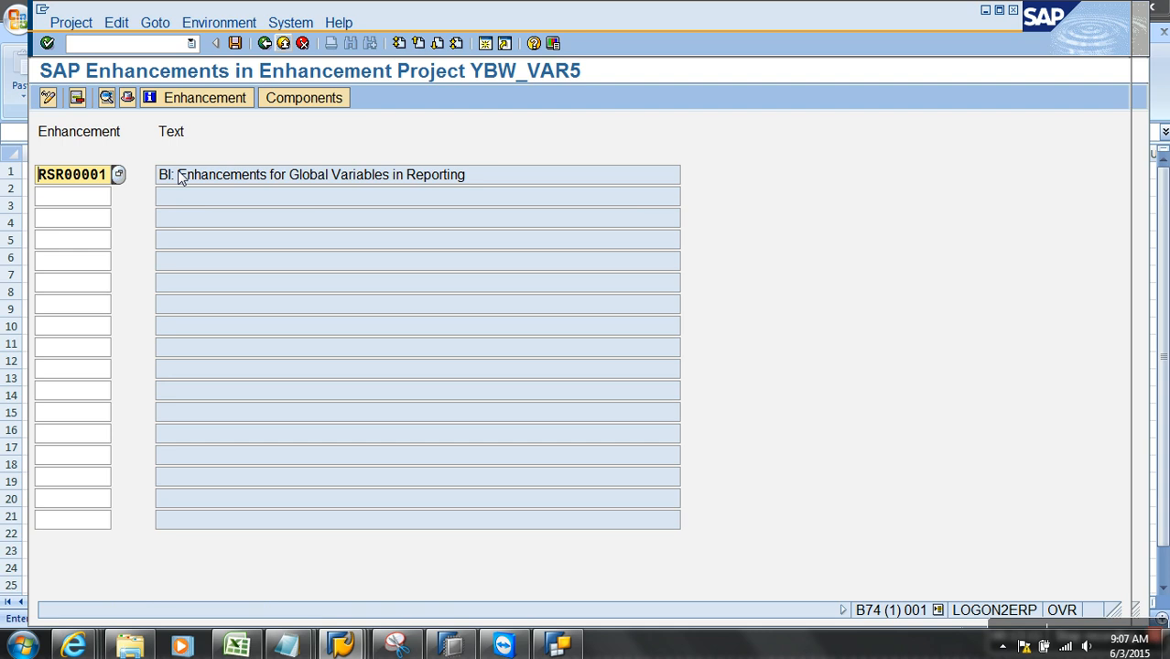
{"action": "left_click", "coordinate": [235, 43]}
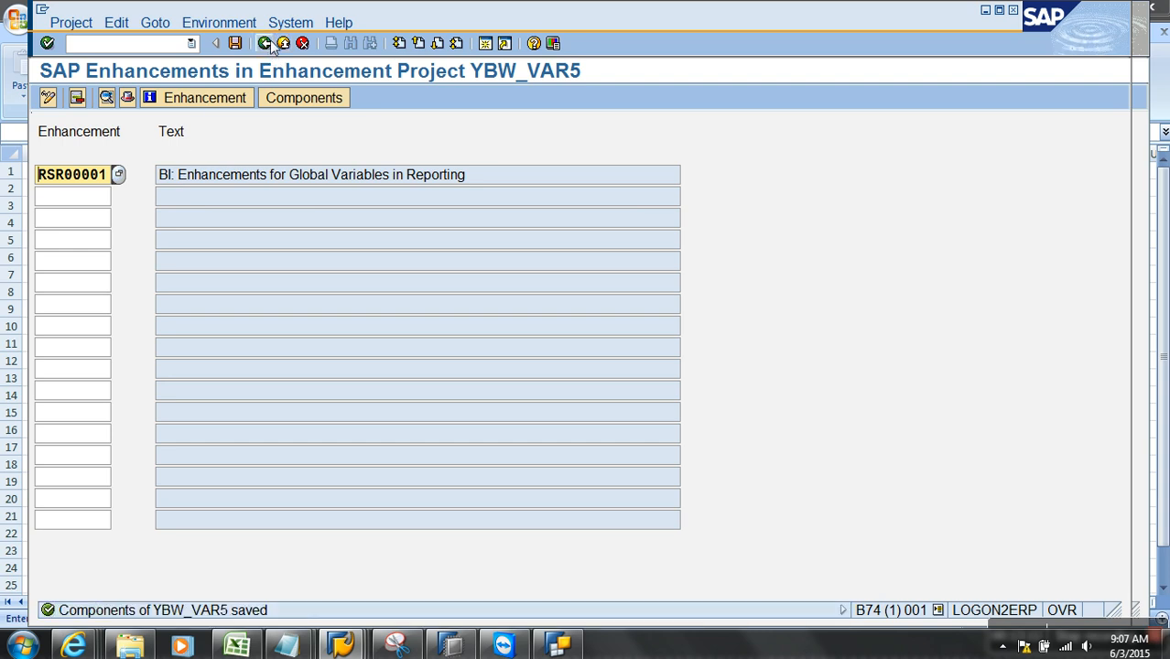
{"action": "left_click", "coordinate": [265, 44]}
- Check the components and the enhancement assignment of project YBW_VAR5
{"action": "left_click", "coordinate": [120, 286]}
{"action": "left_click", "coordinate": [146, 347]}
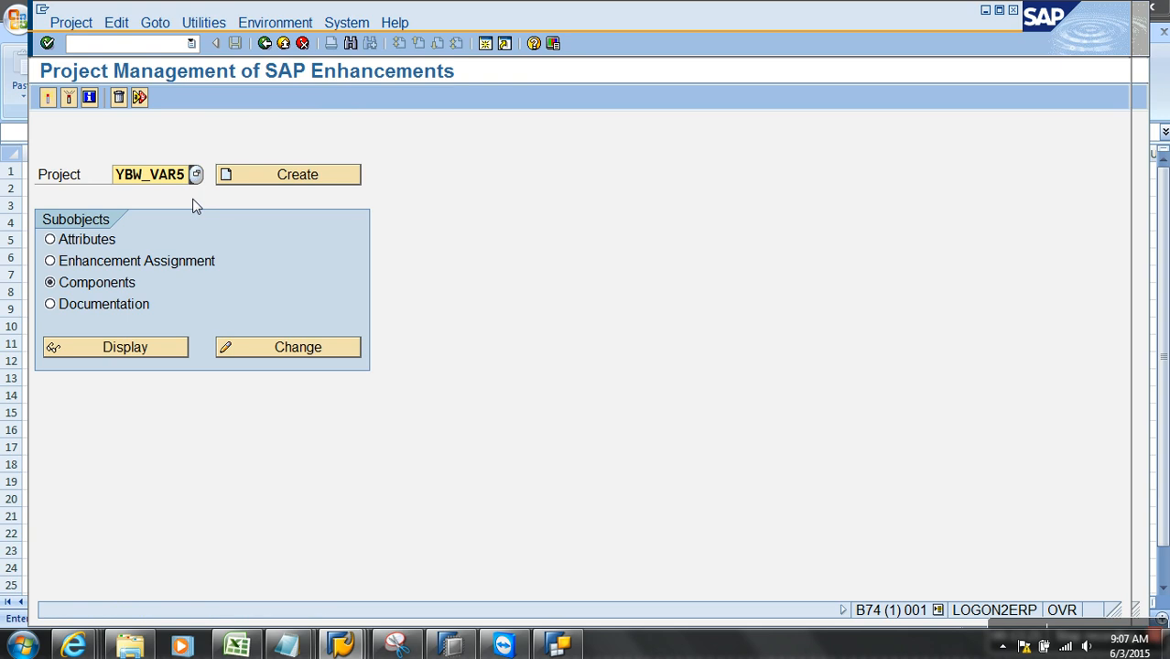
{"action": "left_click", "coordinate": [168, 261]}
{"action": "left_click", "coordinate": [262, 347]}
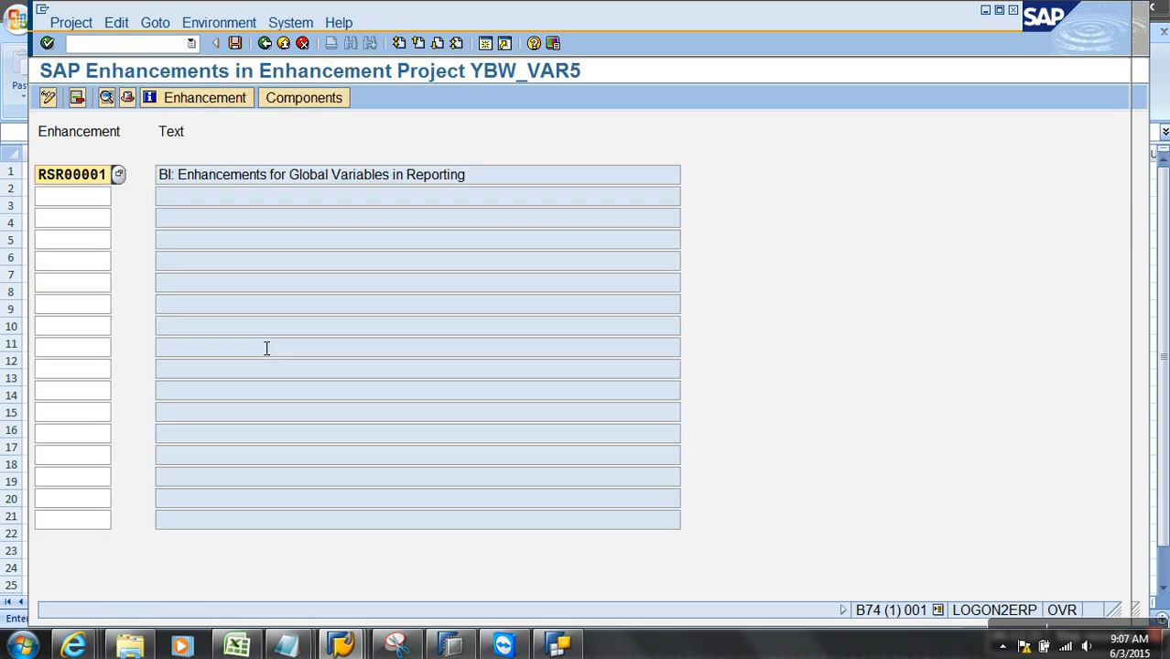
{"action": "left_click", "coordinate": [265, 43]}
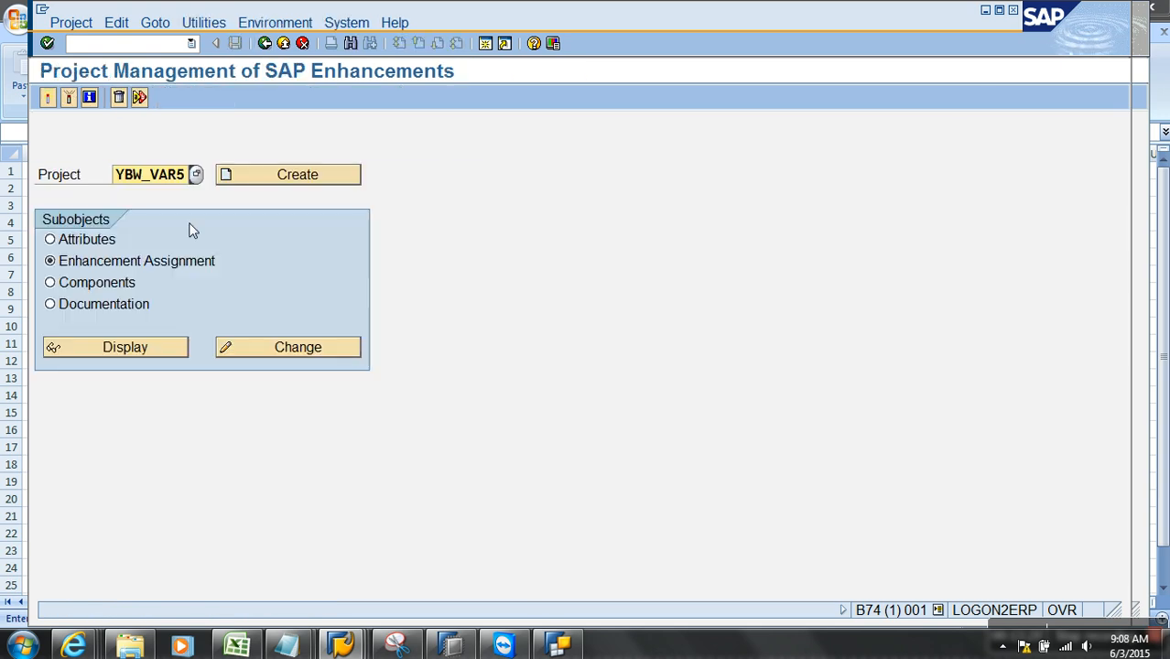
- Open the components of project YBW_VAR5 for changing and select function exit EXIT_SAPLRRS0_001
{"action": "left_click", "coordinate": [103, 284]}
{"action": "left_click", "coordinate": [257, 346]}
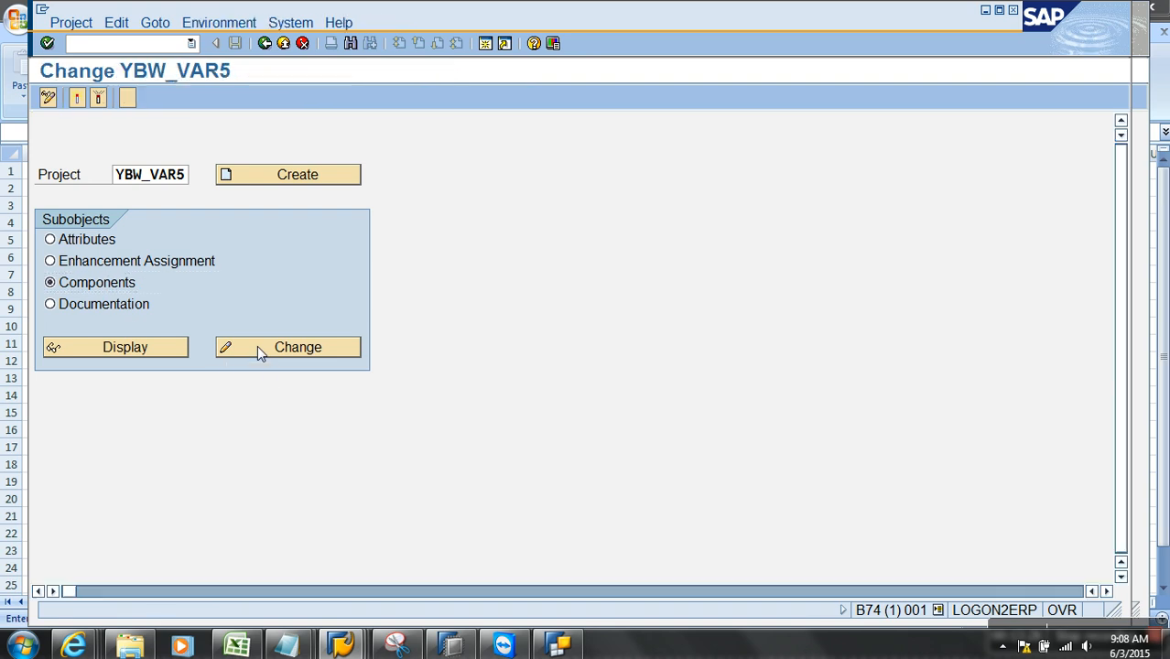
{"action": "left_click", "coordinate": [412, 211]}
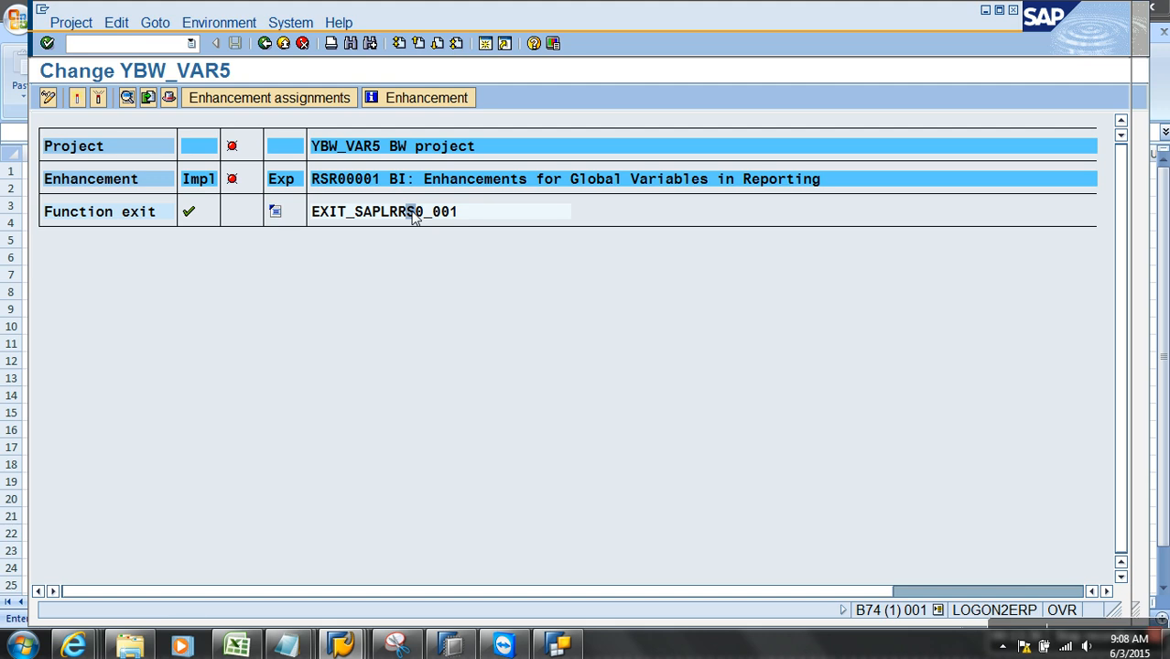
- Open function exit EXIT_SAPLRRS0_001 and check its import and export parameters before returning to the source code
{"action": "double_click", "coordinate": [412, 213]}
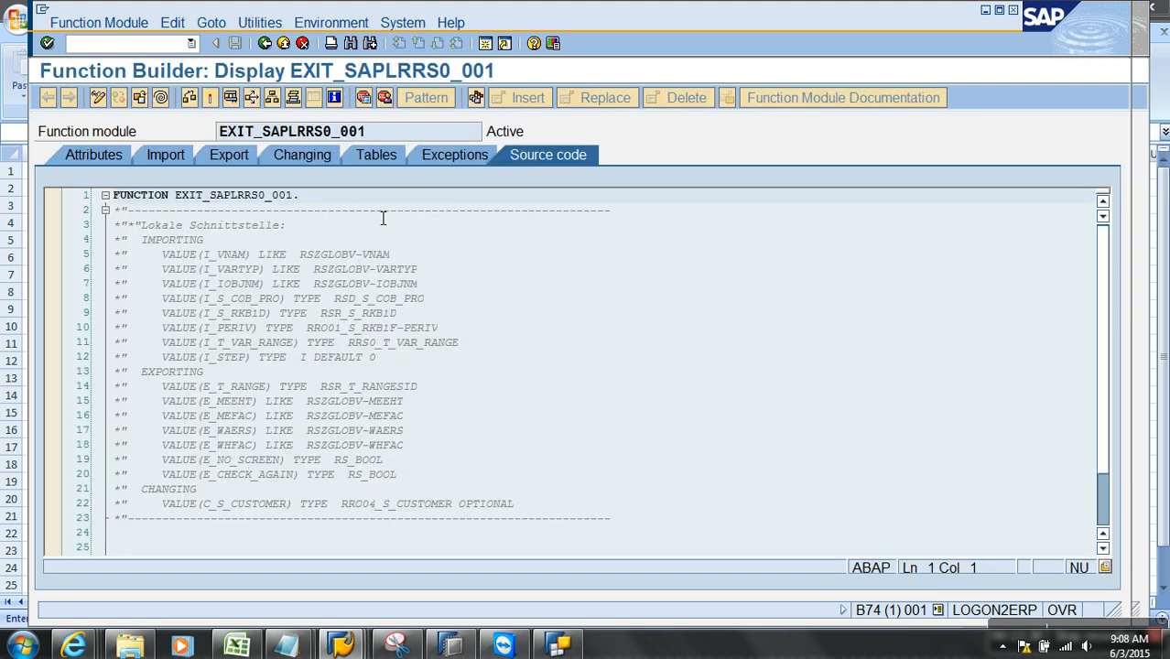
{"action": "left_click", "coordinate": [194, 155]}
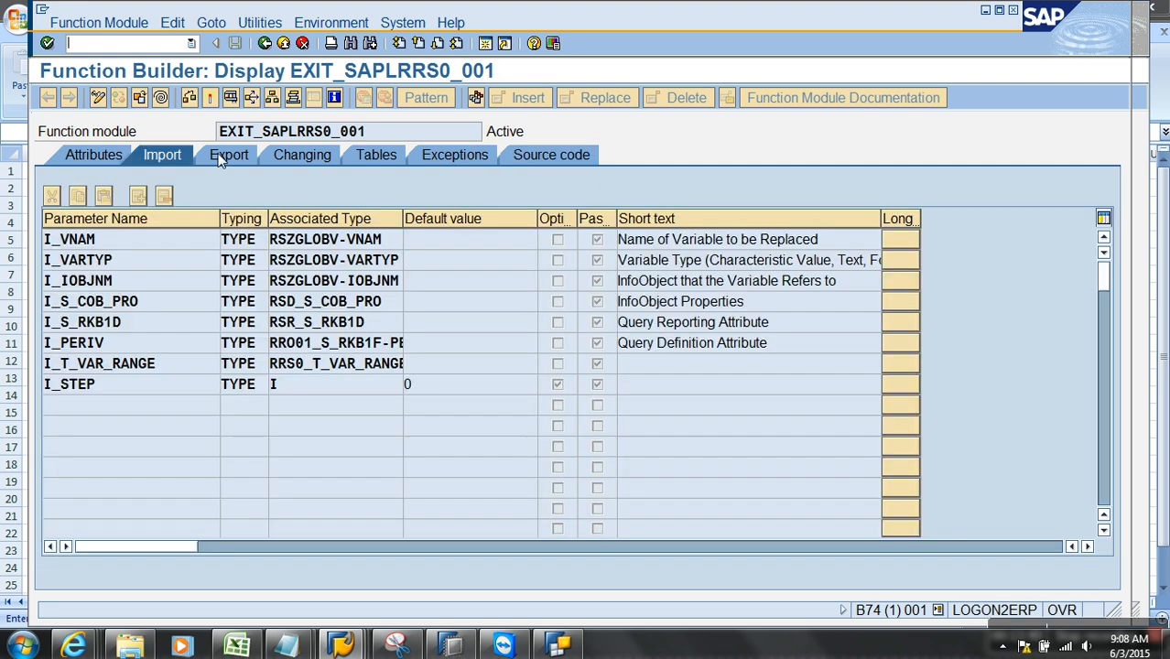
{"action": "left_click", "coordinate": [220, 155]}
{"action": "left_click", "coordinate": [549, 155]}
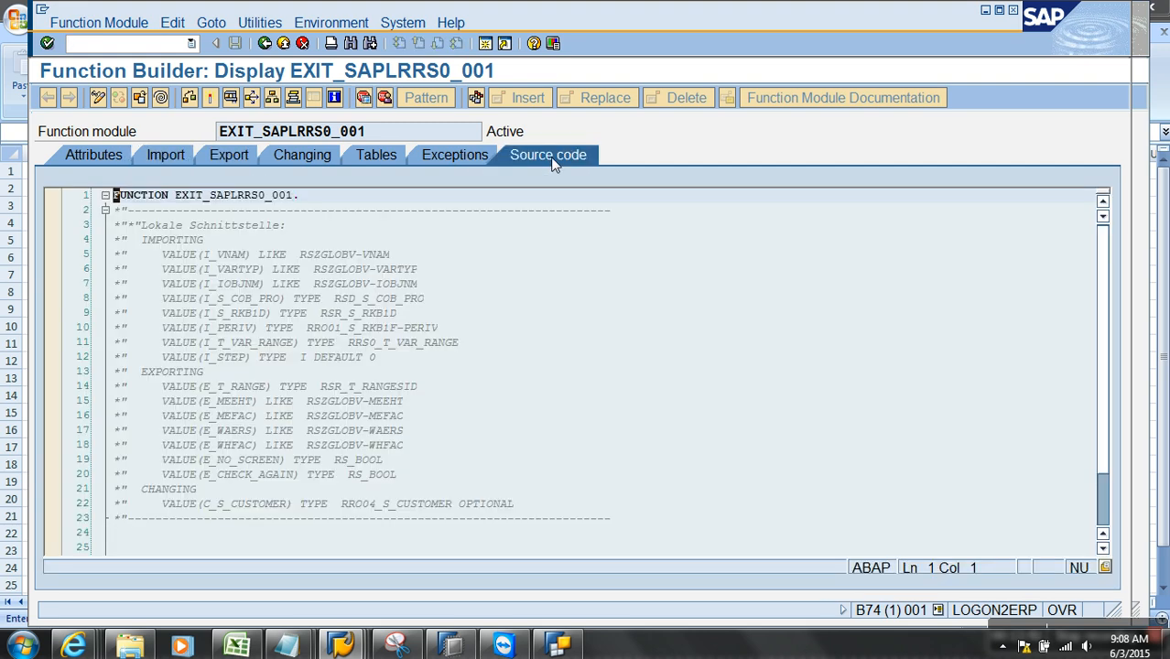
- Open include ZXRSRU01 from the function module's source code and switch it to change mode
{"action": "scroll", "coordinate": [381, 333], "scroll_direction": "down", "scroll_amount": 3}
{"action": "scroll", "coordinate": [381, 333], "scroll_direction": "down", "scroll_amount": 3}
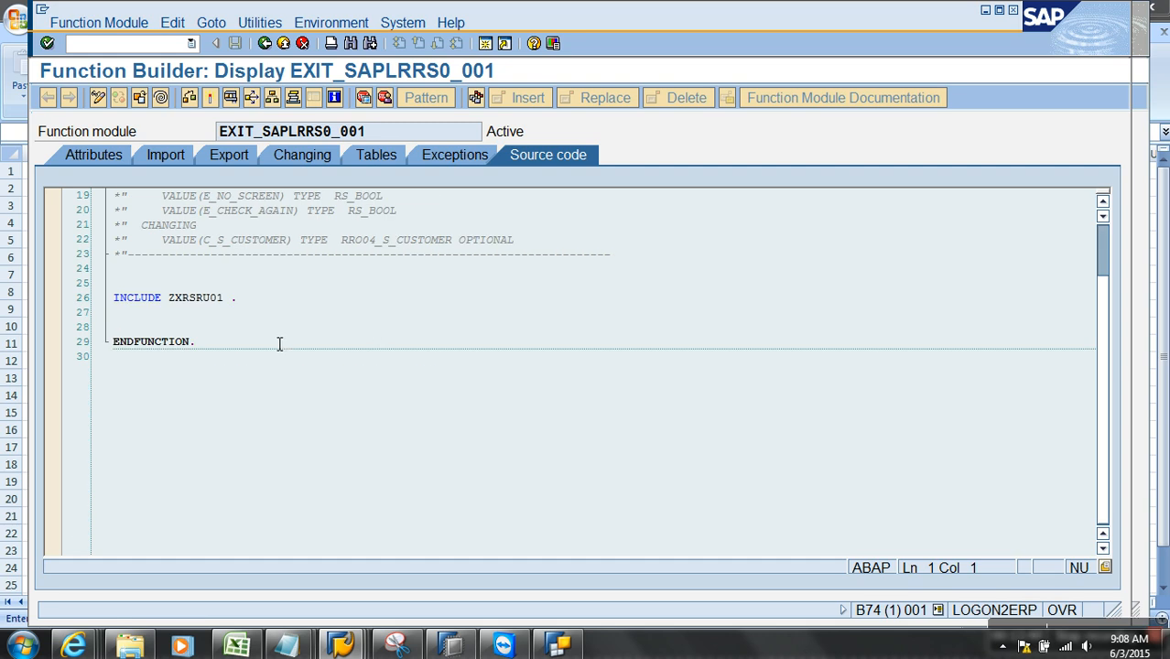
{"action": "left_click", "coordinate": [208, 299]}
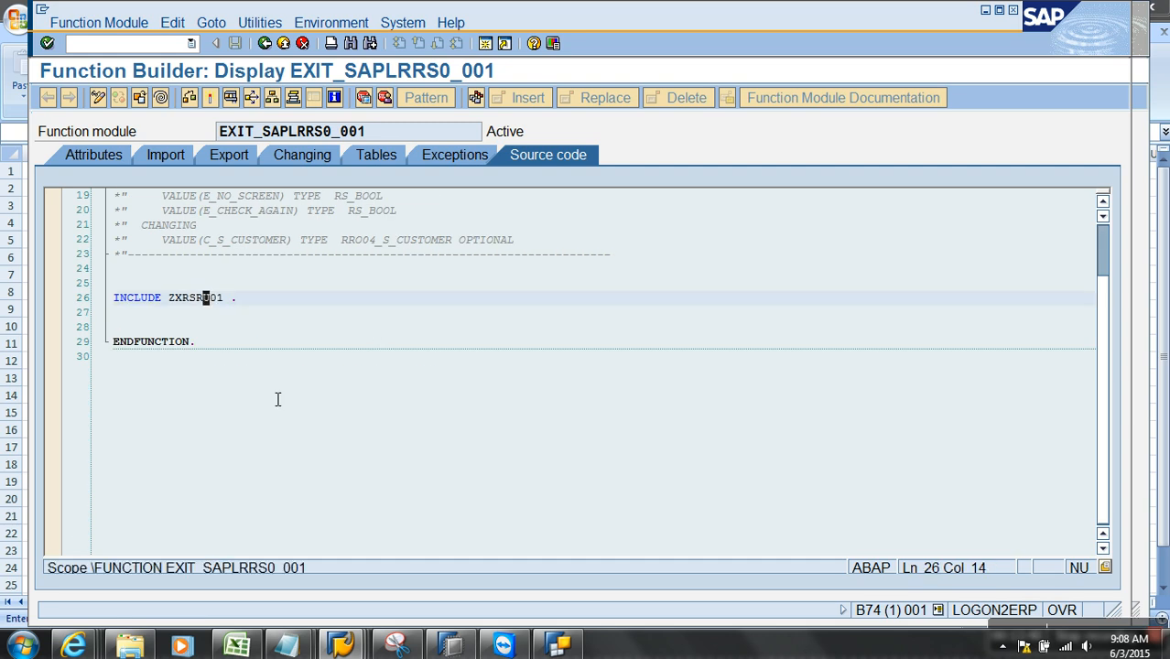
{"action": "double_click", "coordinate": [203, 298]}
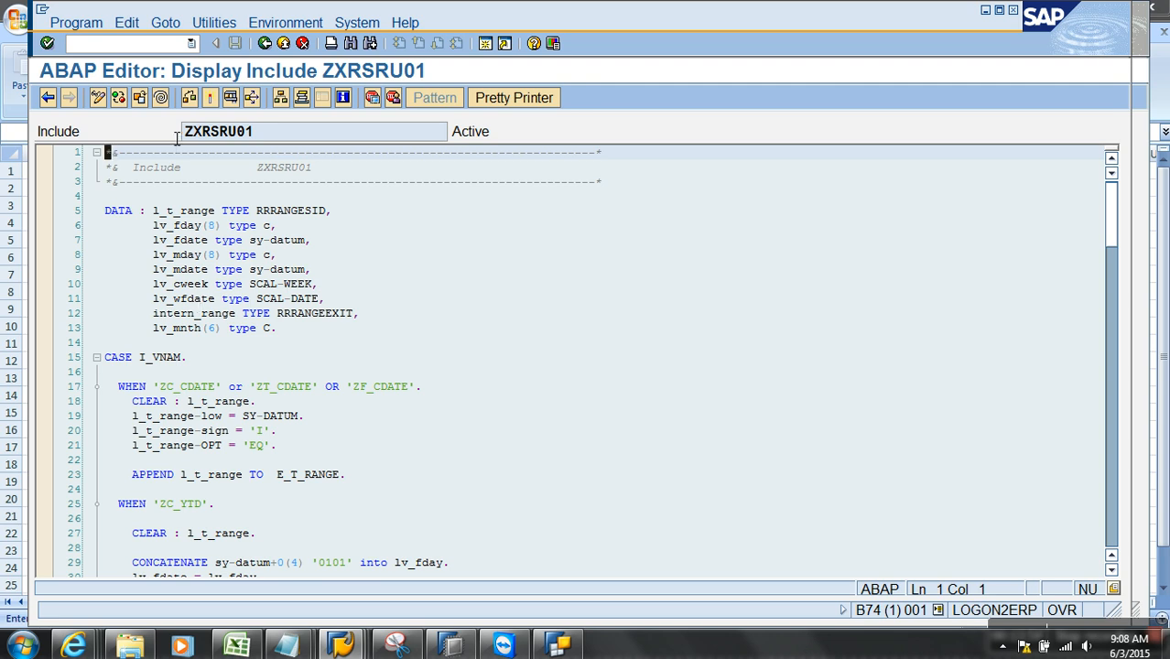
{"action": "left_click", "coordinate": [98, 100]}
- Add a WHEN 'ZCE_YEAR'. branch to the CASE I_VNAM block, on line 157 above ENDCASE
{"action": "left_click", "coordinate": [216, 363]}
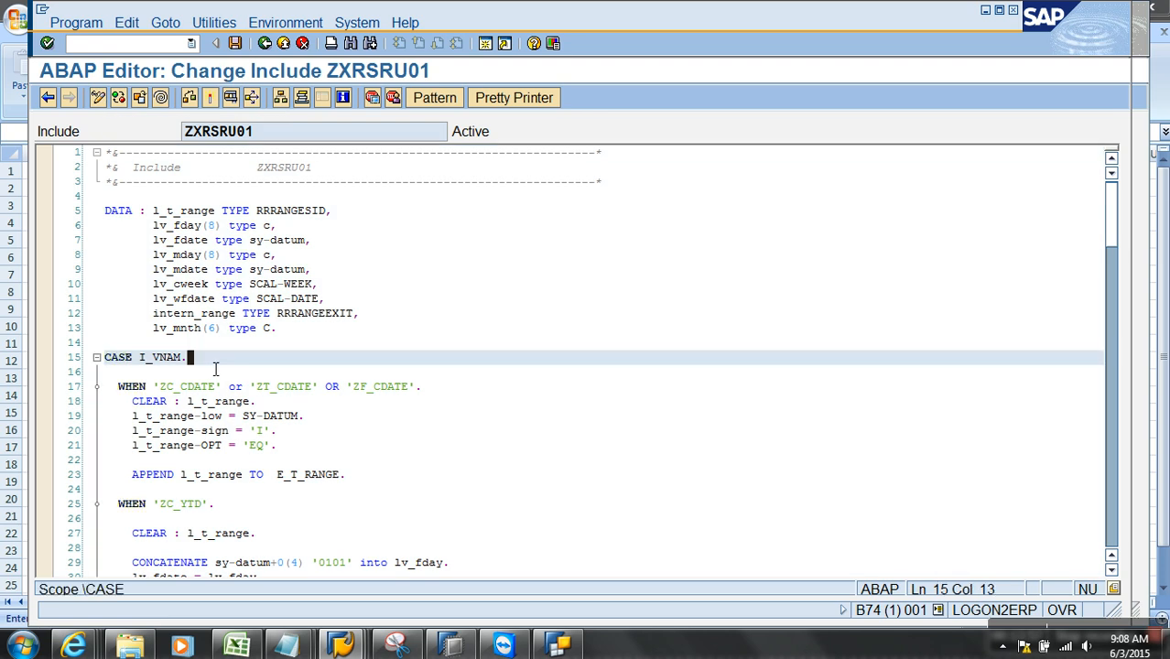
{"action": "scroll", "coordinate": [216, 369], "scroll_direction": "down", "scroll_amount": 2}
{"action": "left_click_drag", "start_coordinate": [112, 275], "coordinate": [198, 276]}
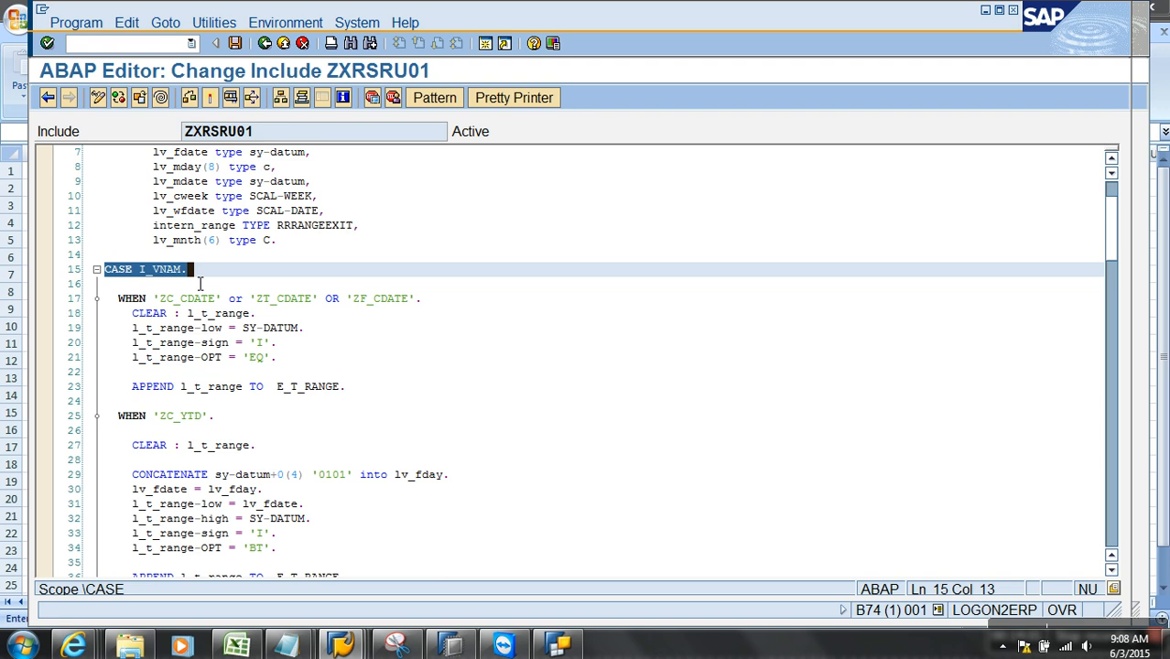
{"action": "left_click_drag", "start_coordinate": [199, 284], "coordinate": [187, 273]}
{"action": "scroll", "coordinate": [209, 357], "scroll_direction": "down", "scroll_amount": 17}
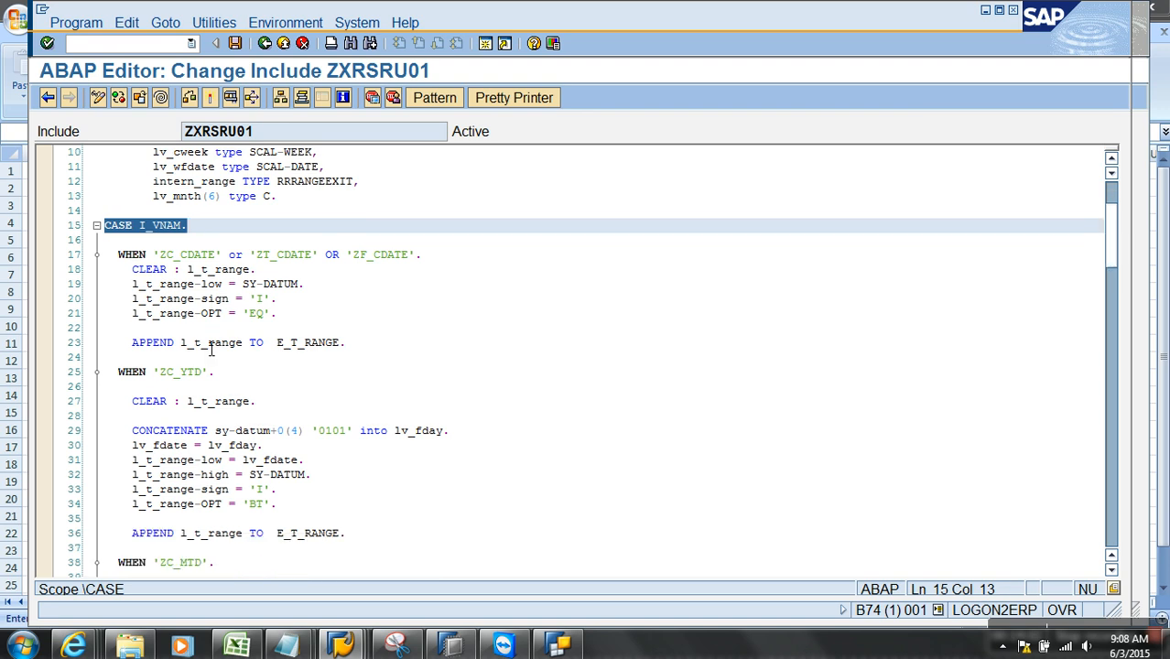
{"action": "scroll", "coordinate": [210, 366], "scroll_direction": "down", "scroll_amount": 20}
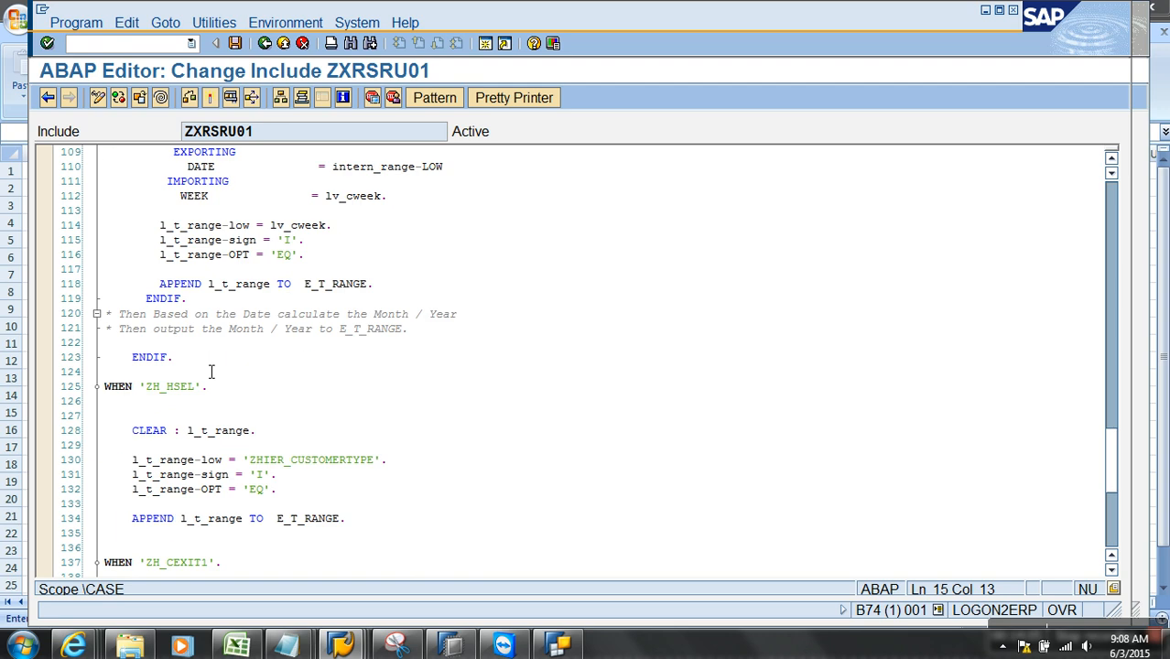
{"action": "scroll", "coordinate": [160, 216], "scroll_direction": "up", "scroll_amount": 2}
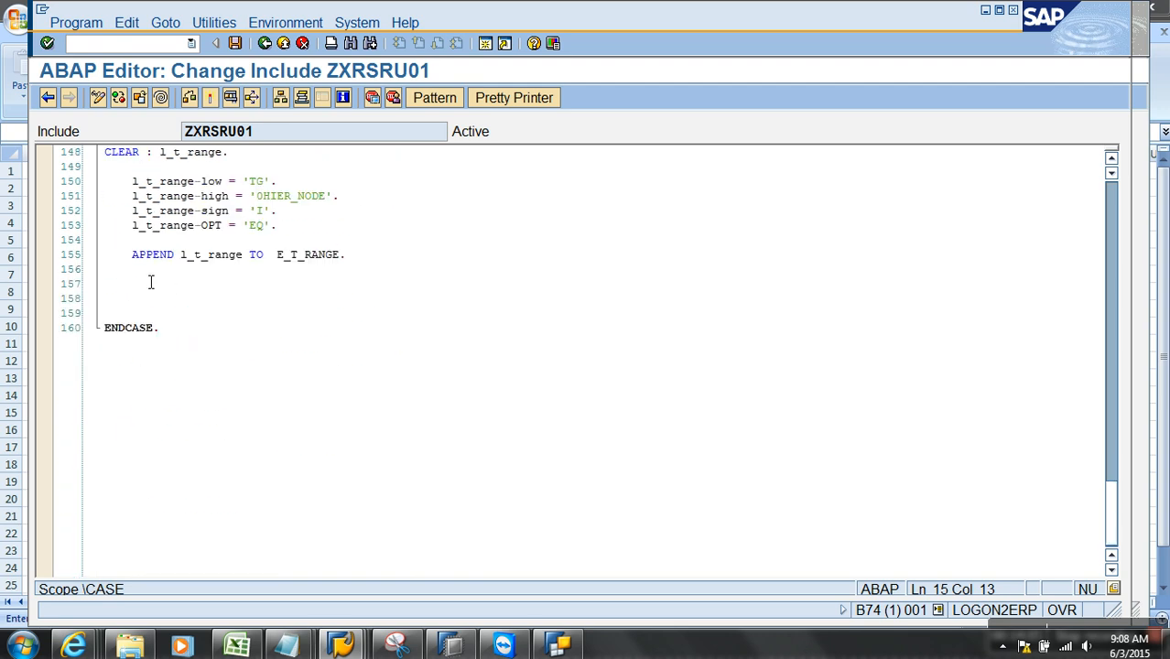
{"action": "left_click", "coordinate": [145, 287]}
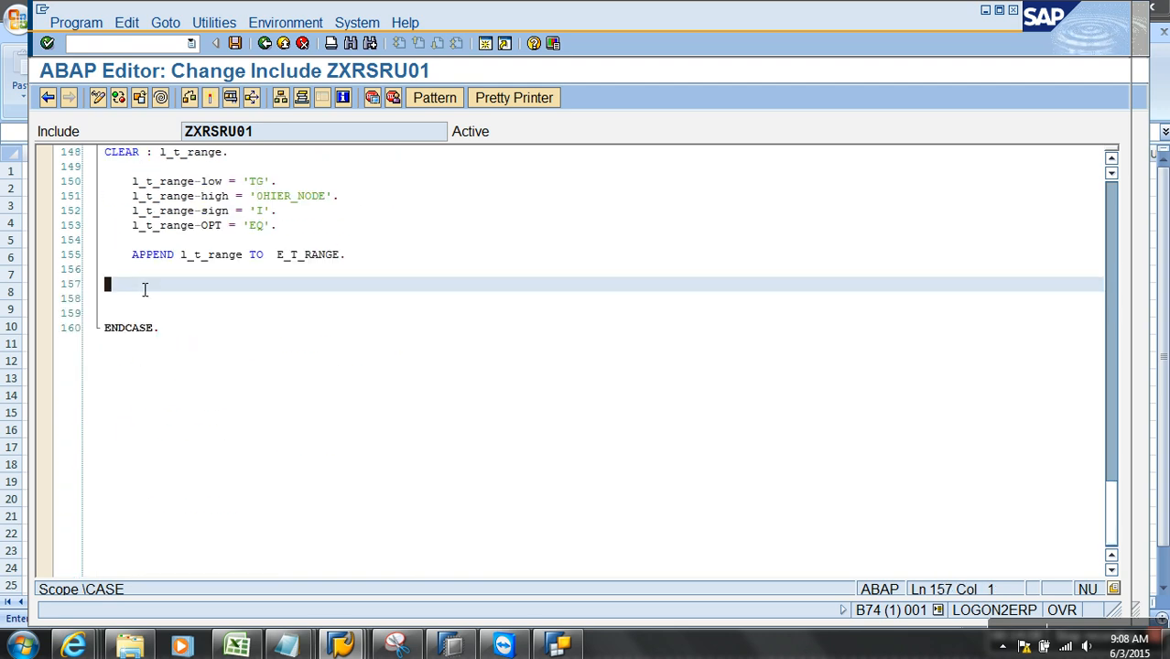
{"action": "type", "text": "WHEN '"}
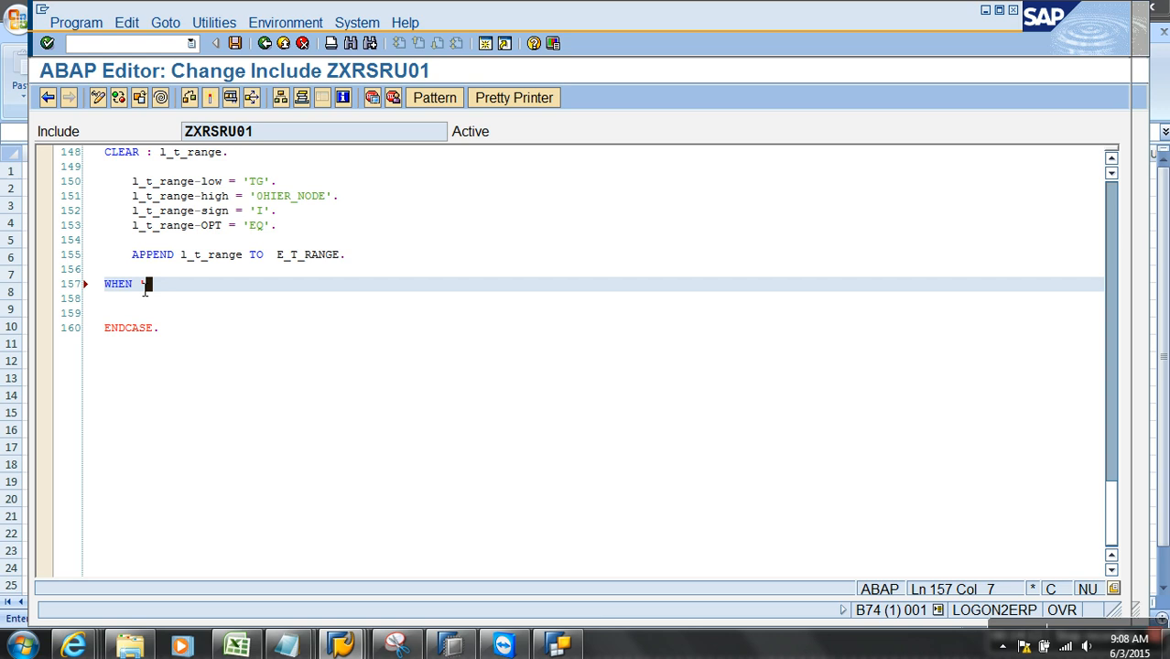
{"action": "type", "text": "ZCE_YEAR'."}
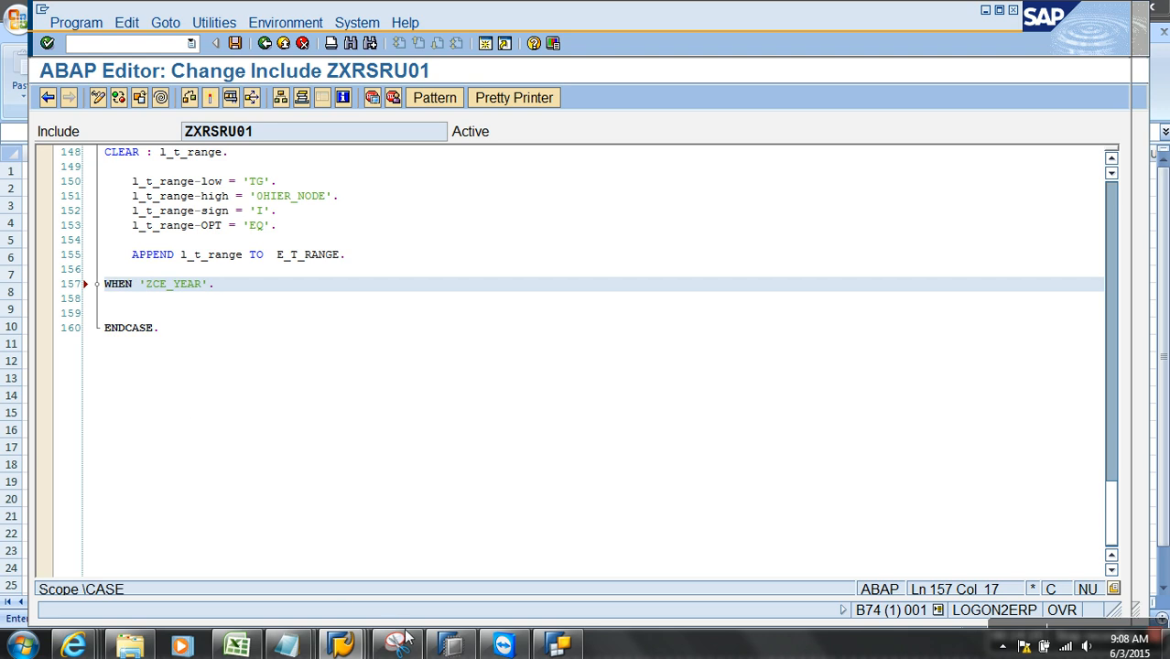
- Check the technical name of the Current year variable in BEx Query Designer and return to the ABAP Editor
{"action": "left_click", "coordinate": [559, 647]}
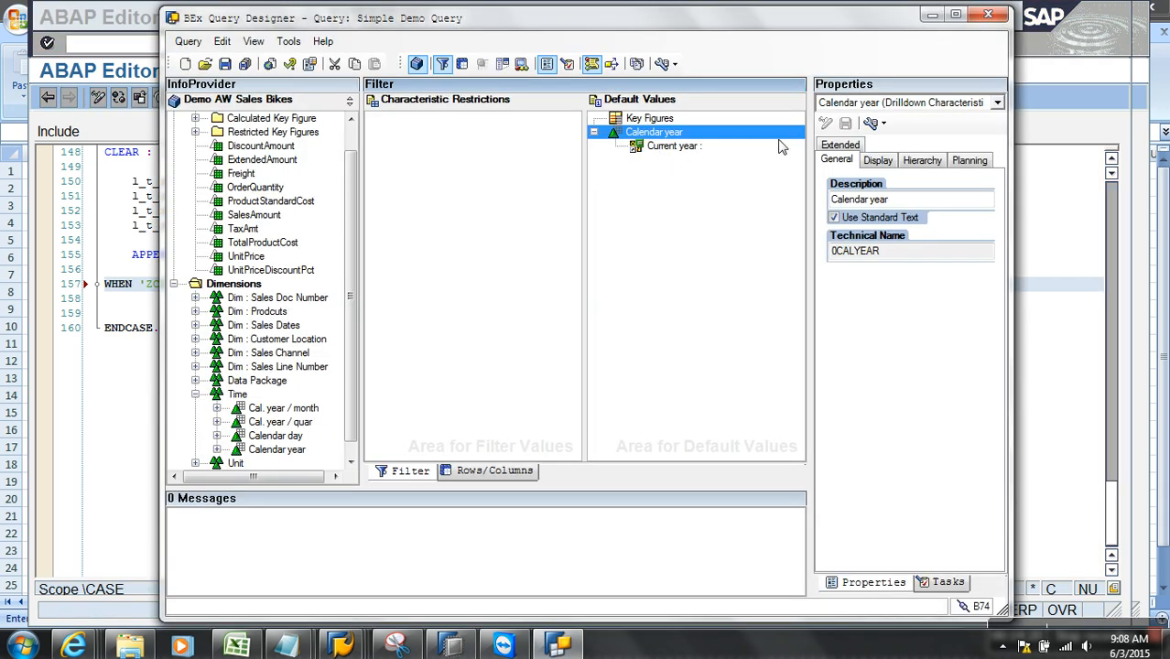
{"action": "left_click", "coordinate": [673, 147]}
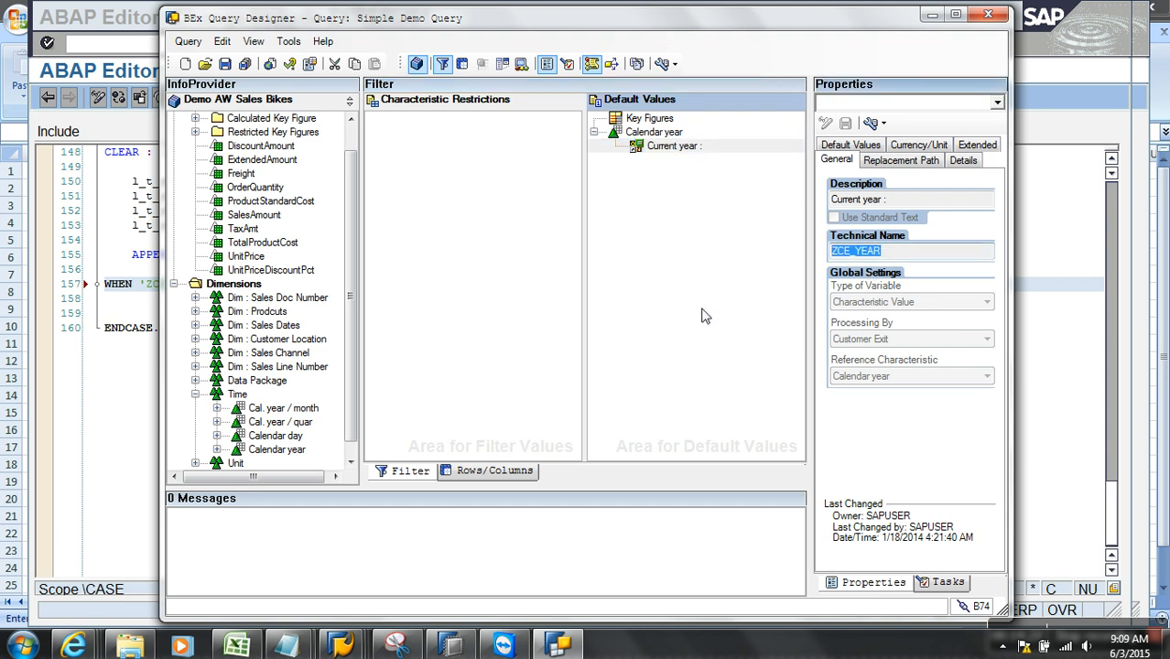
{"action": "left_click", "coordinate": [105, 468]}
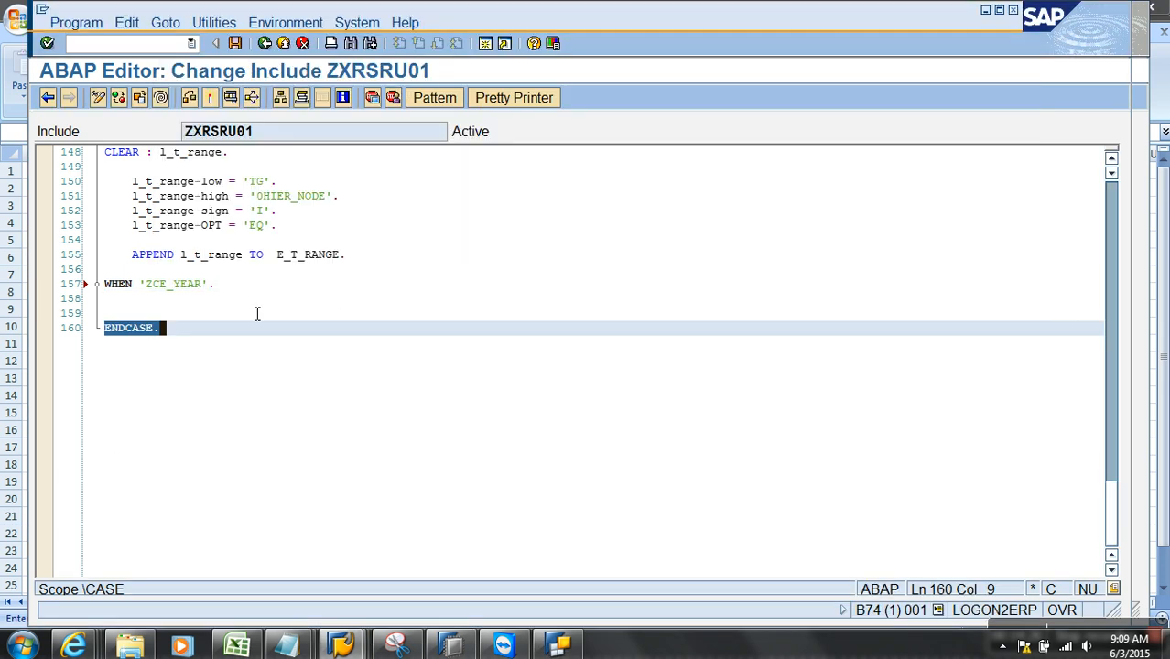
- Insert three blank lines below the WHEN 'ZCE_YEAR' statement as space for its code
{"action": "left_click", "coordinate": [258, 305]}
{"action": "key", "text": "Return"}
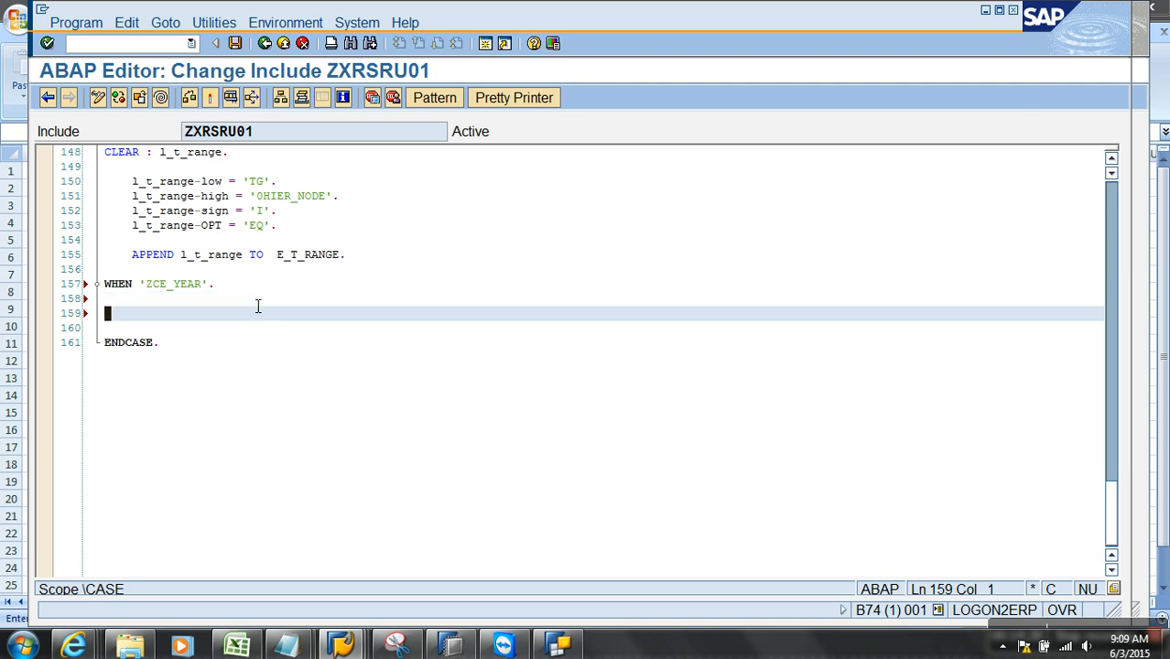
{"action": "key", "text": "Return"}
{"action": "key", "text": "Return"}
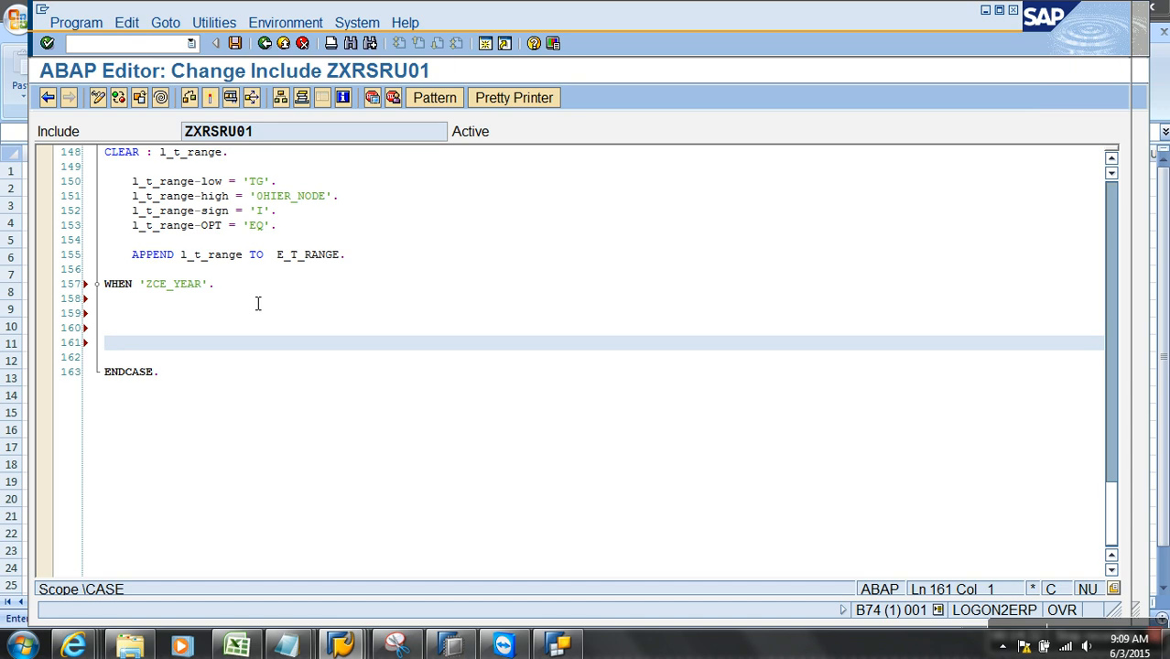
{"action": "left_click", "coordinate": [259, 305]}
{"action": "right_click", "coordinate": [259, 305]}
{"action": "left_click", "coordinate": [627, 256]}
- Review how the existing WHEN branches in ZXRSRU01 fill l_t_range, going back up to the start of CASE I_VNAM
{"action": "scroll", "coordinate": [632, 257], "scroll_direction": "up", "scroll_amount": 9}
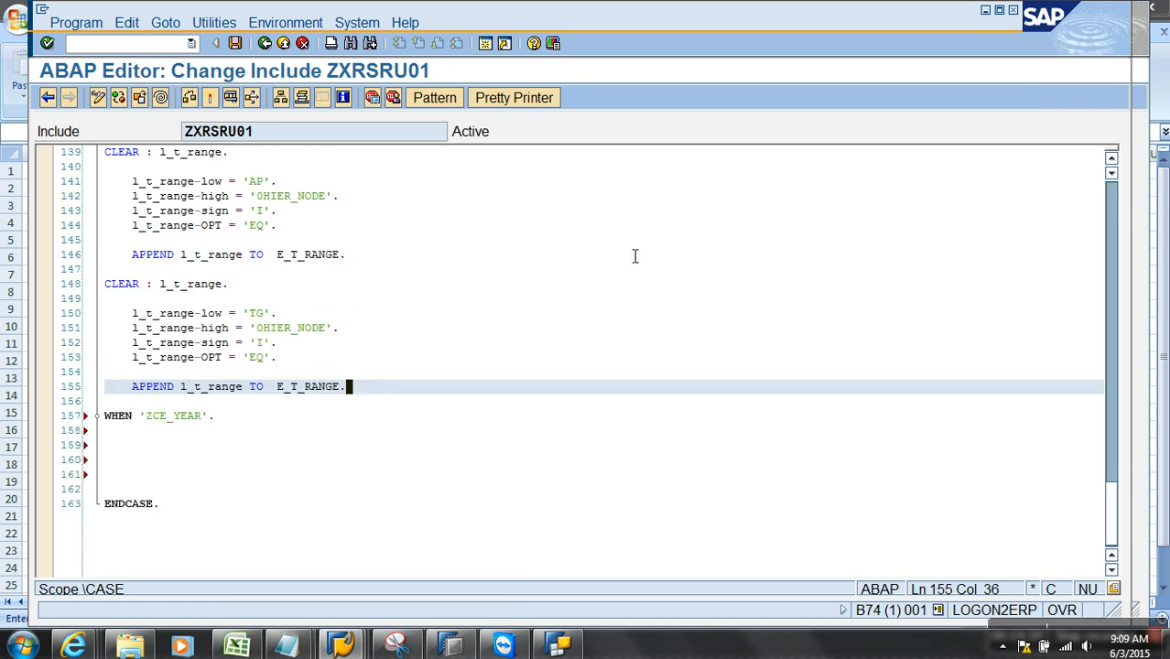
{"action": "scroll", "coordinate": [634, 255], "scroll_direction": "up", "scroll_amount": 15}
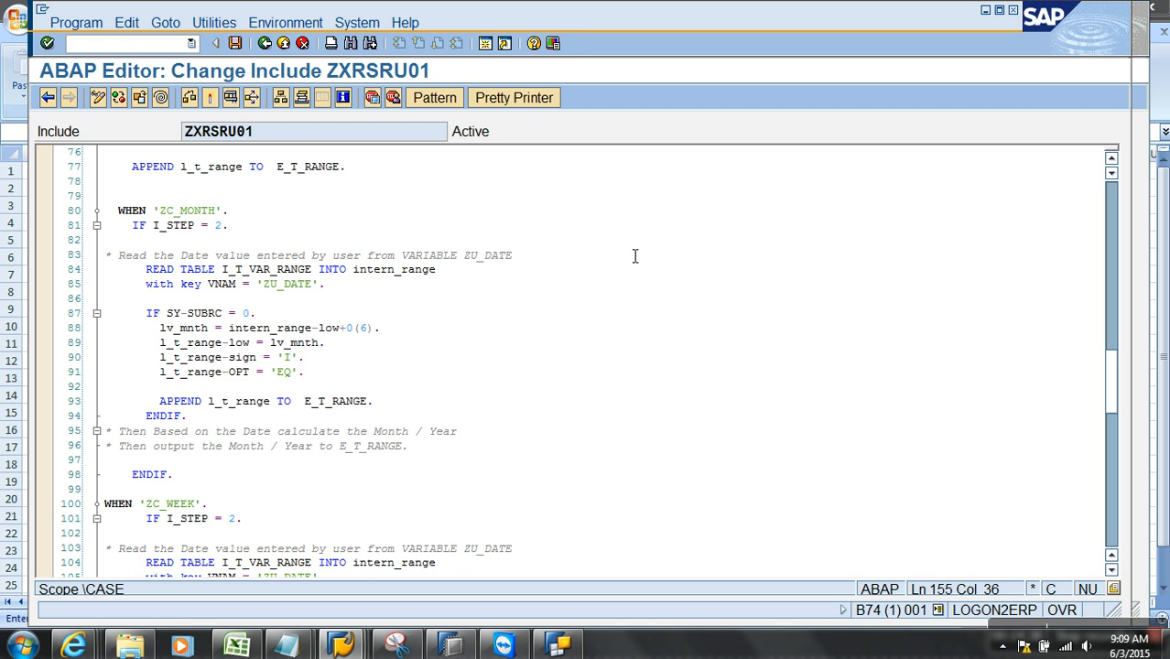
{"action": "scroll", "coordinate": [635, 255], "scroll_direction": "up", "scroll_amount": 13}
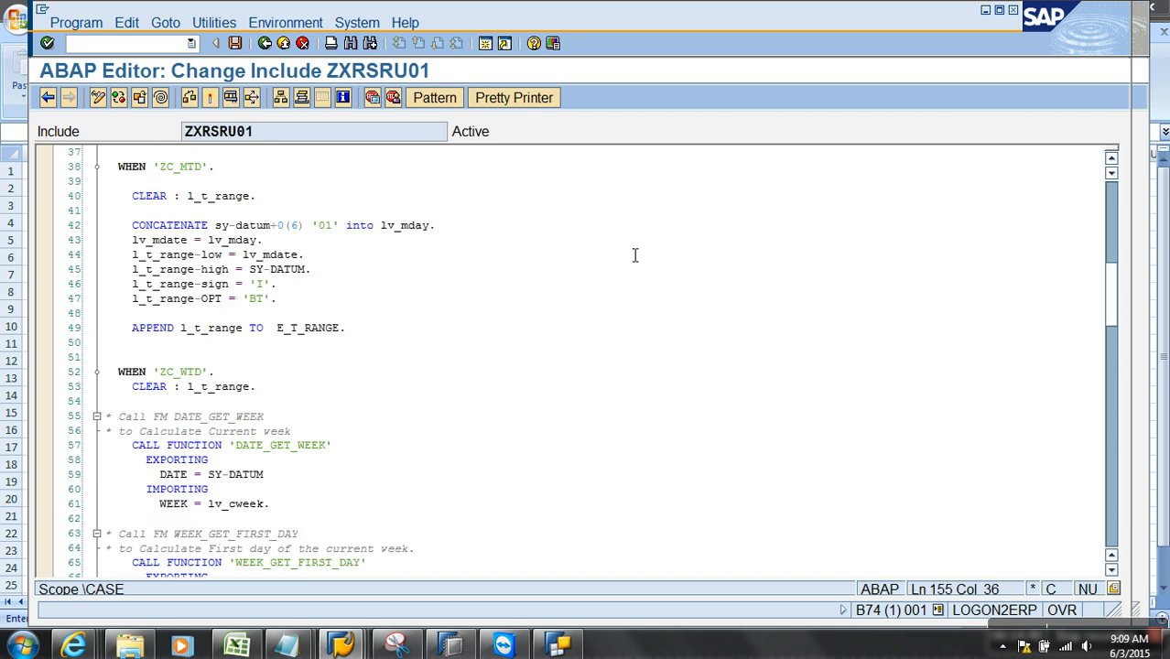
{"action": "scroll", "coordinate": [635, 256], "scroll_direction": "up", "scroll_amount": 1}
{"action": "scroll", "coordinate": [635, 256], "scroll_direction": "up", "scroll_amount": 2}
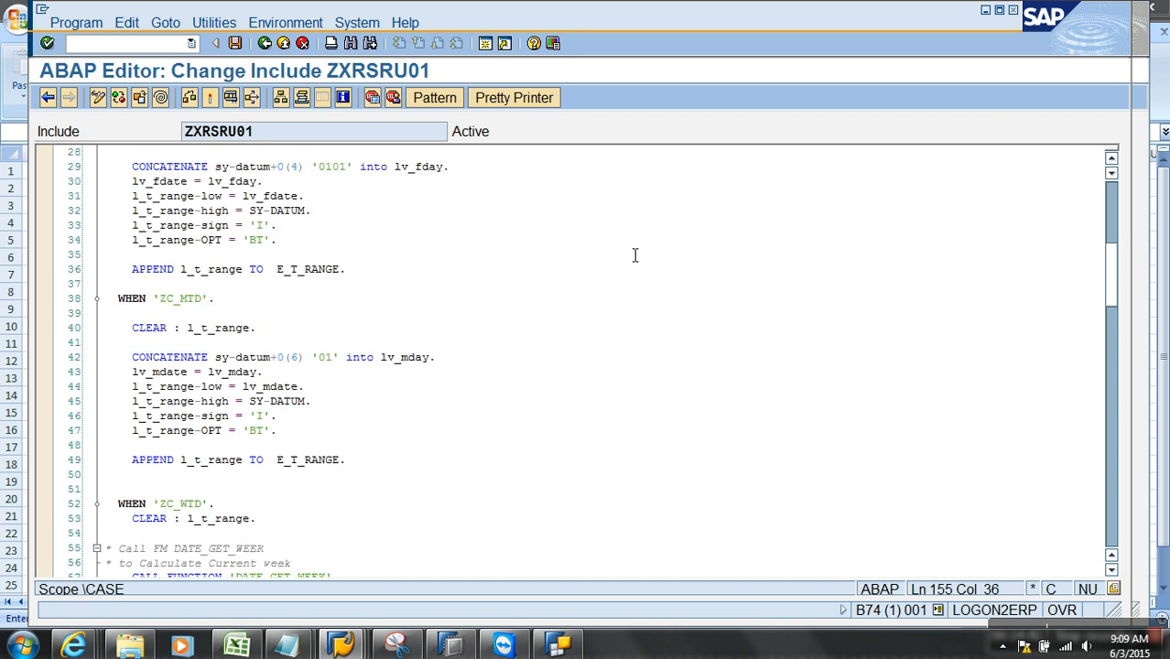
{"action": "scroll", "coordinate": [635, 256], "scroll_direction": "up", "scroll_amount": 2}
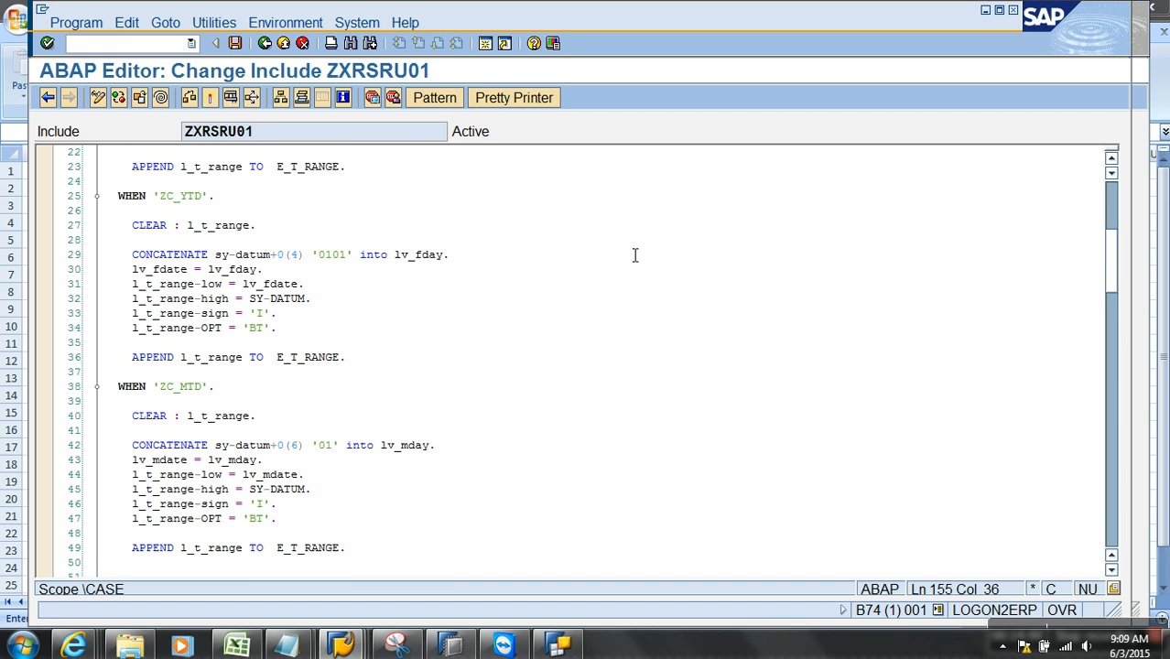
{"action": "scroll", "coordinate": [634, 256], "scroll_direction": "up", "scroll_amount": 6}
{"action": "scroll", "coordinate": [634, 255], "scroll_direction": "down", "scroll_amount": 1}
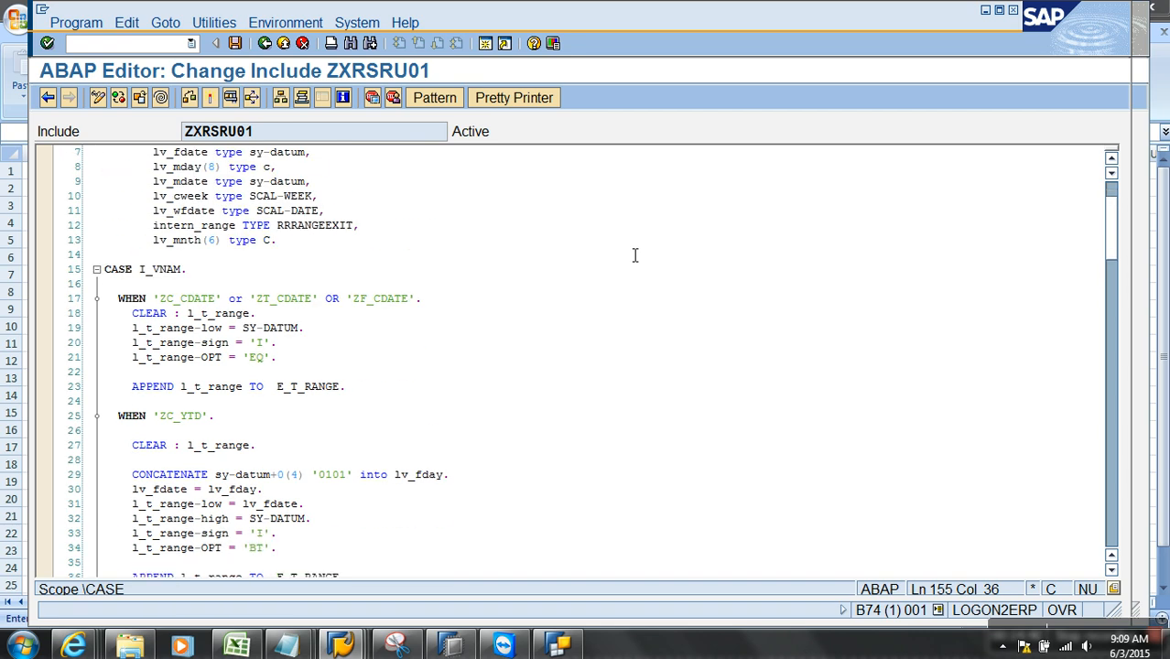
{"action": "scroll", "coordinate": [342, 370], "scroll_direction": "down", "scroll_amount": 1}
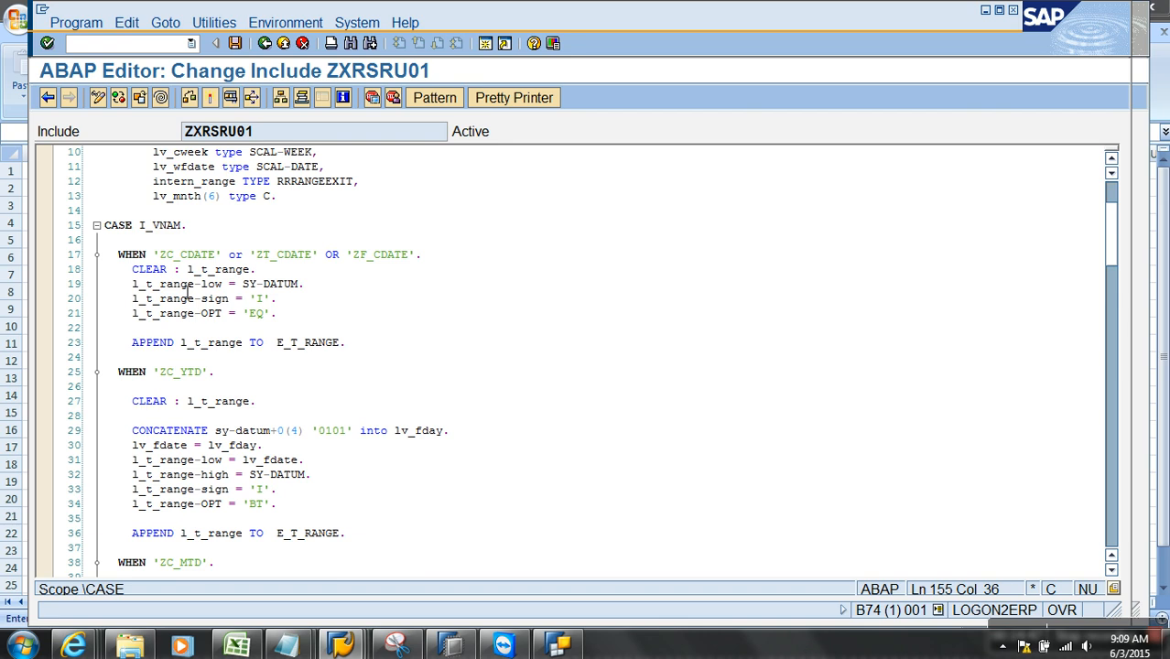
- Copy the text l_t_rang from the CLEAR statement of the ZC_CDATE branch into cell D1 of Excel's Sheet3
{"action": "left_click_drag", "start_coordinate": [276, 344], "coordinate": [332, 345]}
{"action": "left_click_drag", "start_coordinate": [186, 269], "coordinate": [249, 270]}
{"action": "key", "text": "ctrl+c"}
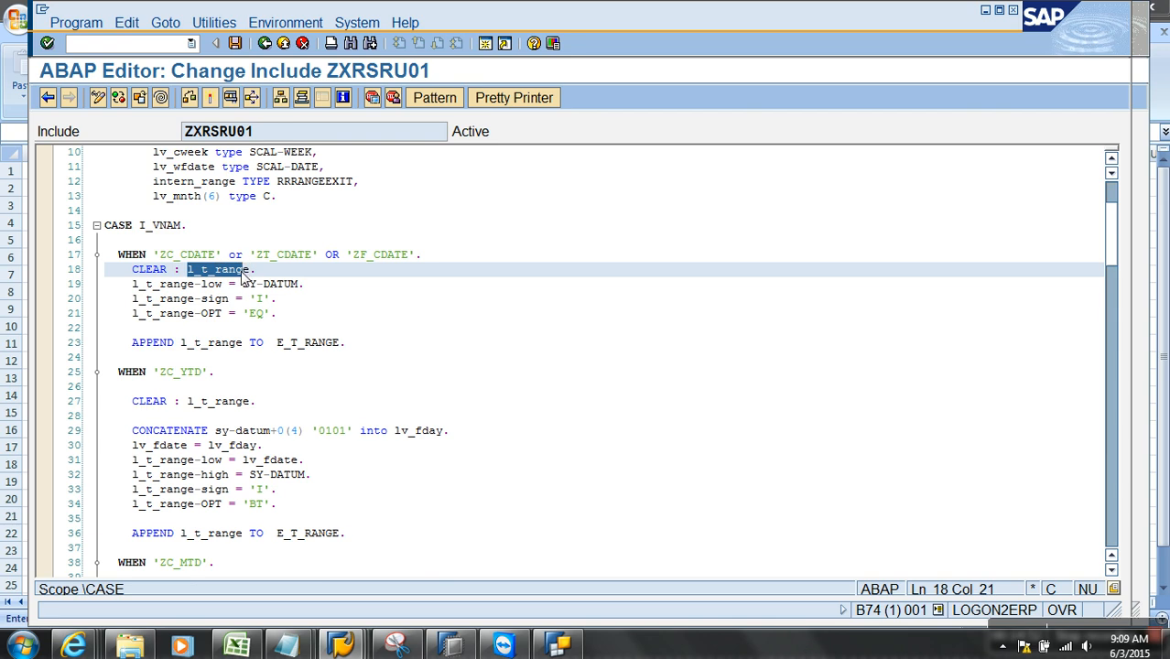
{"action": "left_click_drag", "start_coordinate": [245, 271], "coordinate": [314, 475]}
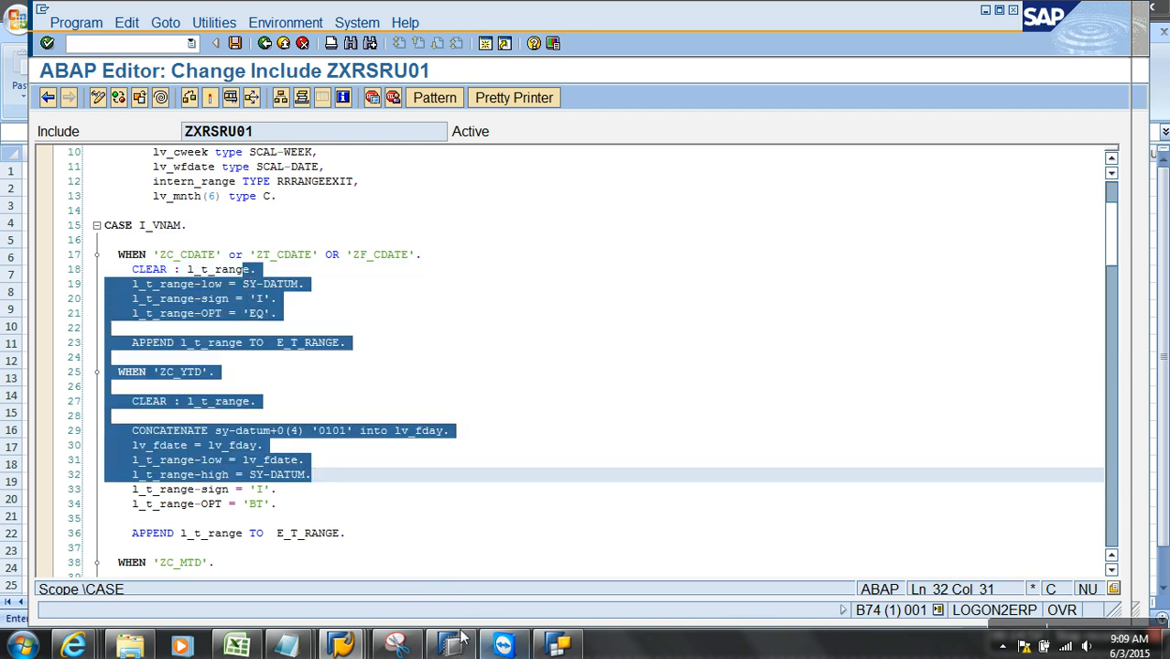
{"action": "left_click", "coordinate": [256, 647]}
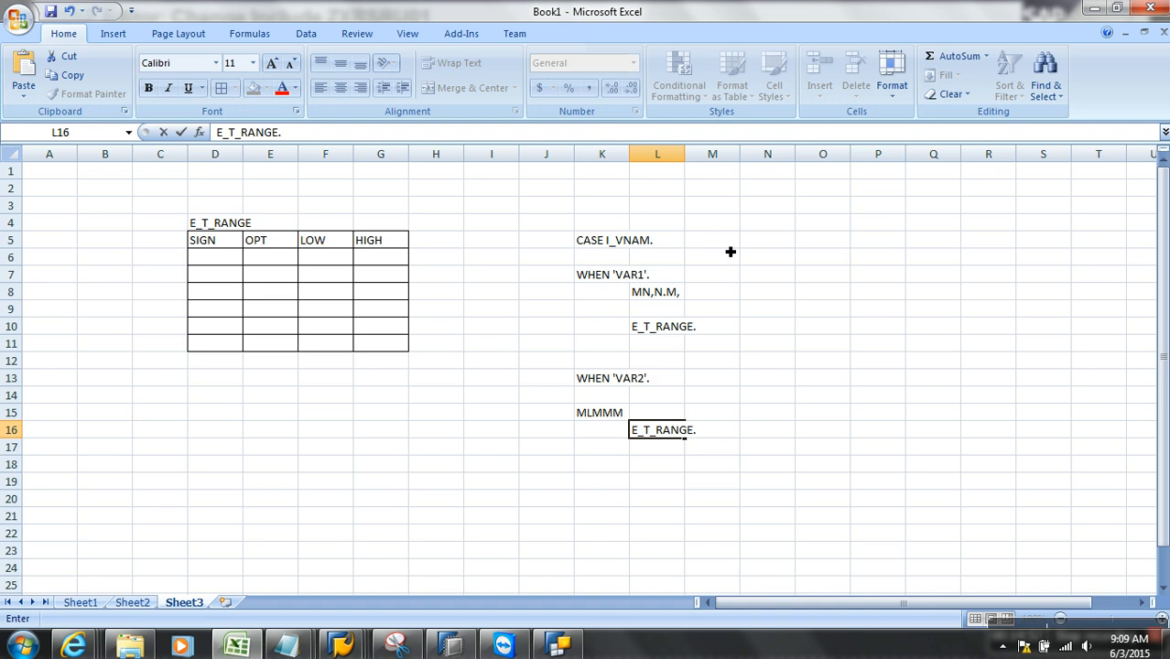
{"action": "left_click", "coordinate": [227, 178]}
{"action": "key", "text": "ctrl+v"}
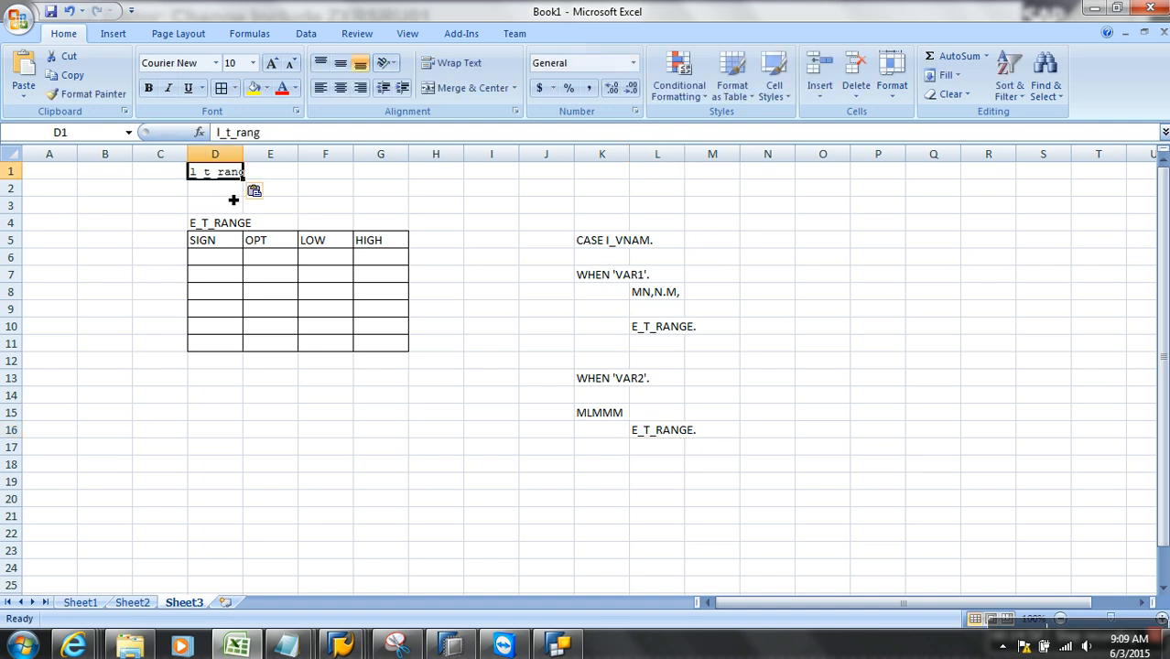
- Copy the SIGN, OPT, LOW, HIGH header with one empty row from D5:G6 to D2 under l_t_rang
{"action": "left_click_drag", "start_coordinate": [231, 247], "coordinate": [384, 258]}
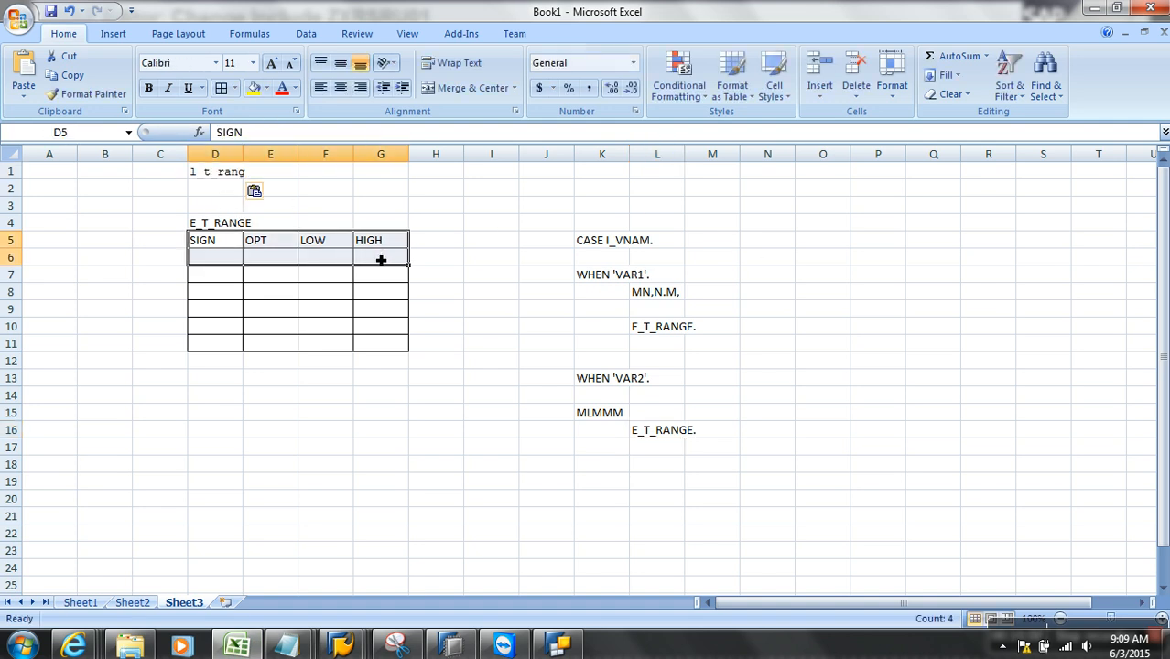
{"action": "key", "text": "ctrl+c"}
{"action": "left_click", "coordinate": [226, 195]}
{"action": "key", "text": "ctrl+v"}
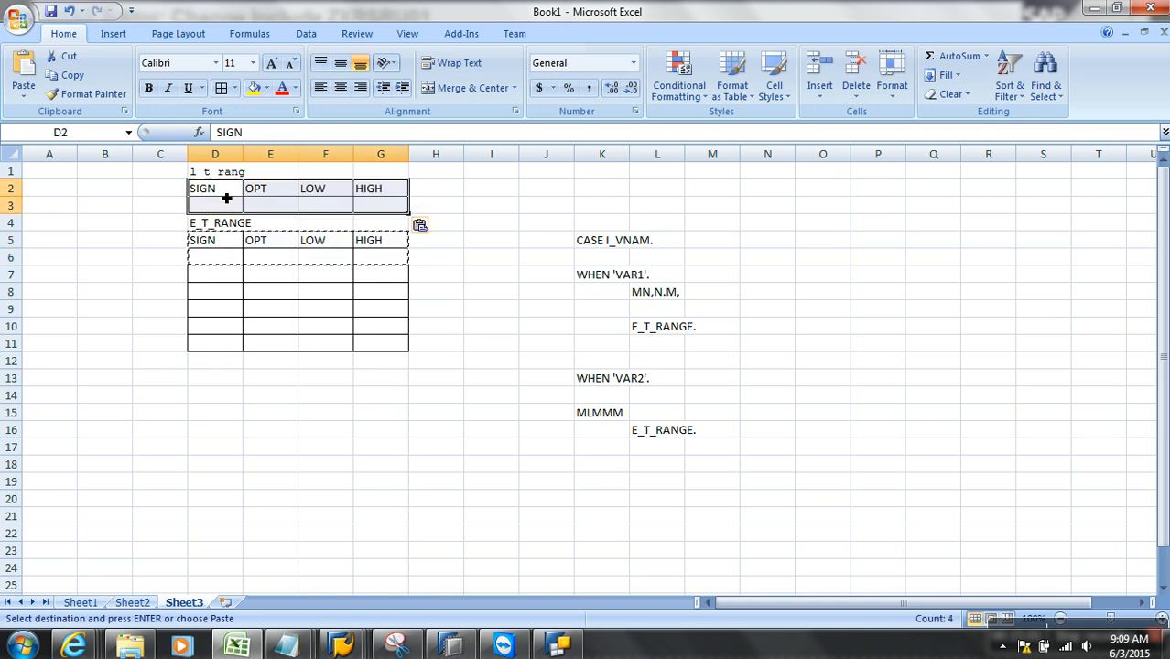
- Insert a blank row above the E_T_RANGE title in row 4, and select the empty l_t_rang row D3:G3
{"action": "left_click", "coordinate": [11, 223]}
{"action": "right_click", "coordinate": [11, 222]}
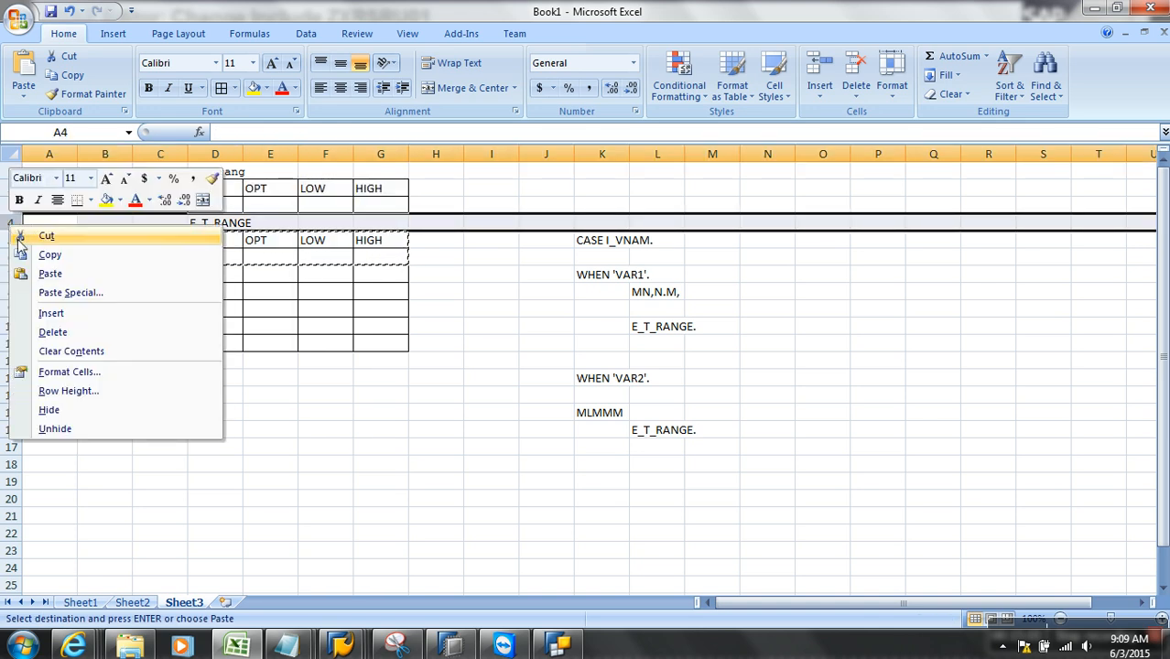
{"action": "left_click", "coordinate": [78, 316]}
{"action": "left_click", "coordinate": [420, 431]}
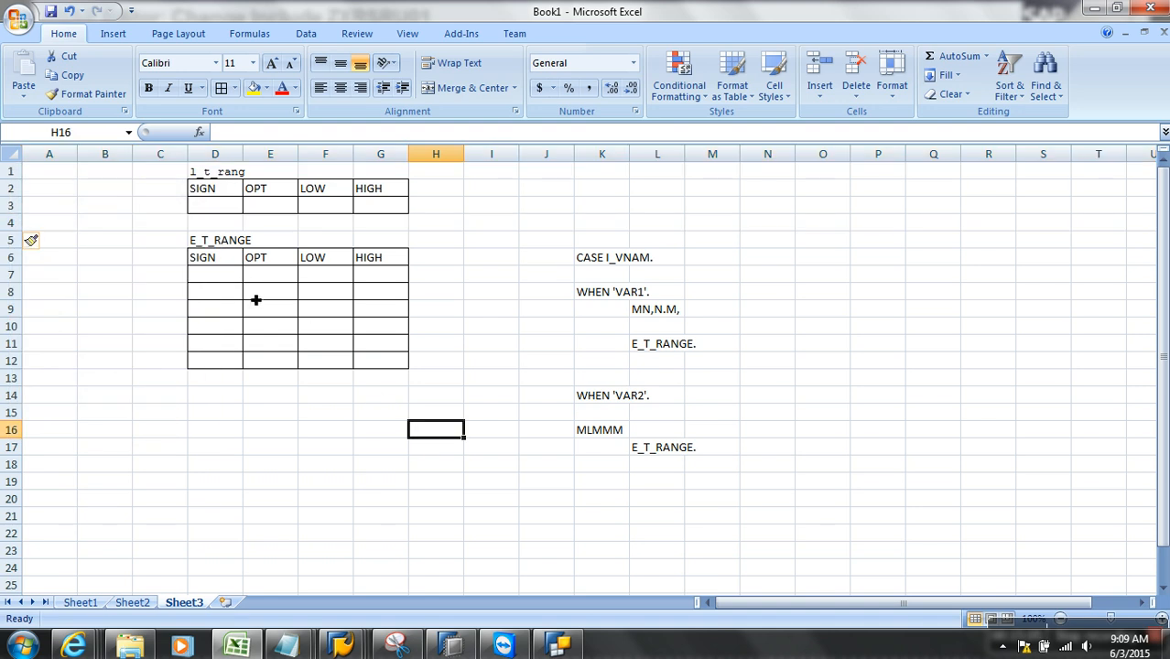
{"action": "left_click_drag", "start_coordinate": [240, 277], "coordinate": [392, 277]}
{"action": "left_click_drag", "start_coordinate": [218, 207], "coordinate": [385, 205]}
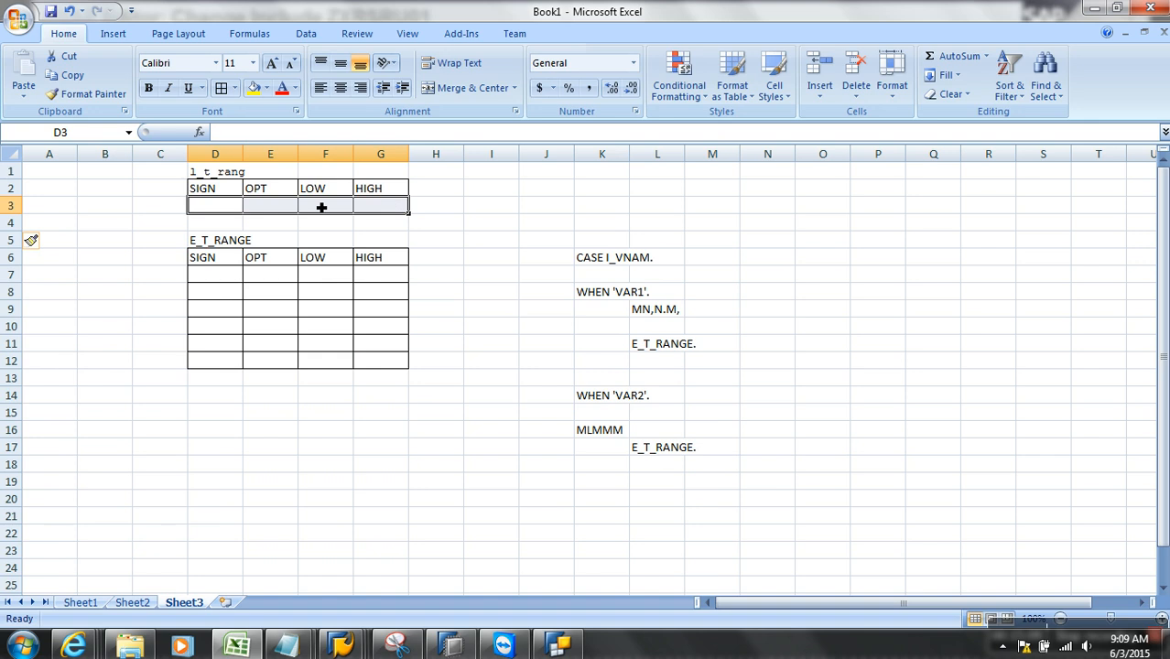
- Compare the empty SIGN, OPT, LOW and HIGH cells of the l_t_rang row with the first row of the E_T_RANGE table
{"action": "left_click", "coordinate": [225, 205]}
{"action": "left_click", "coordinate": [223, 281]}
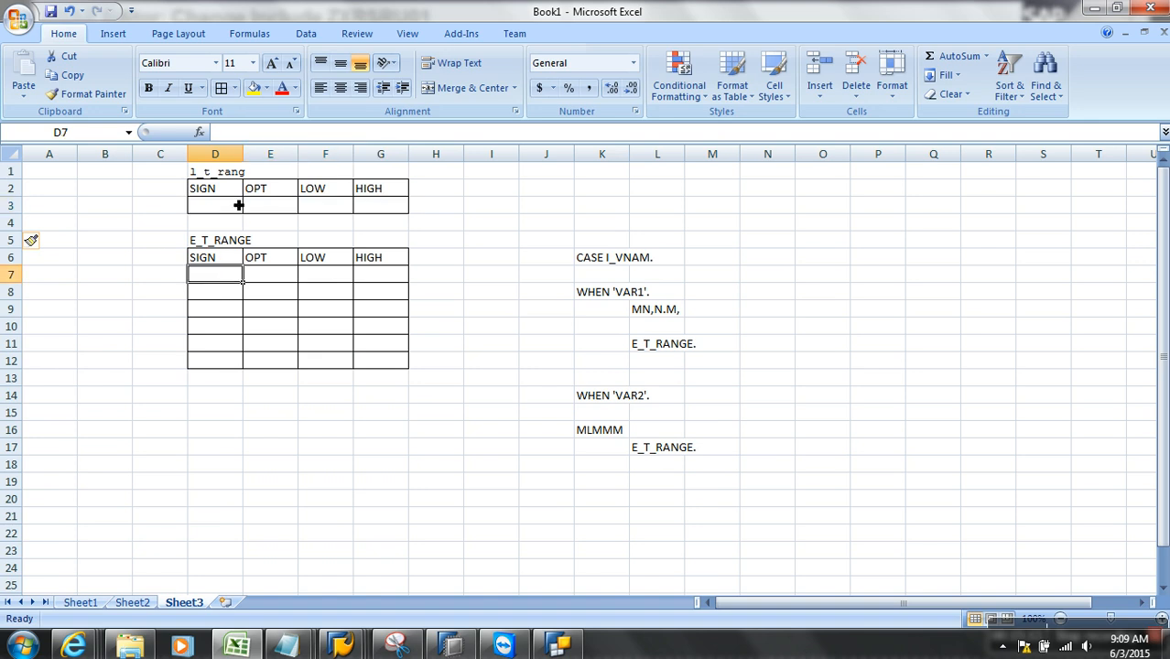
{"action": "left_click", "coordinate": [228, 174]}
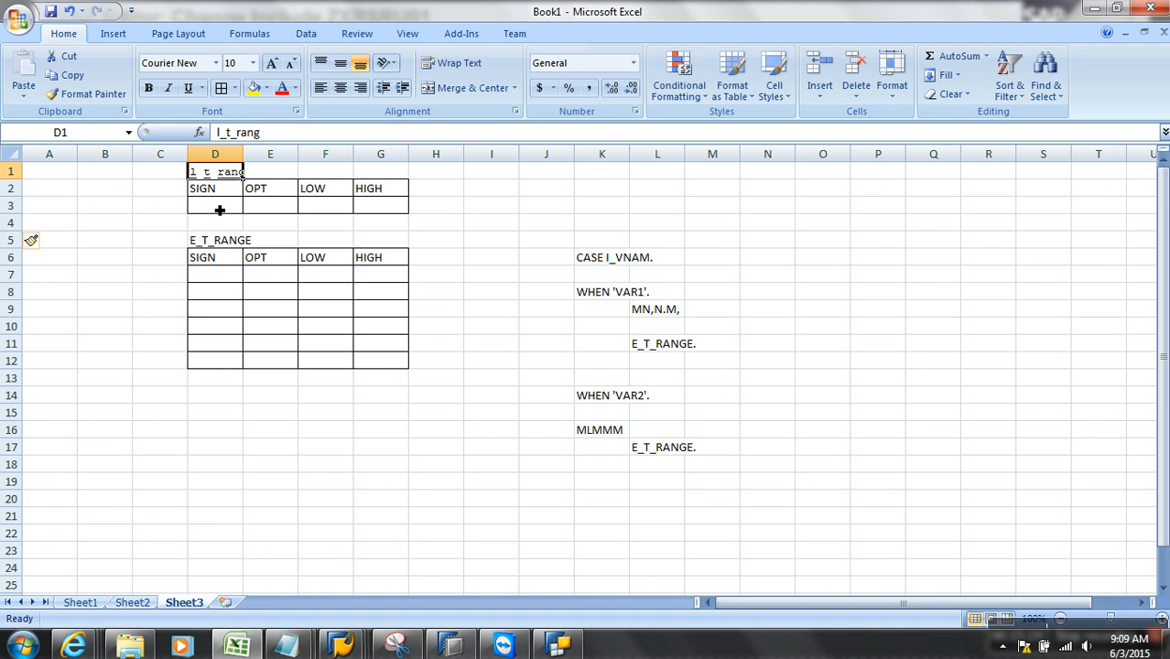
{"action": "left_click_drag", "start_coordinate": [220, 209], "coordinate": [378, 209]}
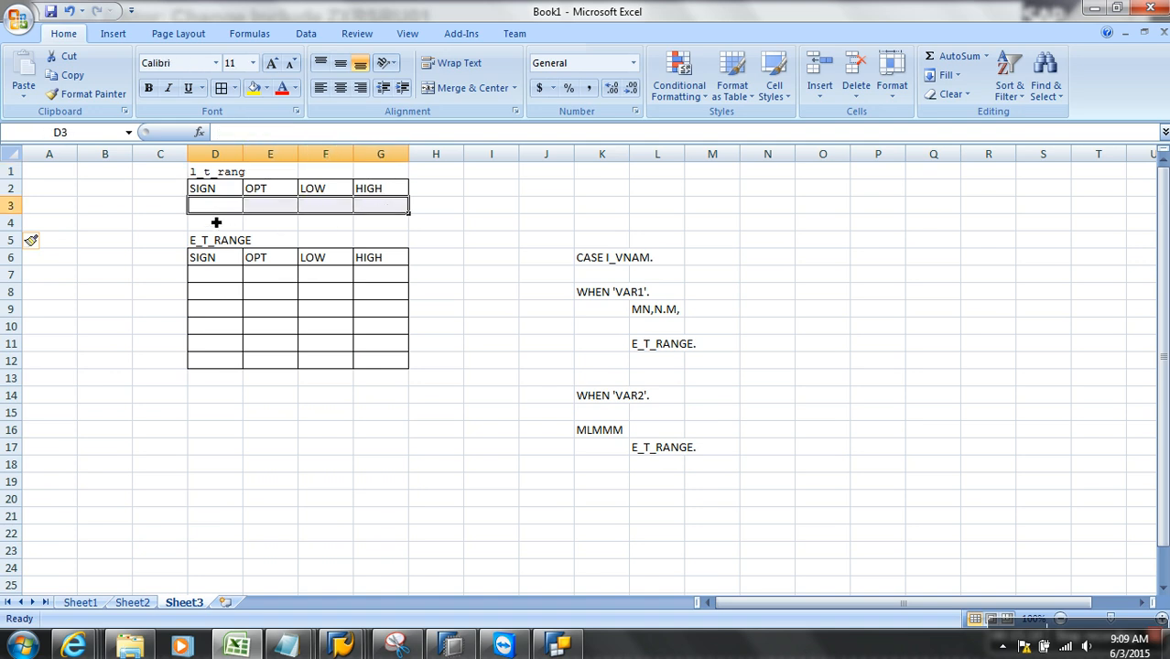
{"action": "left_click", "coordinate": [280, 208]}
{"action": "left_click", "coordinate": [326, 212]}
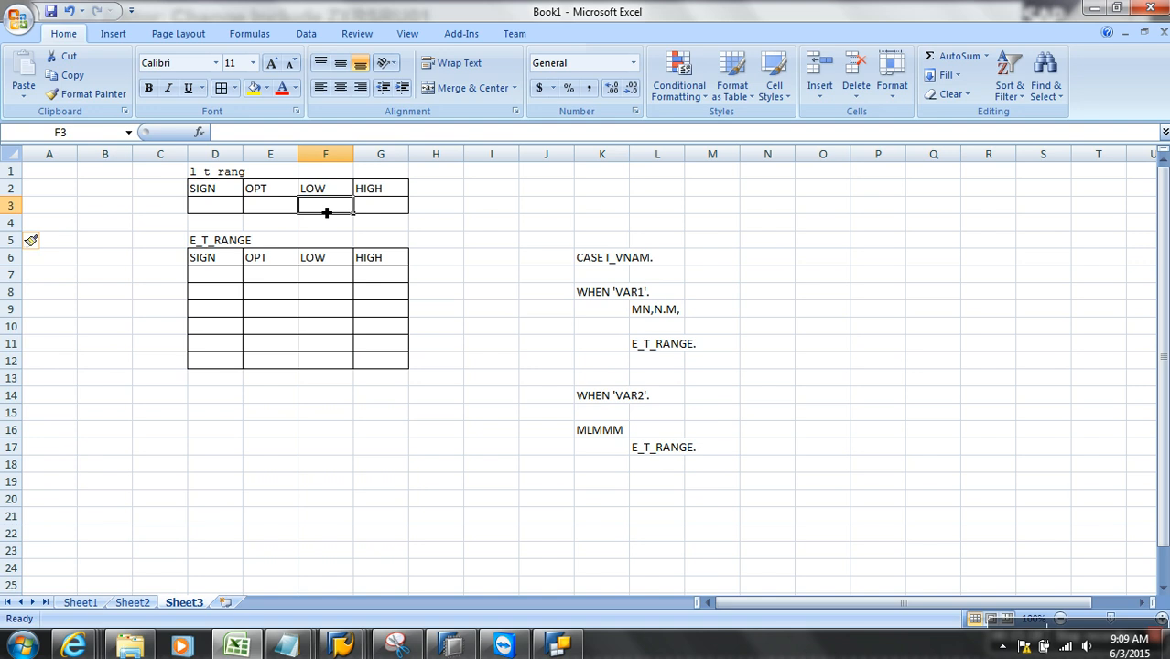
{"action": "left_click", "coordinate": [238, 216]}
{"action": "left_click", "coordinate": [239, 277]}
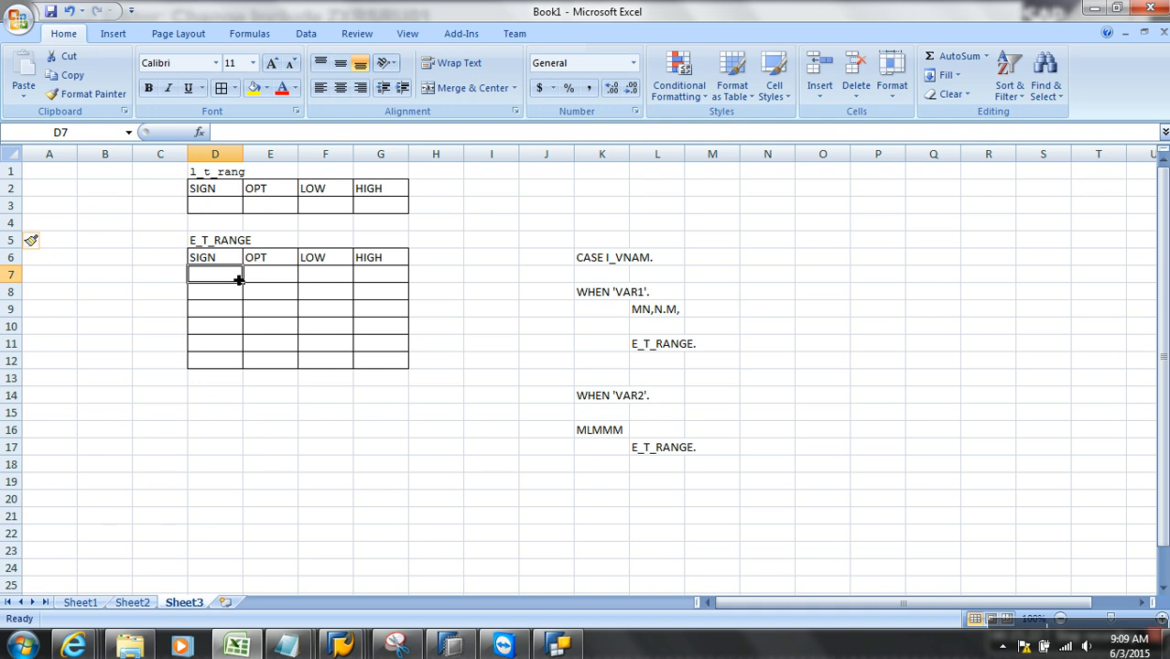
- Switch to the ABAP Editor and add the statement CLEAR : l_t_range. under WHEN 'ZCE_YEAR', after a blank line
{"action": "key", "text": "alt+Tab"}
{"action": "scroll", "coordinate": [362, 485], "scroll_direction": "down", "scroll_amount": 13}
{"action": "scroll", "coordinate": [362, 470], "scroll_direction": "down", "scroll_amount": 20}
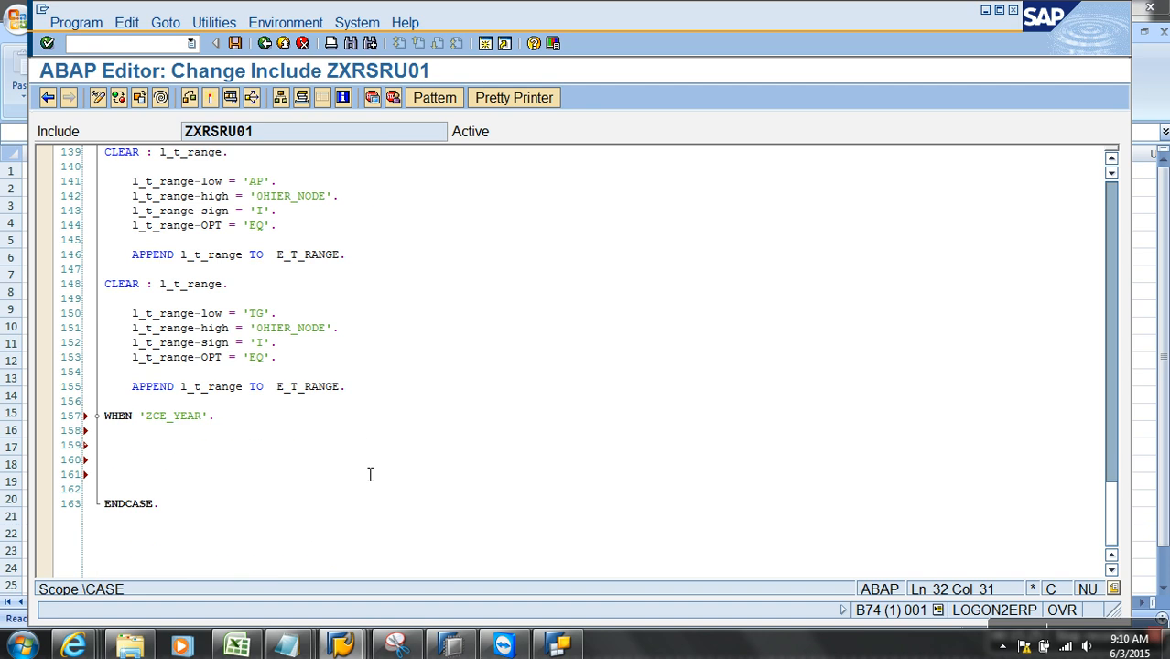
{"action": "scroll", "coordinate": [370, 474], "scroll_direction": "down", "scroll_amount": 4}
{"action": "scroll", "coordinate": [260, 398], "scroll_direction": "up", "scroll_amount": 2}
{"action": "left_click", "coordinate": [225, 346]}
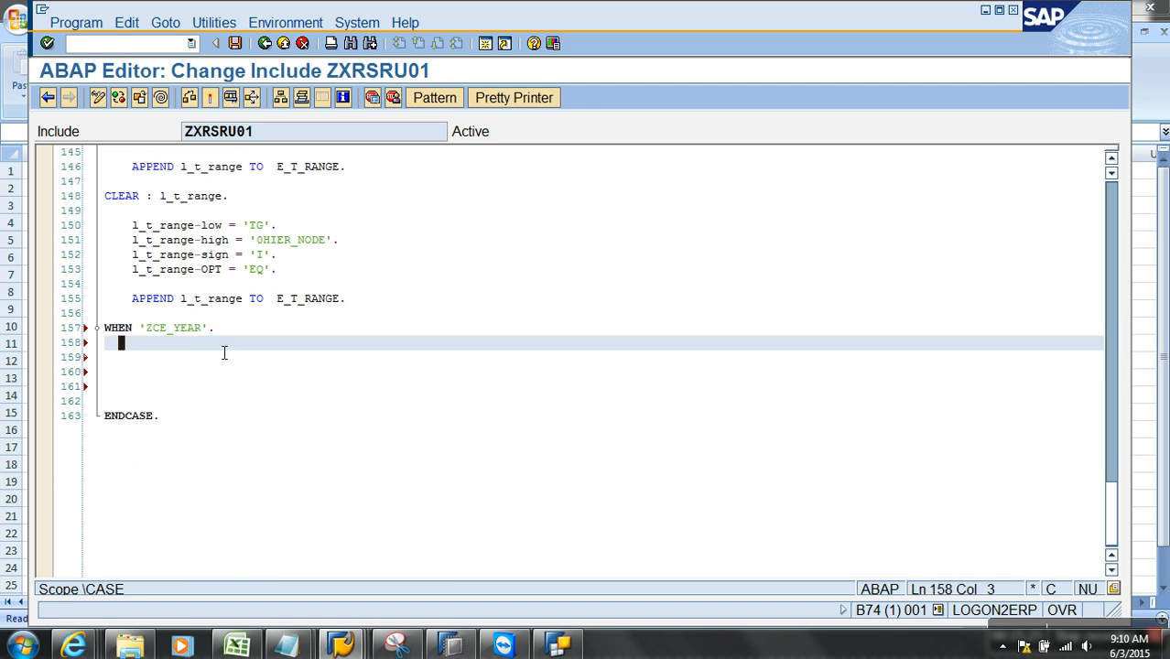
{"action": "key", "text": "Return"}
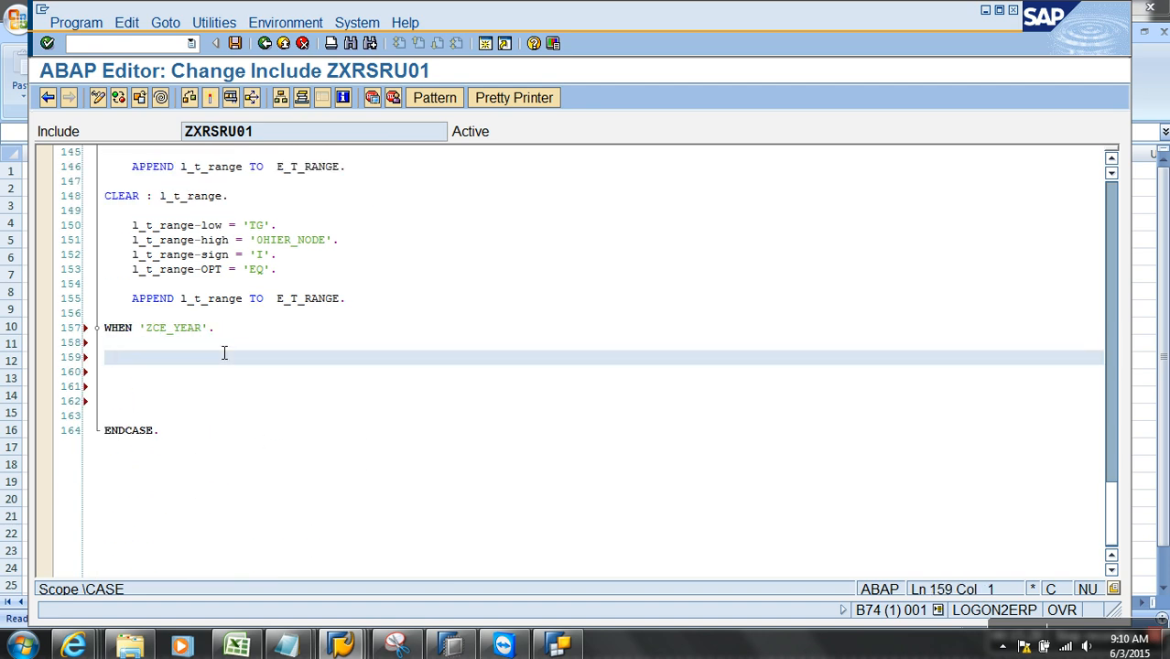
{"action": "type", "text": "cl"}
{"action": "key", "text": "Tab"}
{"action": "type", "text": ": "}
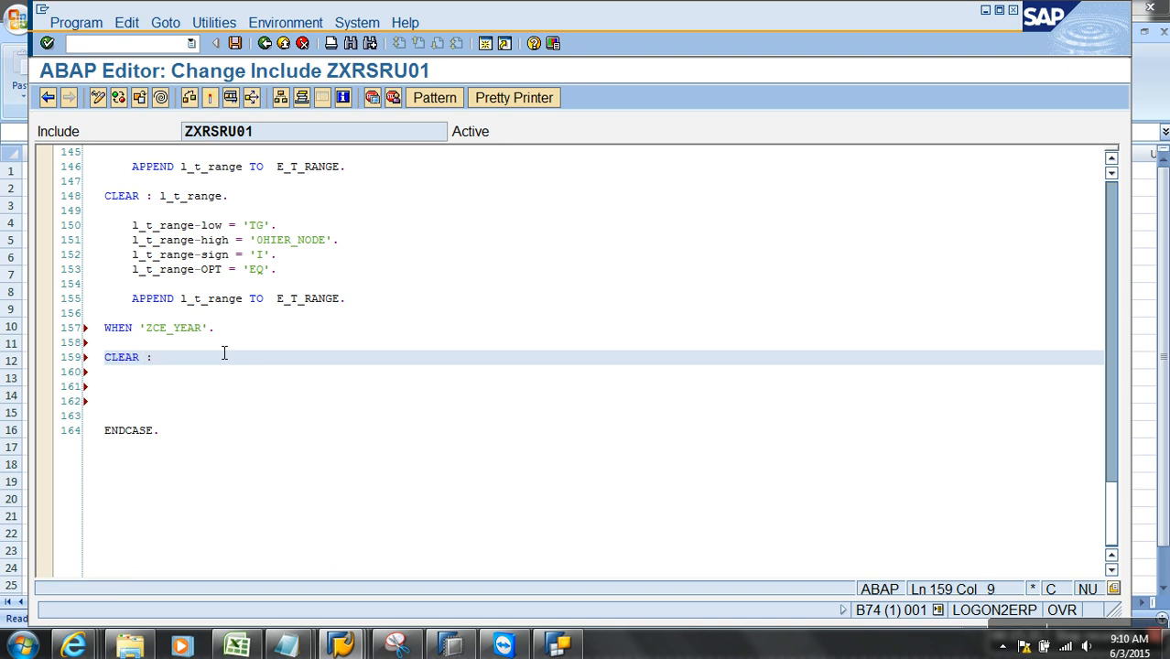
{"action": "type", "text": "l_t_range."}
{"action": "key", "text": "Return"}
{"action": "key", "text": "BackSpace"}
{"action": "key", "text": "Return"}
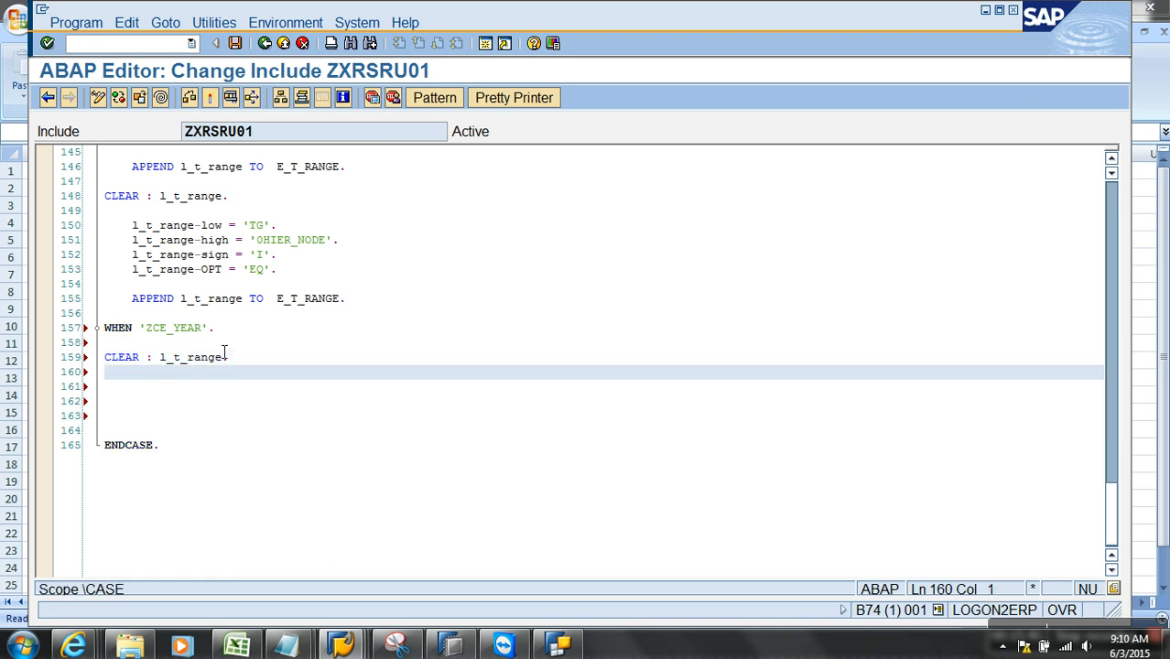
- Add the assignments l_t_range-sign = 'I'. and l_t_range-opt = 'EQ'. below the CLEAR statement of the ZCE_YEAR branch
{"action": "type", "text": "l_t_range-sig"}
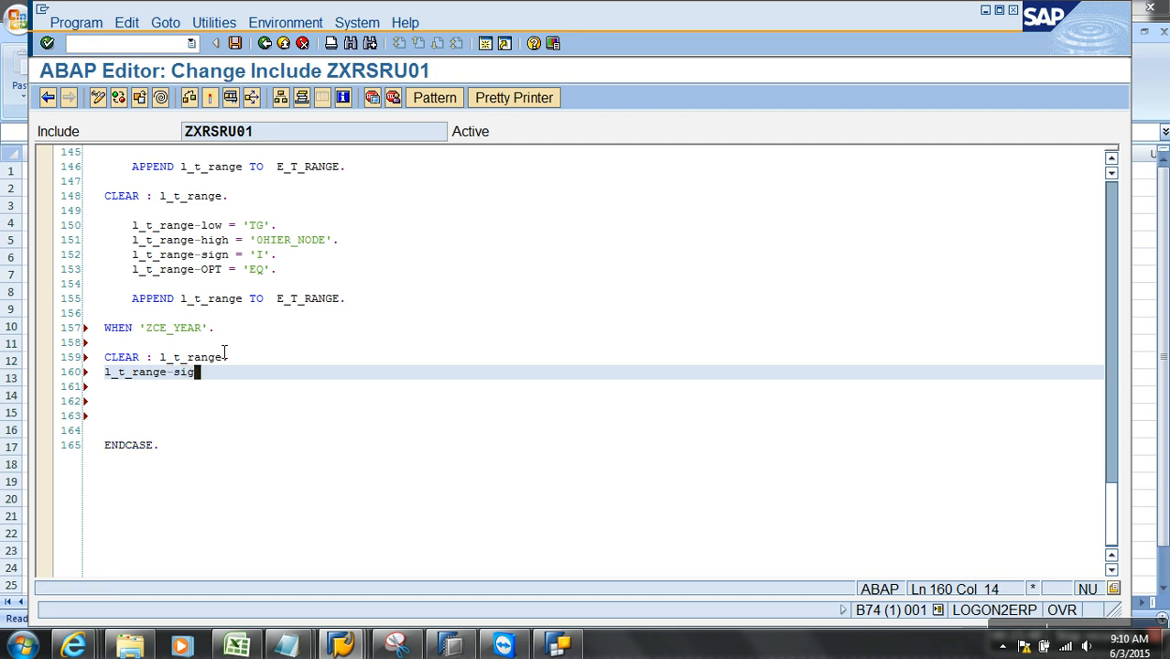
{"action": "type", "text": "n = 'I'."}
{"action": "key", "text": "Return"}
{"action": "type", "text": "l_t_range-"}
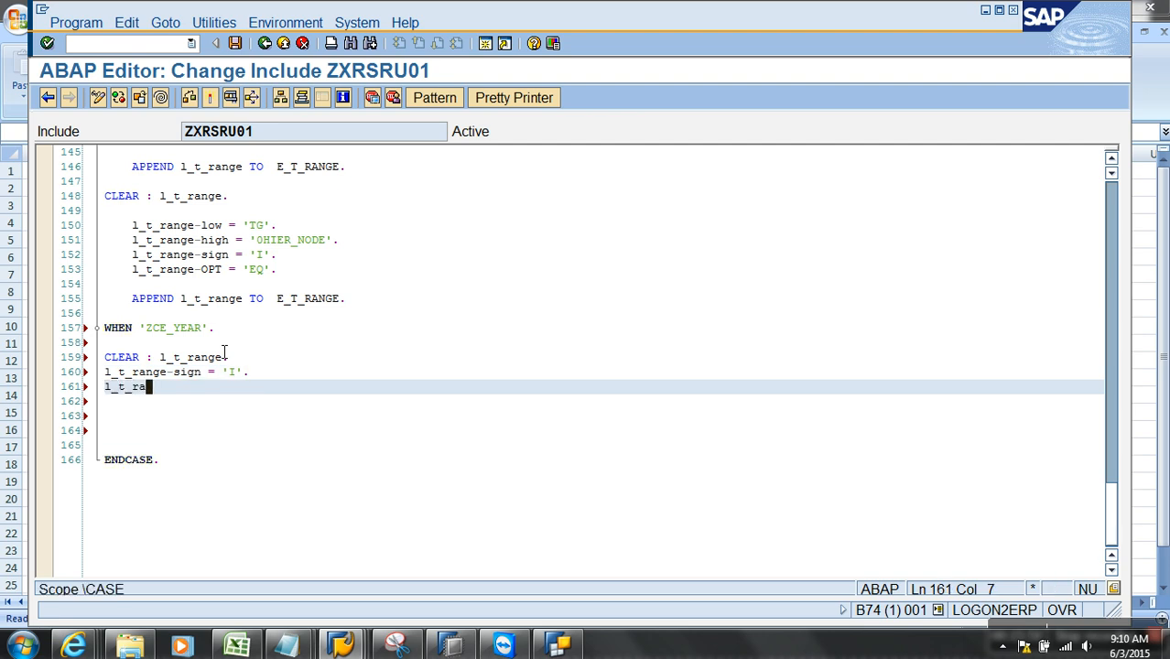
{"action": "type", "text": "opt ="}
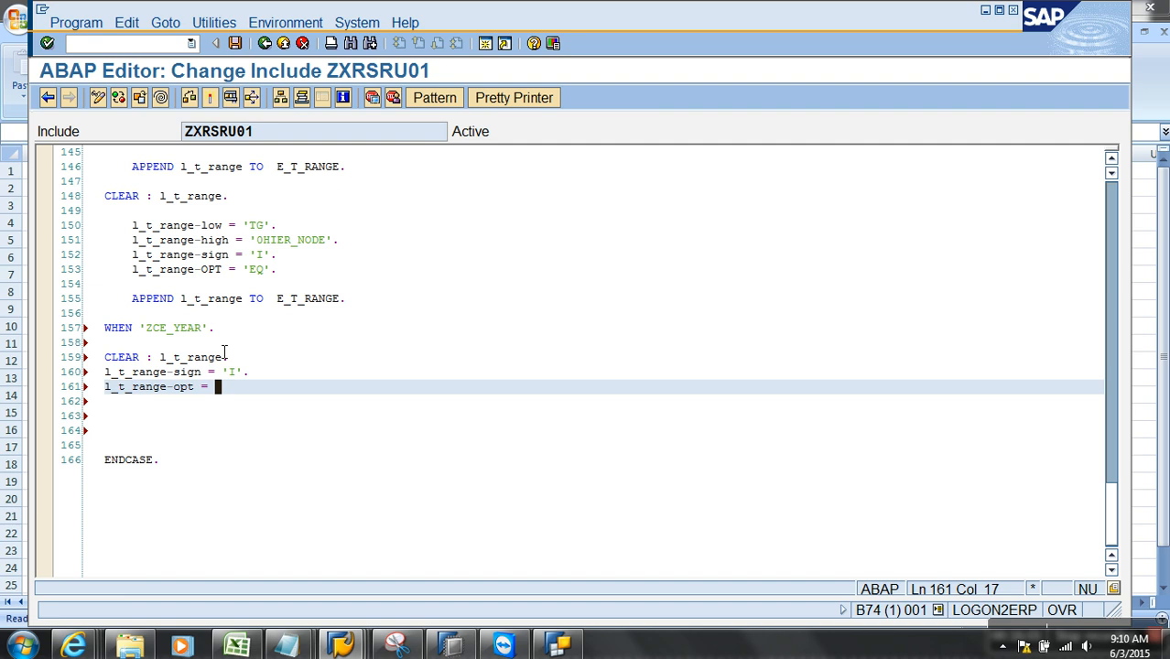
{"action": "type", "text": "'EQ'."}
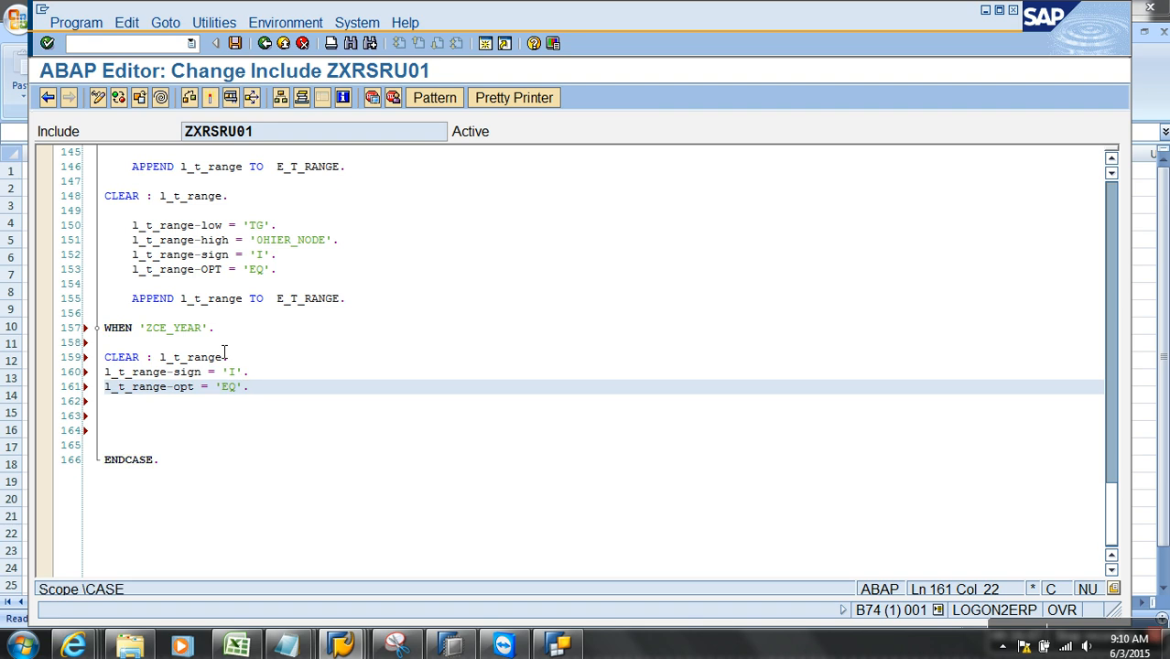
{"action": "key", "text": "Return"}
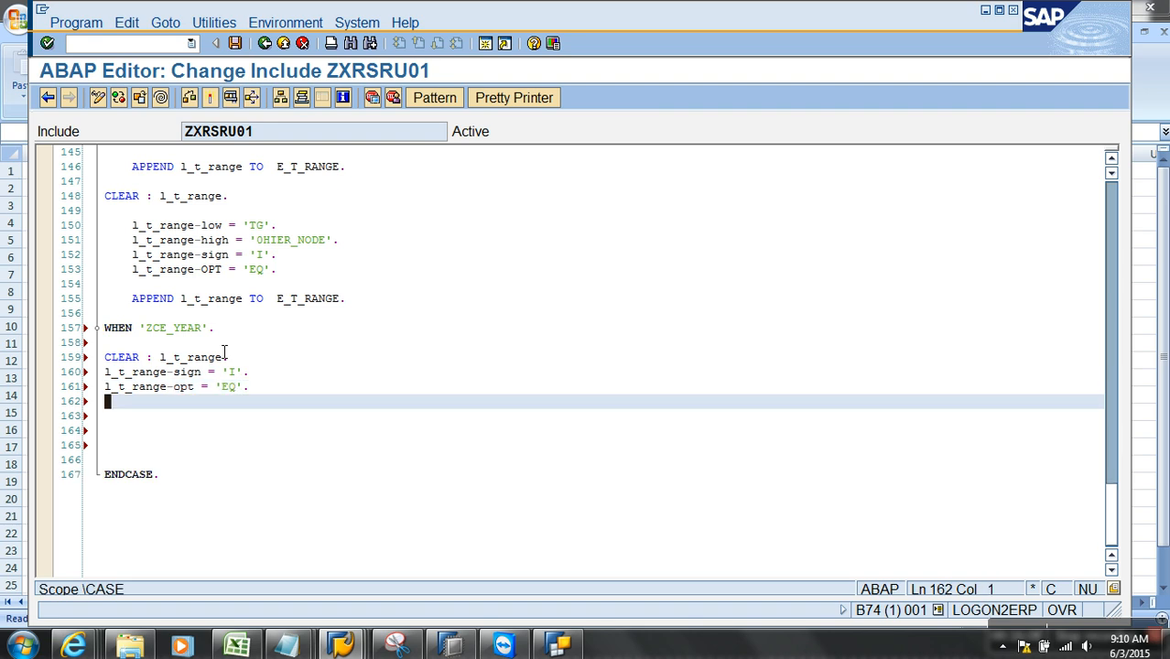
- Begin the l_t_range-low assignment on the line below the opt assignment
{"action": "type", "text": "l_t_range-"}
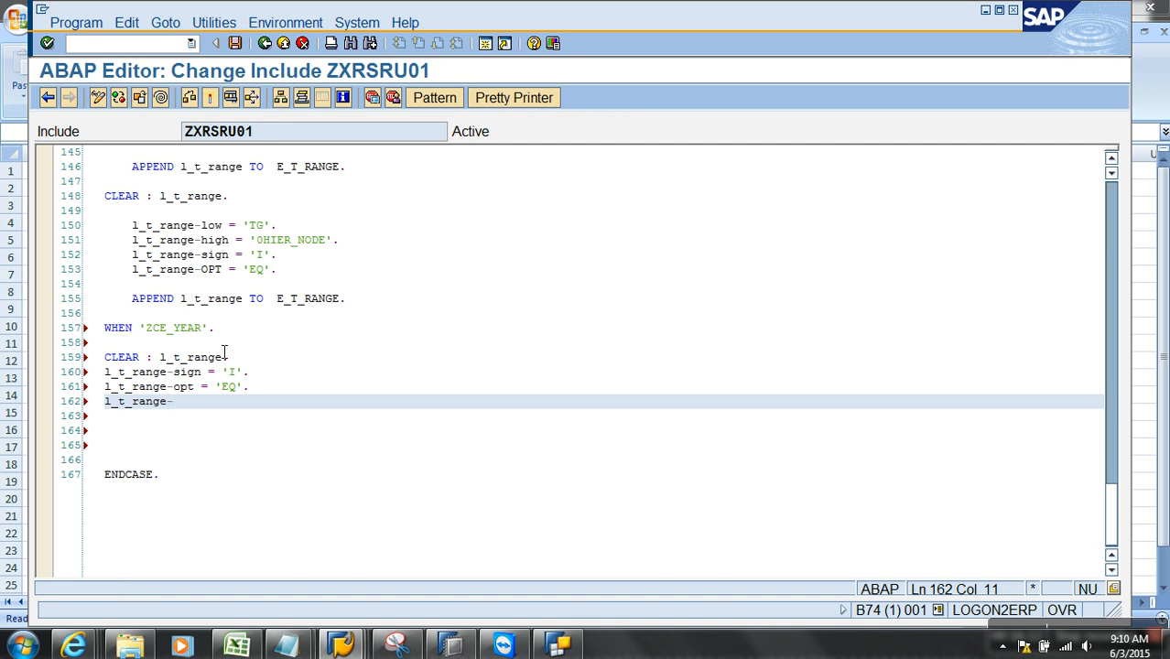
{"action": "type", "text": "low ="}
{"action": "type", "text": "s"}
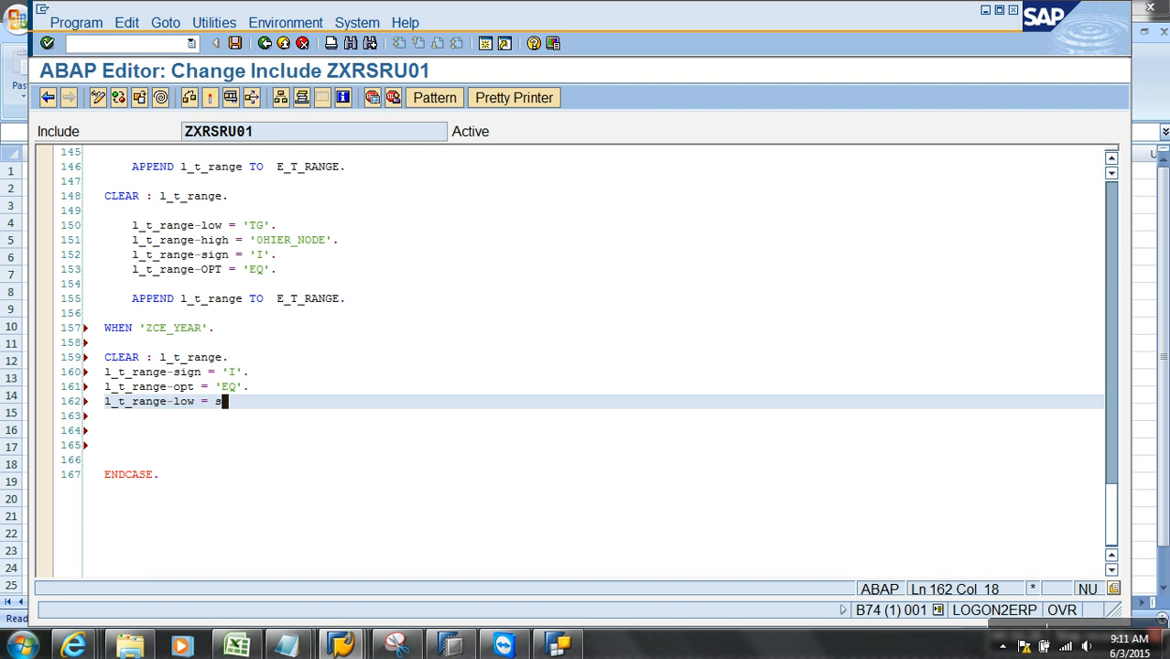
- In a blank Notepad document, write tab-separated y y y y m m d d with offsets 0 to 7 beneath, and highlight offsets 0 to 3
{"action": "left_click", "coordinate": [22, 645]}
{"action": "left_click", "coordinate": [63, 275]}
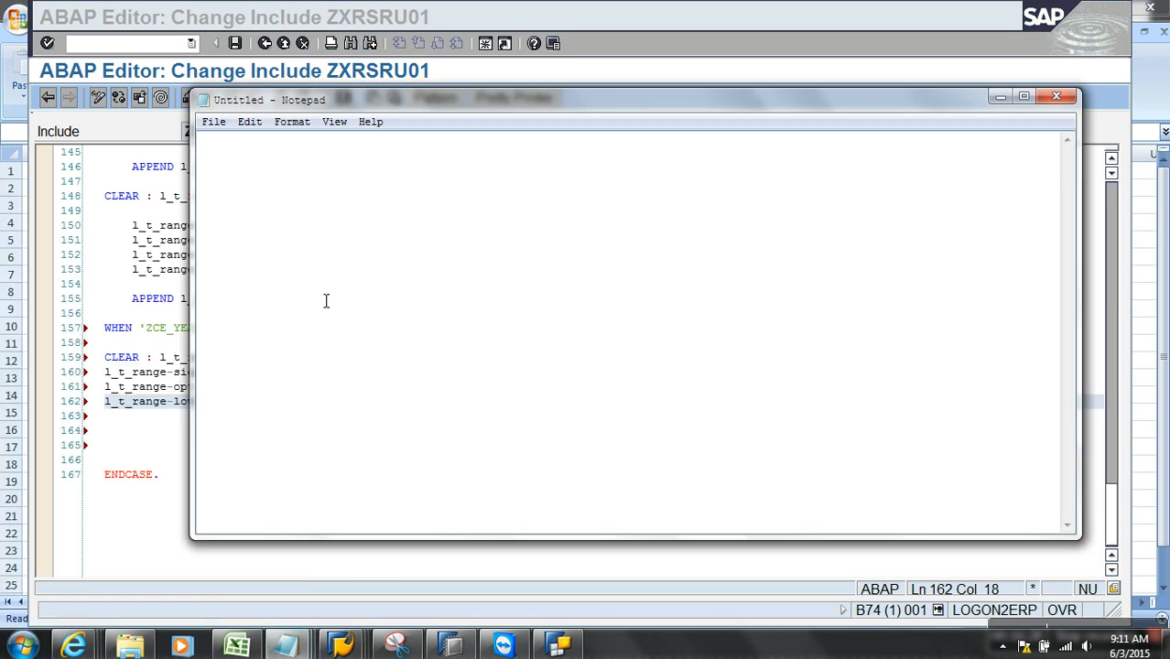
{"action": "type", "text": "y\ty\ty\ty\tm\tm\td\td"}
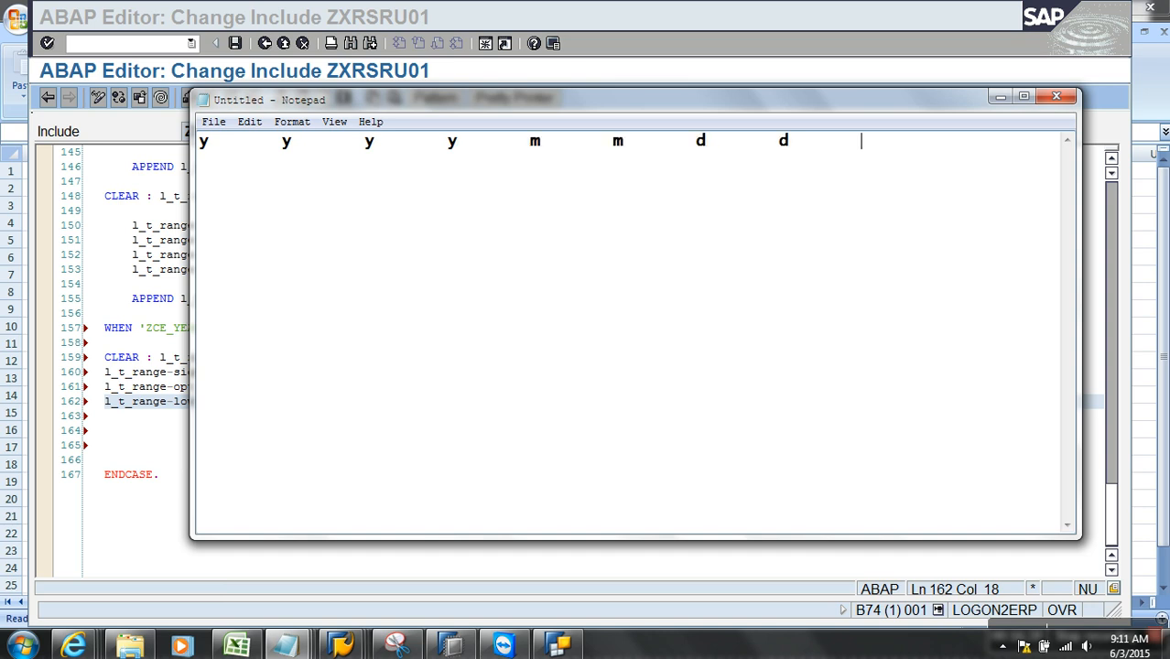
{"action": "key", "text": "Return"}
{"action": "type", "text": "0\t1\t2\t3\t4\t5\t6\t7"}
{"action": "key", "text": "Return"}
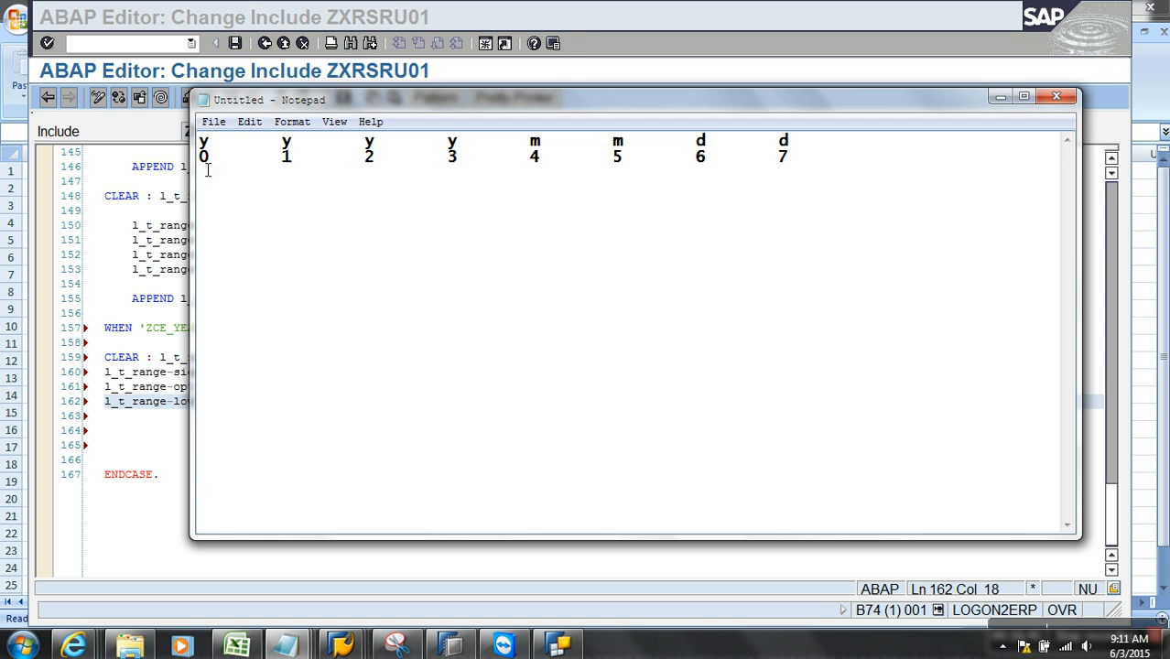
{"action": "left_click_drag", "start_coordinate": [208, 170], "coordinate": [465, 167]}
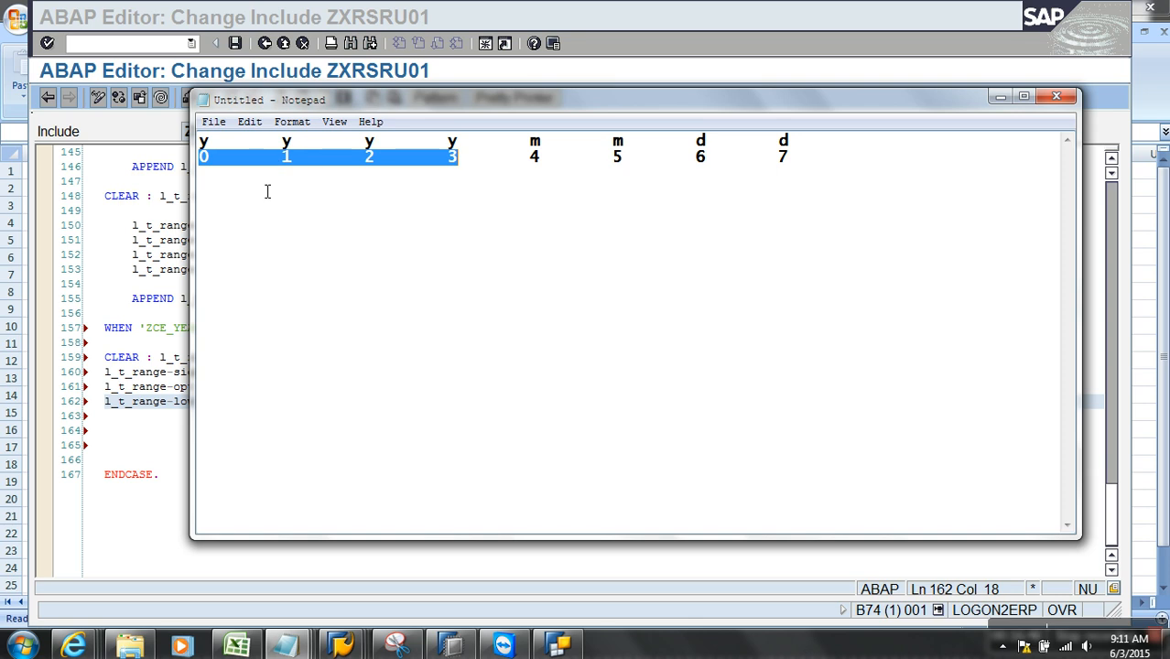
{"action": "left_click", "coordinate": [205, 170]}
{"action": "left_click_drag", "start_coordinate": [205, 169], "coordinate": [467, 167]}
- Return to the ABAP Editor and complete the low assignment as l_t_range-low = sy-datum+0(4)
{"action": "left_click", "coordinate": [193, 373]}
{"action": "left_click", "coordinate": [257, 412]}
{"action": "type", "text": "sy-dat"}
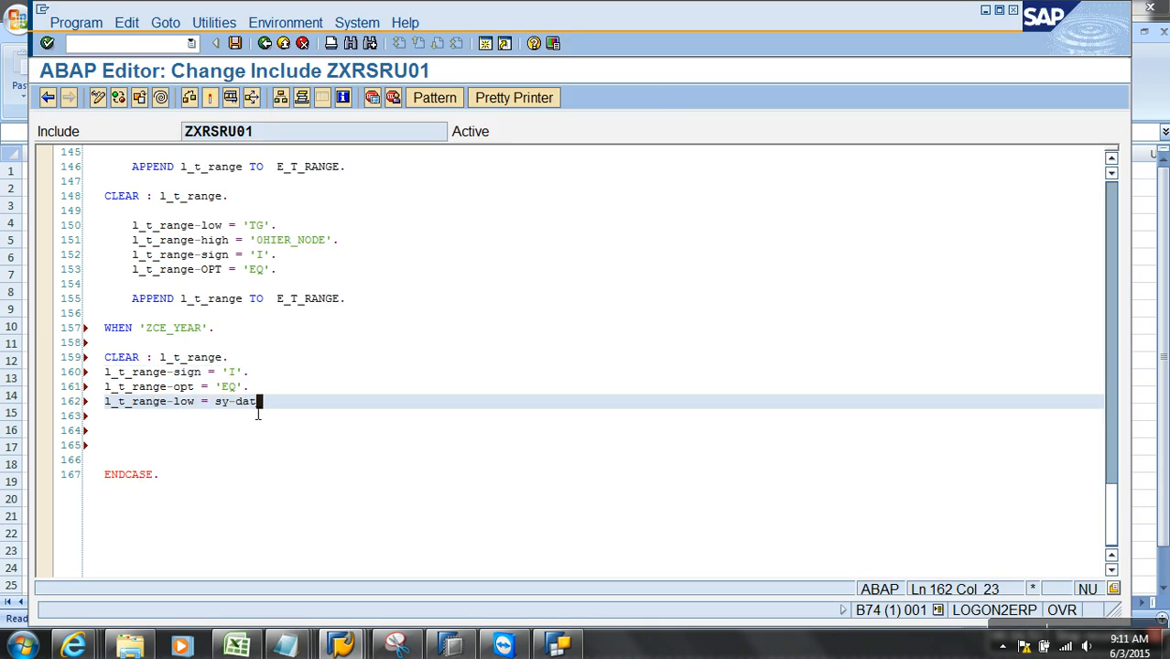
{"action": "type", "text": "um+0(4)."}
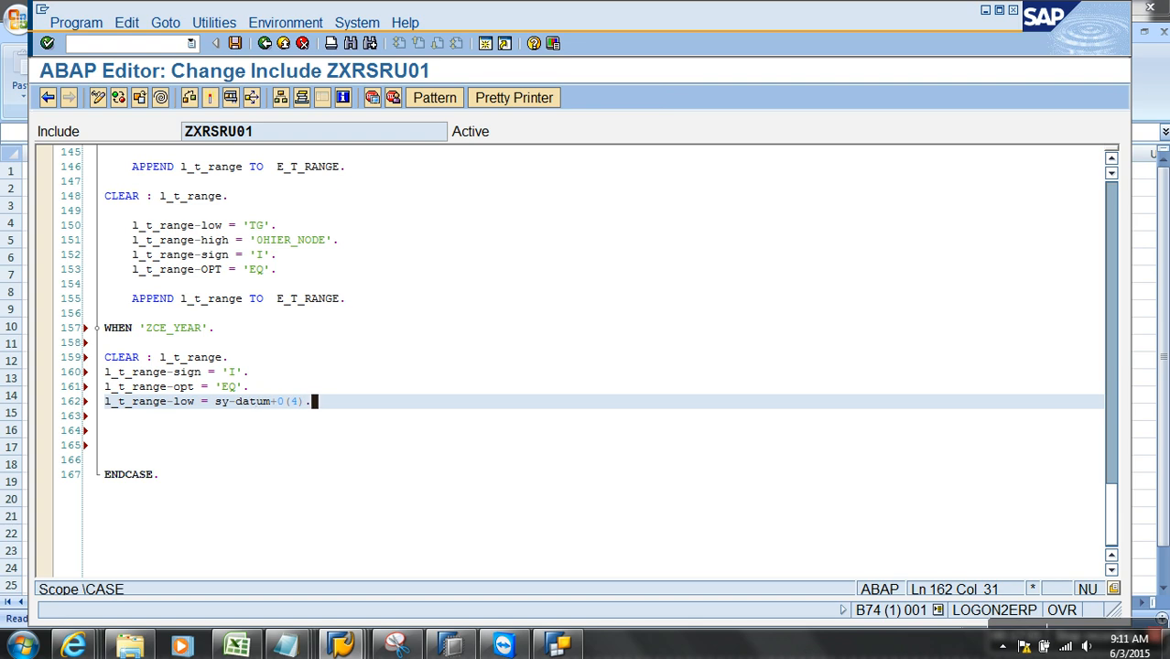
- Add the statement APPEND l_t_range to E_T_RANGE. after a blank line below the low assignment
{"action": "key", "text": "Return"}
{"action": "key", "text": "Return"}
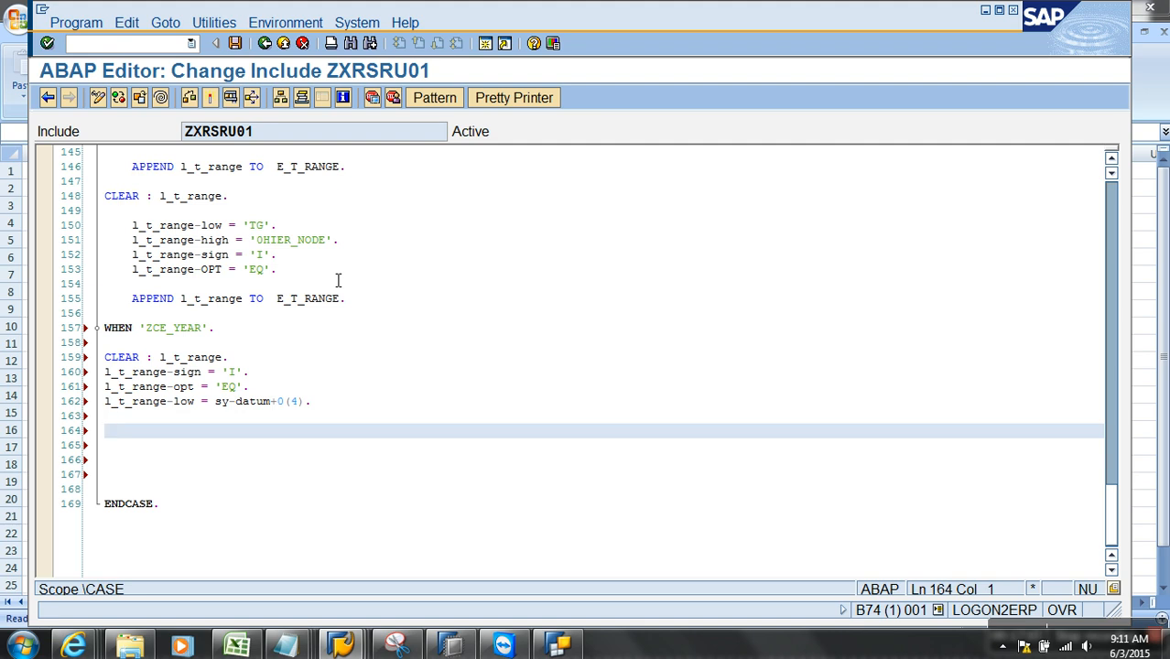
{"action": "type", "text": "APPE"}
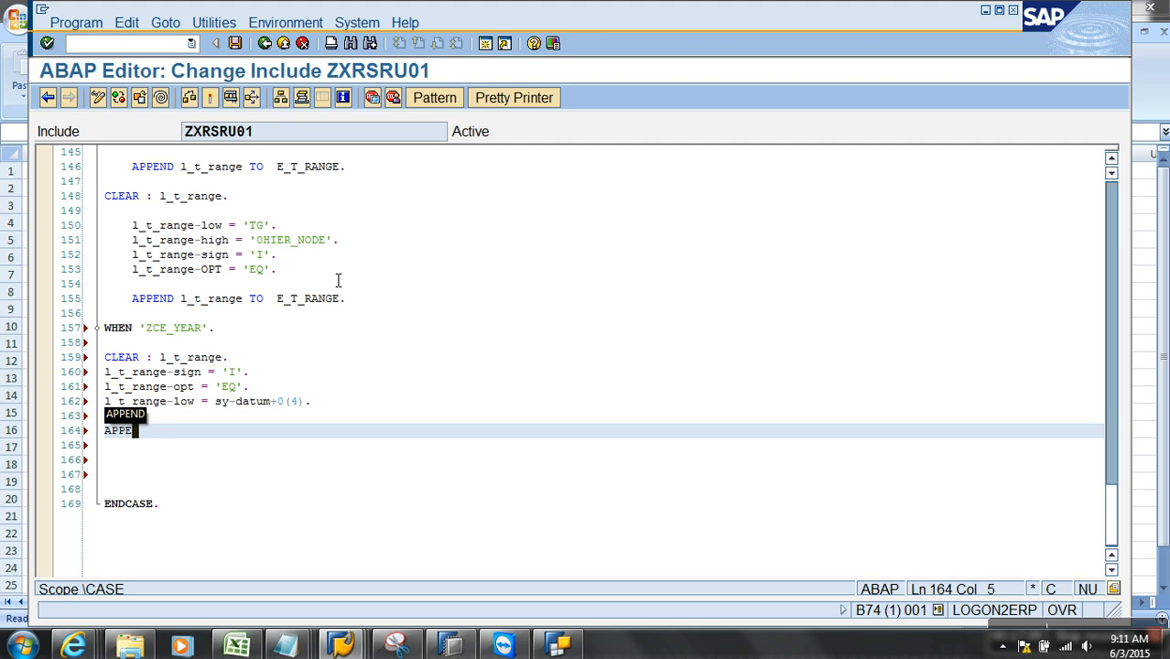
{"action": "type", "text": "ND l_t"}
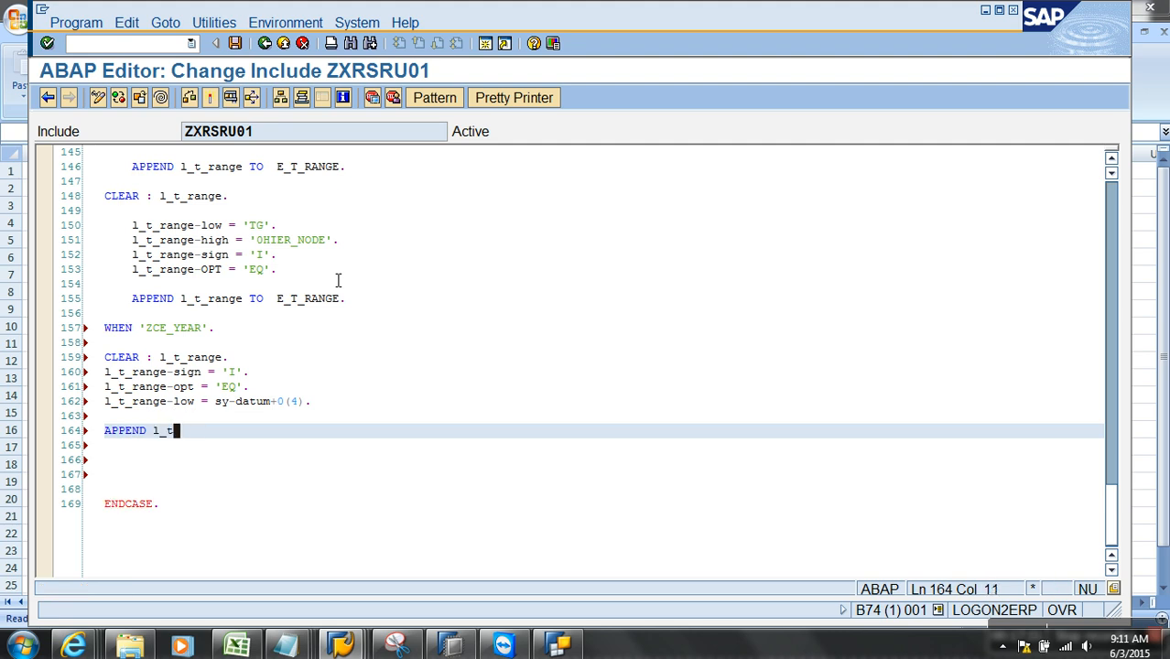
{"action": "type", "text": "_range to"}
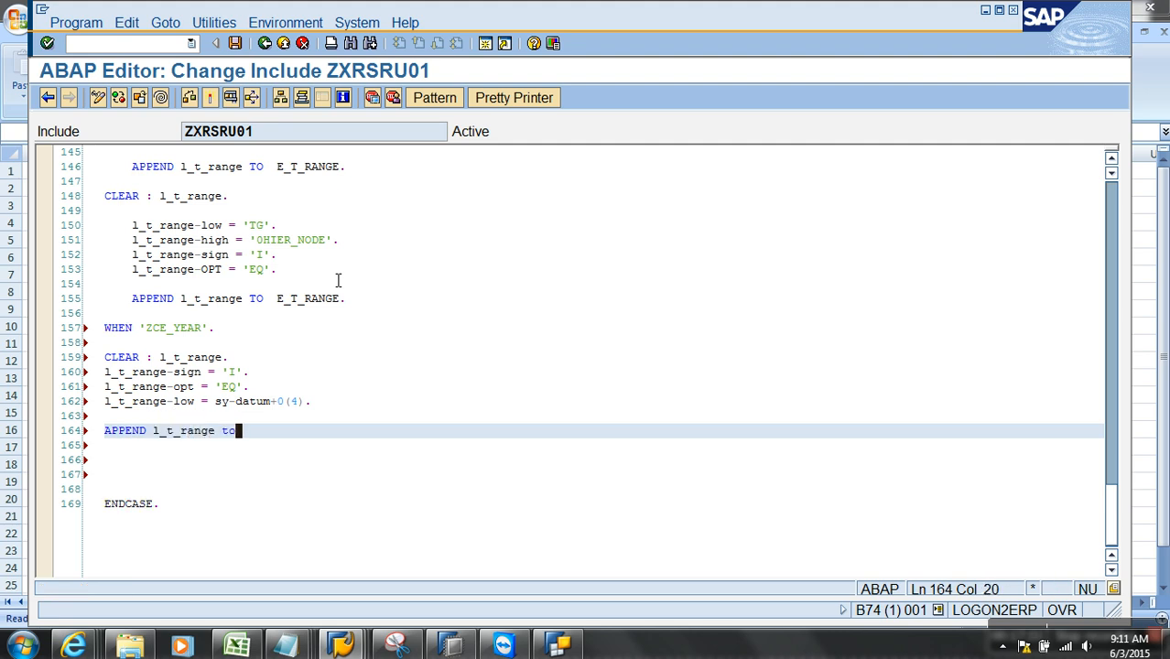
{"action": "key", "text": "Caps_Lock"}
{"action": "type", "text": "E_T_RAN"}
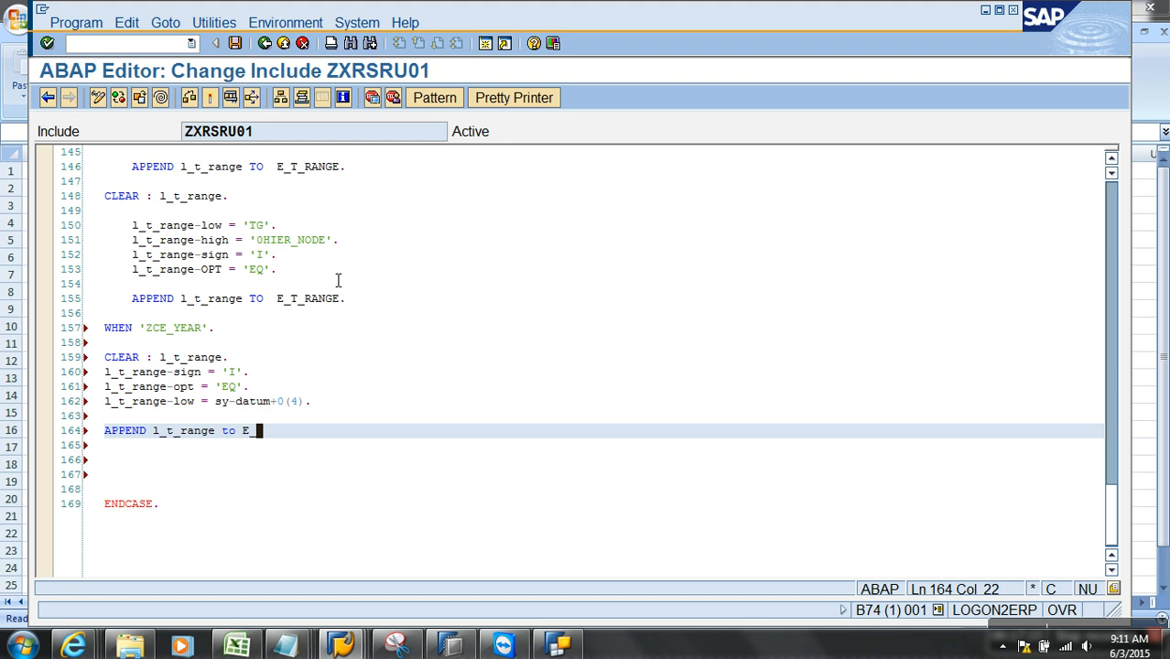
{"action": "type", "text": "GE."}
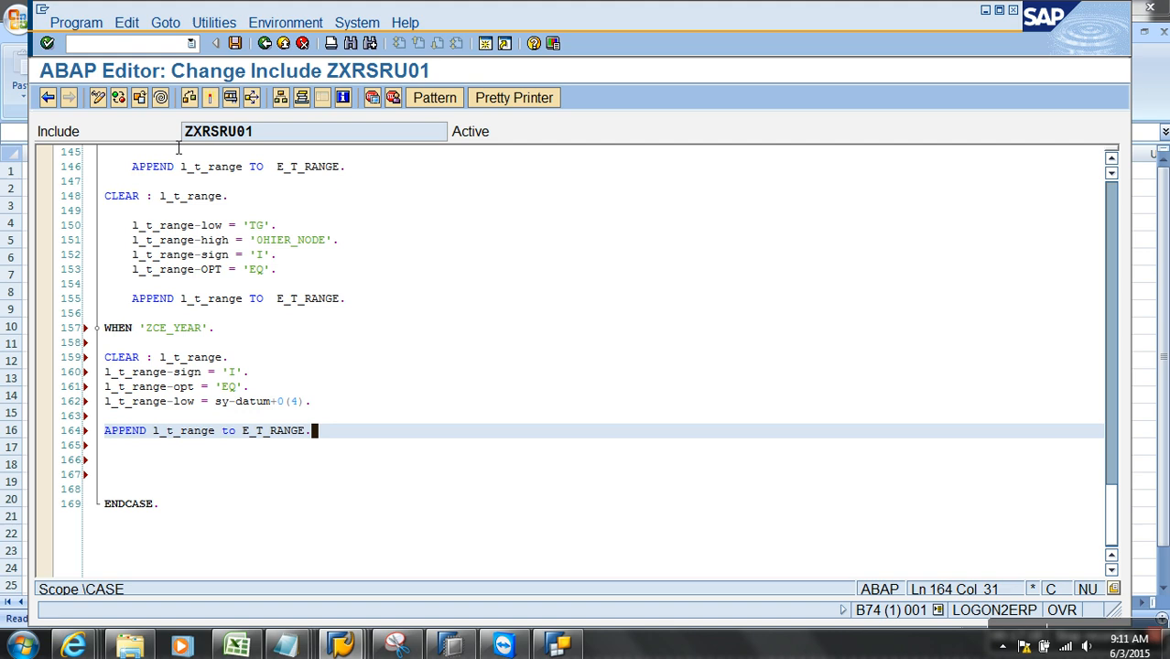
- Check the syntax of include ZXRSRU01, activate it, and go back to the function exit EXIT_SAPLRRS0_001
{"action": "left_click", "coordinate": [190, 99]}
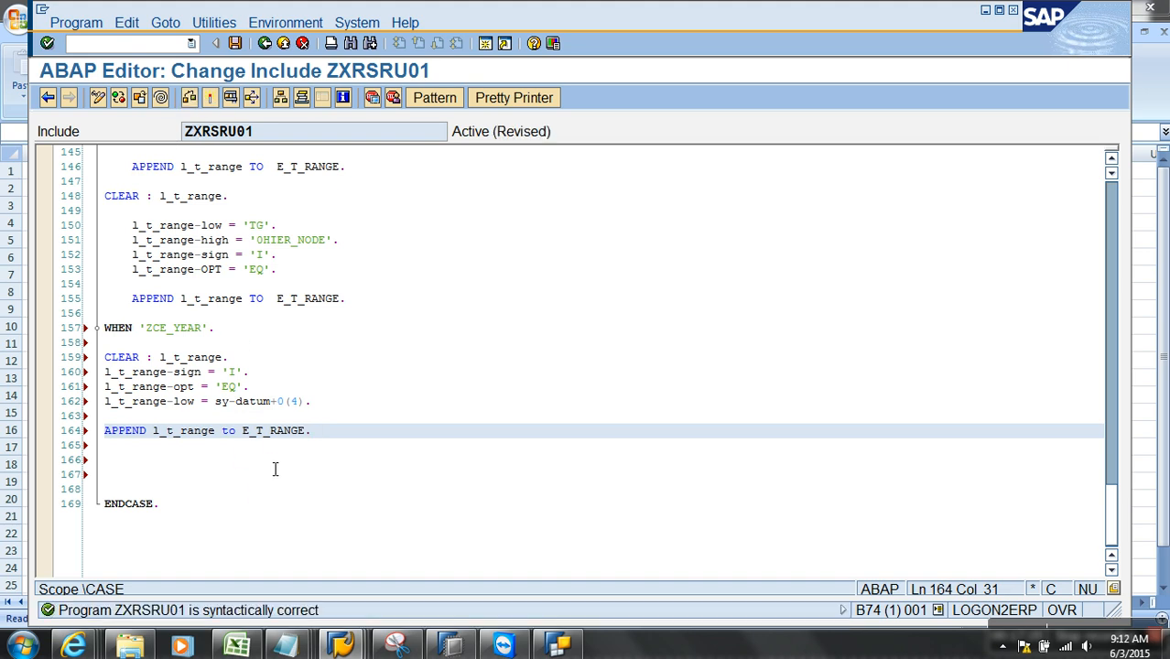
{"action": "left_click", "coordinate": [211, 99]}
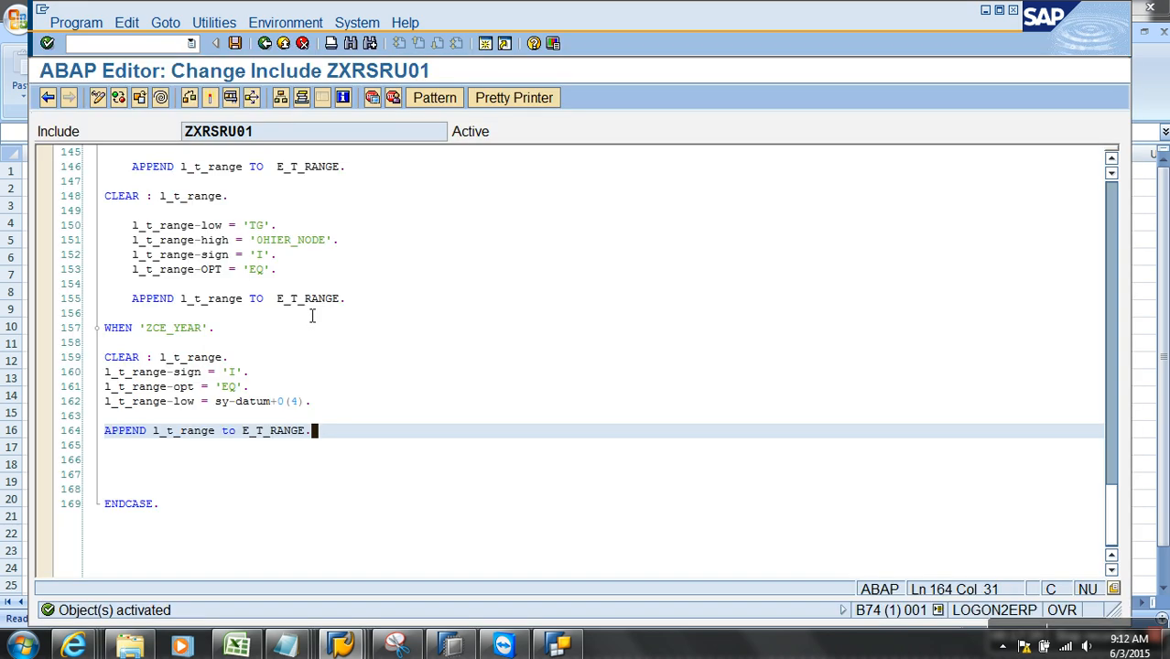
{"action": "left_click", "coordinate": [264, 45]}
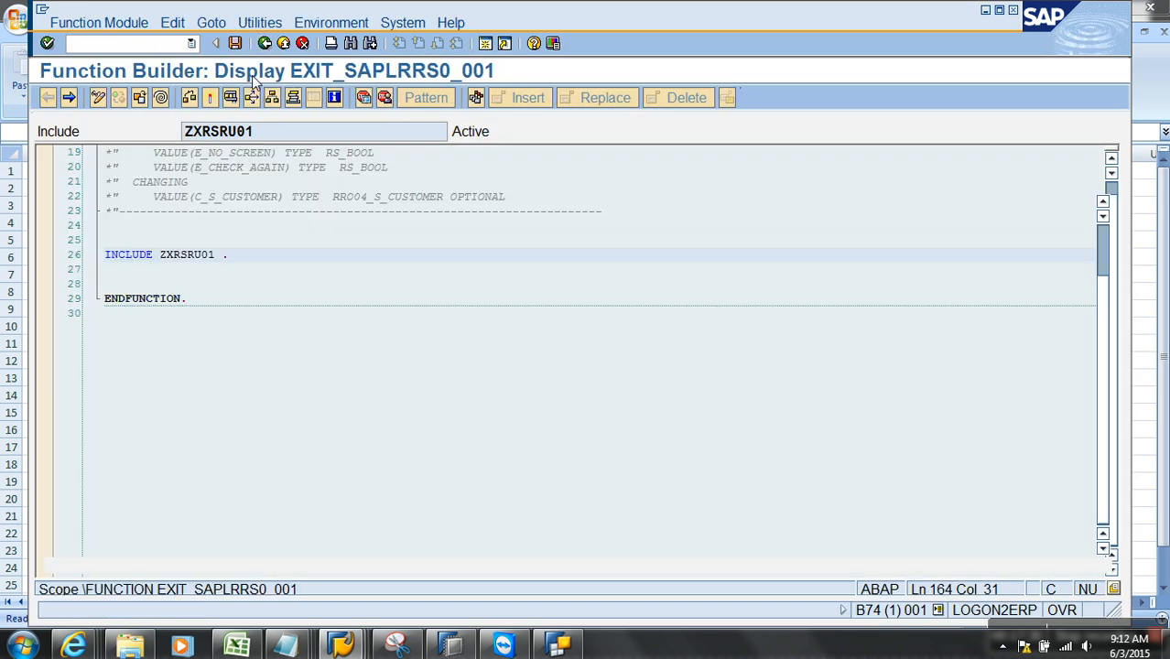
- Go back to project YBW_VAR5, activate it, and return to the initial screen of Project Management of SAP Enhancements
{"action": "left_click", "coordinate": [264, 45]}
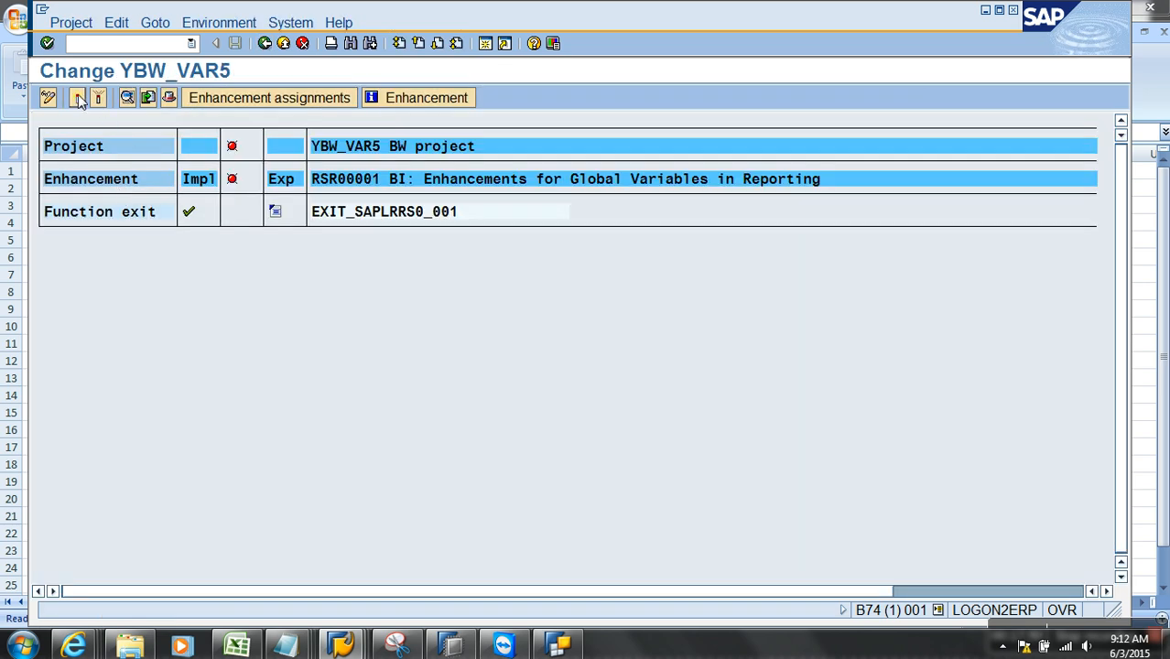
{"action": "left_click", "coordinate": [77, 97]}
{"action": "left_click", "coordinate": [265, 43]}
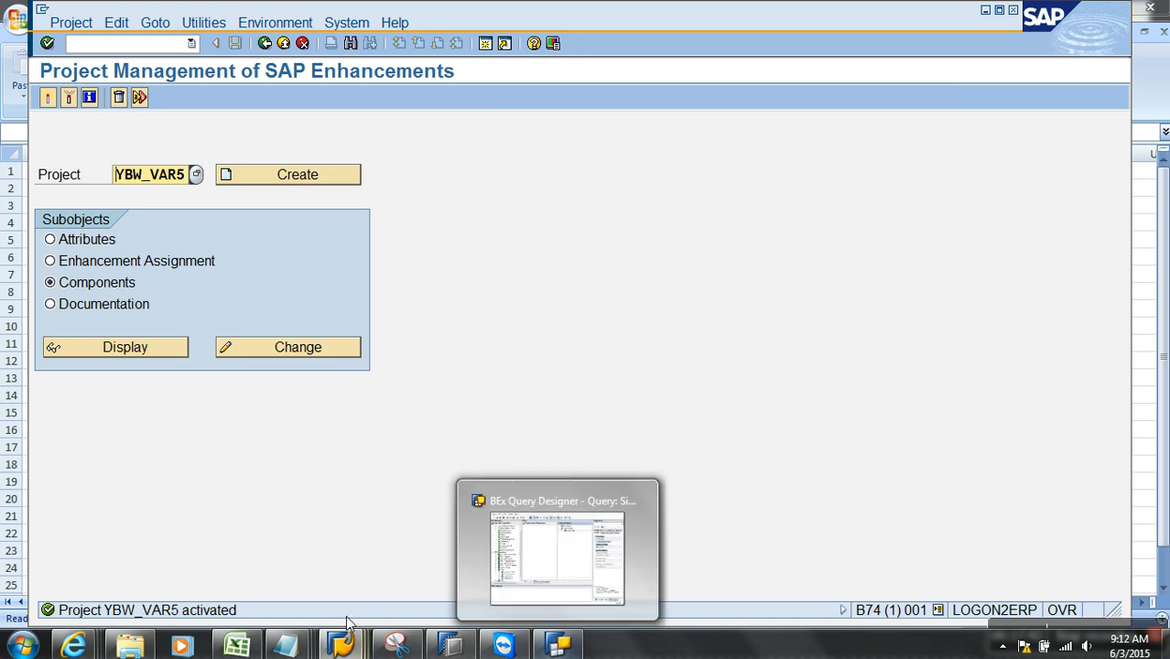
{"action": "mouse_move", "coordinate": [348, 648]}
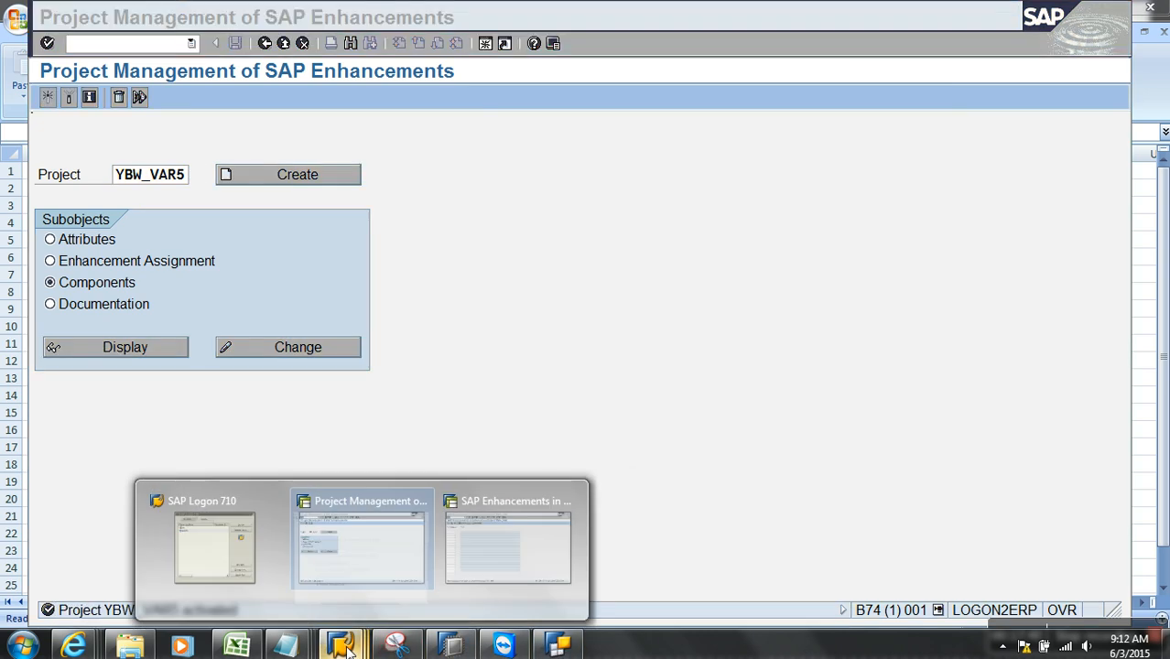
- In the second SAP session, open the Query Monitor (RSRT) and enter the query ZAW_S01/ZAW_S01_B_Q0001
{"action": "left_click", "coordinate": [536, 560]}
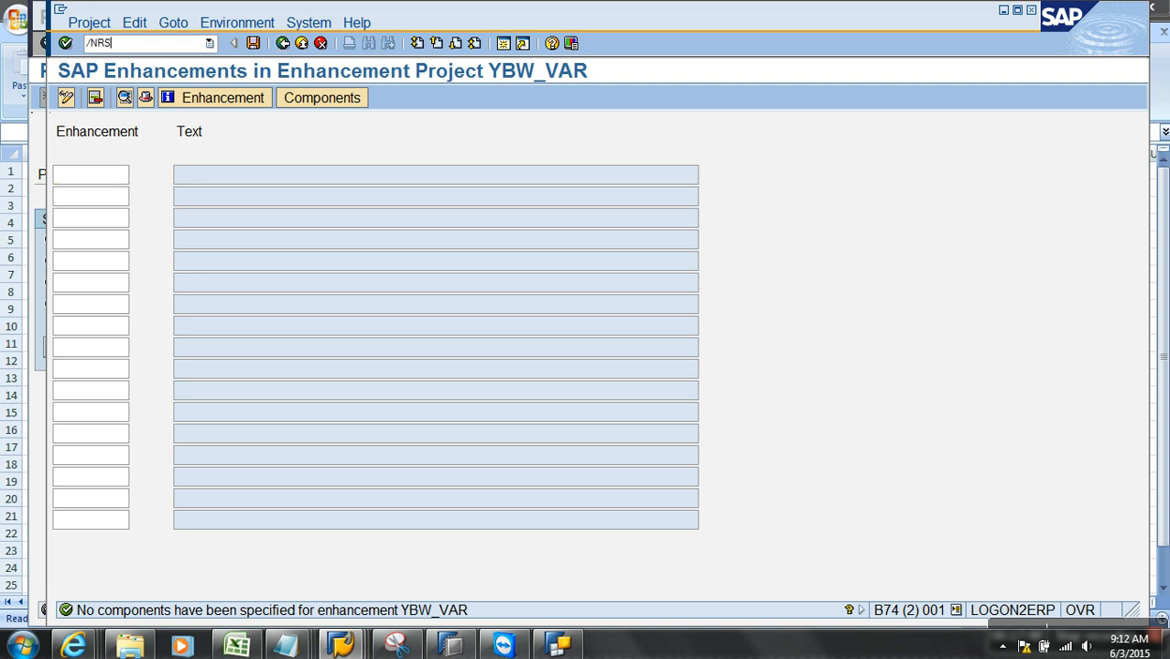
{"action": "key", "text": "Return"}
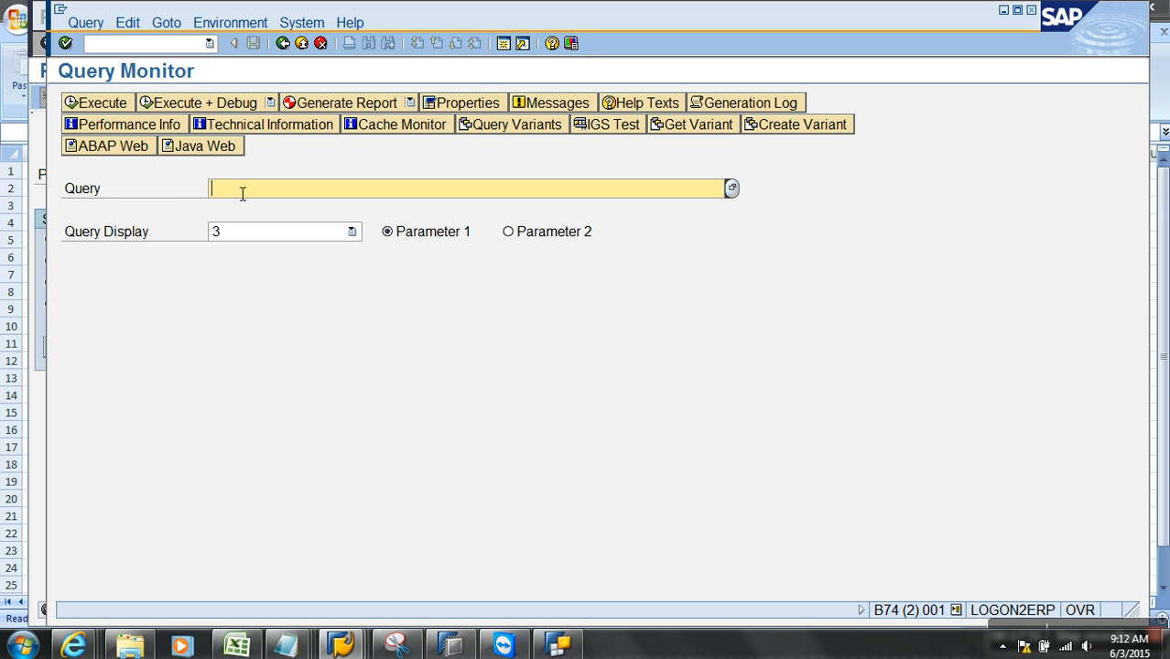
{"action": "left_click", "coordinate": [245, 192]}
{"action": "left_click", "coordinate": [249, 196]}
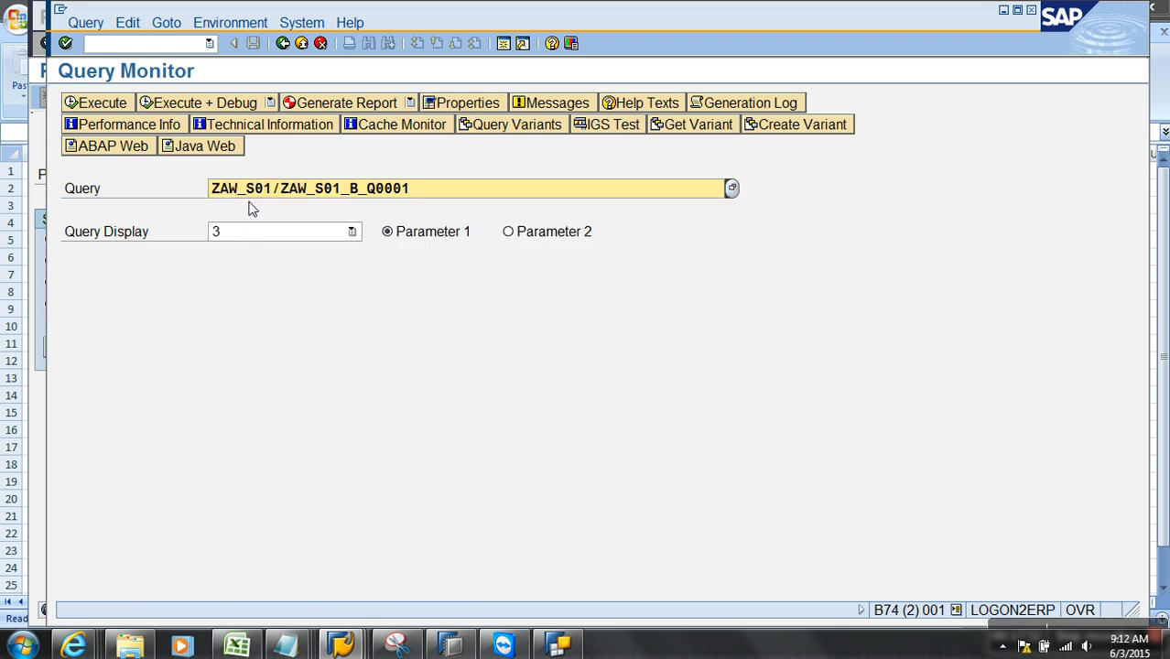
- Run the query with its display set to HTML, then return to the initial Query Monitor screen
{"action": "left_click", "coordinate": [266, 236]}
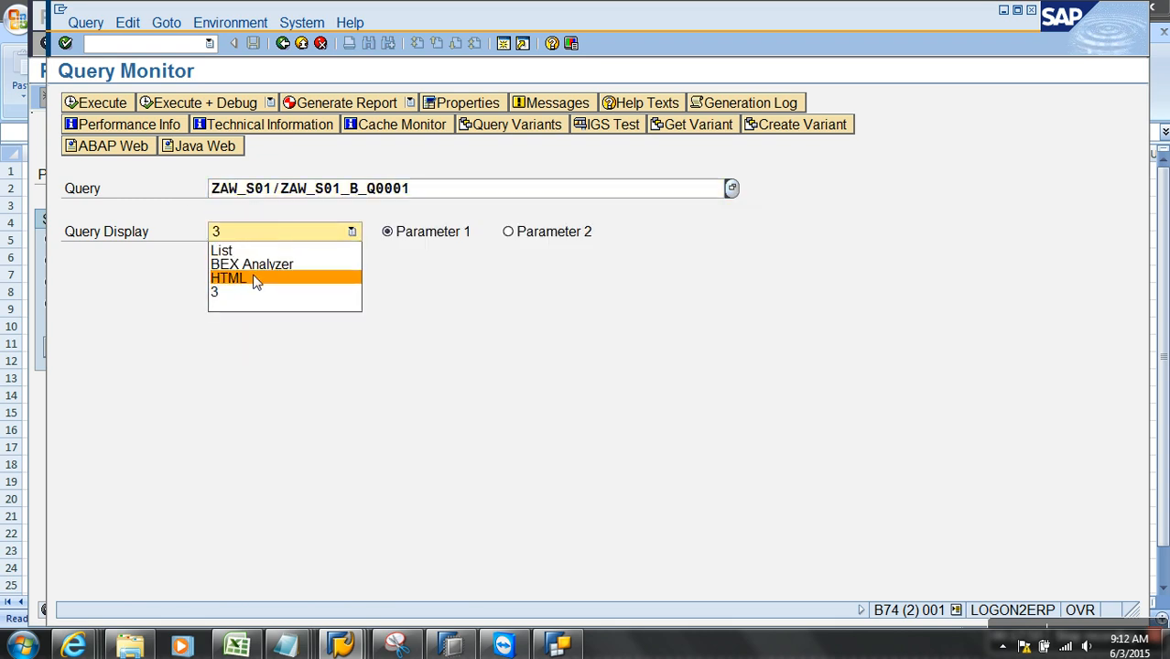
{"action": "left_click", "coordinate": [258, 278]}
{"action": "left_click", "coordinate": [101, 105]}
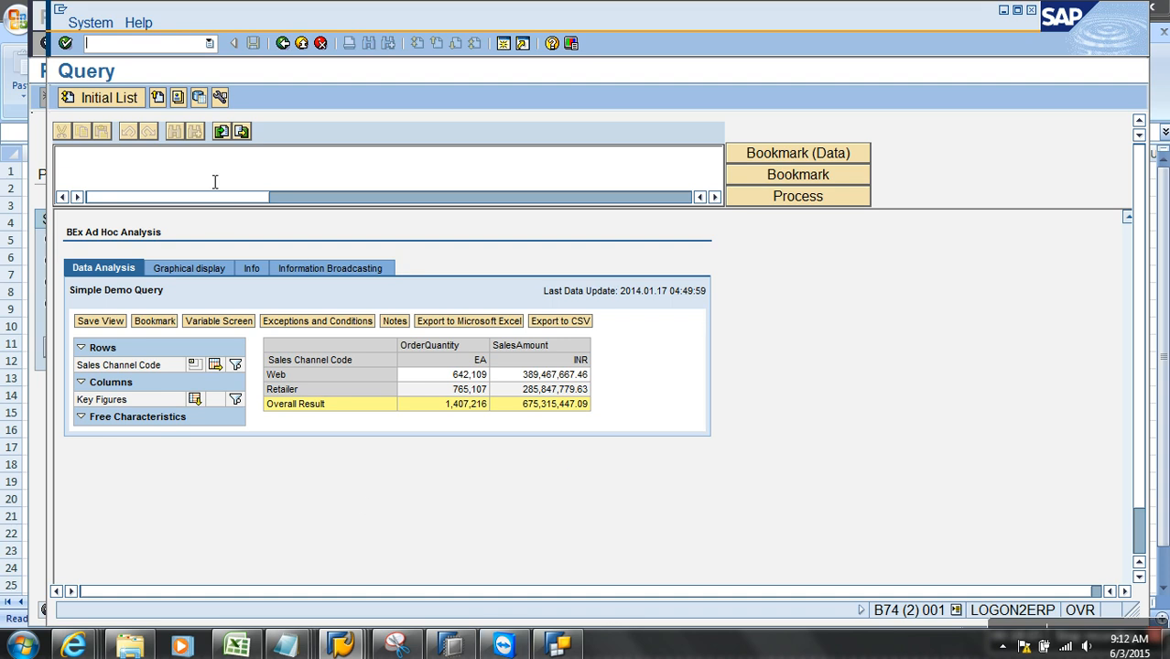
{"action": "left_click", "coordinate": [301, 43]}
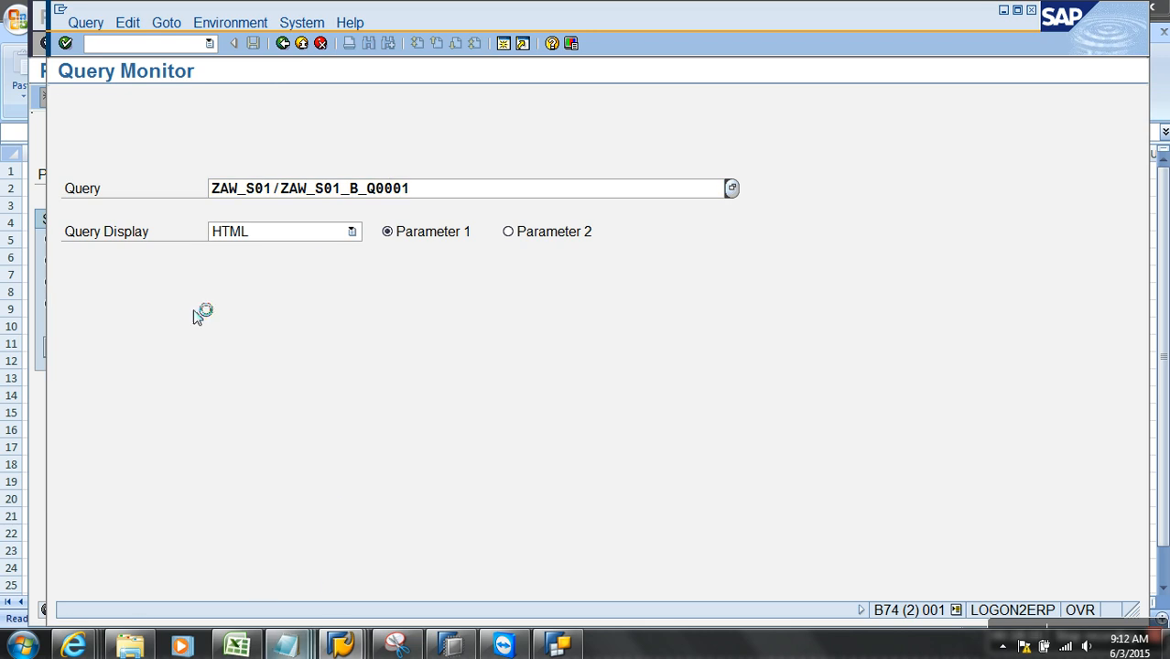
- Log off from SAP by ending both open sessions, starting with the Project Management session
{"action": "left_click", "coordinate": [41, 13]}
{"action": "left_click", "coordinate": [129, 45]}
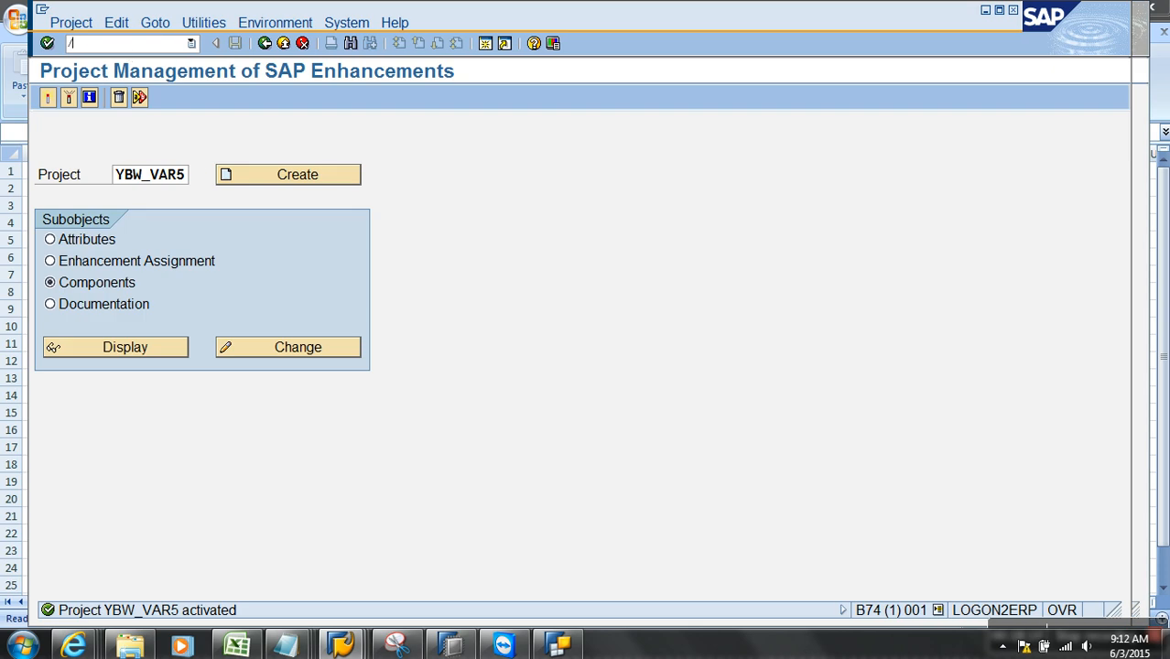
{"action": "type", "text": "/NE"}
{"action": "key", "text": "Return"}
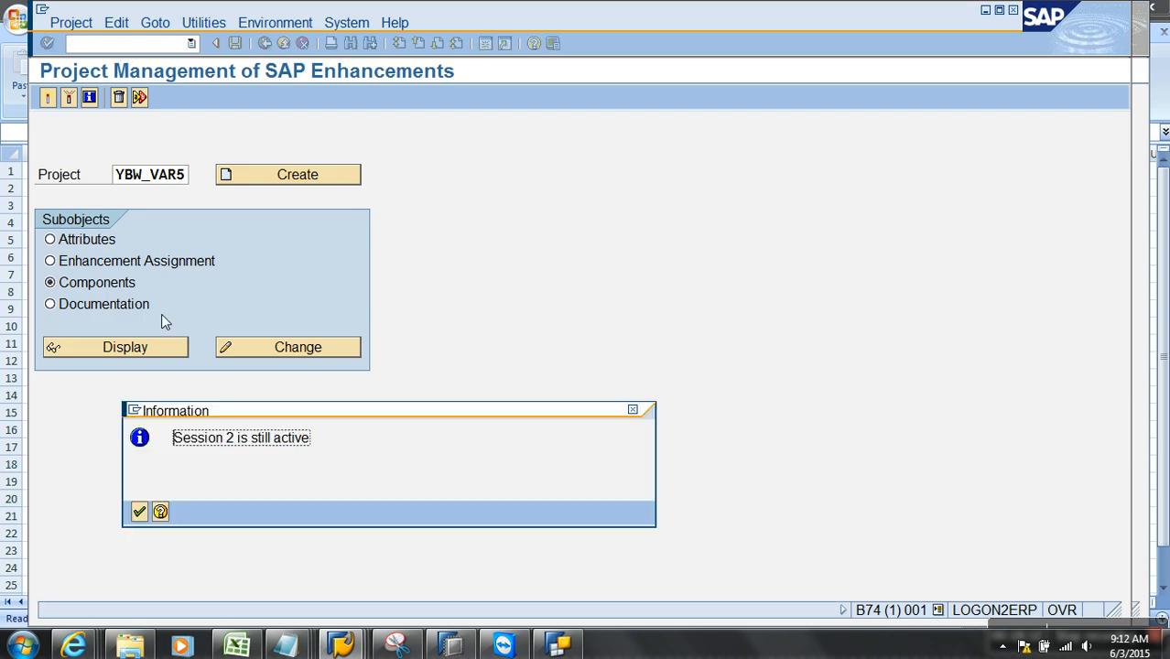
{"action": "left_click", "coordinate": [141, 510]}
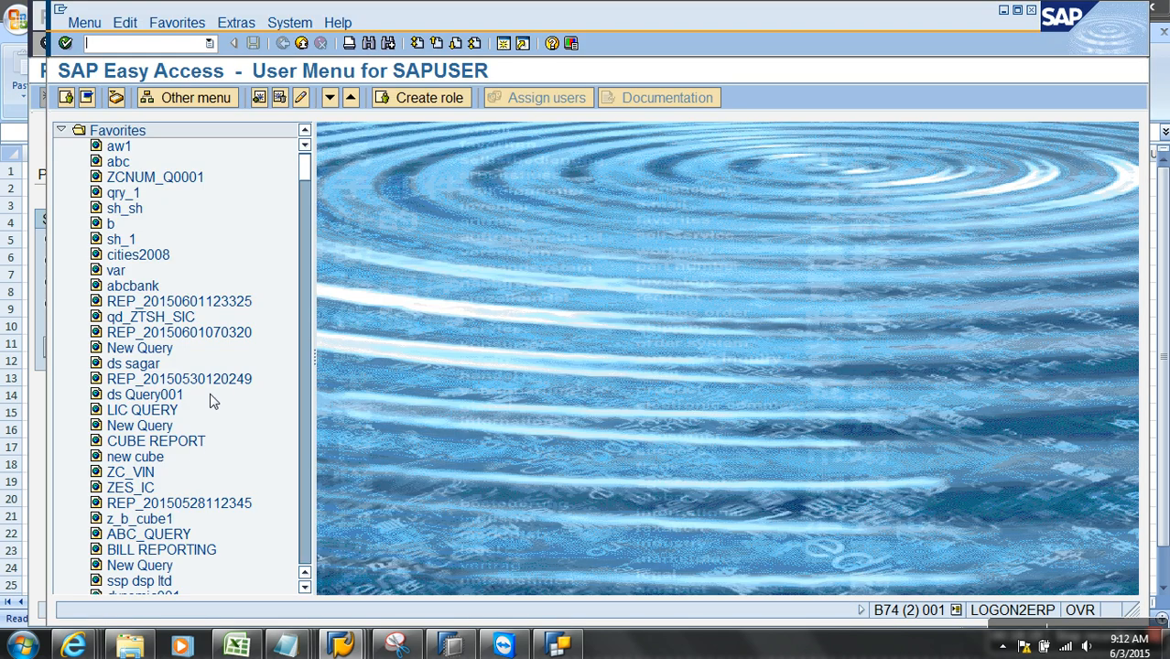
{"action": "type", "text": "/NE"}
{"action": "key", "text": "Return"}
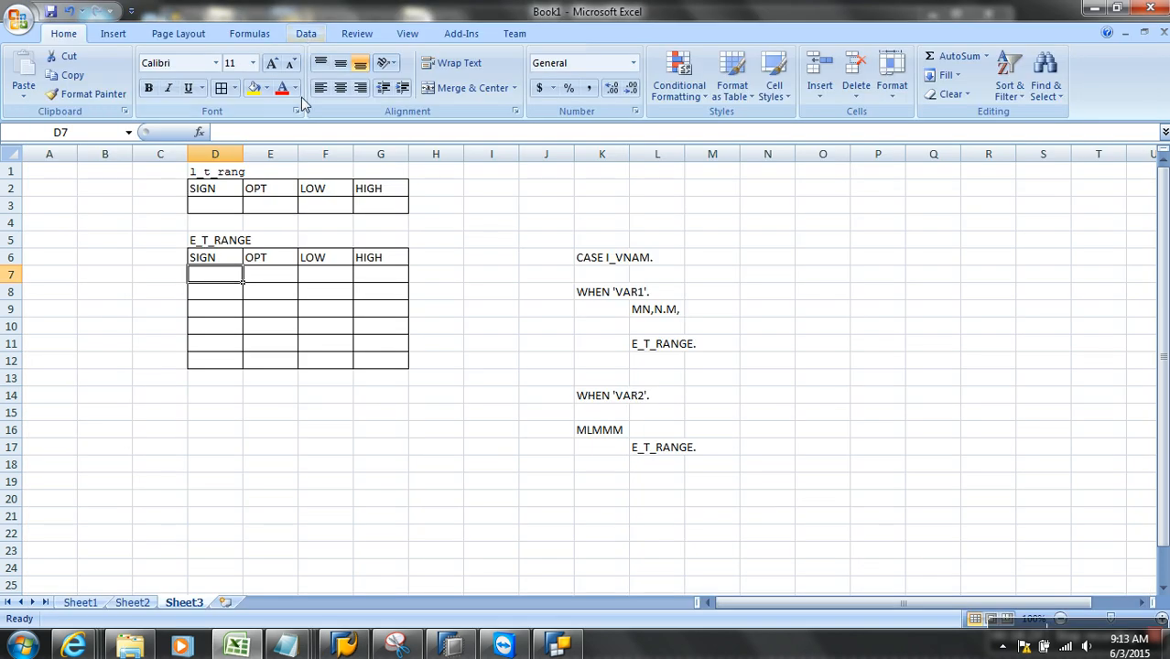
- Log on to sap bw again with the account password, continuing without ending any other logons in the system
{"action": "left_click", "coordinate": [714, 95]}
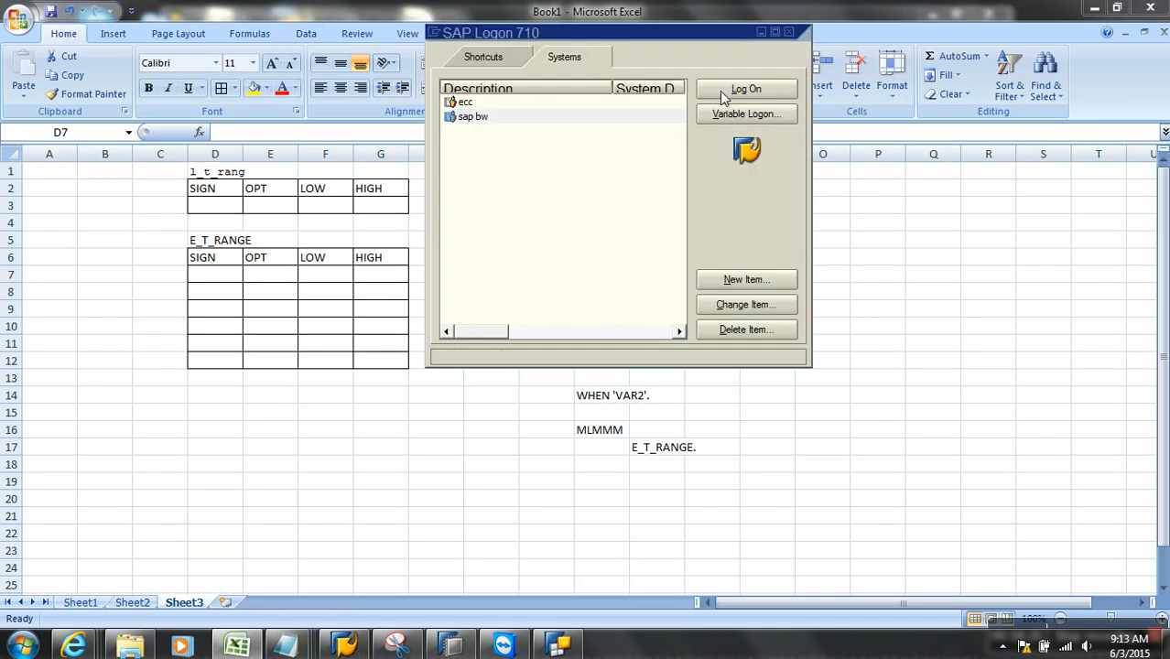
{"action": "left_click", "coordinate": [288, 196]}
{"action": "left_click", "coordinate": [293, 201]}
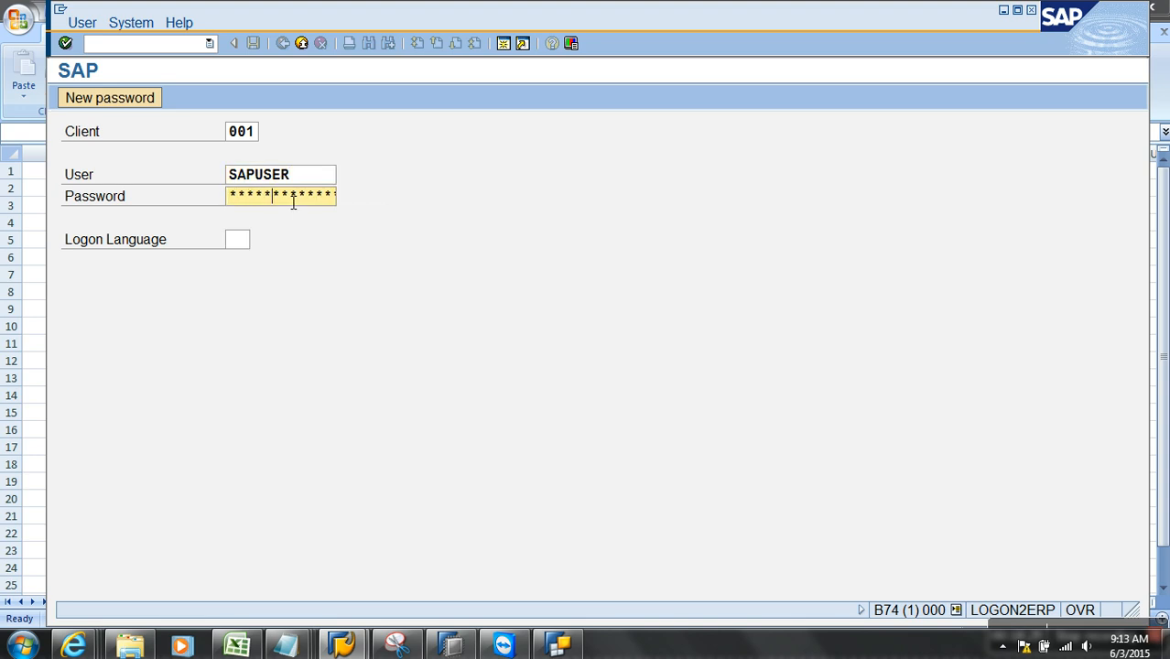
{"action": "key", "text": "Return"}
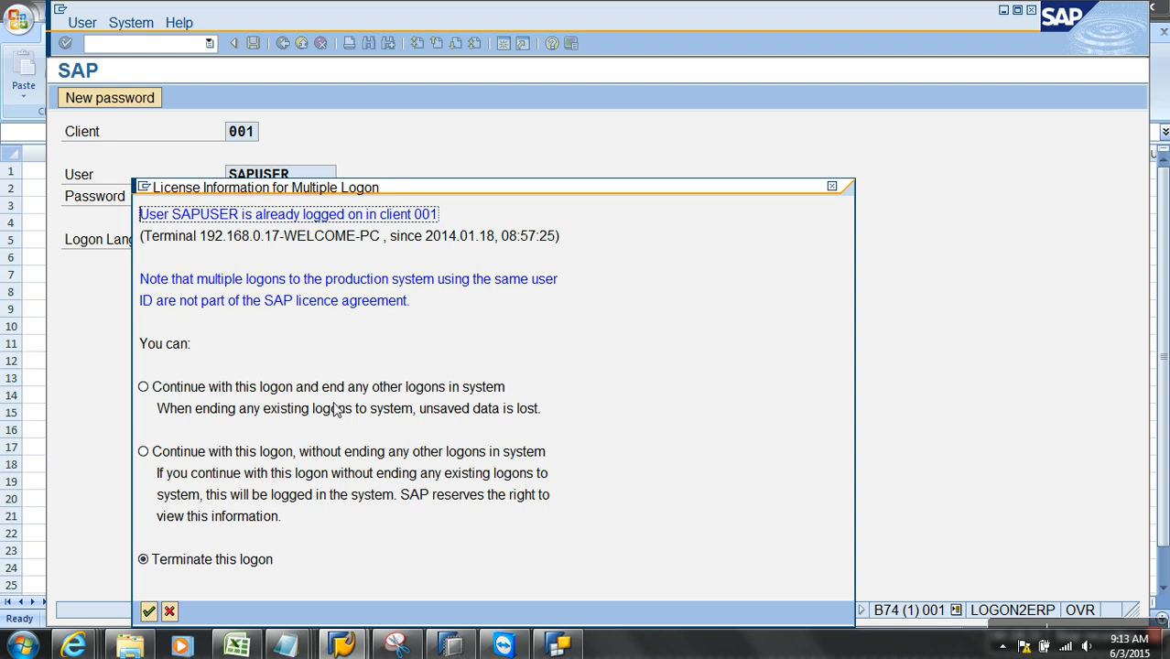
{"action": "left_click", "coordinate": [295, 452]}
{"action": "key", "text": "Return"}
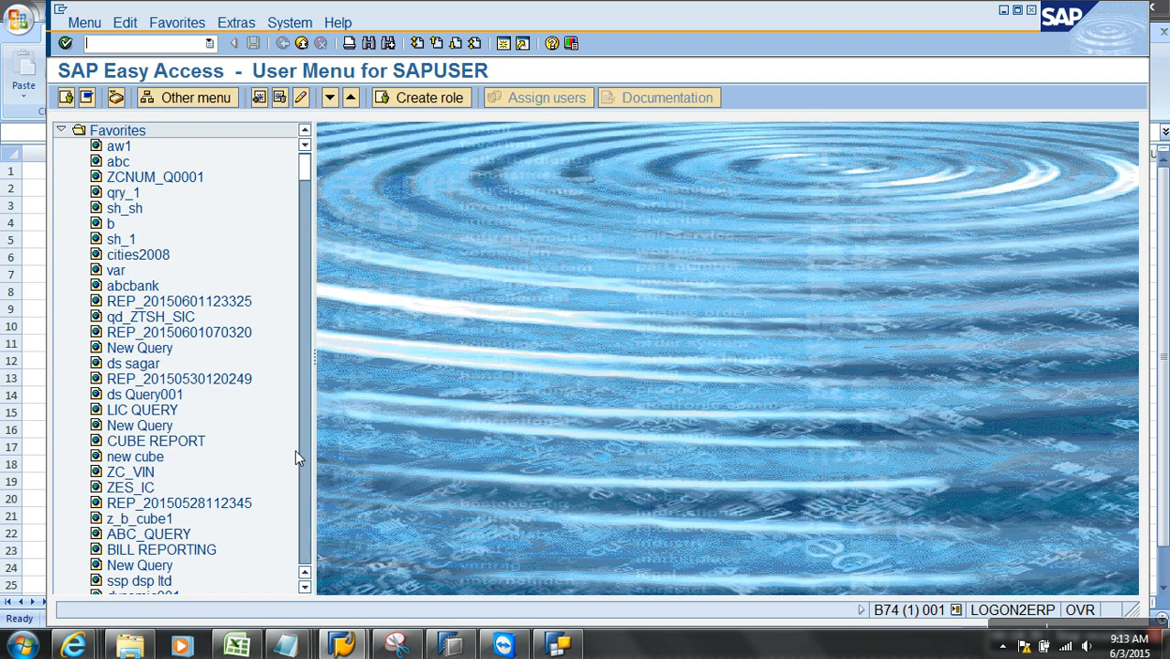
- Open the Query Monitor with transaction rsrt, enter query ZAW_S01/ZAW_S01_B_Q0001, and set the query display to HTML
{"action": "type", "text": "rsrt"}
{"action": "key", "text": "Return"}
{"action": "key", "text": "space"}
{"action": "left_click", "coordinate": [265, 209]}
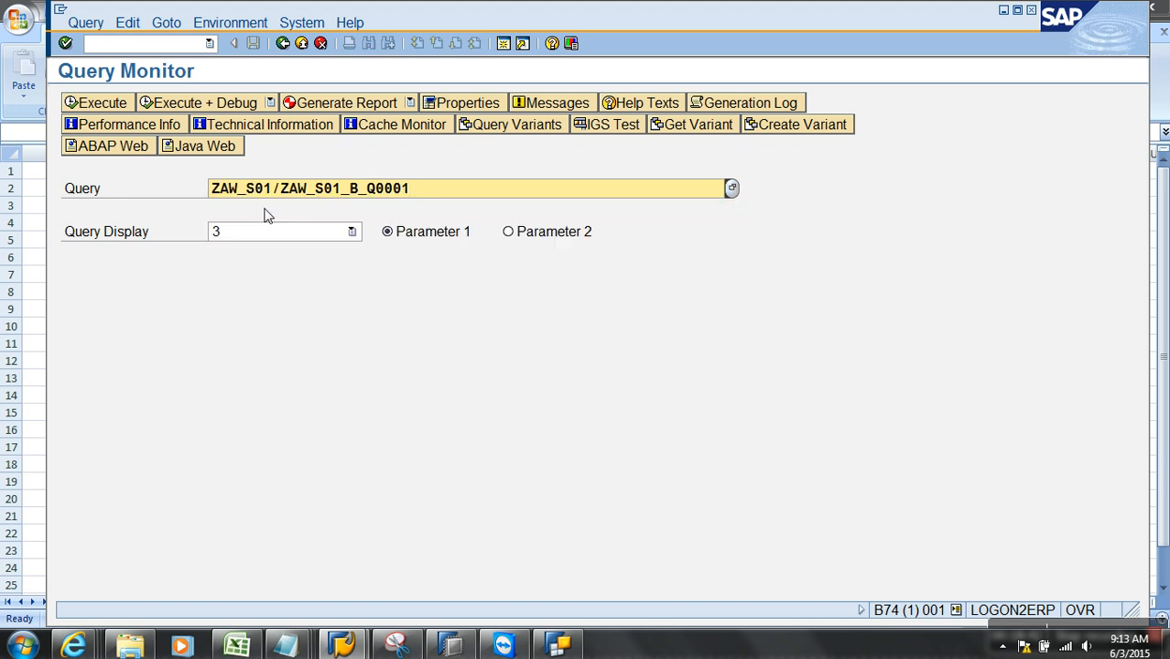
{"action": "left_click", "coordinate": [271, 229]}
{"action": "left_click", "coordinate": [258, 278]}
- Enter the URL parameter variable_screen = x, execute the query, and open its variable screen
{"action": "left_click", "coordinate": [211, 327]}
{"action": "type", "text": "var"}
{"action": "type", "text": "iavb"}
{"action": "key", "text": "BackSpace"}
{"action": "key", "text": "BackSpace"}
{"action": "type", "text": "b"}
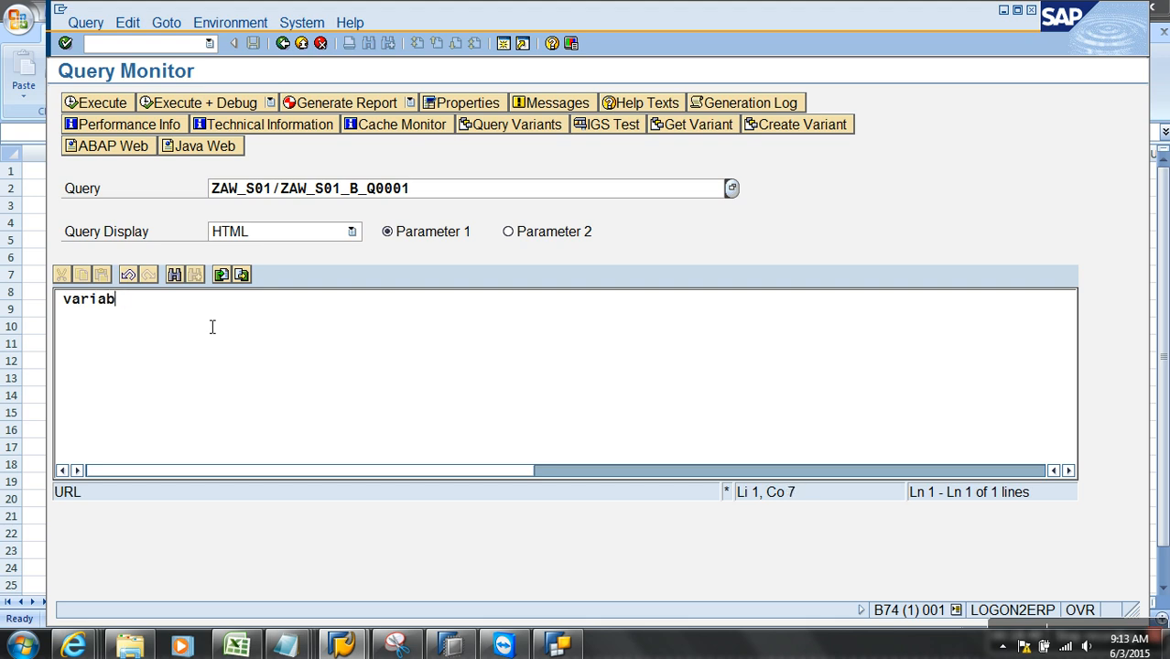
{"action": "type", "text": "le_screen =m"}
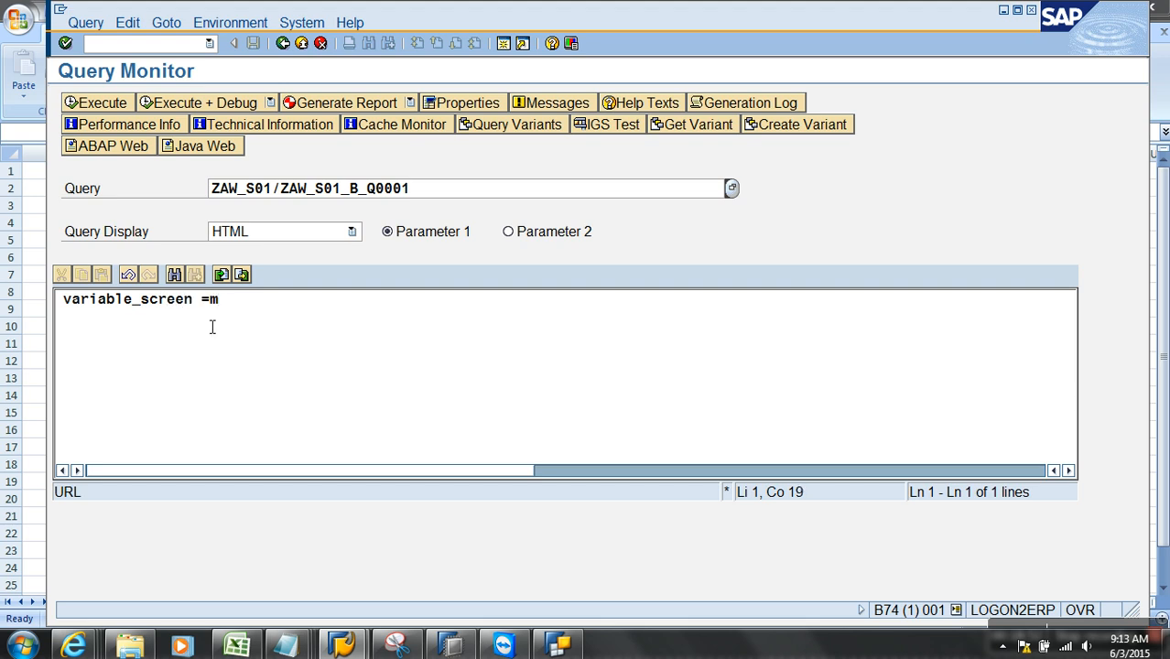
{"action": "key", "text": "BackSpace"}
{"action": "type", "text": "x"}
{"action": "key", "text": "Return"}
{"action": "left_click", "coordinate": [95, 101]}
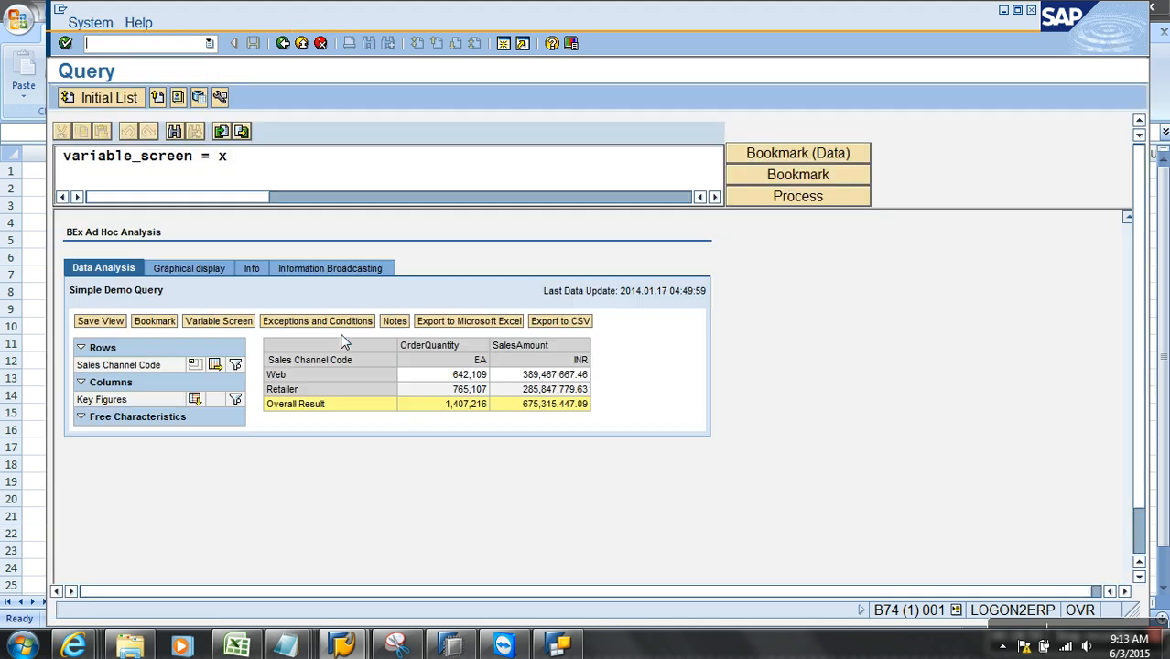
{"action": "left_click", "coordinate": [229, 321]}
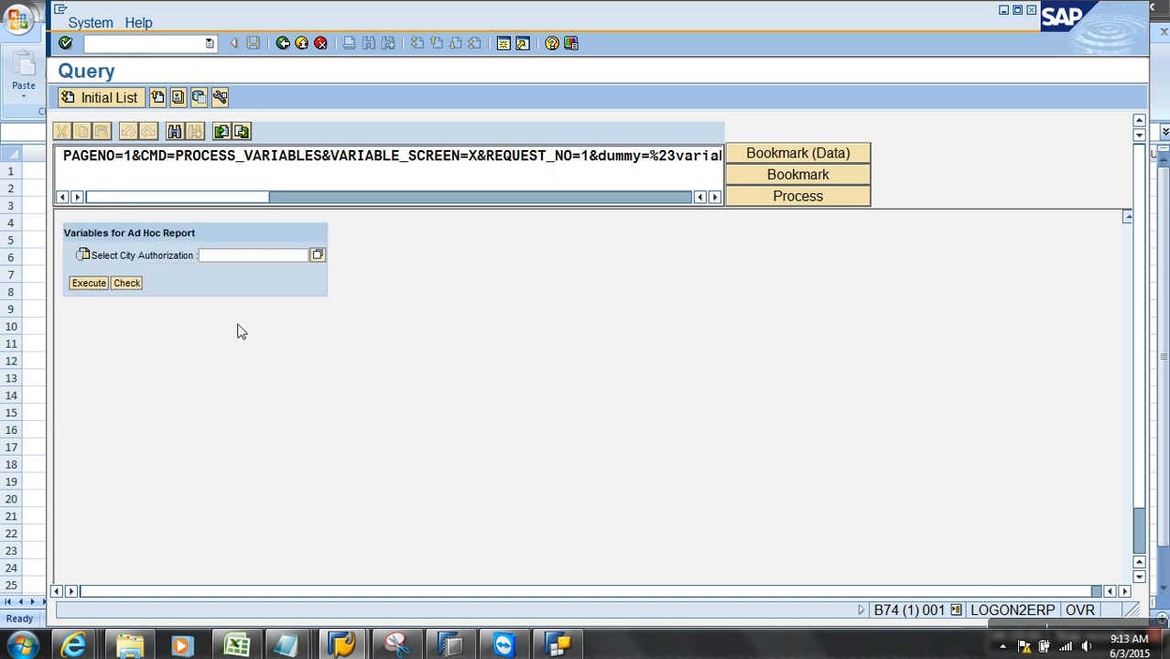
- Save Simple Demo Query in BEx Query Designer, then rerun it in the SAP Query Monitor and open its variable screen
{"action": "left_click", "coordinate": [559, 645]}
{"action": "left_click", "coordinate": [225, 64]}
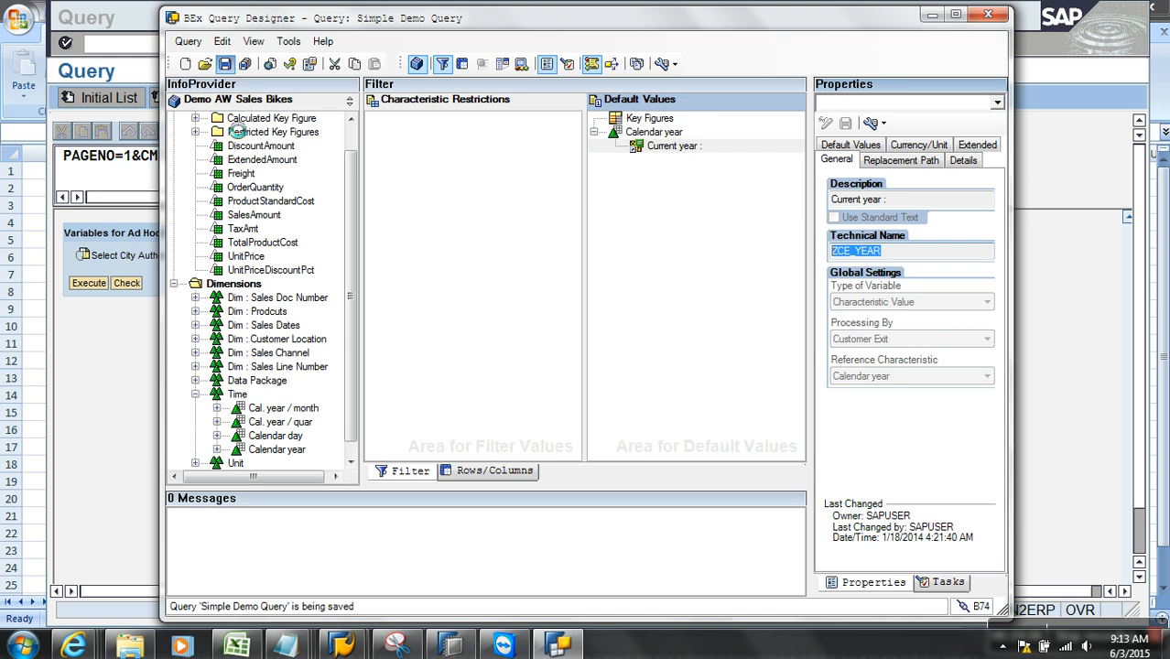
{"action": "left_click", "coordinate": [125, 357]}
{"action": "left_click", "coordinate": [301, 43]}
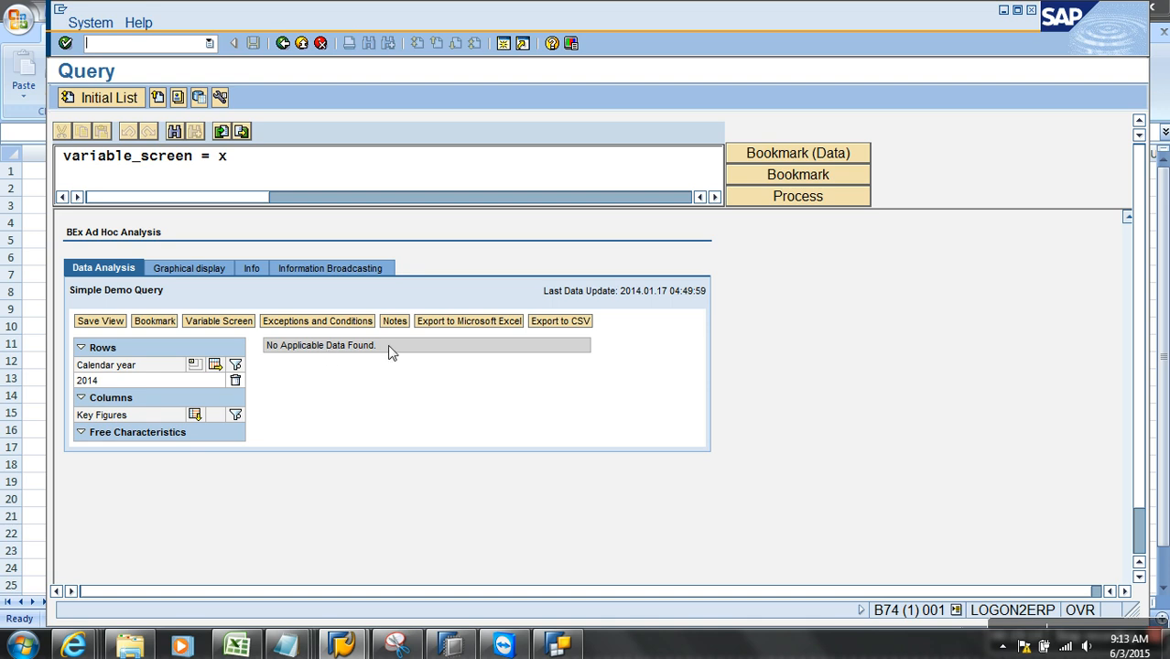
{"action": "left_click", "coordinate": [224, 324]}
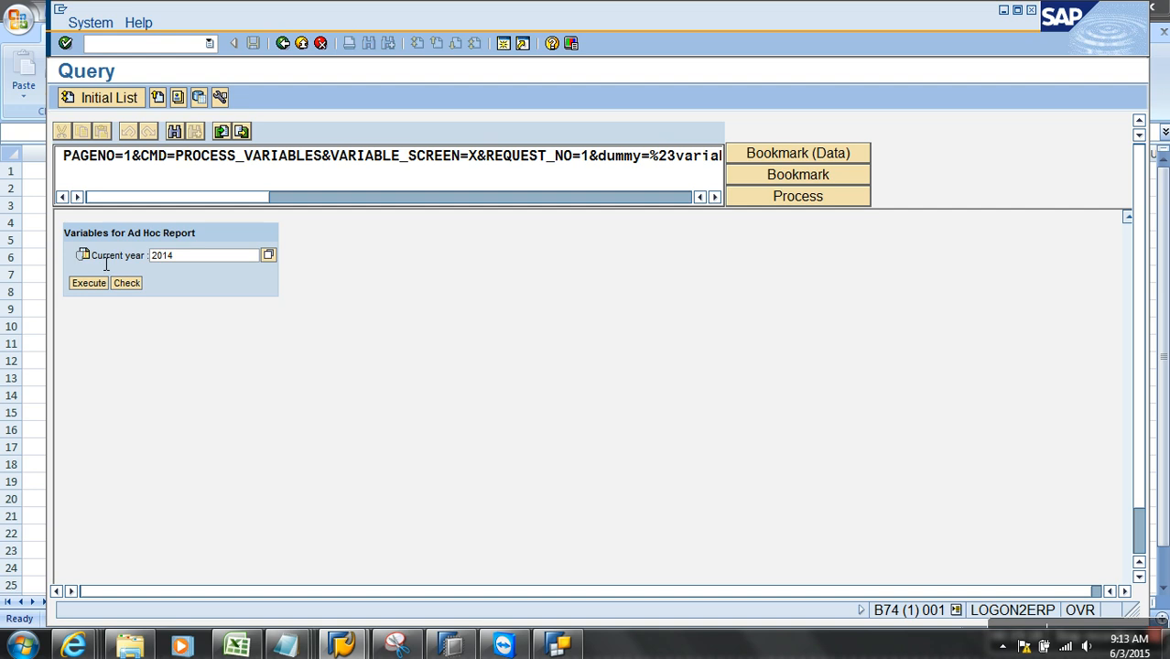
- Go back and correct the URL parameter to variable_screen=x, then run the query through its variable screen with the proposed current year
{"action": "left_click", "coordinate": [283, 43]}
{"action": "left_click", "coordinate": [205, 309]}
{"action": "key", "text": "Delete"}
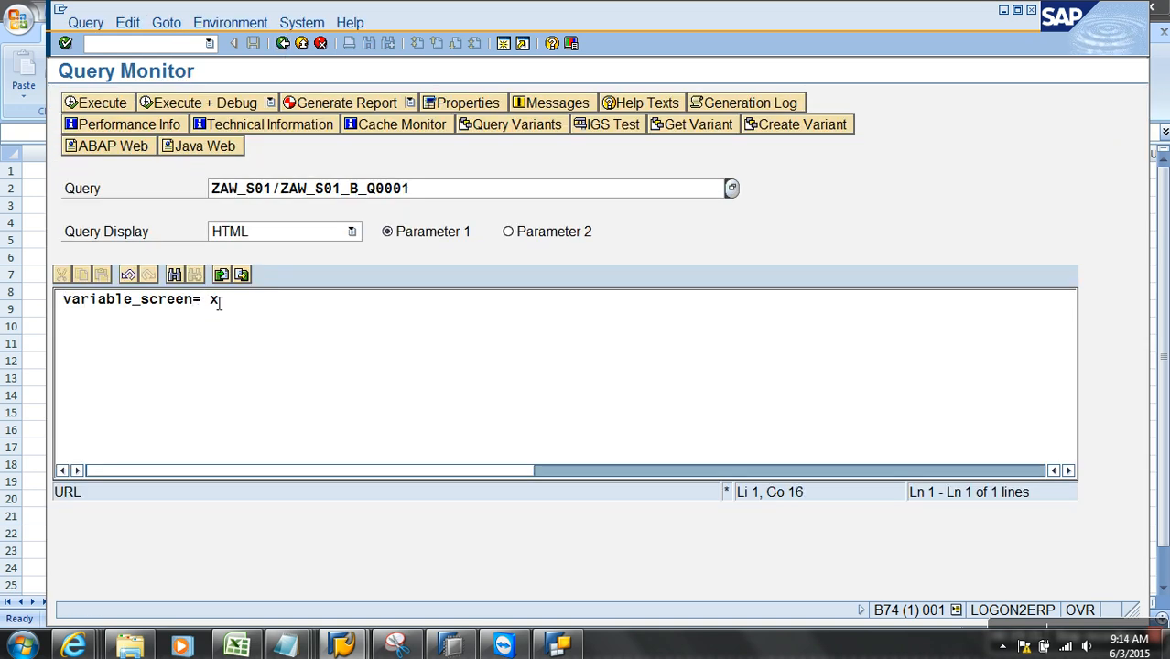
{"action": "key", "text": "BackSpace"}
{"action": "left_click", "coordinate": [108, 104]}
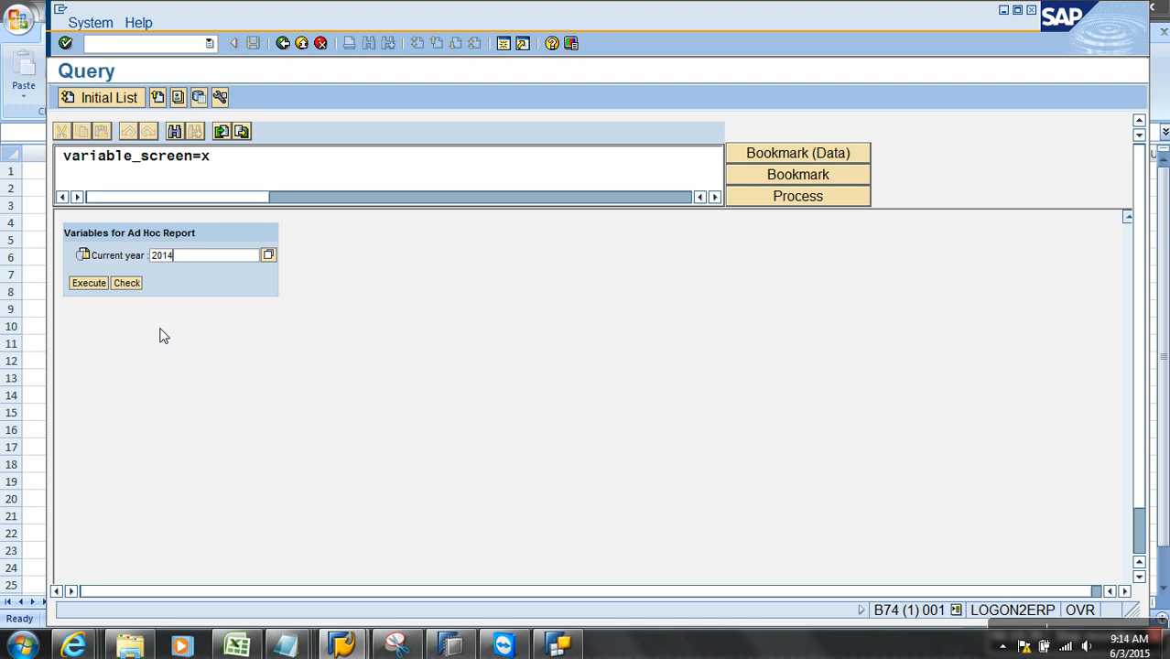
{"action": "left_click", "coordinate": [96, 285]}
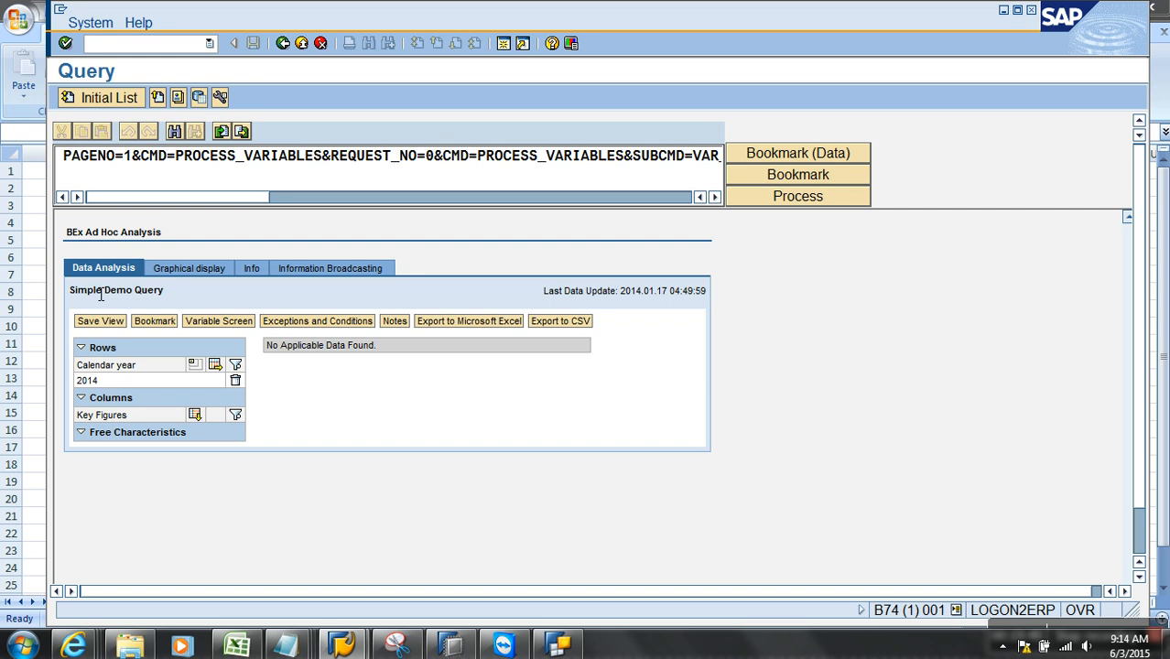
- In BEx Query Designer, remove Calendar year from the query and add Cal. year / month to the rows
{"action": "left_click", "coordinate": [559, 646]}
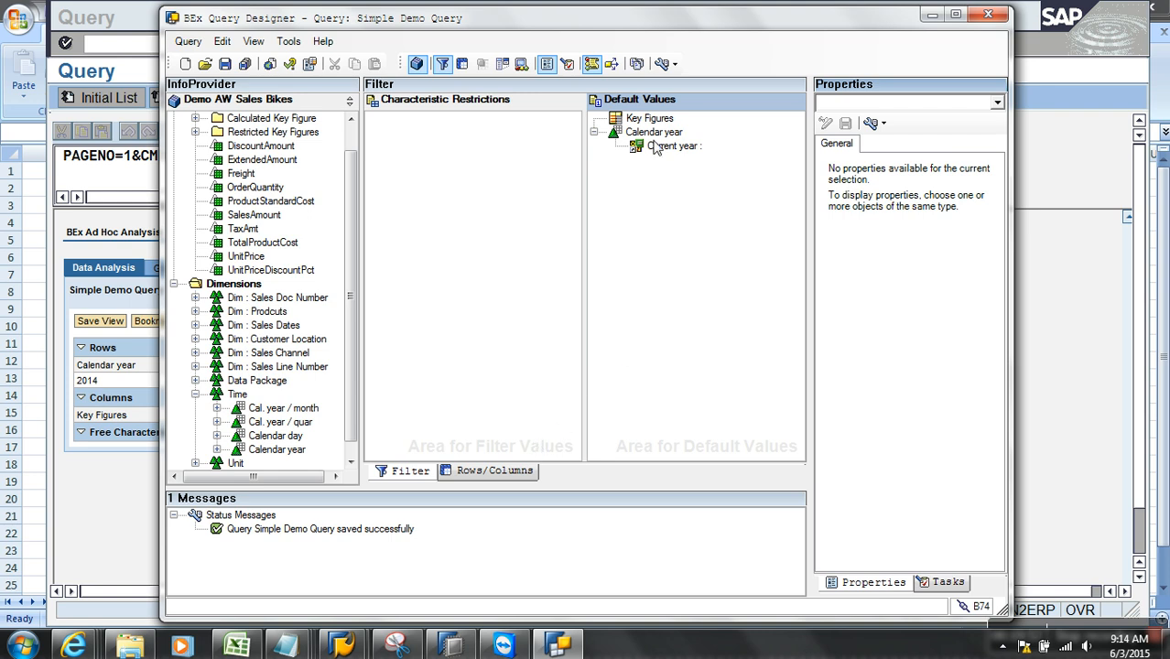
{"action": "left_click_drag", "start_coordinate": [663, 132], "coordinate": [269, 230]}
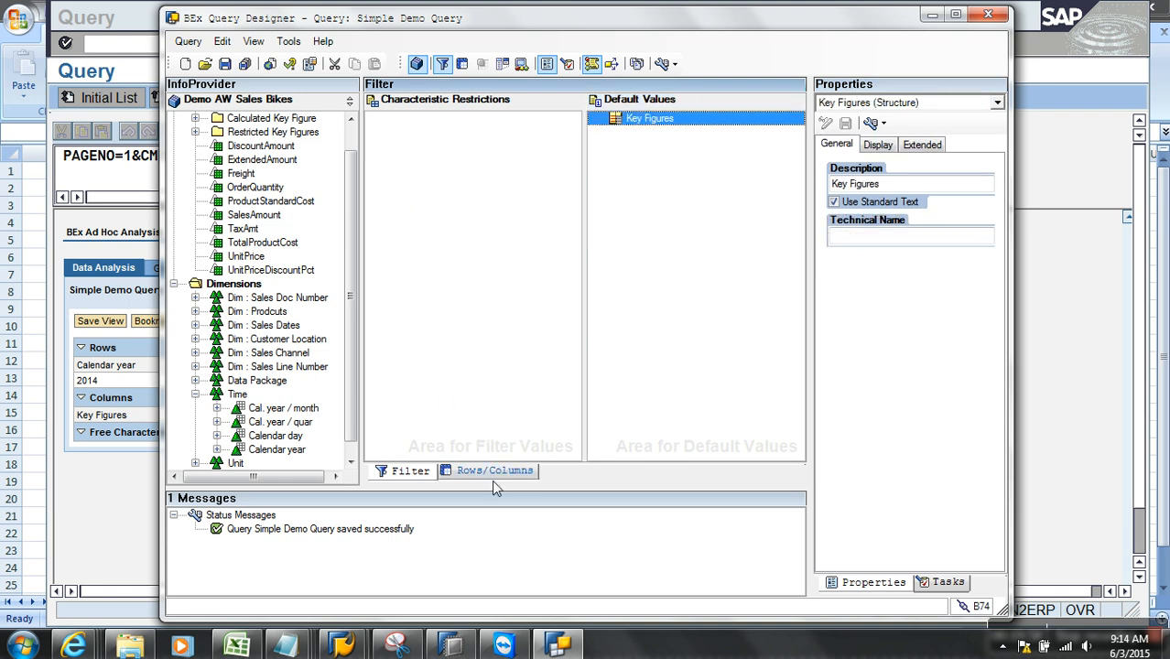
{"action": "left_click", "coordinate": [495, 471]}
{"action": "left_click_drag", "start_coordinate": [295, 409], "coordinate": [418, 337]}
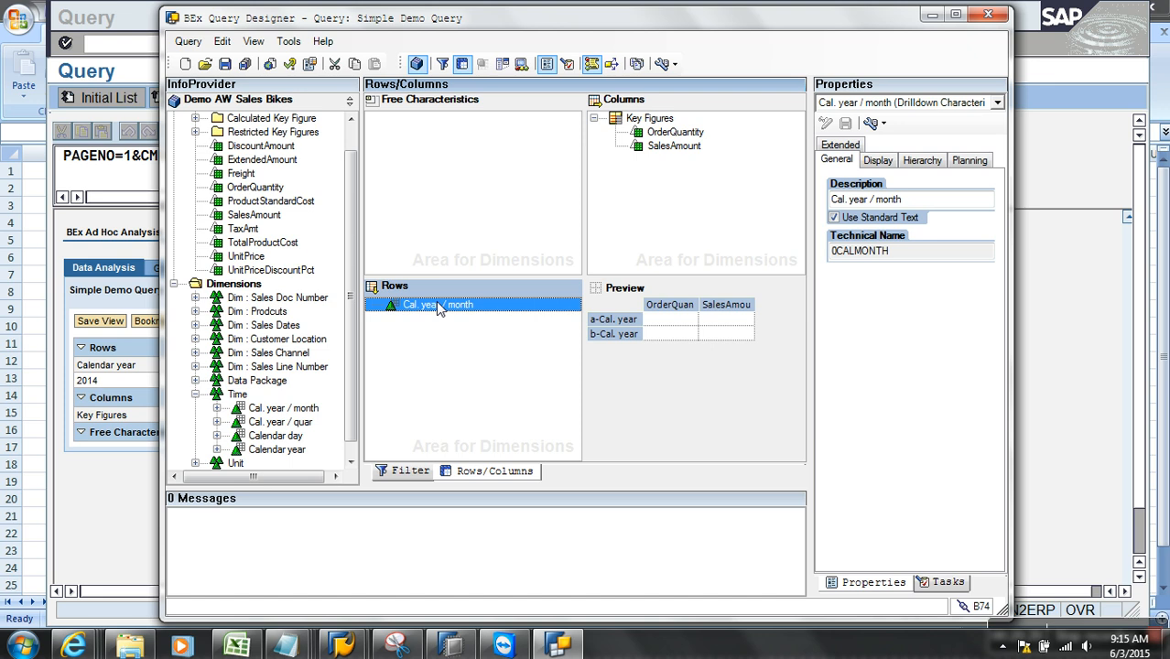
- Restrict Cal. year / month in the default values by variables and start creating a new characteristic value variable
{"action": "left_click", "coordinate": [410, 471]}
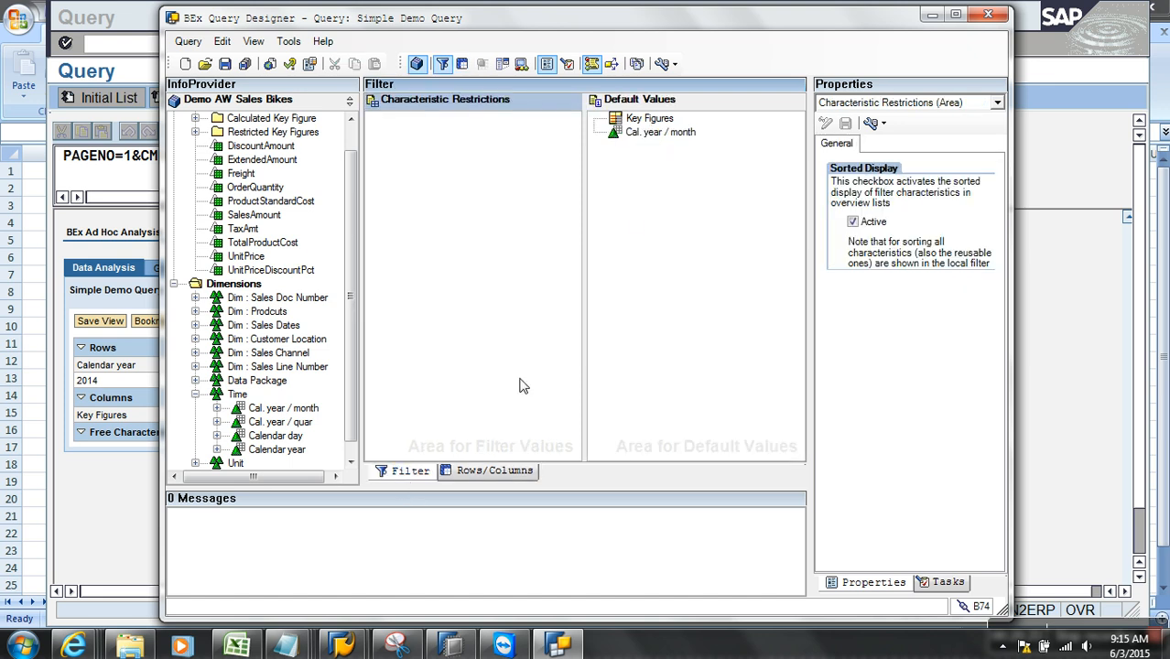
{"action": "right_click", "coordinate": [663, 138]}
{"action": "left_click", "coordinate": [701, 150]}
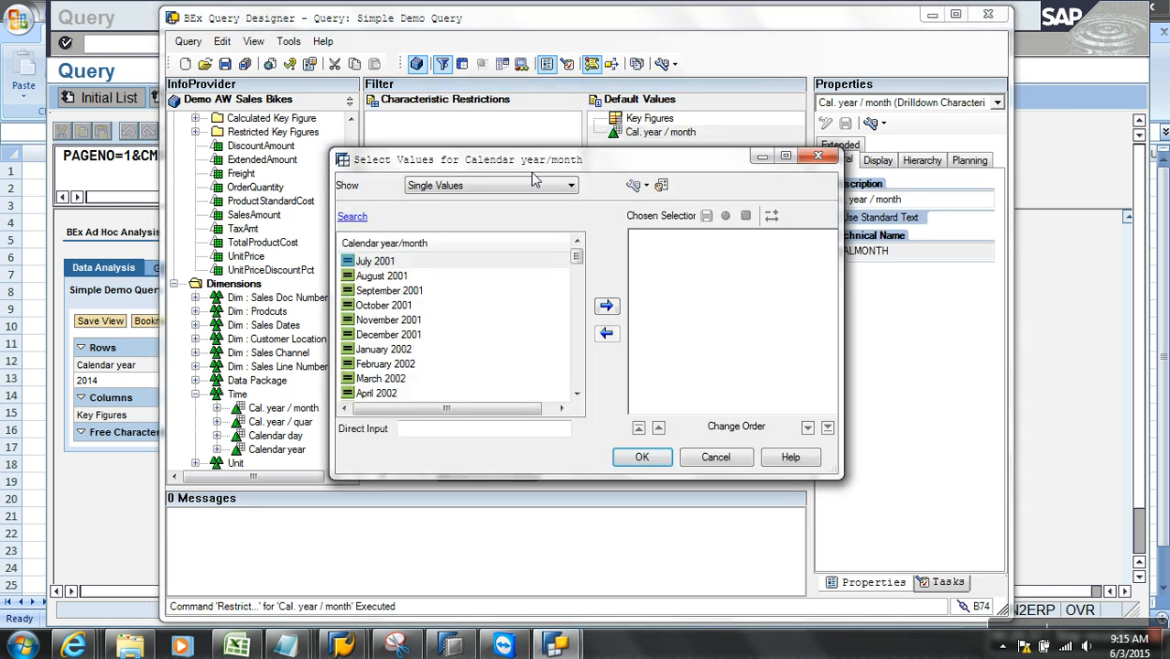
{"action": "left_click", "coordinate": [526, 185]}
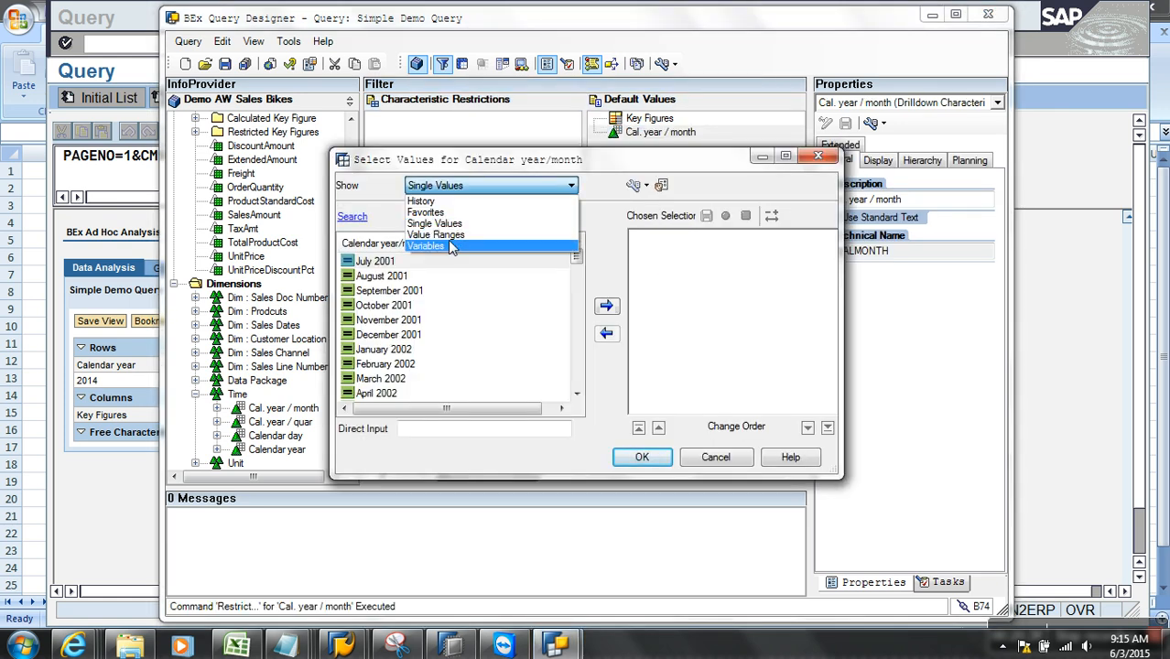
{"action": "left_click", "coordinate": [455, 246]}
{"action": "left_click", "coordinate": [532, 215]}
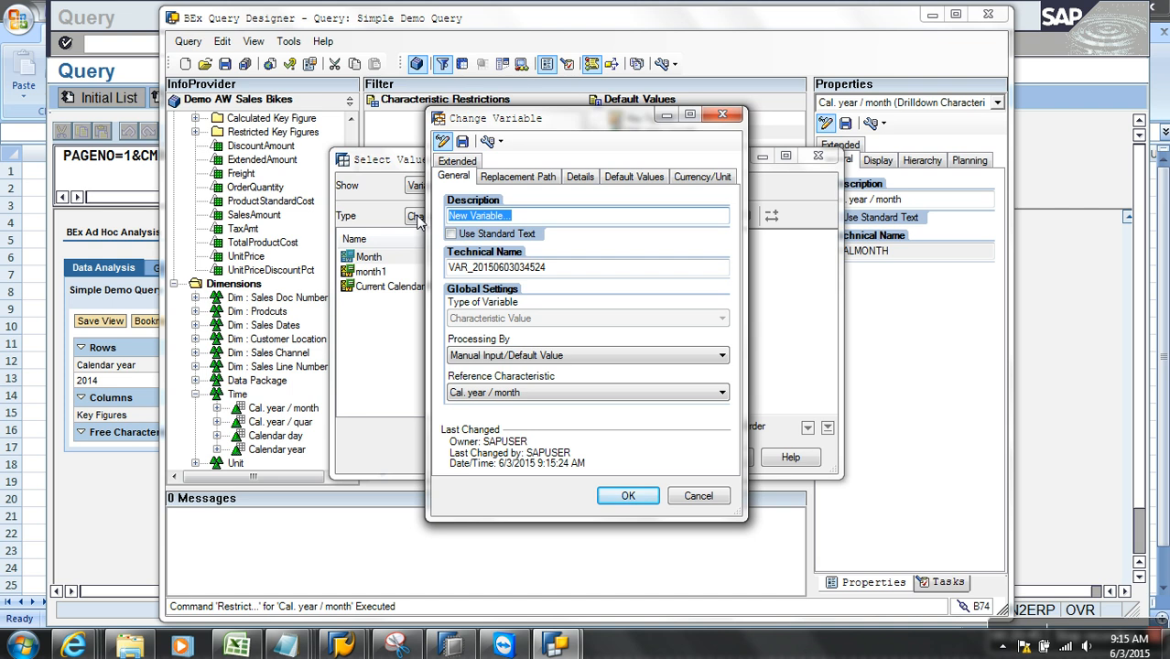
- Set the new variable's description to "Current Month :" and its technical name to ZCE_CMONTH, and select that name
{"action": "type", "text": "Cu"}
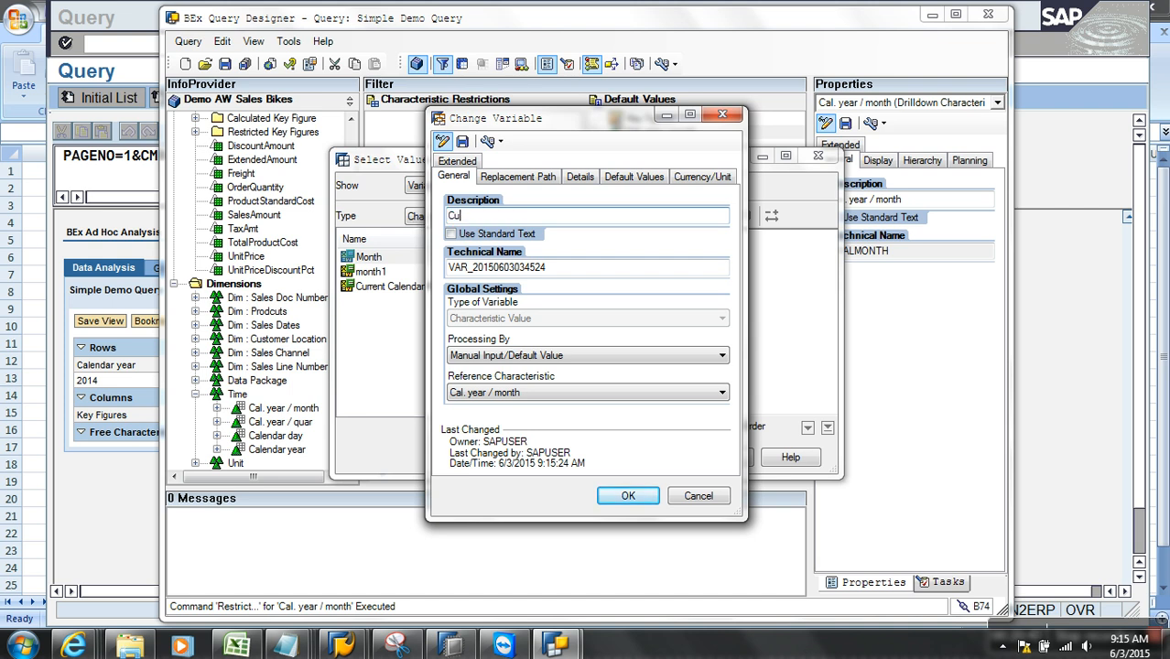
{"action": "type", "text": "rrent Month :\""}
{"action": "key", "text": "BackSpace"}
{"action": "double_click", "coordinate": [586, 271]}
{"action": "type", "text": "ZCE"}
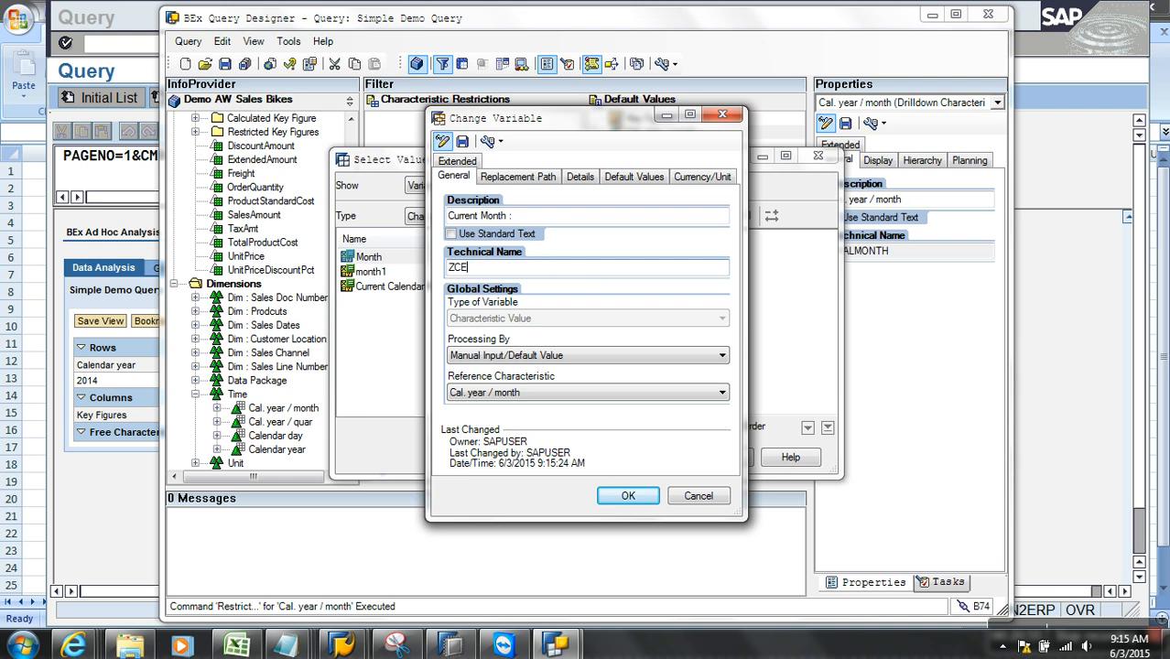
{"action": "type", "text": "_CMONTH"}
{"action": "left_click_drag", "start_coordinate": [516, 268], "coordinate": [394, 276]}
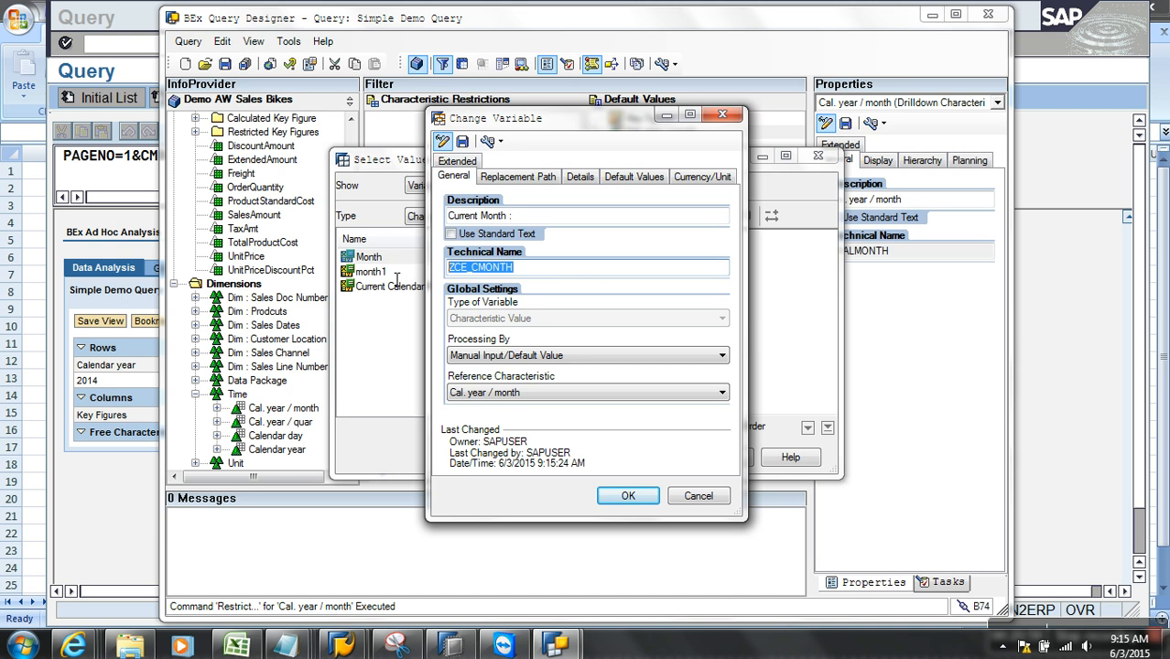
- Set the Current Month variable to be processed by Customer Exit, check its details, and save it as ZCE_CMONTH
{"action": "left_click", "coordinate": [489, 357]}
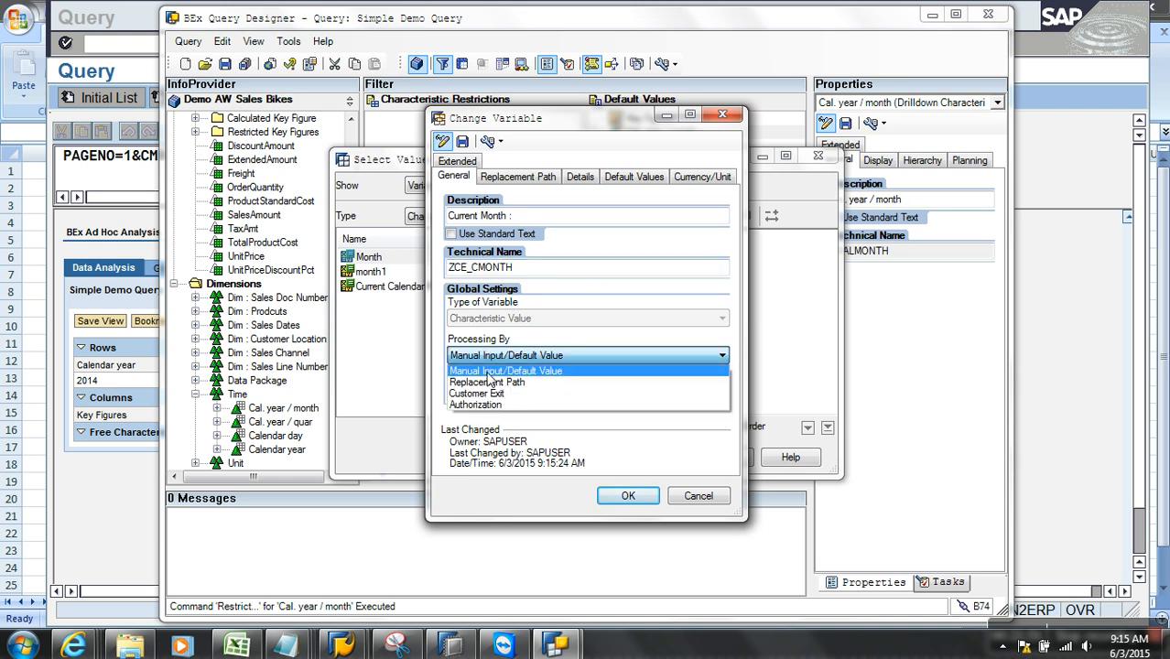
{"action": "left_click", "coordinate": [489, 394]}
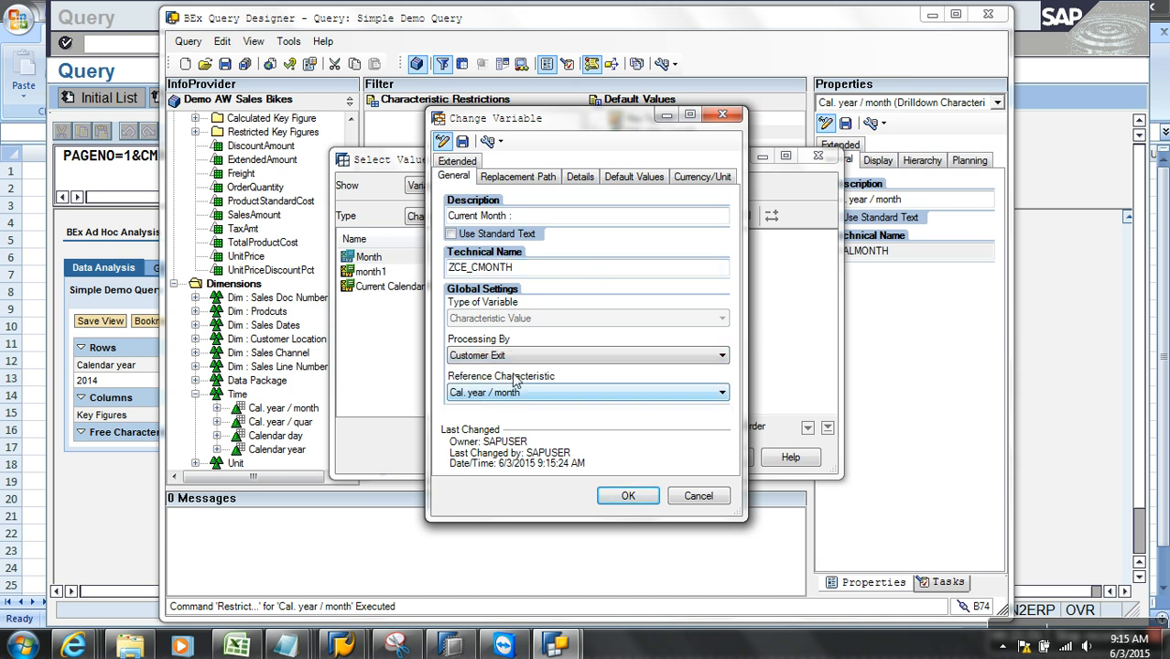
{"action": "left_click", "coordinate": [577, 177]}
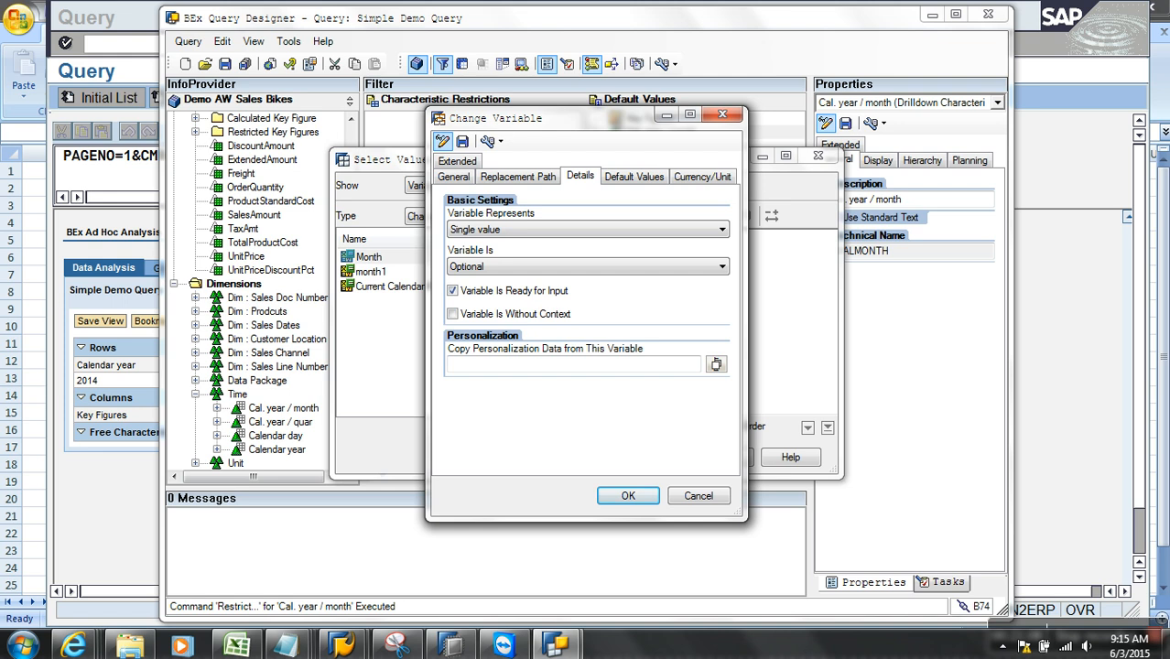
{"action": "left_click", "coordinate": [462, 141]}
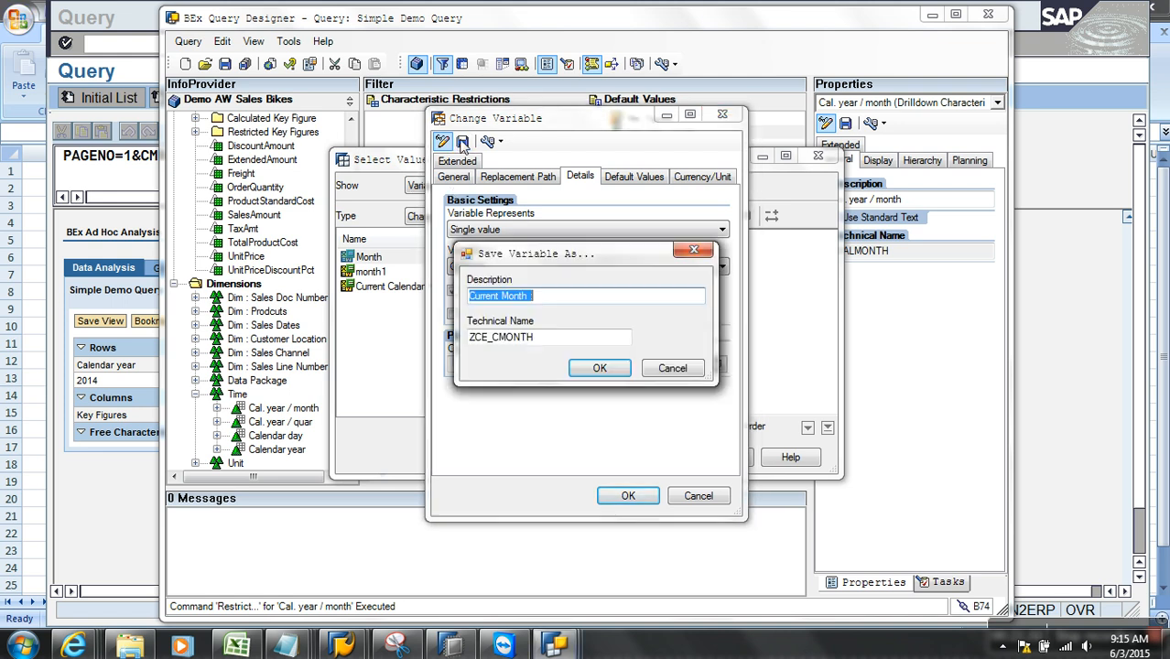
{"action": "left_click", "coordinate": [601, 370]}
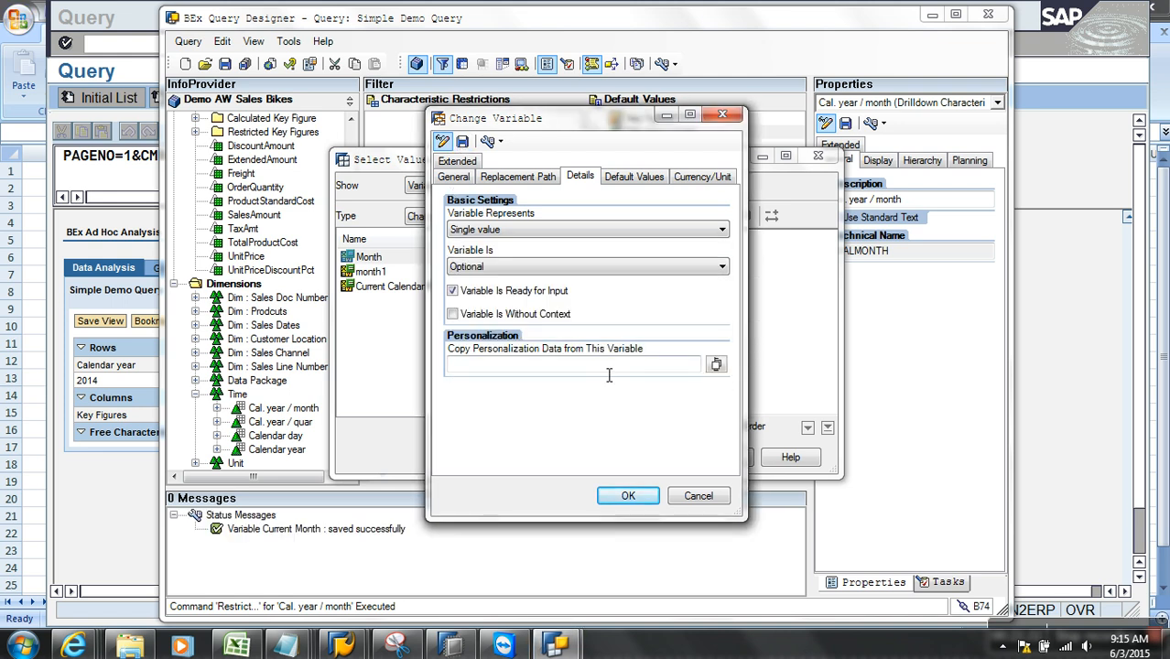
{"action": "left_click", "coordinate": [629, 496]}
- Show technical names in the value selection, restrict Cal. year / month with the ZCE_CMONTH variable, and return to the rows and columns
{"action": "left_click", "coordinate": [417, 259]}
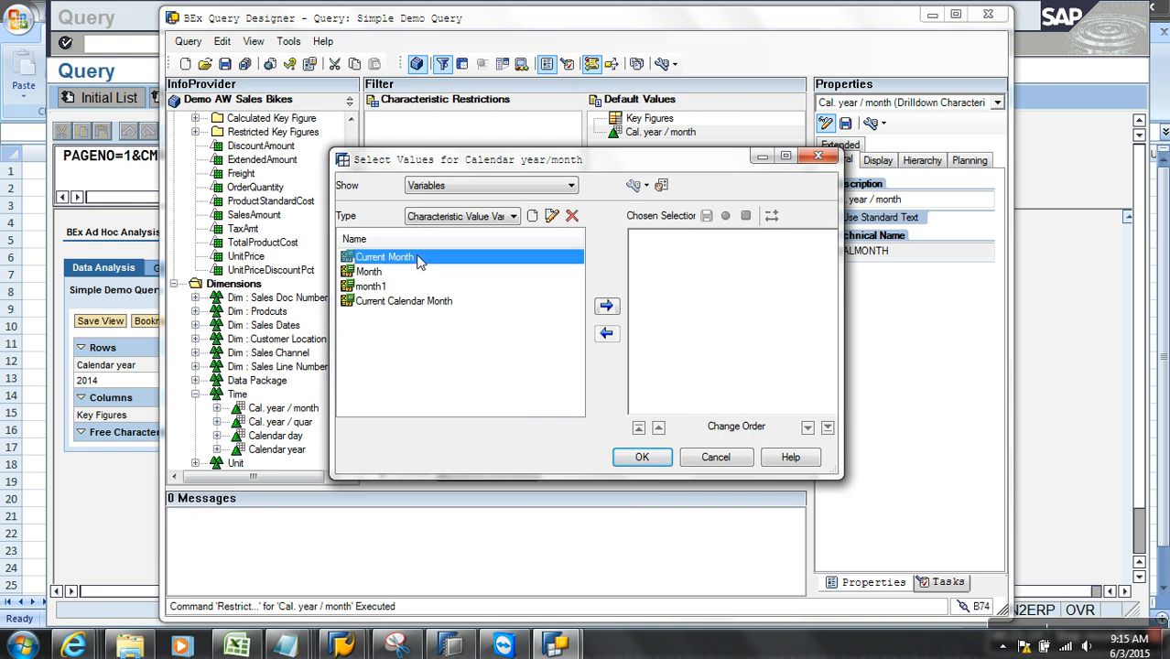
{"action": "left_click", "coordinate": [633, 185]}
{"action": "left_click", "coordinate": [606, 305]}
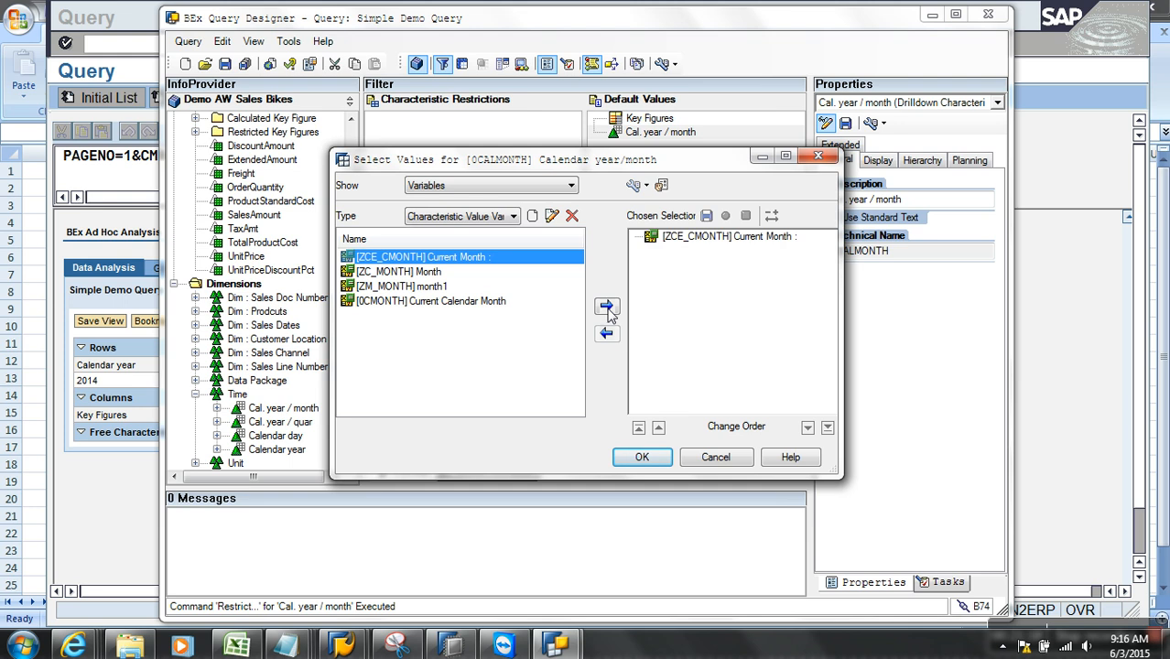
{"action": "left_click", "coordinate": [642, 457]}
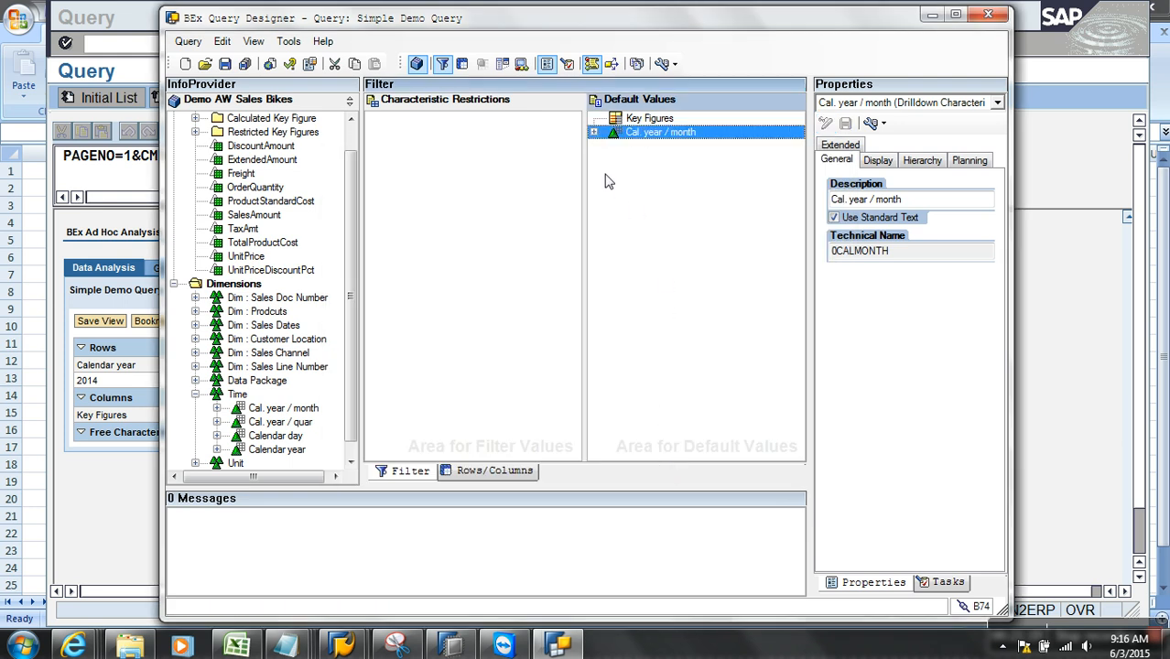
{"action": "left_click", "coordinate": [469, 472]}
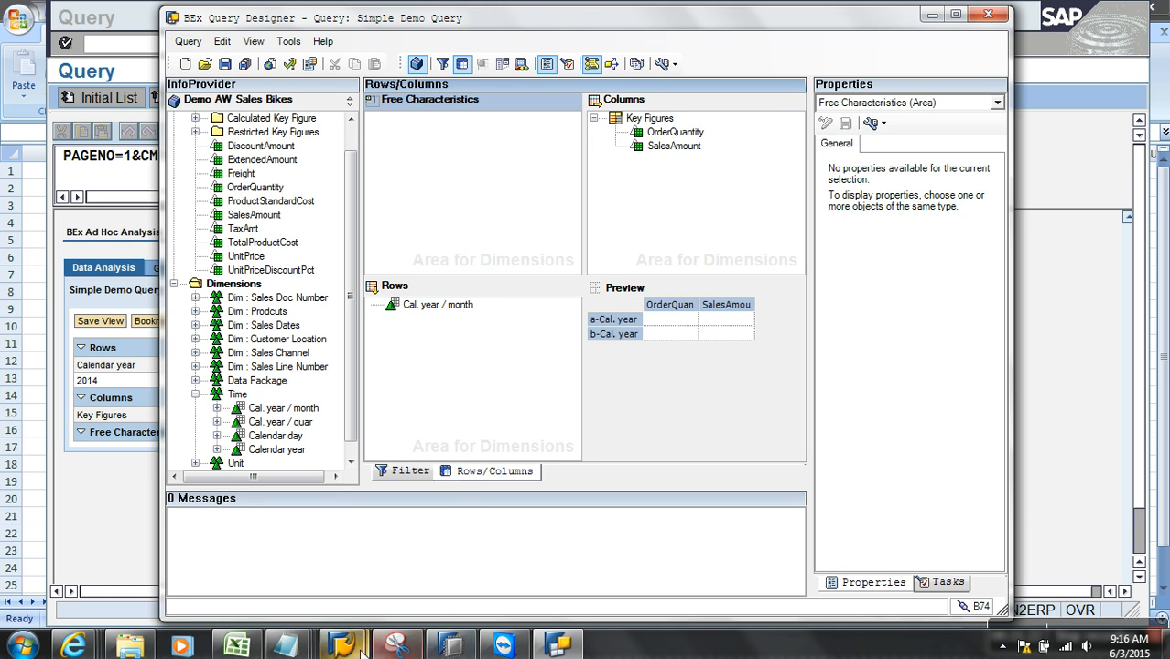
- Switch to the SAP session, go to transaction /NSE37, and display function module EXIT_SAPLRRS0_001
{"action": "mouse_move", "coordinate": [342, 645]}
{"action": "left_click", "coordinate": [415, 583]}
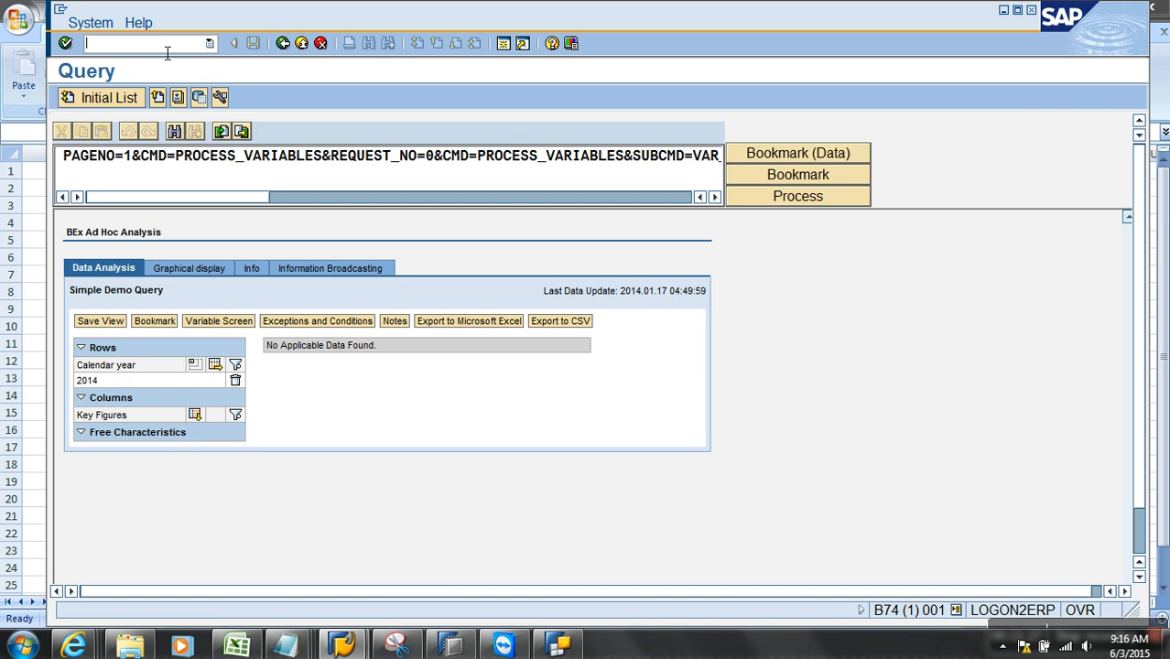
{"action": "type", "text": "/NSE37"}
{"action": "key", "text": "Return"}
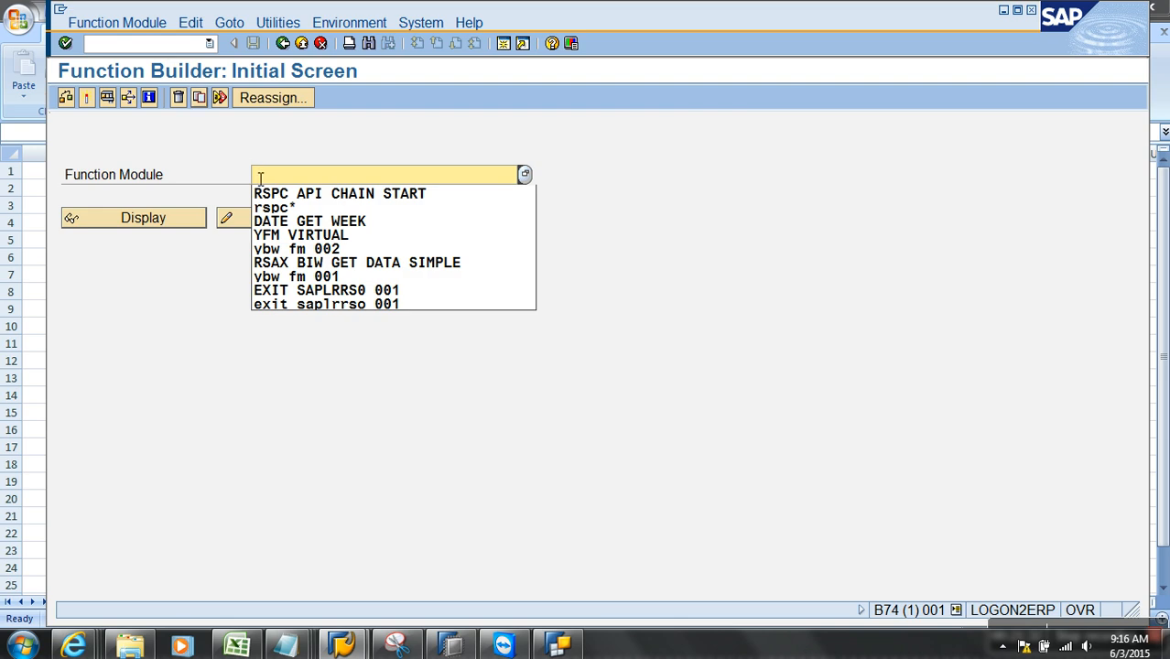
{"action": "left_click", "coordinate": [375, 288]}
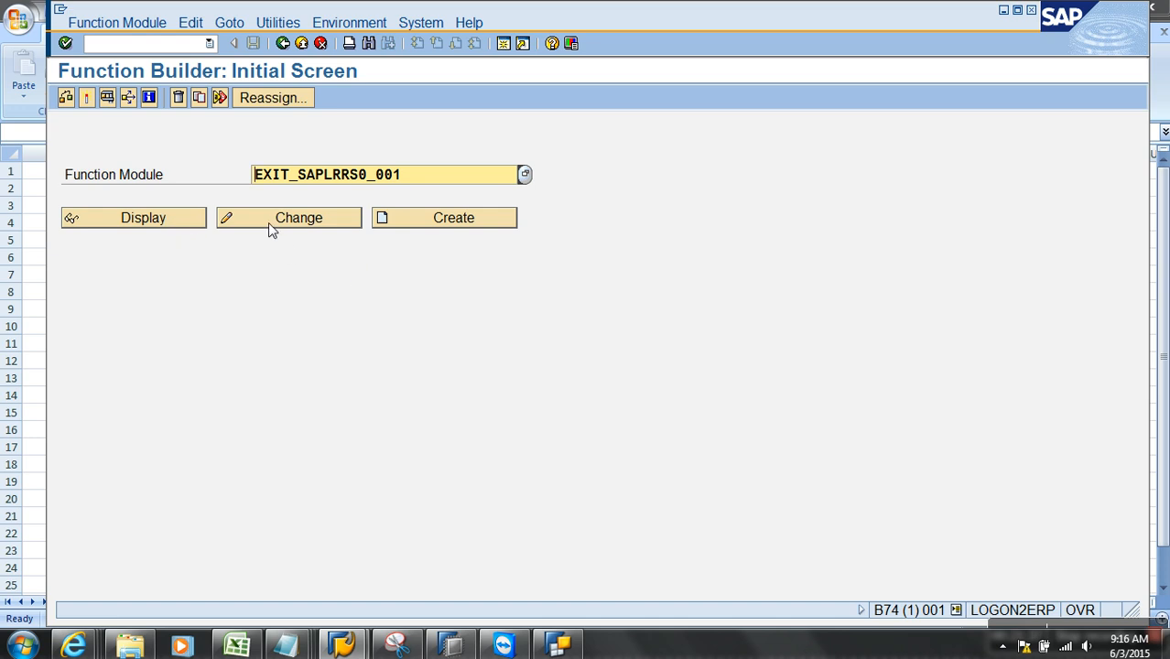
{"action": "left_click", "coordinate": [147, 218]}
- Open include ZXRSRU01 from the function module's source code in change mode and look through its existing branches
{"action": "scroll", "coordinate": [339, 349], "scroll_direction": "down", "scroll_amount": 5}
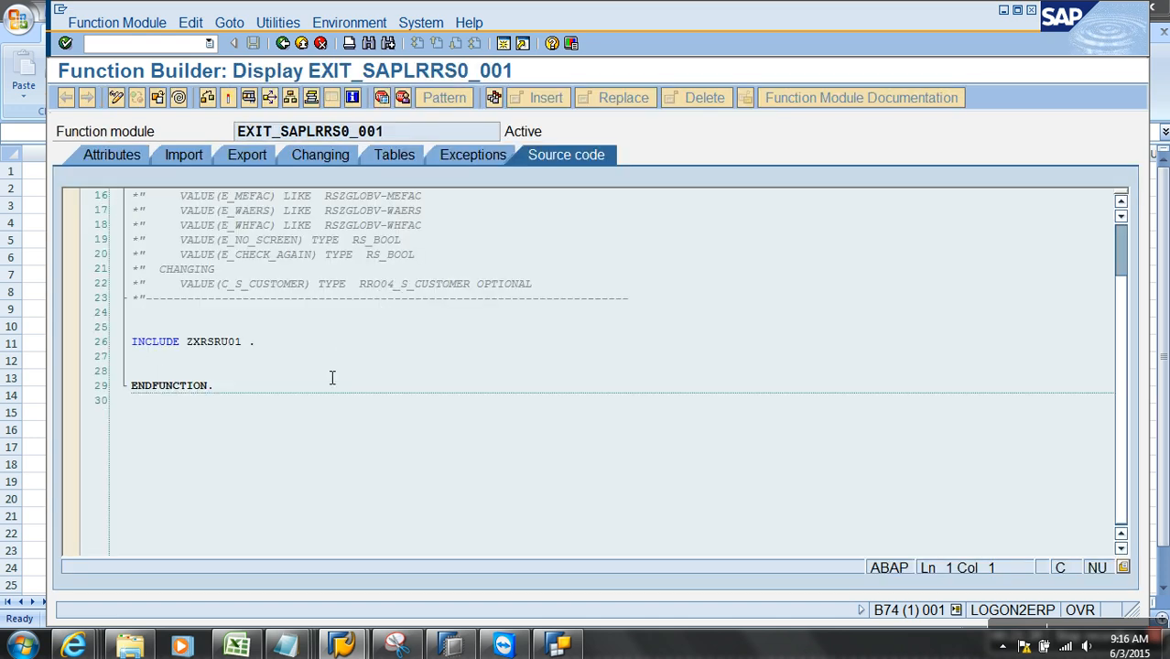
{"action": "double_click", "coordinate": [225, 346]}
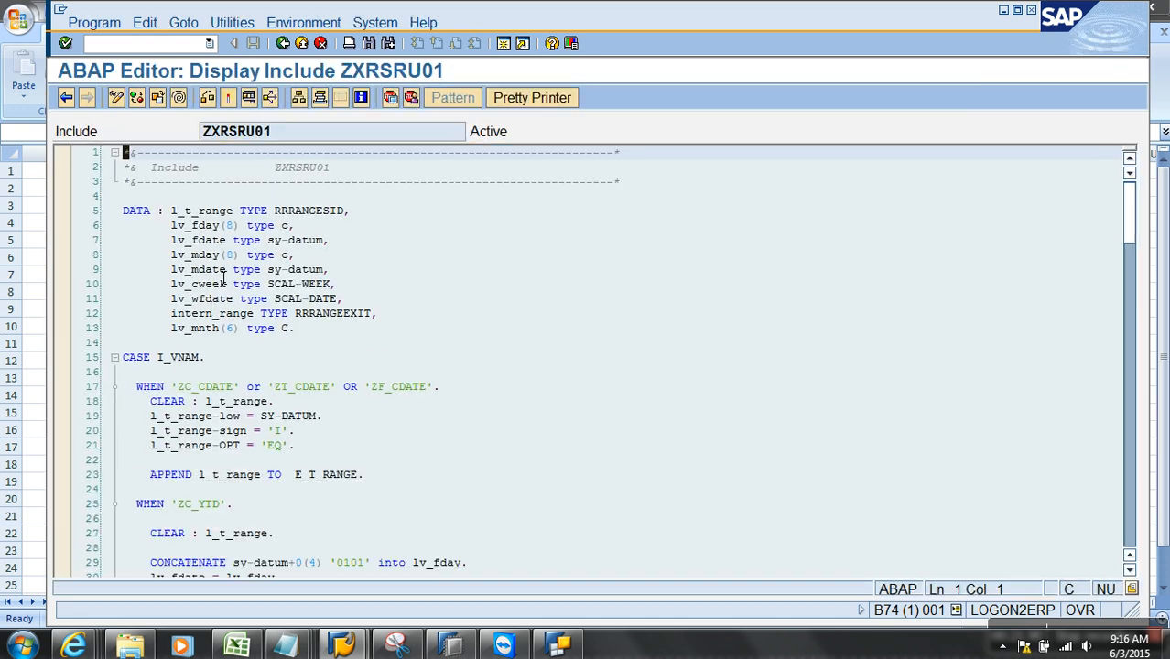
{"action": "left_click", "coordinate": [116, 97]}
{"action": "scroll", "coordinate": [217, 353], "scroll_direction": "down", "scroll_amount": 13}
{"action": "scroll", "coordinate": [217, 353], "scroll_direction": "down", "scroll_amount": 20}
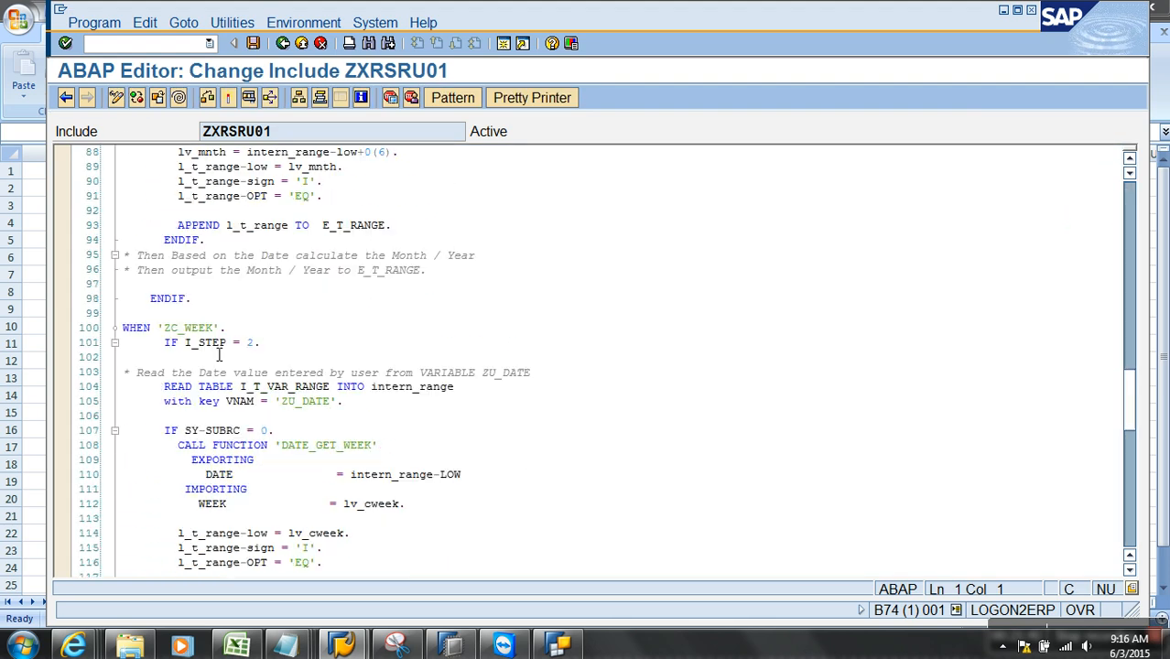
{"action": "scroll", "coordinate": [220, 366], "scroll_direction": "down", "scroll_amount": 8}
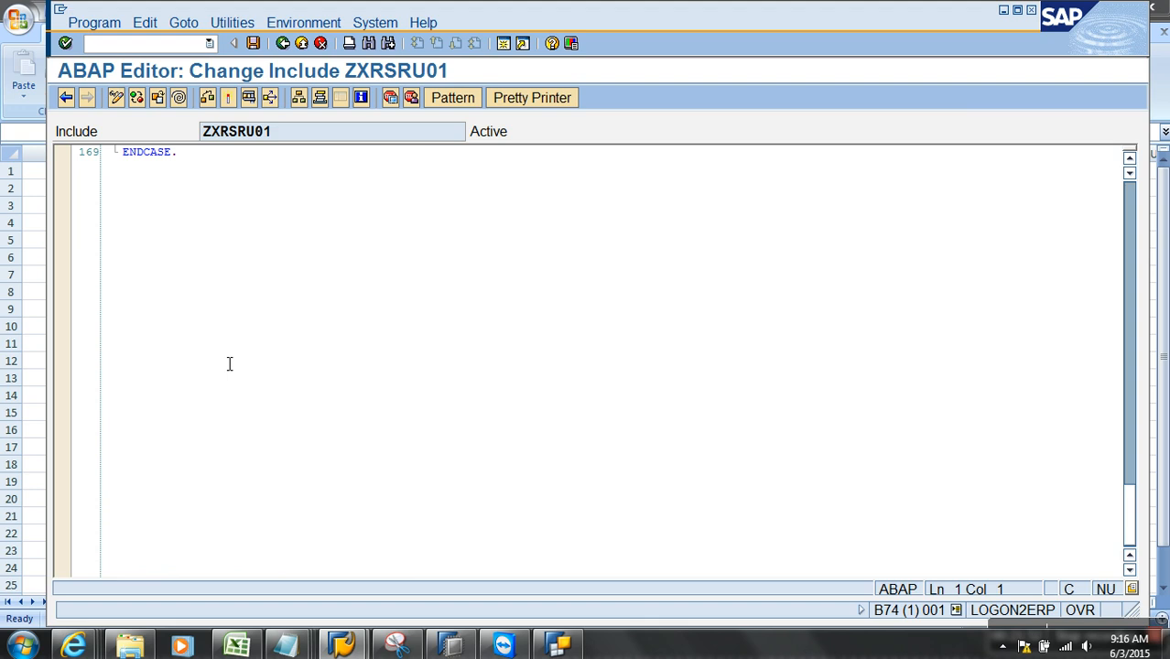
{"action": "scroll", "coordinate": [413, 276], "scroll_direction": "up", "scroll_amount": 5}
{"action": "scroll", "coordinate": [413, 276], "scroll_direction": "up", "scroll_amount": 14}
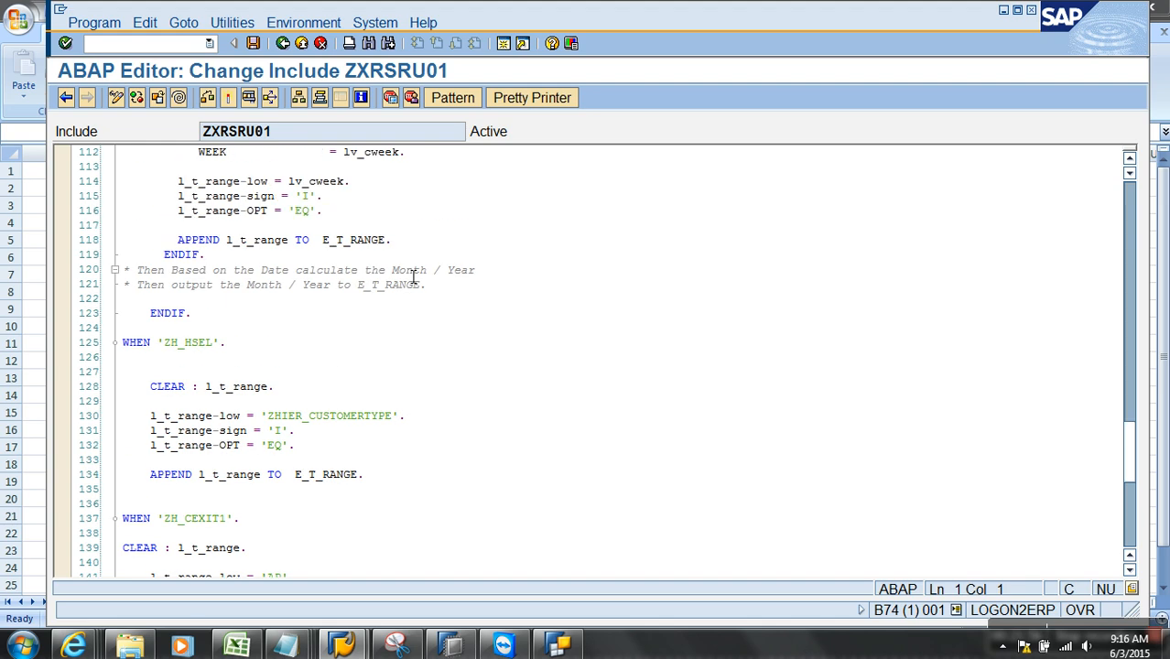
{"action": "scroll", "coordinate": [413, 277], "scroll_direction": "up", "scroll_amount": 1}
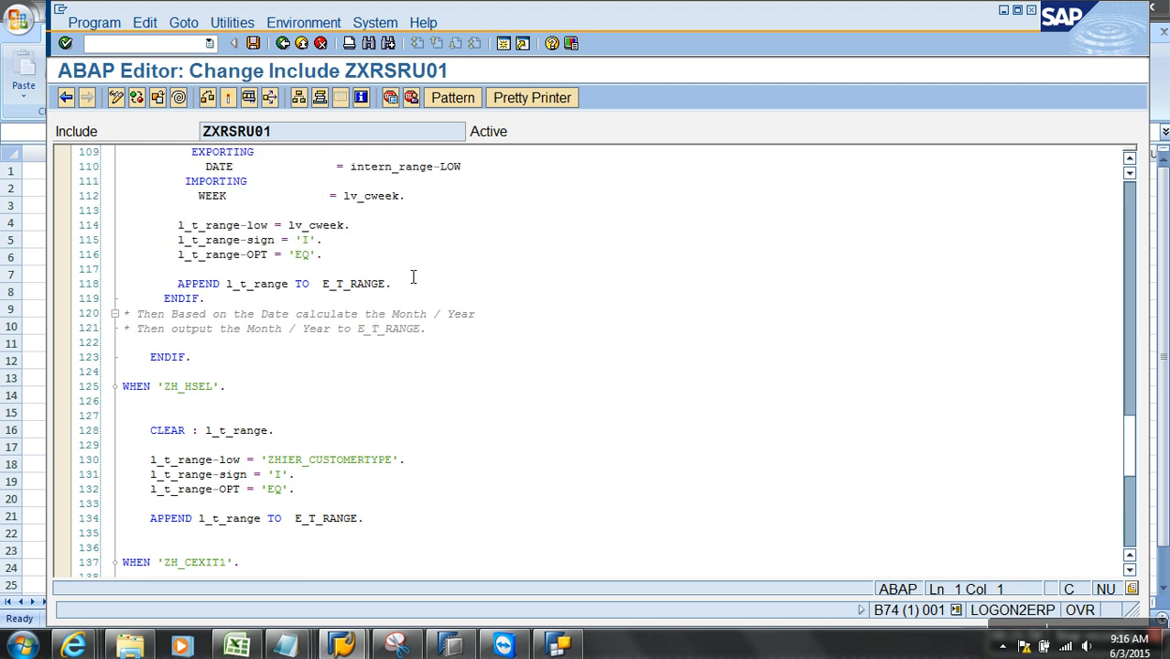
{"action": "scroll", "coordinate": [413, 276], "scroll_direction": "down", "scroll_amount": 3}
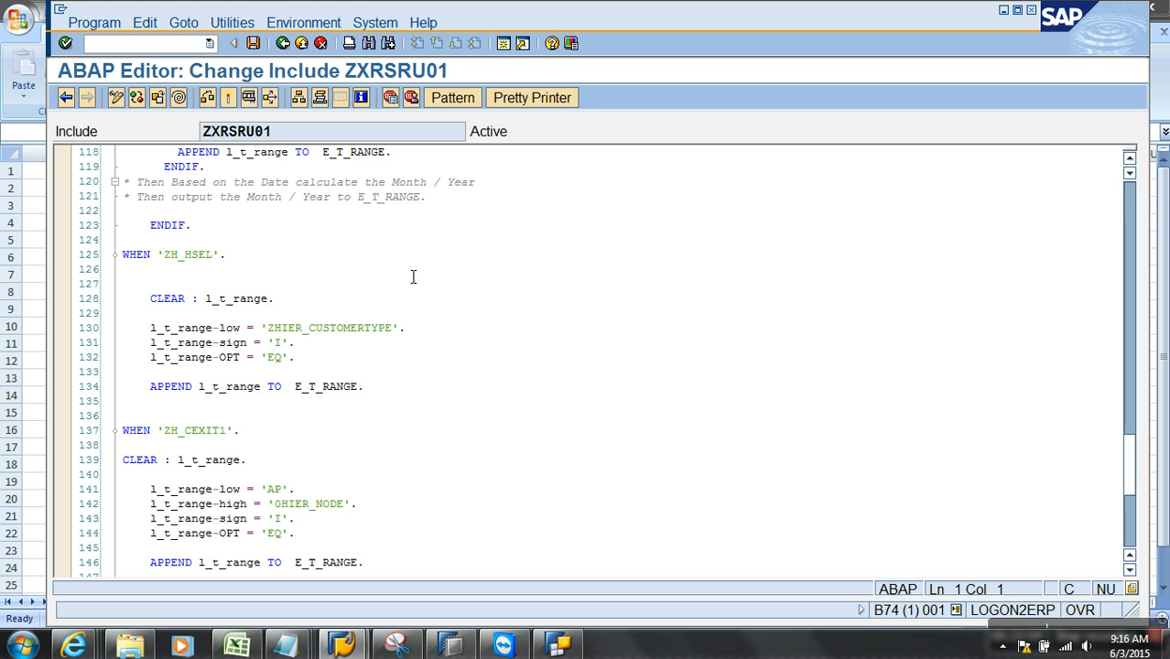
- Switch to Notepad, mark positions 0 to 5 of the yyyymmdd date layout, and return to the ABAP Editor
{"action": "mouse_move", "coordinate": [285, 646]}
{"action": "left_click", "coordinate": [449, 570]}
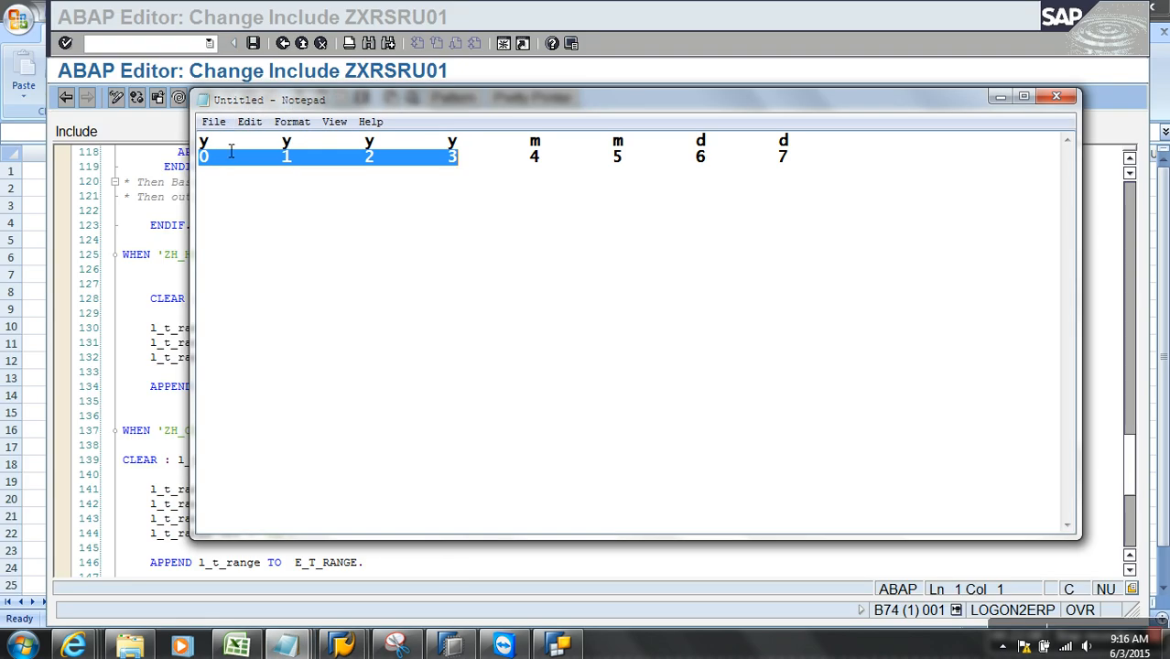
{"action": "left_click_drag", "start_coordinate": [626, 161], "coordinate": [186, 167]}
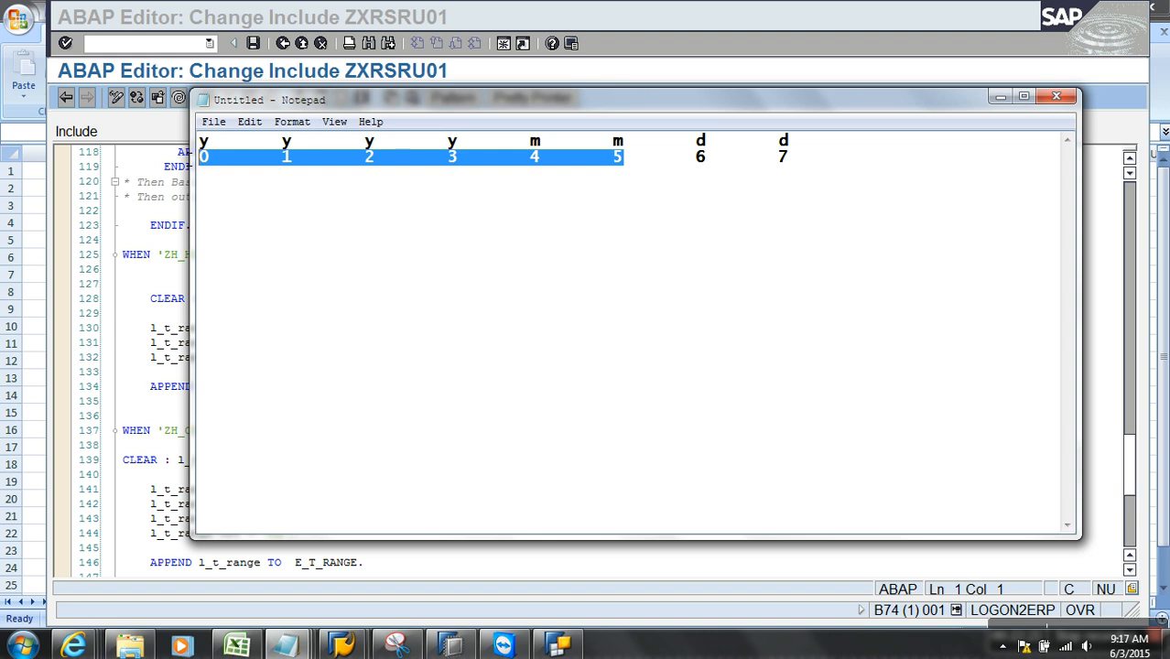
{"action": "key", "text": "alt+Tab"}
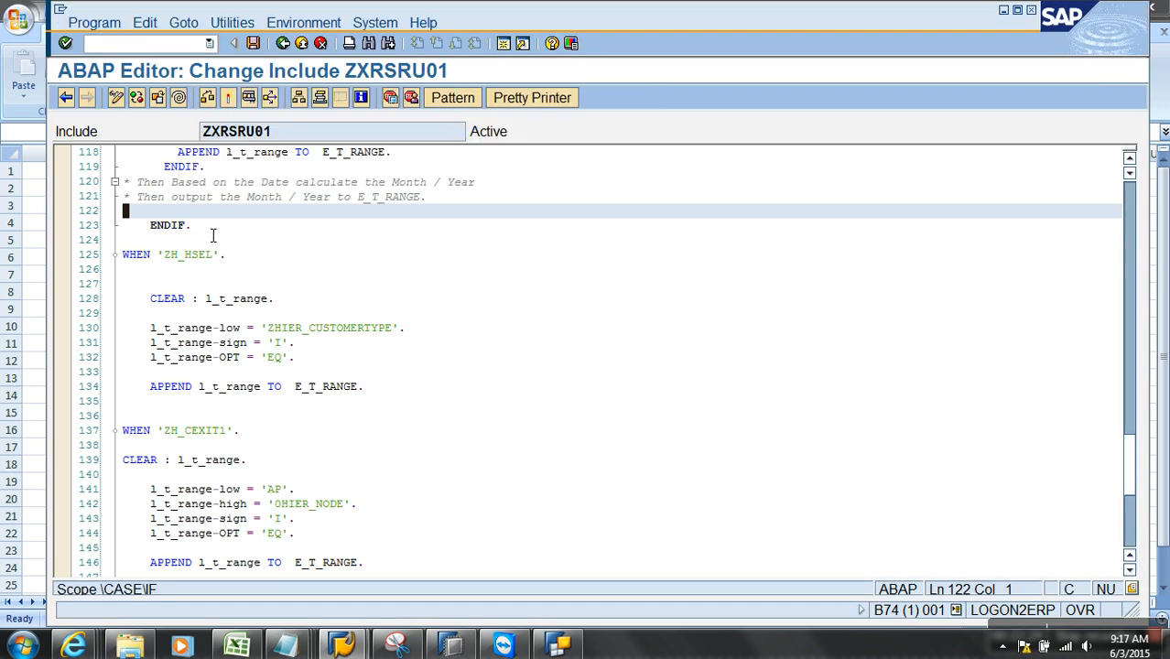
- Review the include's data declarations and existing WHEN branches to see how they derive year, month and week ranges
{"action": "scroll", "coordinate": [220, 238], "scroll_direction": "up", "scroll_amount": 7}
{"action": "scroll", "coordinate": [220, 238], "scroll_direction": "up", "scroll_amount": 9}
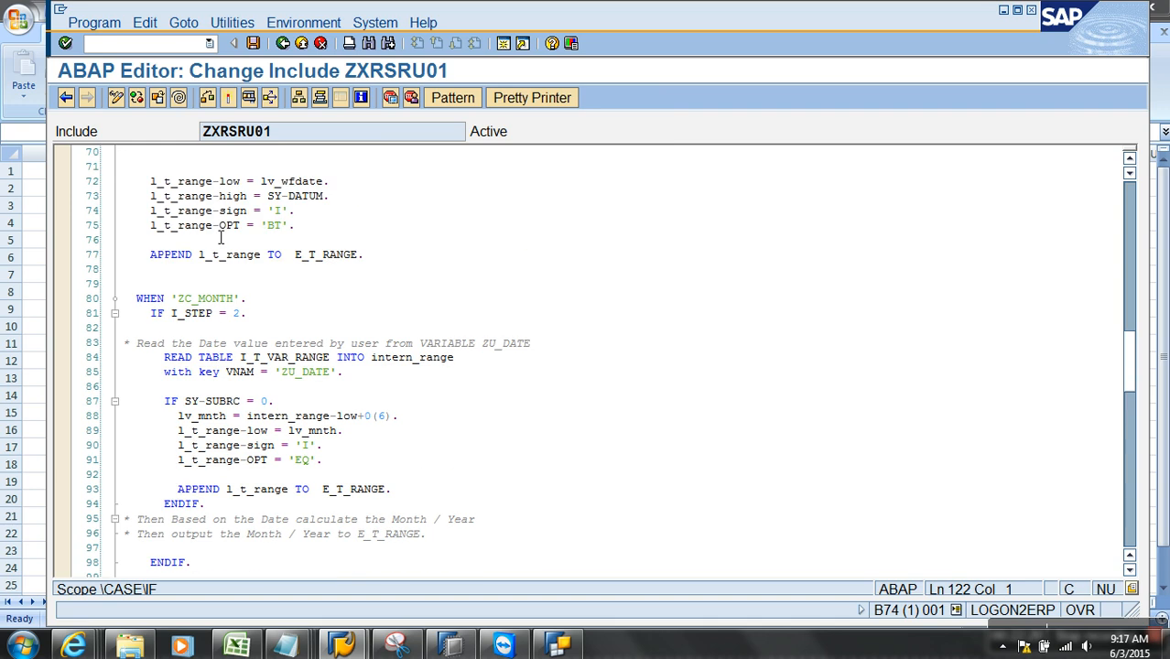
{"action": "scroll", "coordinate": [230, 307], "scroll_direction": "up", "scroll_amount": 7}
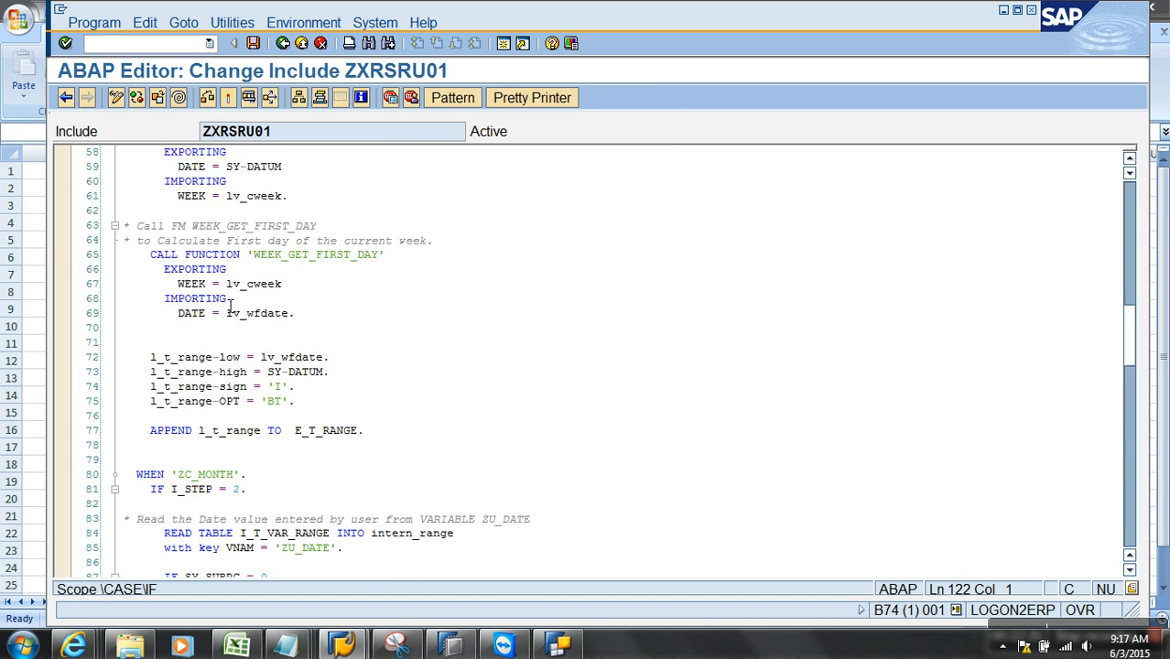
{"action": "scroll", "coordinate": [230, 307], "scroll_direction": "up", "scroll_amount": 1}
{"action": "scroll", "coordinate": [230, 307], "scroll_direction": "up", "scroll_amount": 4}
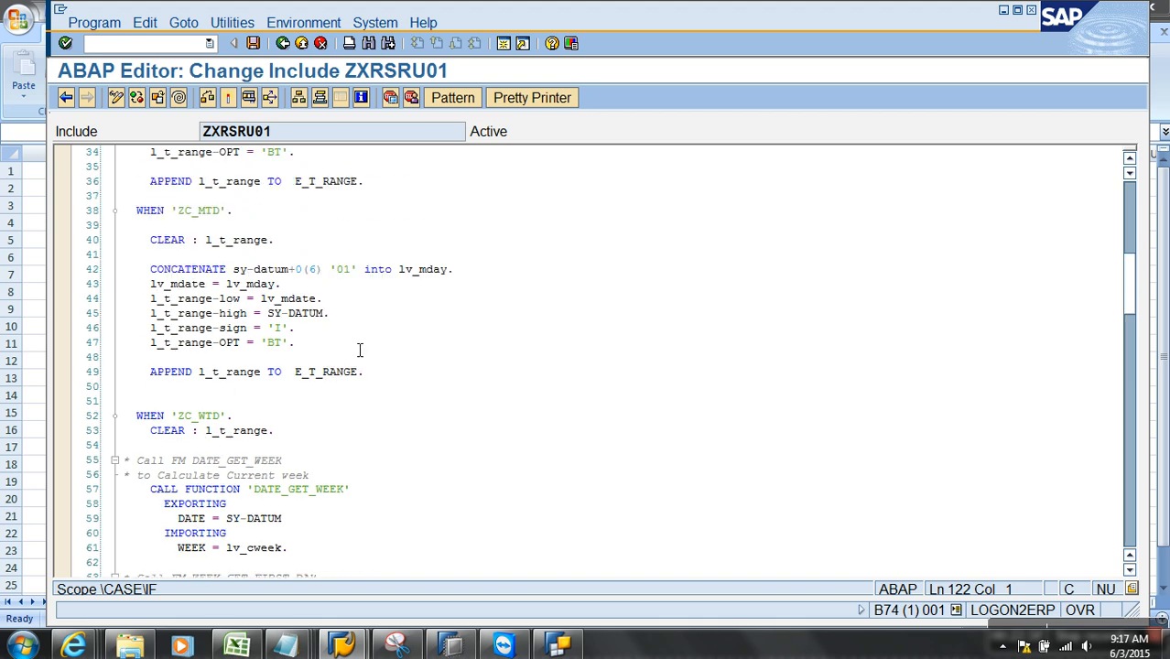
{"action": "scroll", "coordinate": [382, 334], "scroll_direction": "up", "scroll_amount": 3}
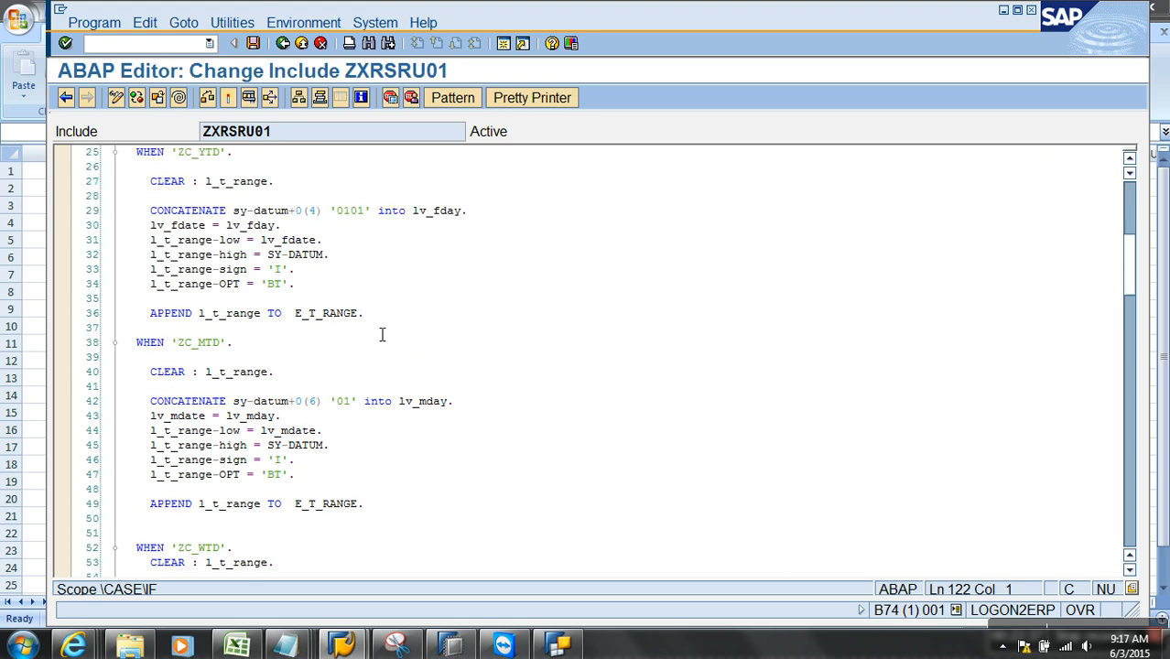
{"action": "scroll", "coordinate": [382, 335], "scroll_direction": "up", "scroll_amount": 7}
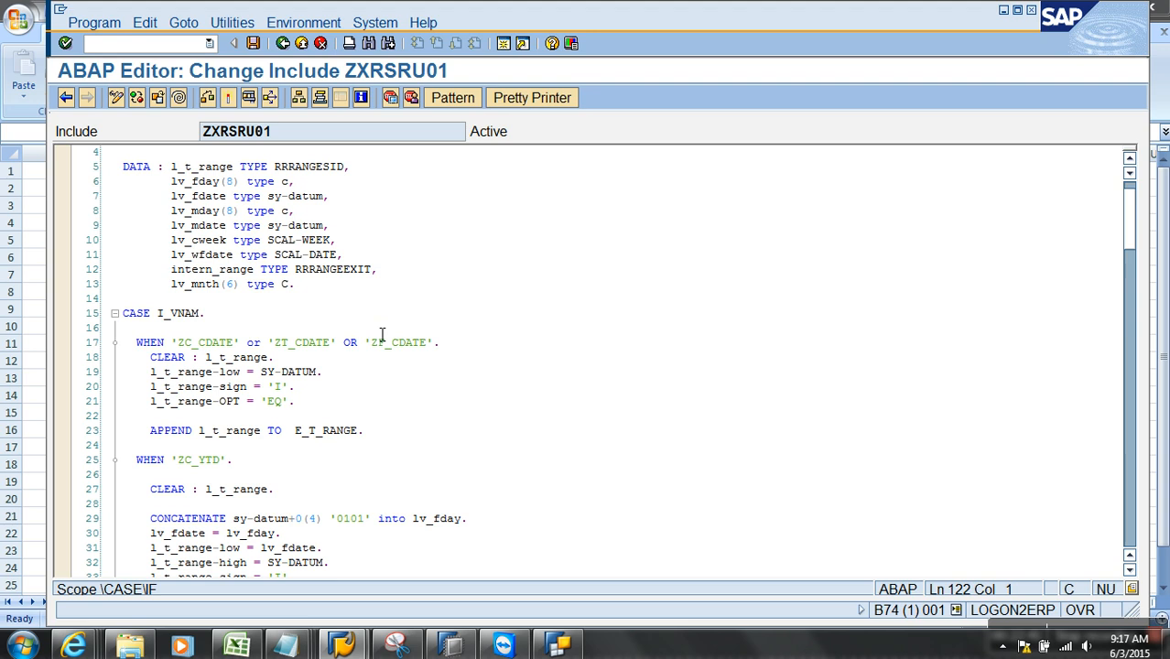
{"action": "scroll", "coordinate": [382, 334], "scroll_direction": "down", "scroll_amount": 9}
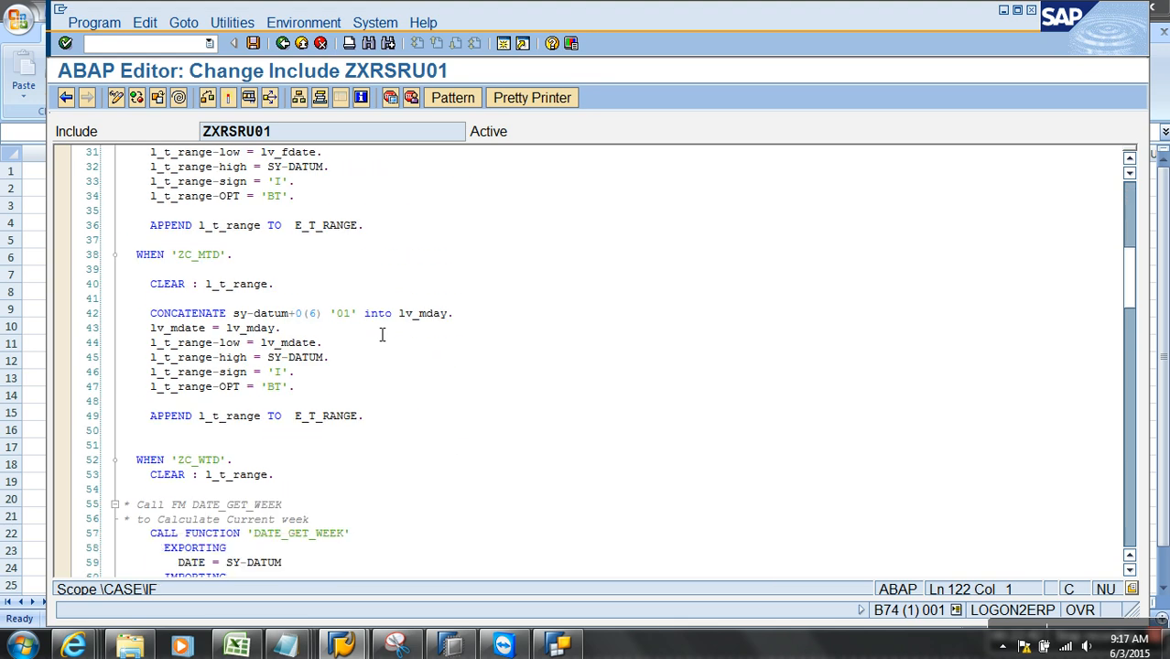
{"action": "scroll", "coordinate": [382, 334], "scroll_direction": "down", "scroll_amount": 8}
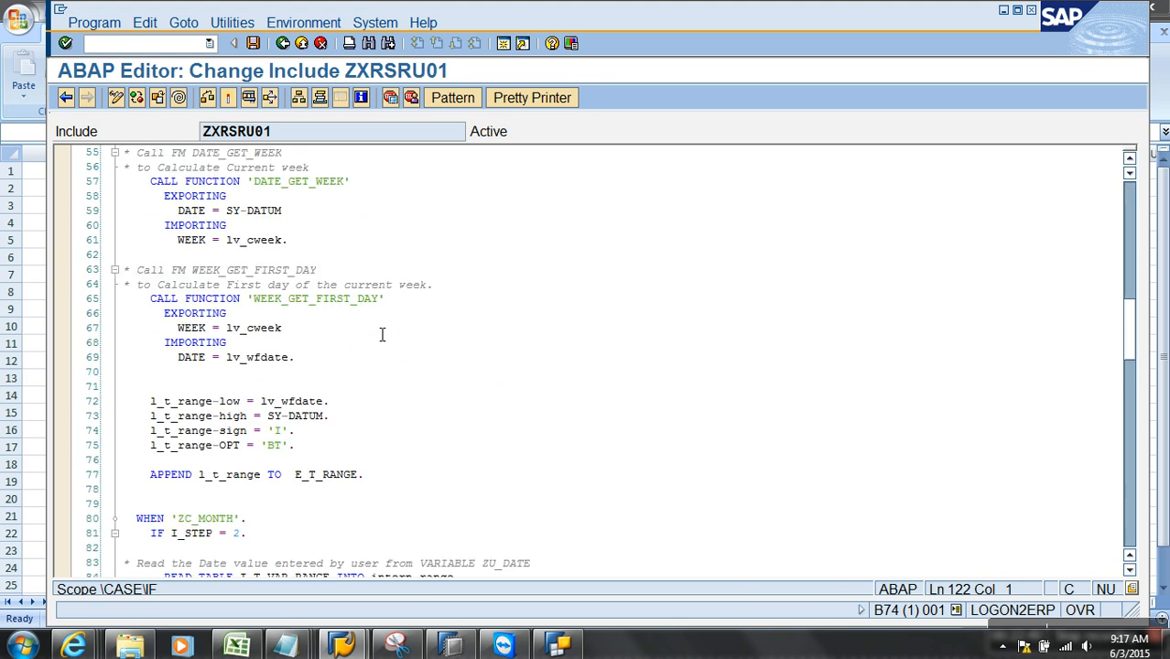
{"action": "scroll", "coordinate": [382, 334], "scroll_direction": "down", "scroll_amount": 5}
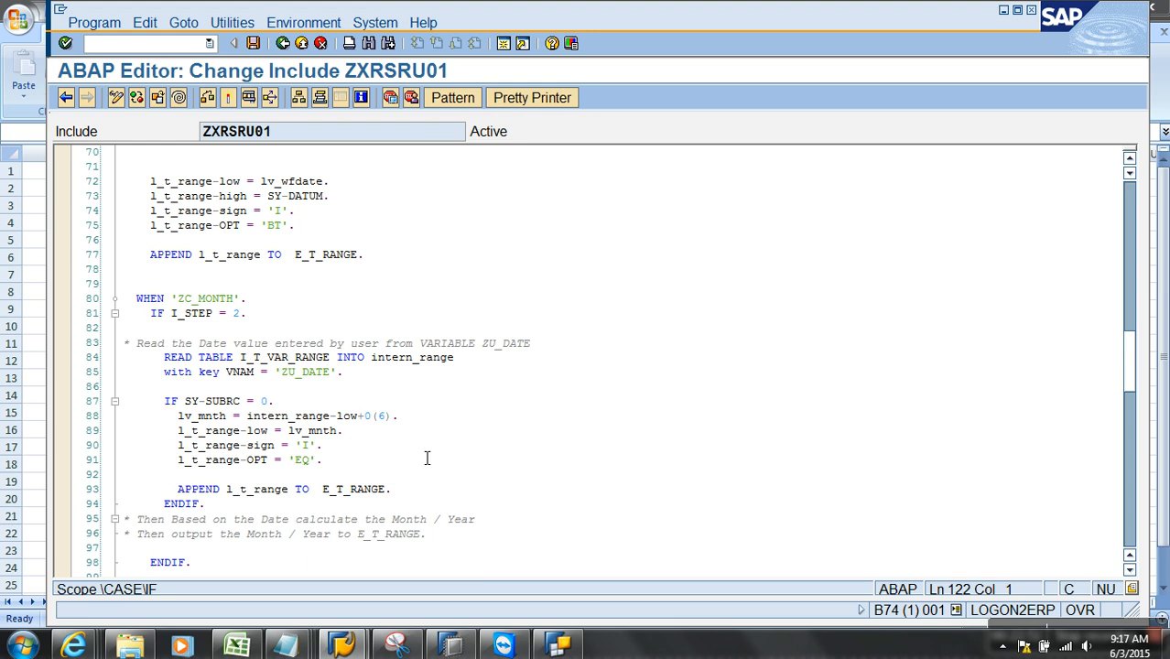
{"action": "scroll", "coordinate": [427, 457], "scroll_direction": "down", "scroll_amount": 6}
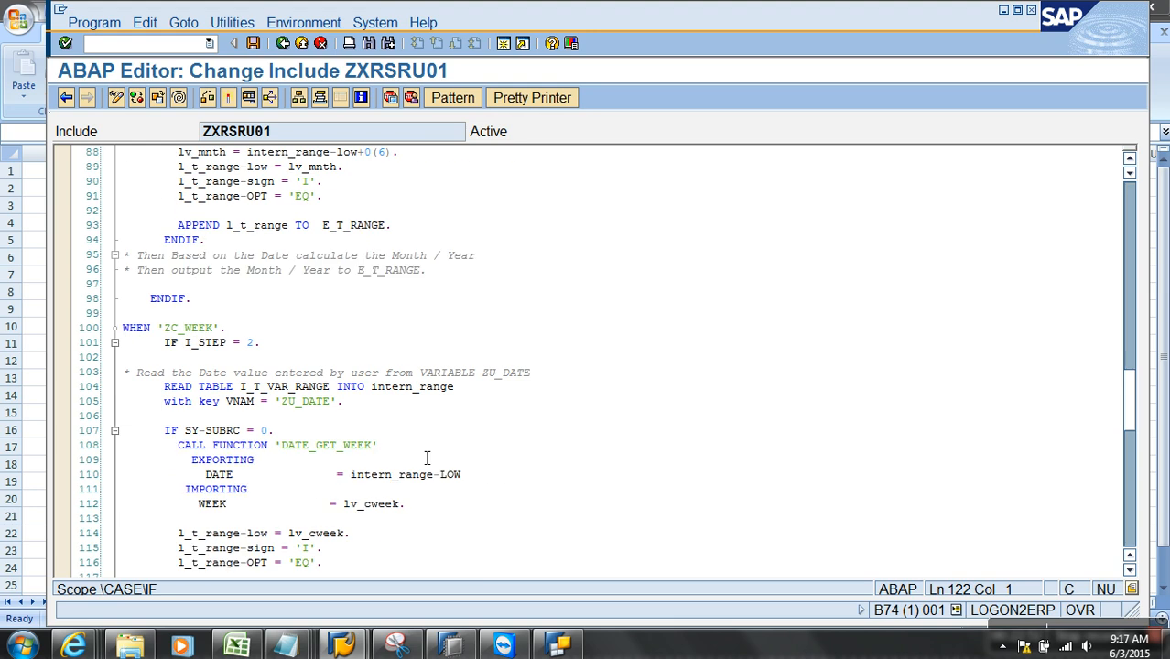
{"action": "scroll", "coordinate": [427, 458], "scroll_direction": "down", "scroll_amount": 13}
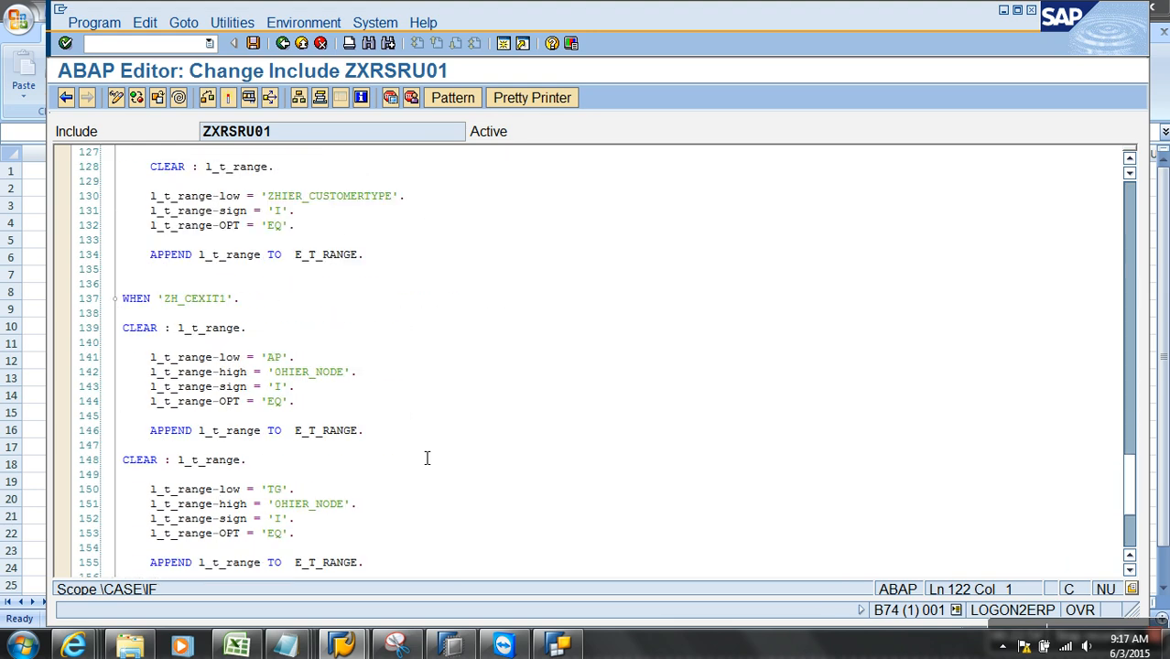
{"action": "scroll", "coordinate": [426, 458], "scroll_direction": "down", "scroll_amount": 7}
- Add the branch WHEN 'ZCE_CMONTH'. before ENDCASE and copy the l_t_range statements of the ZCE_YEAR branch into it
{"action": "left_click", "coordinate": [252, 427]}
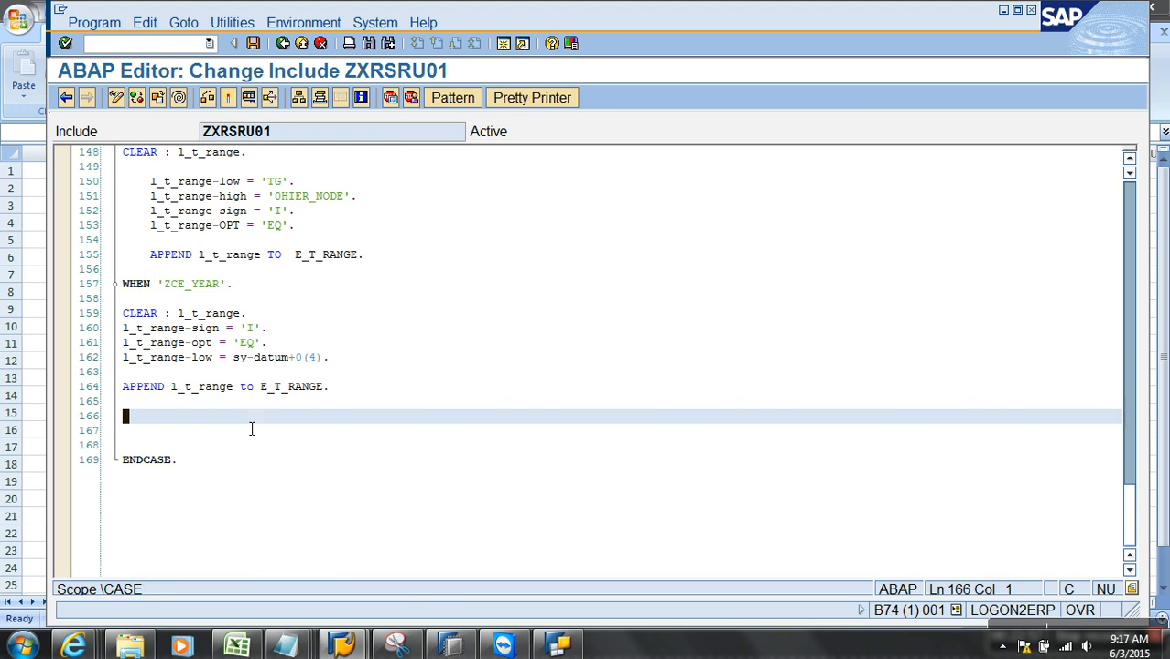
{"action": "type", "text": "WHEN 'ZCE_CMONTH'."}
{"action": "key", "text": "Return"}
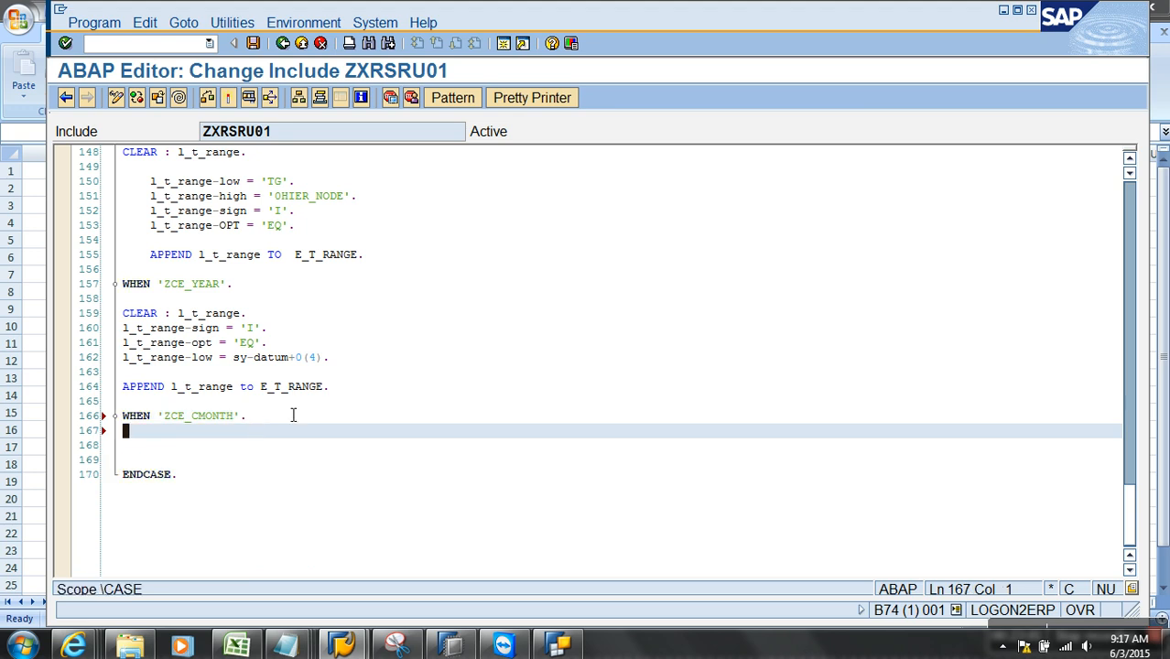
{"action": "left_click_drag", "start_coordinate": [329, 386], "coordinate": [115, 323]}
{"action": "key", "text": "ctrl+c"}
{"action": "left_click", "coordinate": [124, 445]}
{"action": "key", "text": "ctrl+v"}
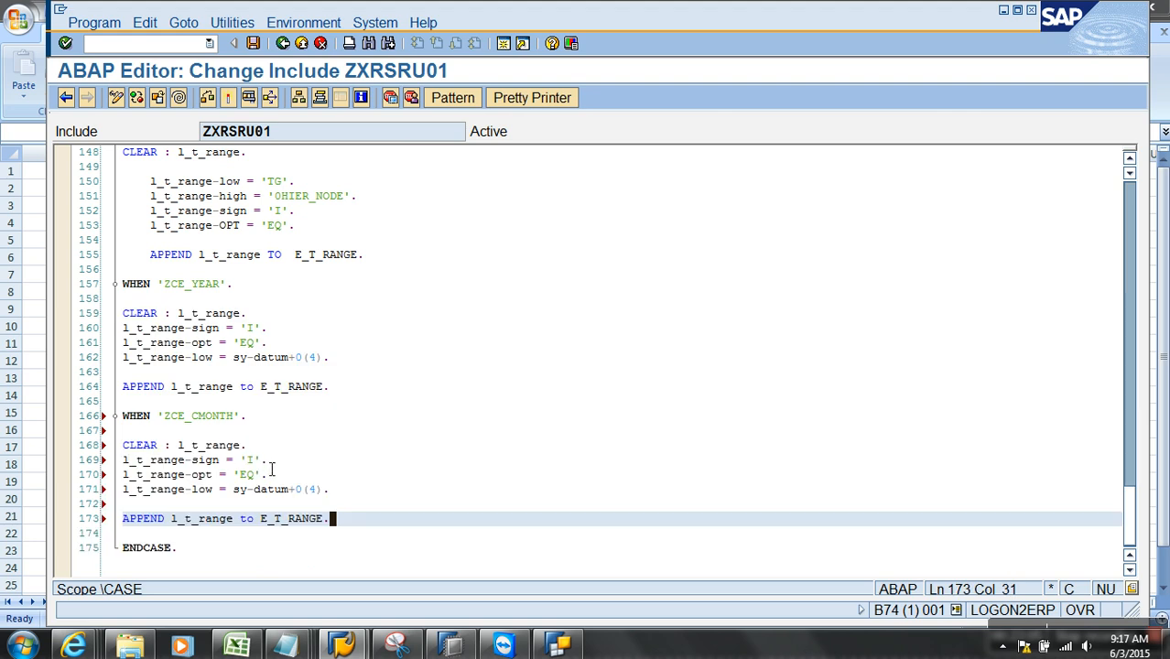
- Set l_t_range-low to sy-datum+0(6) in the ZCE_CMONTH branch and activate include ZXRSRU01
{"action": "left_click", "coordinate": [315, 489]}
{"action": "key", "text": "Left"}
{"action": "type", "text": "6)."}
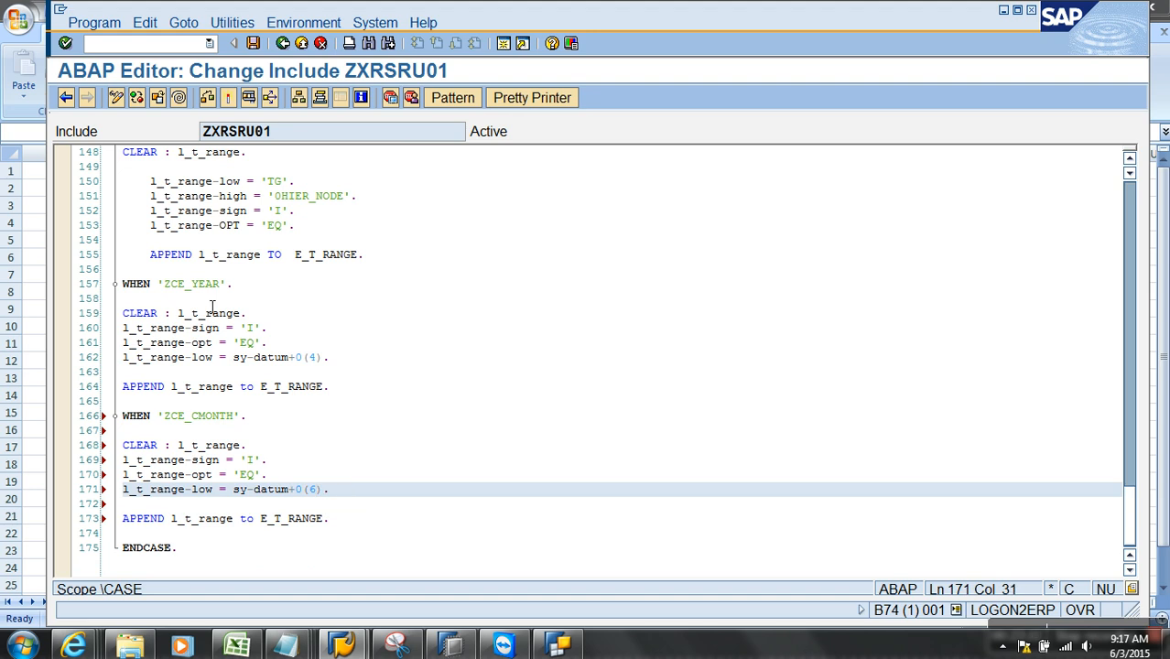
{"action": "left_click", "coordinate": [228, 98]}
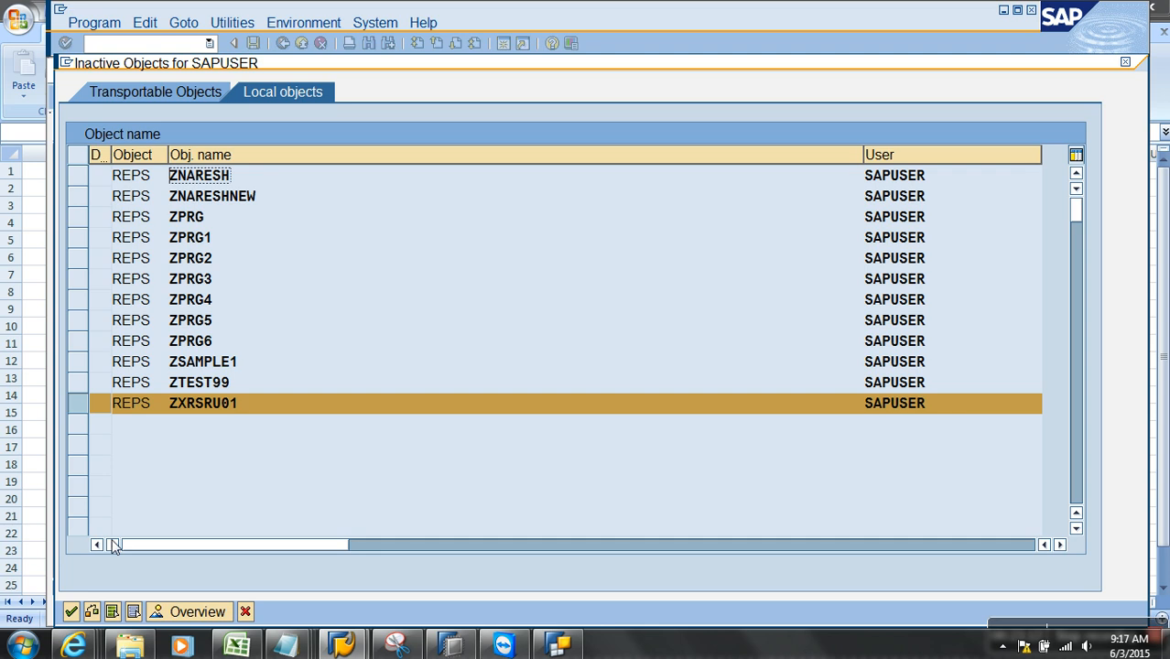
{"action": "left_click", "coordinate": [71, 612]}
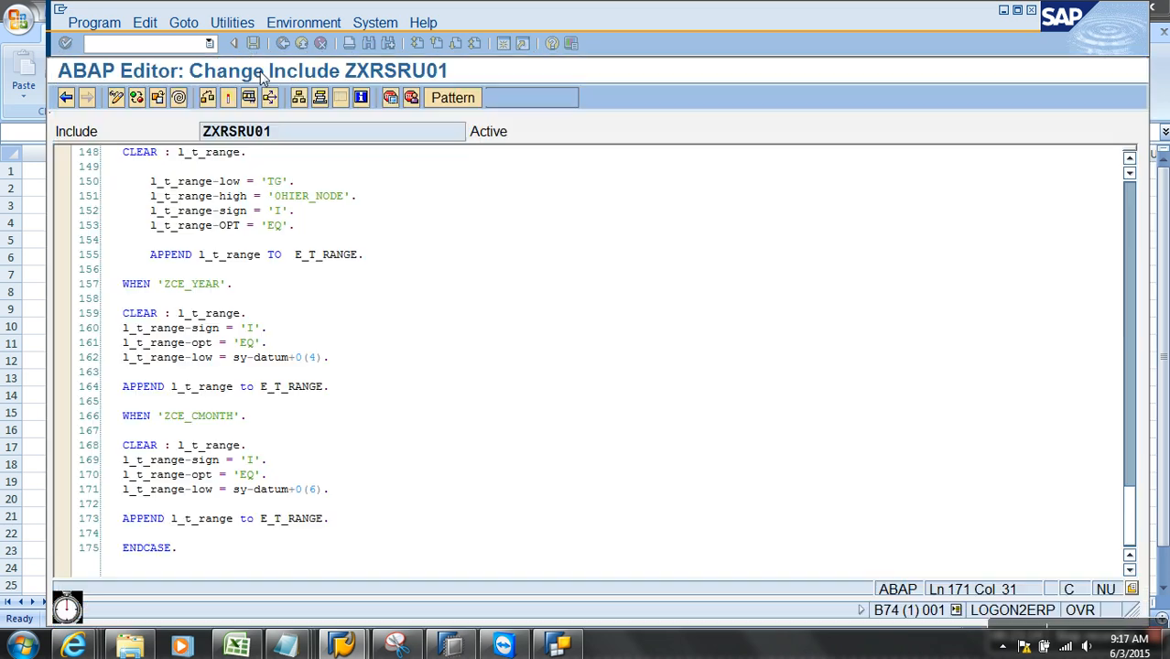
- Leave the include for the Function Builder's initial screen, then switch to BEx Query Designer and save the Simple Demo Query
{"action": "left_click", "coordinate": [283, 43]}
{"action": "left_click", "coordinate": [228, 98]}
{"action": "key", "text": "F3"}
{"action": "left_click", "coordinate": [174, 46]}
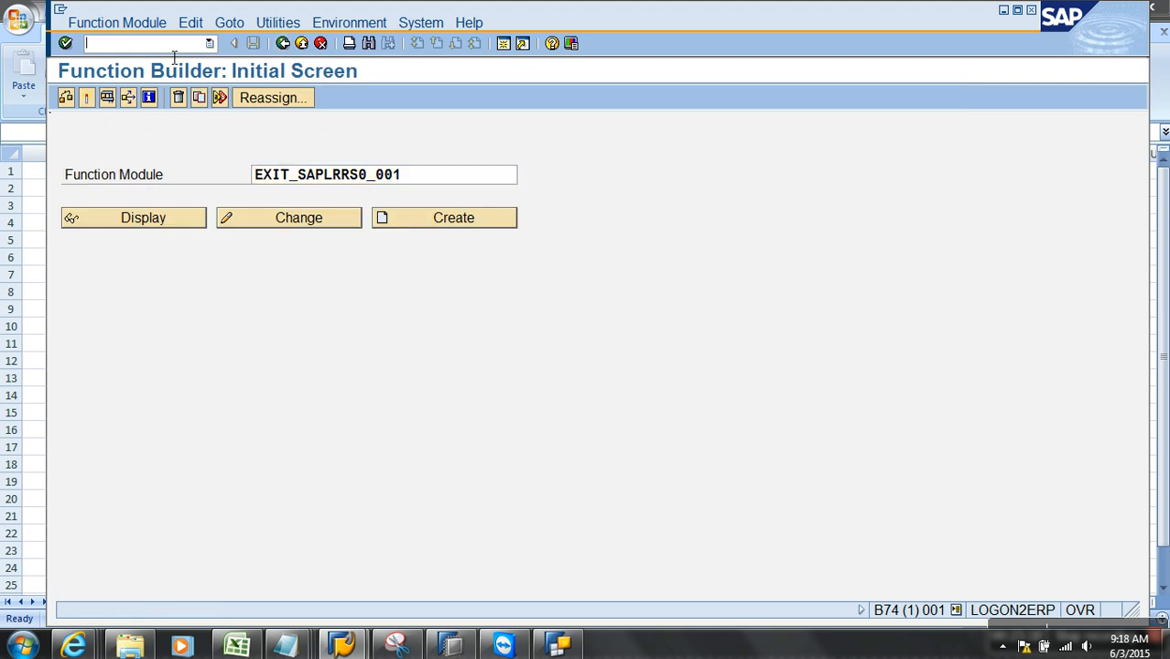
{"action": "type", "text": "/"}
{"action": "left_click", "coordinate": [558, 646]}
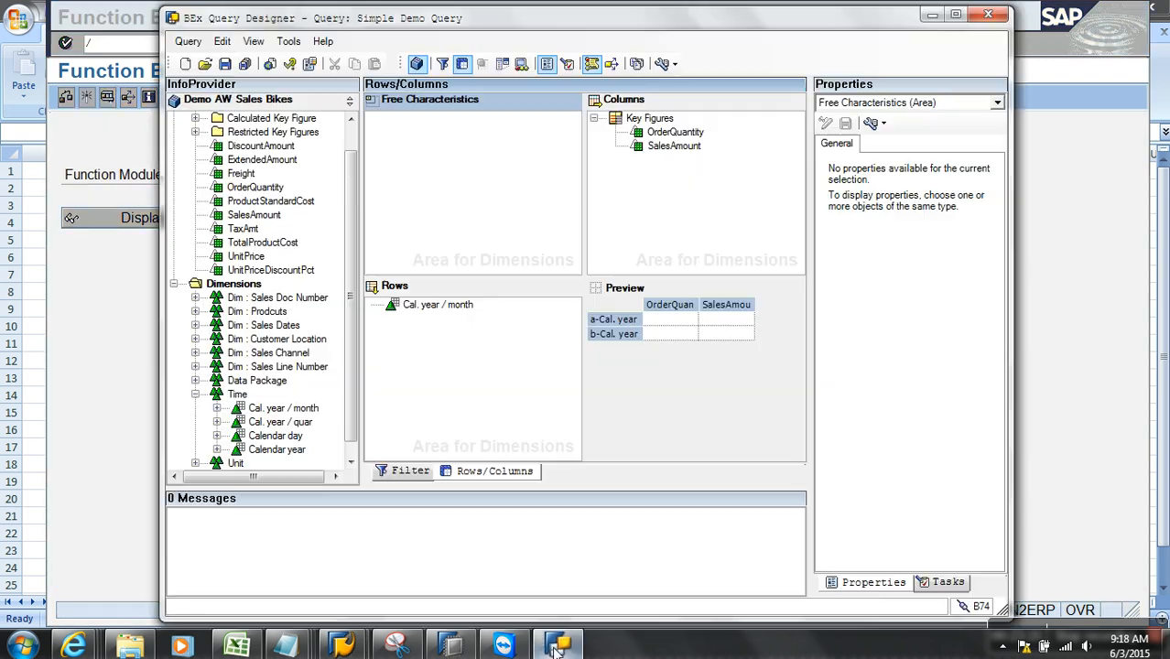
{"action": "left_click", "coordinate": [224, 64]}
- Return to SAP GUI, open transaction RSRT and execute the query to display its Current Month variable prompt
{"action": "left_click", "coordinate": [117, 47]}
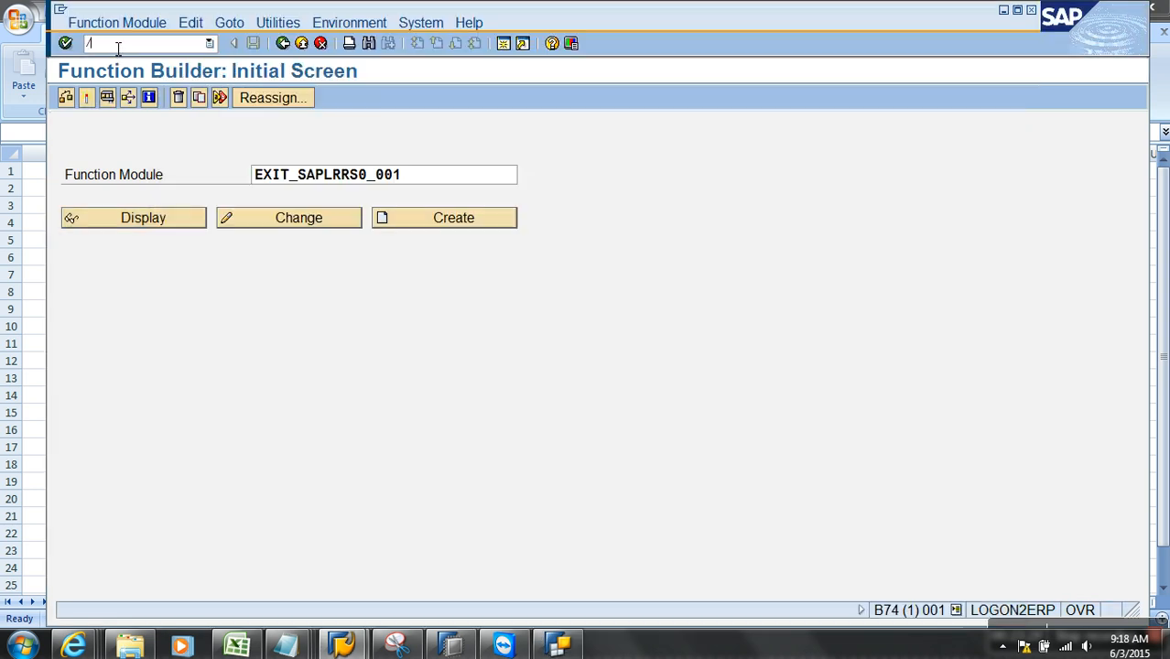
{"action": "type", "text": "NRSRT"}
{"action": "key", "text": "Return"}
{"action": "left_click", "coordinate": [91, 105]}
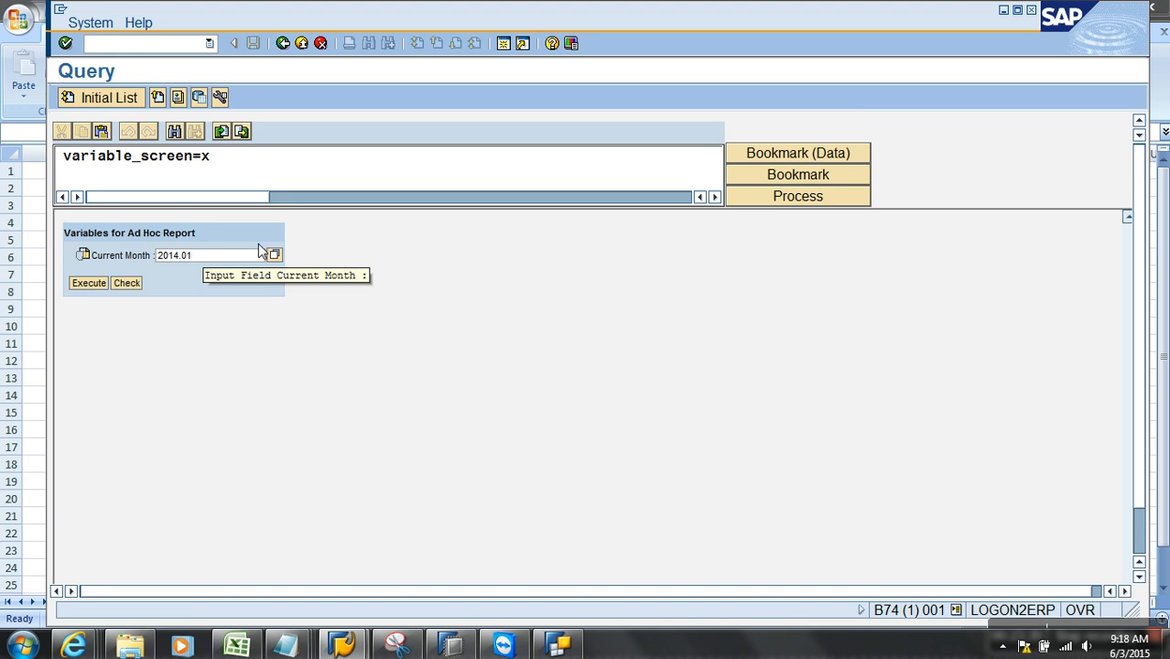
- Check the date in the SAP system status information against the Current Month default and close the dialog
{"action": "left_click", "coordinate": [99, 24]}
{"action": "left_click", "coordinate": [182, 253]}
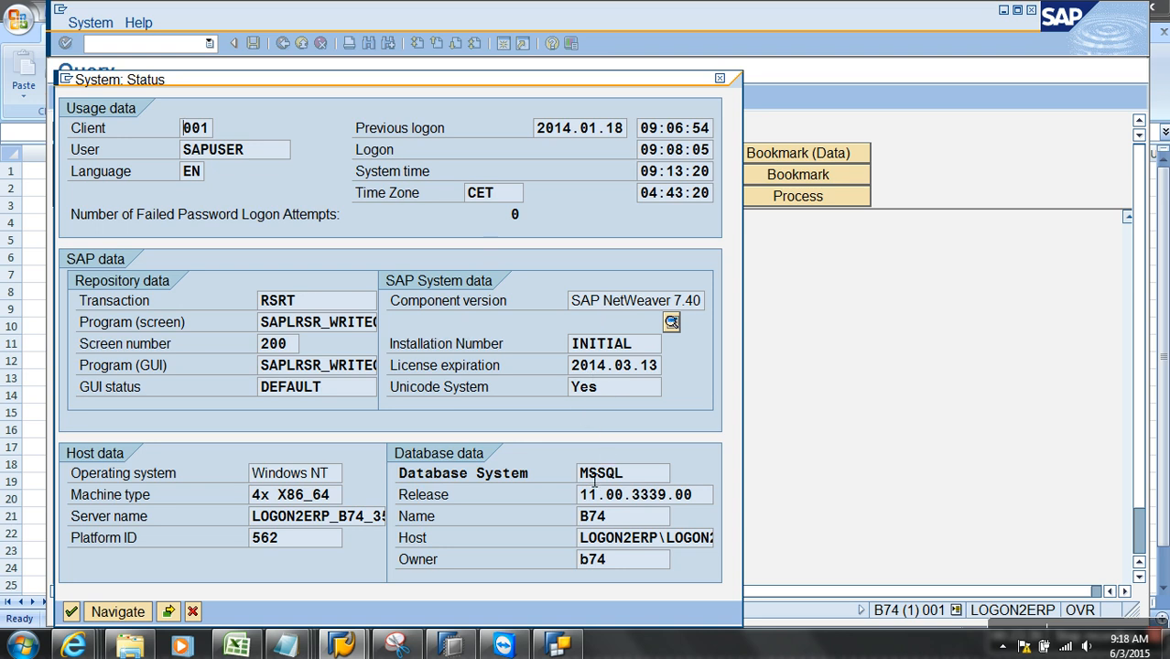
{"action": "left_click_drag", "start_coordinate": [538, 129], "coordinate": [631, 121]}
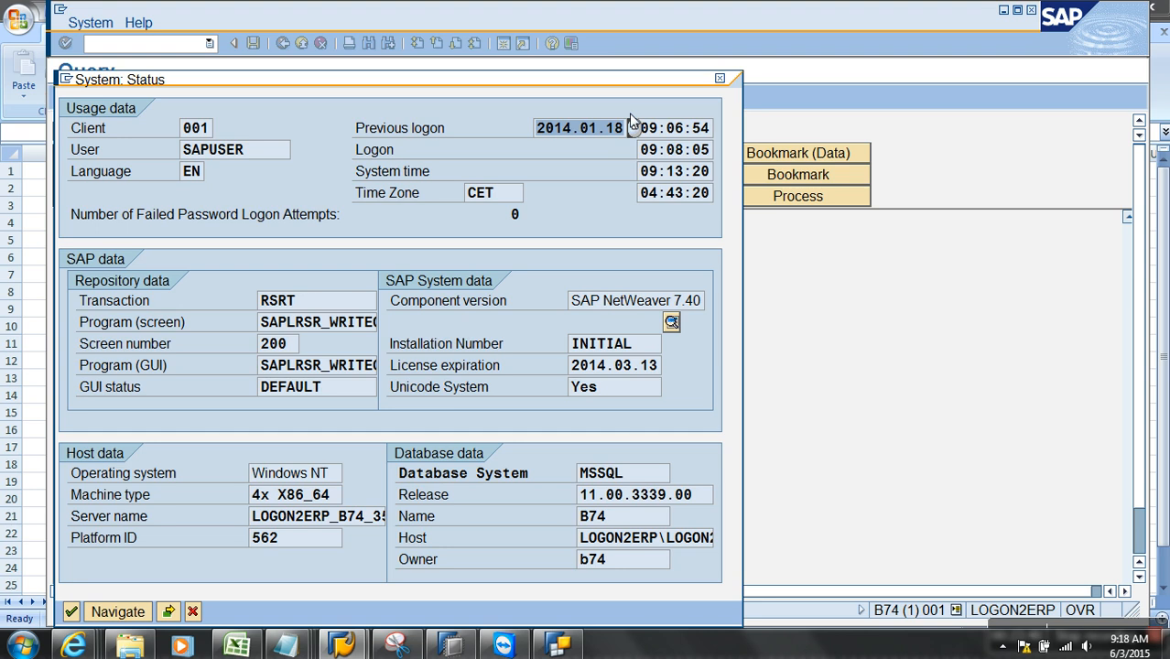
{"action": "left_click", "coordinate": [192, 612]}
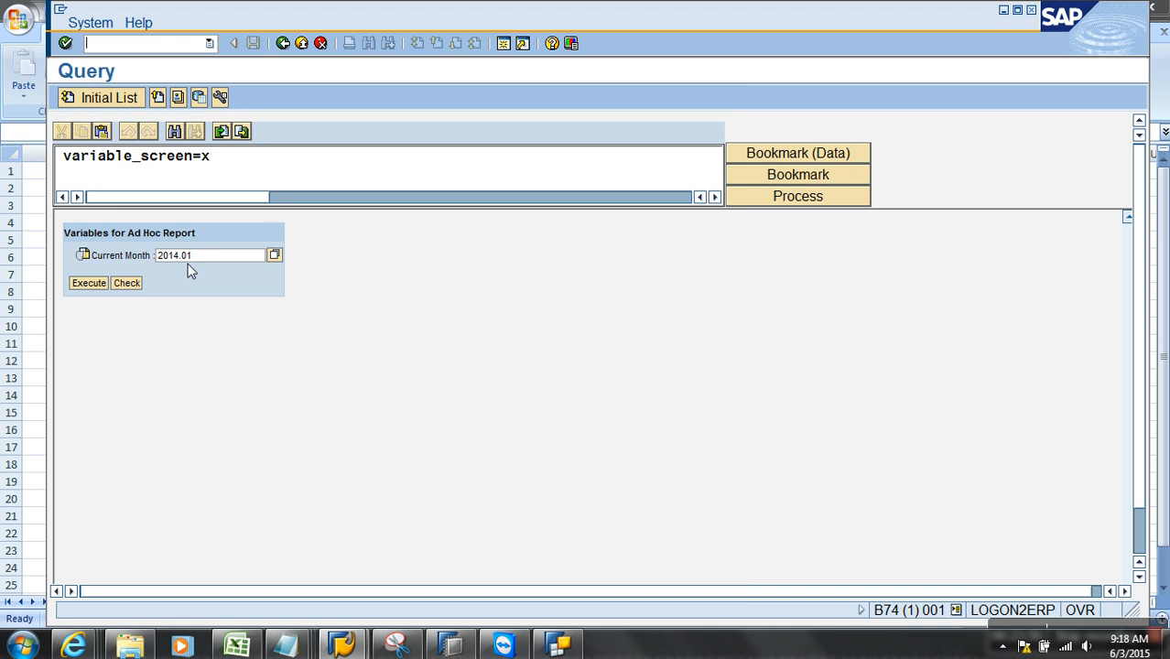
- Switch to BEx Query Designer and remove the Cal. year / month restriction from the query's filter
{"action": "left_click", "coordinate": [558, 645]}
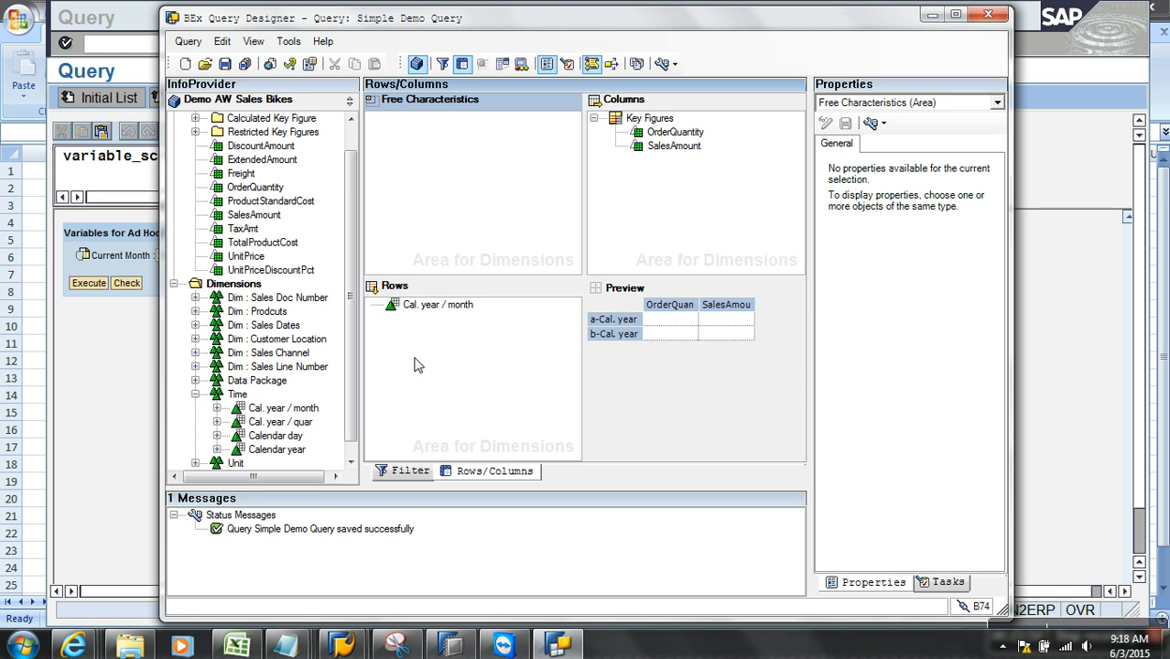
{"action": "left_click", "coordinate": [410, 471]}
{"action": "left_click_drag", "start_coordinate": [675, 139], "coordinate": [266, 197]}
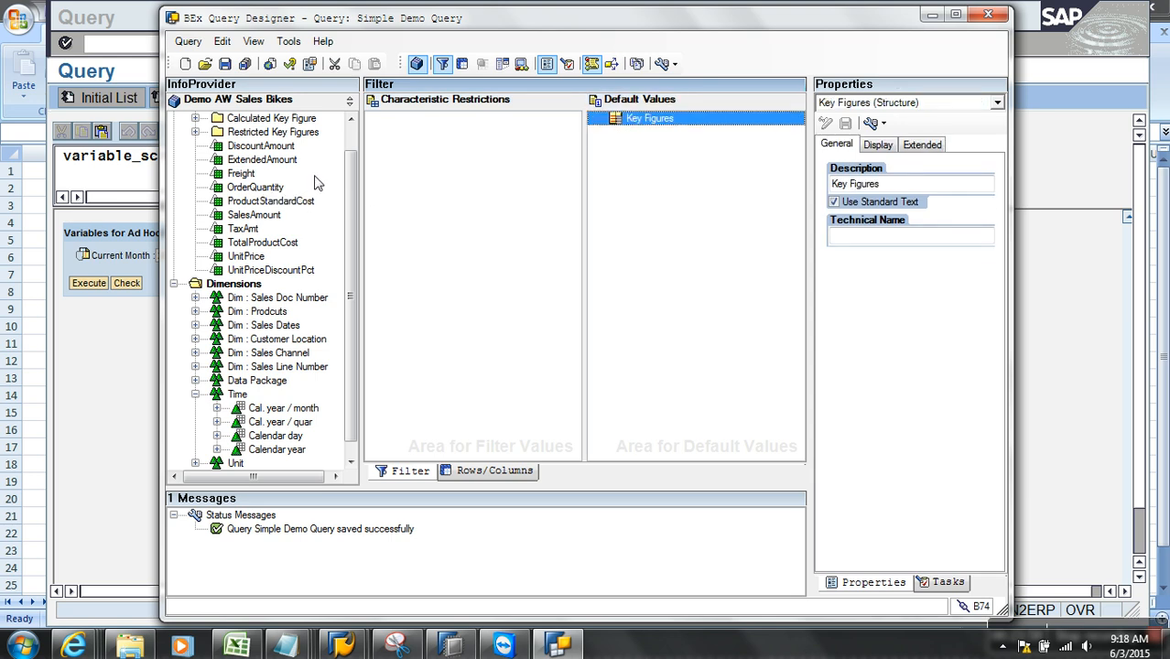
{"action": "left_click", "coordinate": [301, 423]}
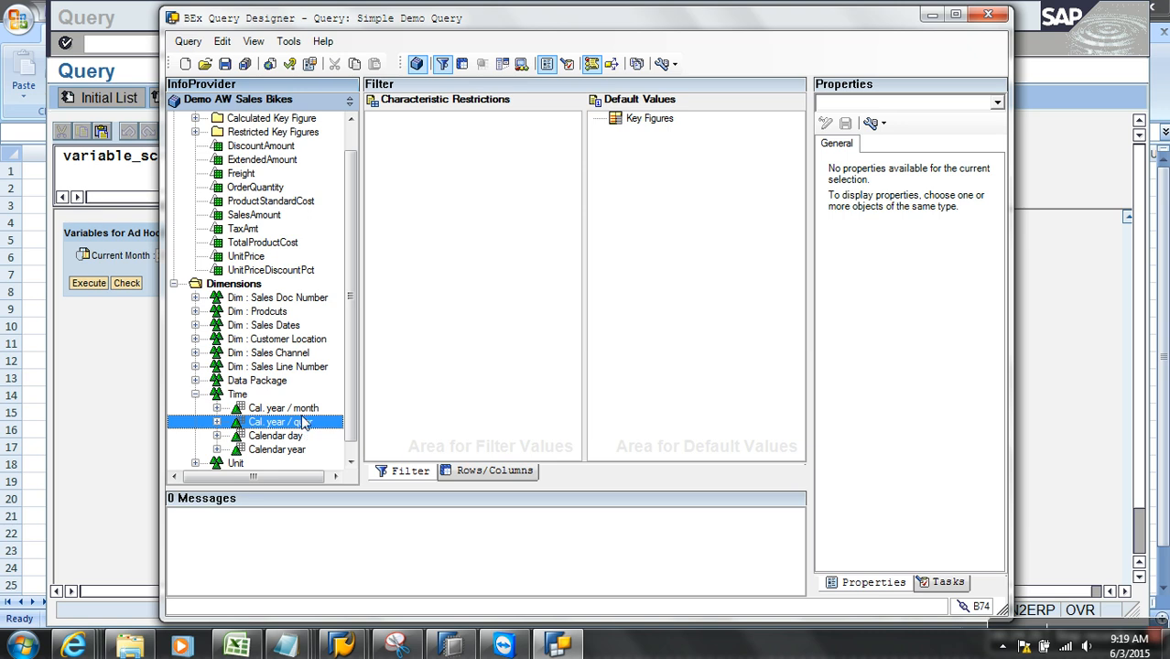
- Switch to Excel and enter 201501 in cell O9 of Sheet3 as a sample period value
{"action": "left_click", "coordinate": [237, 646]}
{"action": "left_click", "coordinate": [821, 313]}
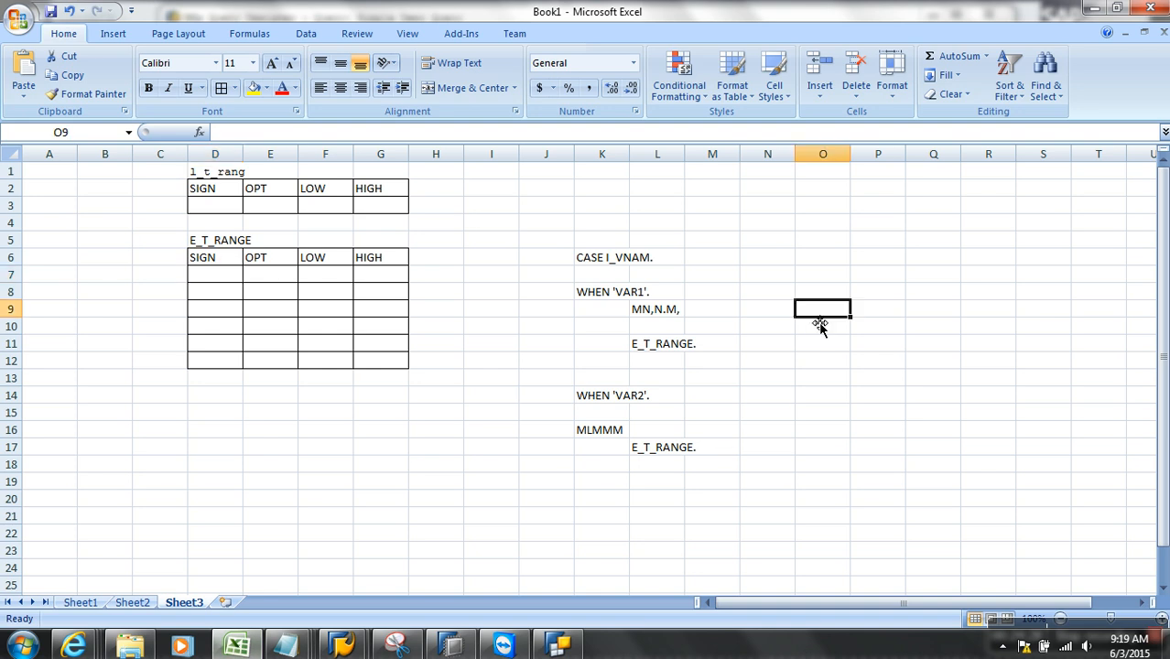
{"action": "type", "text": "2015"}
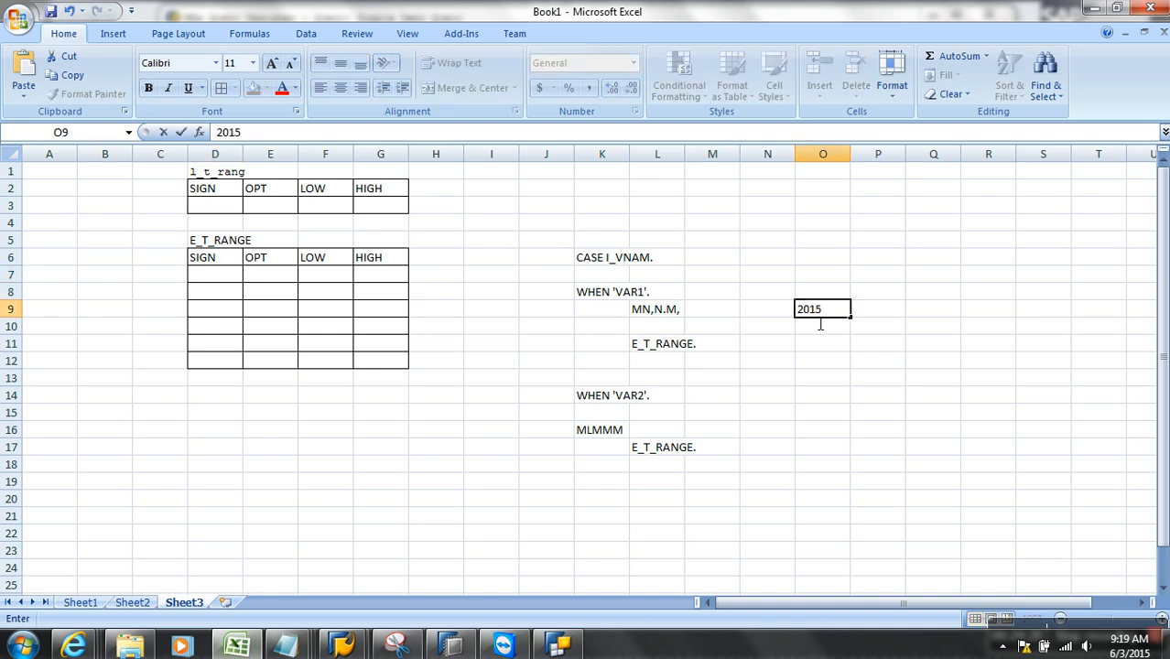
{"action": "type", "text": "01"}
- Return to BEx Query Designer and copy the Cal. year / quar characteristic from the Time dimension into the rows
{"action": "key", "text": "alt+Tab"}
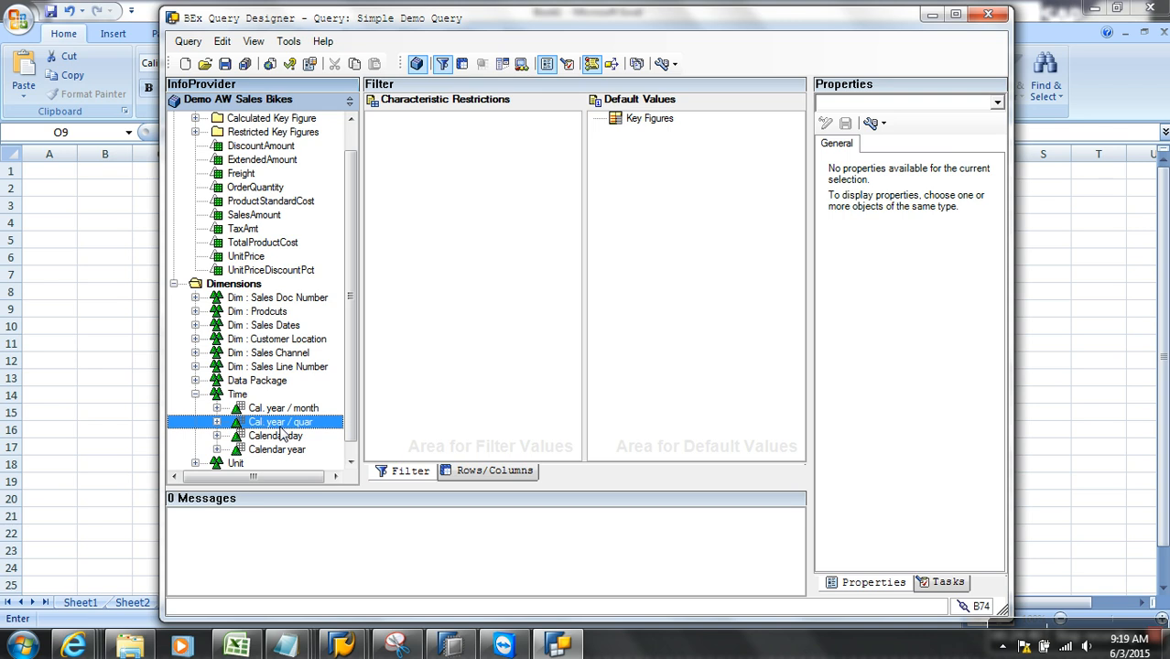
{"action": "left_click", "coordinate": [490, 471]}
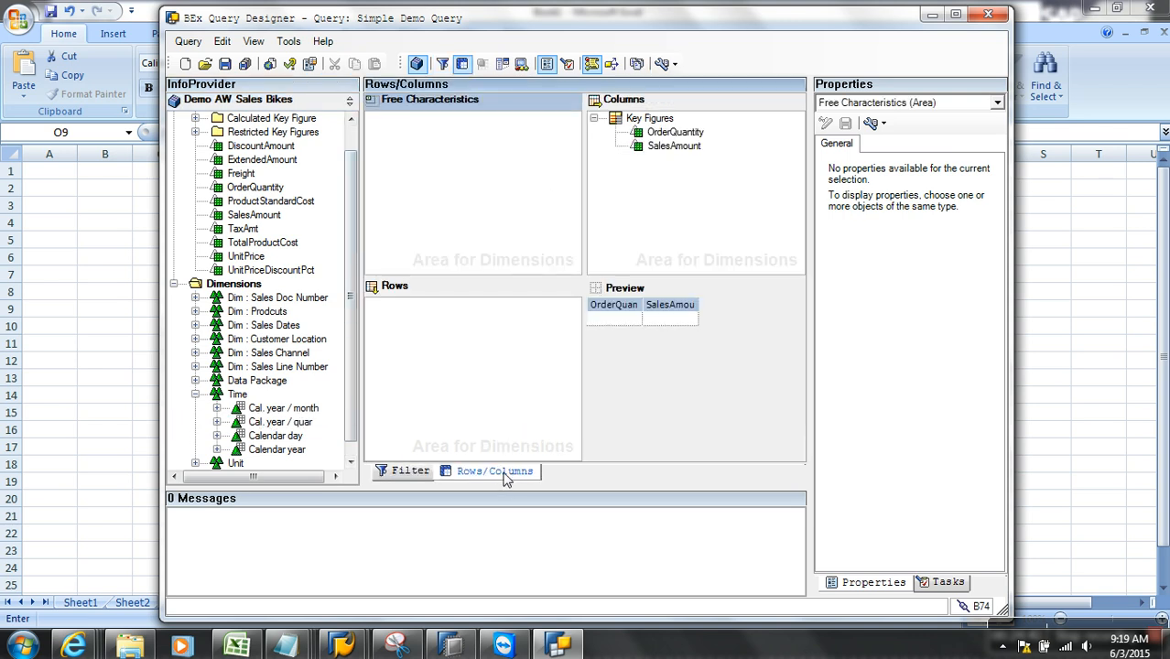
{"action": "right_click", "coordinate": [291, 426]}
{"action": "left_click", "coordinate": [329, 446]}
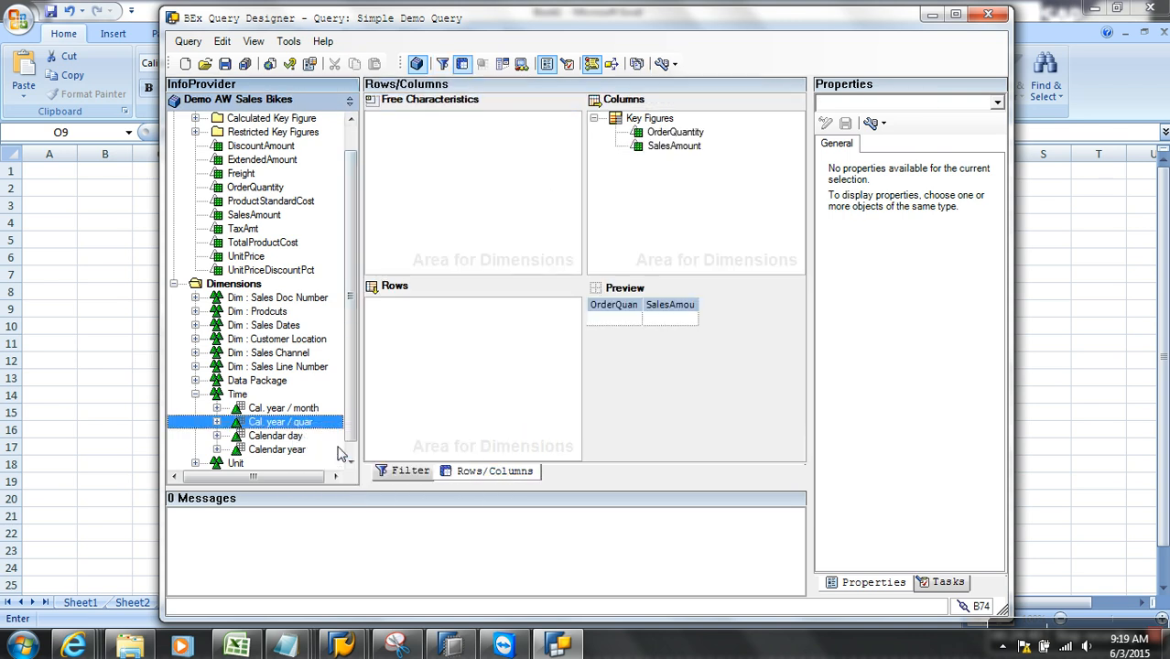
{"action": "right_click", "coordinate": [421, 349]}
{"action": "left_click", "coordinate": [471, 417]}
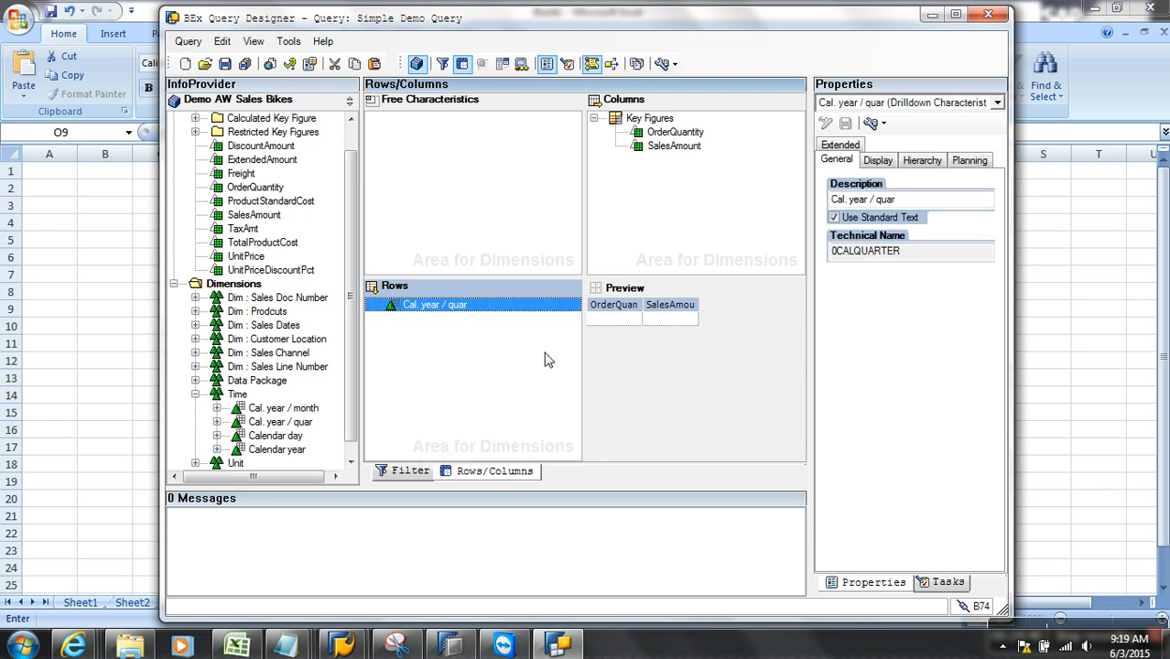
- Copy the technical name 0CALQUARTER, switch to SAP GUI and open transaction RSA1
{"action": "left_click_drag", "start_coordinate": [934, 263], "coordinate": [823, 256]}
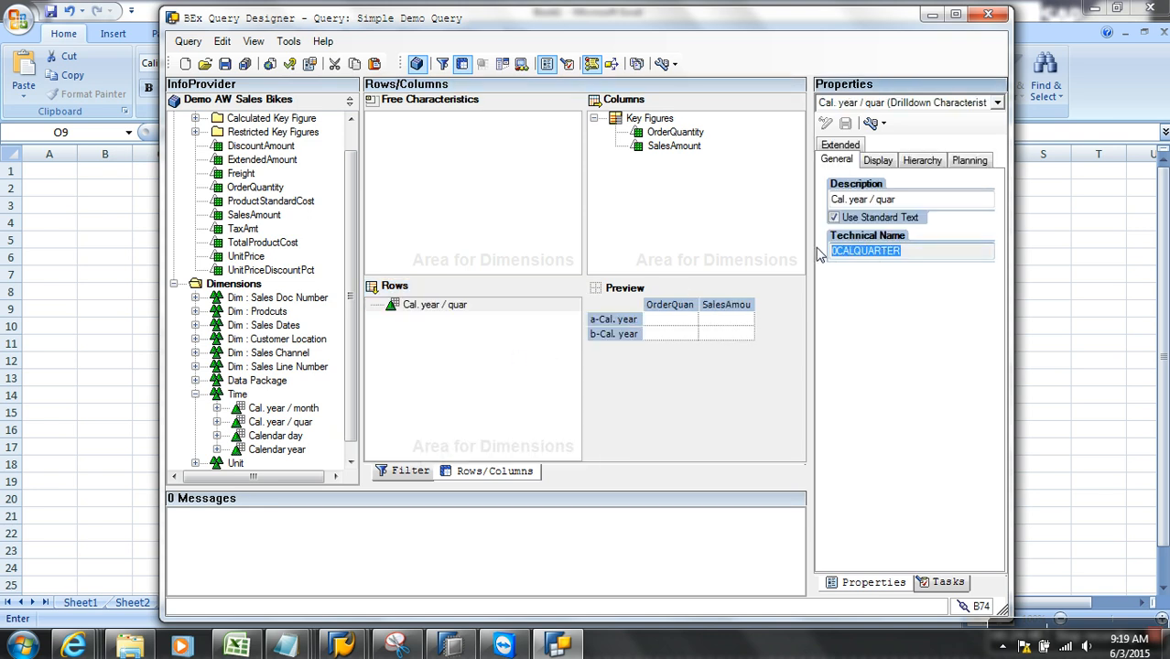
{"action": "left_click", "coordinate": [343, 645]}
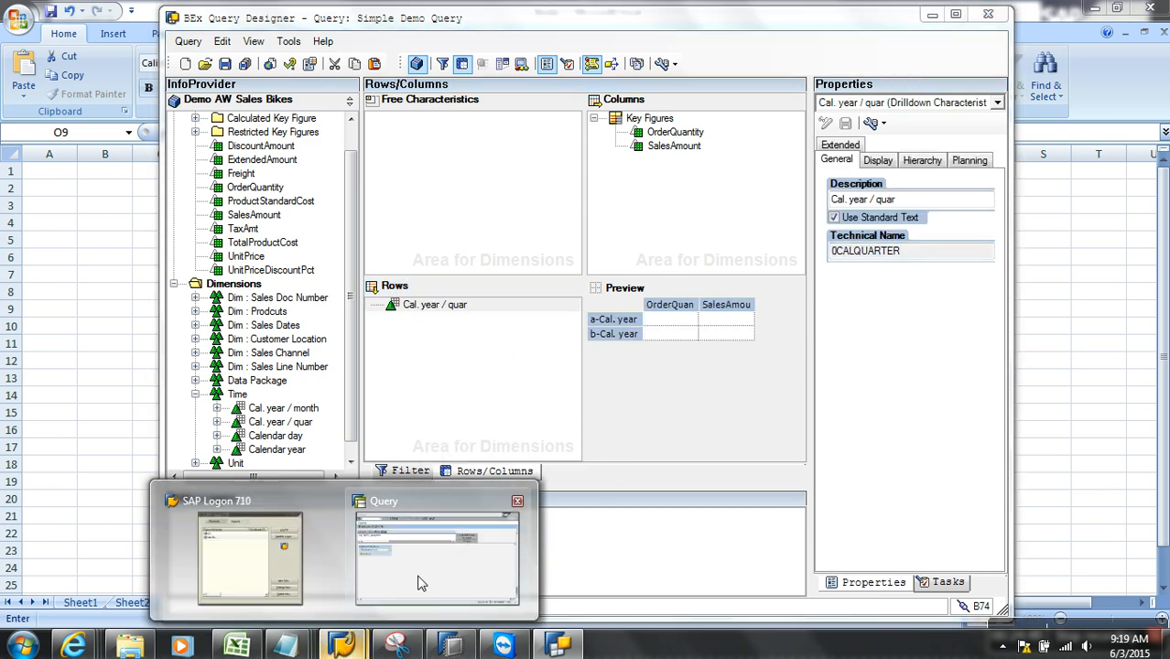
{"action": "left_click", "coordinate": [421, 582]}
{"action": "left_click", "coordinate": [183, 48]}
{"action": "type", "text": "/nrsa1"}
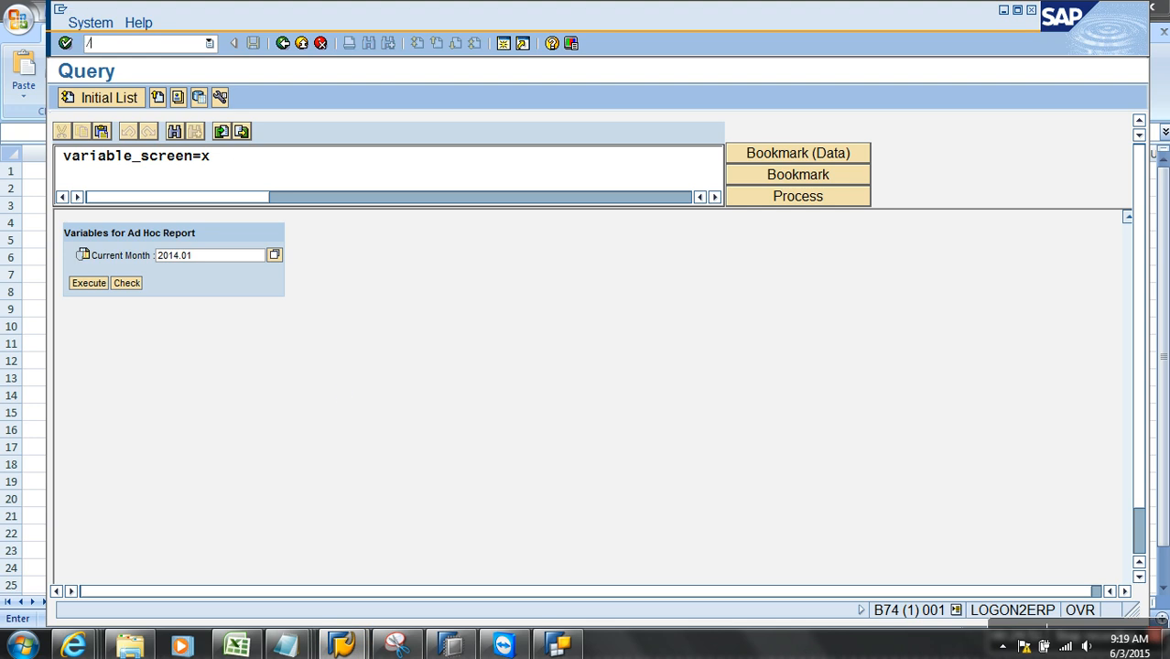
{"action": "key", "text": "Return"}
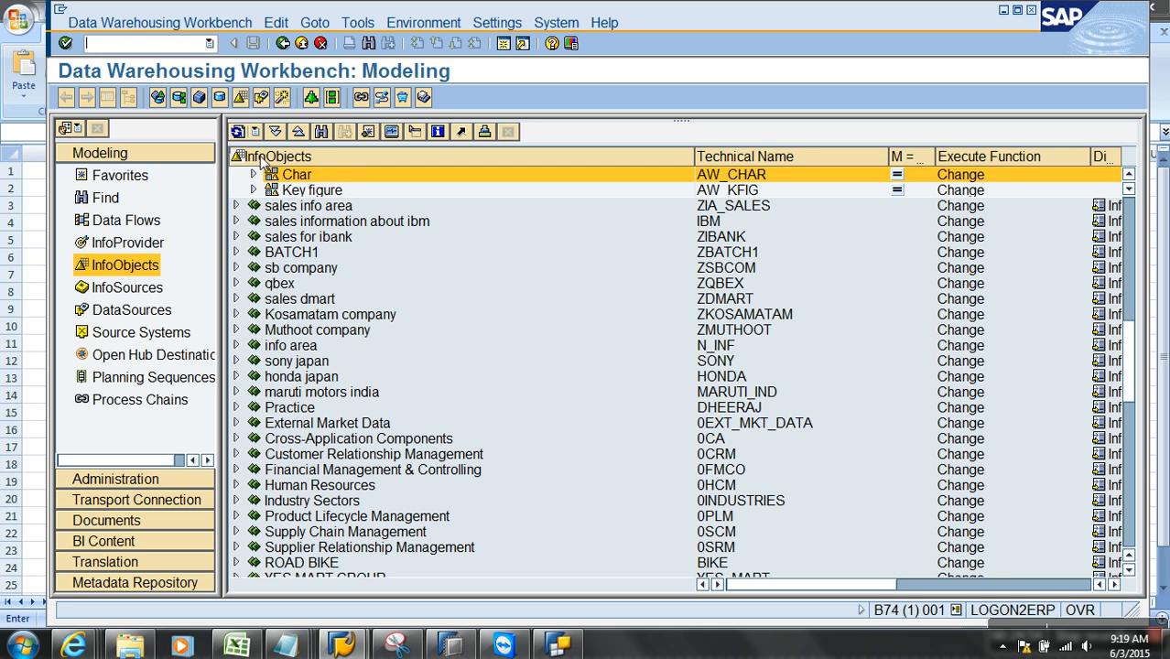
- Find InfoObject 0CALQUARTER, display its details across the full screen and examine its length
{"action": "left_click", "coordinate": [317, 134]}
{"action": "key", "text": "ctrl+v"}
{"action": "key", "text": "Return"}
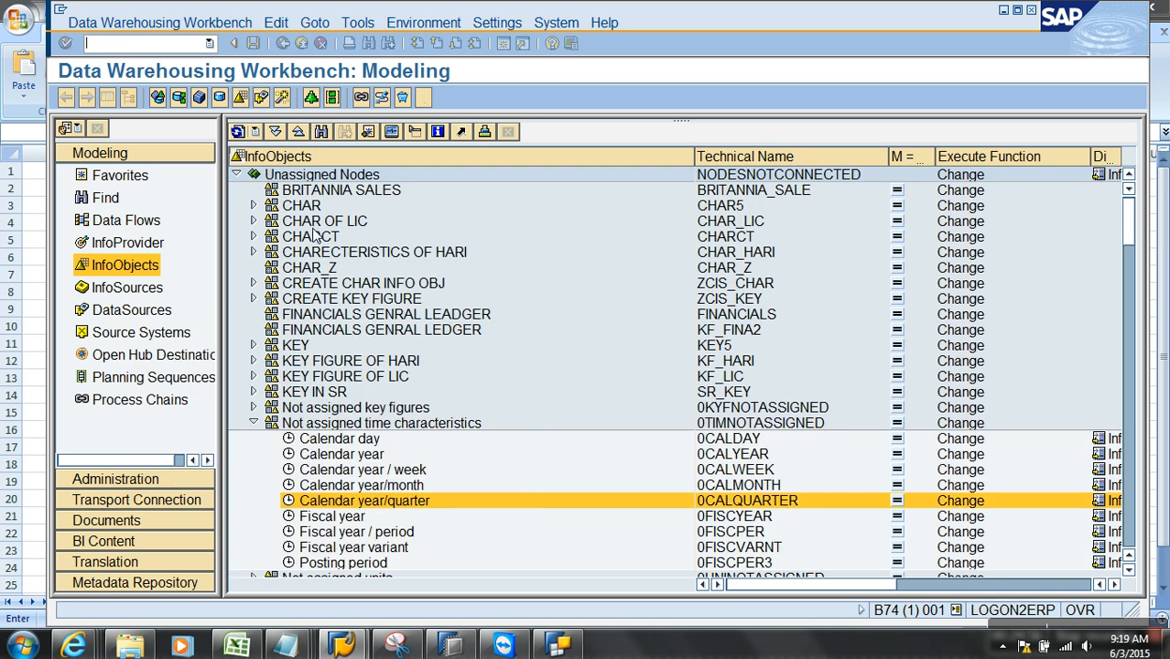
{"action": "double_click", "coordinate": [389, 500]}
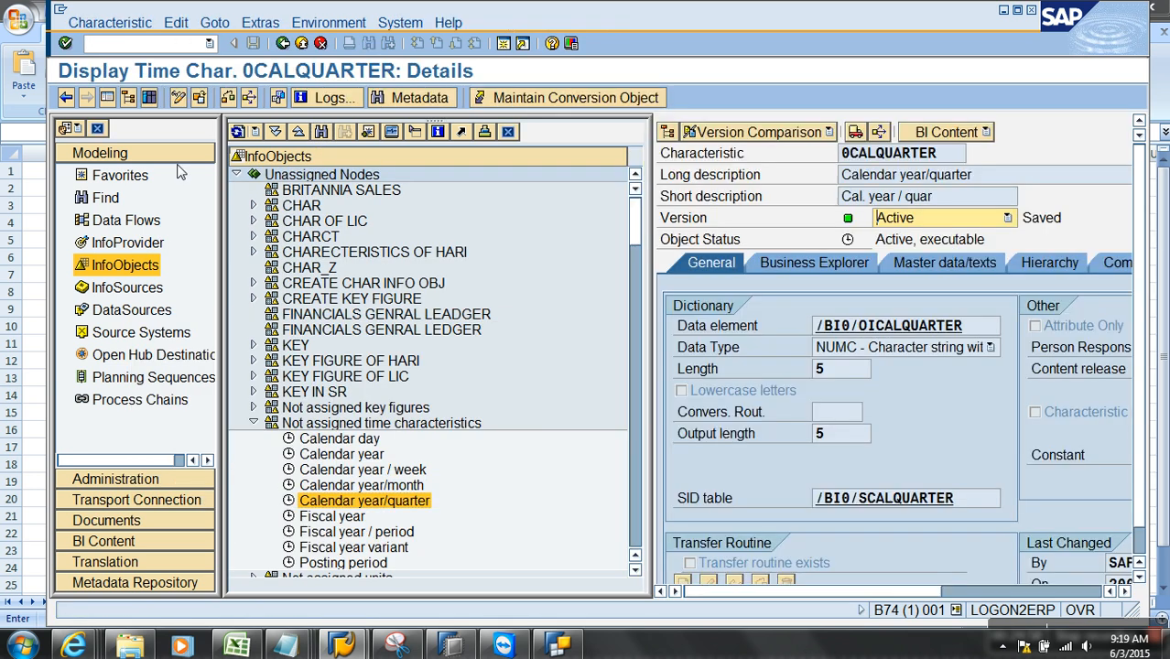
{"action": "left_click", "coordinate": [107, 97]}
{"action": "left_click", "coordinate": [262, 369]}
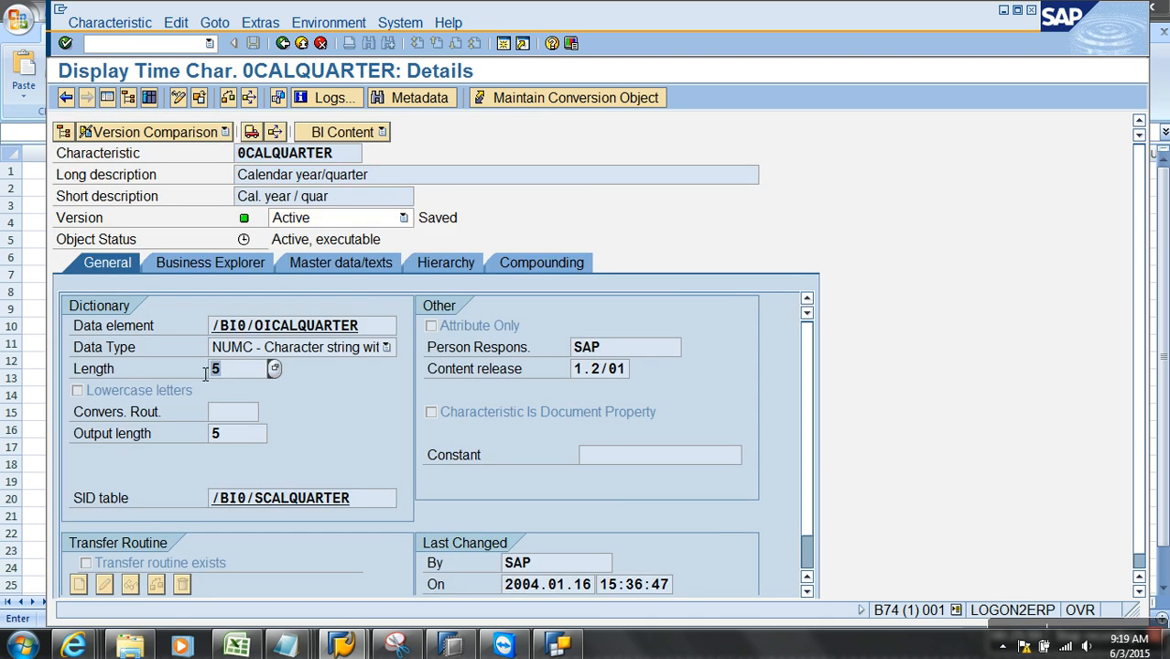
- Change the sample in Excel cell O9 to 20151 and compare it with the length defined for 0CALQUARTER
{"action": "left_click", "coordinate": [236, 647]}
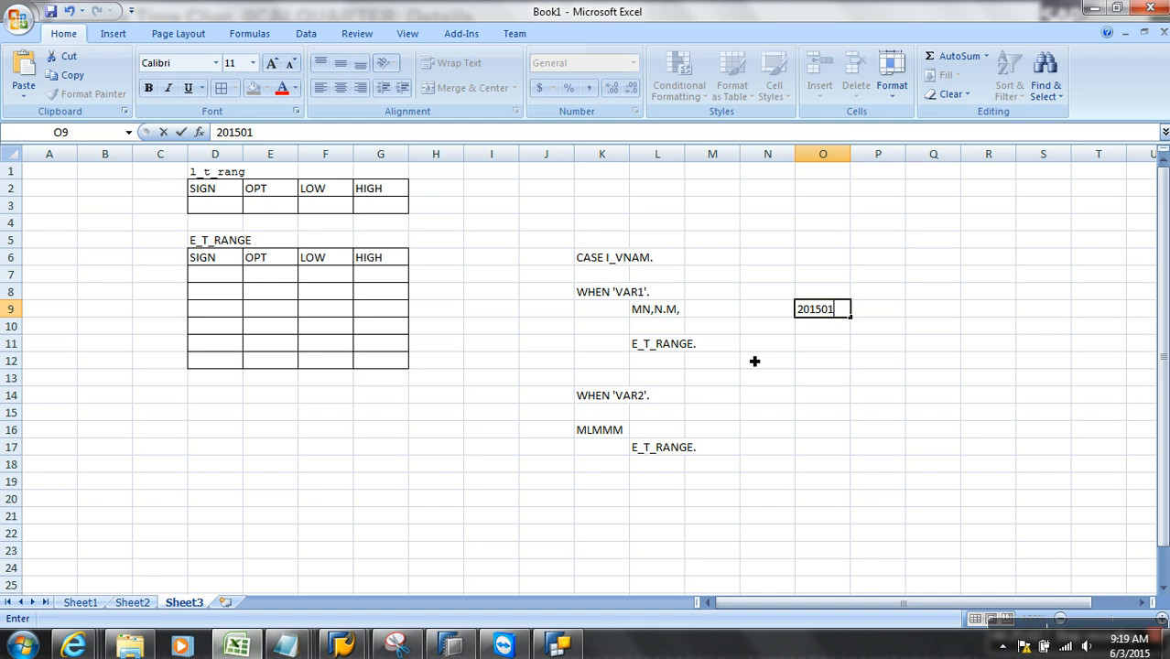
{"action": "key", "text": "BackSpace"}
{"action": "key", "text": "BackSpace"}
{"action": "type", "text": "1"}
{"action": "left_click", "coordinate": [834, 352]}
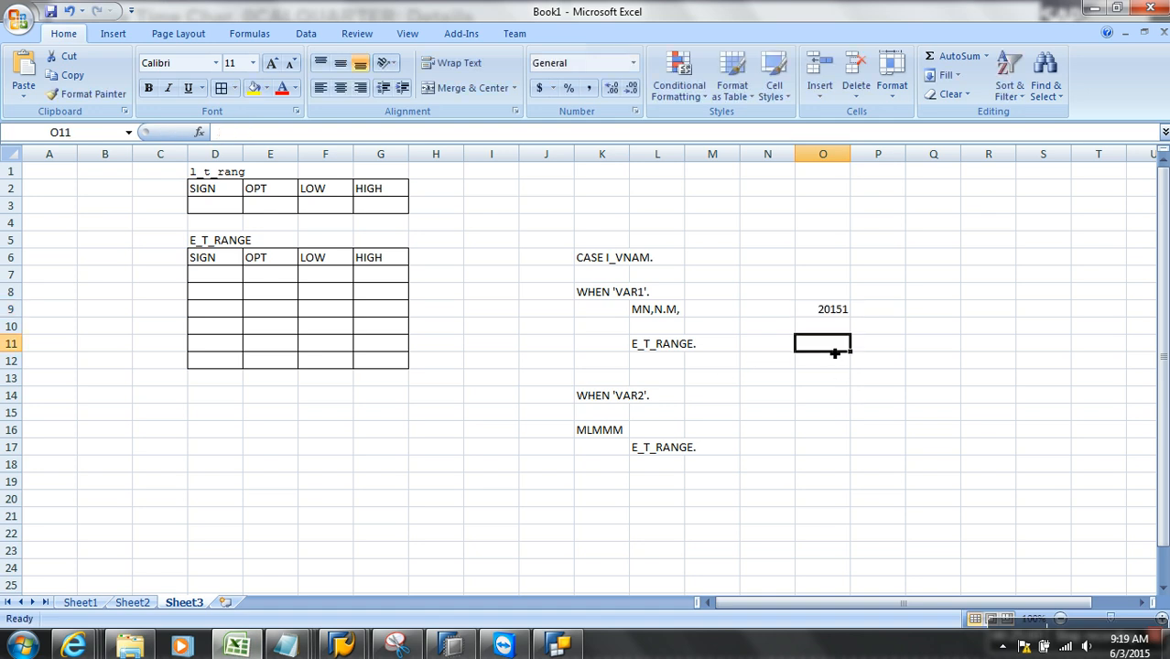
{"action": "key", "text": "alt+Tab"}
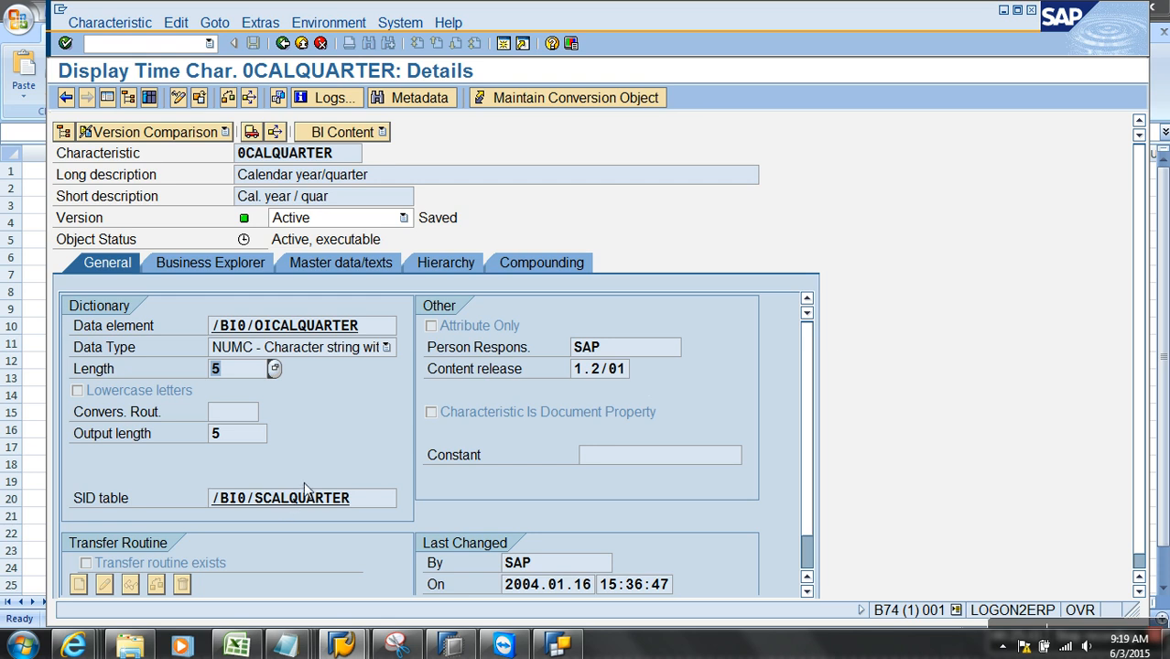
{"action": "key", "text": "alt+Tab"}
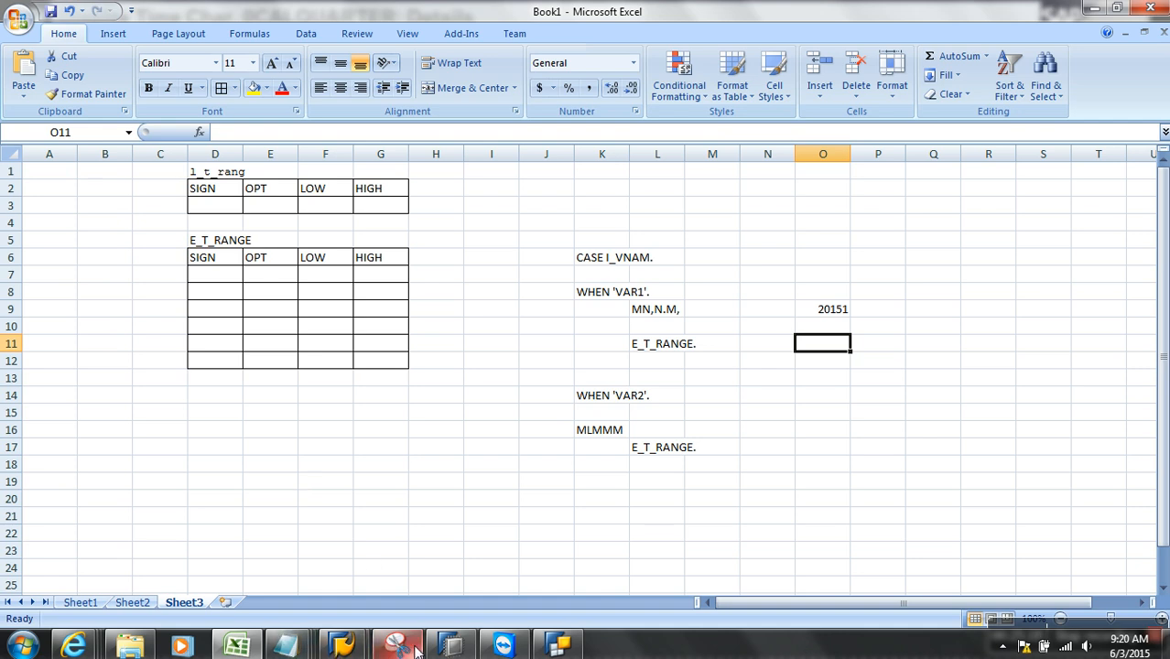
- Switch to Notepad, mark month positions 4–5 and year positions 0–3 of the date layout, and return to BEx Query Designer
{"action": "left_click", "coordinate": [327, 646]}
{"action": "left_click", "coordinate": [497, 580]}
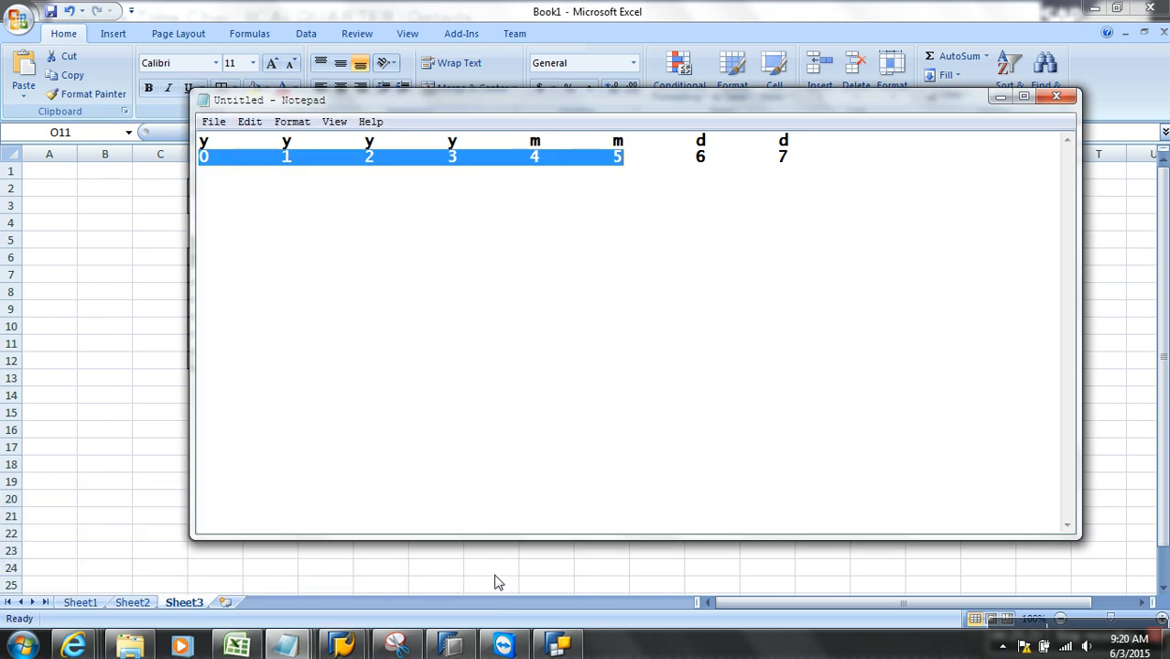
{"action": "left_click", "coordinate": [631, 241]}
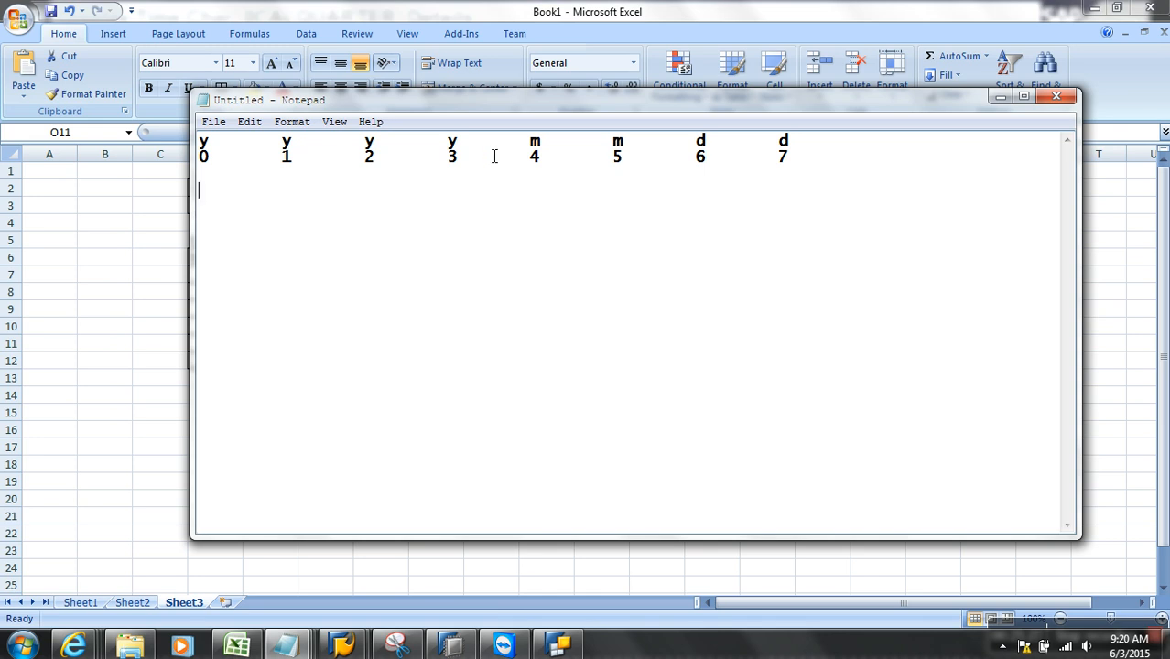
{"action": "left_click_drag", "start_coordinate": [531, 165], "coordinate": [634, 168]}
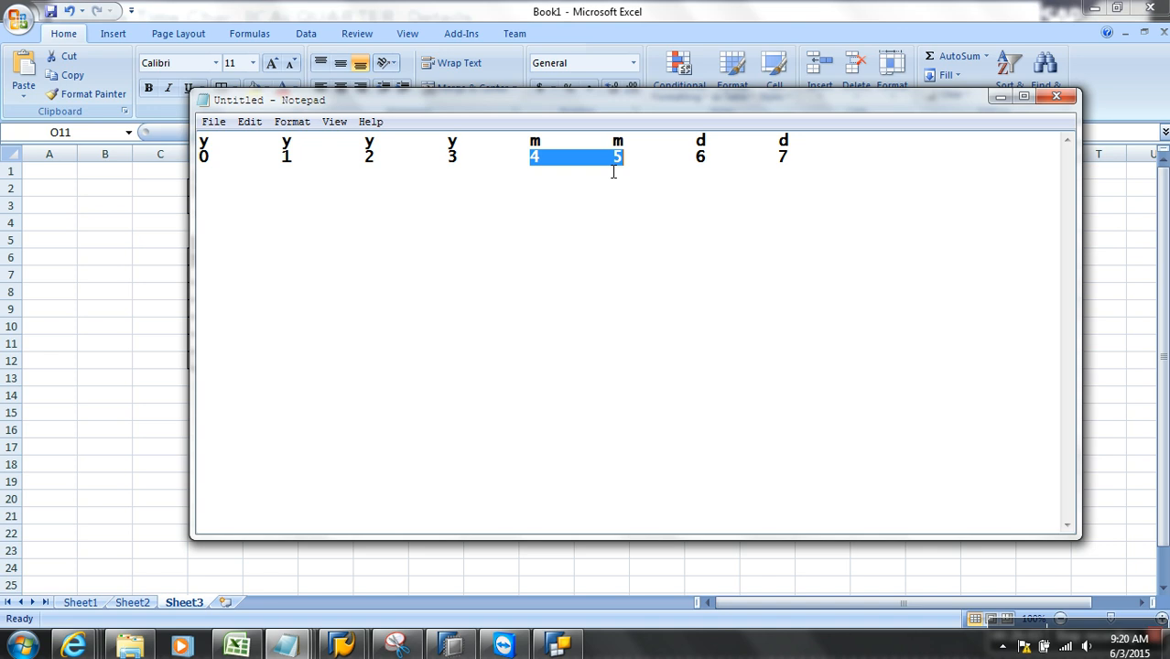
{"action": "left_click_drag", "start_coordinate": [464, 163], "coordinate": [189, 164]}
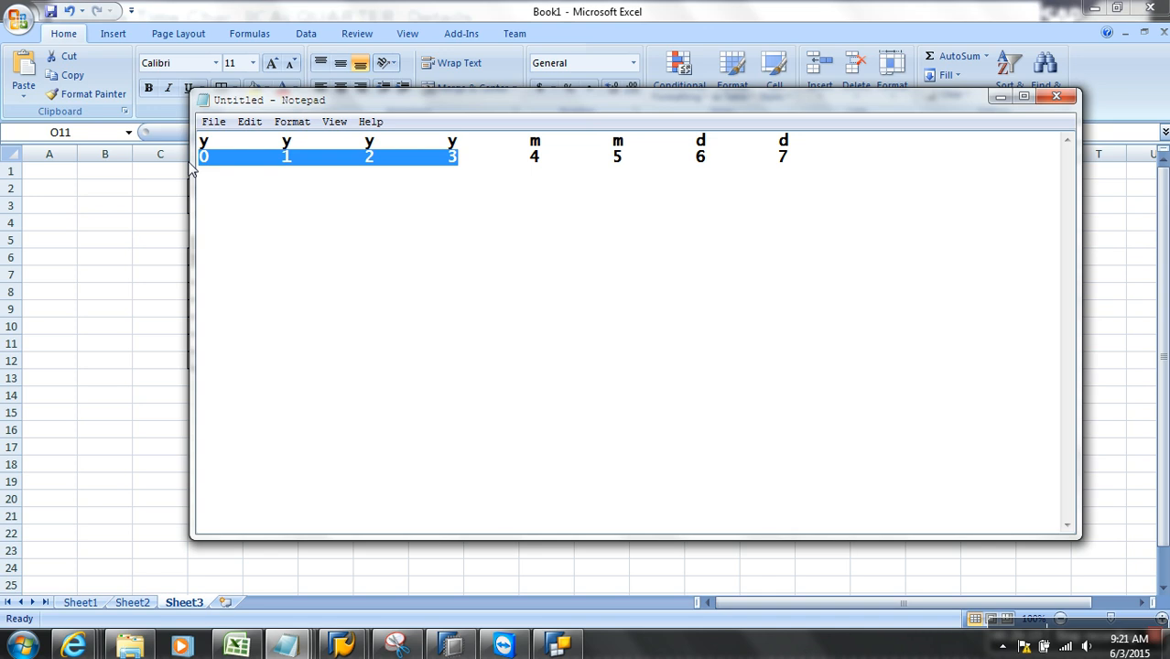
{"action": "left_click", "coordinate": [558, 645]}
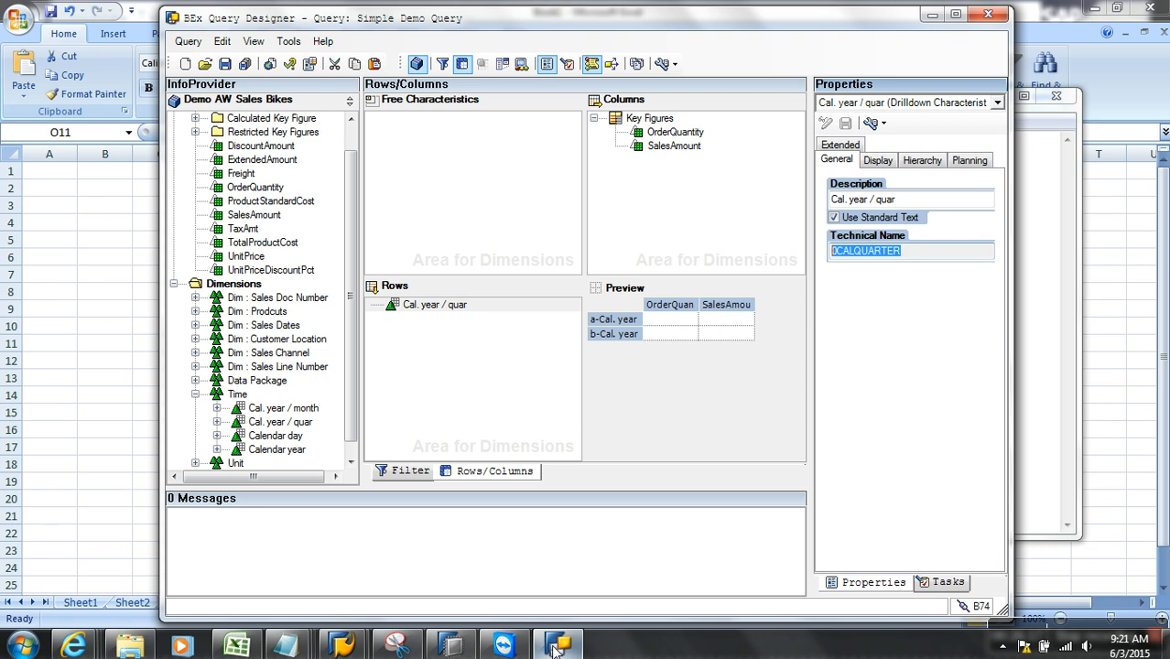
- Start creating a new variable to restrict Cal. year / quar in the query's default values
{"action": "left_click", "coordinate": [410, 471]}
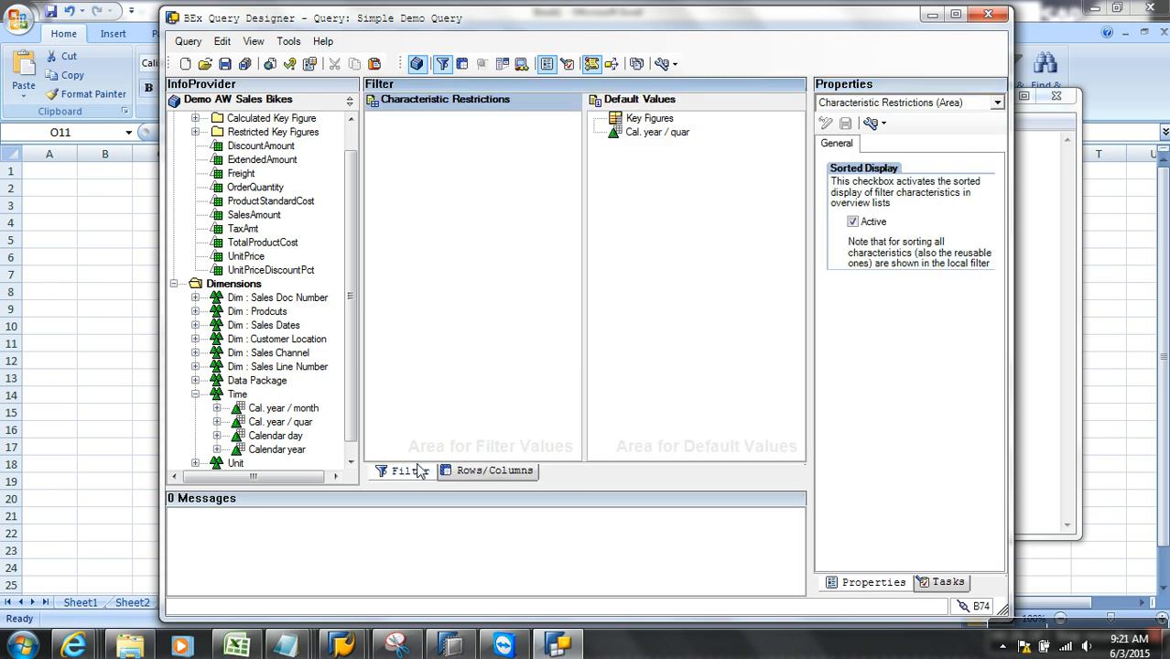
{"action": "right_click", "coordinate": [654, 133]}
{"action": "left_click", "coordinate": [686, 143]}
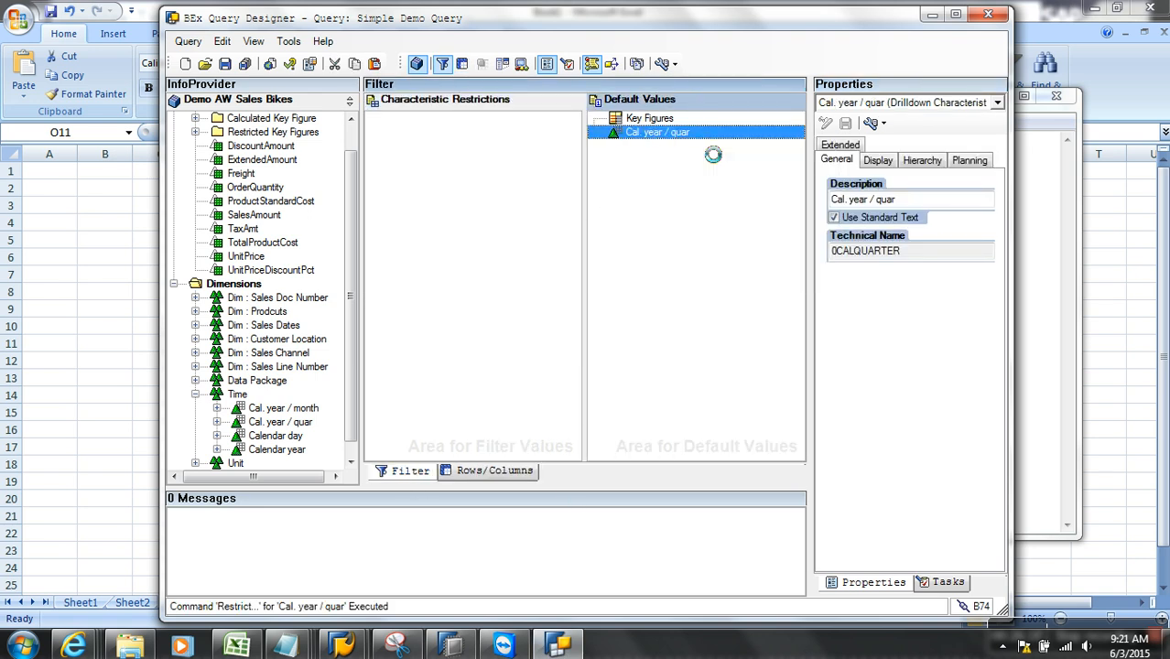
{"action": "left_click", "coordinate": [527, 186]}
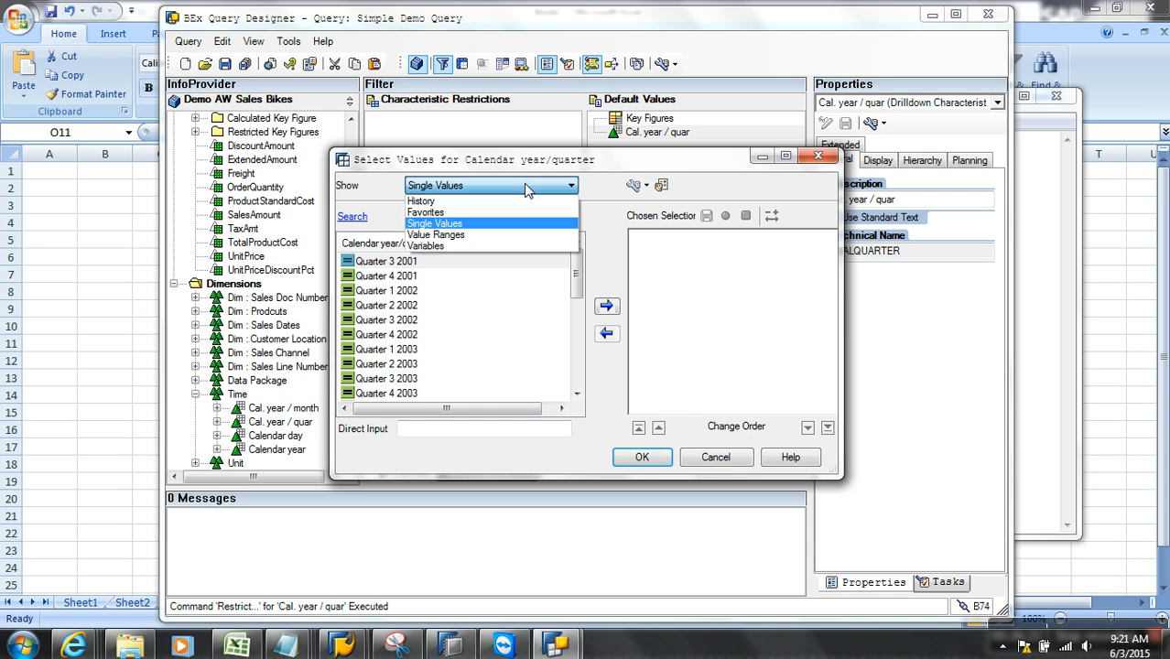
{"action": "left_click", "coordinate": [451, 247]}
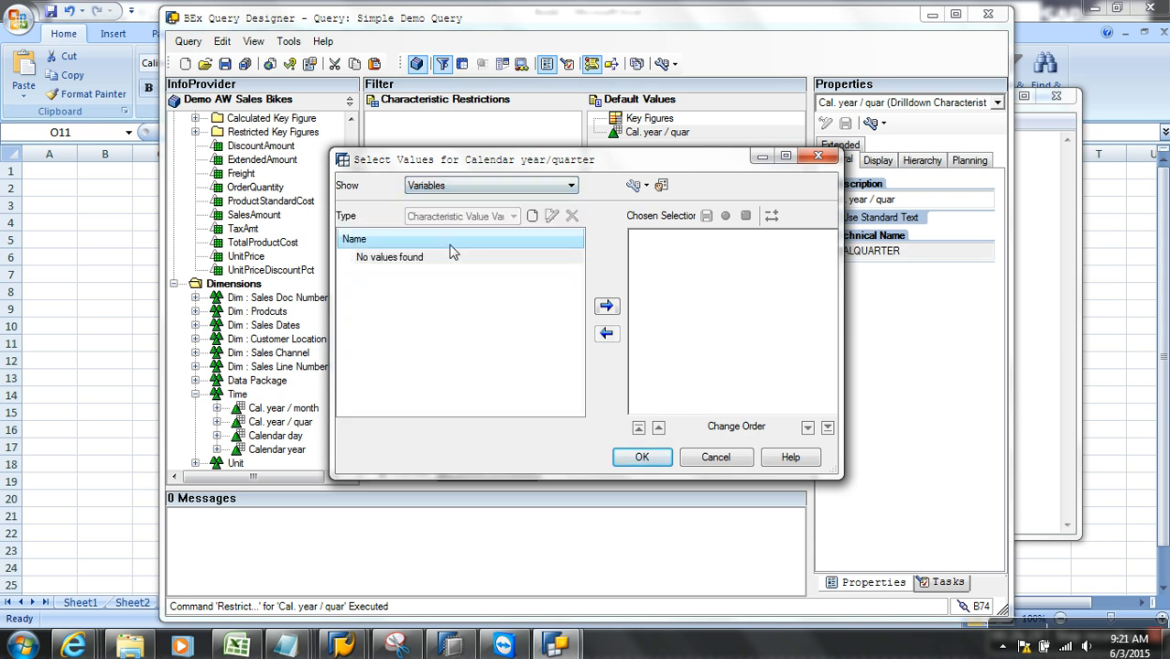
{"action": "left_click", "coordinate": [534, 218]}
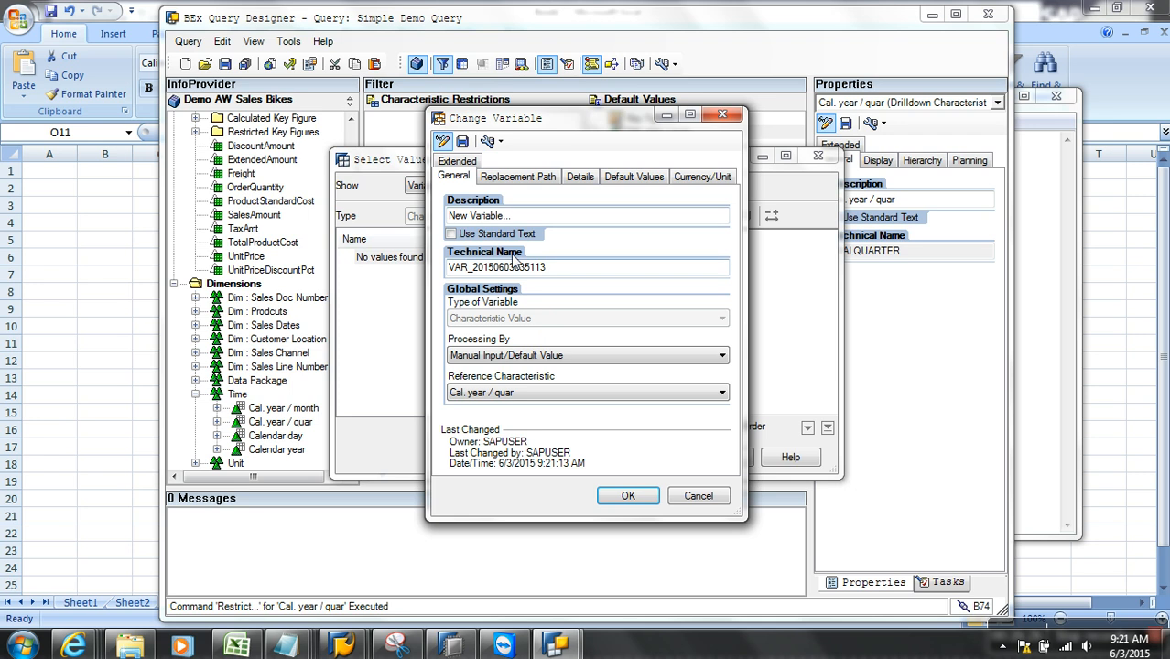
- Set the new variable's description to "Current Quarter :" and its technical name to ZCE_QRTR
{"action": "left_click_drag", "start_coordinate": [528, 217], "coordinate": [404, 218]}
{"action": "type", "text": "C"}
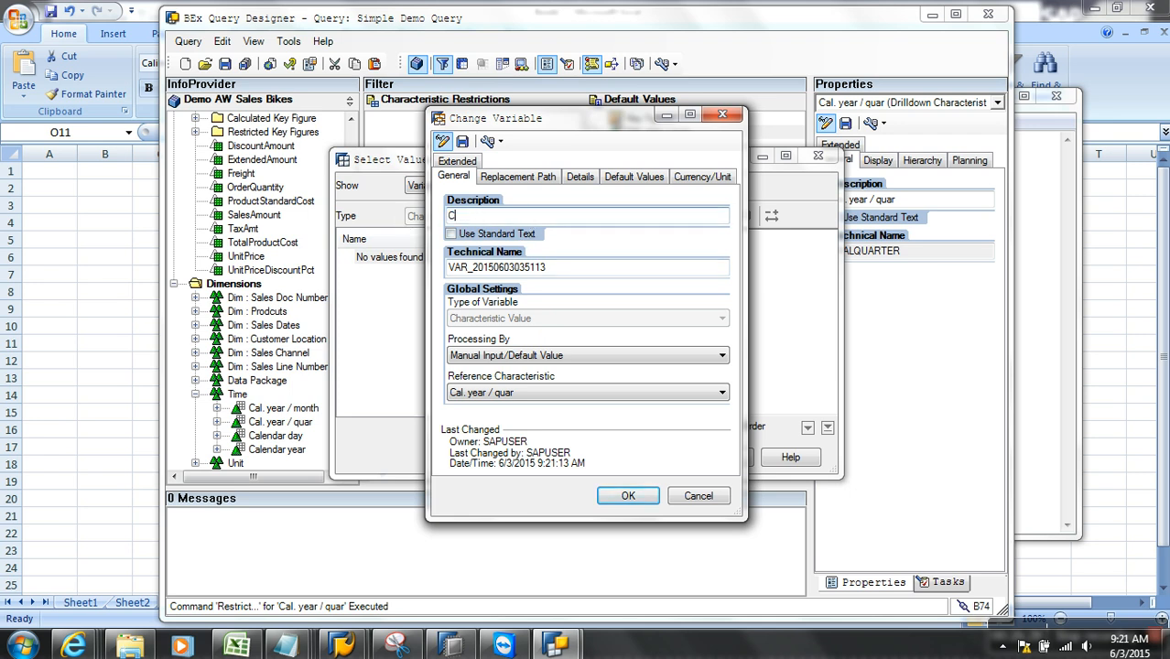
{"action": "type", "text": "urrent Quarter :"}
{"action": "key", "text": "Tab"}
{"action": "key", "text": "Tab"}
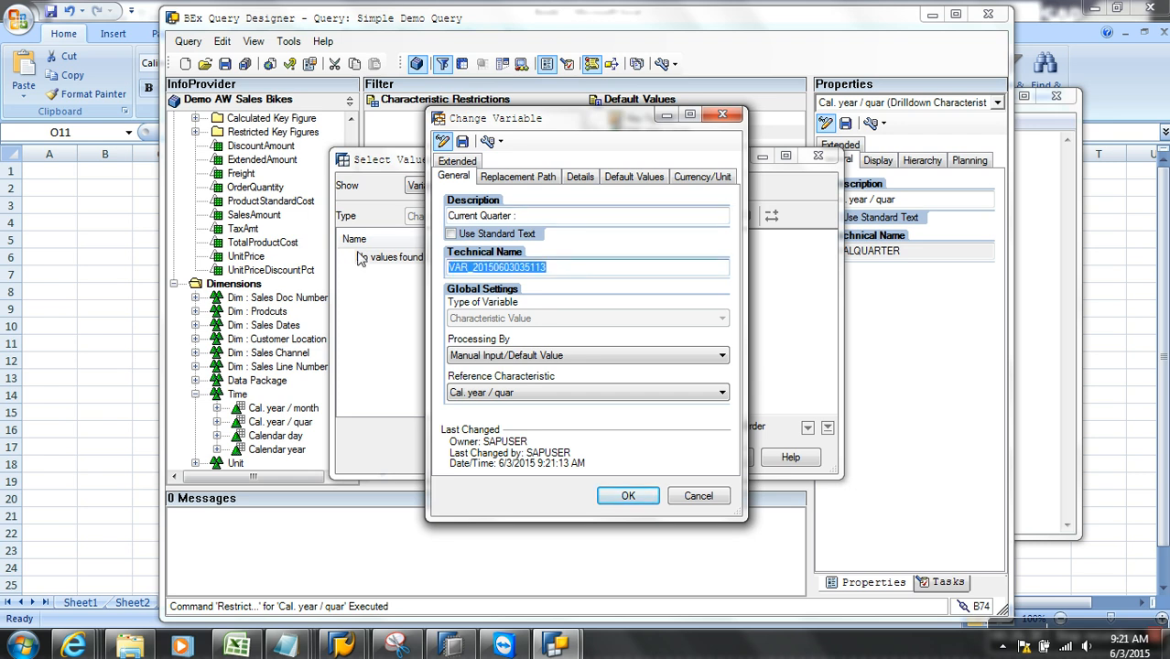
{"action": "type", "text": "ZCE_"}
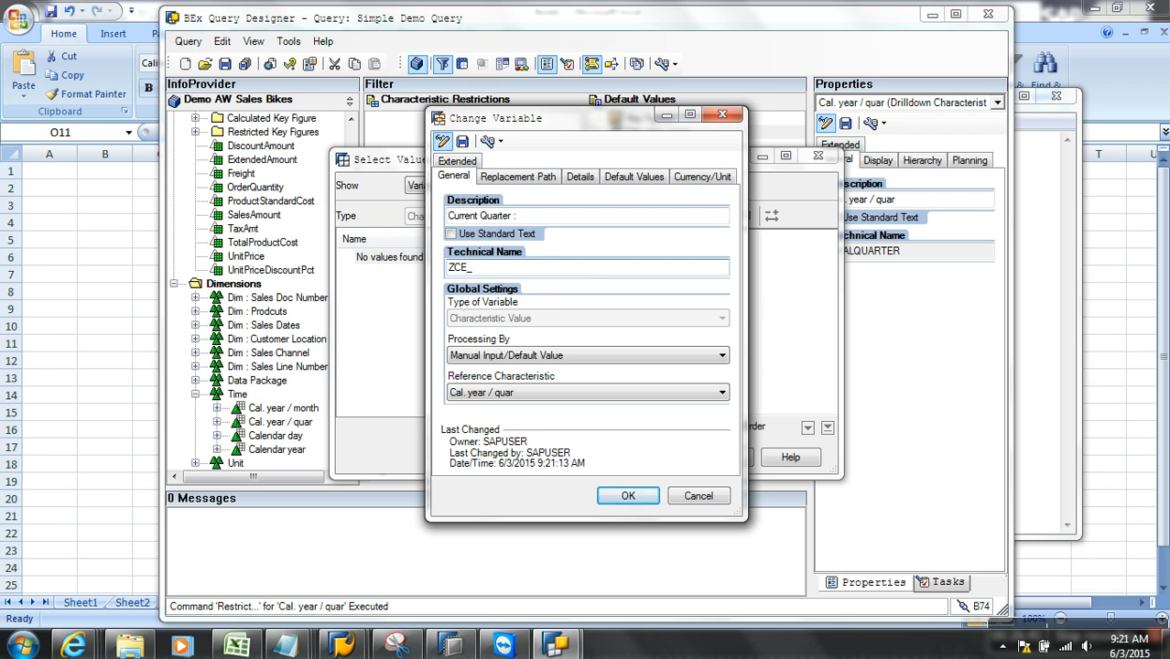
{"action": "type", "text": "QRTR"}
- Set the variable's processing to customer exit, check its basic settings and save it as ZCE_QRTR
{"action": "left_click", "coordinate": [538, 358]}
{"action": "left_click", "coordinate": [499, 396]}
{"action": "left_click", "coordinate": [580, 176]}
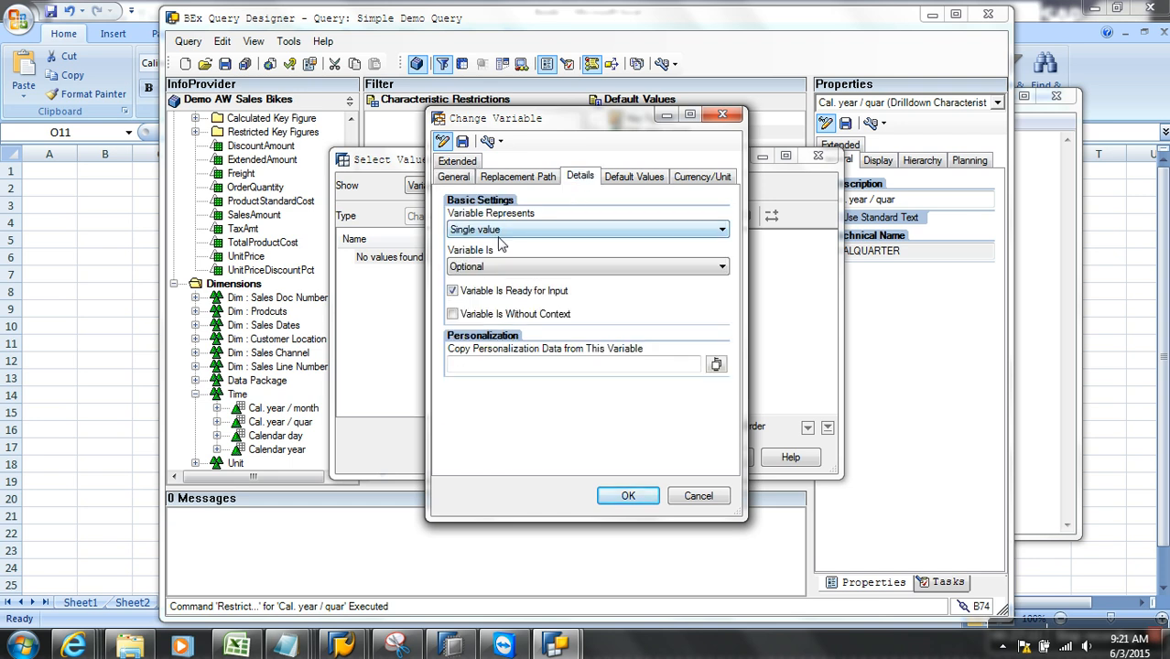
{"action": "left_click", "coordinate": [463, 142]}
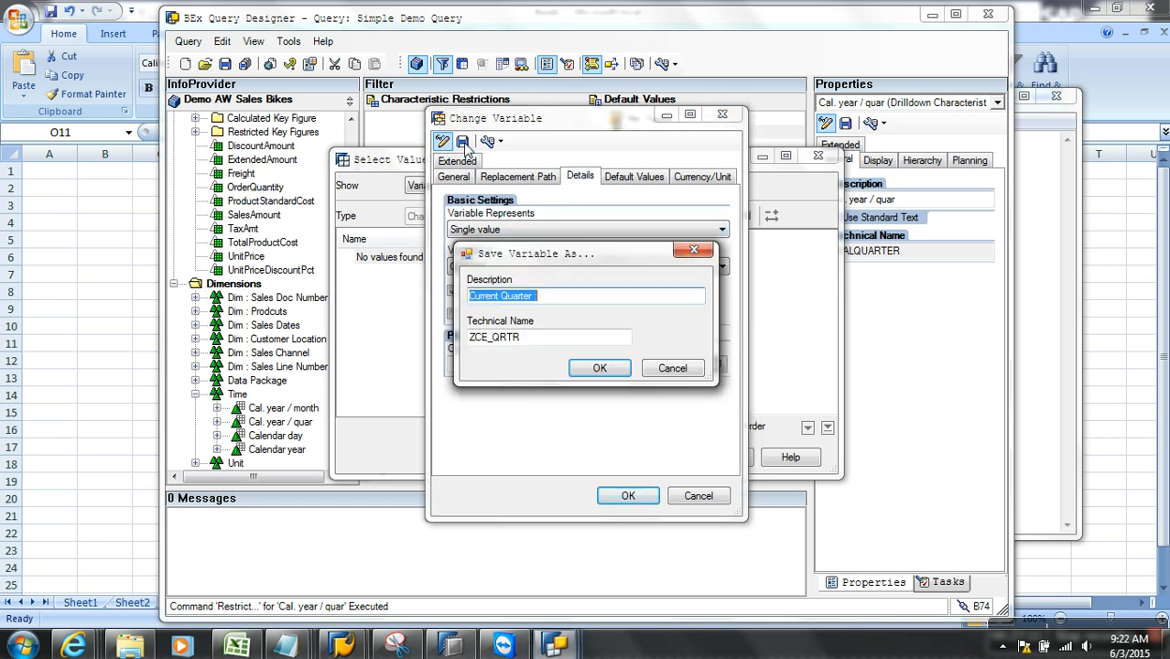
{"action": "left_click", "coordinate": [602, 371]}
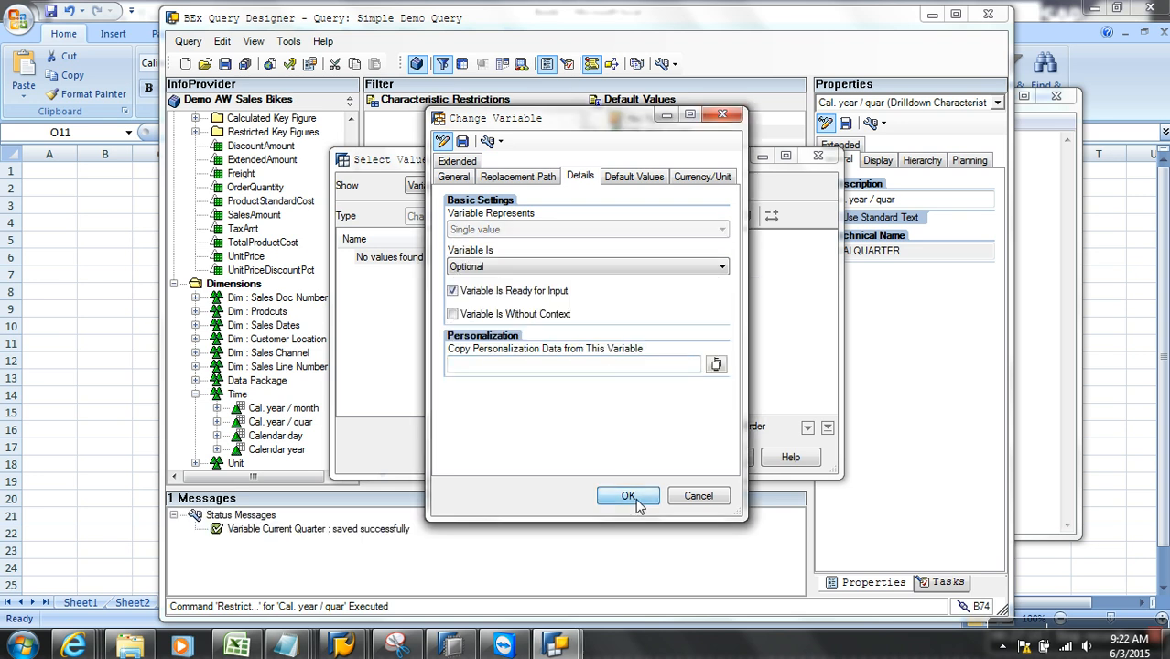
{"action": "left_click", "coordinate": [630, 496]}
- Restrict Cal. year / quar with the Current Quarter variable and switch to the SAP GUI window showing 0CALQUARTER
{"action": "left_click", "coordinate": [436, 259]}
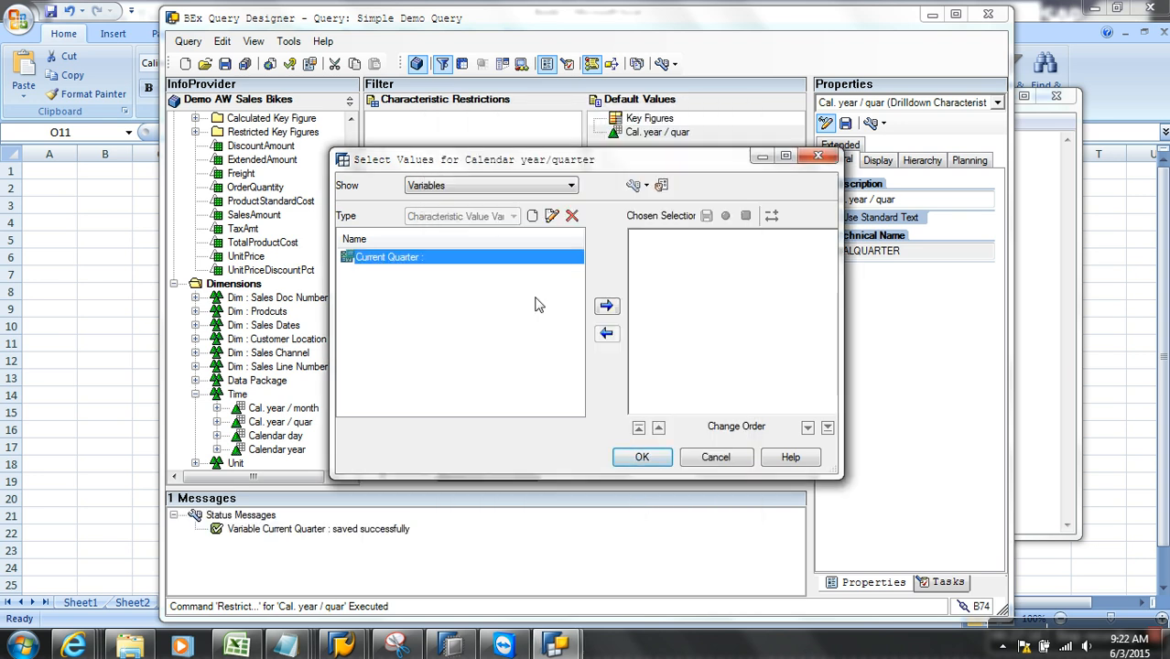
{"action": "left_click", "coordinate": [606, 305]}
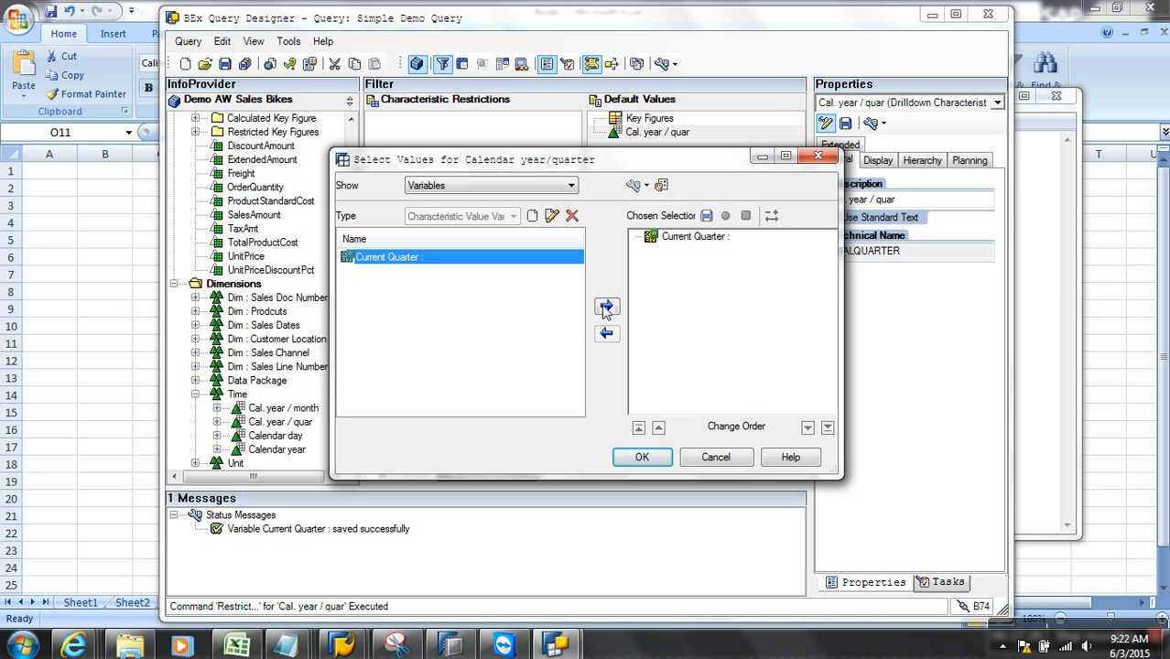
{"action": "left_click", "coordinate": [642, 457]}
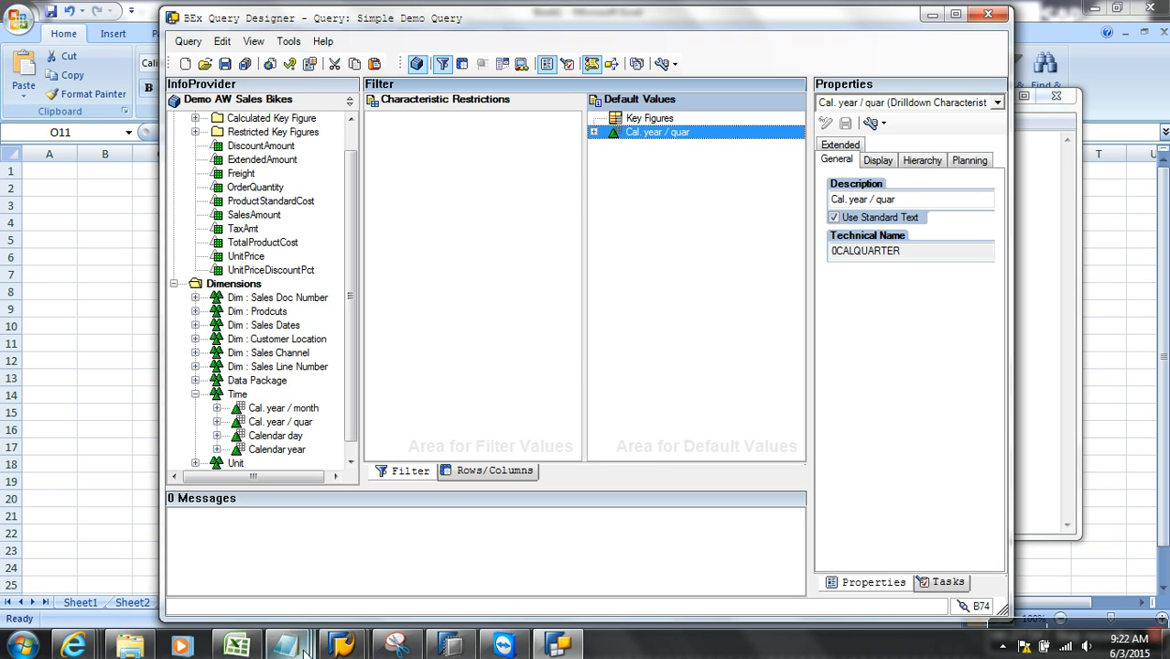
{"action": "left_click", "coordinate": [346, 643]}
{"action": "left_click", "coordinate": [438, 554]}
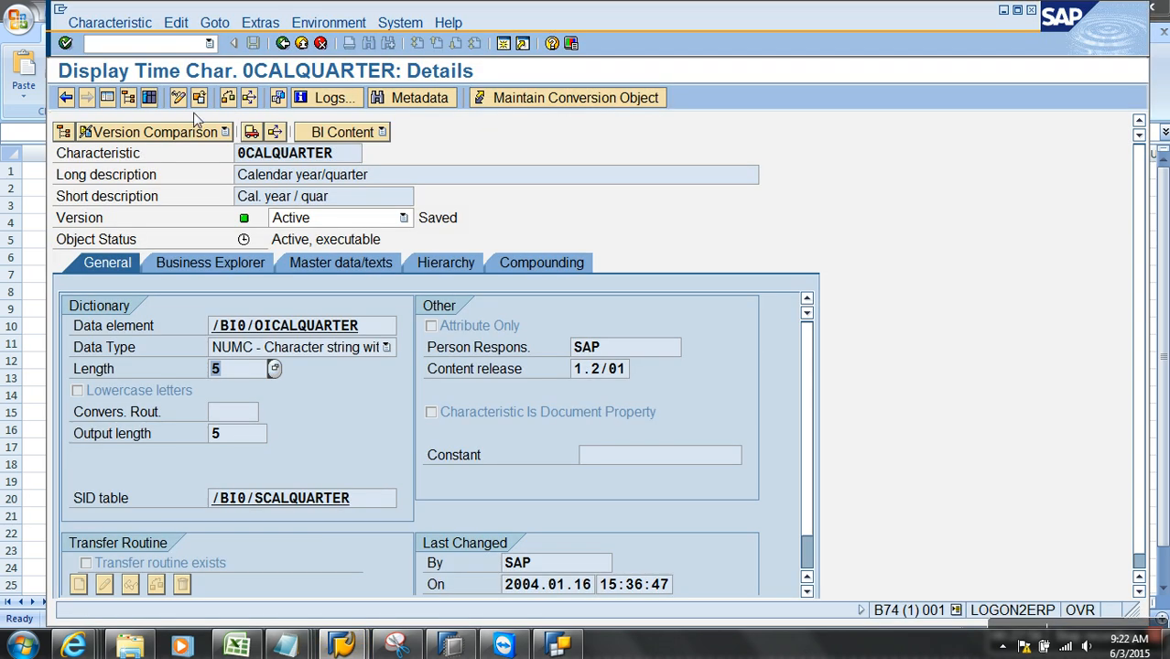
{"action": "left_click", "coordinate": [187, 45]}
{"action": "type", "text": "/NSM37"}
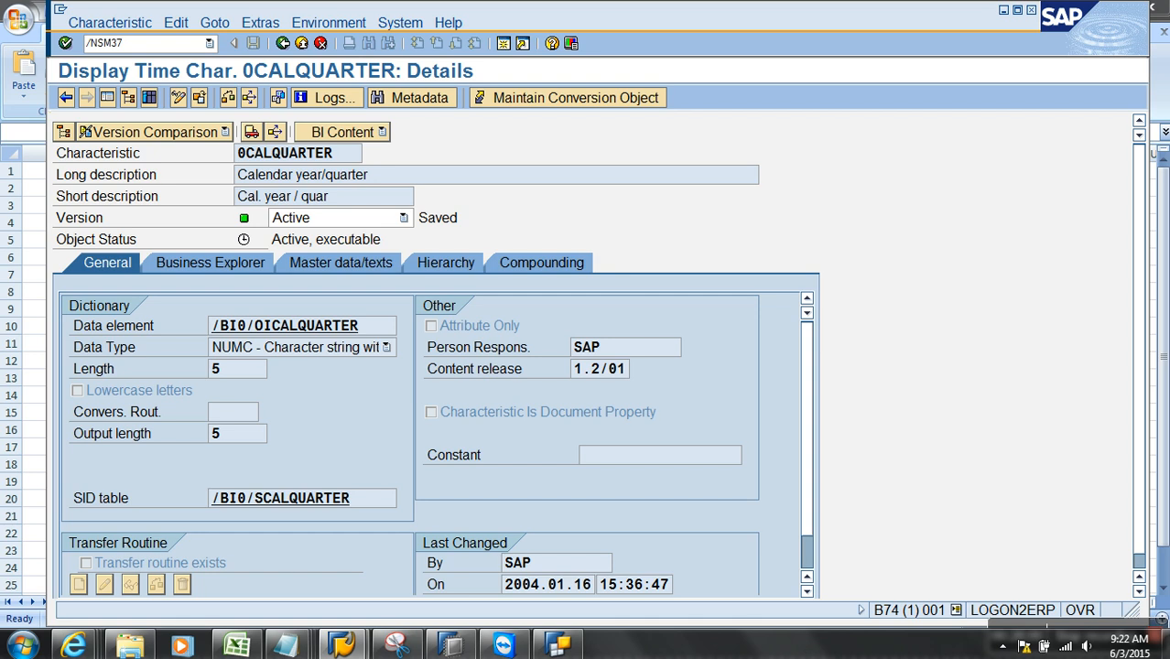
{"action": "key", "text": "Return"}
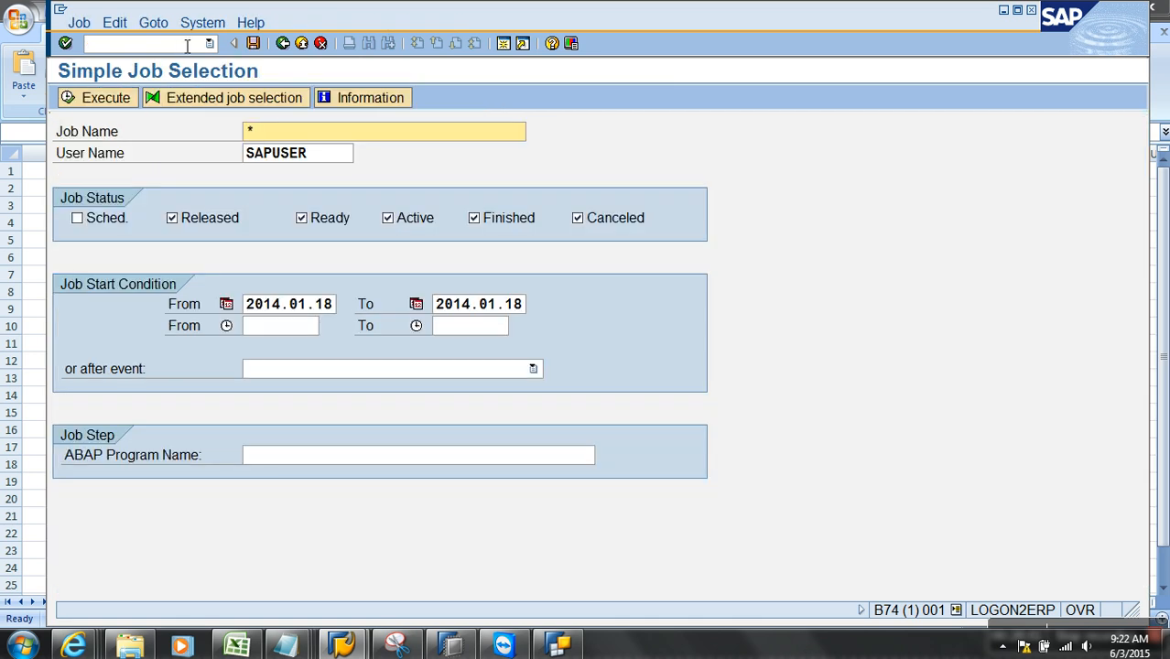
- Open transaction SE37 and display the function module EXIT_SAPLRRS0_001
{"action": "left_click", "coordinate": [186, 45]}
{"action": "type", "text": "/"}
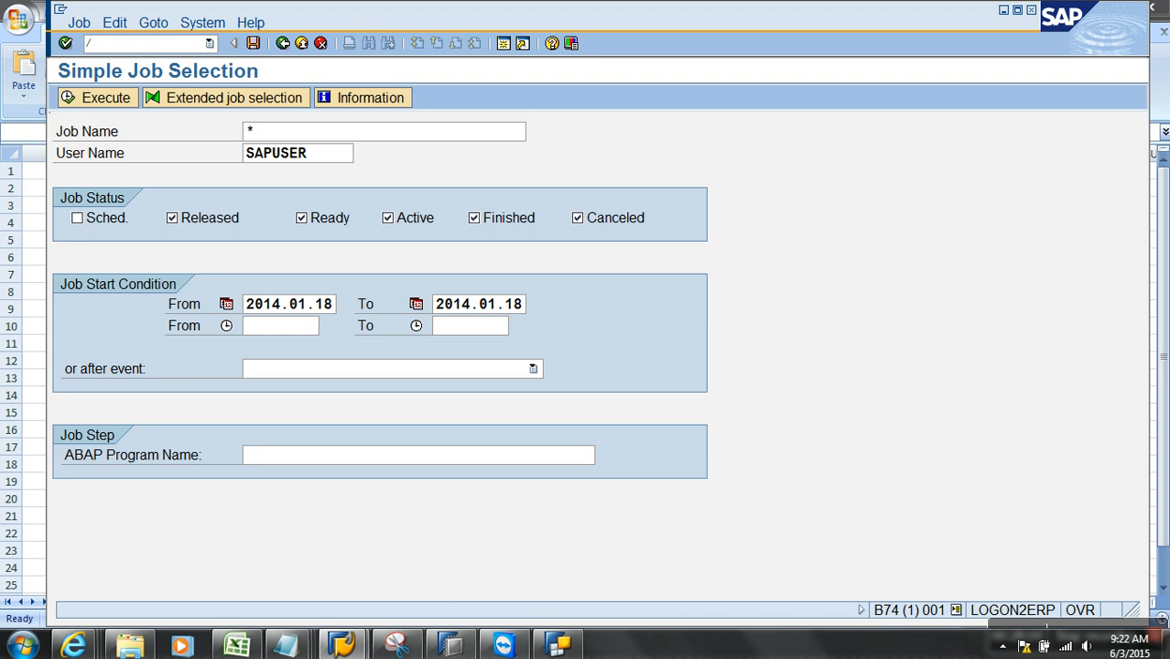
{"action": "type", "text": "NSE37"}
{"action": "key", "text": "Return"}
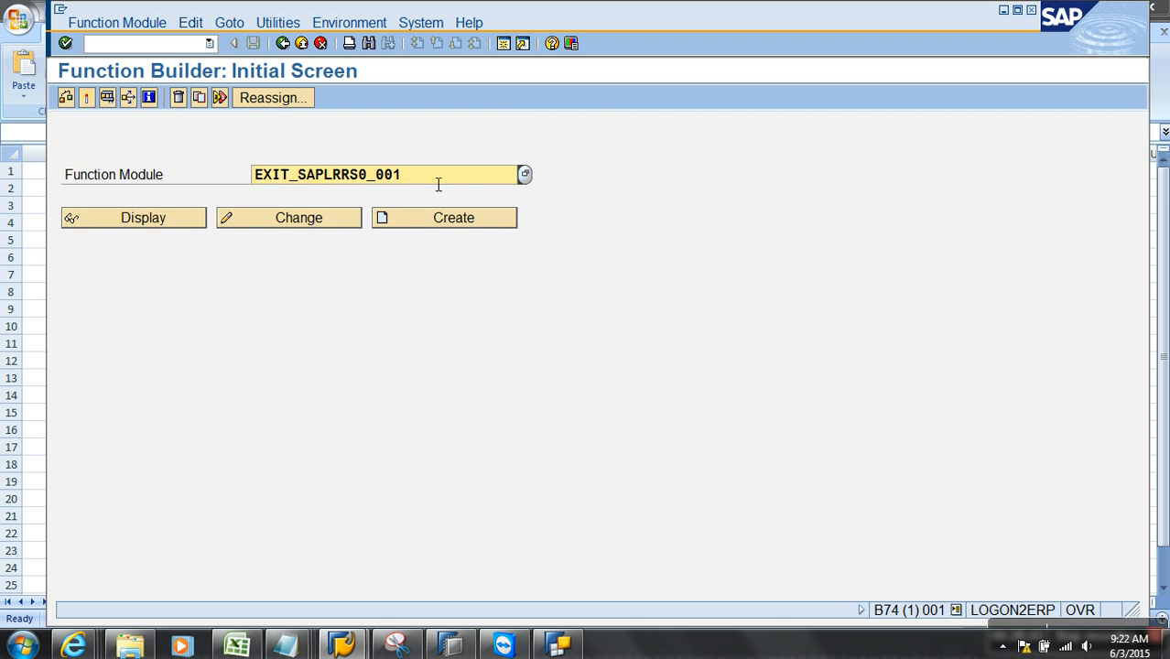
{"action": "left_click_drag", "start_coordinate": [437, 182], "coordinate": [239, 178]}
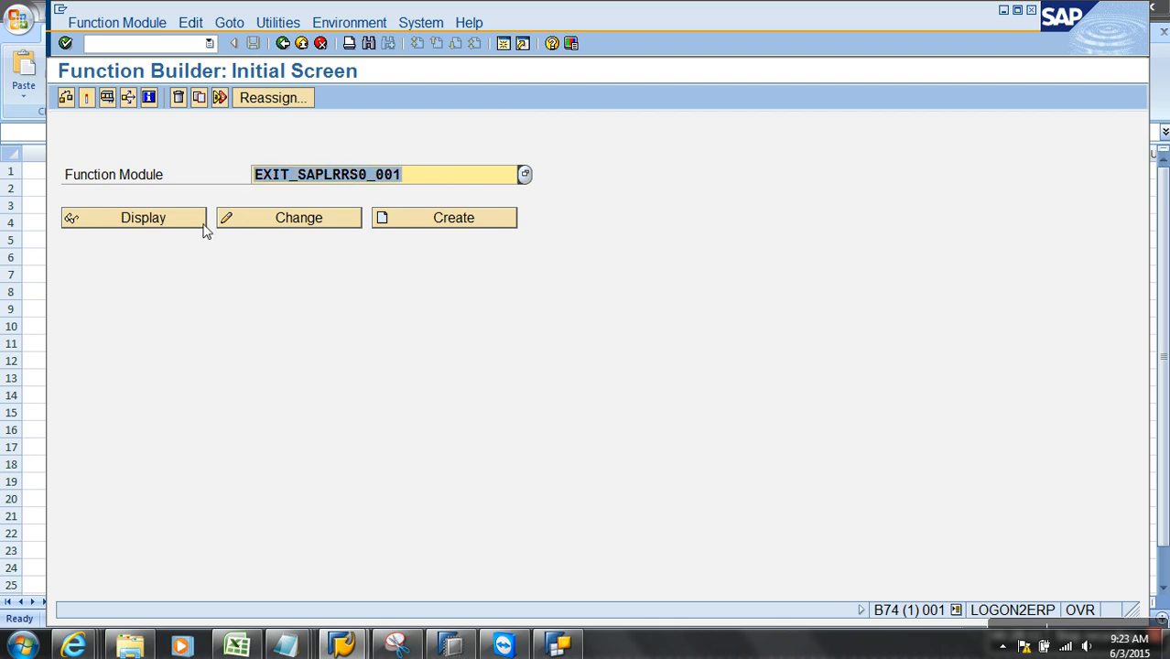
{"action": "left_click", "coordinate": [160, 226]}
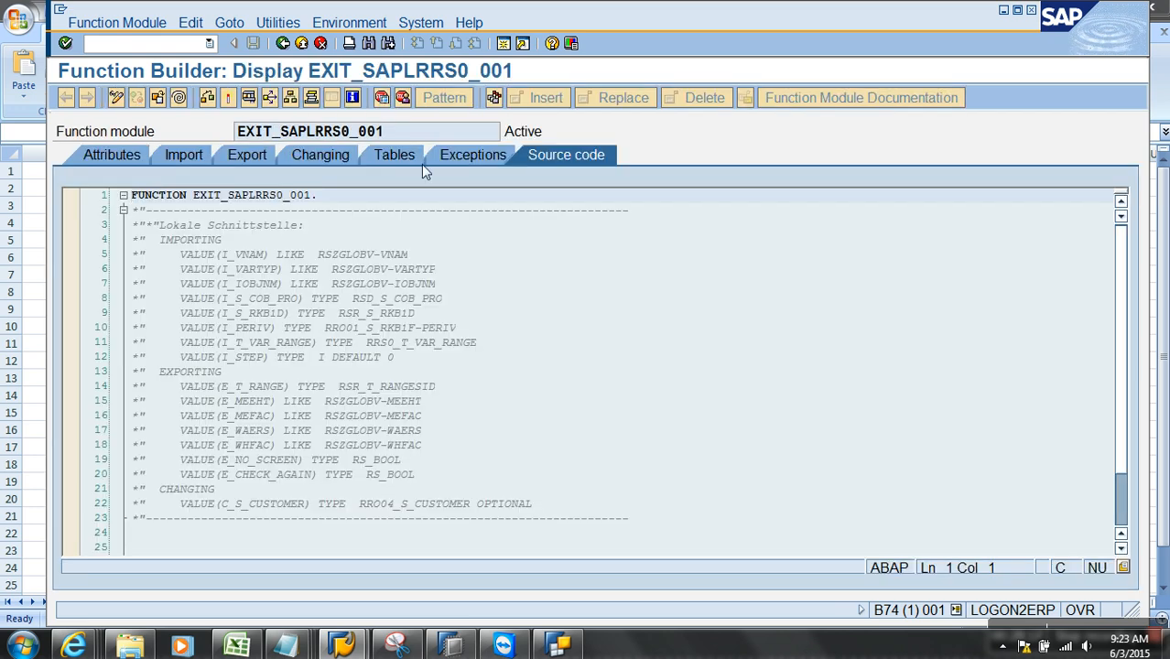
- Open include ZXRSRU01 from the function module's source code and put it in change mode
{"action": "left_click", "coordinate": [248, 505]}
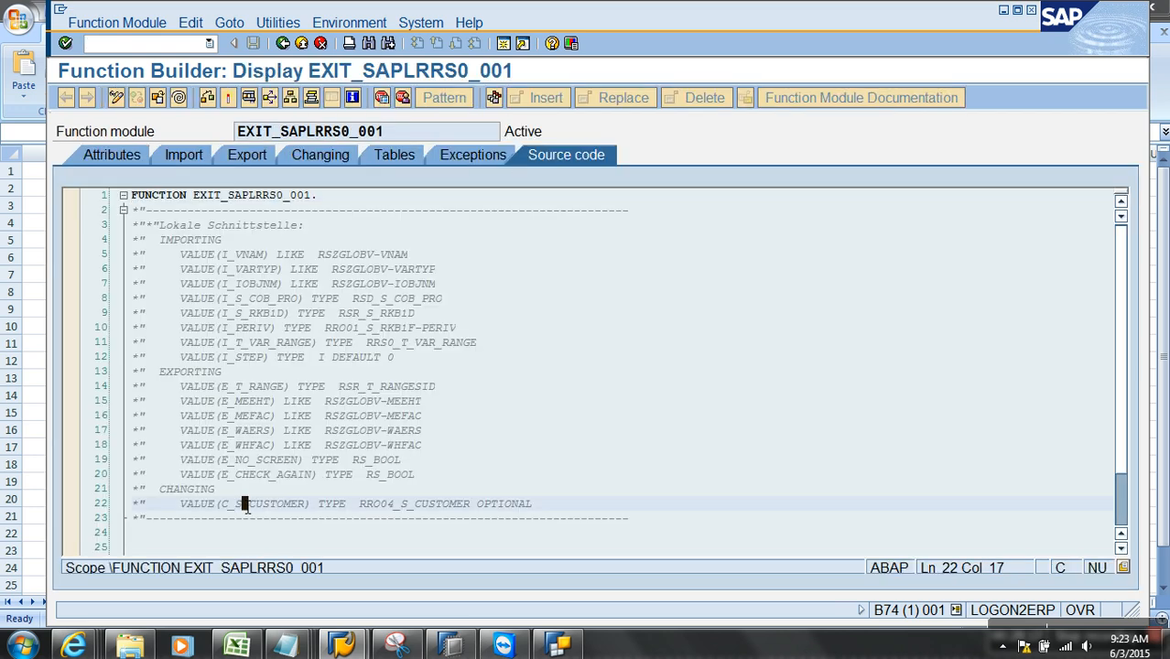
{"action": "scroll", "coordinate": [229, 458], "scroll_direction": "down", "scroll_amount": 5}
{"action": "double_click", "coordinate": [201, 341]}
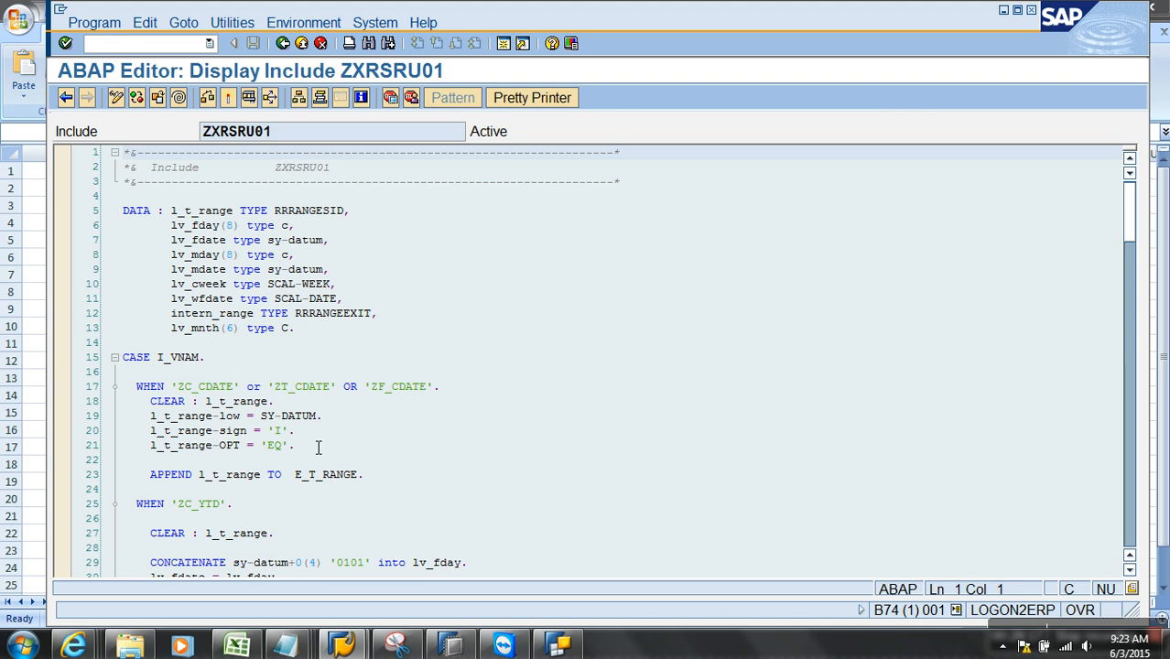
{"action": "left_click", "coordinate": [115, 97]}
- Add a WHEN 'ZCE_QRTR'. branch just before ENDCASE and begin a CLEAR statement inside it
{"action": "scroll", "coordinate": [397, 447], "scroll_direction": "down", "scroll_amount": 9}
{"action": "scroll", "coordinate": [396, 447], "scroll_direction": "down", "scroll_amount": 20}
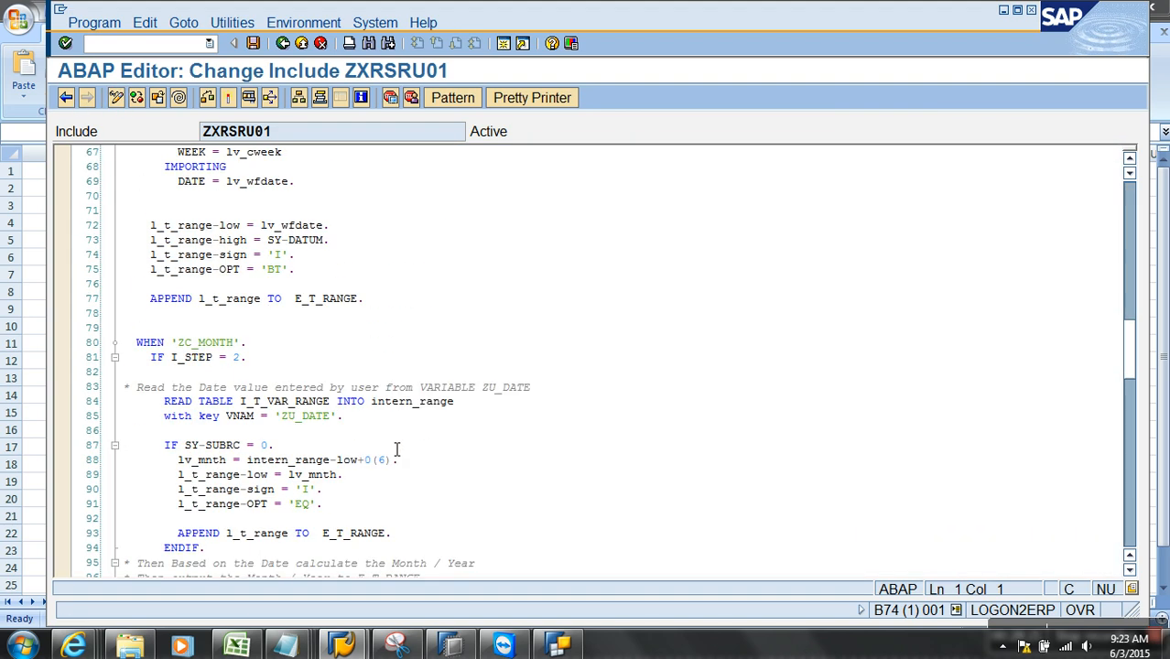
{"action": "scroll", "coordinate": [396, 458], "scroll_direction": "down", "scroll_amount": 4}
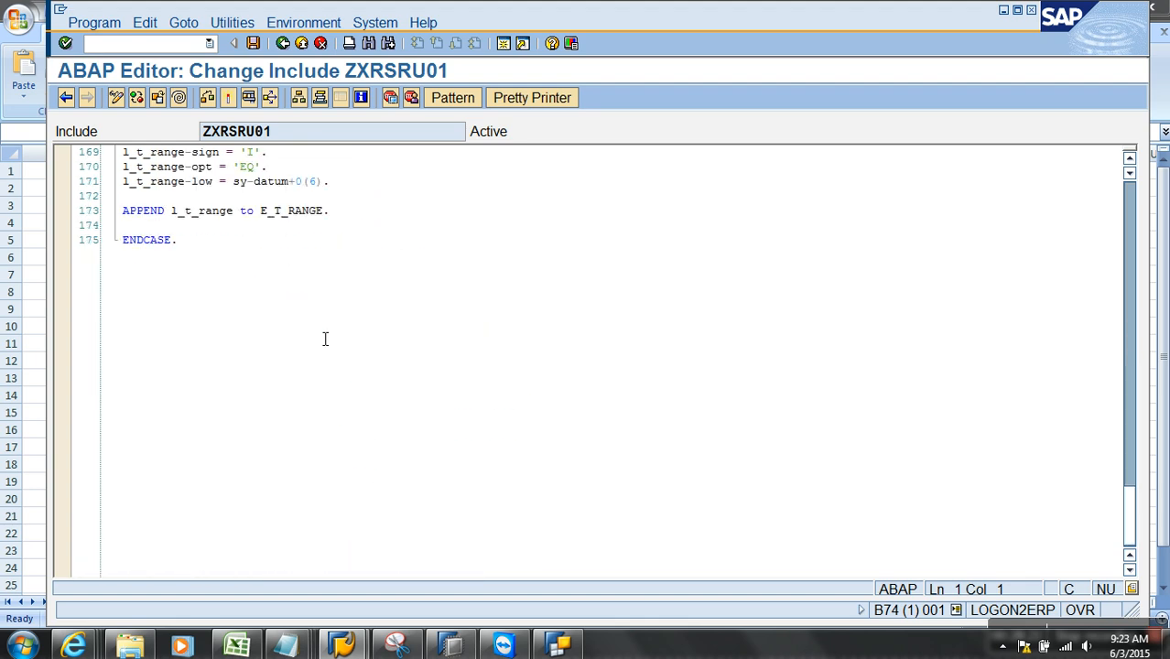
{"action": "left_click", "coordinate": [336, 232]}
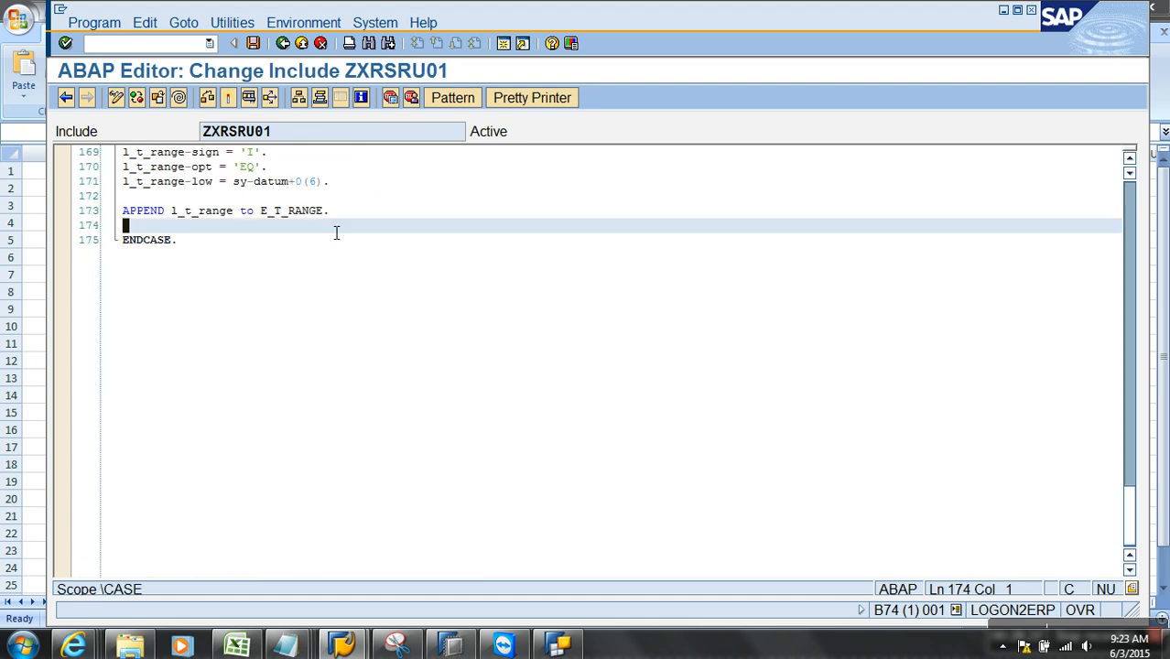
{"action": "key", "text": "Insert"}
{"action": "key", "text": "Return"}
{"action": "key", "text": "Return"}
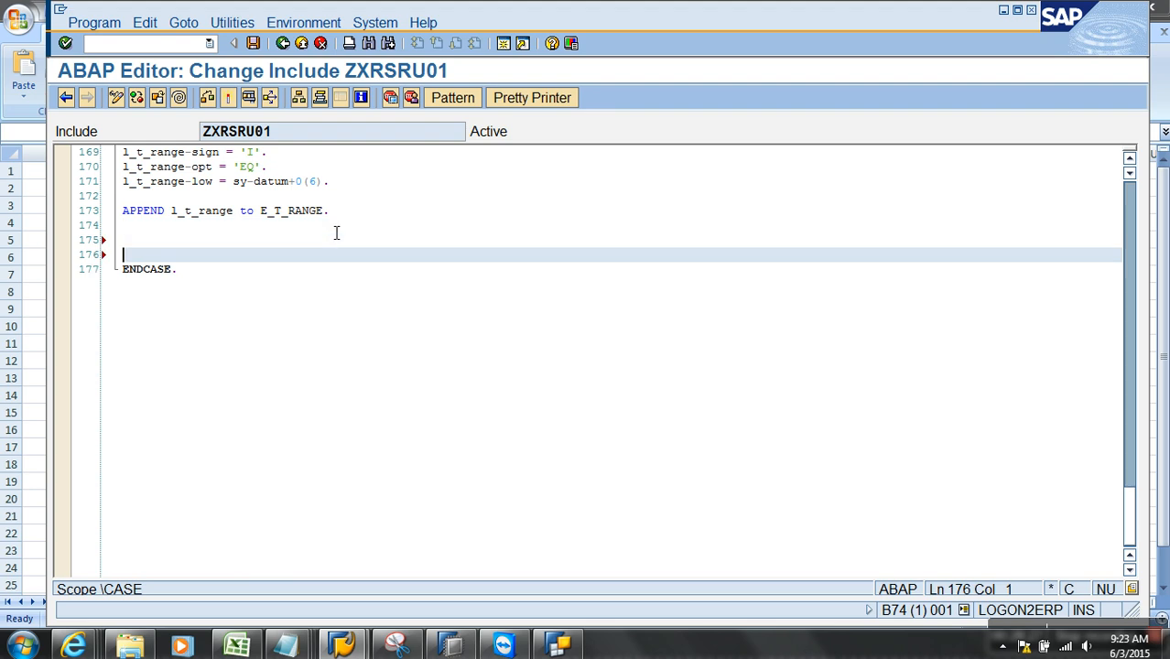
{"action": "key", "text": "Up"}
{"action": "key", "text": "Up"}
{"action": "key", "text": "Down"}
{"action": "type", "text": "WHEN 'ZCE_QRTR'."}
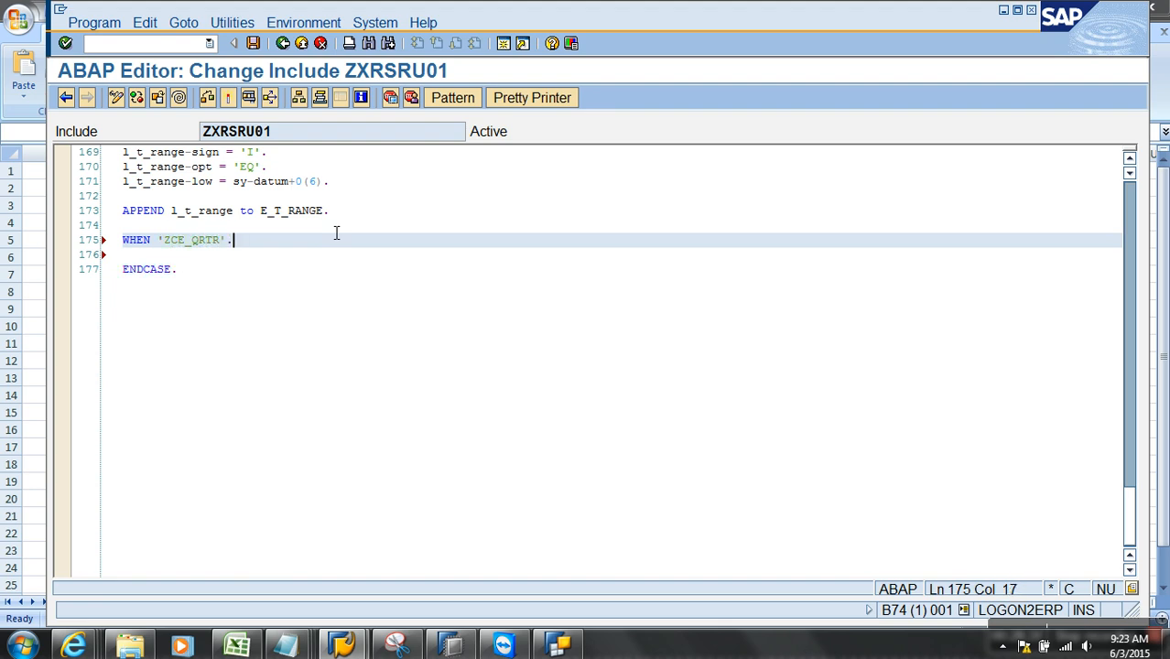
{"action": "key", "text": "Return"}
{"action": "key", "text": "Return"}
{"action": "type", "text": "CLEAR"}
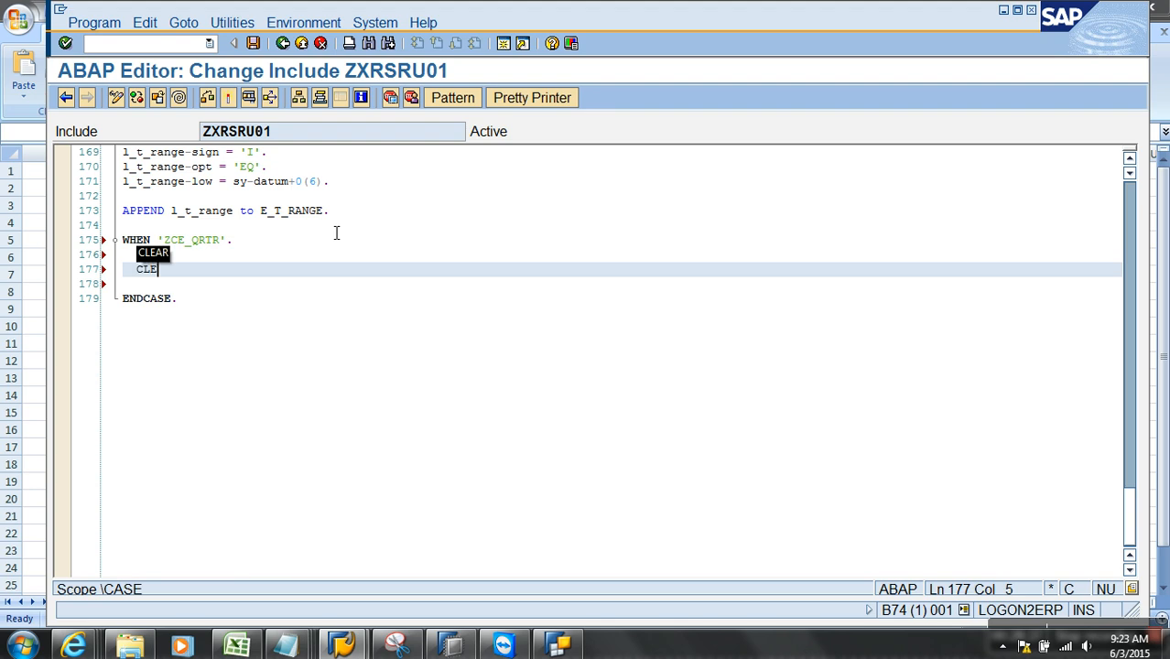
- Copy the CLEAR statement and the l_t_range sign, opt and low assignments from the ZCE_CMONTH branch
{"action": "scroll", "coordinate": [336, 230], "scroll_direction": "up", "scroll_amount": 2}
{"action": "left_click_drag", "start_coordinate": [369, 274], "coordinate": [121, 226]}
{"action": "key", "text": "ctrl+c"}
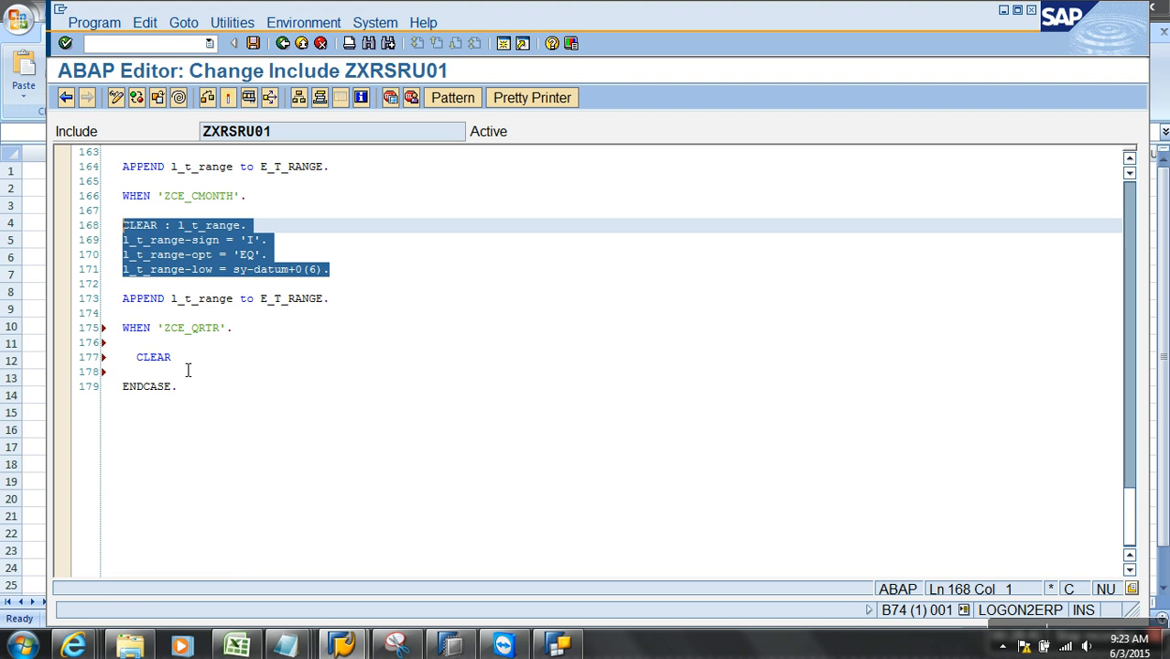
- Replace the unfinished CLEAR under WHEN 'ZCE_QRTR' with the copied l_t_range clear, sign, opt and low statements
{"action": "left_click_drag", "start_coordinate": [193, 359], "coordinate": [124, 359]}
{"action": "key", "text": "ctrl+v"}
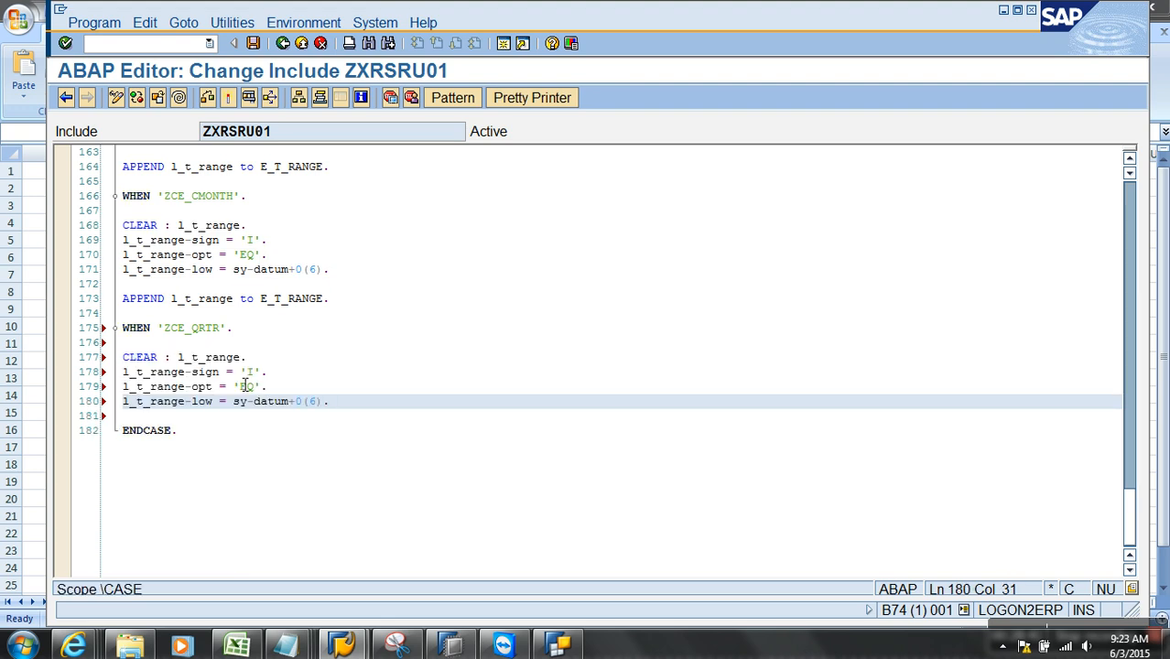
- Below the CLEAR statement of the ZCE_QRTR branch, add the line LV_MNTH = sydatum+4(2). with blank lines around it
{"action": "scroll", "coordinate": [243, 380], "scroll_direction": "down", "scroll_amount": 1}
{"action": "left_click", "coordinate": [278, 314]}
{"action": "key", "text": "Return"}
{"action": "key", "text": "Return"}
{"action": "key", "text": "Return"}
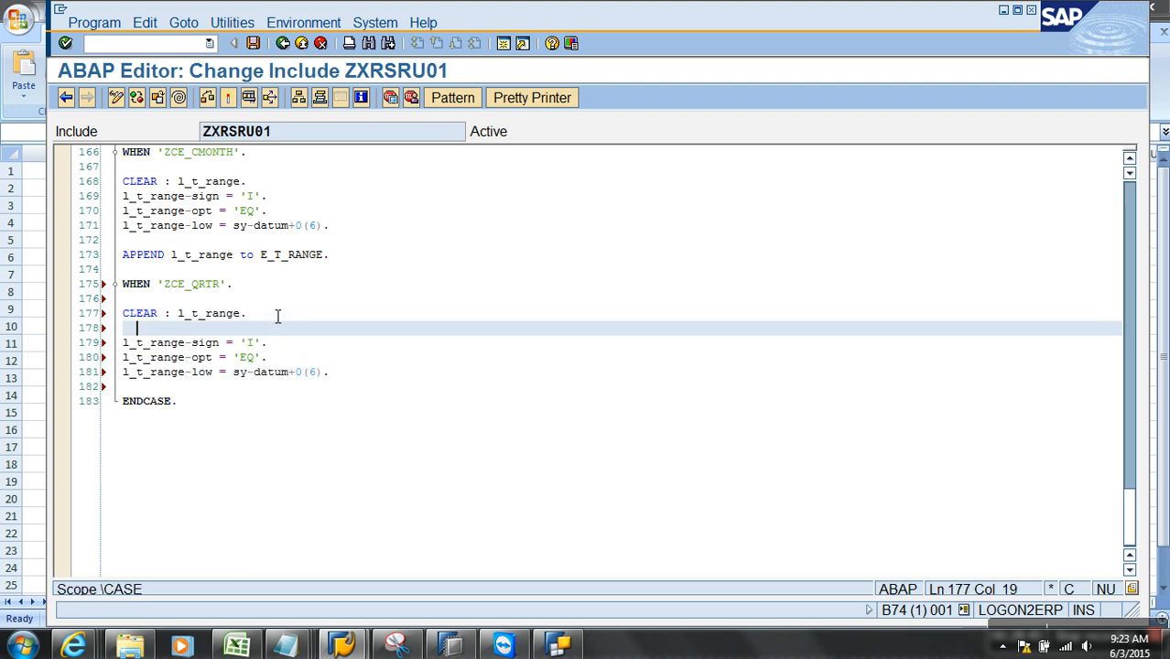
{"action": "key", "text": "Up"}
{"action": "key", "text": "Up"}
{"action": "key", "text": "Down"}
{"action": "key", "text": "Left"}
{"action": "type", "text": "LV_M"}
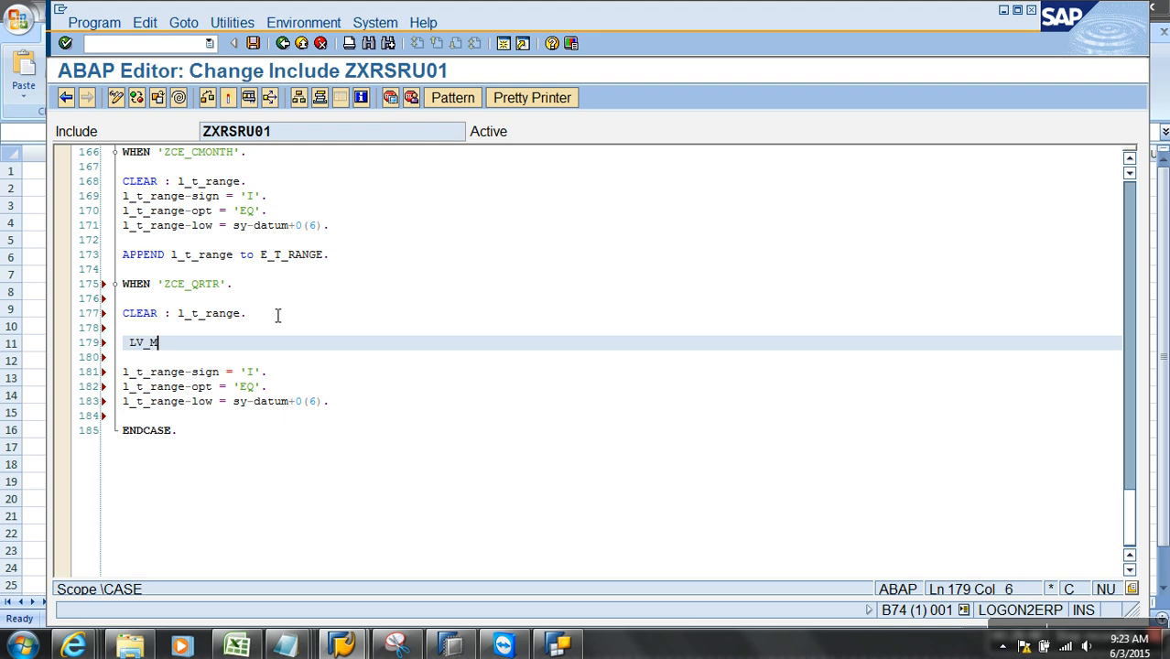
{"action": "type", "text": "NTH = sydatum"}
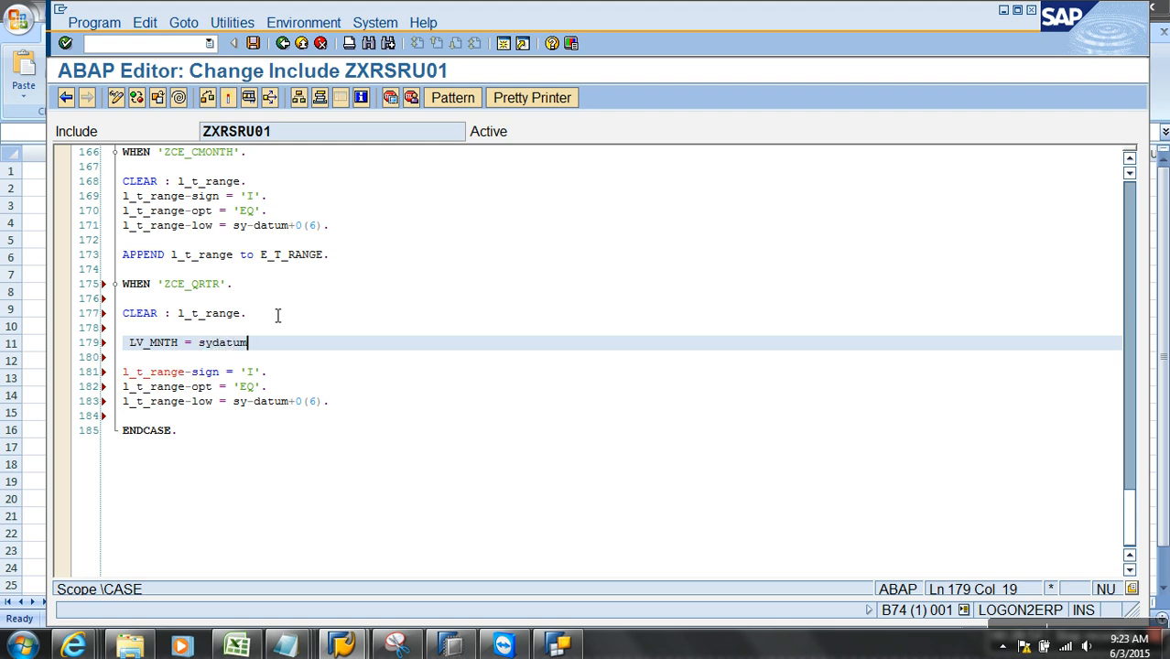
{"action": "type", "text": "+4(2)."}
{"action": "key", "text": "Return"}
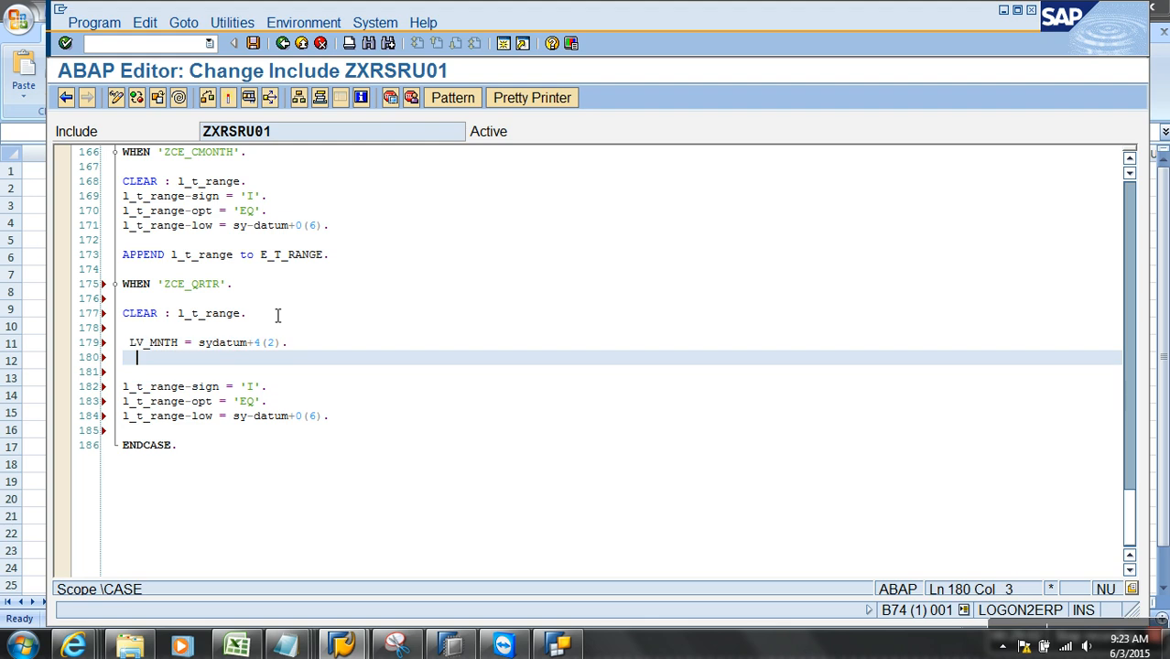
- Below the LV_MNTH assignment, write a nested case lv_mnth. block closed with endcase
{"action": "key", "text": "Return"}
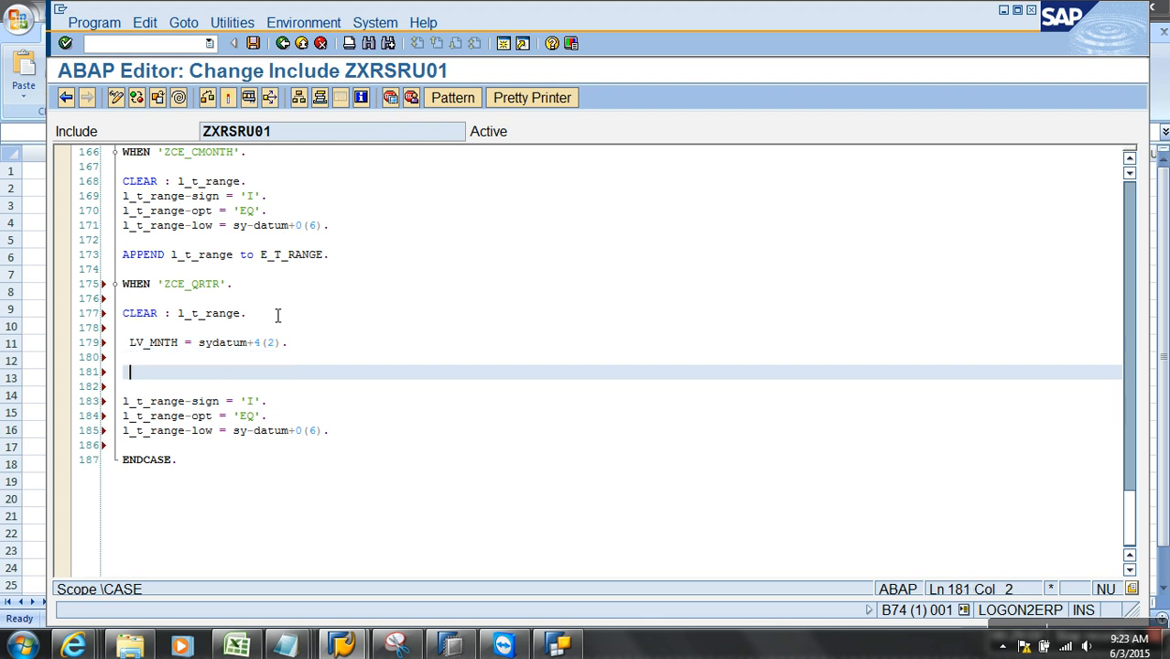
{"action": "type", "text": "case "}
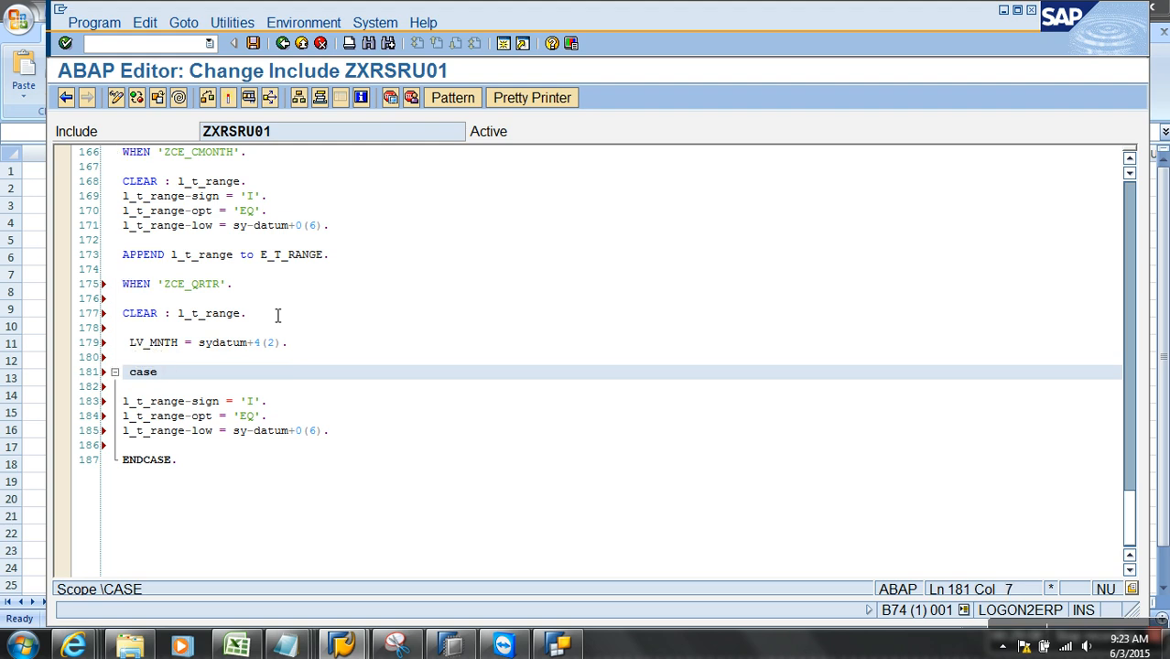
{"action": "type", "text": "l"}
{"action": "key", "text": "BackSpace"}
{"action": "type", "text": "lv_mnth."}
{"action": "key", "text": "Return"}
{"action": "key", "text": "Return"}
{"action": "key", "text": "BackSpace"}
{"action": "key", "text": "BackSpace"}
{"action": "type", "text": "endcase."}
- Inside the lv_mnth case block, add a branch reading when '01','02','03' with spare lines before endcase
{"action": "key", "text": "Up"}
{"action": "key", "text": "Return"}
{"action": "key", "text": "Return"}
{"action": "key", "text": "Up"}
{"action": "key", "text": "Up"}
{"action": "type", "text": "when '01',"}
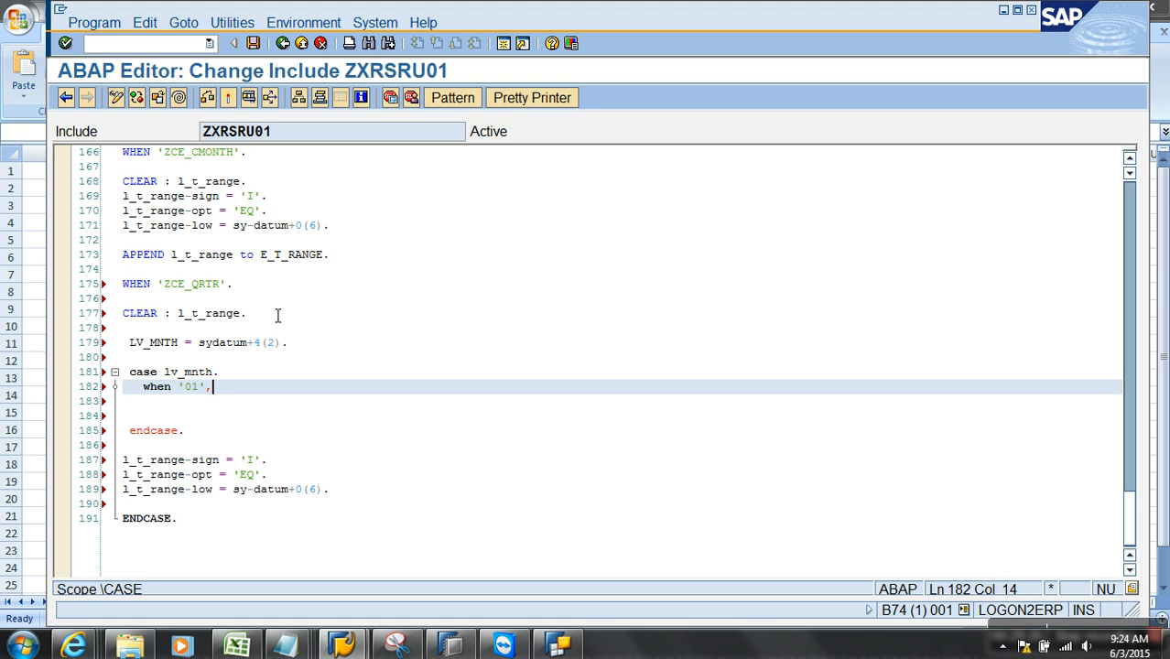
{"action": "type", "text": "'02','03'"}
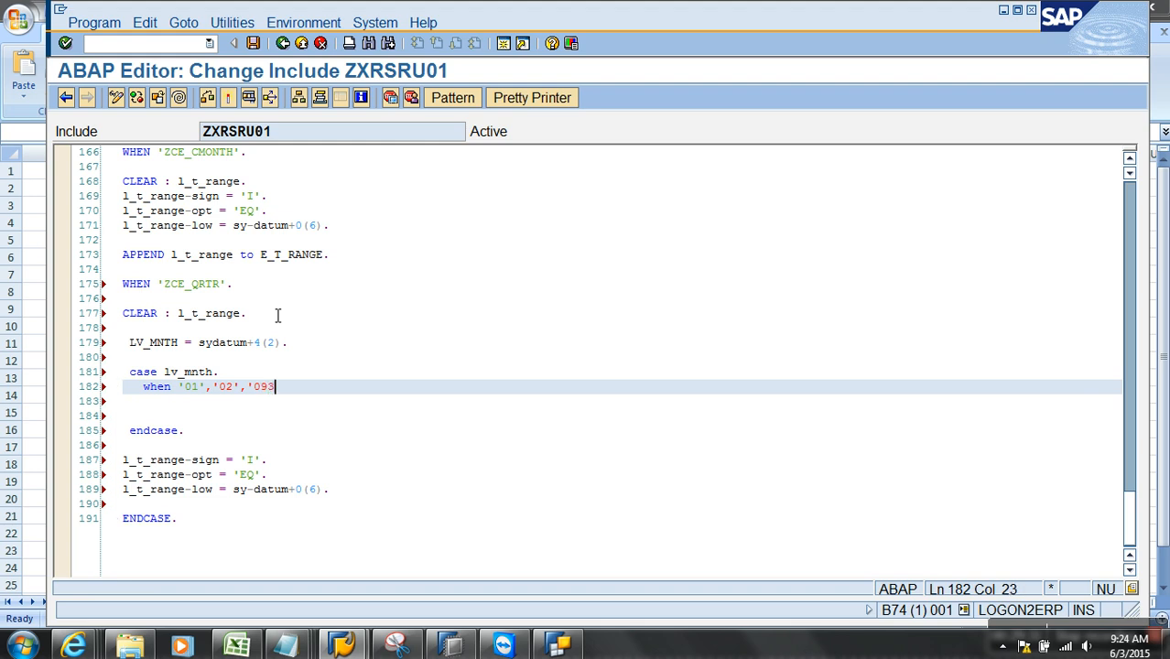
{"action": "key", "text": "BackSpace"}
{"action": "key", "text": "BackSpace"}
{"action": "type", "text": "03"}
{"action": "key", "text": "BackSpace"}
{"action": "key", "text": "BackSpace"}
{"action": "type", "text": "3'"}
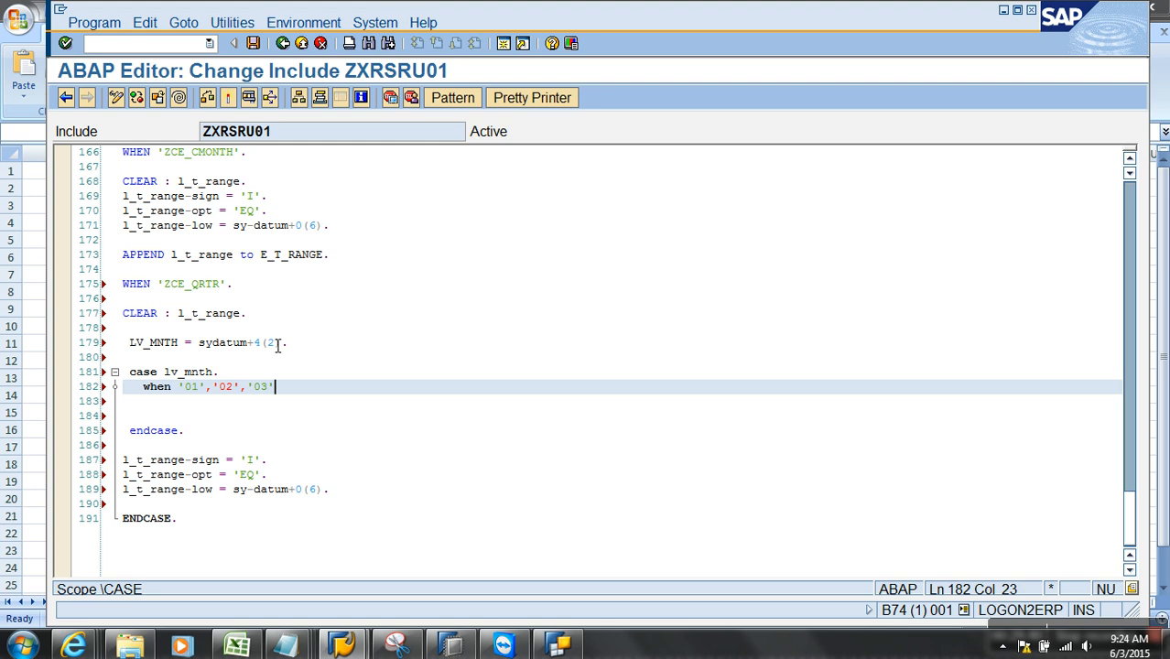
- Rewrite the branch condition with or operators so it reads when '01' or '02' or '03'
{"action": "left_click", "coordinate": [214, 387]}
{"action": "left_click", "coordinate": [289, 394]}
{"action": "key", "text": "BackSpace"}
{"action": "key", "text": "BackSpace"}
{"action": "key", "text": "BackSpace"}
{"action": "key", "text": "BackSpace"}
{"action": "key", "text": "BackSpace"}
{"action": "key", "text": "BackSpace"}
{"action": "key", "text": "BackSpace"}
{"action": "key", "text": "BackSpace"}
{"action": "key", "text": "BackSpace"}
{"action": "key", "text": "BackSpace"}
{"action": "type", "text": "or '02',or '03'."}
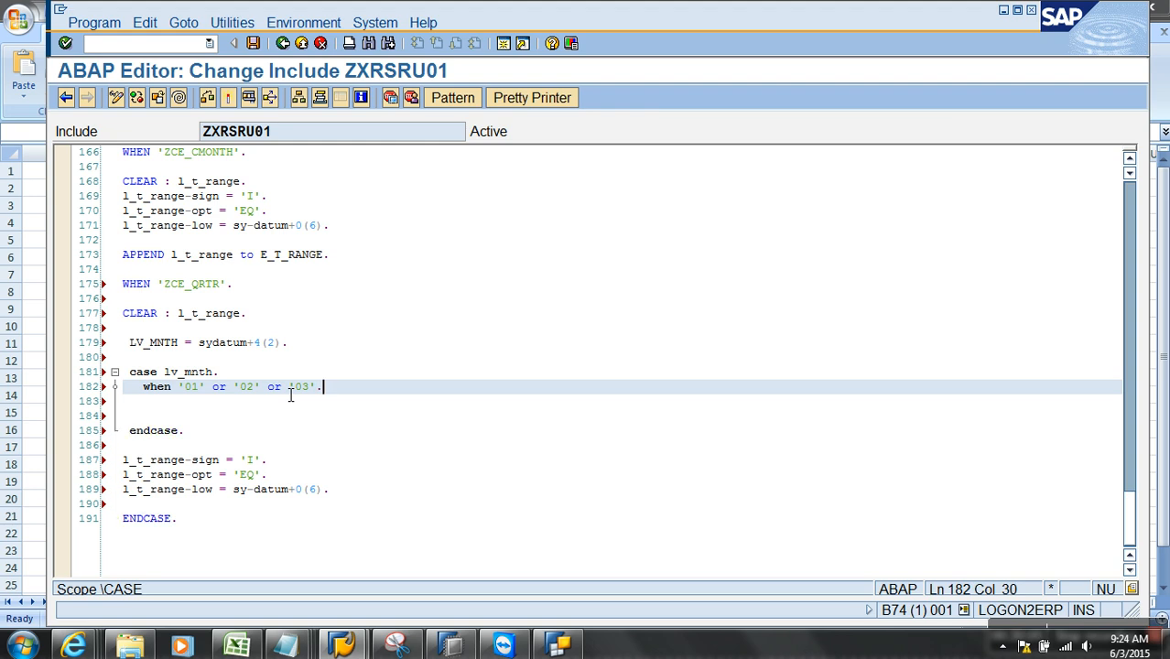
- Copy the l_t_range-low = sy-datum+0(6). line into the '01' to '03' branch and leave an empty line above it
{"action": "key", "text": "Return"}
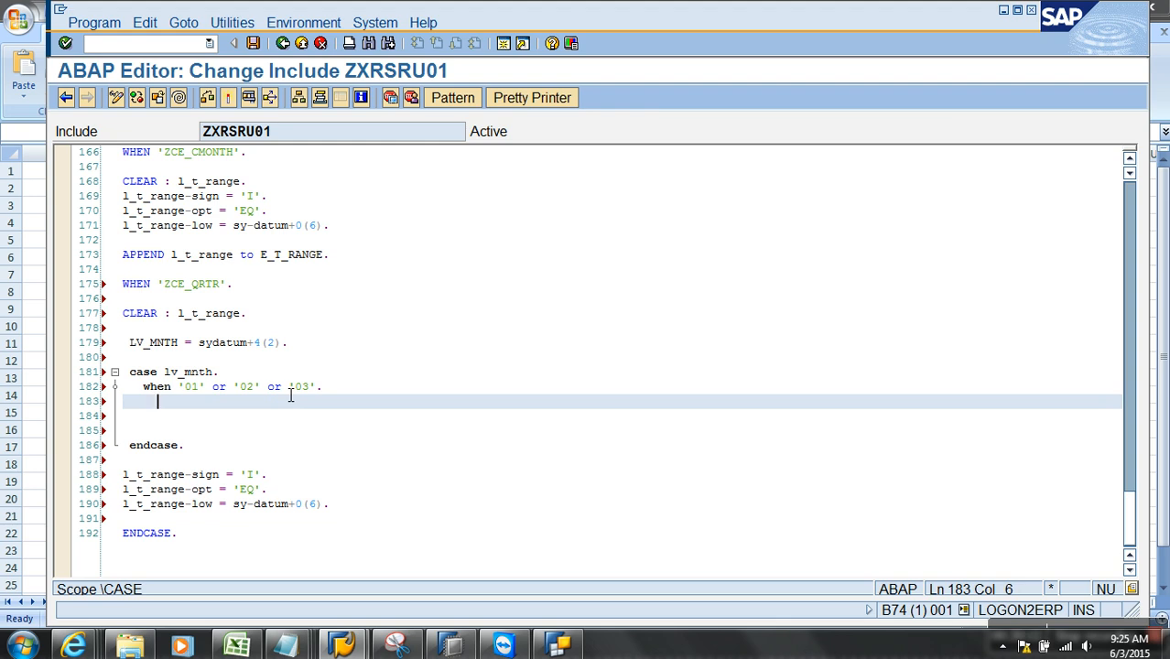
{"action": "left_click_drag", "start_coordinate": [347, 509], "coordinate": [119, 509]}
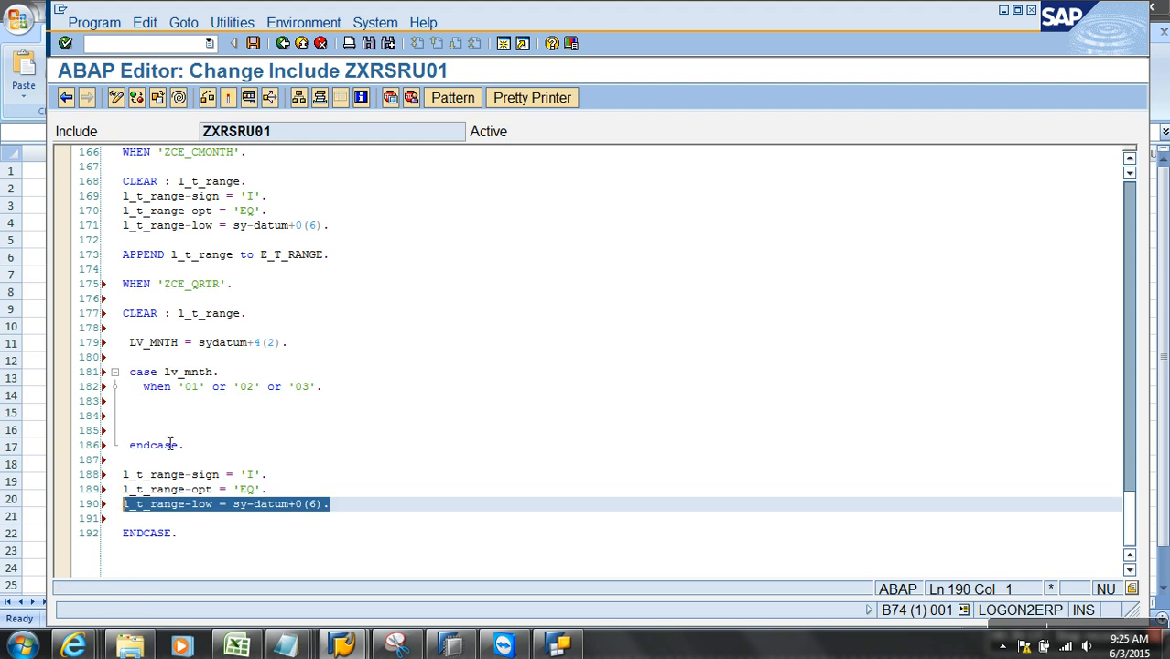
{"action": "left_click", "coordinate": [200, 408]}
{"action": "key", "text": "ctrl+v"}
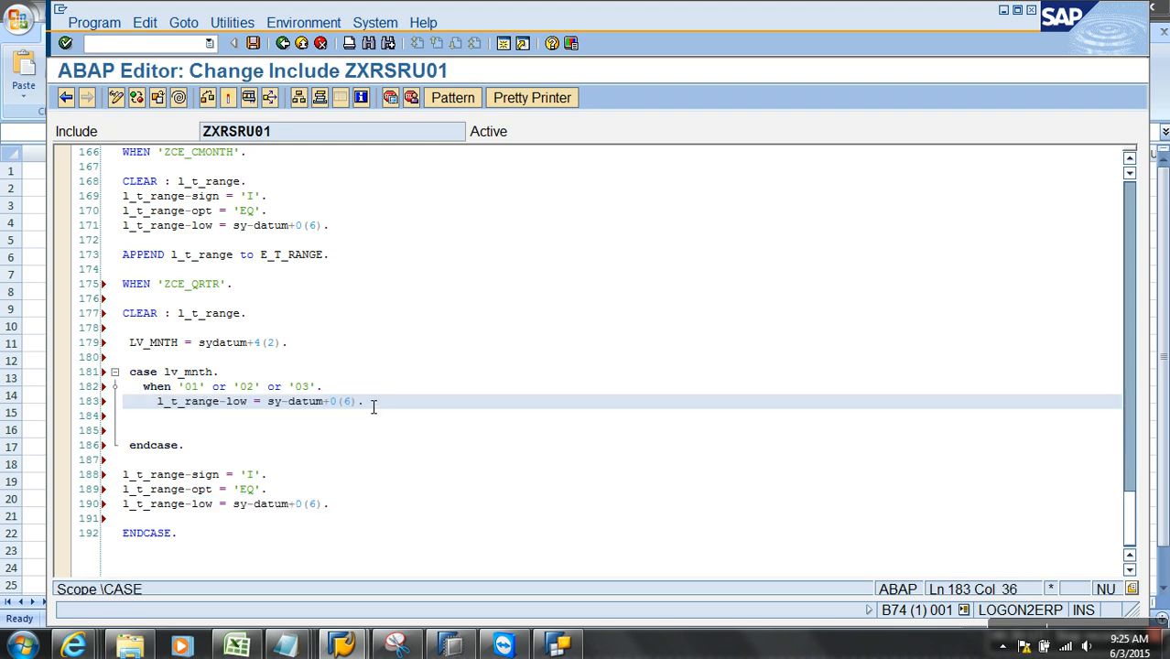
{"action": "key", "text": "Up"}
{"action": "key", "text": "Return"}
{"action": "type", "text": "lv_qr"}
{"action": "key", "text": "BackSpace"}
{"action": "key", "text": "BackSpace"}
{"action": "key", "text": "BackSpace"}
{"action": "key", "text": "BackSpace"}
{"action": "key", "text": "BackSpace"}
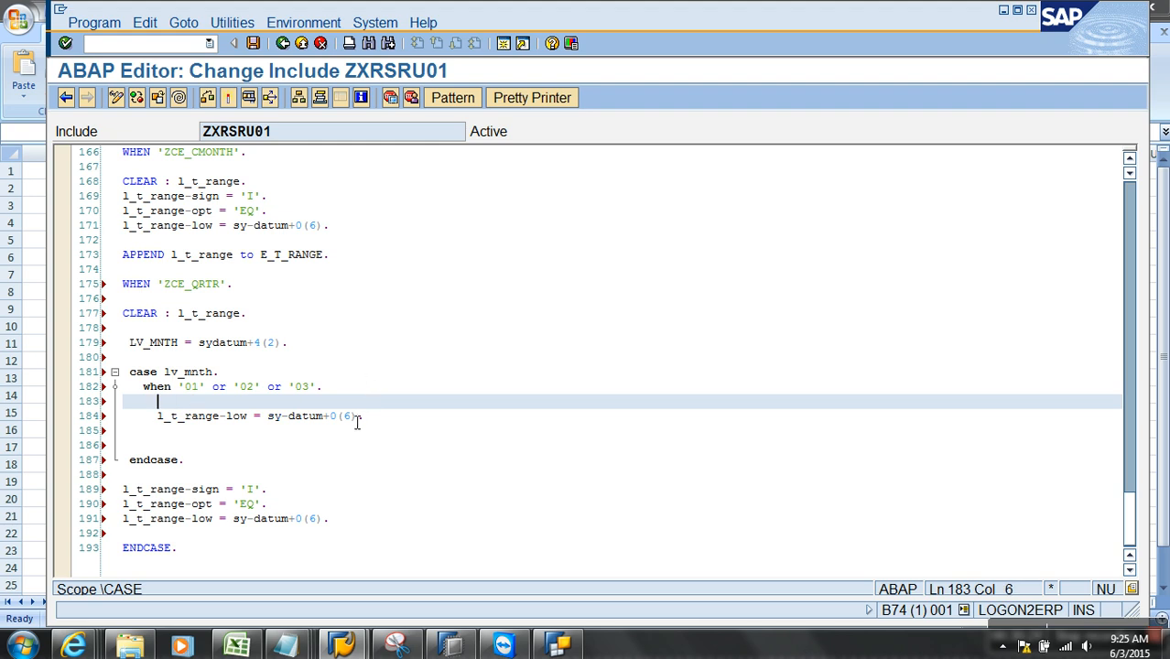
- Delete sy-datum+0(6). from the l_t_range-low assignment in the '01' to '03' branch
{"action": "left_click", "coordinate": [353, 420]}
{"action": "left_click_drag", "start_coordinate": [371, 423], "coordinate": [274, 431]}
{"action": "key", "text": "BackSpace"}
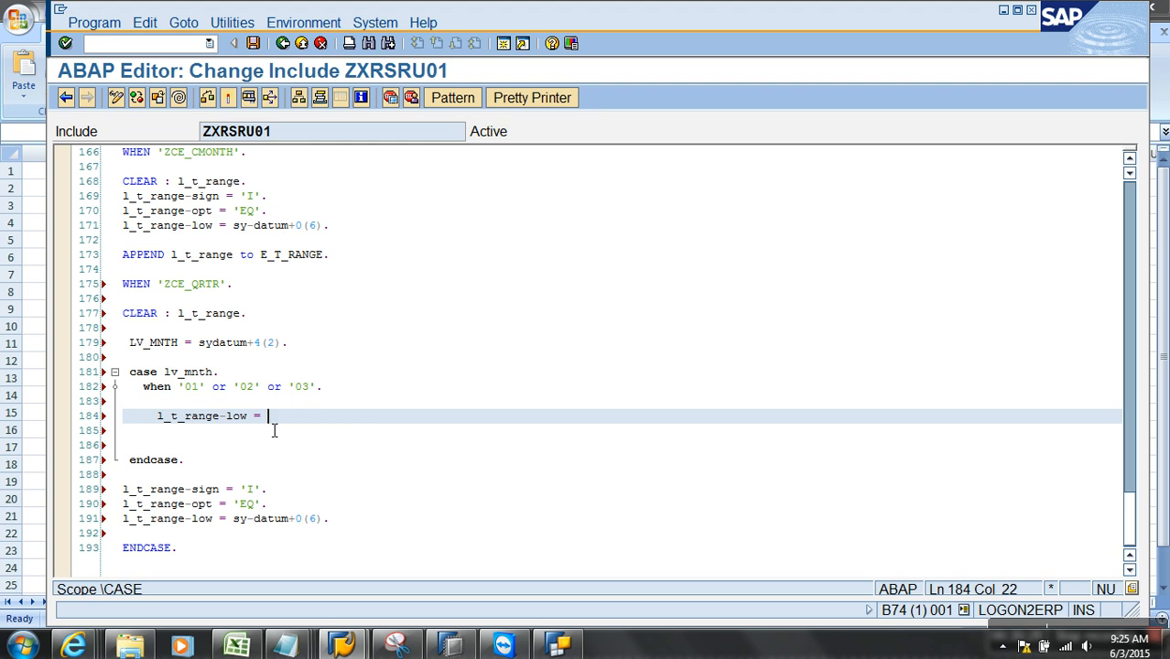
- Above the l_t_range-low line, write CONCATENATE sy-datum+0(4) '1' into lv_yrqrtr
{"action": "key", "text": "Up"}
{"action": "type", "text": "co"}
{"action": "key", "text": "Tab"}
{"action": "type", "text": "sy-datum+0("}
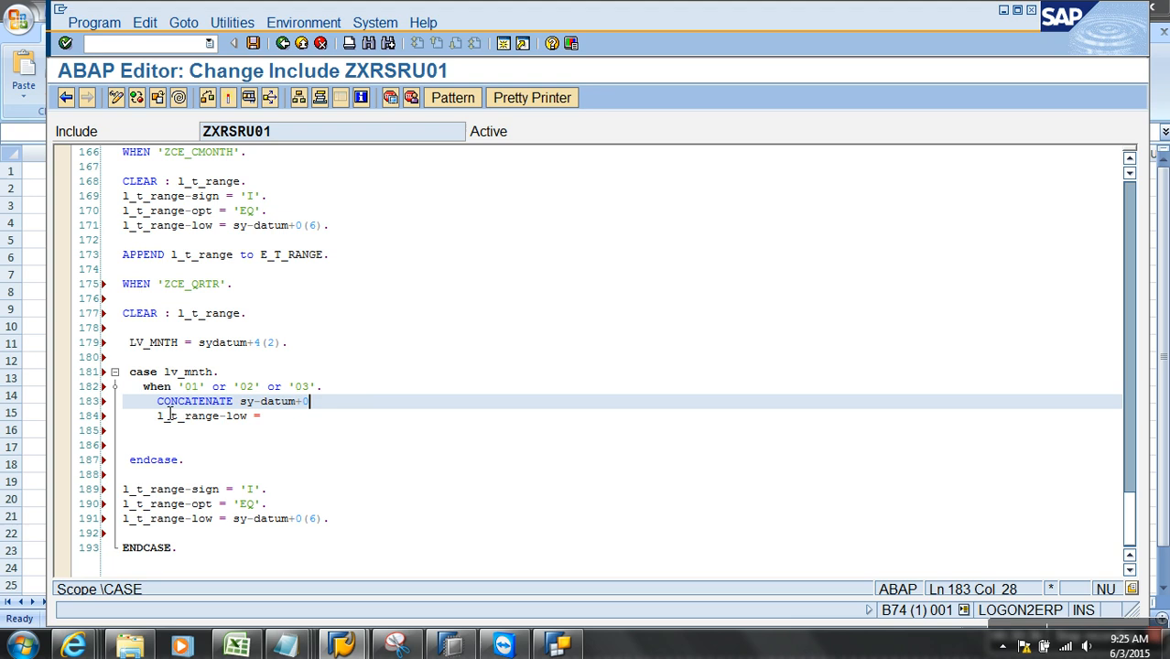
{"action": "type", "text": "4) '1' into lv_yrqrtr."}
- Complete the assignment in the '01' to '03' branch as l_t_range-low = lv_yrqrtr
{"action": "left_click_drag", "start_coordinate": [399, 401], "coordinate": [468, 408]}
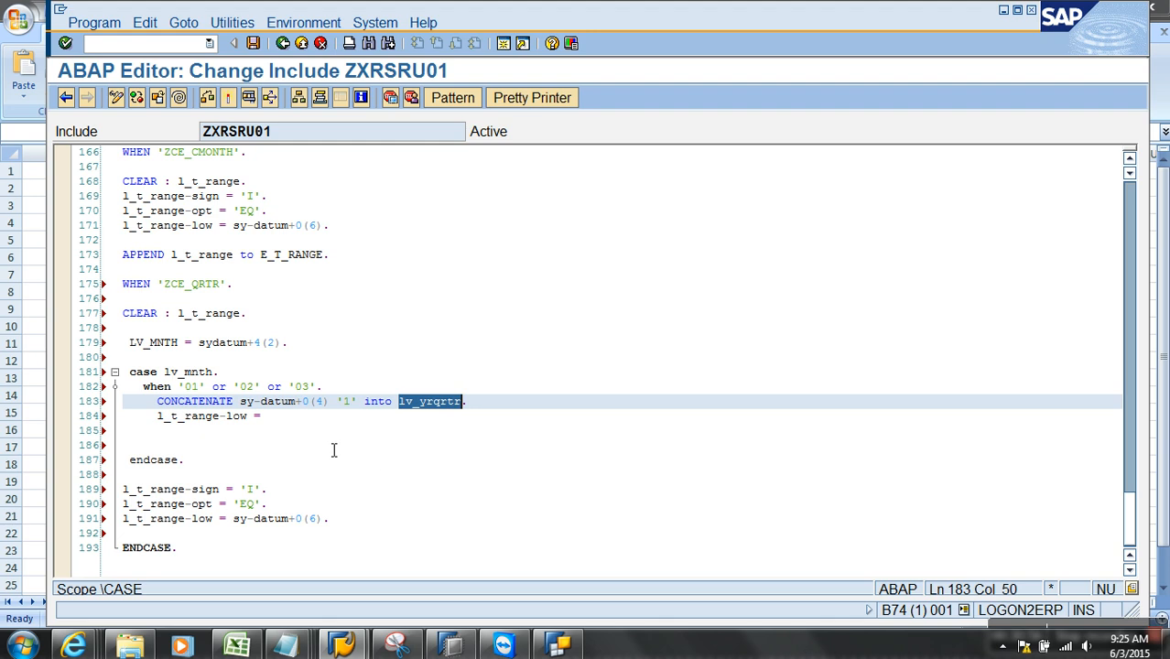
{"action": "left_click", "coordinate": [310, 421]}
{"action": "key", "text": "ctrl+v"}
{"action": "type", "text": "."}
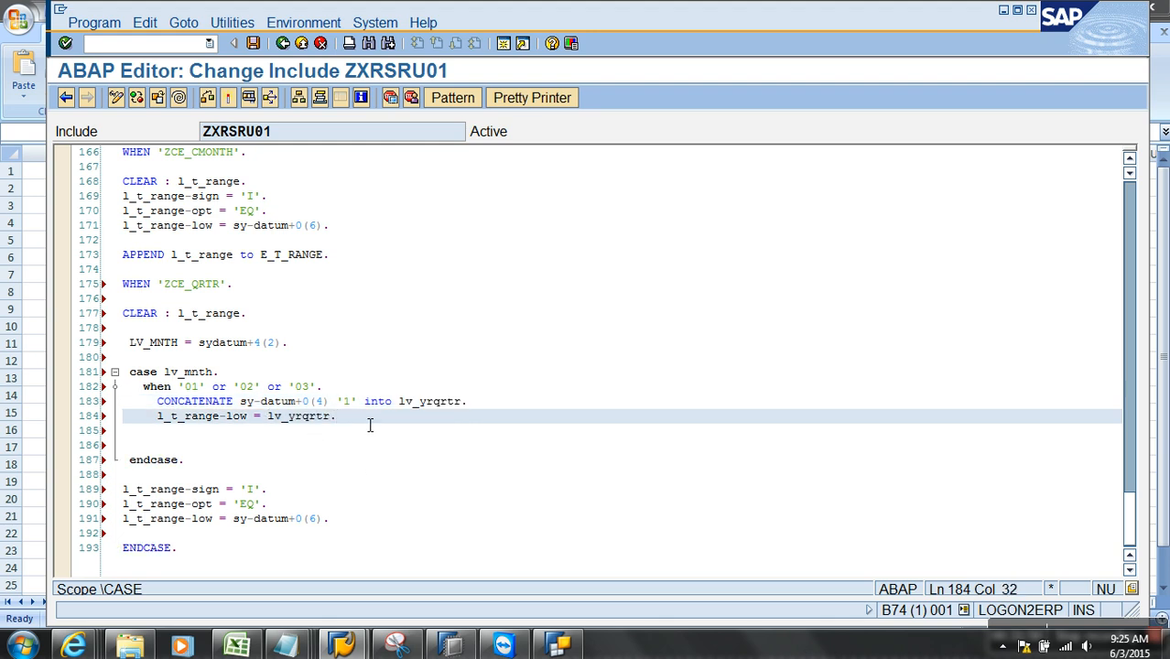
- Duplicate the three-line '01' to '03' branch twice directly below itself inside the lv_mnth case block
{"action": "left_click_drag", "start_coordinate": [364, 419], "coordinate": [117, 396]}
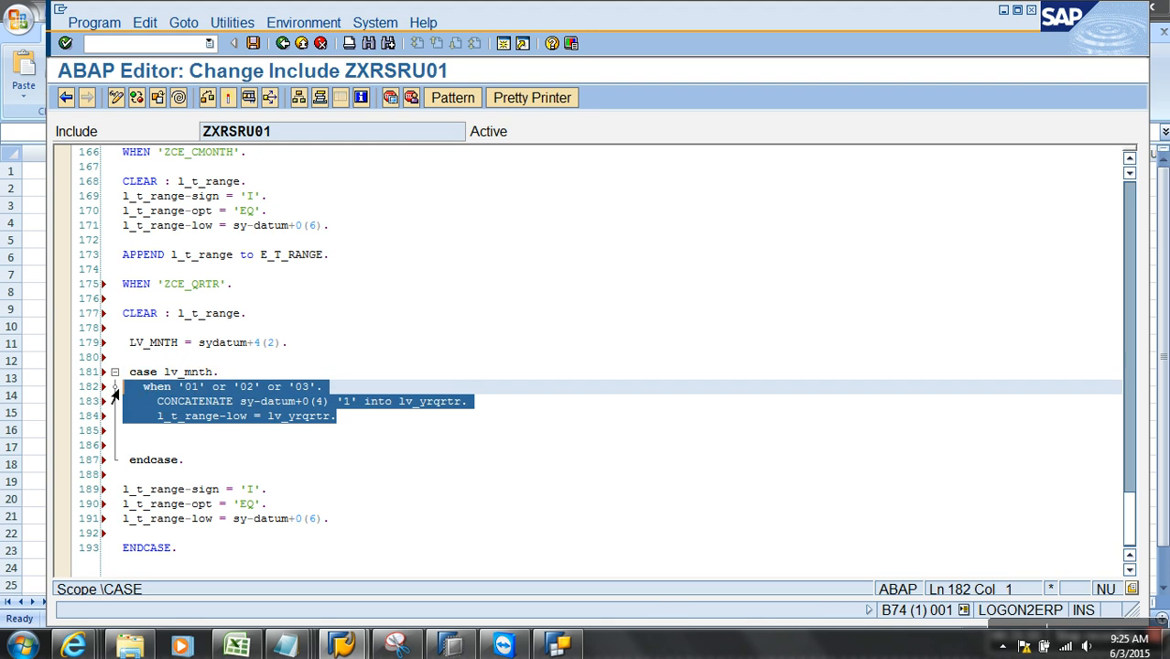
{"action": "left_click", "coordinate": [374, 423]}
{"action": "key", "text": "Return"}
{"action": "key", "text": "Home"}
{"action": "type", "text": "when '01' or '02' or '03'.      CONCATENATE sy-datum+0(4) '1' into lv_yrqrtr.      l_t_range-low = lv_yrqrtr."}
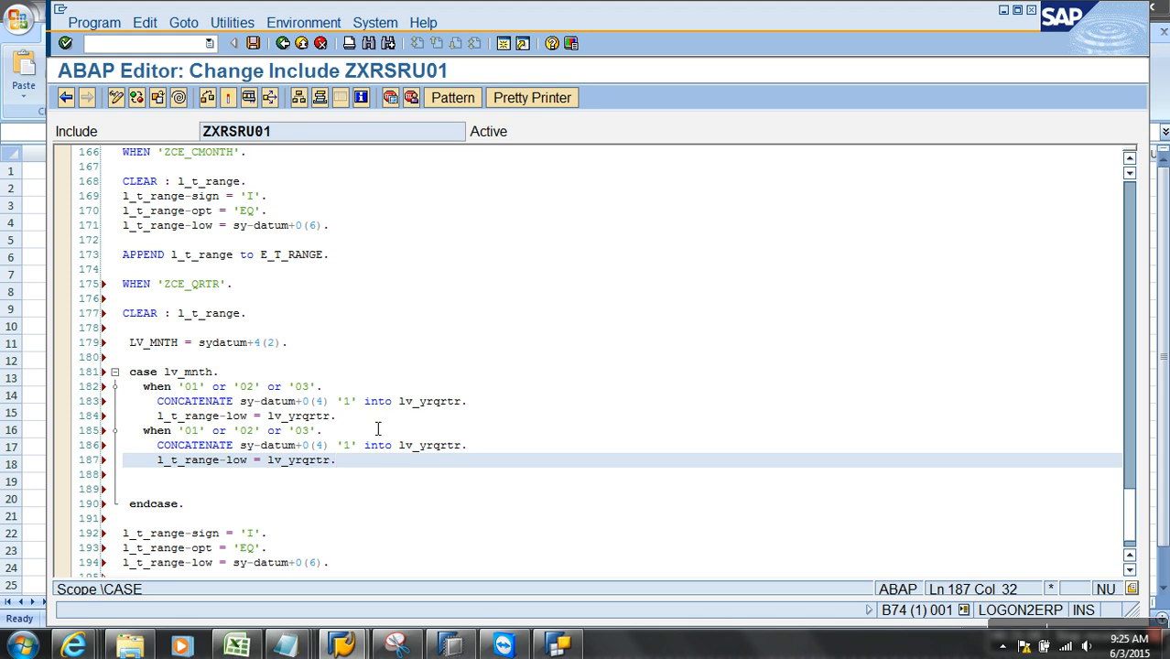
{"action": "key", "text": "Return"}
{"action": "type", "text": "when '01' or '02' or '03'.      CONCATENATE sy-datum+0(4) '1' into lv_yrqrtr.      l_t_range-low = lv_yrqrtr."}
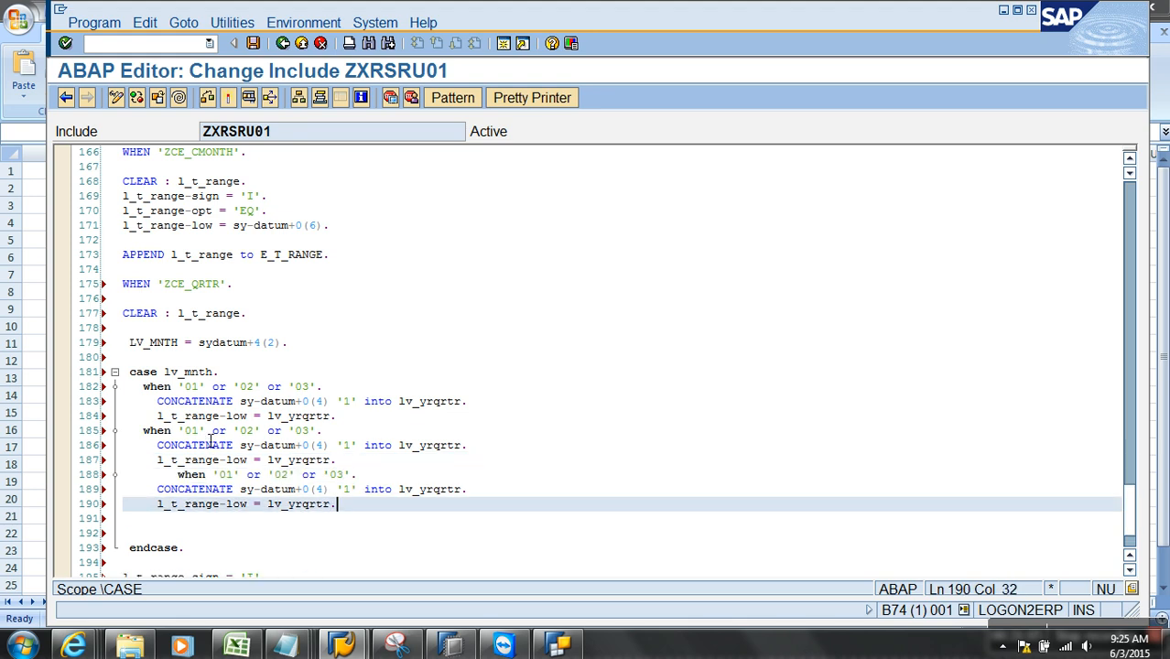
- Change the months in the second branch's condition to '04' or '05' or '06'
{"action": "left_click", "coordinate": [200, 431]}
{"action": "key", "text": "BackSpace"}
{"action": "type", "text": "4"}
{"action": "key", "text": "Right"}
{"action": "key", "text": "Right"}
{"action": "key", "text": "Right"}
{"action": "key", "text": "Right"}
{"action": "key", "text": "Right"}
{"action": "key", "text": "Right"}
{"action": "key", "text": "Right"}
{"action": "key", "text": "Right"}
{"action": "key", "text": "BackSpace"}
{"action": "type", "text": "5"}
{"action": "key", "text": "Right"}
{"action": "key", "text": "Right"}
{"action": "key", "text": "Right"}
{"action": "key", "text": "Right"}
{"action": "key", "text": "Right"}
{"action": "key", "text": "Right"}
{"action": "key", "text": "Right"}
{"action": "key", "text": "Right"}
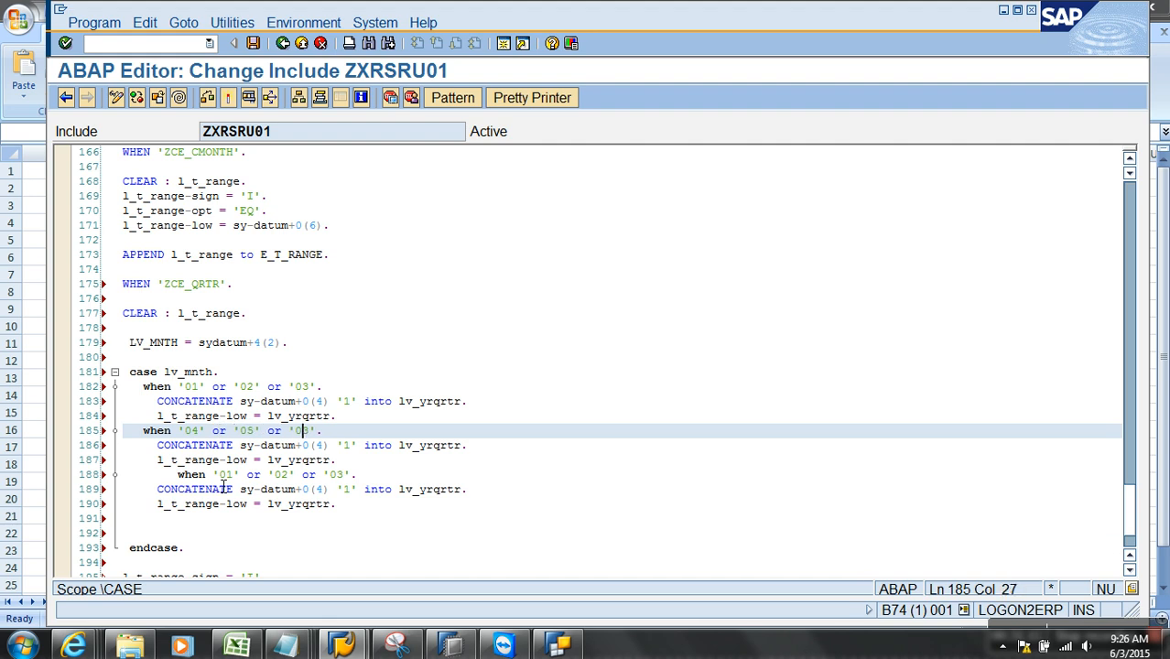
{"action": "key", "text": "BackSpace"}
{"action": "type", "text": "6"}
- Change the months in the third branch's condition to '07' or '08' or '09'
{"action": "left_click", "coordinate": [234, 476]}
{"action": "key", "text": "BackSpace"}
{"action": "type", "text": "7"}
{"action": "key", "text": "Right"}
{"action": "key", "text": "Right"}
{"action": "key", "text": "Right"}
{"action": "key", "text": "Right"}
{"action": "key", "text": "Right"}
{"action": "key", "text": "Right"}
{"action": "key", "text": "Right"}
{"action": "key", "text": "Right"}
{"action": "key", "text": "BackSpace"}
{"action": "type", "text": "8"}
{"action": "key", "text": "Right"}
{"action": "key", "text": "Right"}
{"action": "key", "text": "Right"}
{"action": "key", "text": "Right"}
{"action": "key", "text": "Right"}
{"action": "key", "text": "Right"}
{"action": "key", "text": "Right"}
{"action": "key", "text": "Right"}
{"action": "key", "text": "BackSpace"}
{"action": "type", "text": "9"}
- Paste a fourth copy of the branch below the third and set its condition to '10' or '11' or '12'
{"action": "left_click", "coordinate": [348, 521]}
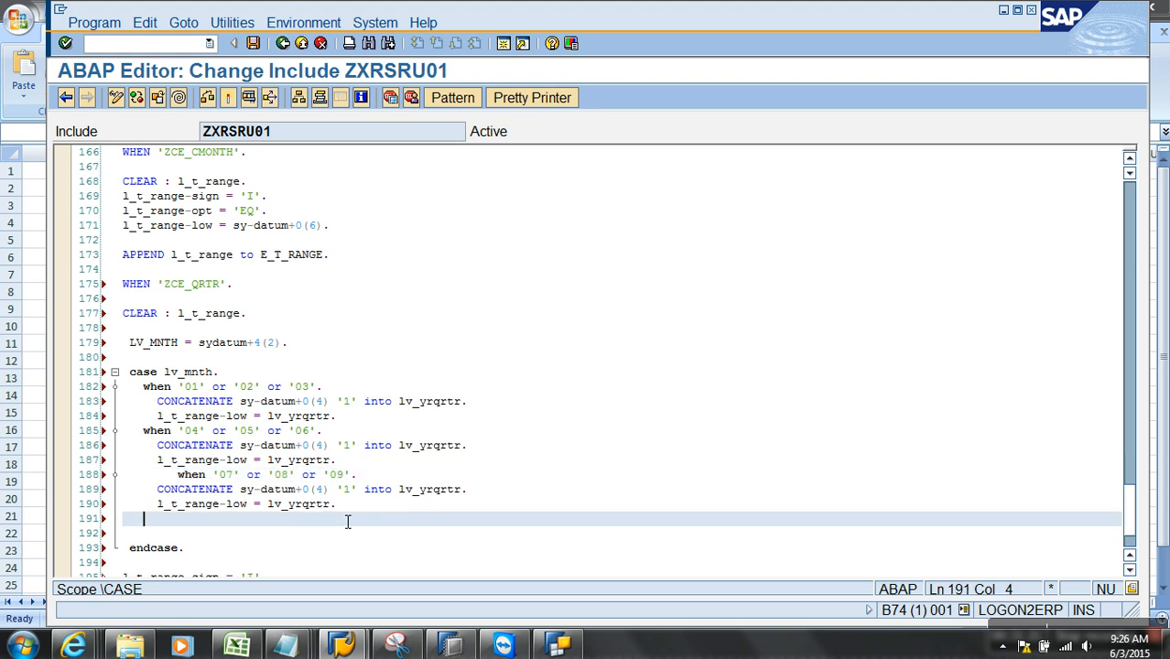
{"action": "type", "text": "when '01' or '02' or '03'.      CONCATENATE sy-datum+0(4) '1' into lv_yrqrtr.      l_t_range-low = lv_yrqrtr."}
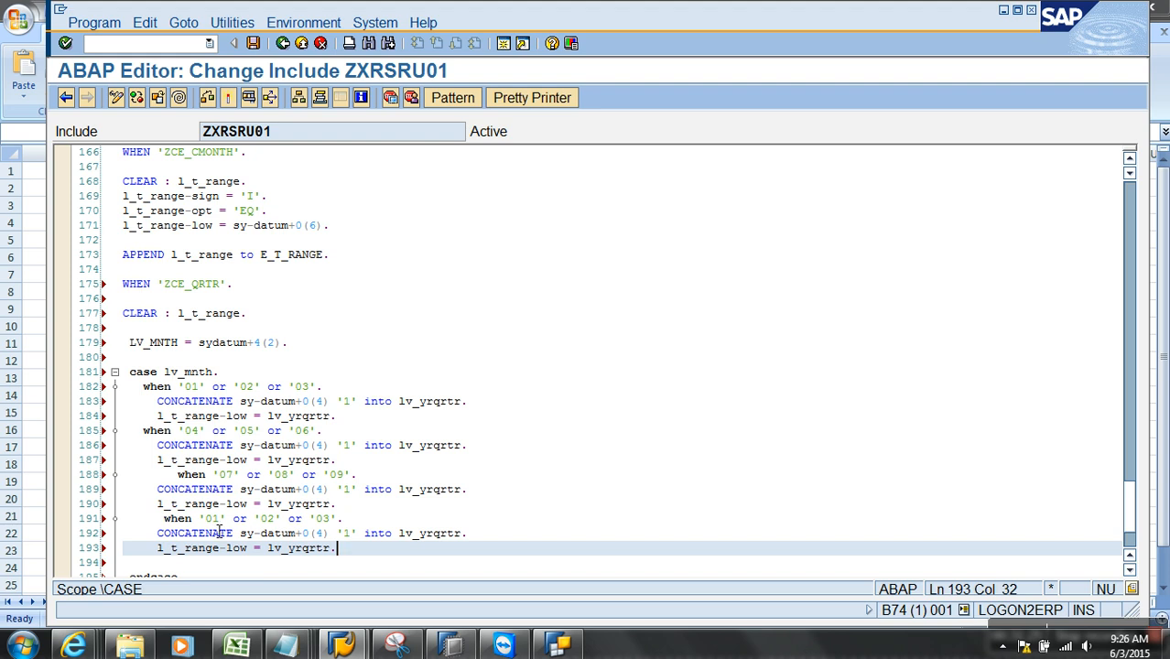
{"action": "left_click", "coordinate": [220, 523]}
{"action": "key", "text": "BackSpace"}
{"action": "key", "text": "BackSpace"}
{"action": "type", "text": "10"}
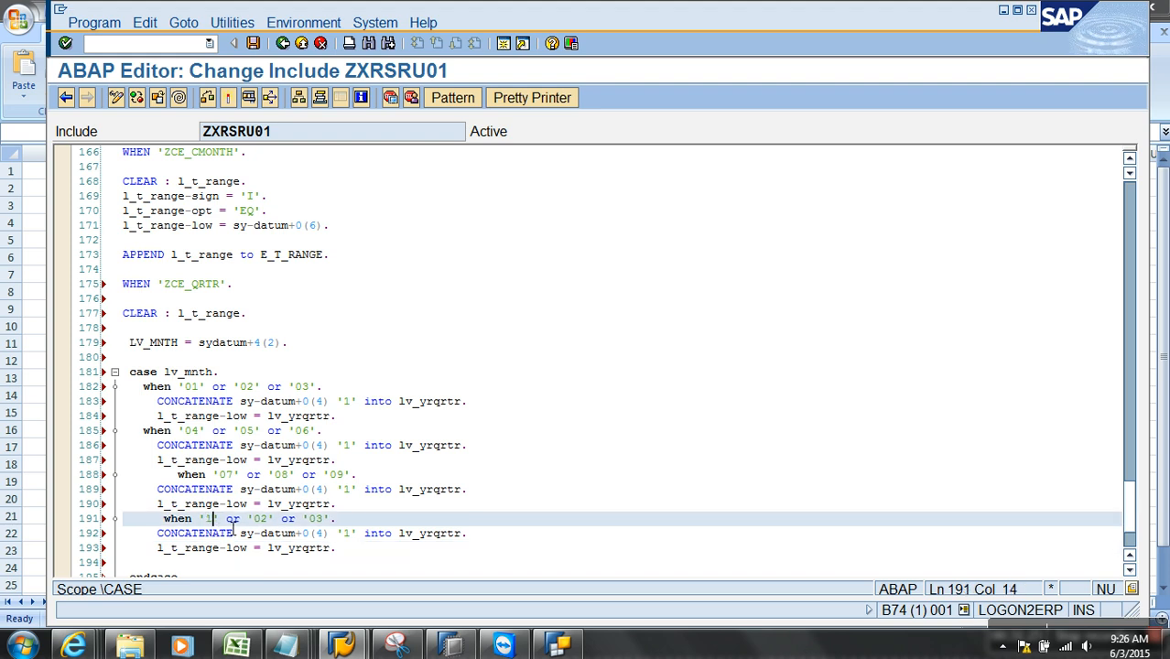
{"action": "key", "text": "Right"}
{"action": "key", "text": "Right"}
{"action": "key", "text": "Right"}
{"action": "key", "text": "Right"}
{"action": "key", "text": "Right"}
{"action": "key", "text": "Right"}
{"action": "key", "text": "Right"}
{"action": "key", "text": "Right"}
{"action": "key", "text": "BackSpace"}
{"action": "key", "text": "BackSpace"}
{"action": "type", "text": "11"}
{"action": "key", "text": "Right"}
{"action": "key", "text": "Right"}
{"action": "key", "text": "Right"}
{"action": "key", "text": "Right"}
{"action": "key", "text": "Right"}
{"action": "key", "text": "Right"}
{"action": "key", "text": "Right"}
{"action": "key", "text": "Right"}
{"action": "key", "text": "Right"}
{"action": "key", "text": "BackSpace"}
{"action": "key", "text": "BackSpace"}
{"action": "type", "text": "12"}
- Change the quarter digit in the second branch's CONCATENATE statement to '2'
{"action": "left_click", "coordinate": [355, 447]}
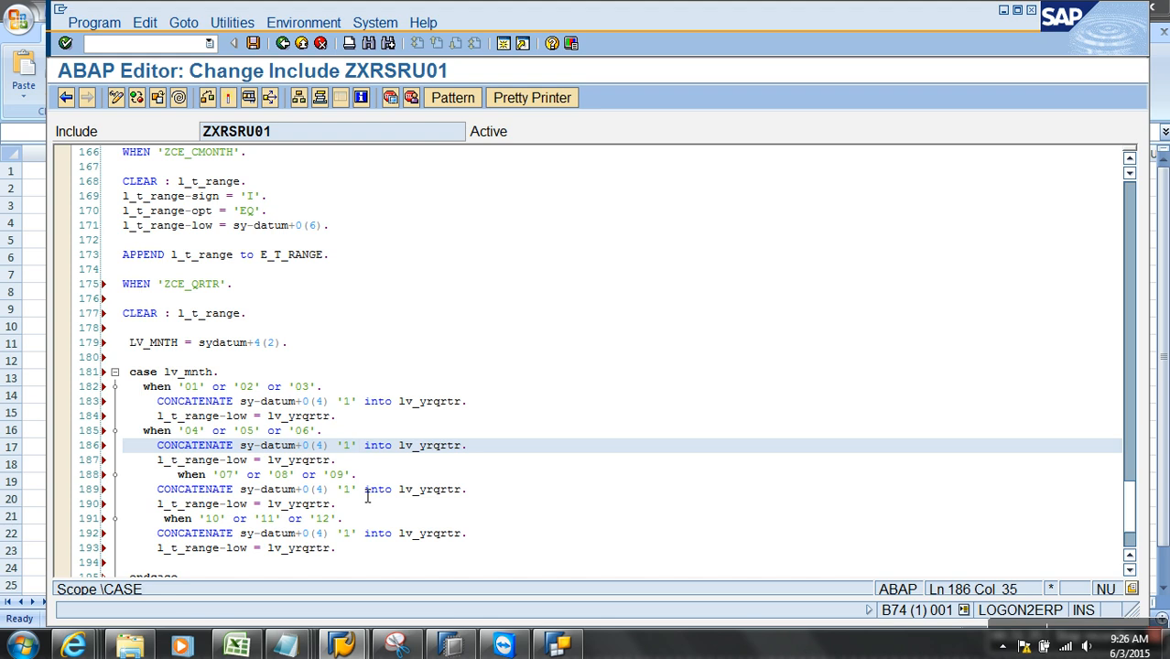
{"action": "key", "text": "BackSpace"}
{"action": "type", "text": "2"}
- Change the quarter digit in the third branch's CONCATENATE statement to '3'
{"action": "key", "text": "Down"}
{"action": "key", "text": "Down"}
{"action": "key", "text": "Down"}
{"action": "key", "text": "Down"}
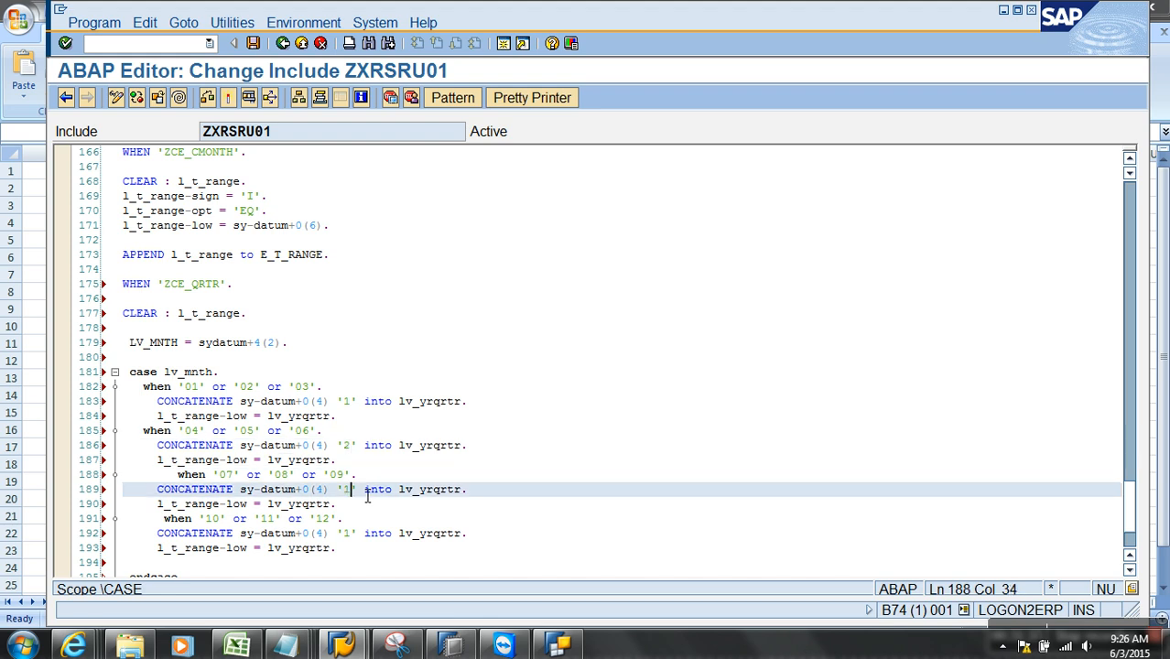
{"action": "key", "text": "Up"}
{"action": "key", "text": "BackSpace"}
{"action": "type", "text": "3"}
- Change the quarter digit in the fourth branch's CONCATENATE statement to '4'
{"action": "key", "text": "Down"}
{"action": "key", "text": "Down"}
{"action": "key", "text": "Down"}
{"action": "key", "text": "Down"}
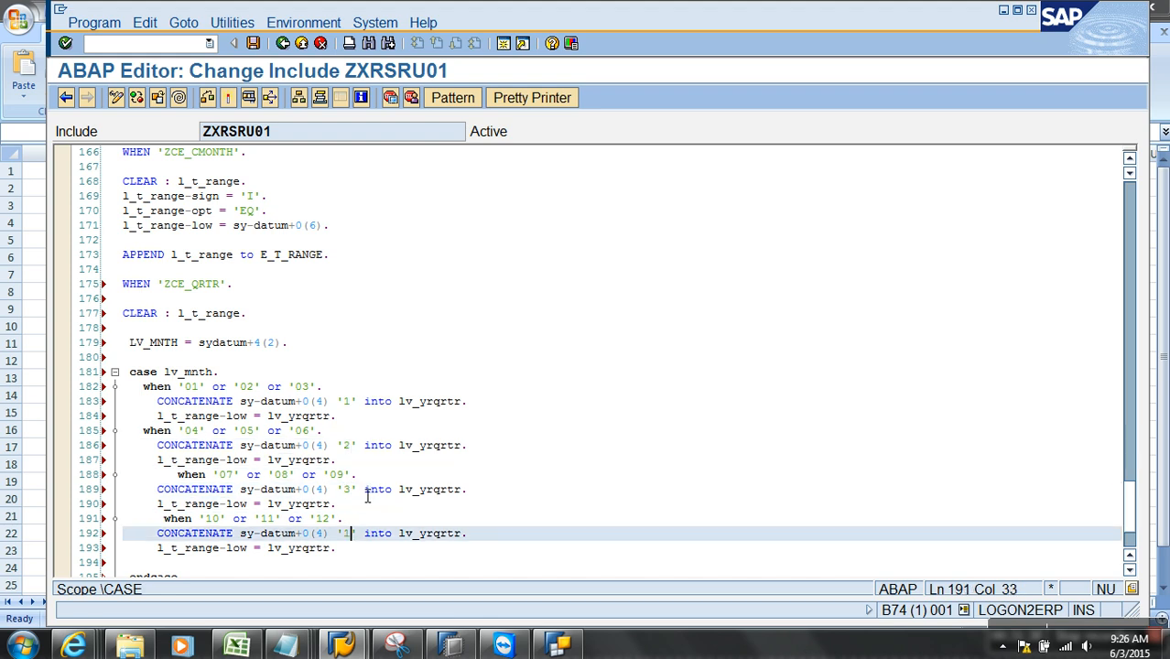
{"action": "key", "text": "Up"}
{"action": "key", "text": "BackSpace"}
{"action": "type", "text": "4"}
- Remove the leftover line directly below l_t_range-opt = 'EQ' after the quarter case block
{"action": "scroll", "coordinate": [358, 527], "scroll_direction": "down", "scroll_amount": 1}
{"action": "left_click", "coordinate": [174, 524]}
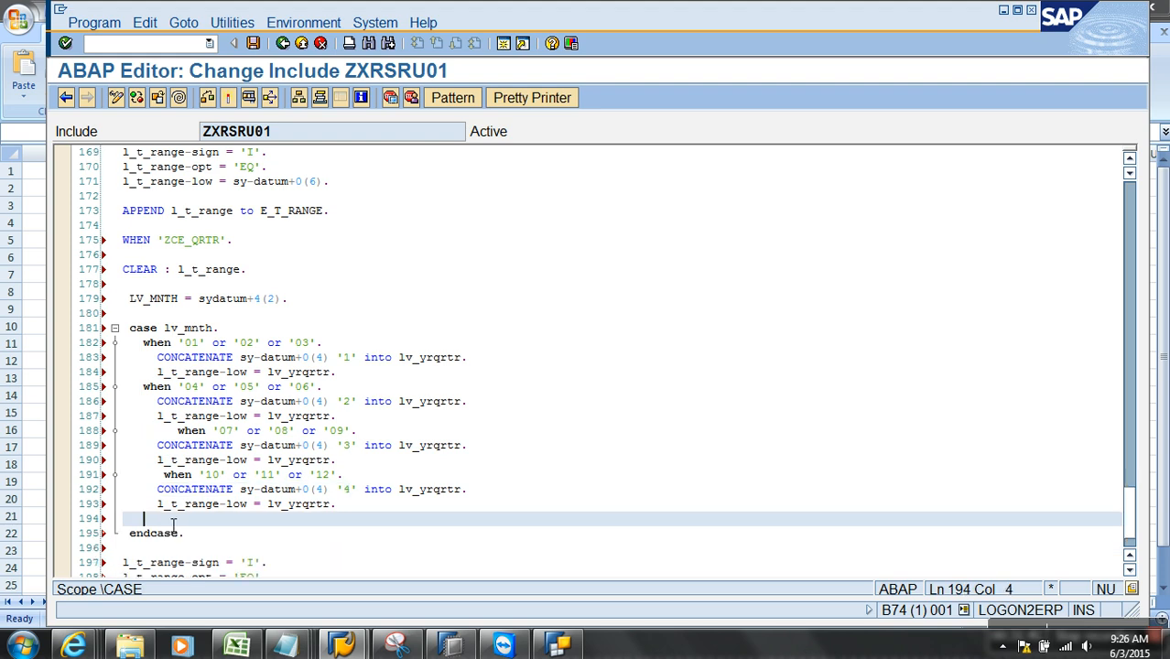
{"action": "scroll", "coordinate": [178, 524], "scroll_direction": "down", "scroll_amount": 1}
{"action": "left_click_drag", "start_coordinate": [267, 533], "coordinate": [130, 519]}
{"action": "left_click_drag", "start_coordinate": [348, 550], "coordinate": [126, 557]}
{"action": "key", "text": "ctrl+x"}
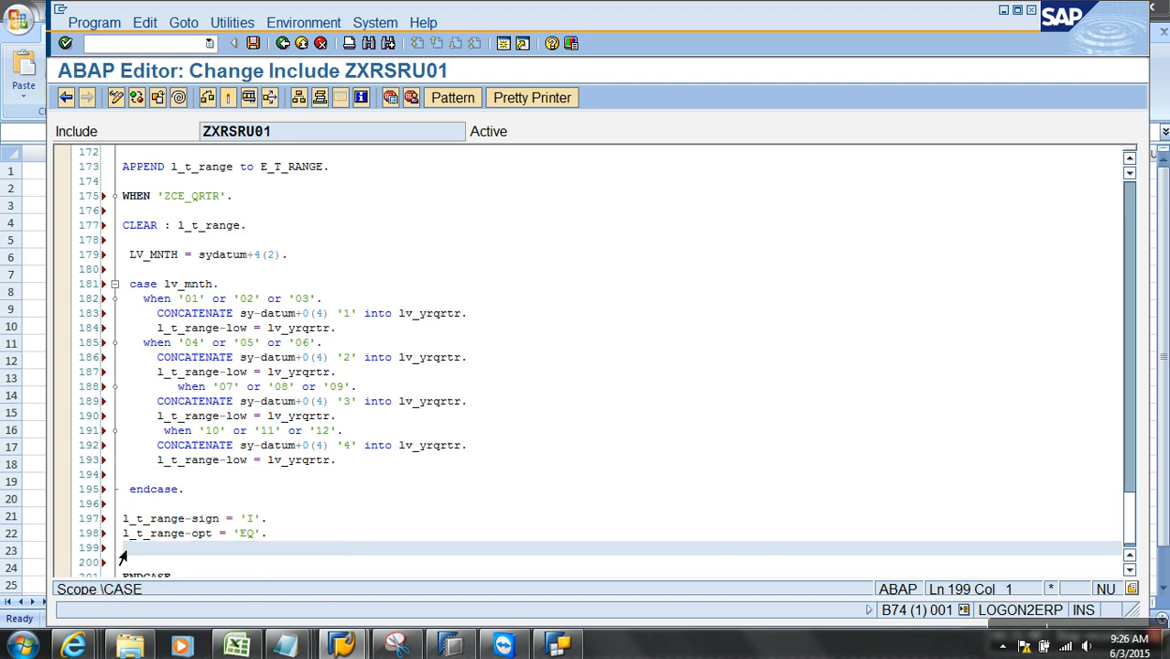
- Add the statement "append l_t_range to e_t_range." below the l_t_range-opt line and try to activate the include
{"action": "left_click", "coordinate": [211, 462]}
{"action": "scroll", "coordinate": [217, 472], "scroll_direction": "down", "scroll_amount": 2}
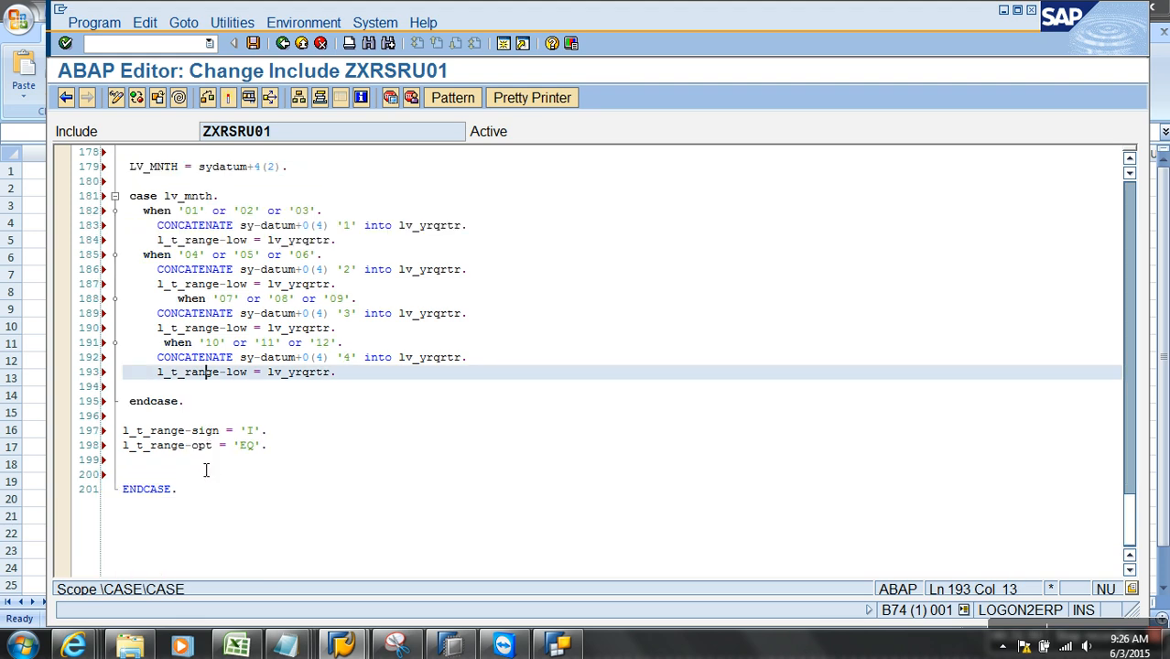
{"action": "left_click", "coordinate": [178, 467]}
{"action": "key", "text": "Return"}
{"action": "type", "text": "app"}
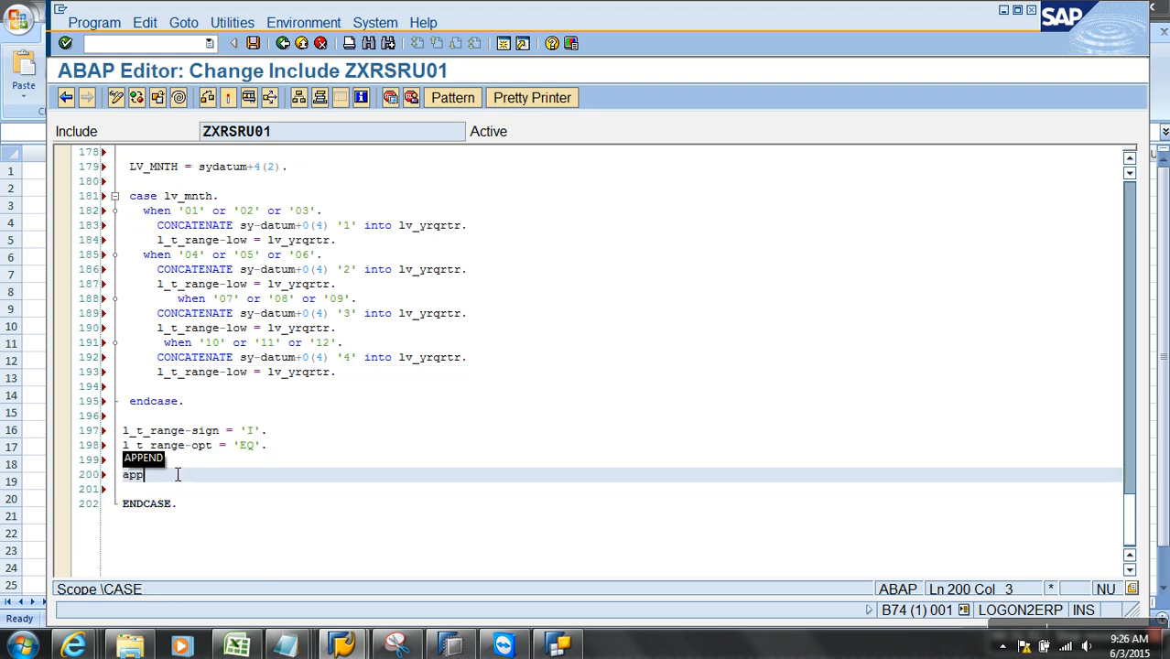
{"action": "type", "text": "end l"}
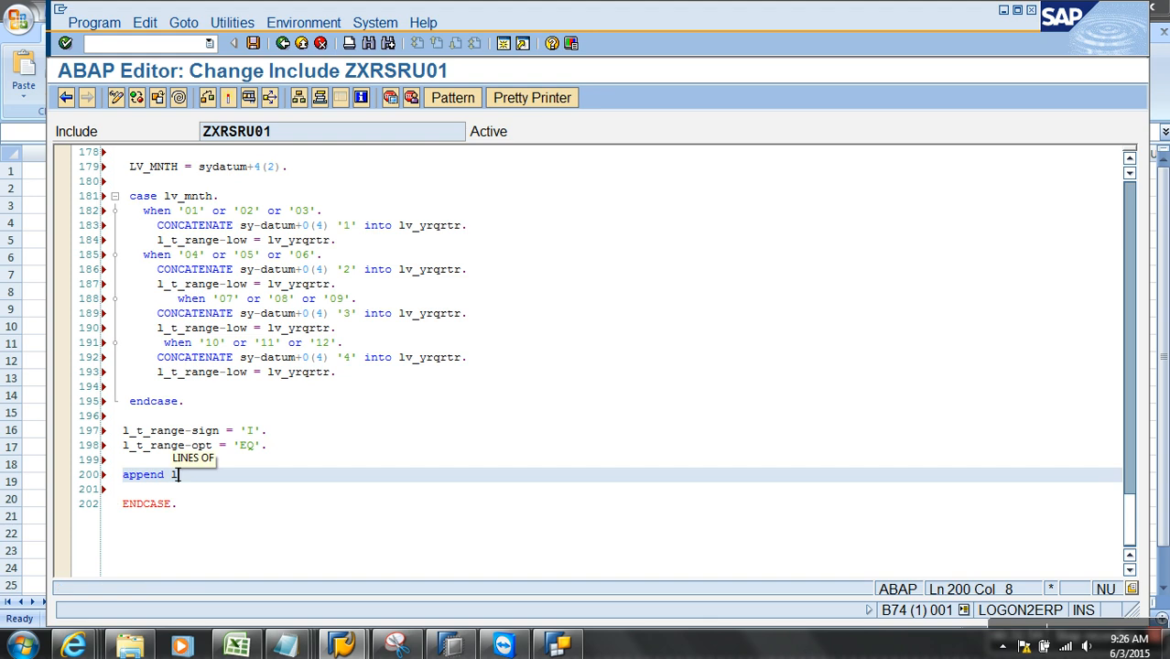
{"action": "type", "text": "_t_rang"}
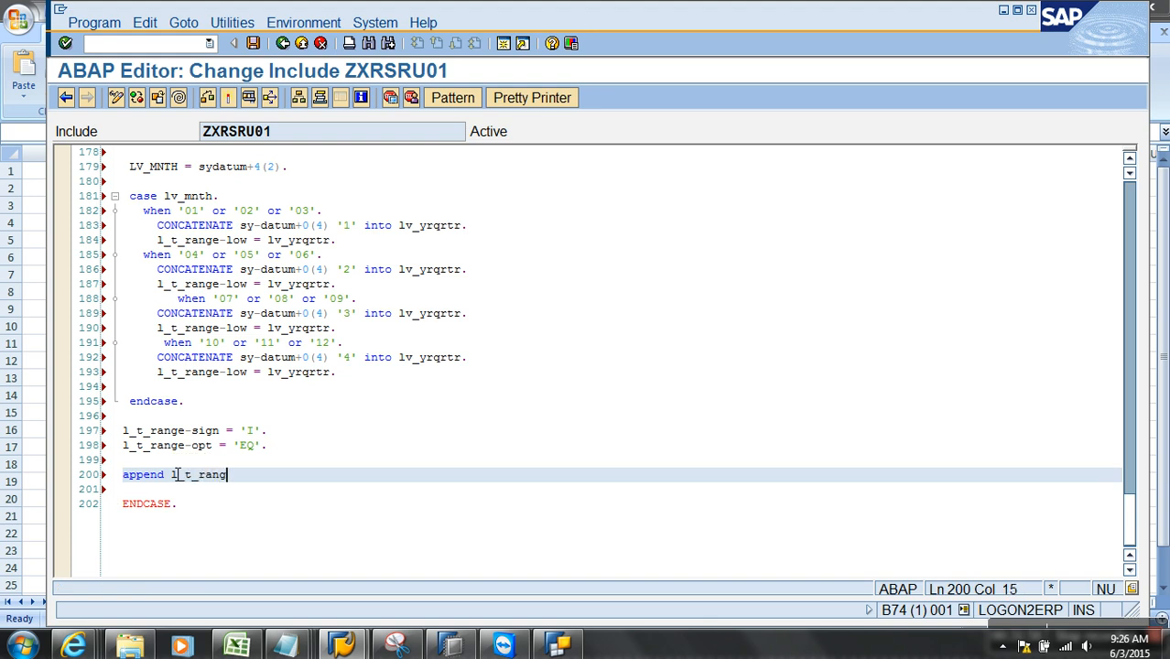
{"action": "type", "text": "e to e_t_range."}
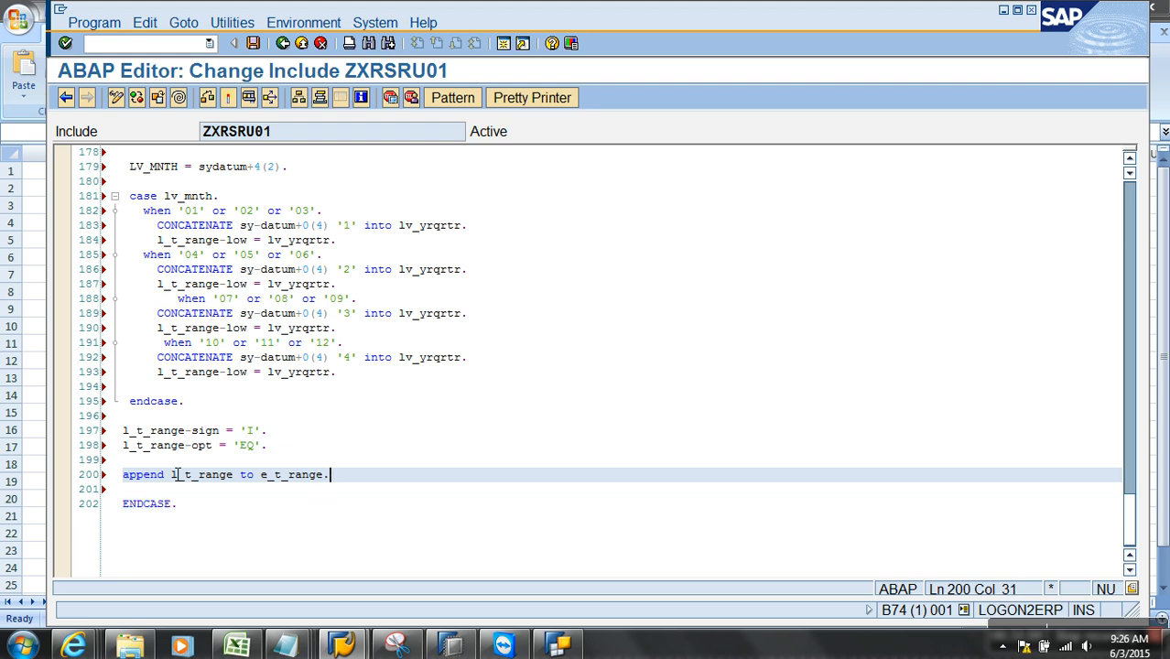
{"action": "left_click", "coordinate": [229, 105]}
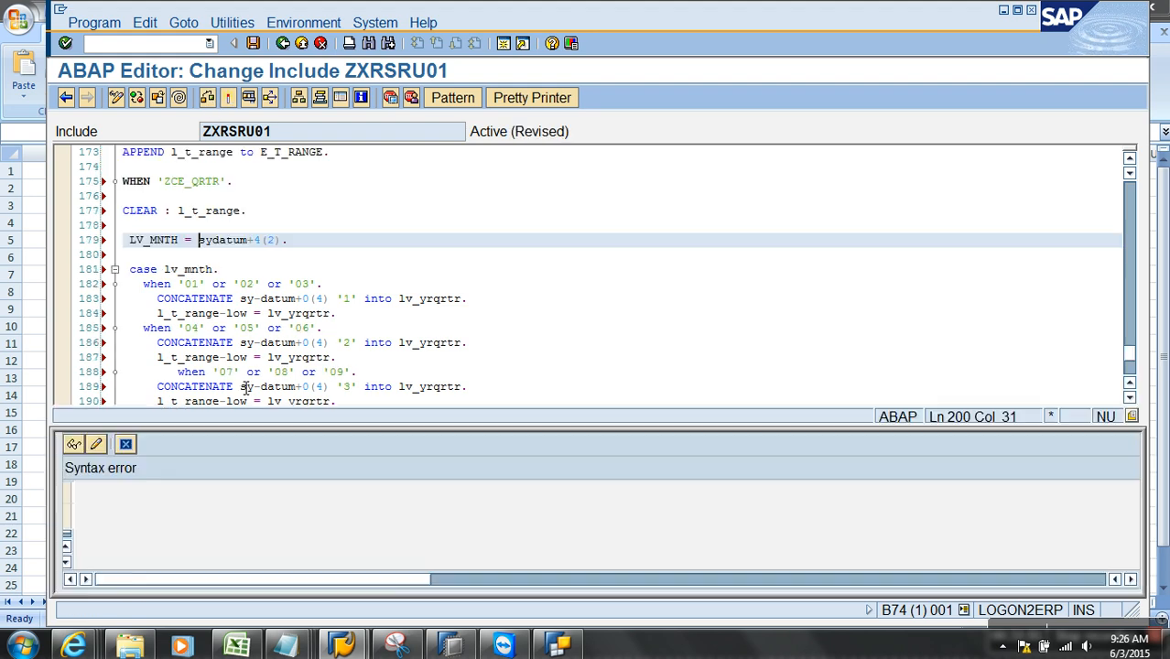
{"action": "left_click", "coordinate": [126, 444]}
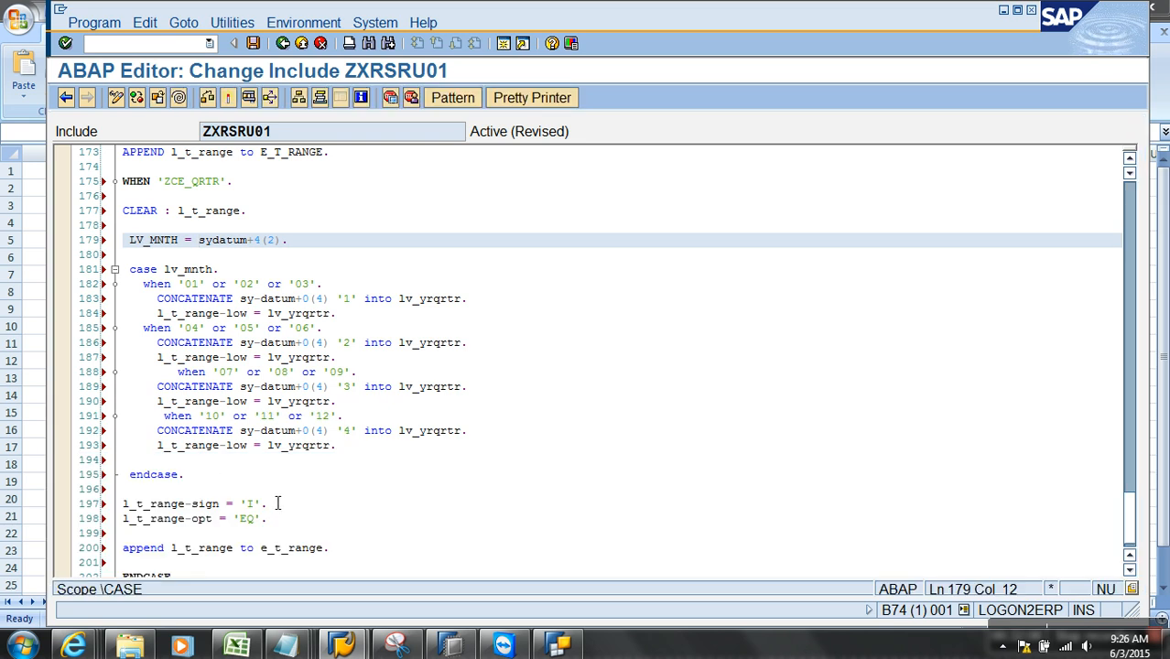
- Correct sydatum to sy-datum in the LV_MNTH assignment and check the include's syntax
{"action": "left_click", "coordinate": [213, 240]}
{"action": "type", "text": "-"}
{"action": "left_click", "coordinate": [208, 98]}
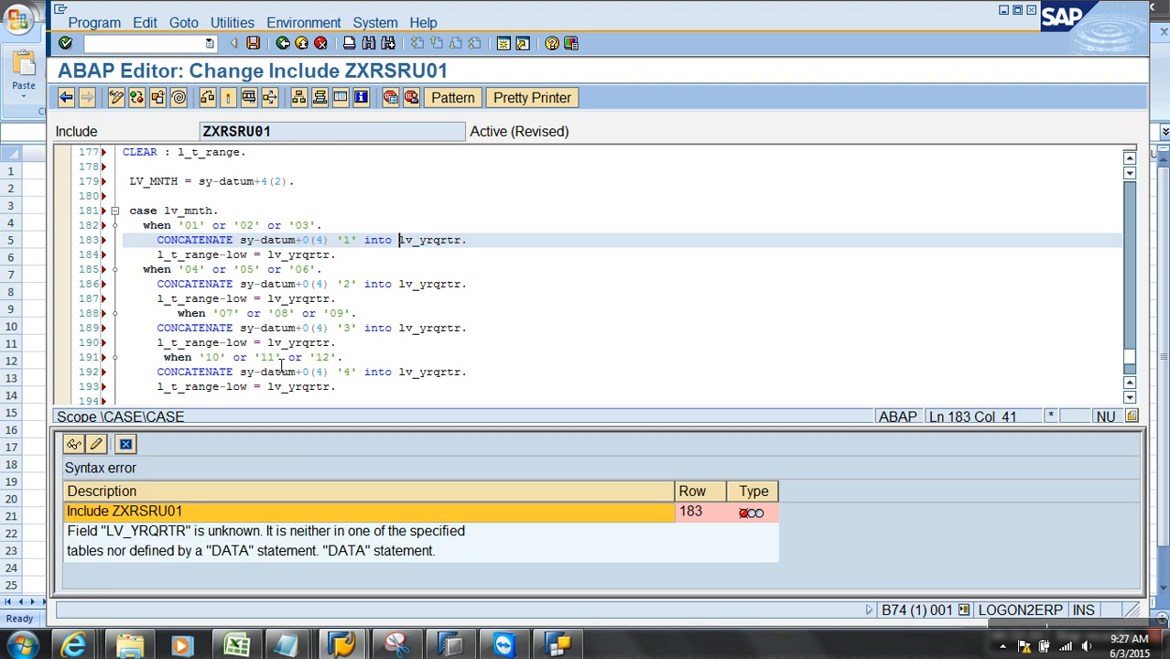
{"action": "left_click", "coordinate": [126, 445]}
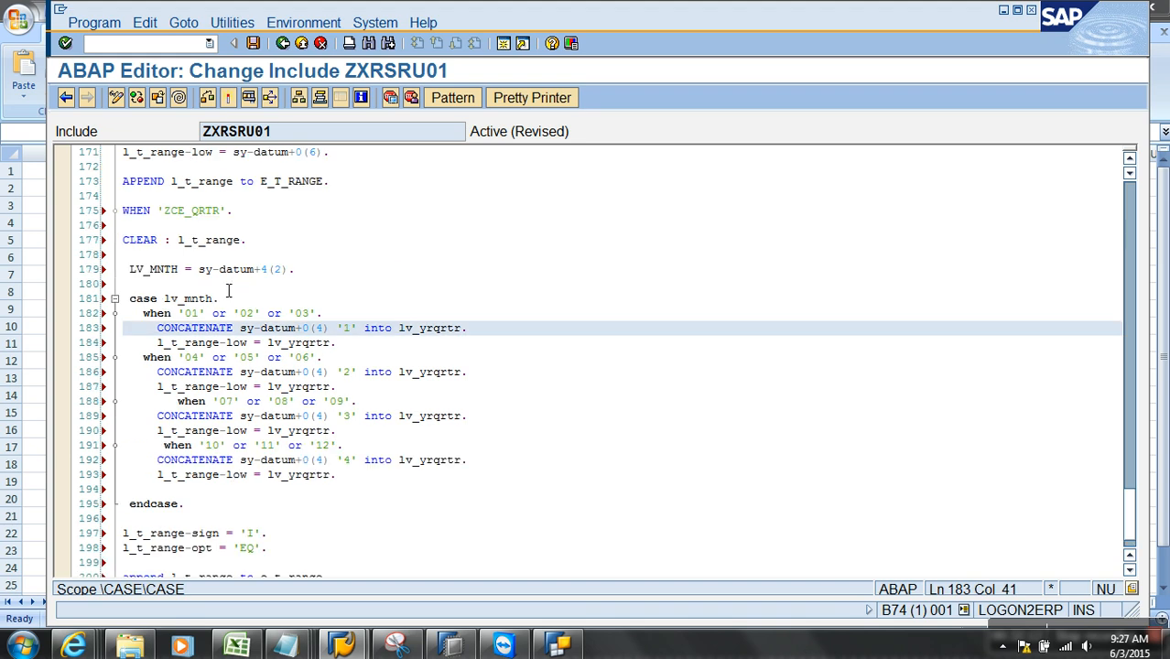
- Start a "data :" declaration on its own line between the preceding APPEND statement and WHEN 'ZCE_QRTR'
{"action": "scroll", "coordinate": [232, 265], "scroll_direction": "up", "scroll_amount": 1}
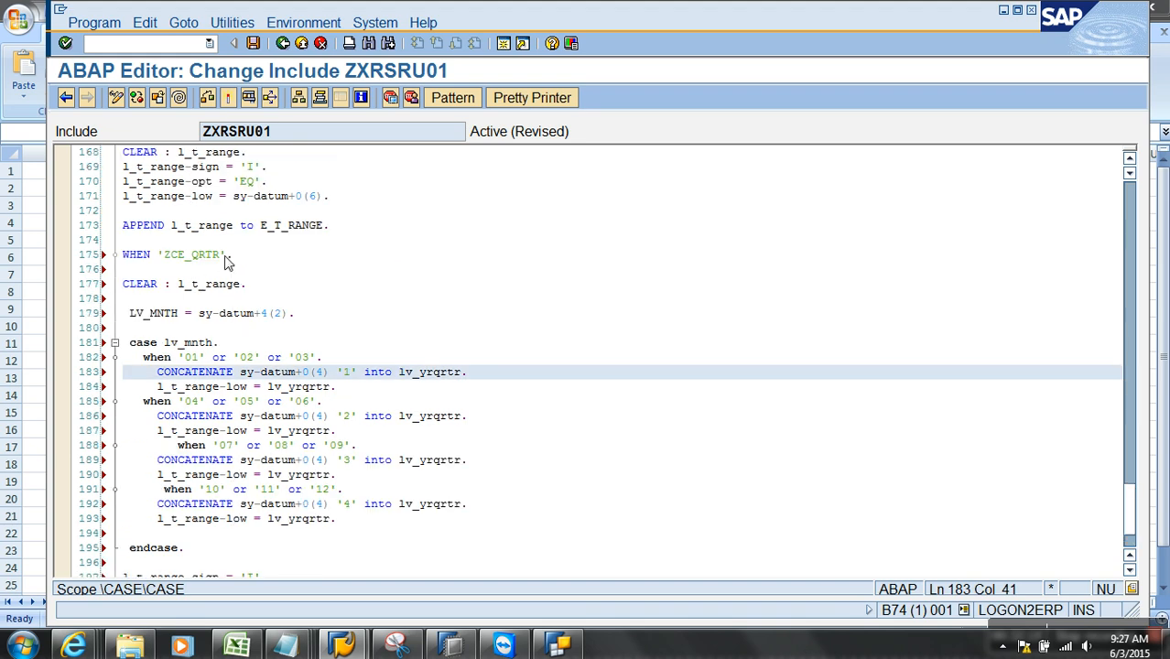
{"action": "left_click", "coordinate": [171, 271]}
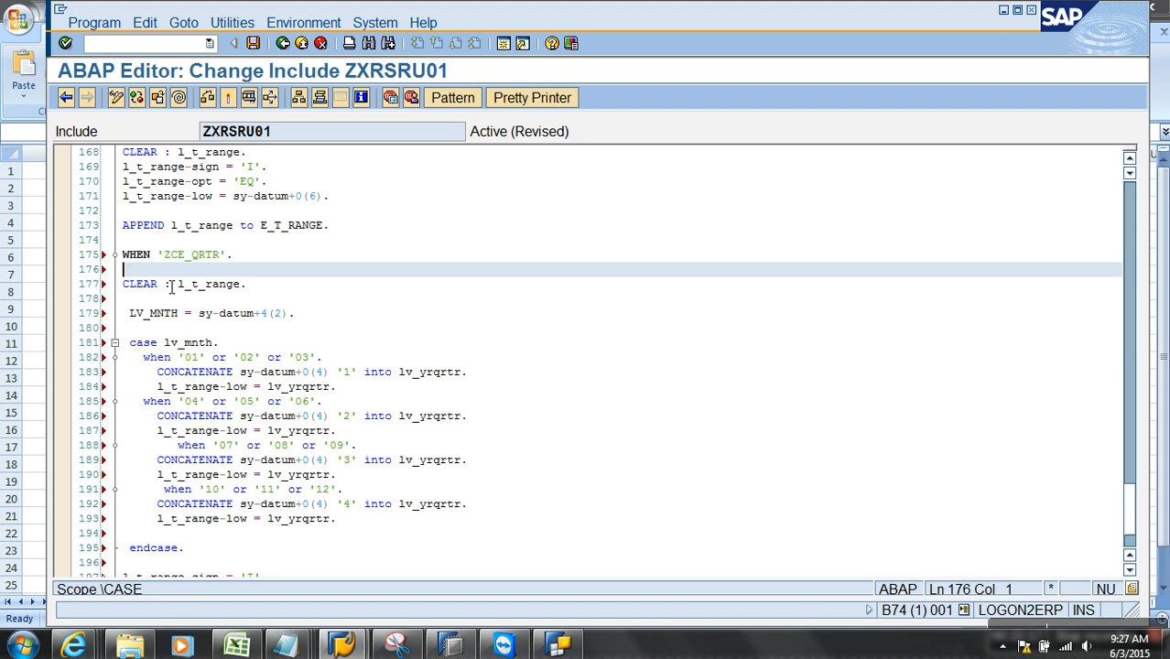
{"action": "key", "text": "Return"}
{"action": "key", "text": "Up"}
{"action": "key", "text": "Up"}
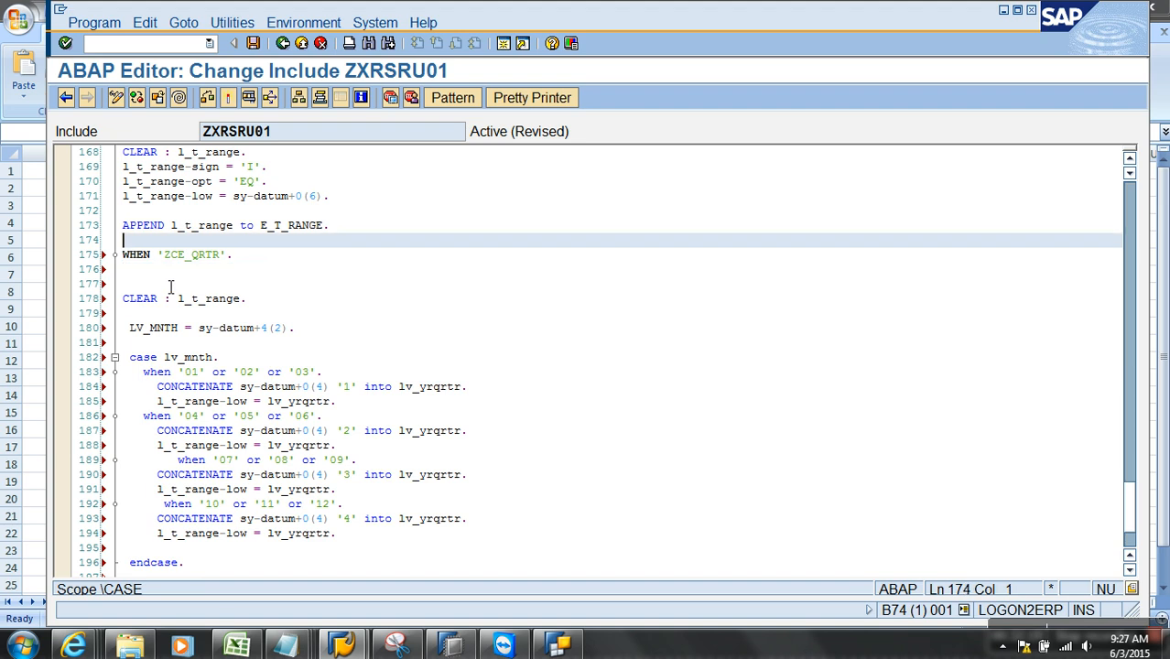
{"action": "key", "text": "Return"}
{"action": "key", "text": "Up"}
{"action": "type", "text": "data"}
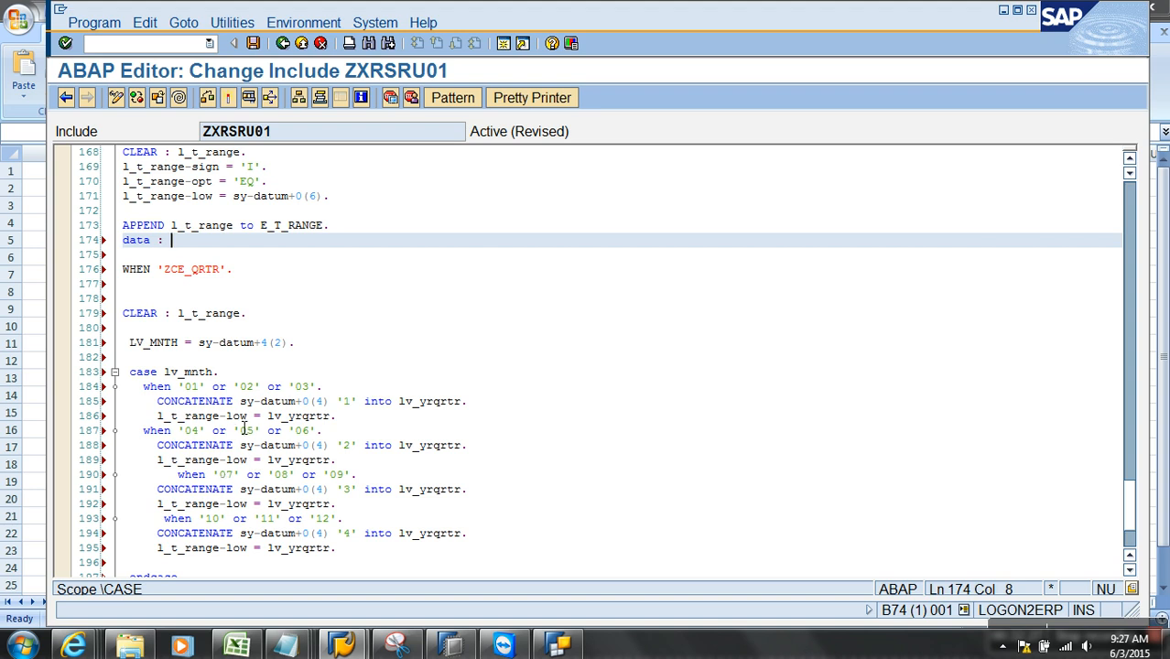
- Declare lv_yrqrtr(5) type n in the data statement, reusing the variable name from the case block
{"action": "left_click_drag", "start_coordinate": [267, 416], "coordinate": [340, 421]}
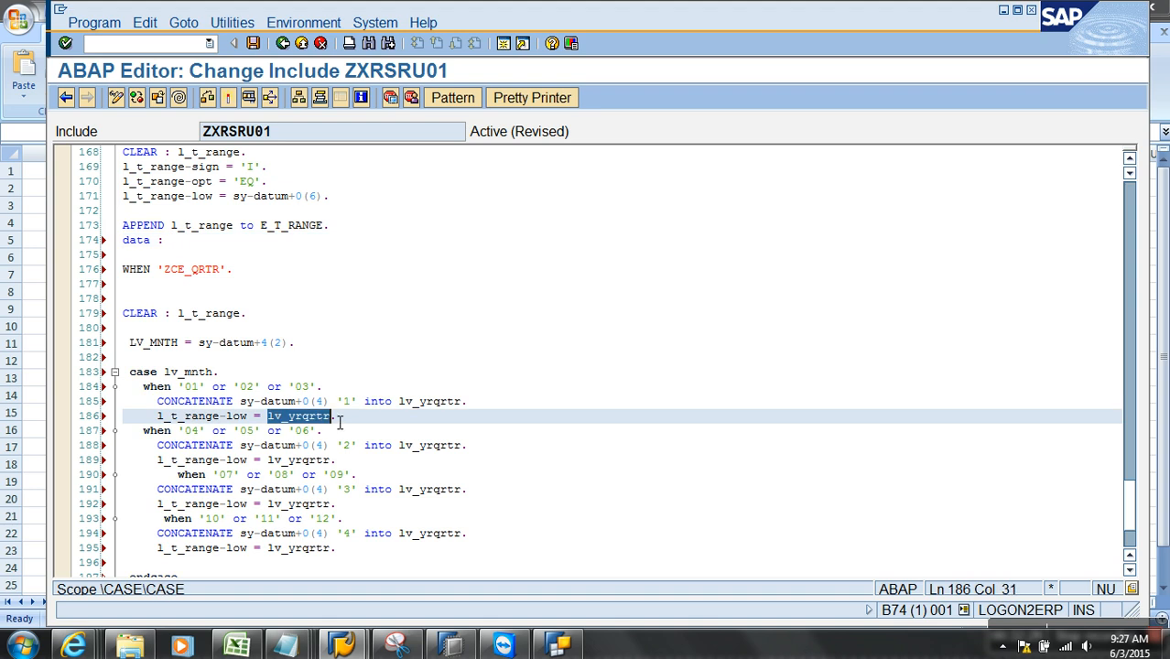
{"action": "key", "text": "ctrl+c"}
{"action": "left_click", "coordinate": [194, 245]}
{"action": "key", "text": "ctrl+v"}
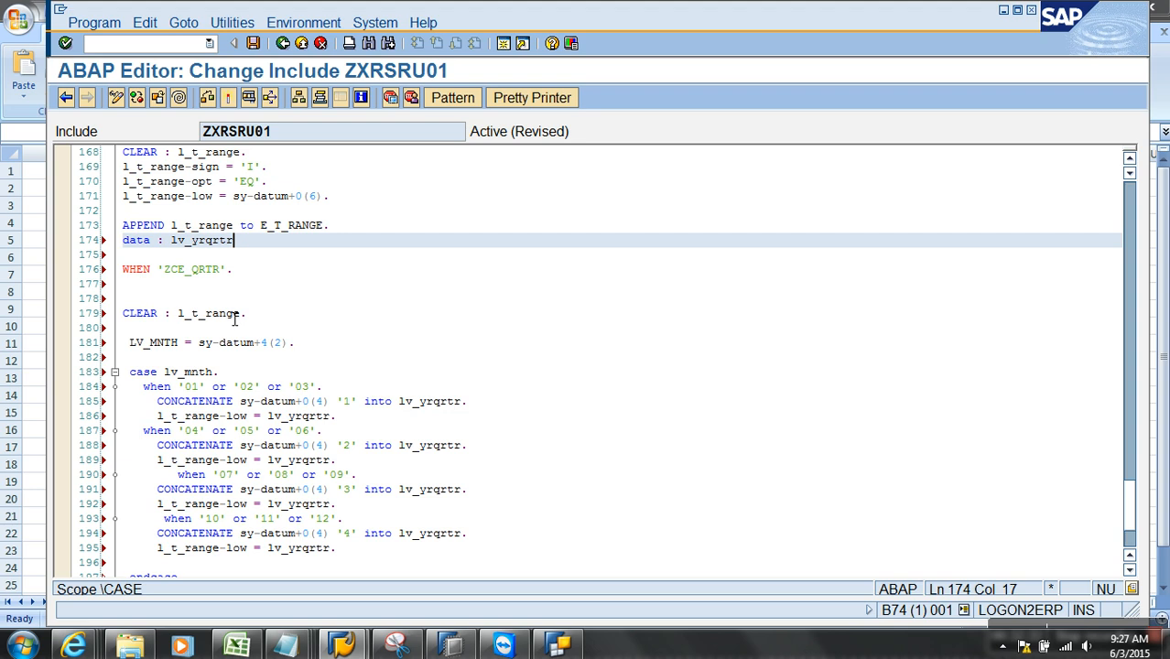
{"action": "type", "text": "(5"}
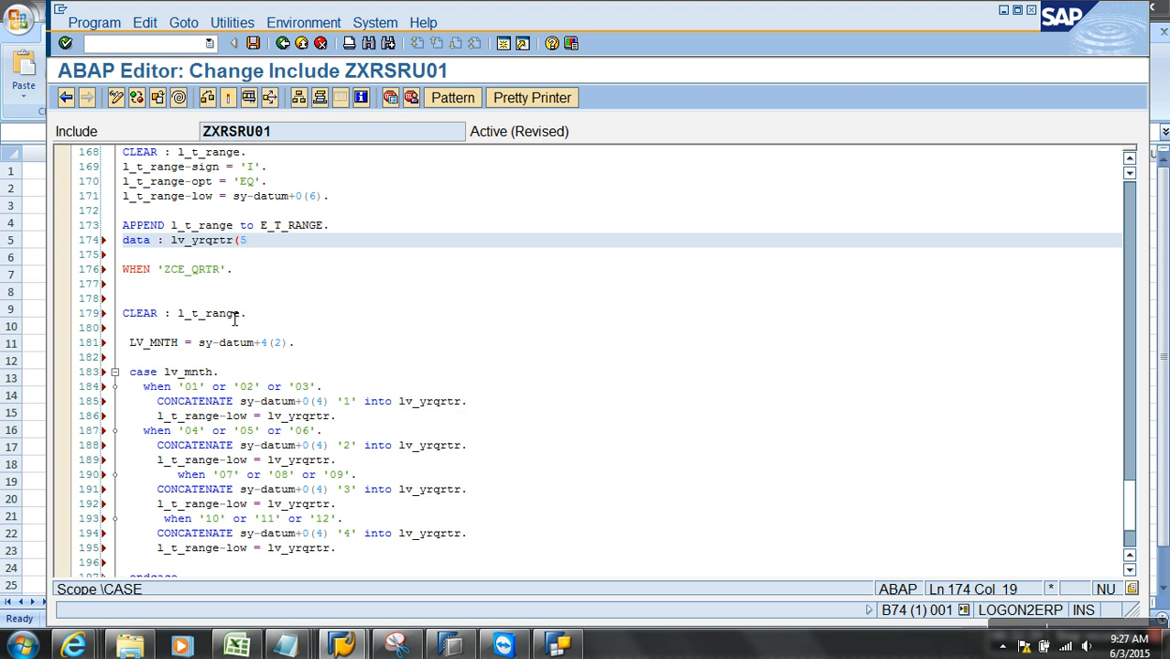
{"action": "type", "text": ") typ"}
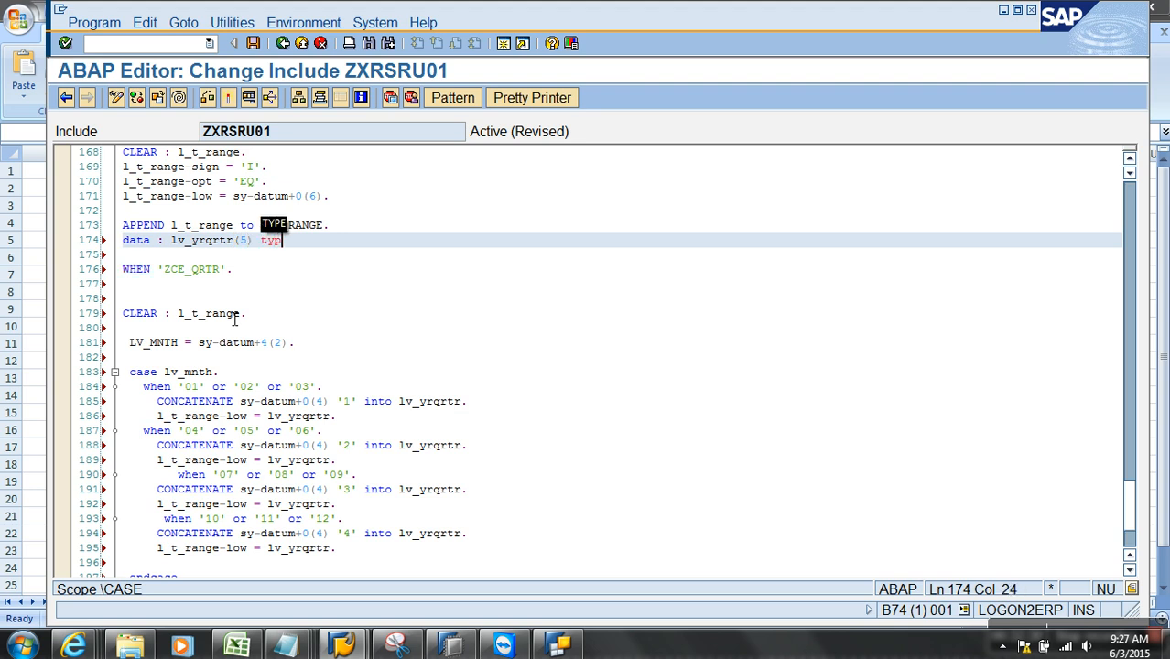
{"action": "type", "text": "e n,"}
- Declare lv_mnth(2) type n on a second line of the data statement and check the include's syntax
{"action": "key", "text": "Return"}
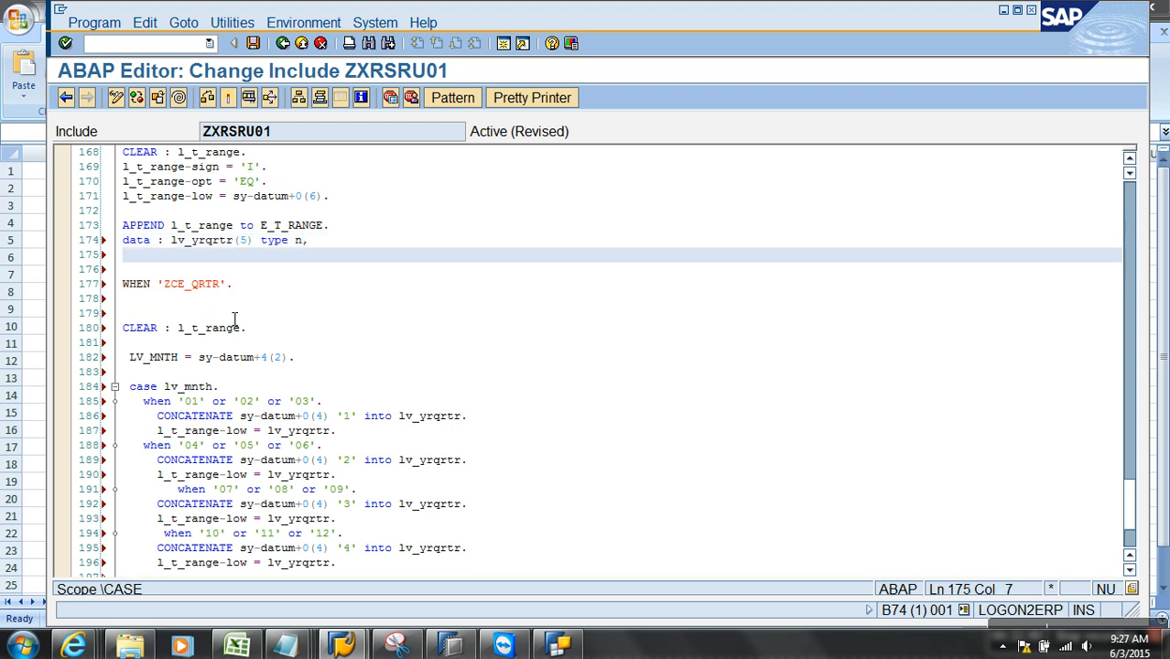
{"action": "type", "text": "lv_mnth(2"}
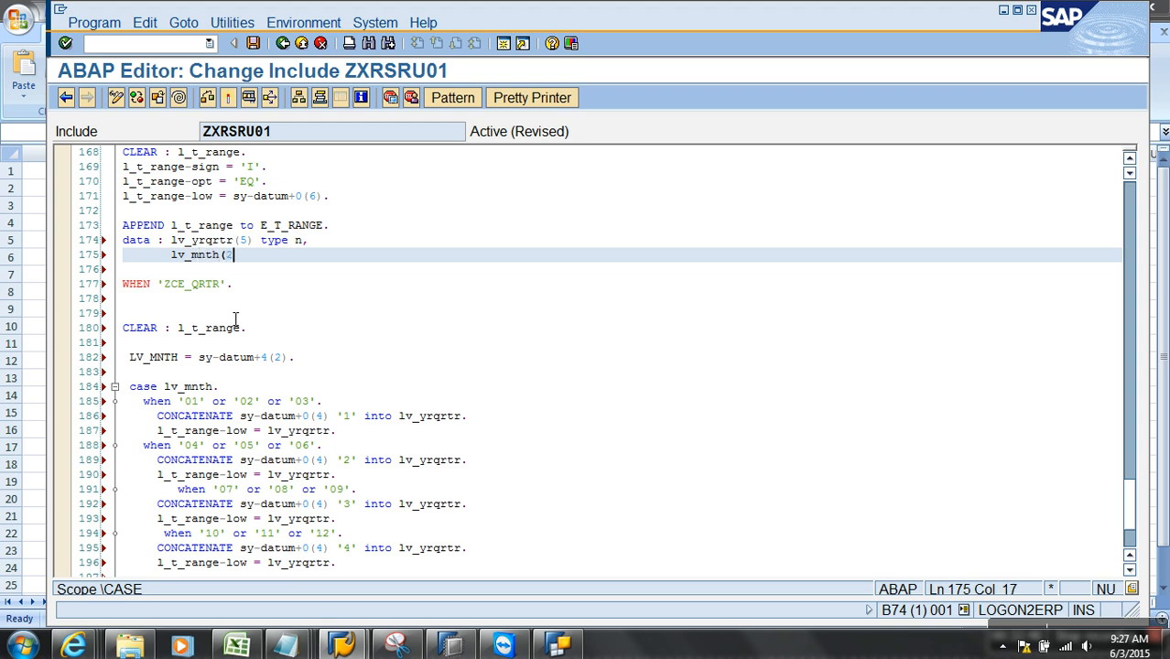
{"action": "type", "text": ") type n."}
{"action": "left_click", "coordinate": [207, 97]}
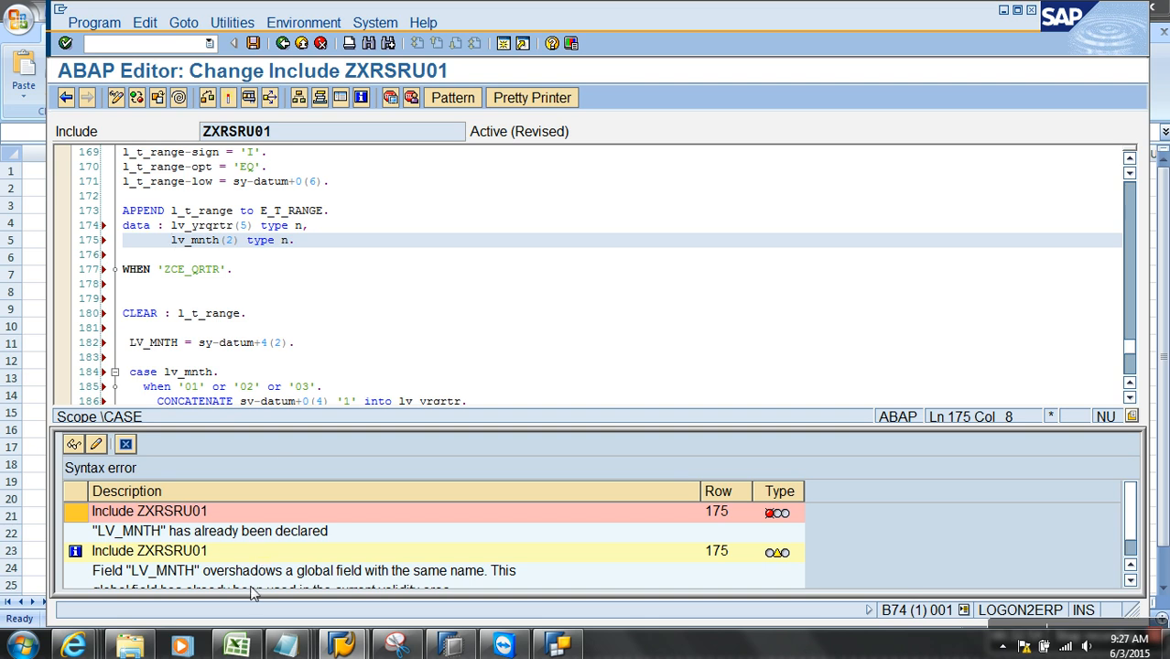
{"action": "left_click", "coordinate": [251, 576]}
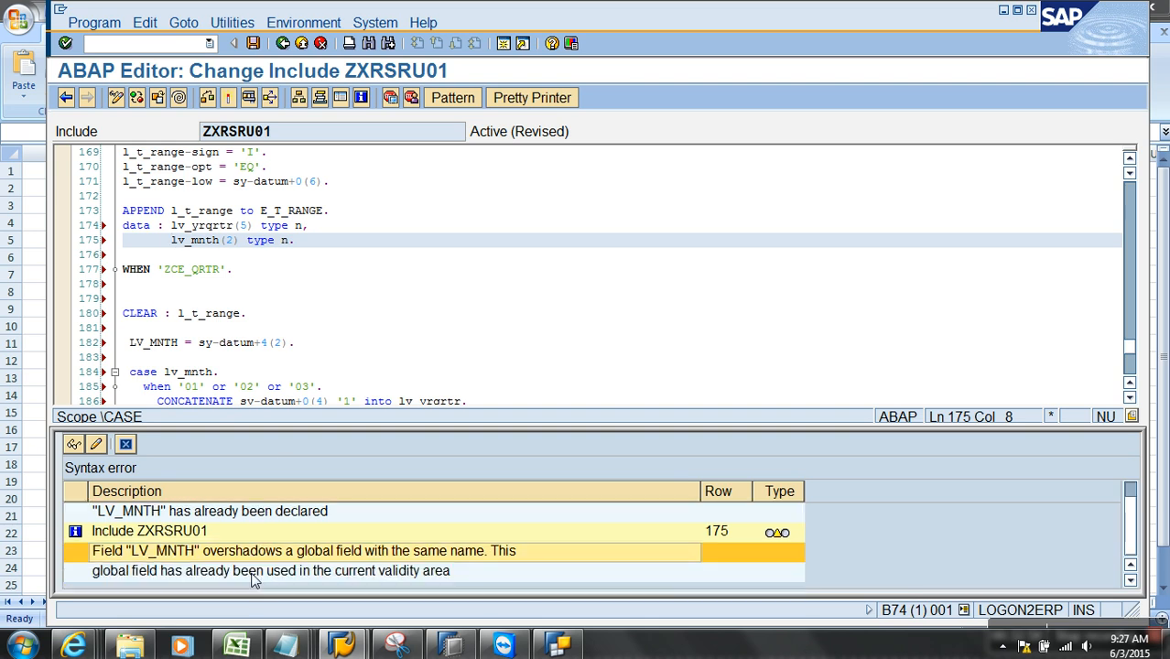
{"action": "left_click", "coordinate": [129, 445]}
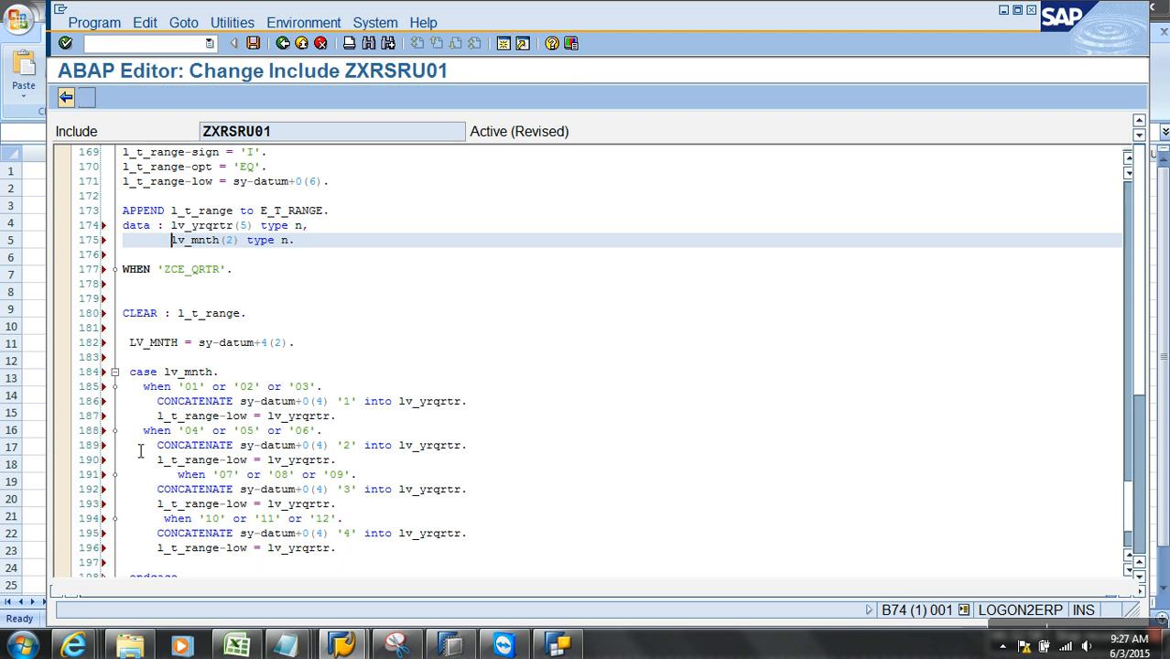
- Rename the month variable to lv_mnth5 in both its sy-datum assignment and its data declaration
{"action": "left_click", "coordinate": [181, 343]}
{"action": "type", "text": "5"}
{"action": "left_click", "coordinate": [224, 243]}
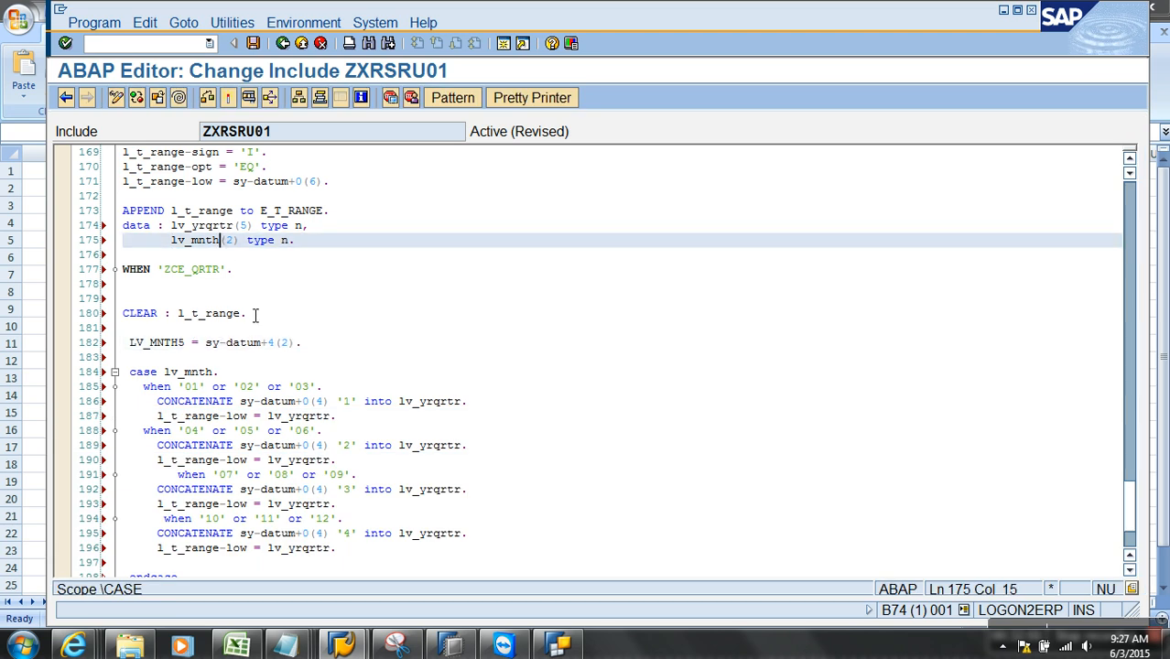
{"action": "type", "text": "5"}
- Activate include ZXRSRU01 from the list of inactive local objects
{"action": "left_click", "coordinate": [228, 97]}
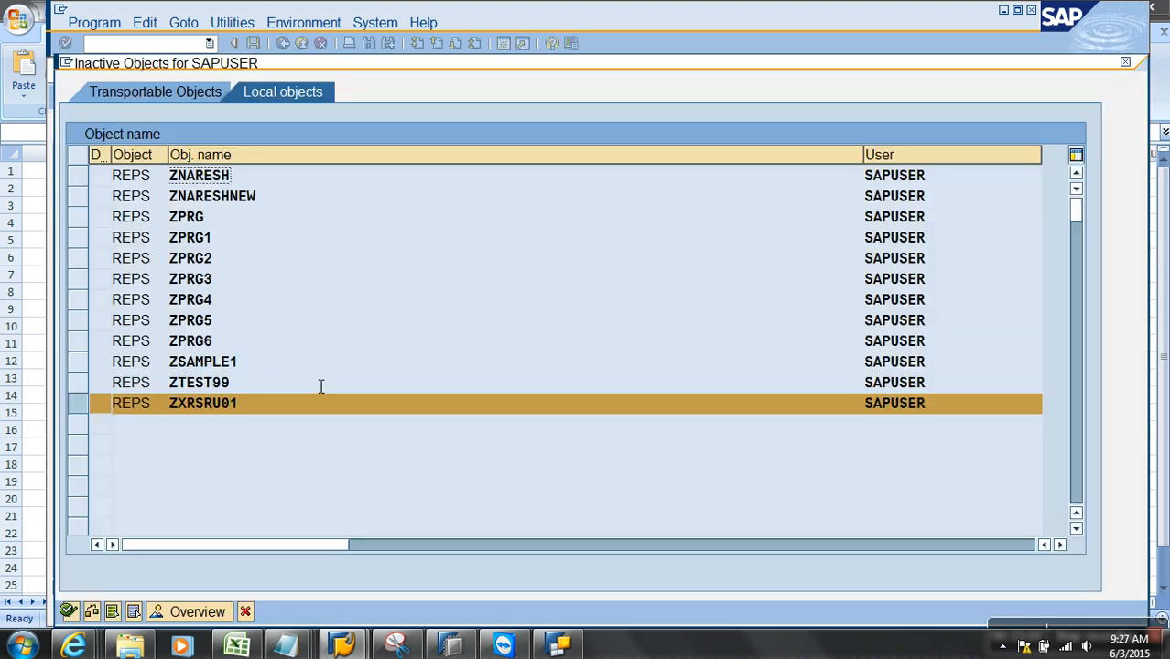
{"action": "left_click", "coordinate": [228, 97]}
{"action": "key", "text": "Return"}
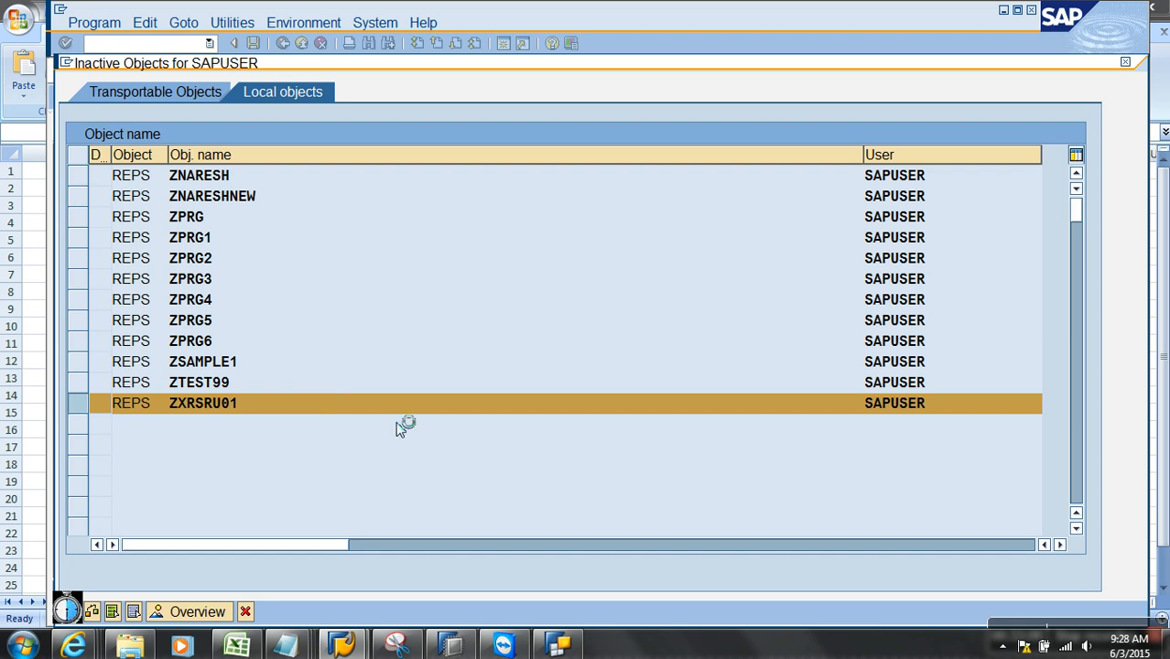
- Switch to BEx Query Designer, save Simple Demo Query, and return to the ABAP Editor
{"action": "left_click", "coordinate": [573, 645]}
{"action": "key", "text": "ctrl+s"}
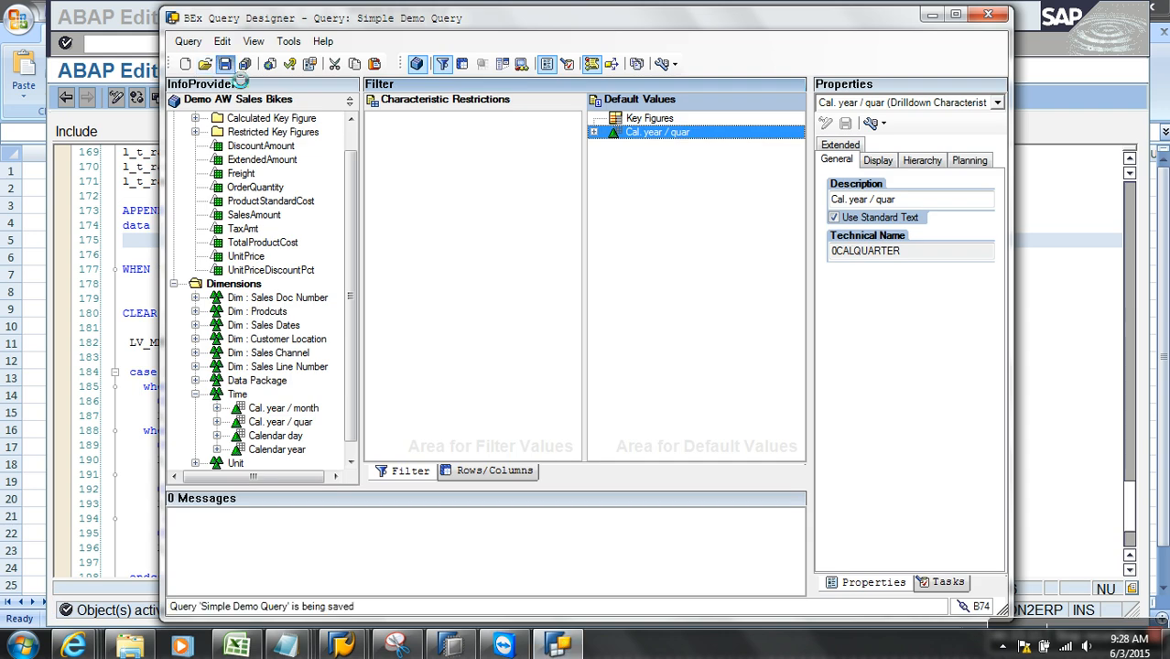
{"action": "left_click", "coordinate": [130, 302]}
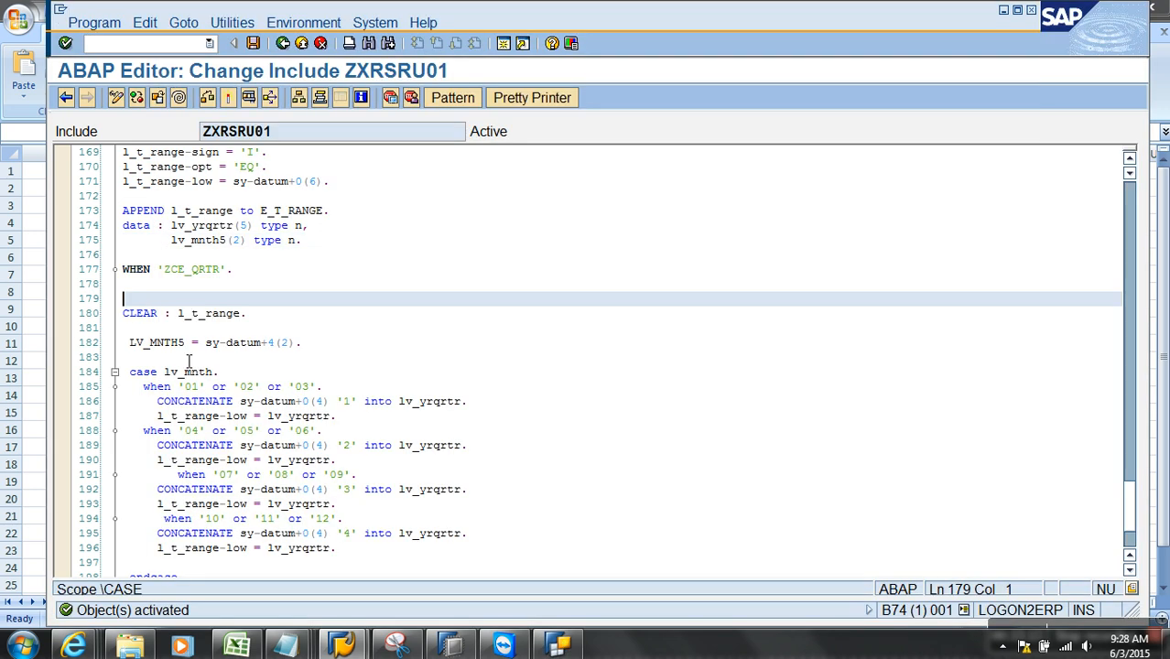
- Go back to function module EXIT_SAPLRRS0_001, activate it, and open the Query Monitor
{"action": "left_click", "coordinate": [283, 44]}
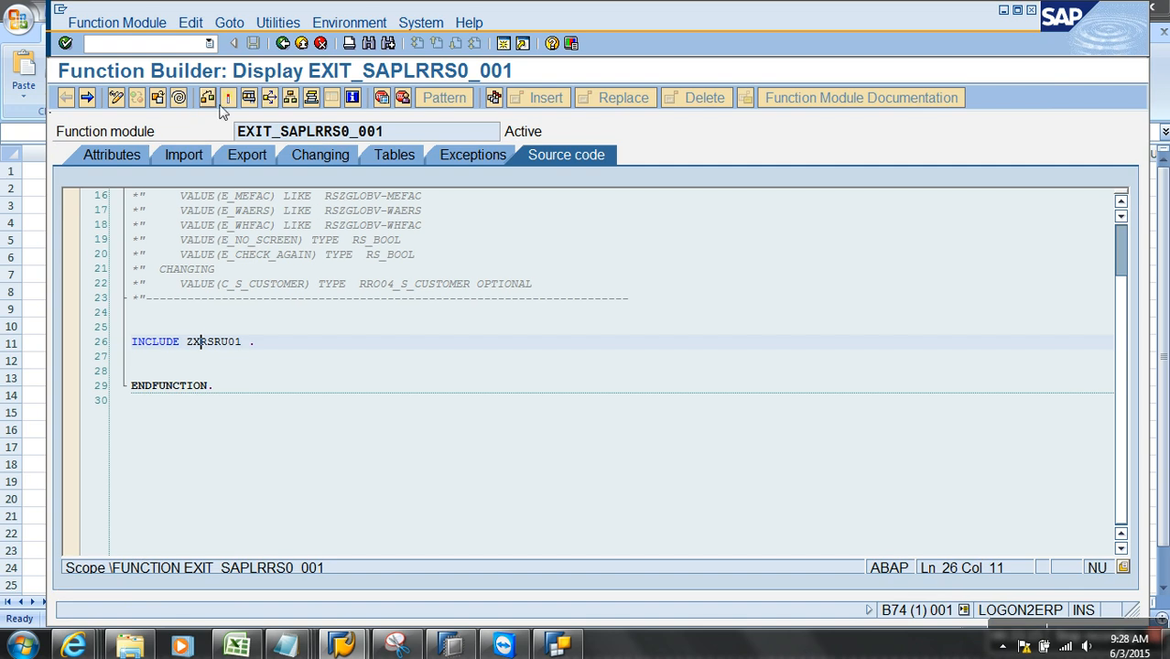
{"action": "left_click", "coordinate": [229, 97]}
{"action": "key", "text": "F3"}
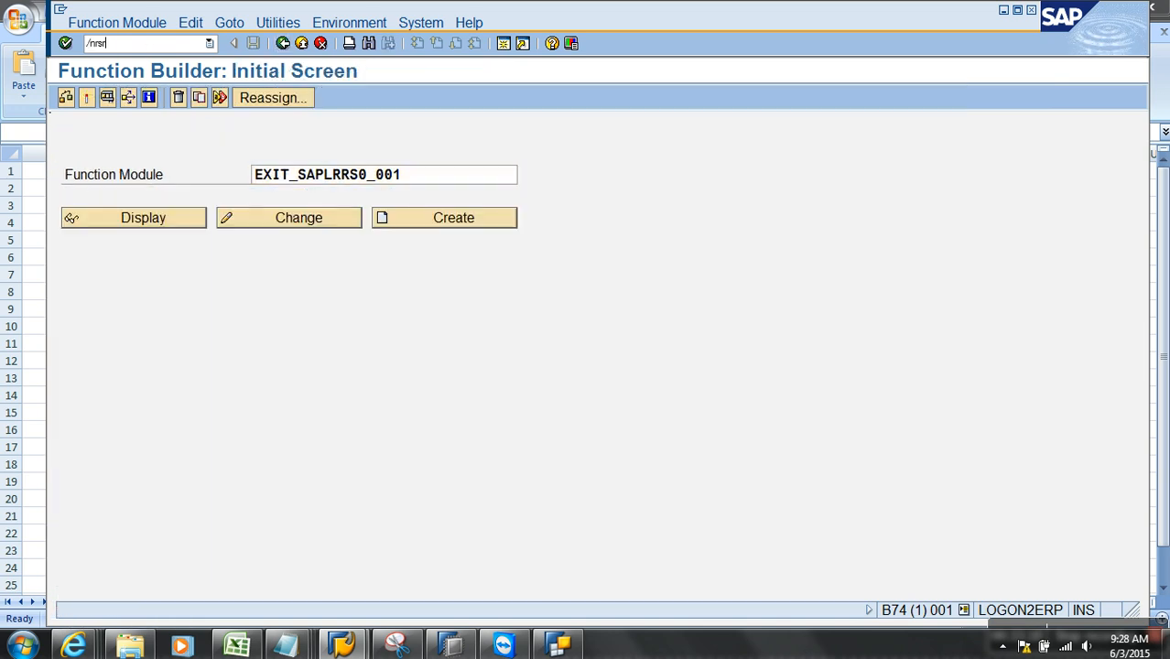
{"action": "key", "text": "Return"}
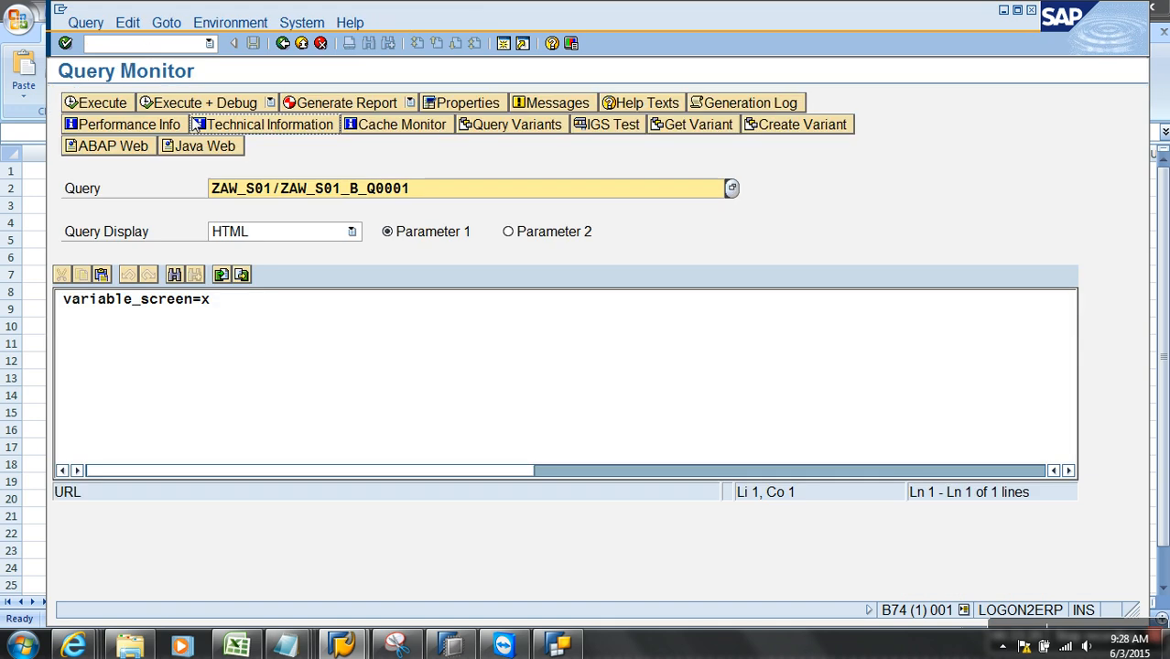
- Execute the query, check the Current Quarter variable value, and return to the Query Monitor
{"action": "left_click", "coordinate": [112, 107]}
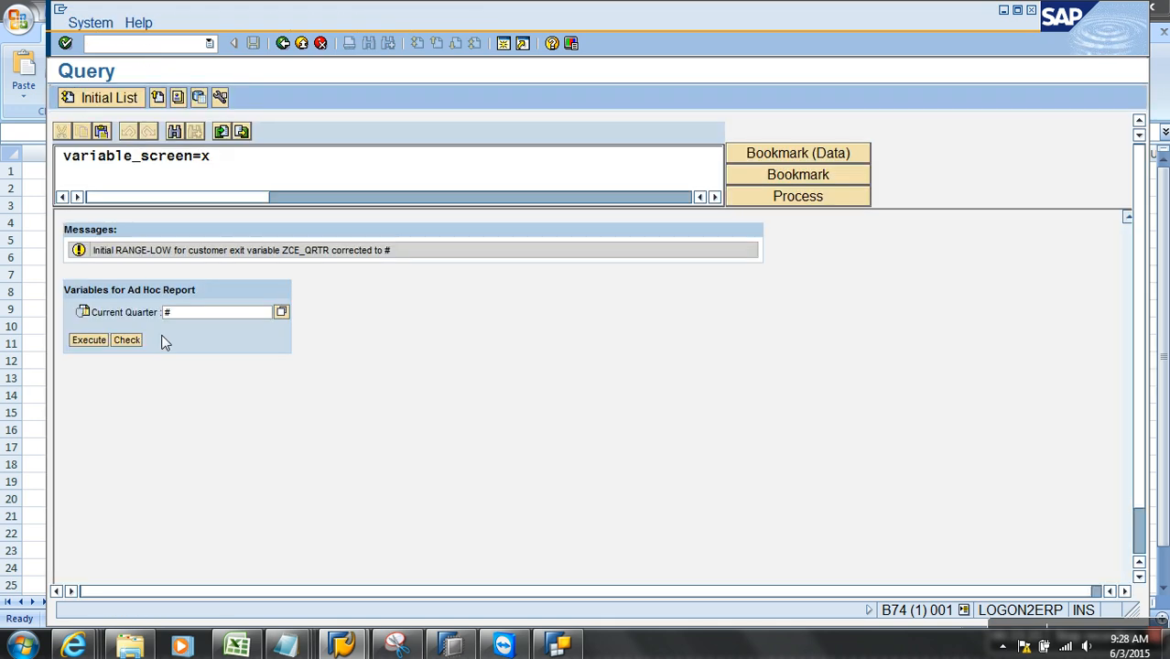
{"action": "double_click", "coordinate": [167, 313]}
{"action": "left_click", "coordinate": [283, 43]}
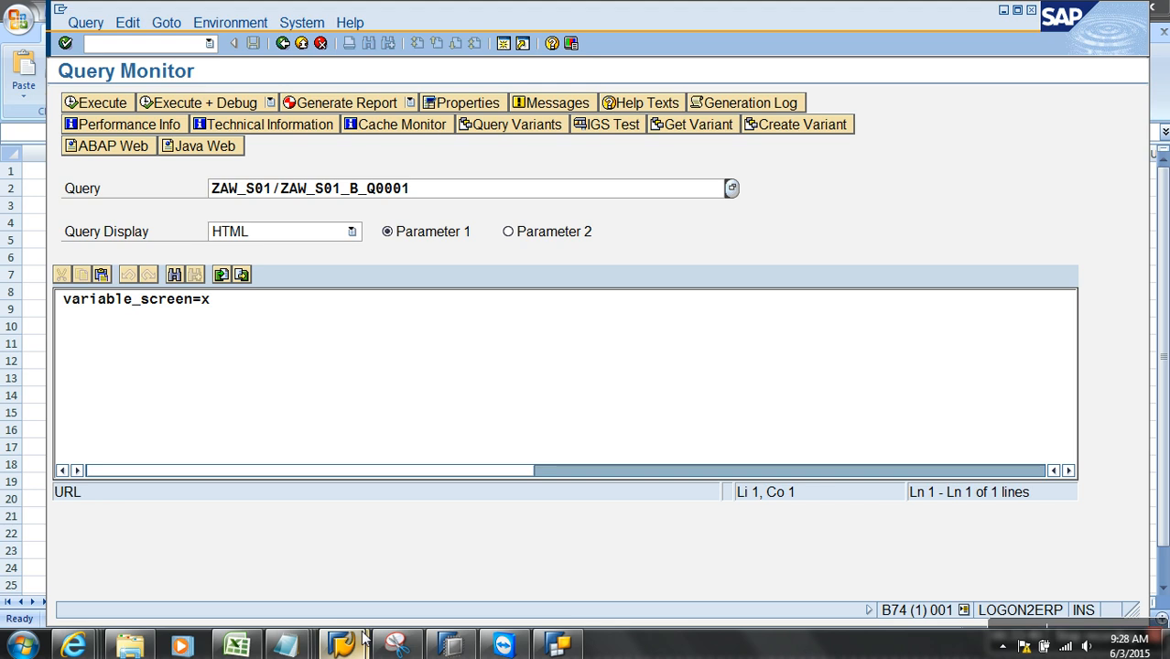
- Start transaction se37 in a new session and display function module EXIT_SAPLRRS0_001
{"action": "mouse_move", "coordinate": [355, 648]}
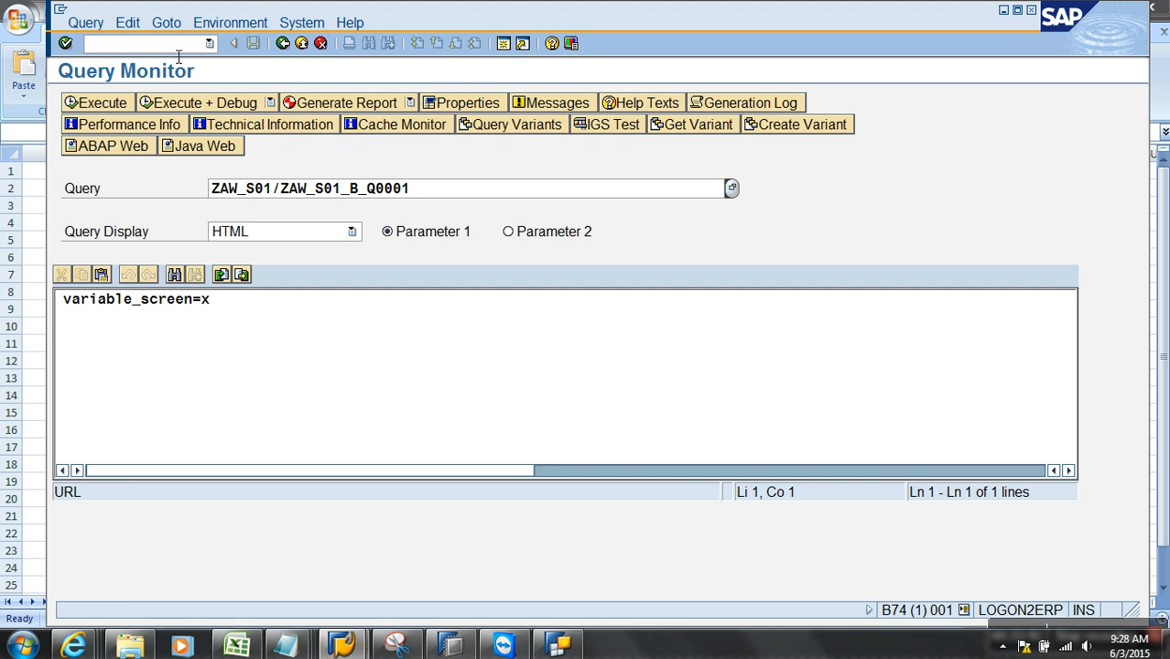
{"action": "type", "text": "o"}
{"action": "key", "text": "Return"}
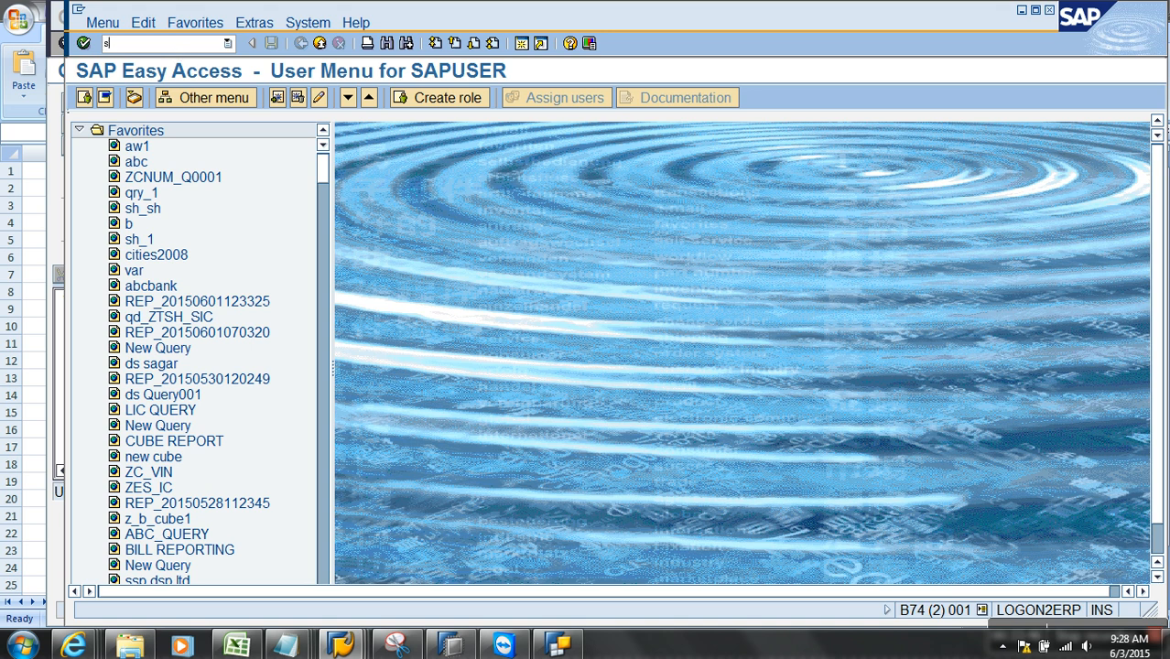
{"action": "type", "text": "se37"}
{"action": "key", "text": "Return"}
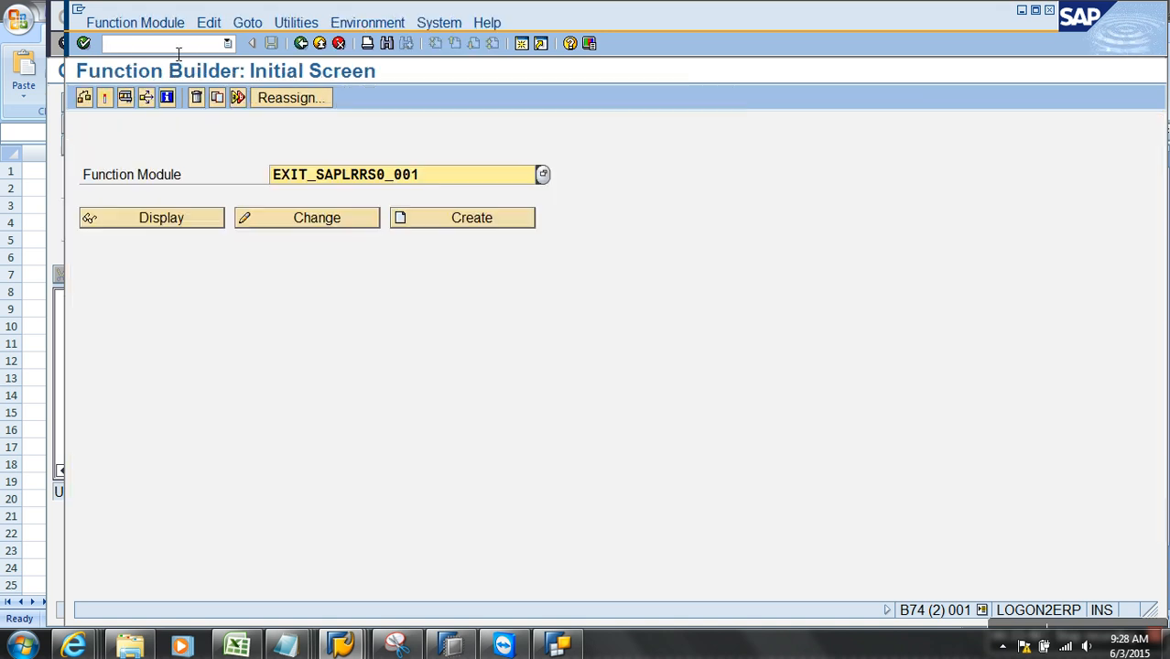
{"action": "key", "text": "F7"}
- Open include ZXRSRU01 and set a session breakpoint on the WHEN 'ZCE_QRTR' line
{"action": "scroll", "coordinate": [214, 390], "scroll_direction": "down", "scroll_amount": 6}
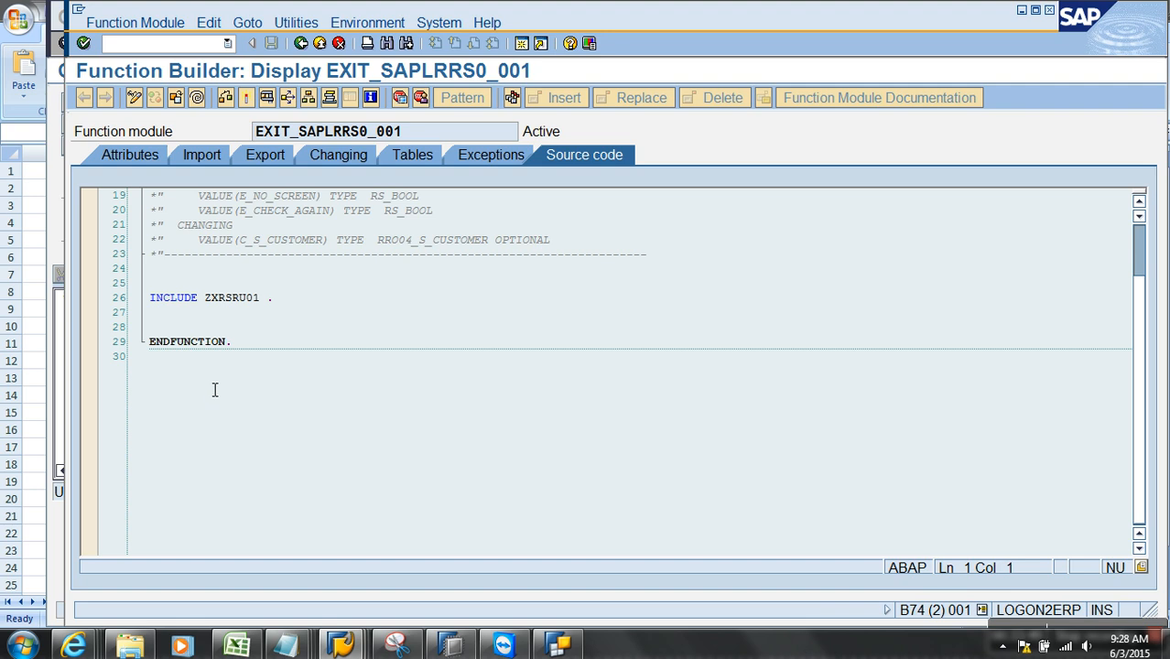
{"action": "double_click", "coordinate": [238, 302]}
{"action": "scroll", "coordinate": [241, 330], "scroll_direction": "down", "scroll_amount": 20}
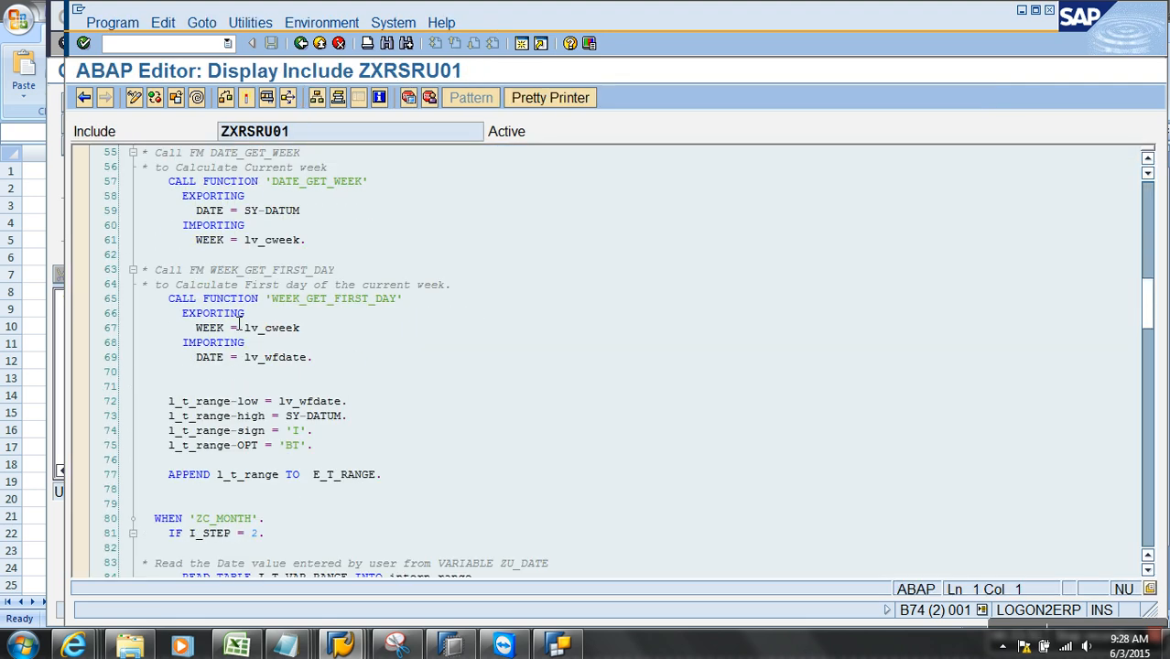
{"action": "scroll", "coordinate": [243, 349], "scroll_direction": "down", "scroll_amount": 20}
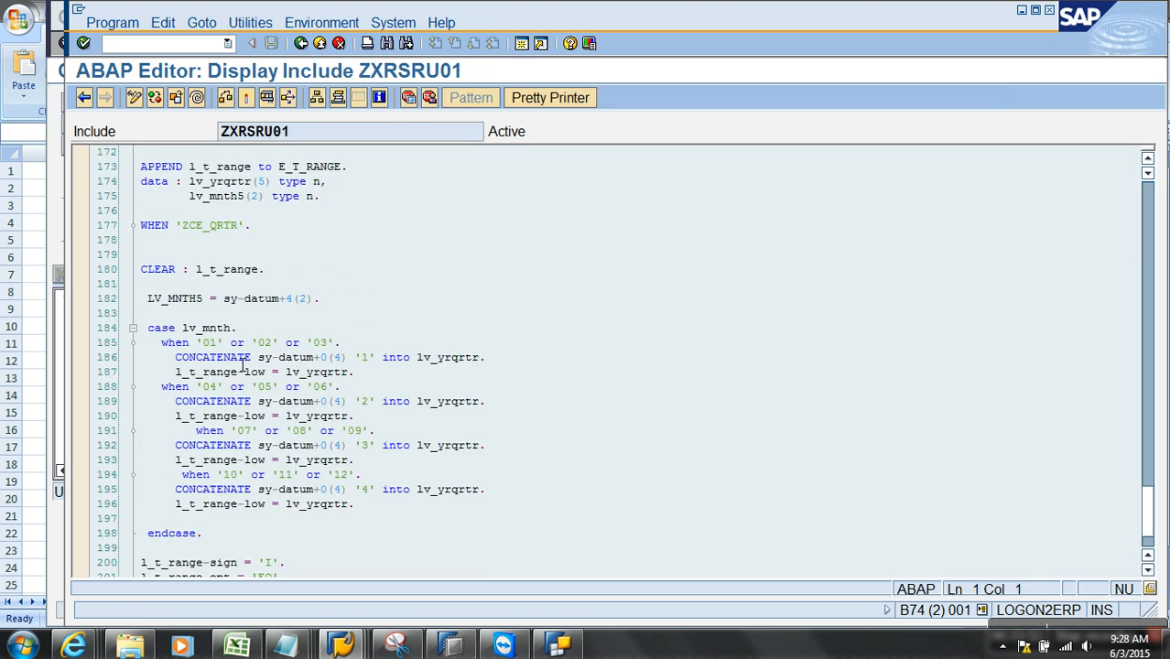
{"action": "scroll", "coordinate": [243, 365], "scroll_direction": "up", "scroll_amount": 2}
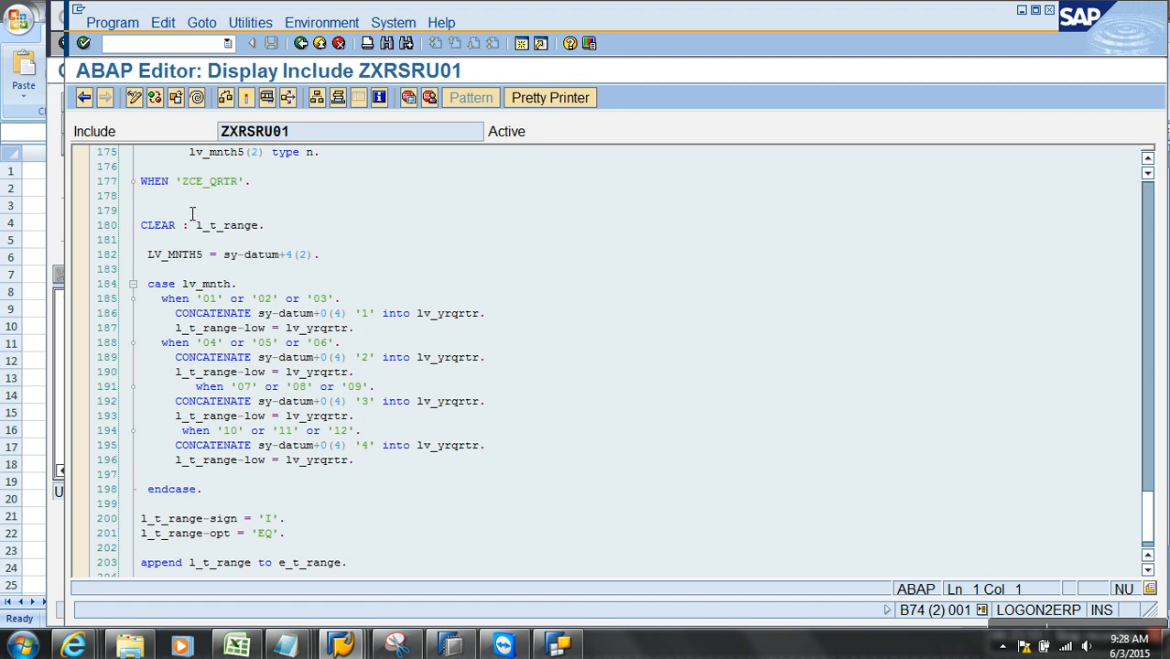
{"action": "left_click", "coordinate": [166, 185]}
{"action": "left_click", "coordinate": [408, 97]}
- Return to the Query Monitor, run the query in debug mode, and close the ABAP and Screen Stack tool in the debugger
{"action": "key", "text": "alt+Tab"}
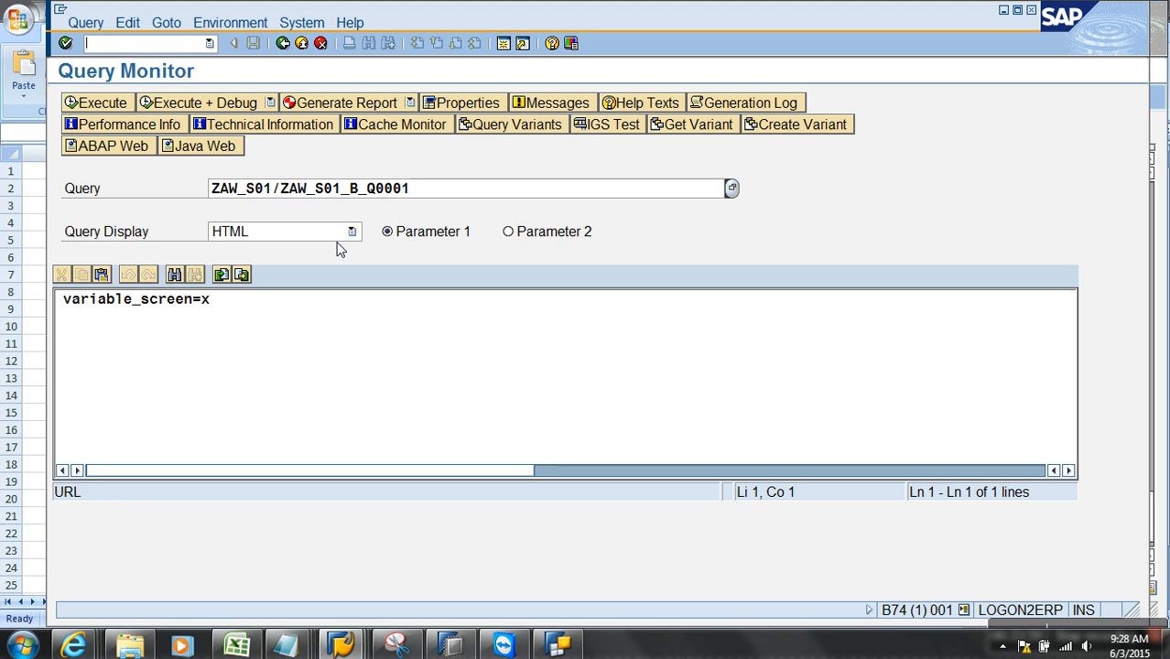
{"action": "left_click", "coordinate": [234, 107]}
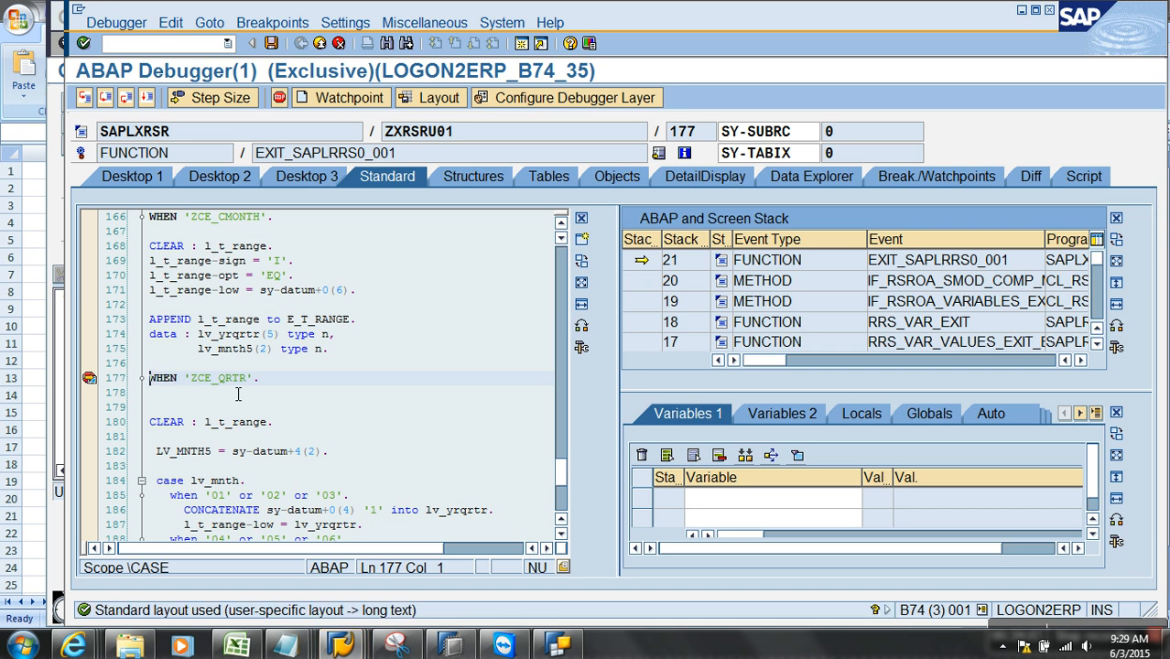
{"action": "scroll", "coordinate": [245, 379], "scroll_direction": "down", "scroll_amount": 2}
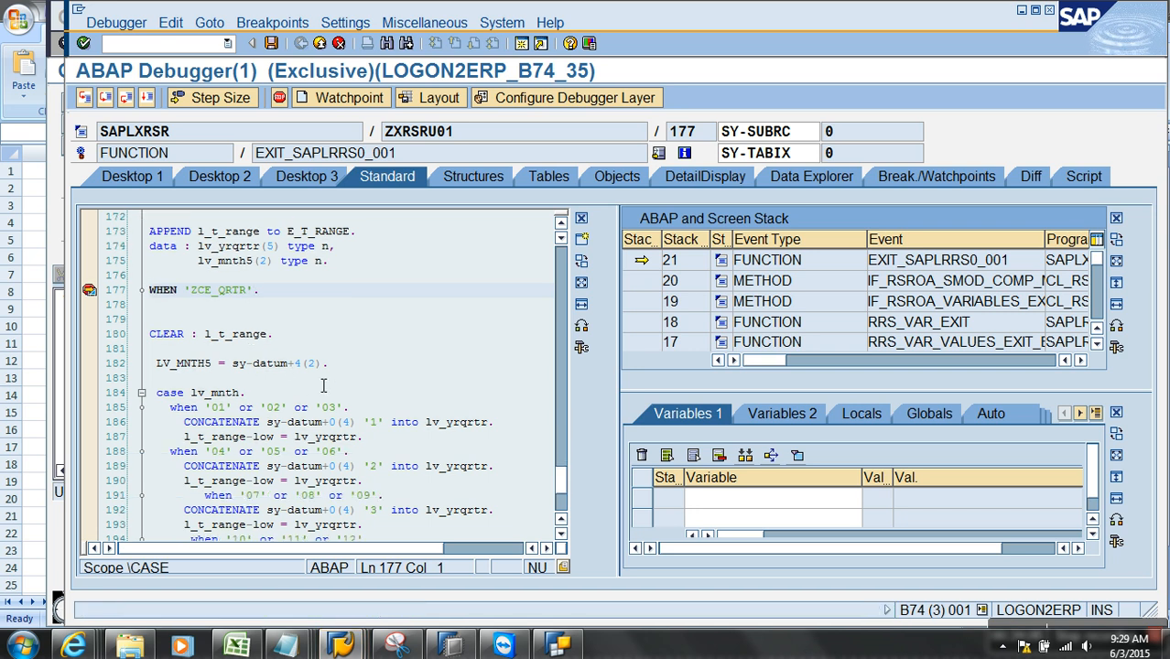
{"action": "left_click", "coordinate": [1117, 218]}
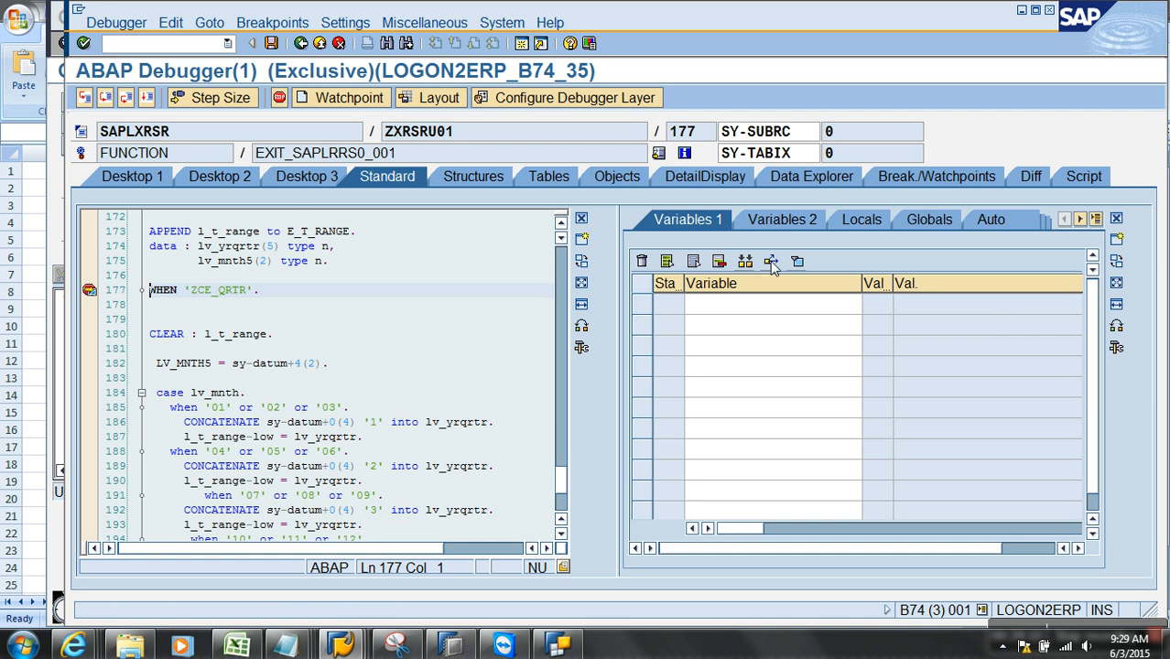
- Add e_t_range to the watched variables, view its table contents, and return to the source code with the variables beside it
{"action": "left_click", "coordinate": [760, 314]}
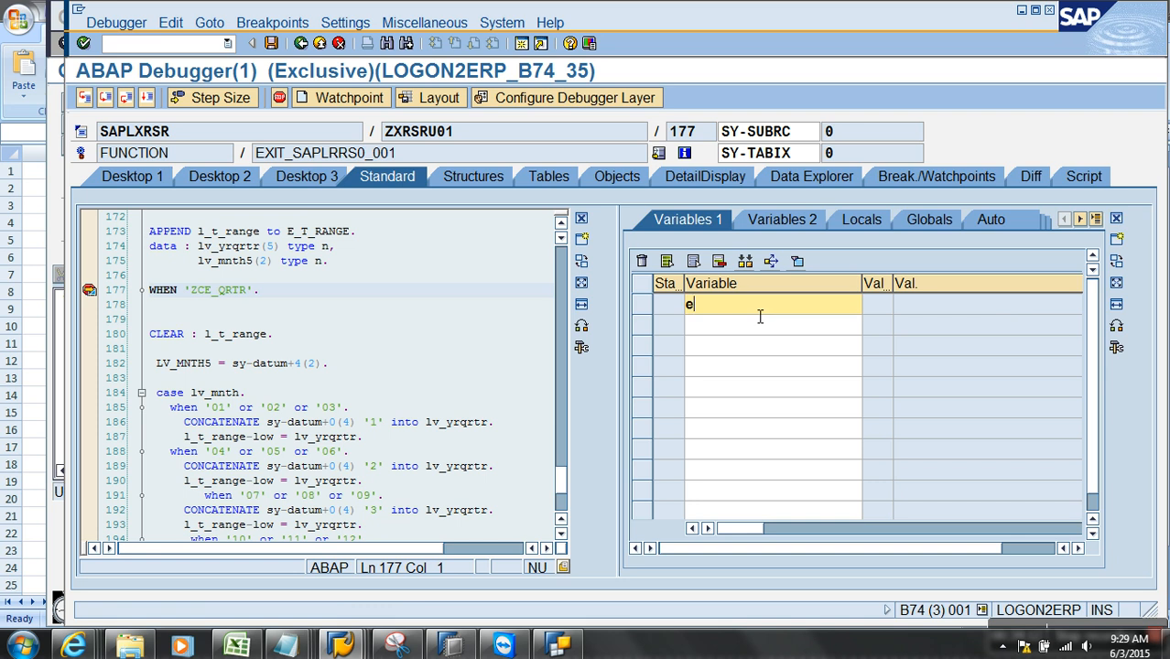
{"action": "type", "text": "e_t_range"}
{"action": "key", "text": "Return"}
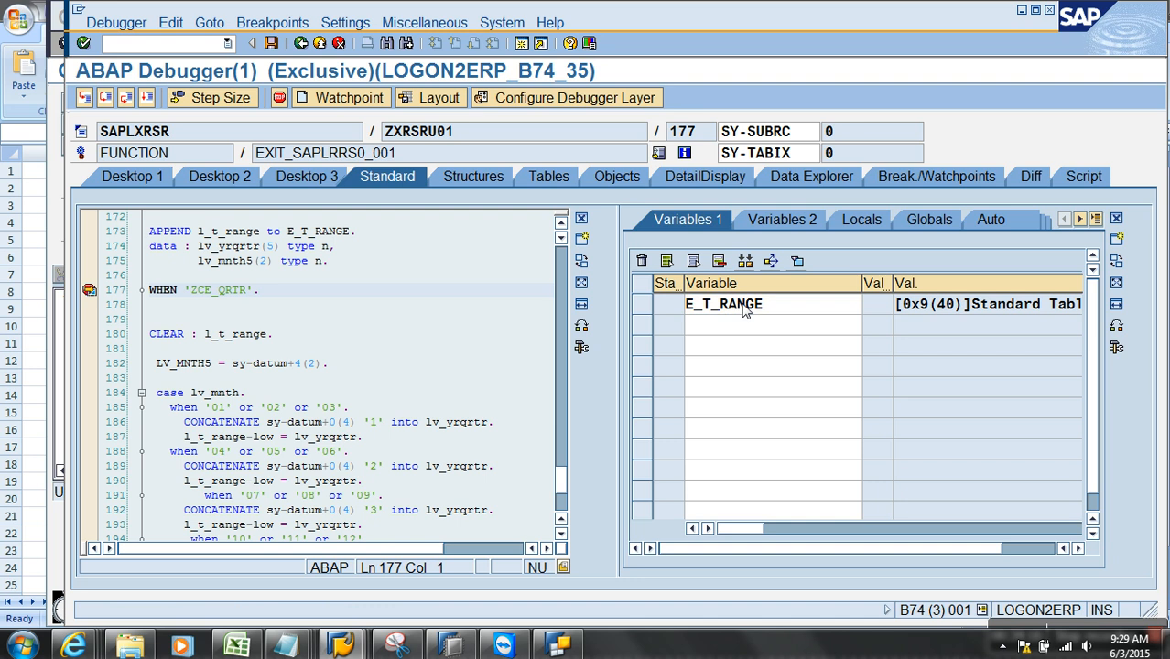
{"action": "double_click", "coordinate": [747, 312]}
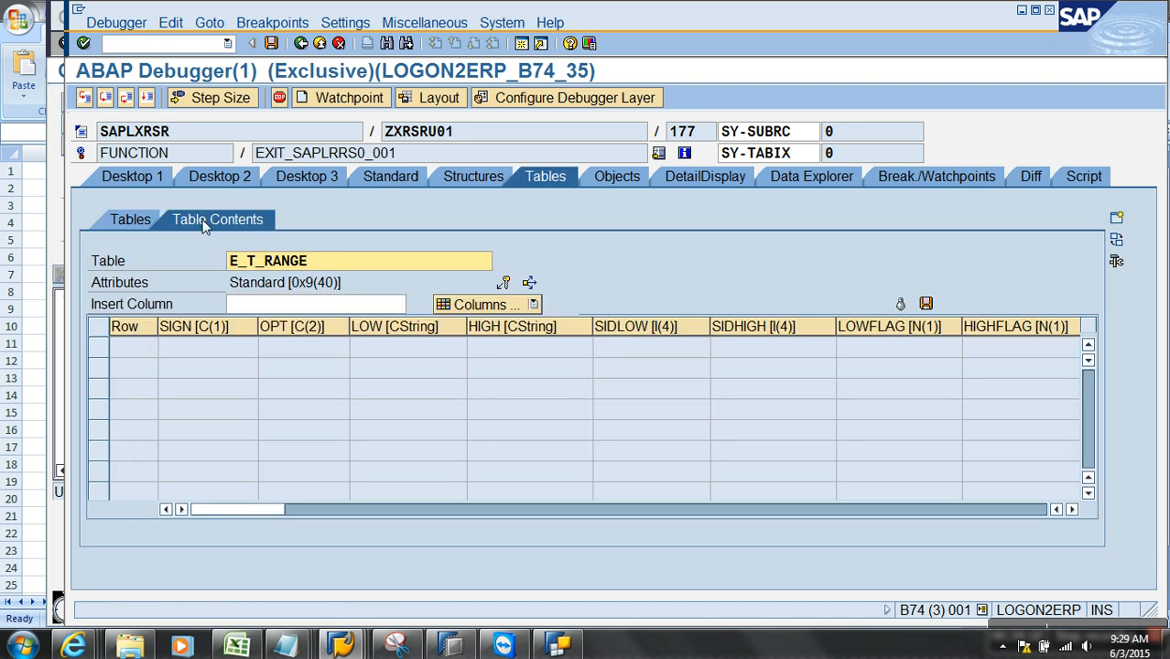
{"action": "left_click", "coordinate": [134, 177]}
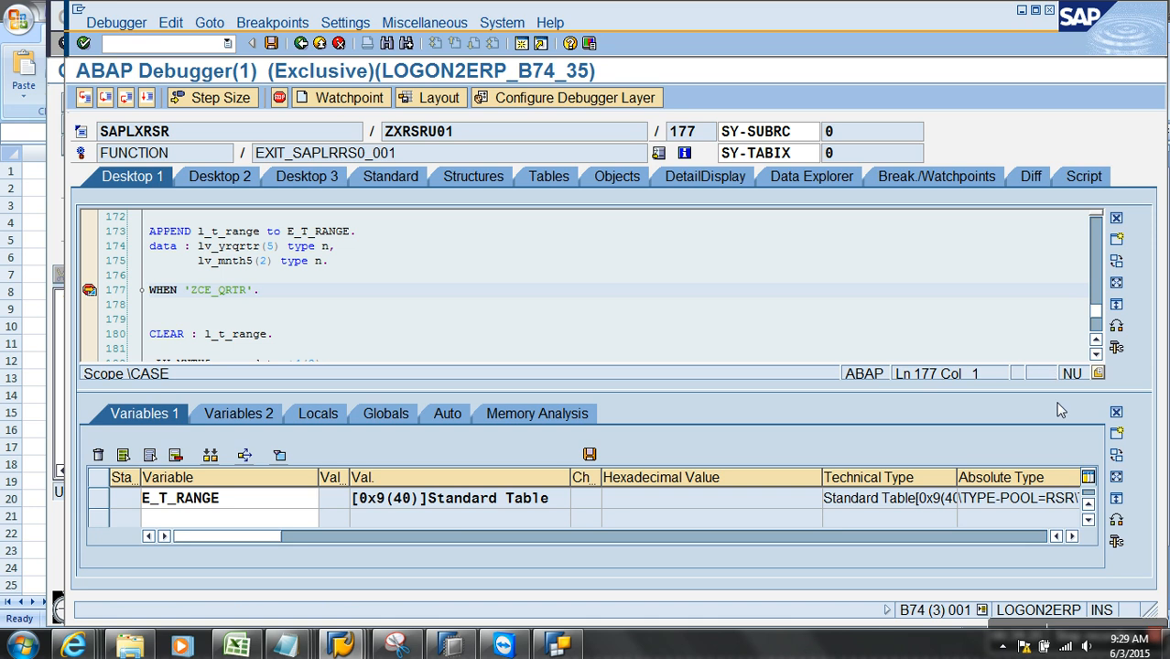
{"action": "left_click", "coordinate": [1118, 500]}
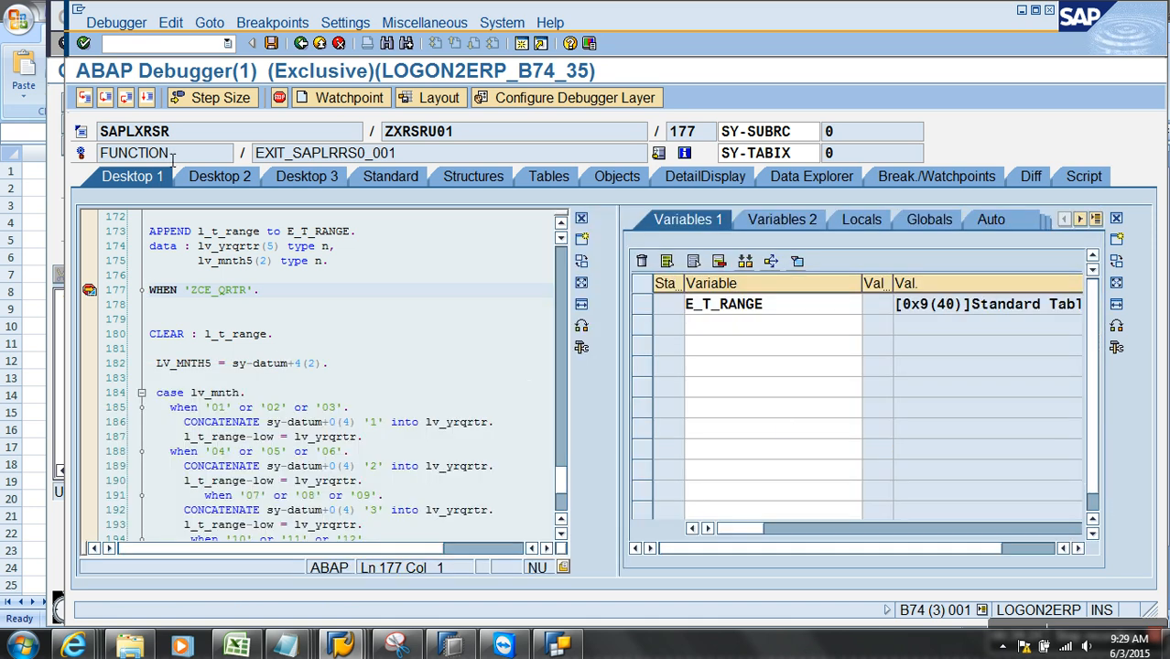
- Step through the code to the LV_MNTH5 assignment on line 182 and watch LV_MNTH5 and SY-DATUM
{"action": "left_click", "coordinate": [83, 97]}
{"action": "left_click", "coordinate": [83, 97]}
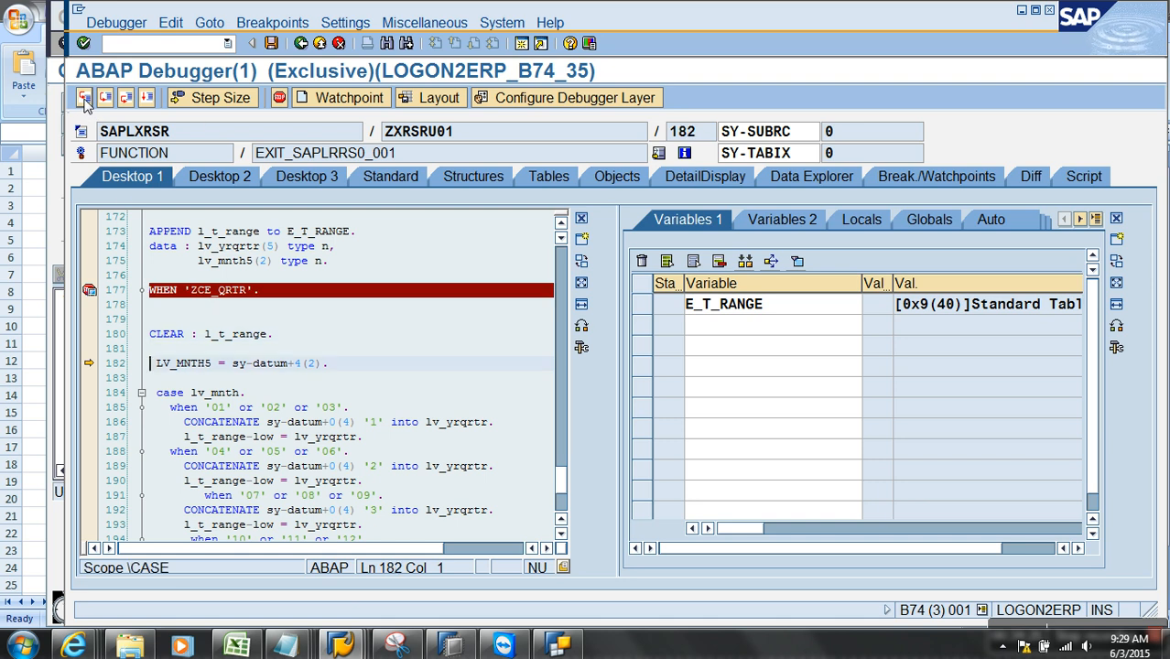
{"action": "double_click", "coordinate": [190, 364]}
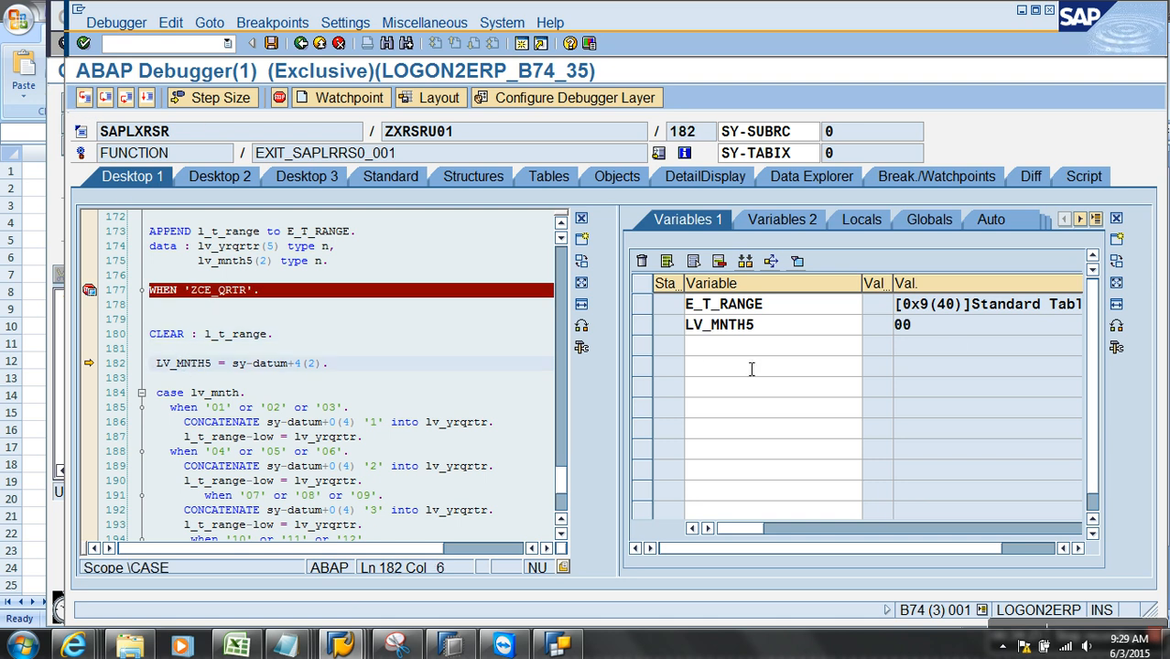
{"action": "double_click", "coordinate": [283, 371]}
- Shorten the watched SY-DATUM+4(2) entry to SY-DATUM and delete that duplicate row from the variable list
{"action": "left_click", "coordinate": [844, 371]}
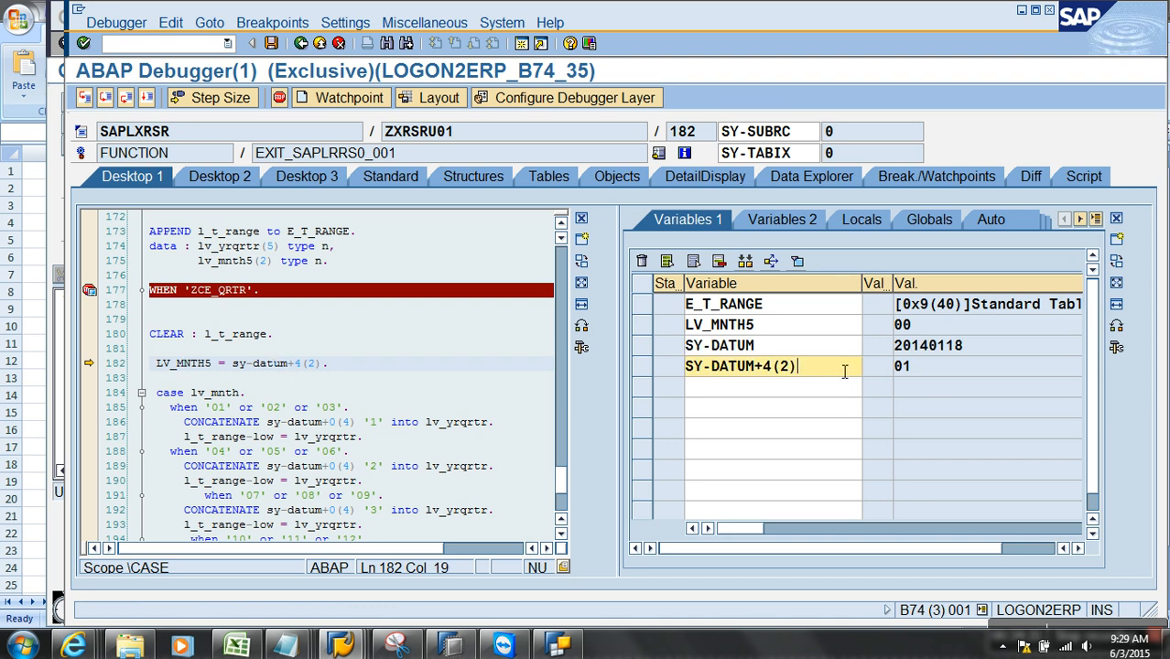
{"action": "key", "text": "BackSpace"}
{"action": "key", "text": "BackSpace"}
{"action": "key", "text": "Return"}
{"action": "left_click", "coordinate": [642, 368]}
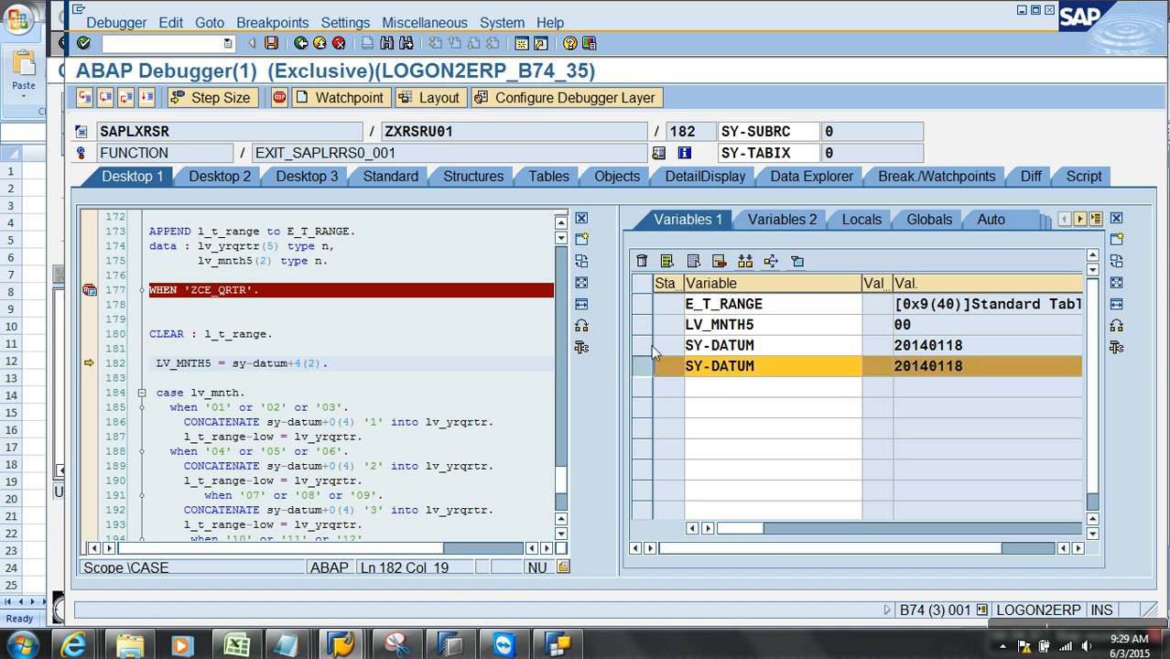
{"action": "left_click", "coordinate": [723, 263]}
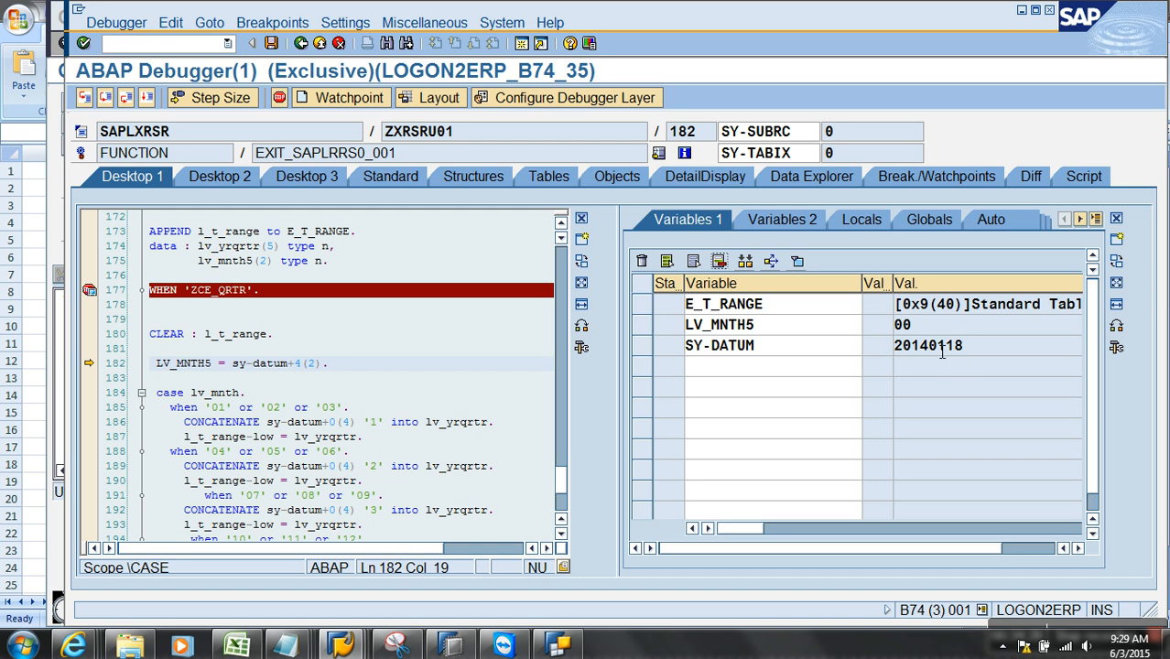
- Execute the LV_MNTH5 assignment and compare its value with the month digits of SY-DATUM
{"action": "left_click_drag", "start_coordinate": [930, 348], "coordinate": [949, 353]}
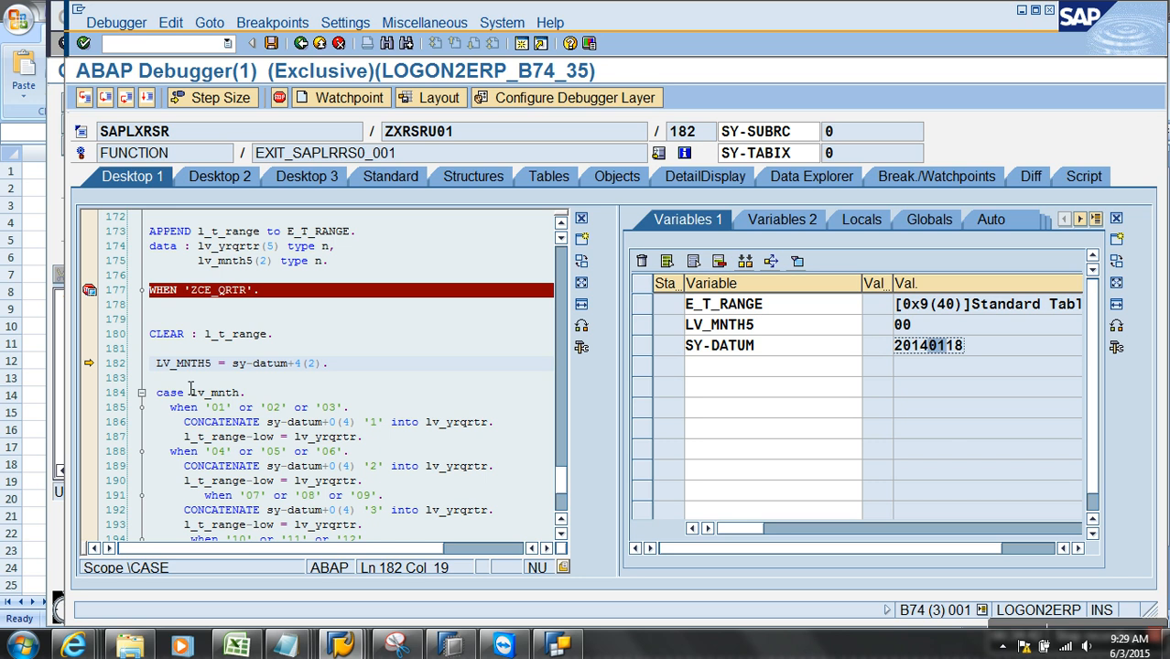
{"action": "left_click", "coordinate": [85, 97]}
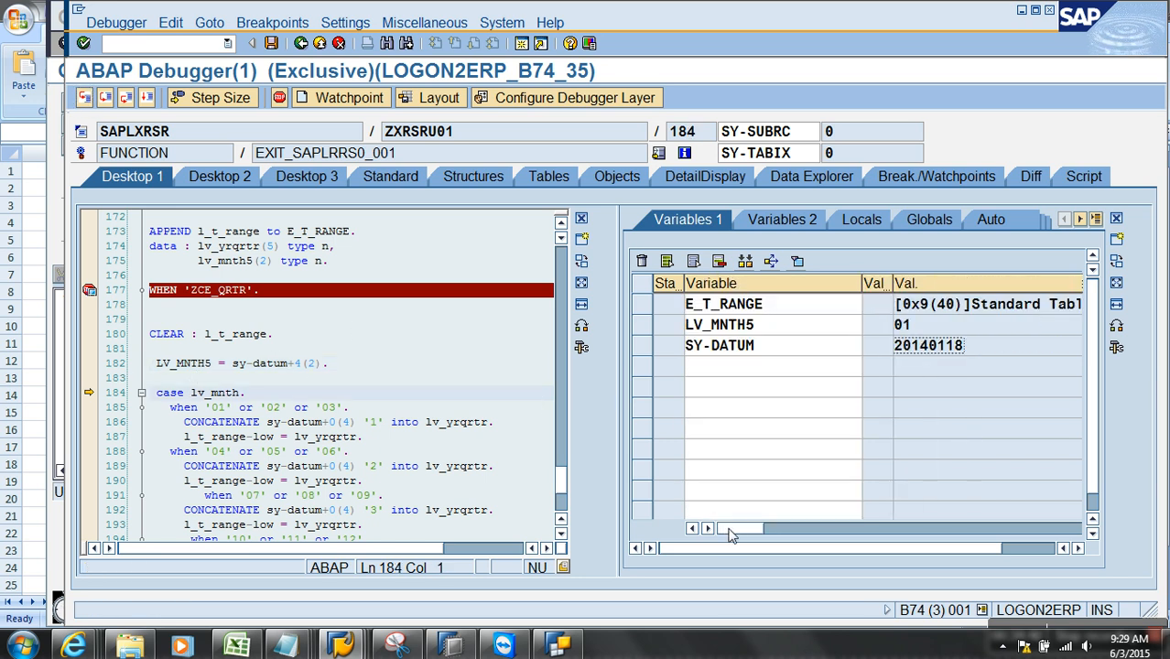
{"action": "left_click", "coordinate": [902, 325]}
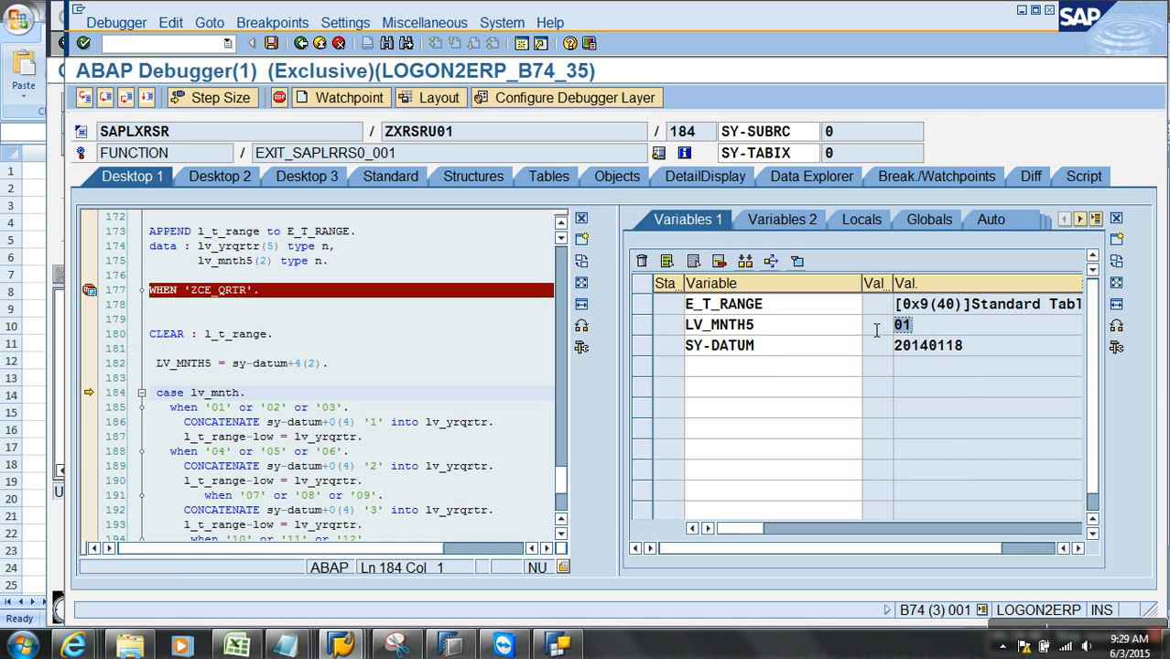
- Compare lv_mnth in the CASE statement with LV_MNTH5, watch its value, and let the program run on
{"action": "left_click", "coordinate": [243, 393]}
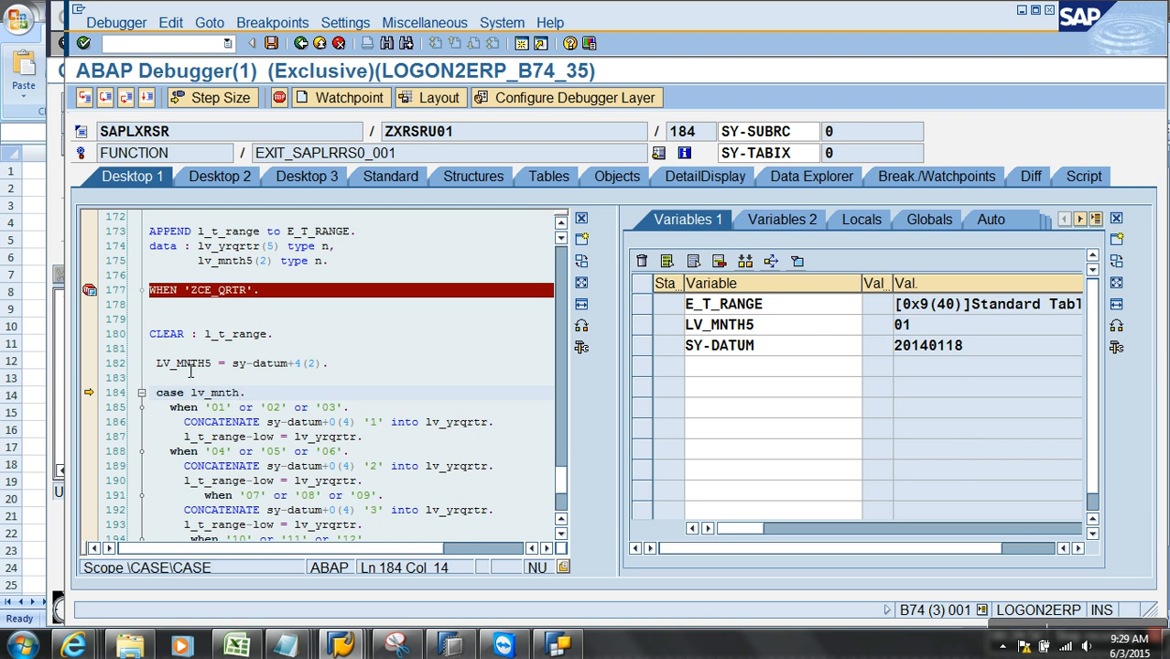
{"action": "left_click_drag", "start_coordinate": [211, 371], "coordinate": [218, 369]}
{"action": "left_click", "coordinate": [246, 394]}
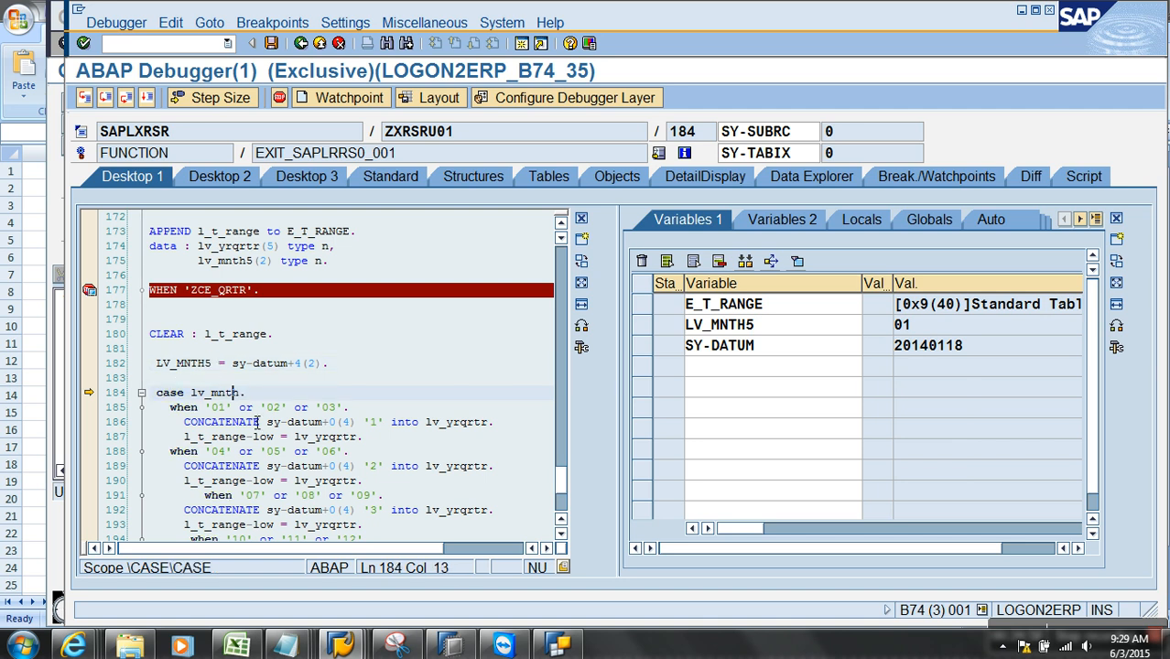
{"action": "double_click", "coordinate": [213, 393]}
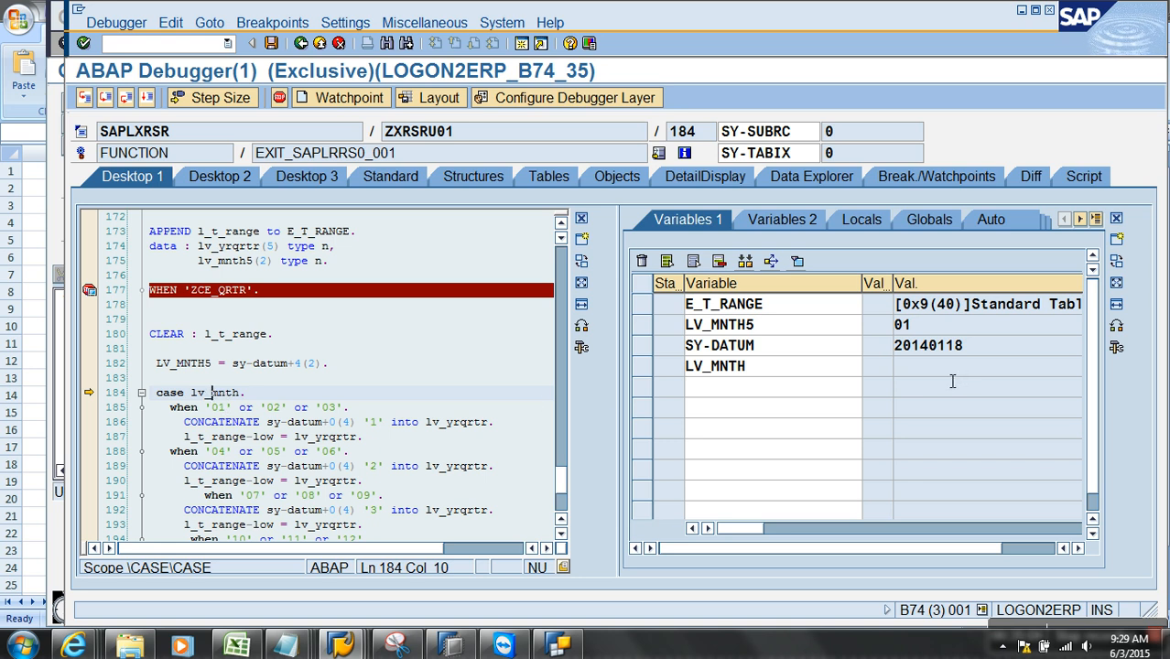
{"action": "left_click_drag", "start_coordinate": [233, 363], "coordinate": [157, 364]}
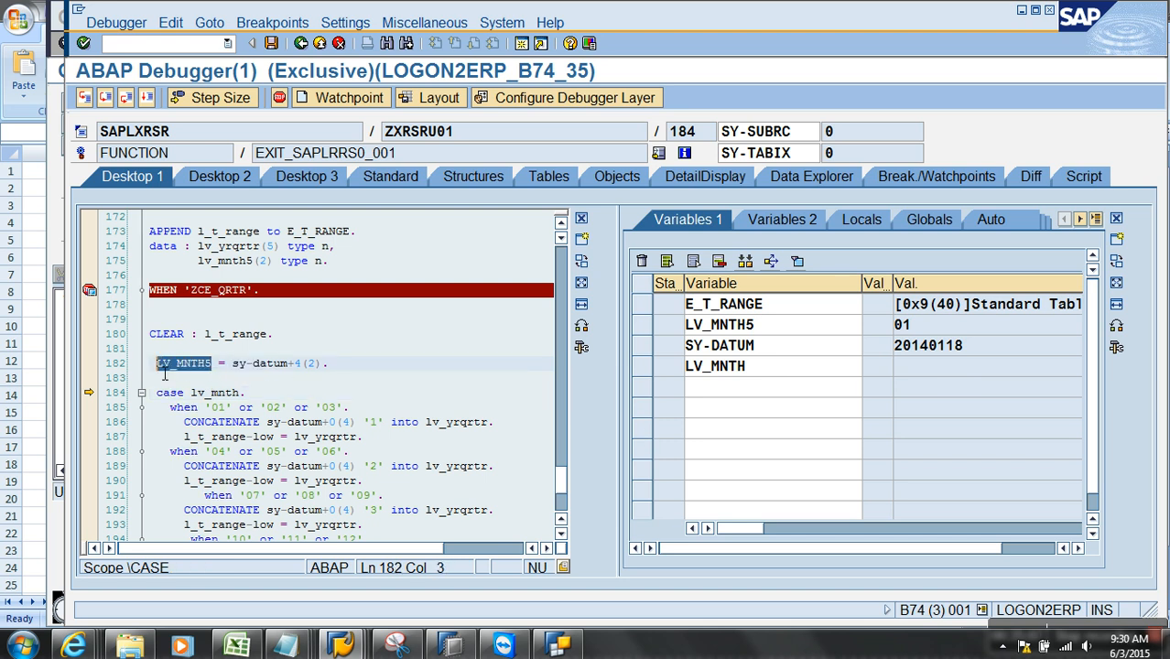
{"action": "left_click", "coordinate": [216, 394]}
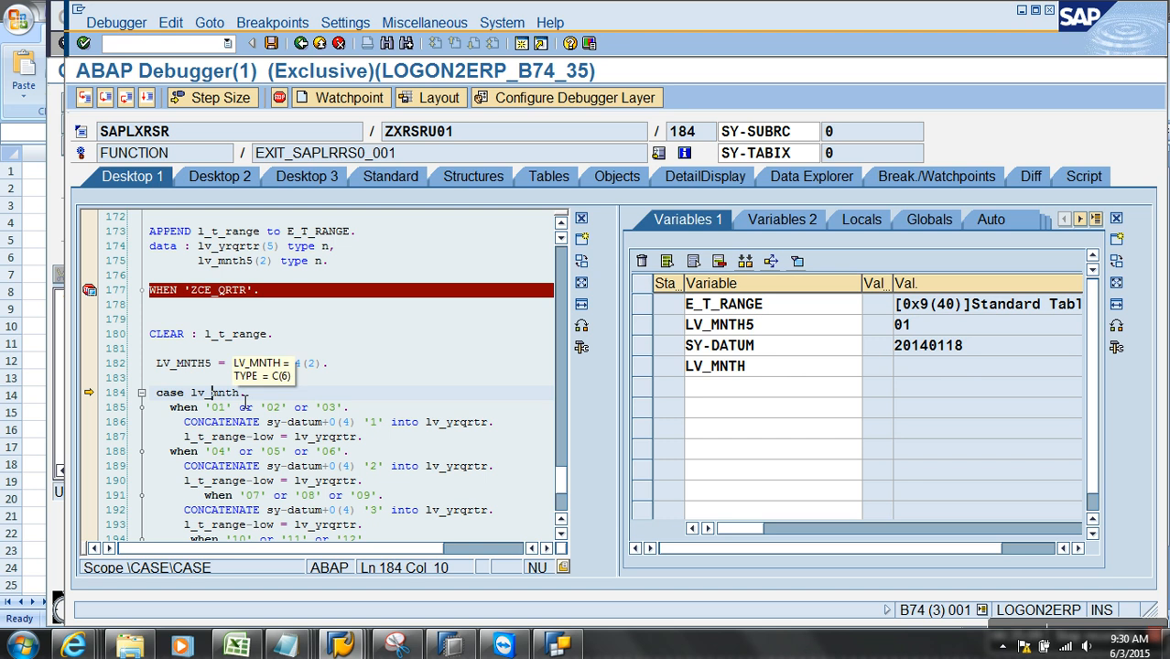
{"action": "left_click", "coordinate": [145, 98]}
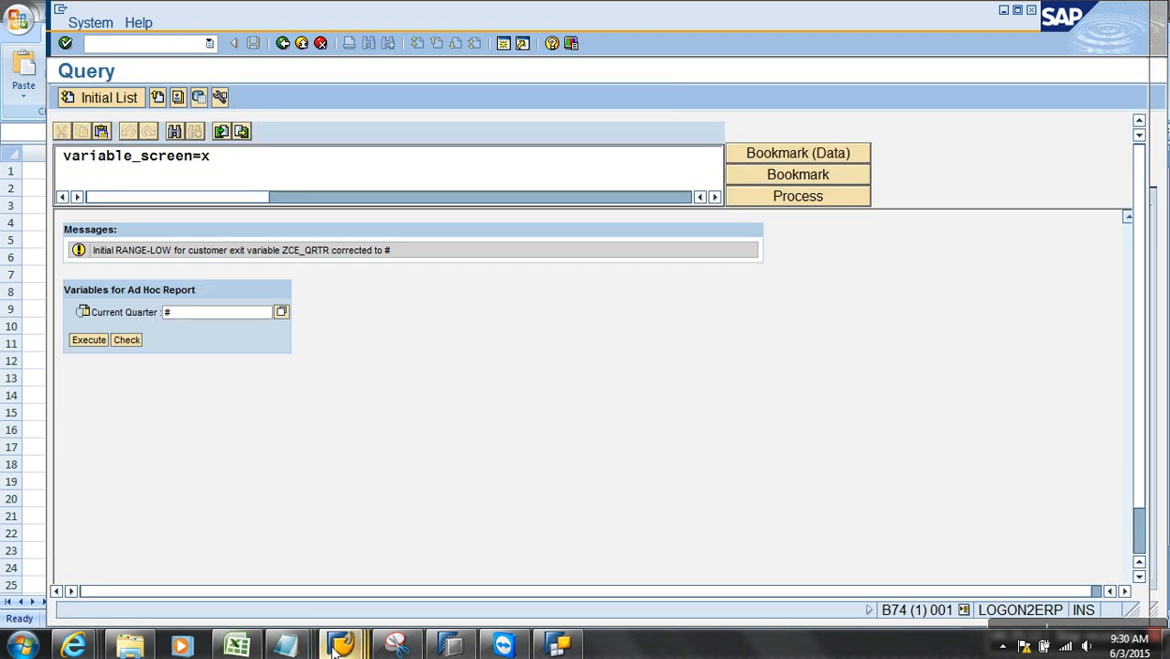
- Switch back to include ZXRSRU01, enter change mode, and change the CASE variable on line 184 to lv_mnth5
{"action": "mouse_move", "coordinate": [336, 646]}
{"action": "left_click", "coordinate": [530, 565]}
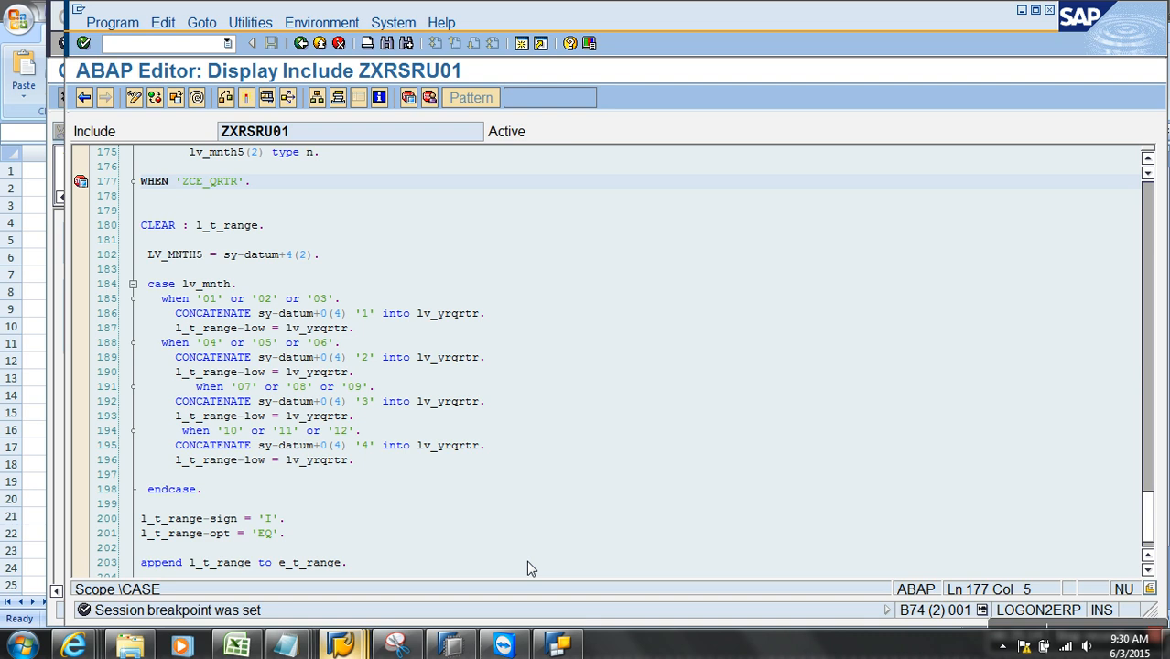
{"action": "left_click", "coordinate": [197, 97]}
{"action": "left_click", "coordinate": [237, 286]}
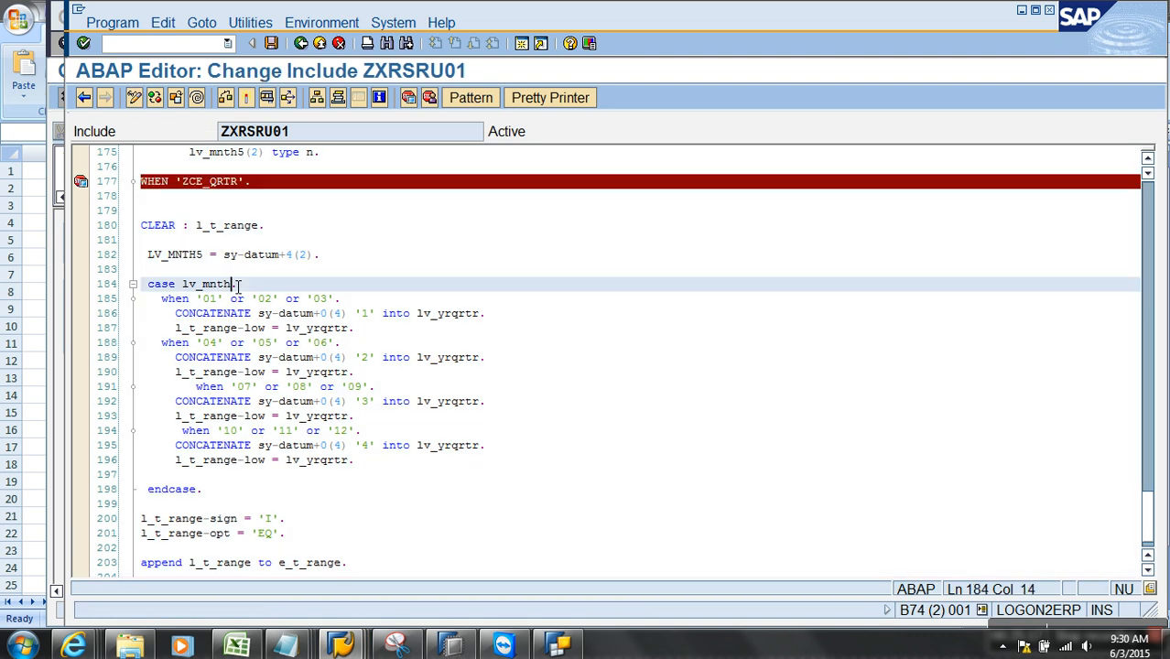
{"action": "type", "text": "5"}
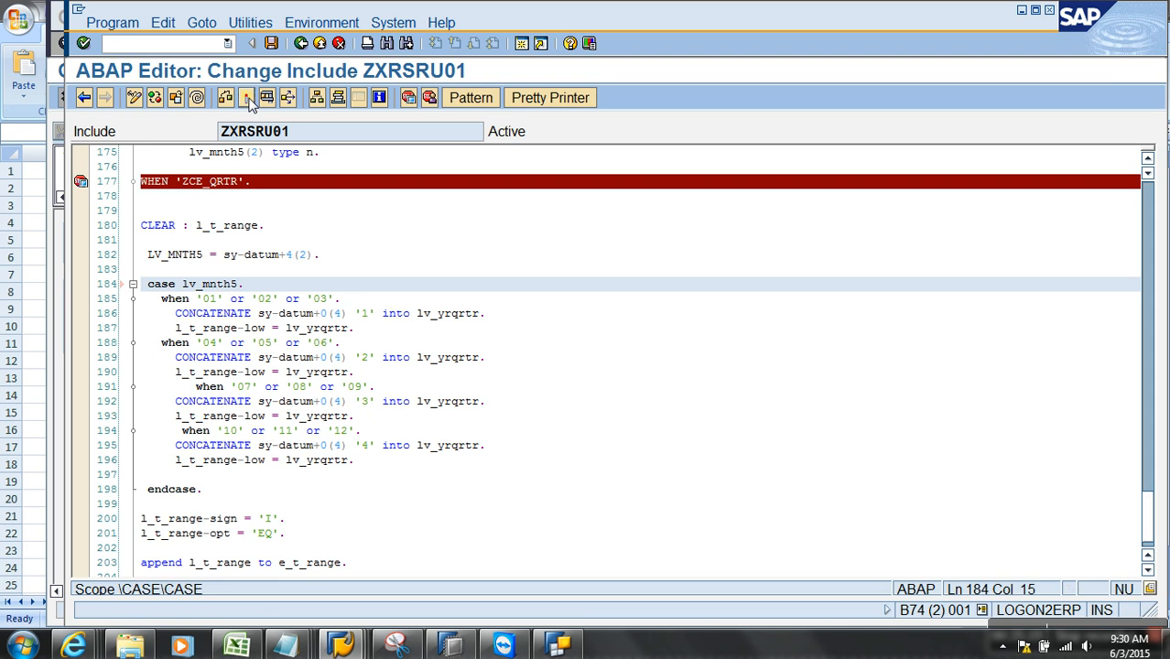
- Activate the changed include ZXRSRU01 and return to function module EXIT_SAPLRRS0_001
{"action": "left_click", "coordinate": [249, 99]}
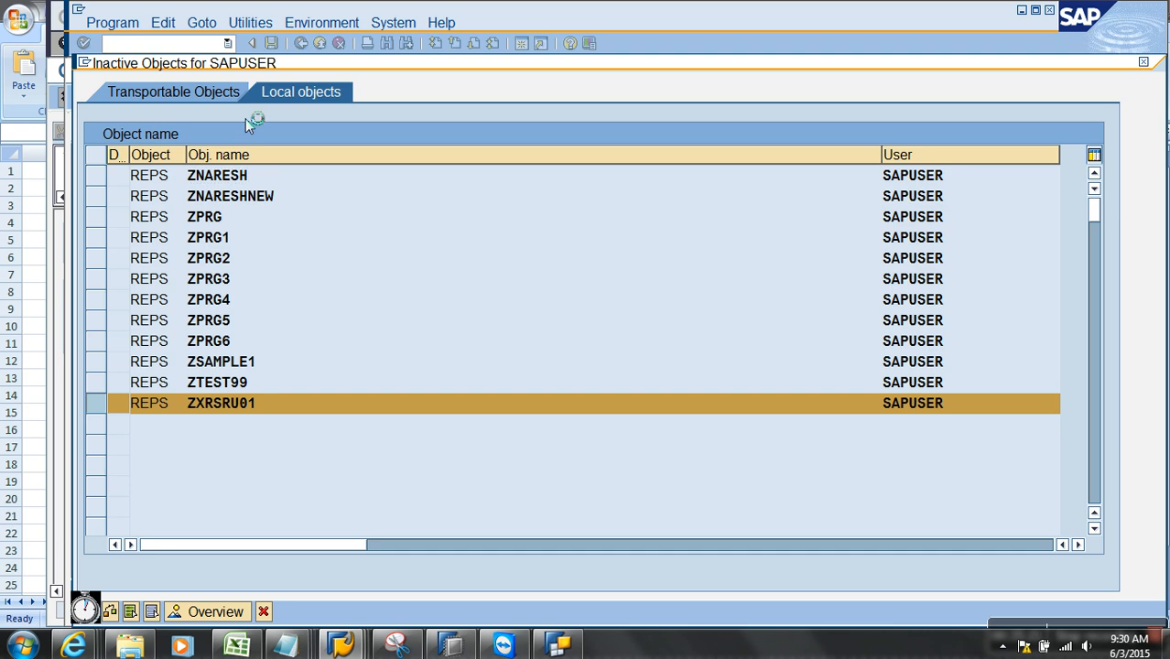
{"action": "key", "text": "Return"}
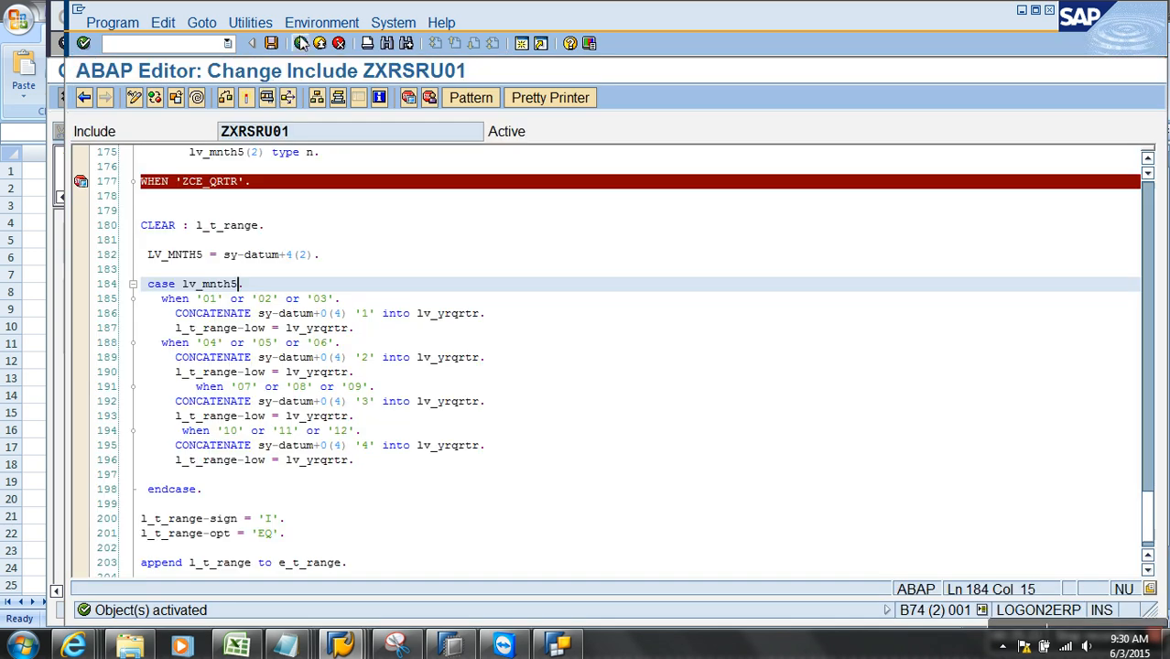
{"action": "left_click", "coordinate": [301, 43]}
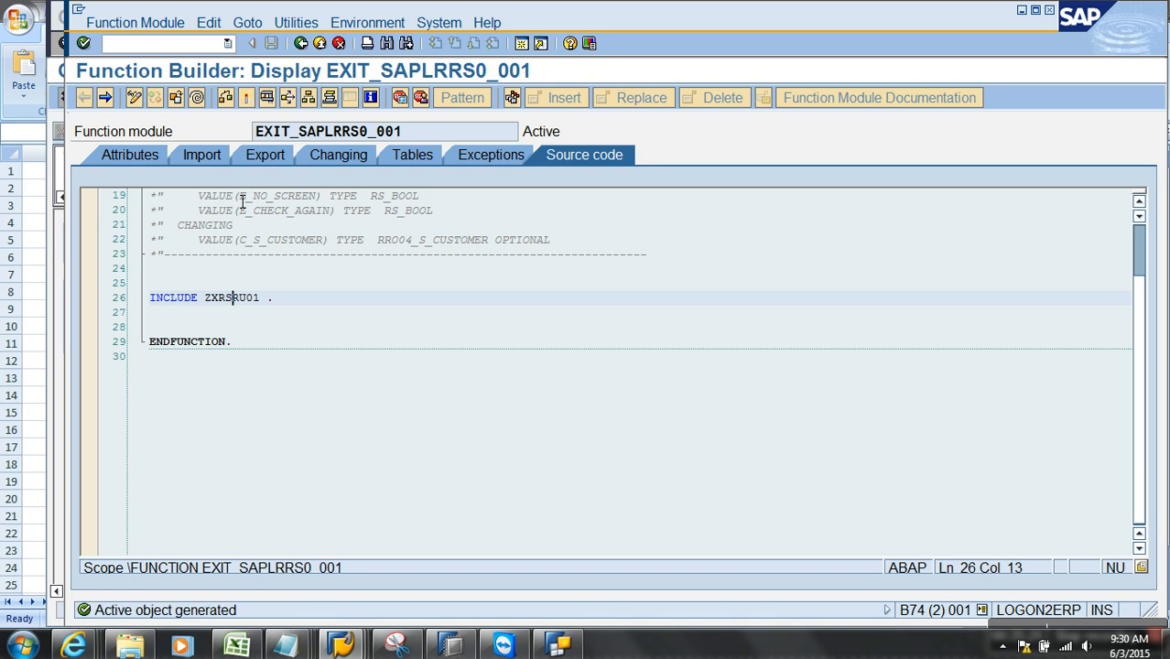
- Switch to the Query window, restart the query, and step from the ZCE_QRTR breakpoint to the LV_MNTH5 assignment on line 182
{"action": "key", "text": "alt+Tab"}
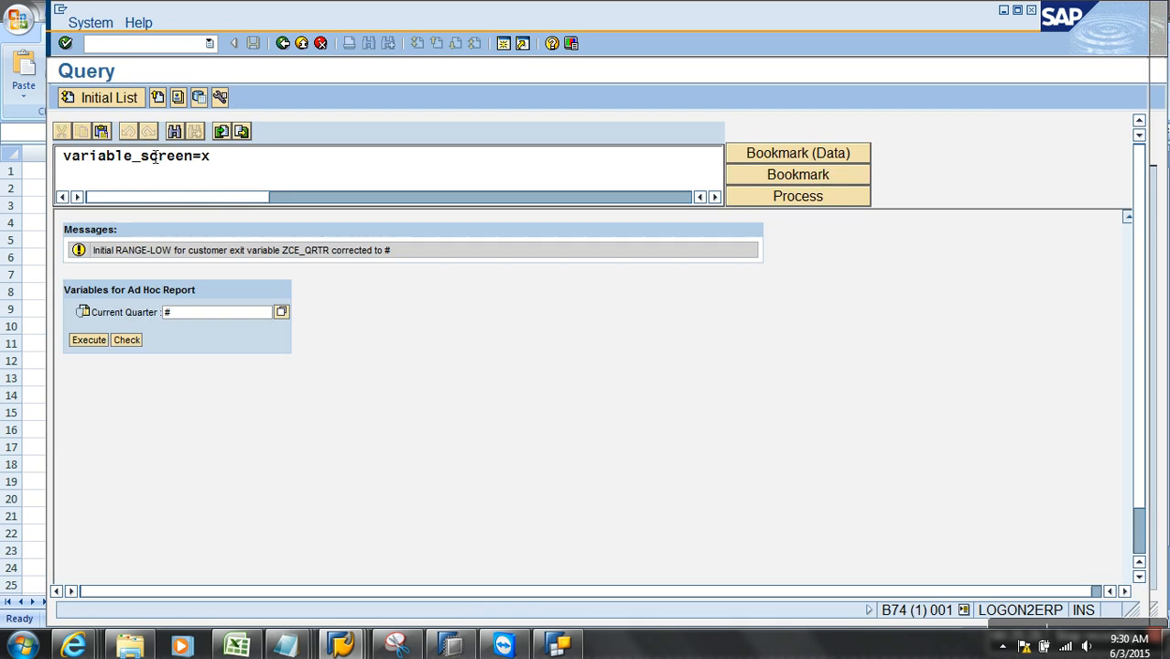
{"action": "left_click", "coordinate": [283, 45]}
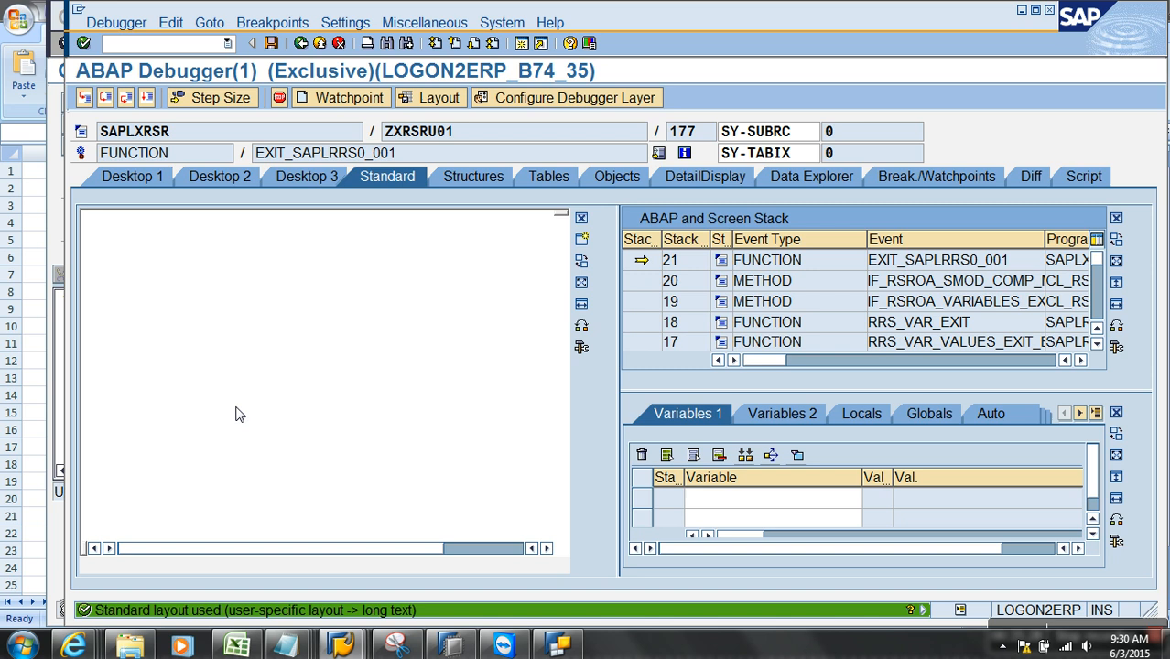
{"action": "left_click", "coordinate": [83, 97]}
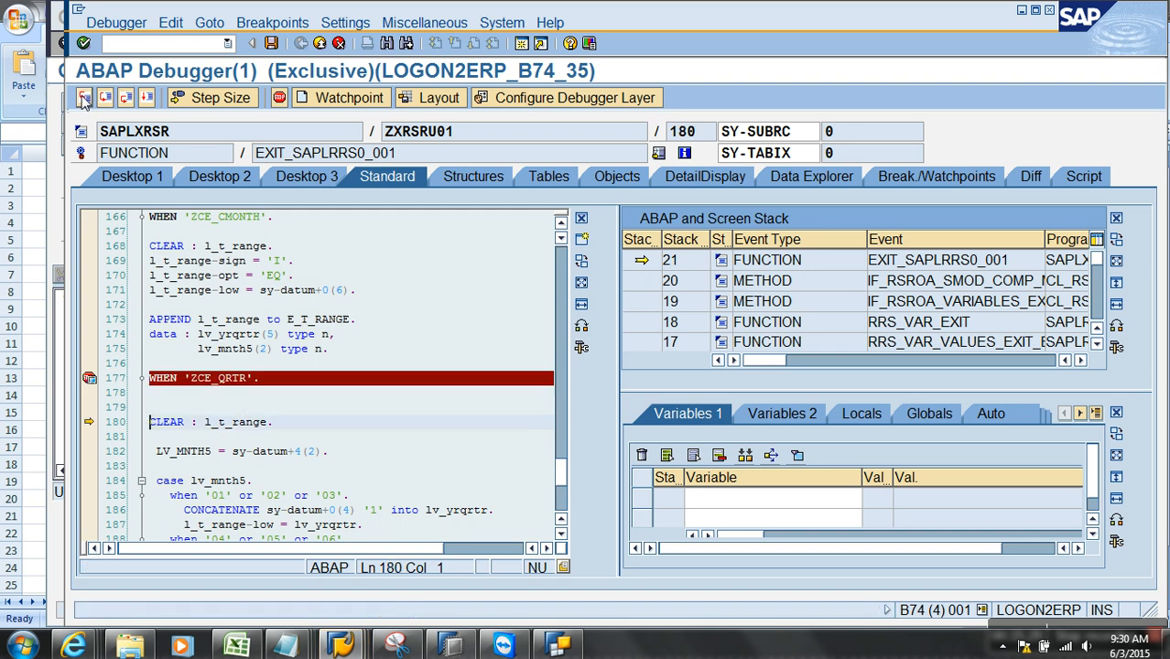
{"action": "left_click", "coordinate": [83, 97]}
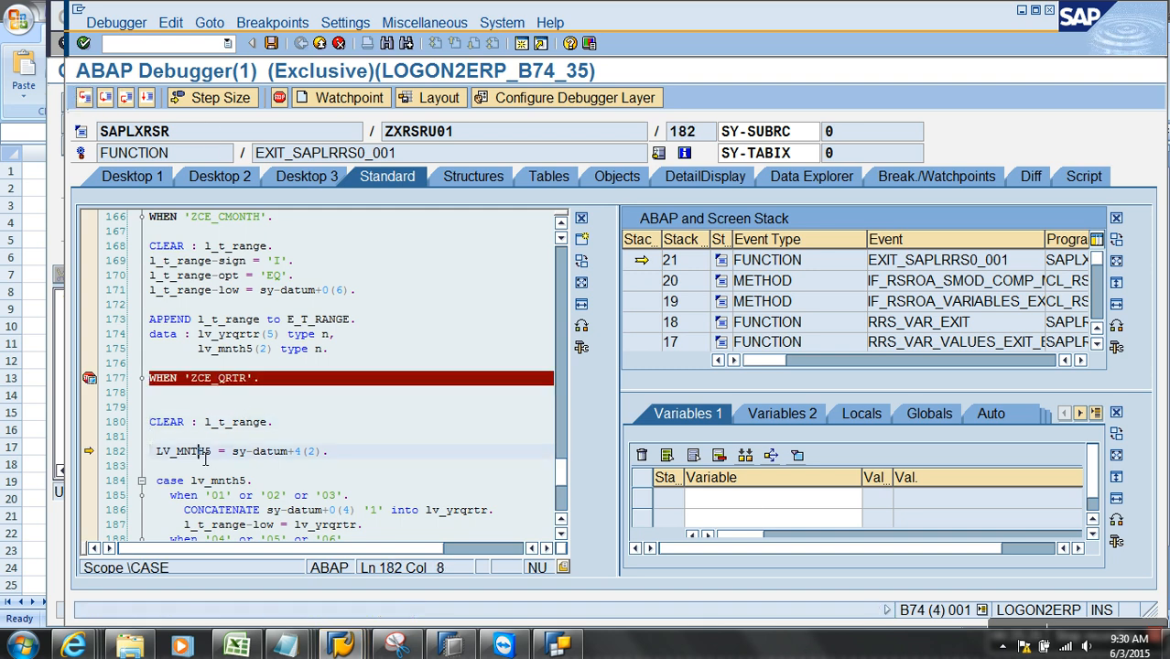
- Watch LV_MNTH5, execute its assignment and the CASE statement, and close the ABAP and Screen Stack tool to enlarge the variable list
{"action": "double_click", "coordinate": [200, 451]}
{"action": "left_click", "coordinate": [83, 97]}
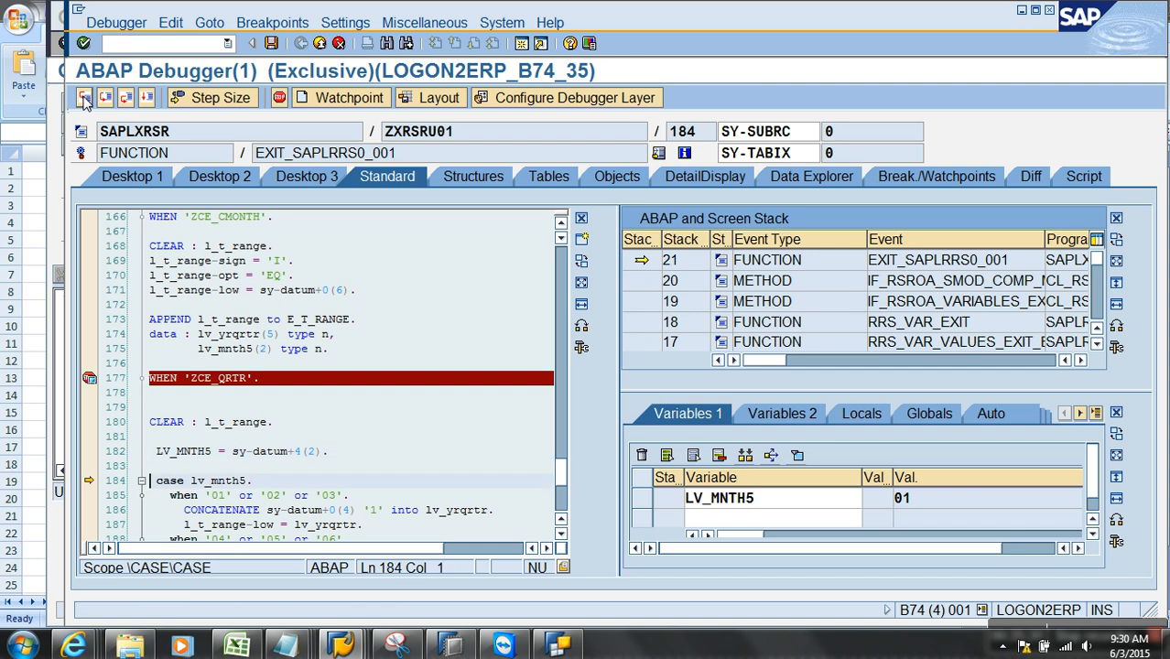
{"action": "left_click", "coordinate": [83, 97]}
{"action": "left_click", "coordinate": [243, 482]}
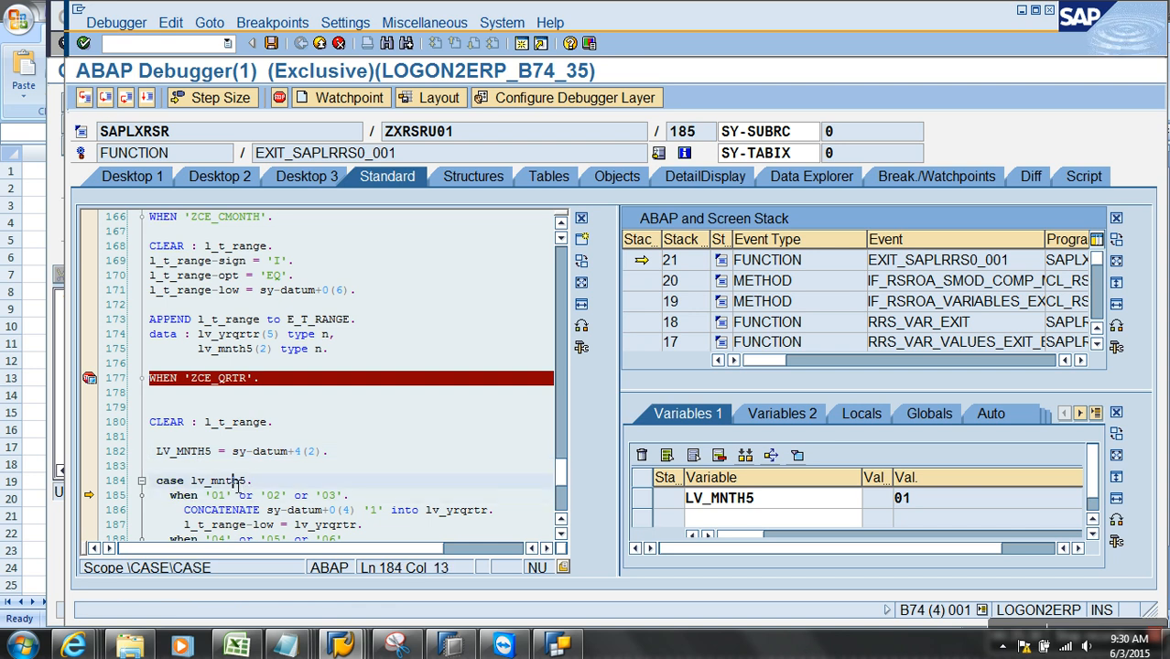
{"action": "left_click", "coordinate": [1117, 218]}
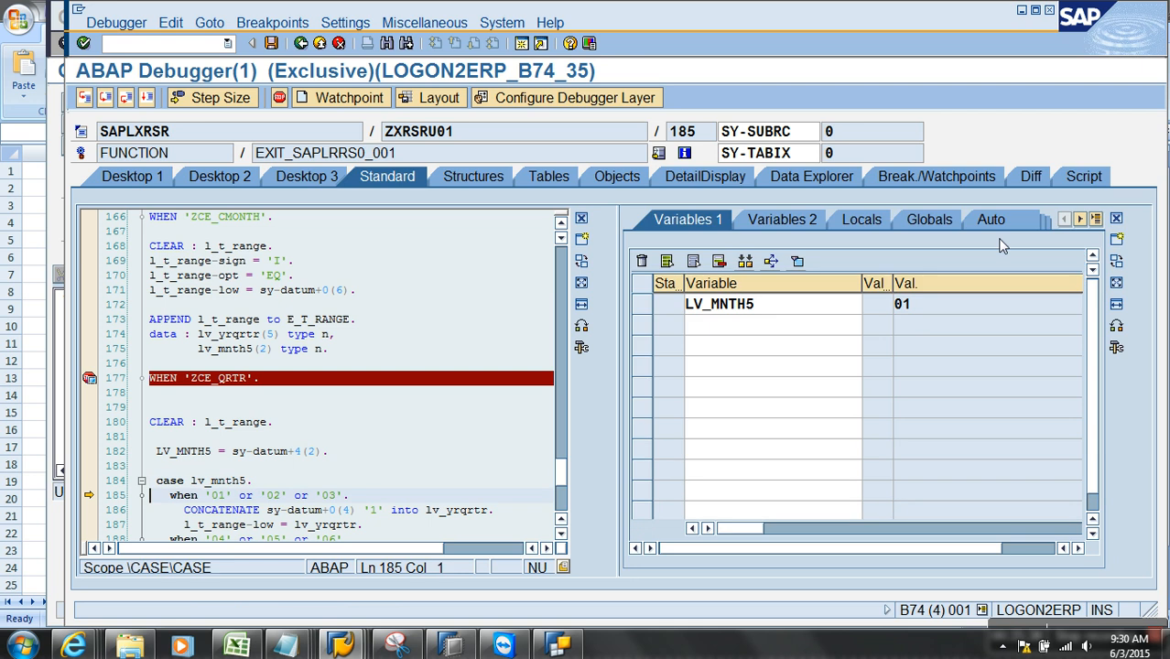
- Step to the CONCATENATE statement on line 186, watch LV_YRQRTR, and execute the statement to check its value
{"action": "left_click", "coordinate": [84, 97]}
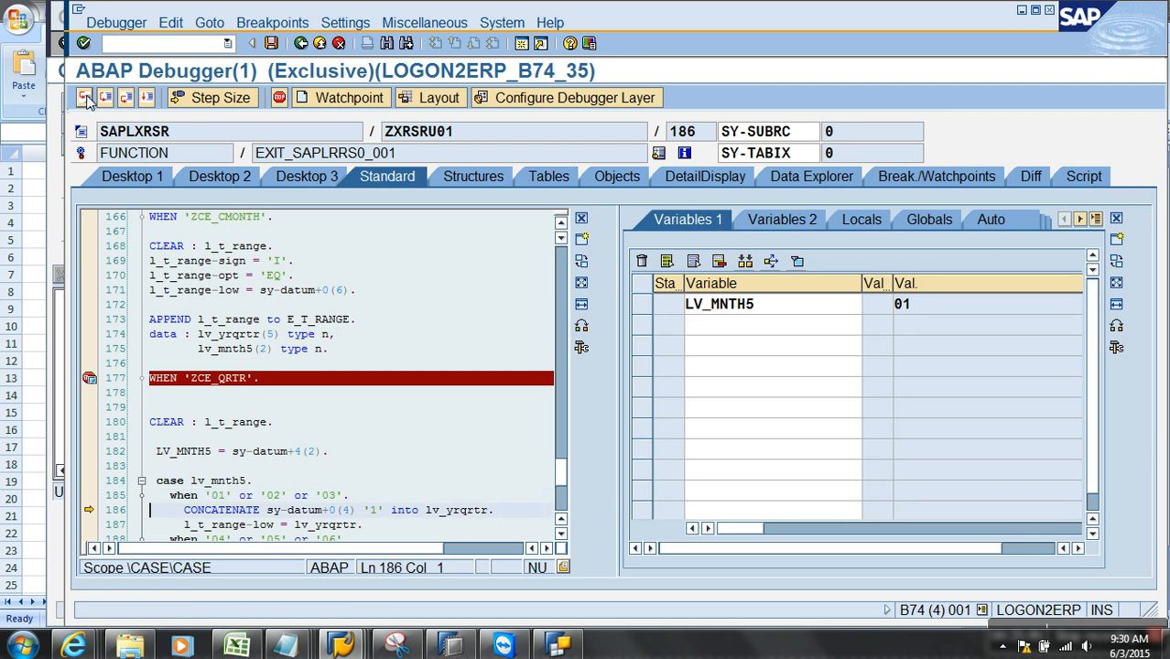
{"action": "left_click", "coordinate": [449, 511]}
{"action": "double_click", "coordinate": [451, 510]}
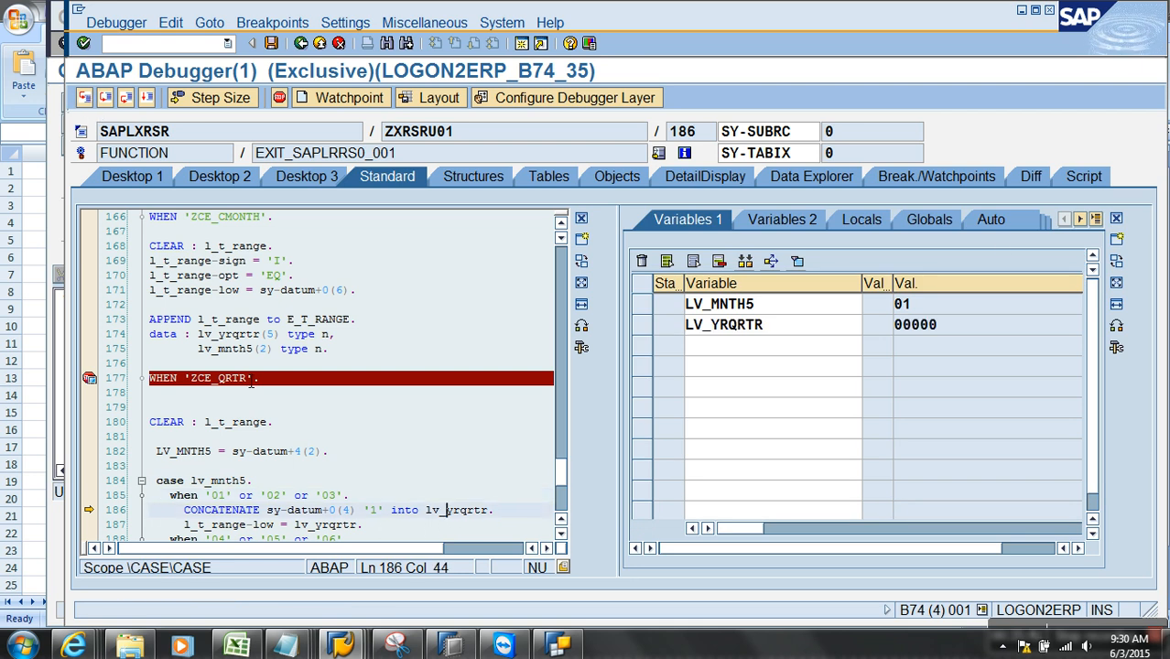
{"action": "left_click", "coordinate": [83, 97]}
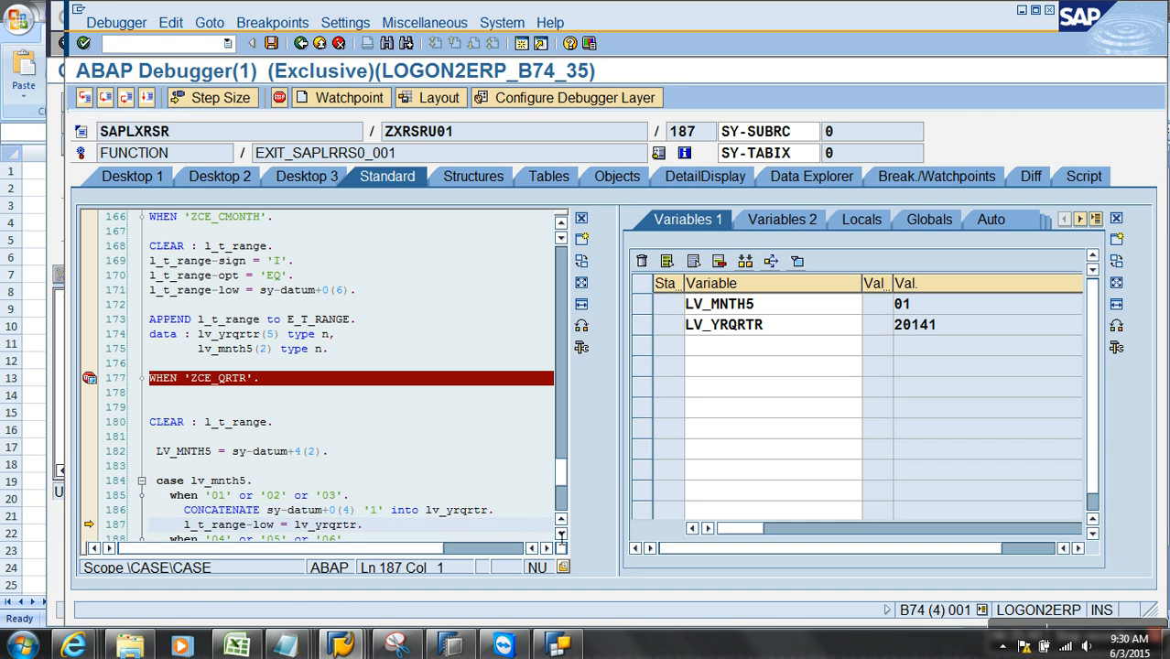
- Step through the l_t_range low, sign and option assignments and the append to e_t_range until ENDFUNCTION
{"action": "left_click", "coordinate": [560, 533]}
{"action": "left_click", "coordinate": [560, 533]}
{"action": "left_click", "coordinate": [84, 97]}
{"action": "left_click", "coordinate": [83, 97]}
{"action": "left_click", "coordinate": [83, 97]}
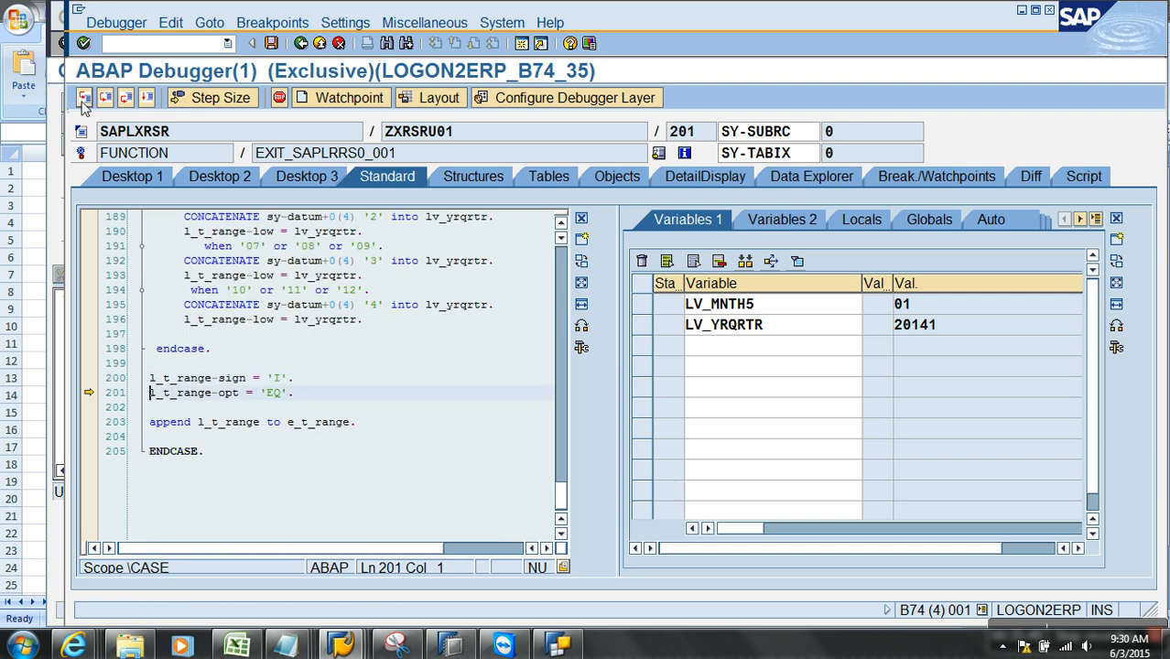
{"action": "left_click", "coordinate": [84, 98]}
{"action": "left_click", "coordinate": [87, 99]}
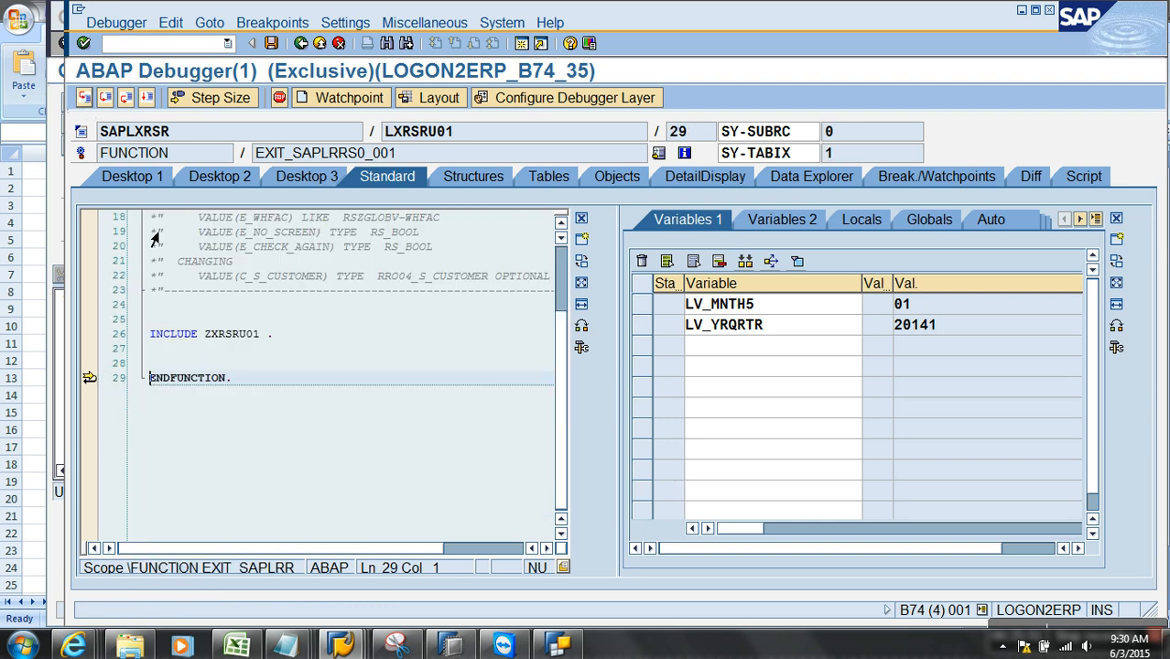
- Add e_t_range to the watched variables, open its table contents, and check the SIGN, OPT and LOW values of row 1
{"action": "left_click", "coordinate": [746, 348]}
{"action": "type", "text": "e"}
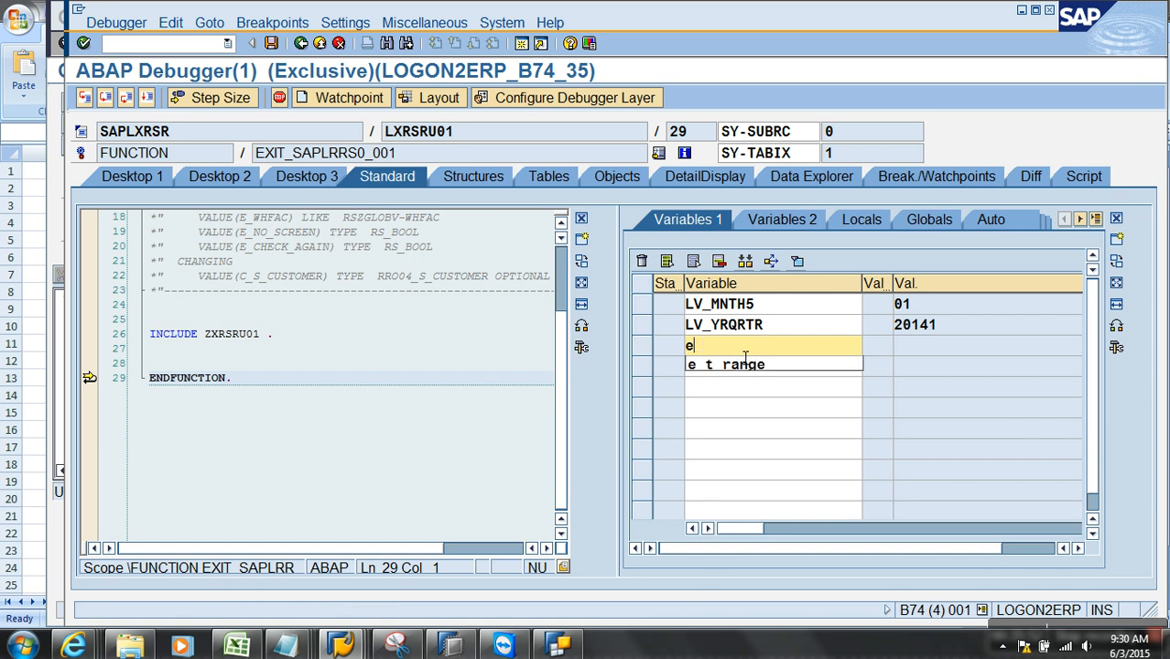
{"action": "type", "text": "_t_r"}
{"action": "key", "text": "Down"}
{"action": "key", "text": "Return"}
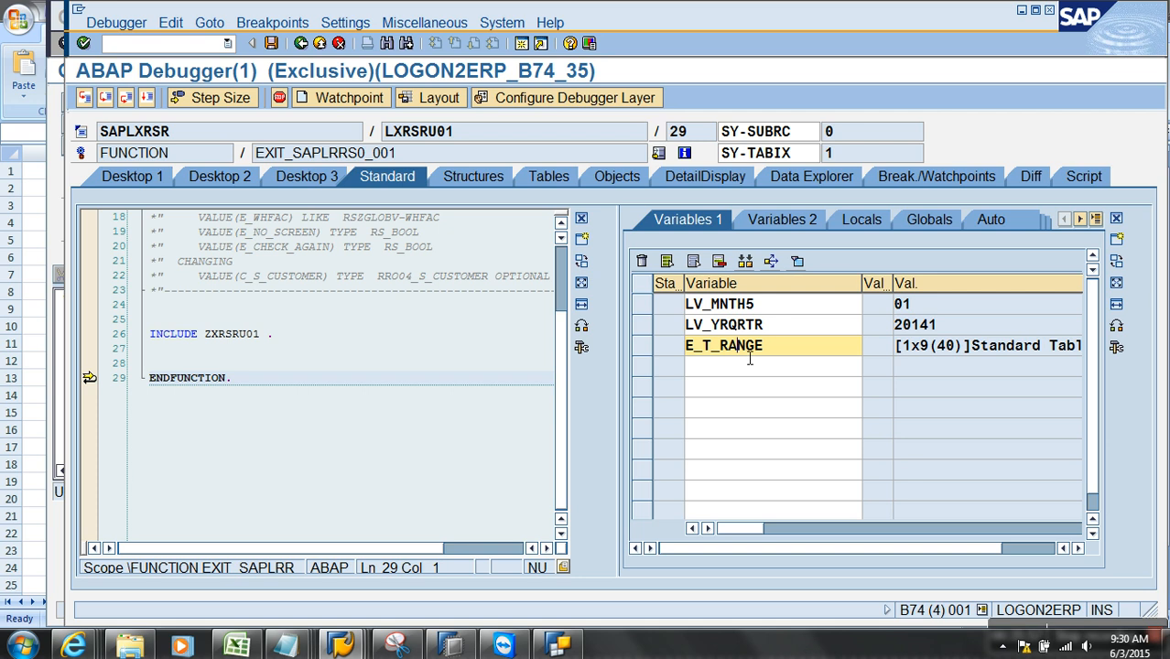
{"action": "double_click", "coordinate": [746, 350]}
{"action": "left_click", "coordinate": [203, 352]}
{"action": "left_click", "coordinate": [295, 353]}
{"action": "left_click_drag", "start_coordinate": [429, 355], "coordinate": [350, 354]}
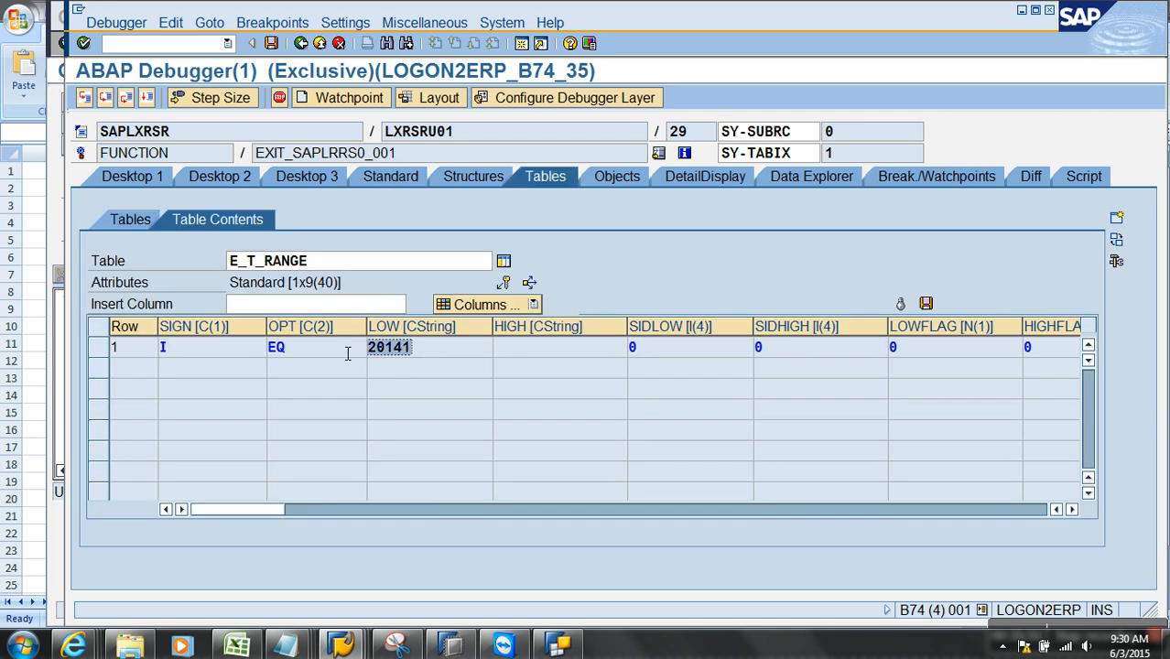
- Let the program run on to the variable screen, execute the query with the proposed current quarter, and continue past the breakpoint
{"action": "left_click", "coordinate": [146, 98]}
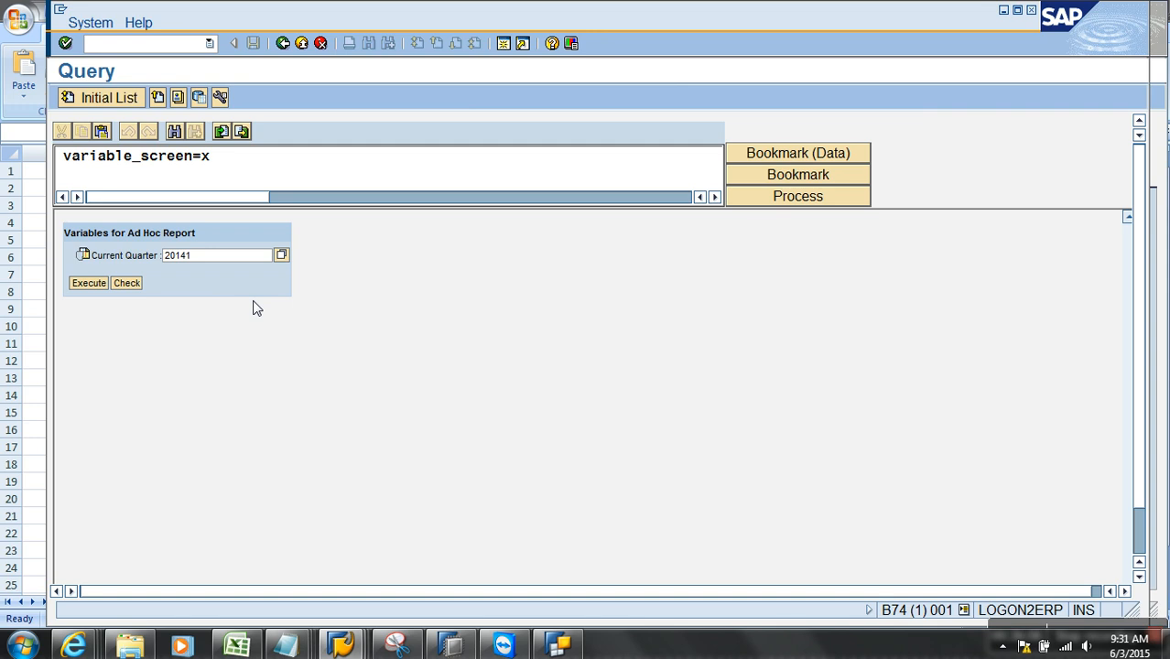
{"action": "left_click", "coordinate": [95, 284]}
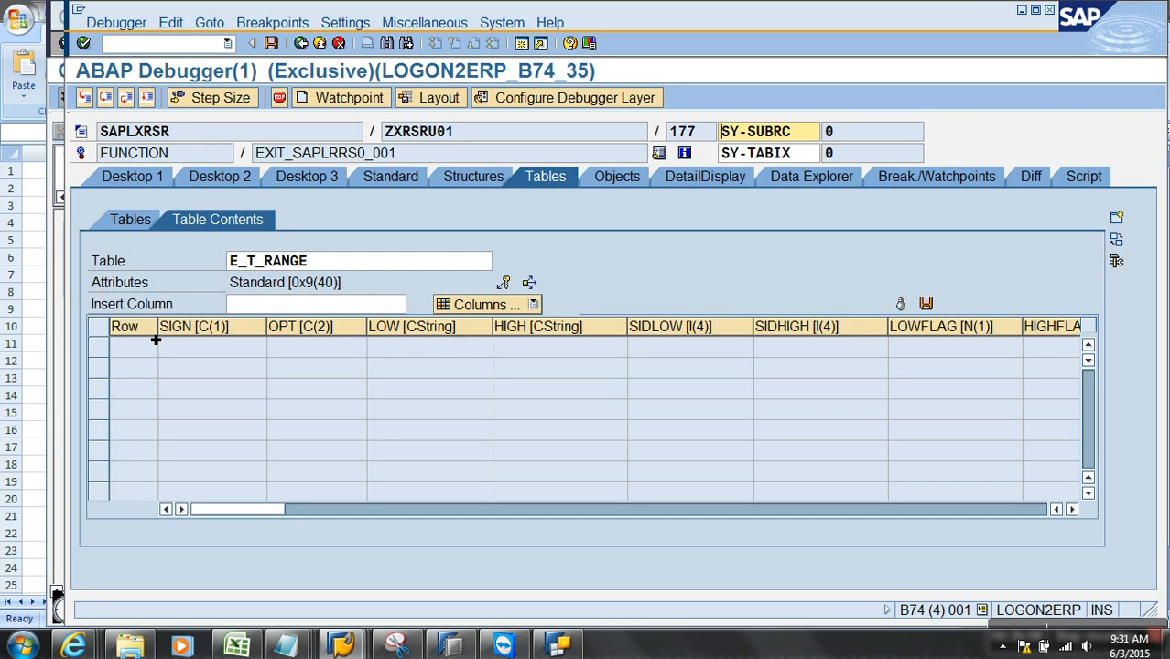
{"action": "left_click", "coordinate": [148, 103]}
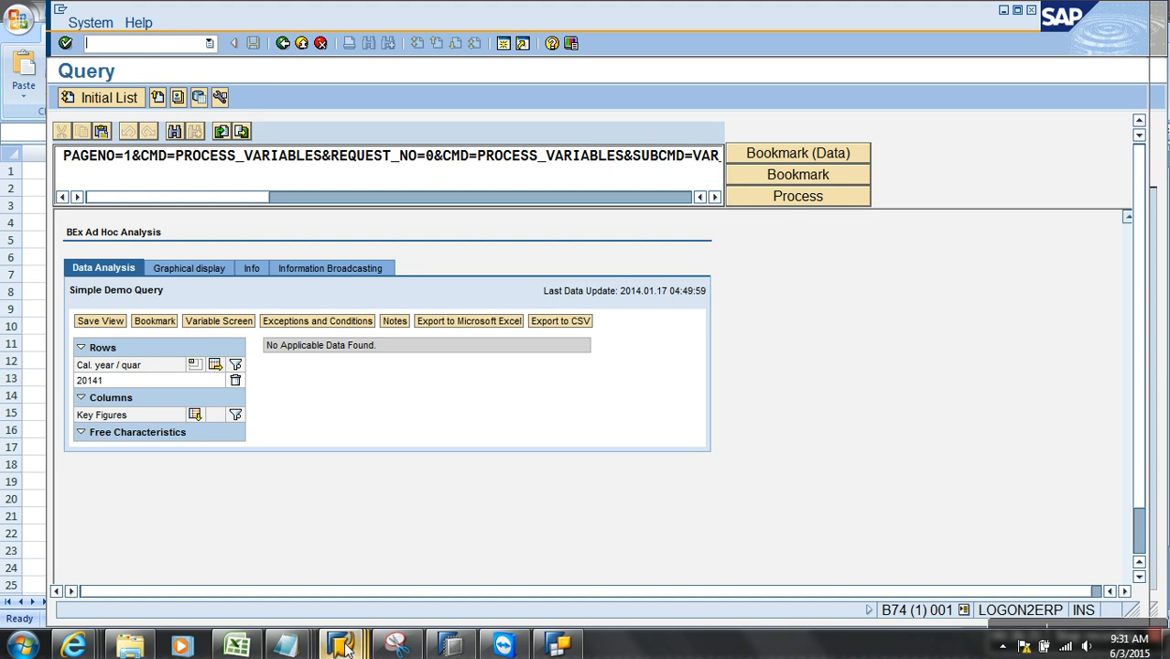
- Switch to BEx Query Designer, remove Cal. year / quar from the query, and select Calendar day under the Time dimension
{"action": "mouse_move", "coordinate": [365, 636]}
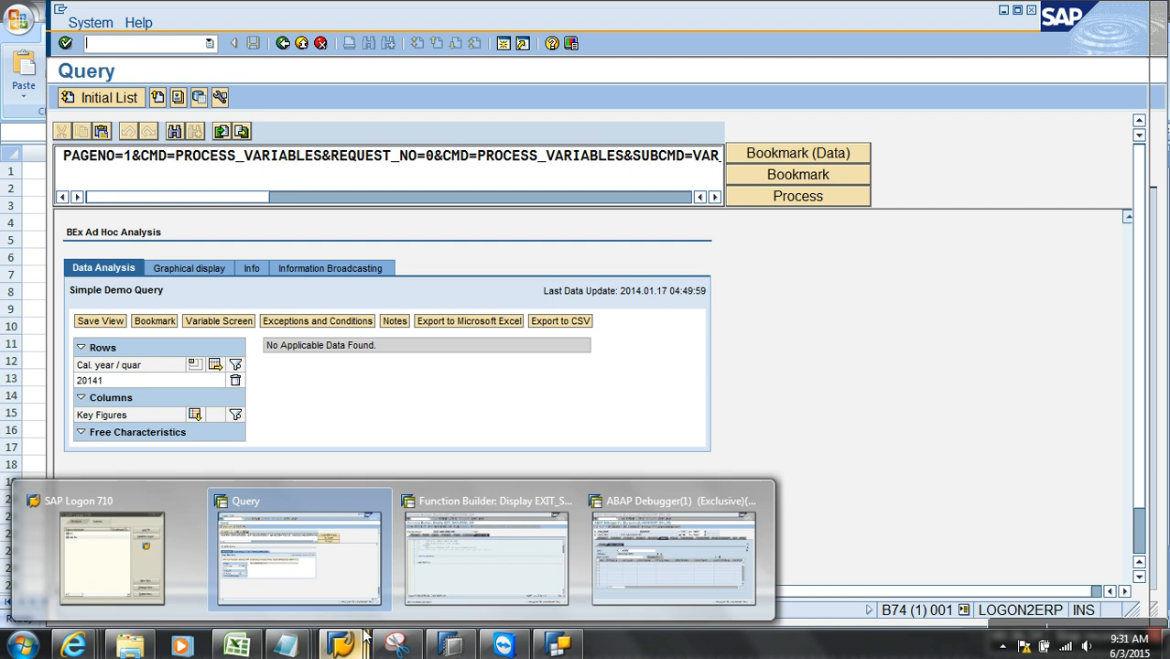
{"action": "left_click", "coordinate": [559, 646]}
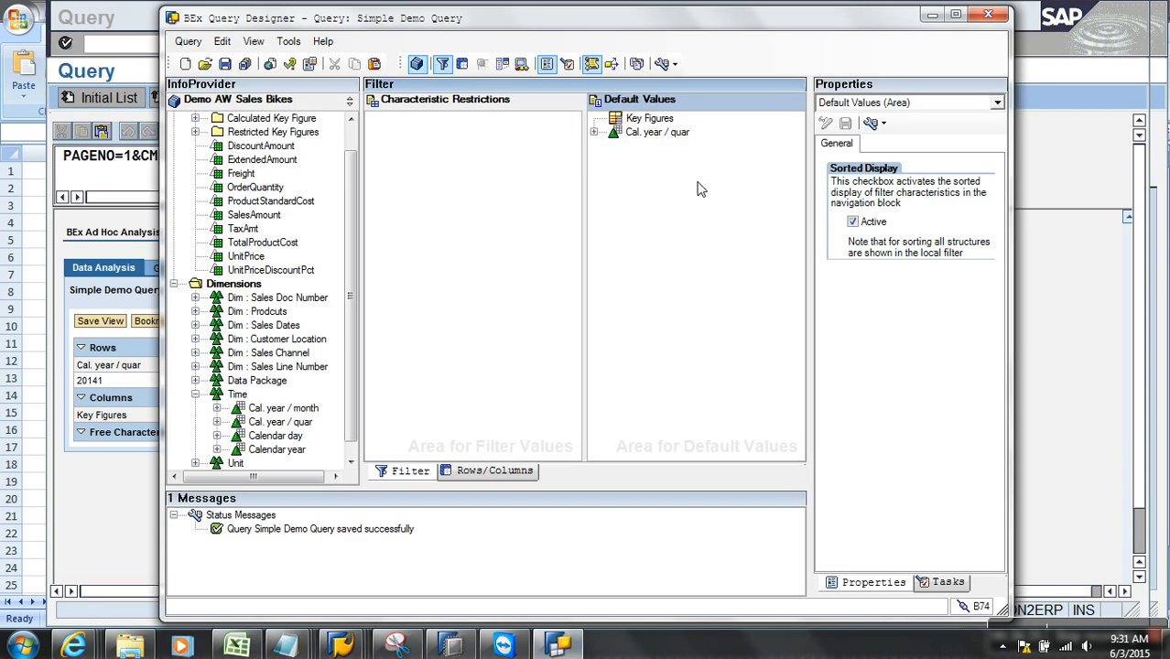
{"action": "left_click_drag", "start_coordinate": [662, 134], "coordinate": [311, 224]}
{"action": "left_click", "coordinate": [485, 471]}
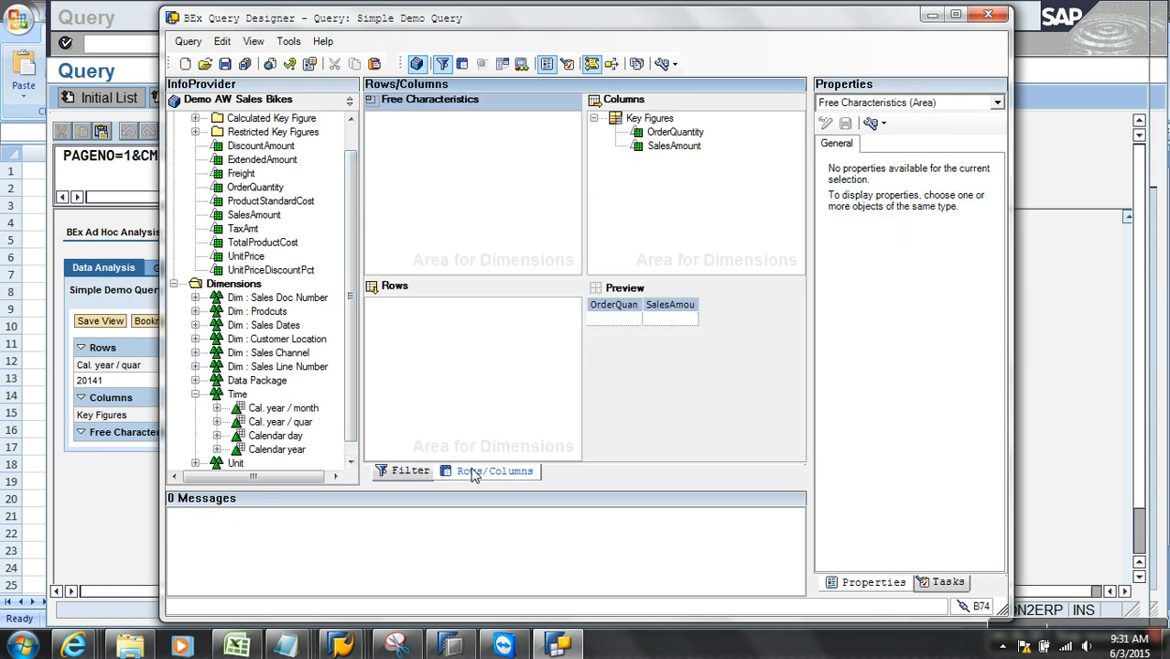
{"action": "right_click", "coordinate": [275, 449]}
{"action": "left_click", "coordinate": [277, 435]}
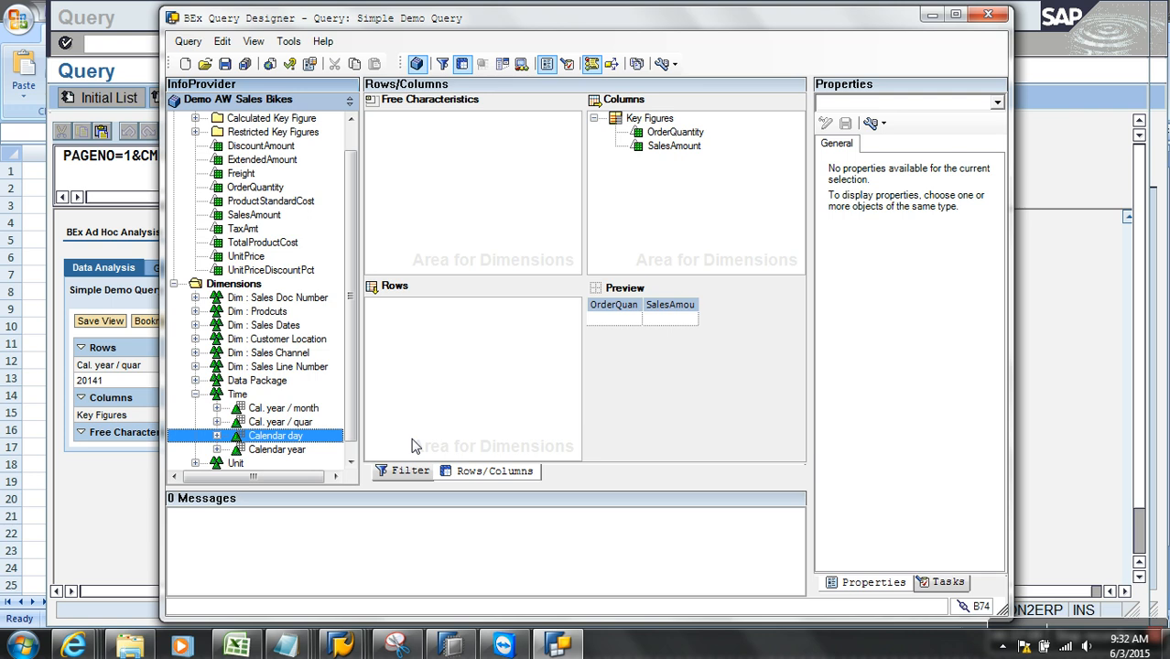
- Switch to function module EXIT_SAPLRRS0_001, open include ZXRSRU01, and look through the customer exit branches in its code
{"action": "mouse_move", "coordinate": [340, 646]}
{"action": "left_click", "coordinate": [499, 593]}
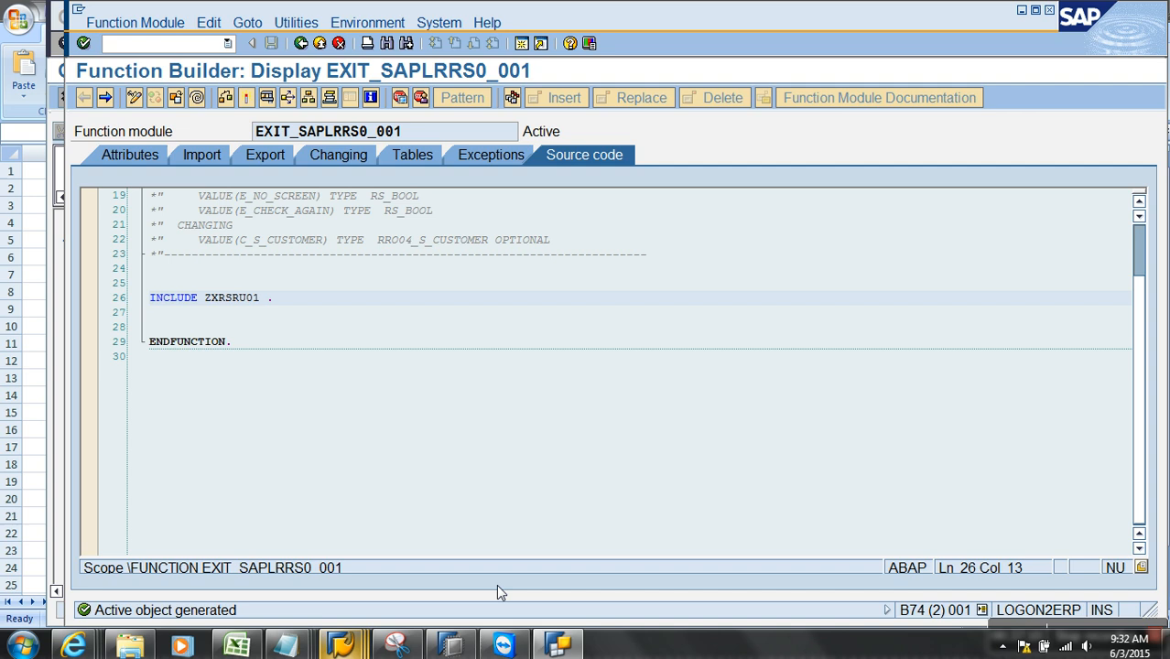
{"action": "double_click", "coordinate": [227, 298]}
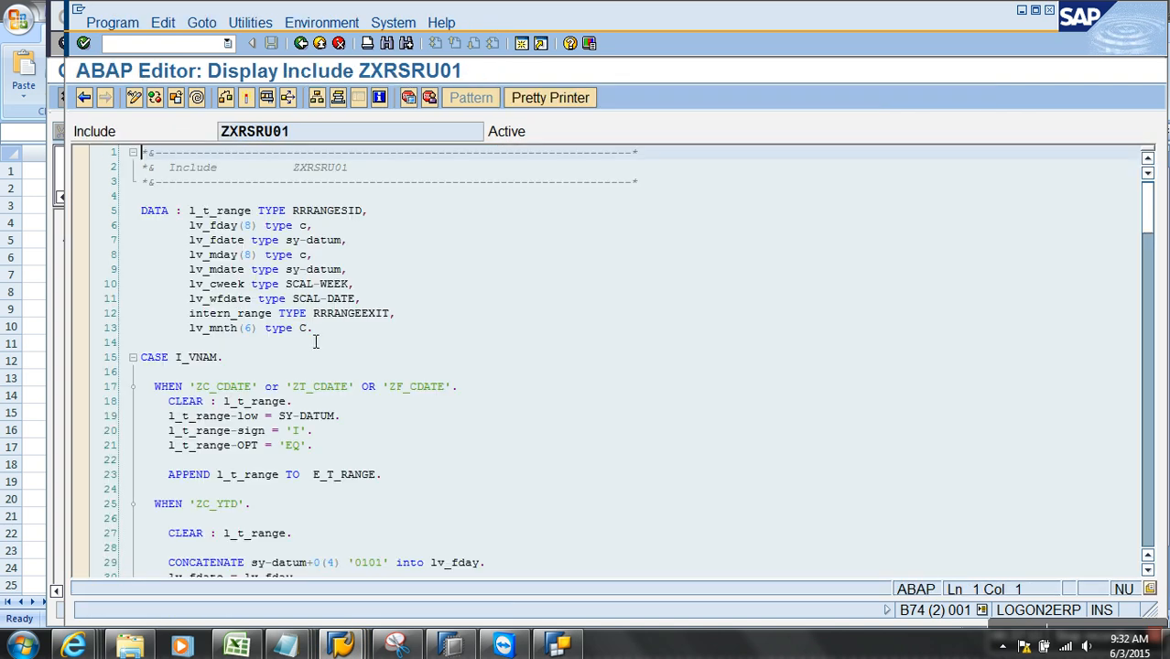
{"action": "scroll", "coordinate": [315, 342], "scroll_direction": "down", "scroll_amount": 15}
{"action": "scroll", "coordinate": [316, 342], "scroll_direction": "down", "scroll_amount": 10}
{"action": "scroll", "coordinate": [312, 341], "scroll_direction": "down", "scroll_amount": 13}
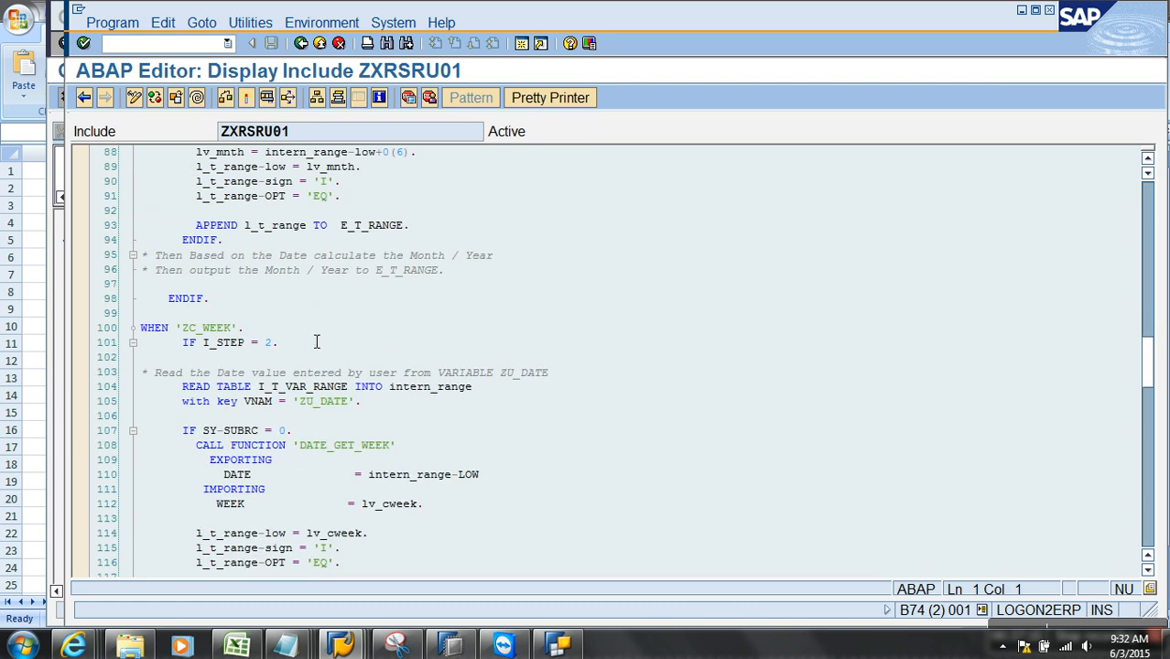
{"action": "scroll", "coordinate": [317, 341], "scroll_direction": "down", "scroll_amount": 4}
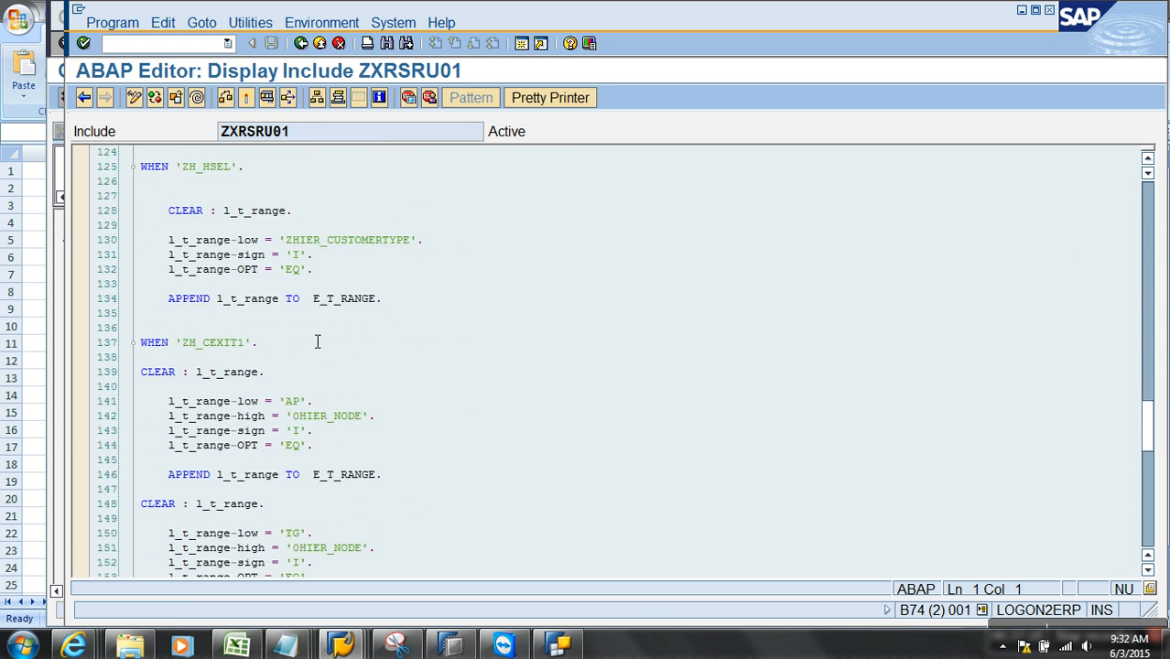
{"action": "scroll", "coordinate": [317, 341], "scroll_direction": "up", "scroll_amount": 12}
{"action": "scroll", "coordinate": [316, 342], "scroll_direction": "up", "scroll_amount": 20}
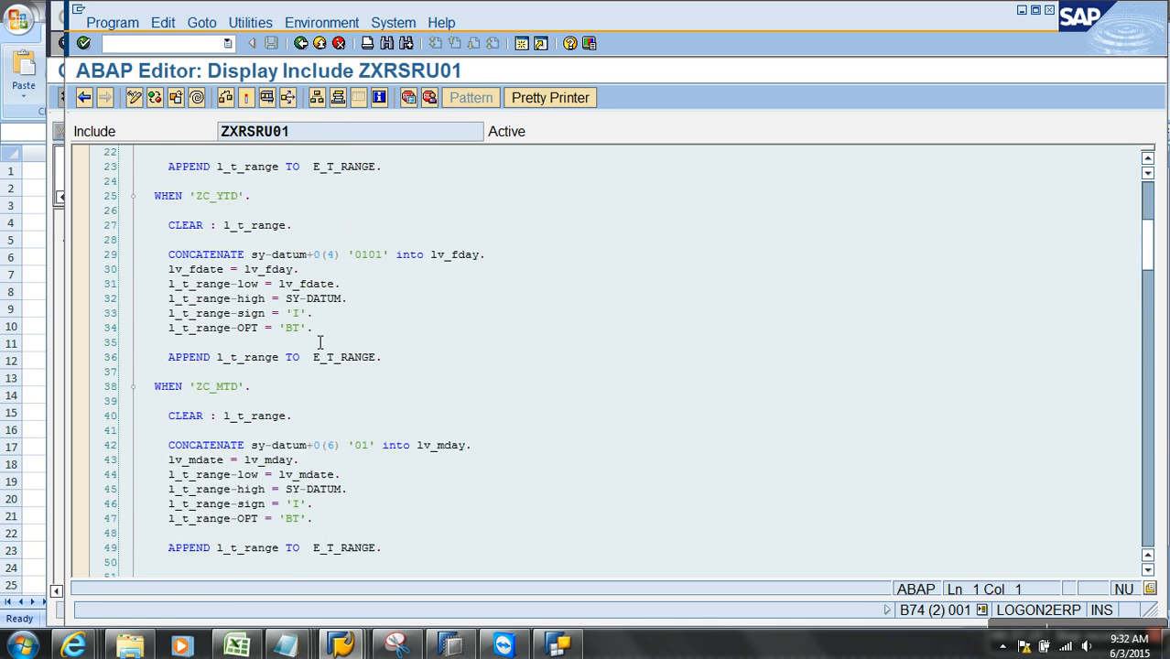
{"action": "scroll", "coordinate": [319, 343], "scroll_direction": "up", "scroll_amount": 4}
{"action": "scroll", "coordinate": [320, 343], "scroll_direction": "up", "scroll_amount": 3}
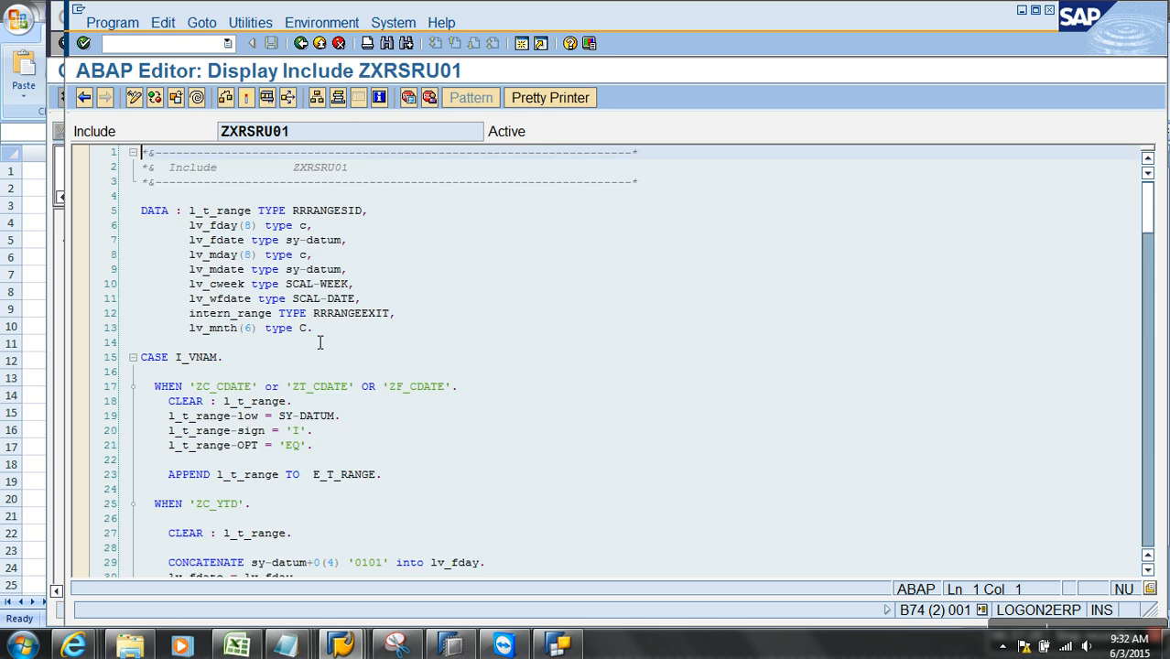
- Examine the WHEN branch for ZC_CDATE, ZT_CDATE and ZF_CDATE and its SY-DATUM assignment to l_t_range-low on line 19
{"action": "scroll", "coordinate": [320, 343], "scroll_direction": "down", "scroll_amount": 2}
{"action": "left_click_drag", "start_coordinate": [196, 302], "coordinate": [427, 306]}
{"action": "left_click", "coordinate": [338, 328]}
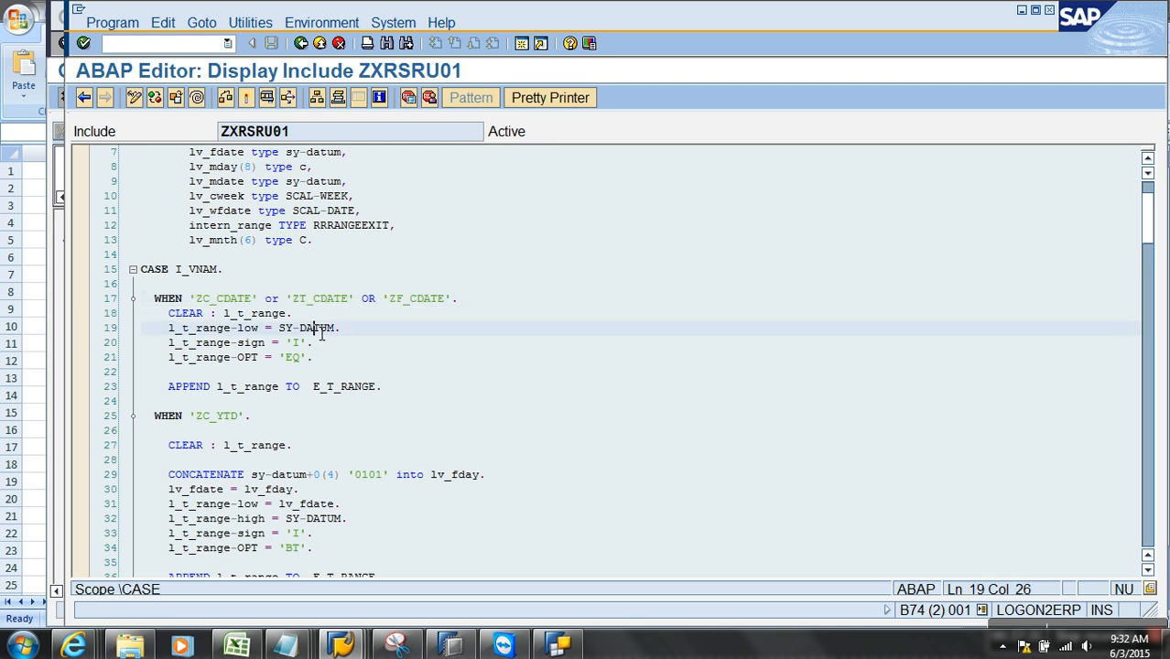
{"action": "left_click_drag", "start_coordinate": [341, 333], "coordinate": [293, 334]}
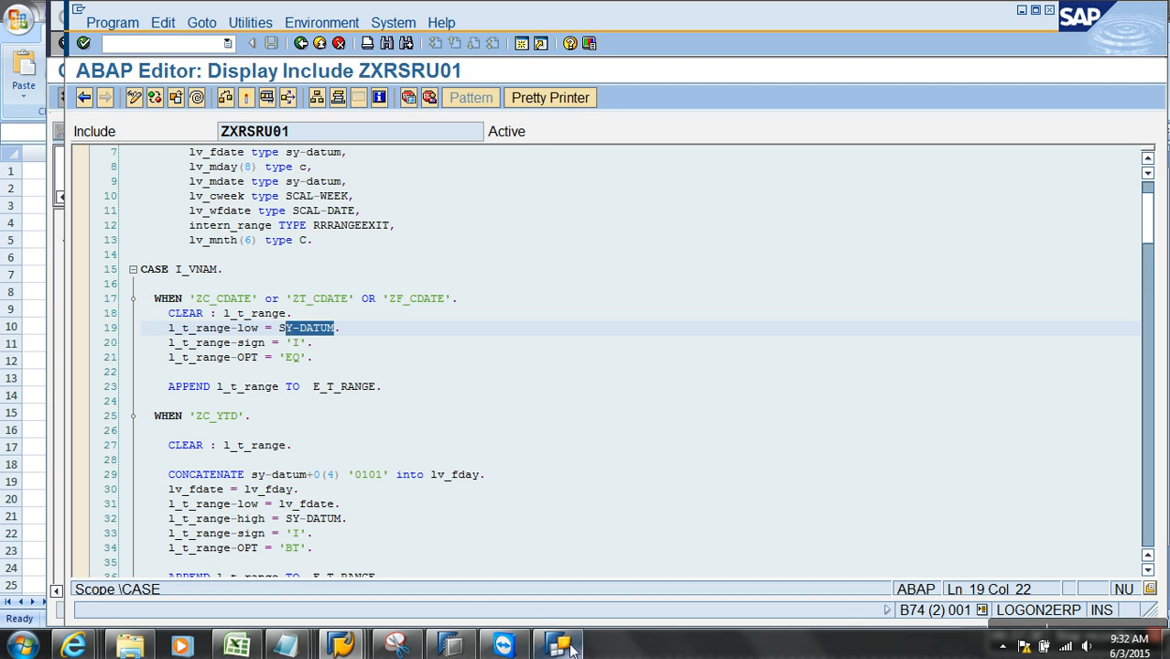
{"action": "mouse_move", "coordinate": [573, 649]}
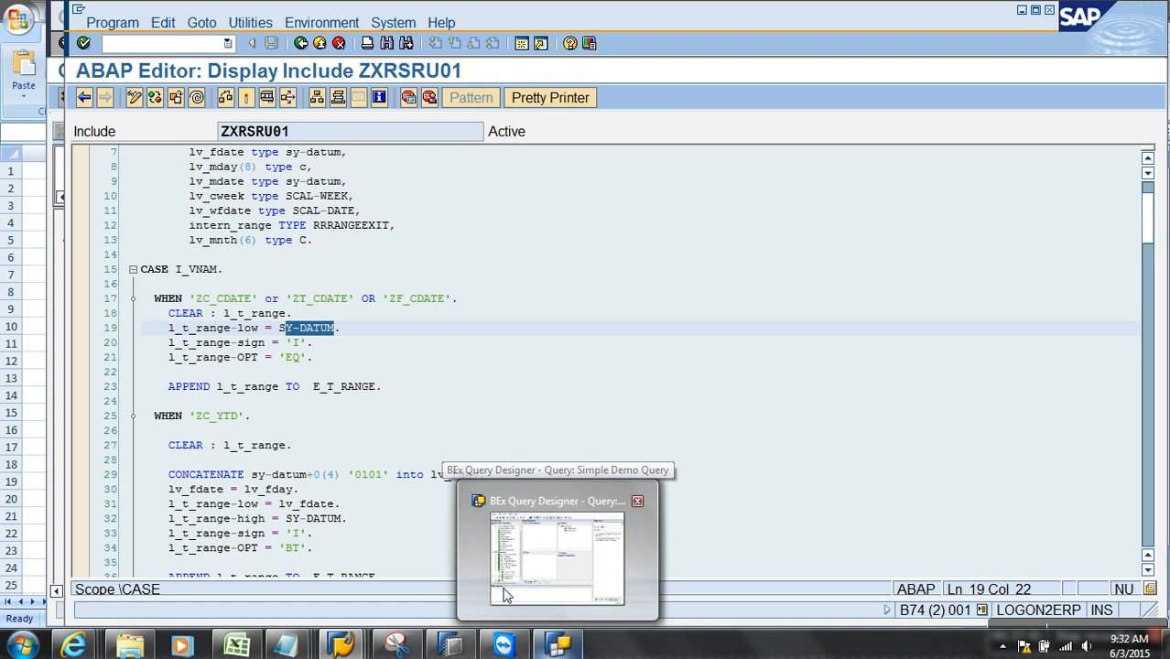
{"action": "left_click", "coordinate": [426, 343]}
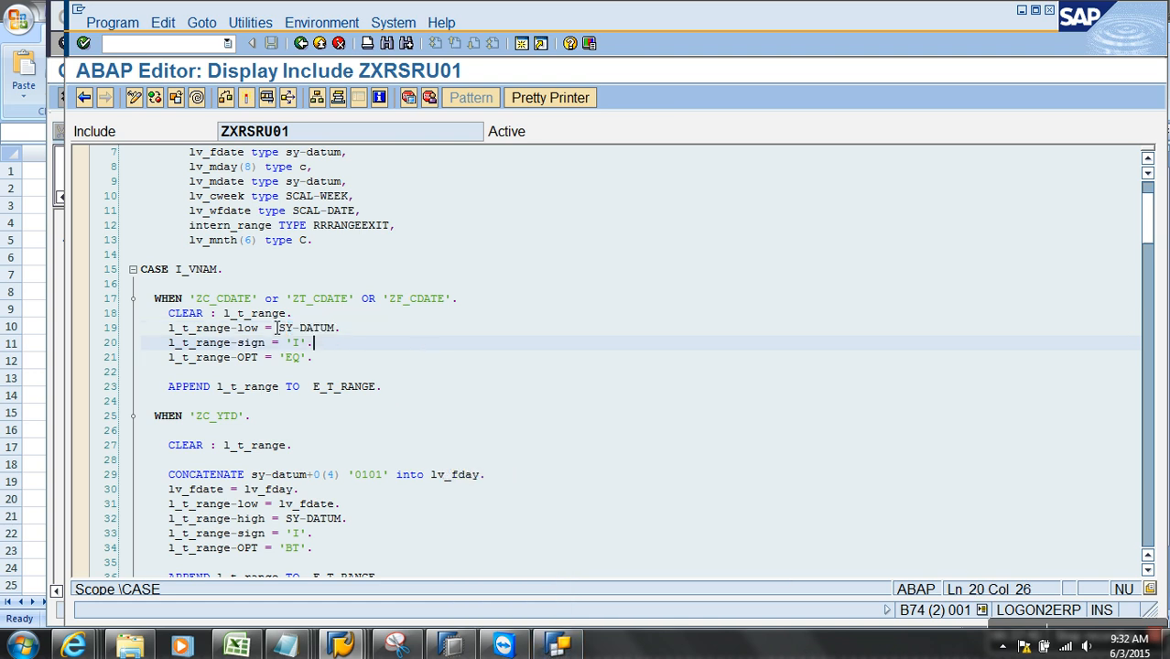
- Examine the variable names ZC_CDATE, ZT_CDATE and ZF_CDATE and the range assignments on lines 19 to 23 of the current-date branch
{"action": "left_click", "coordinate": [455, 303]}
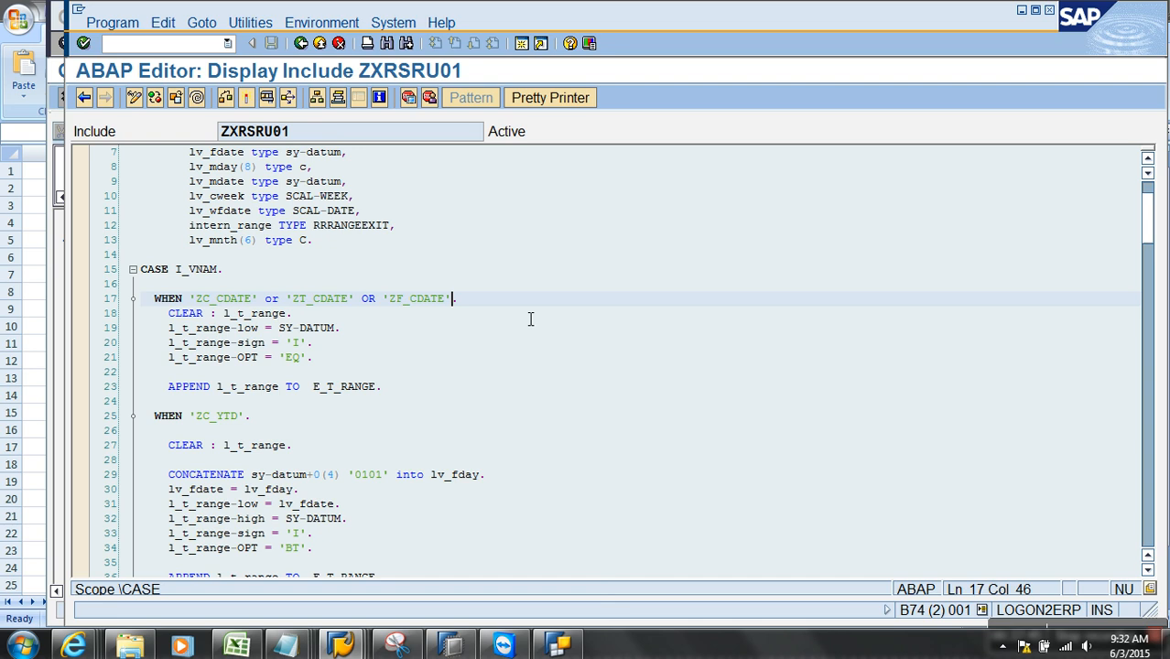
{"action": "left_click", "coordinate": [226, 302]}
{"action": "left_click", "coordinate": [314, 302]}
{"action": "left_click", "coordinate": [425, 302]}
{"action": "left_click_drag", "start_coordinate": [385, 390], "coordinate": [97, 331]}
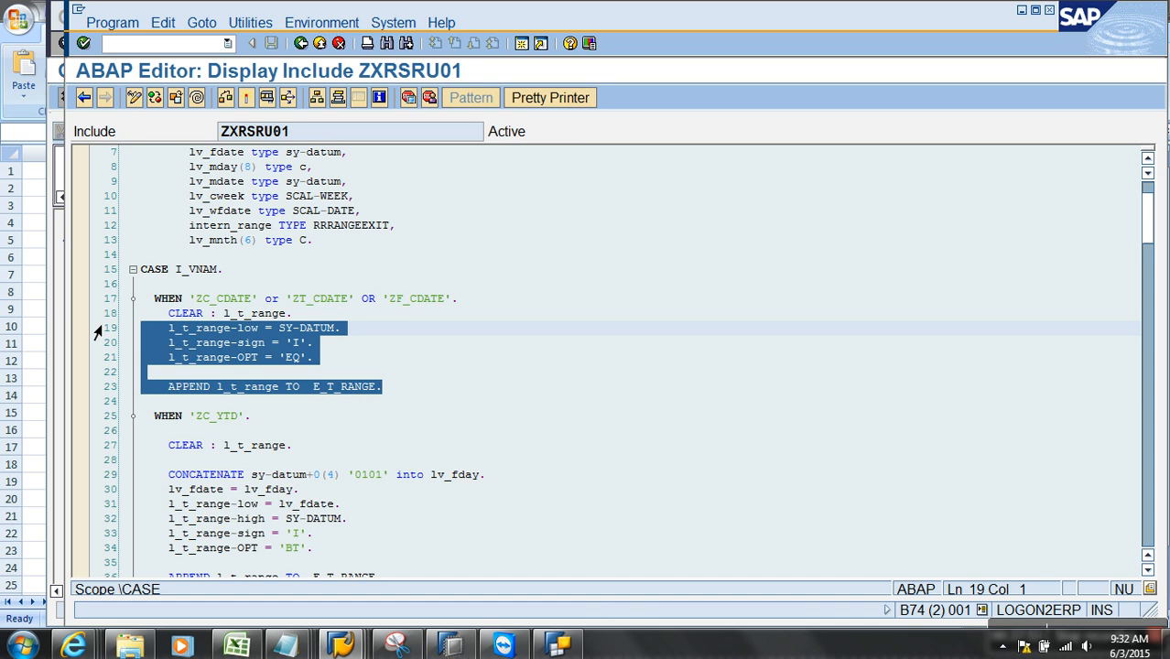
- Switch to BEx Query Designer and copy Calendar day from the Time dimension into the query's Rows
{"action": "left_click", "coordinate": [560, 646]}
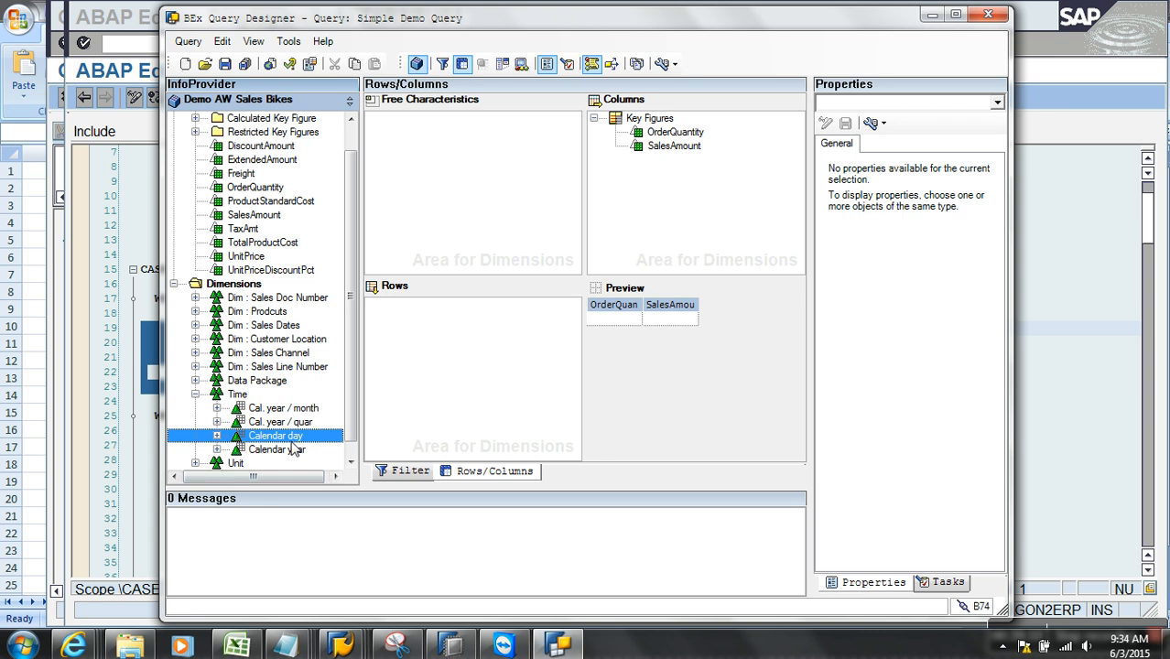
{"action": "right_click", "coordinate": [295, 443]}
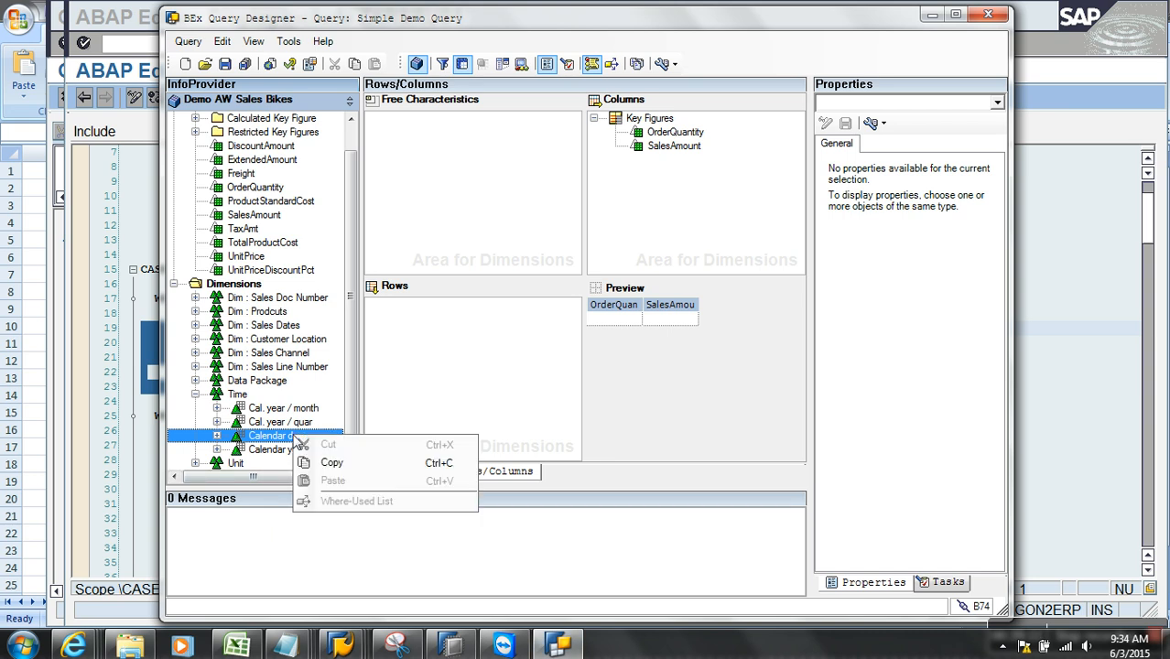
{"action": "left_click", "coordinate": [343, 463]}
{"action": "left_click", "coordinate": [446, 370]}
{"action": "right_click", "coordinate": [446, 370]}
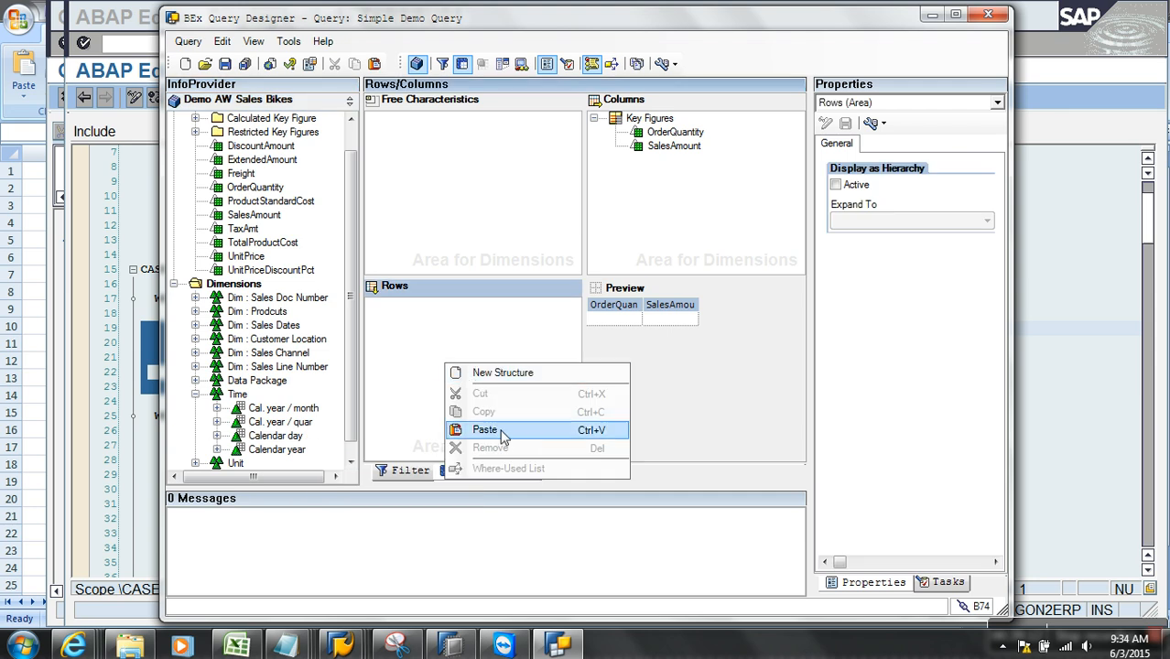
{"action": "left_click", "coordinate": [494, 426]}
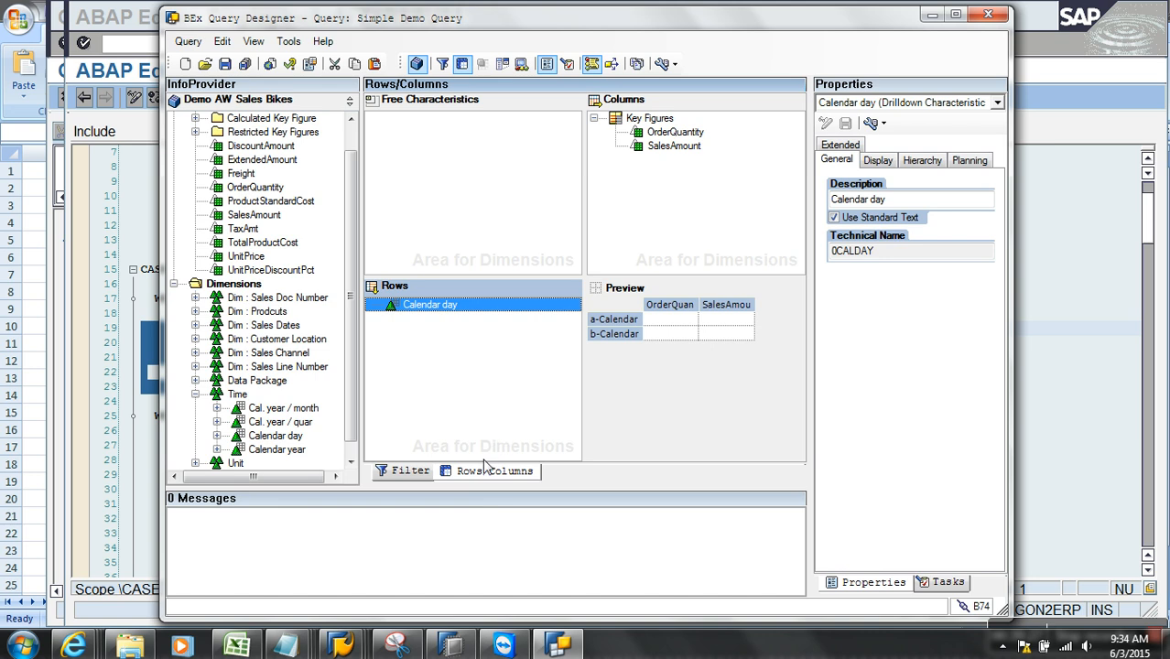
- Restrict Calendar day in the filter's default values by variables and create a new characteristic value variable for it
{"action": "left_click", "coordinate": [403, 471]}
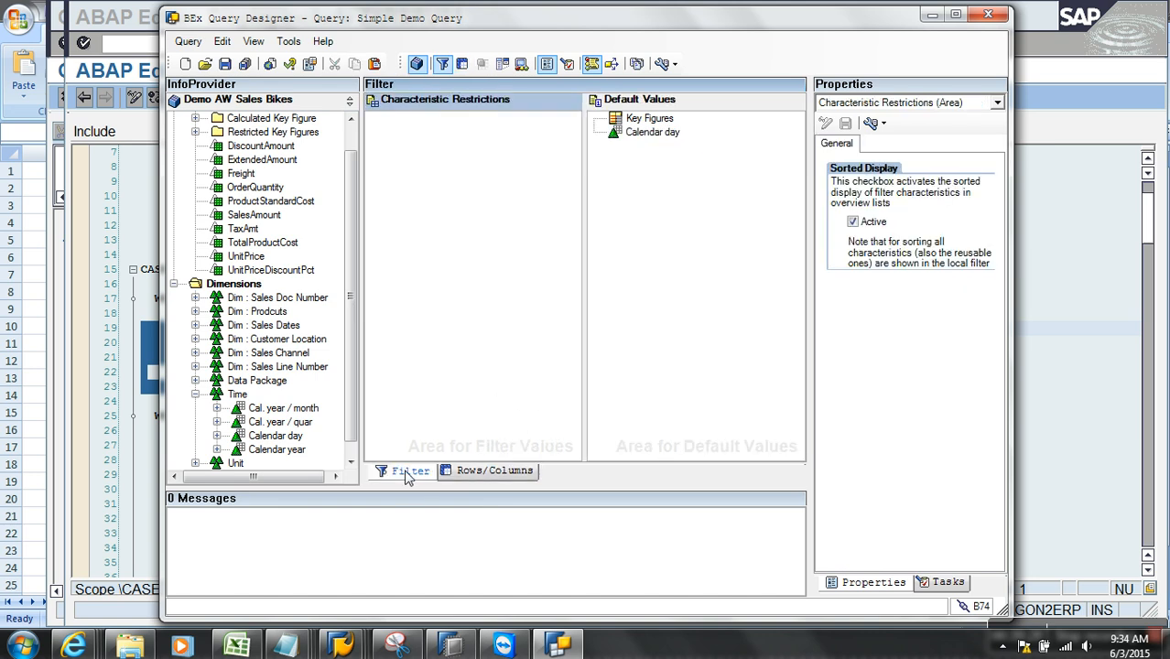
{"action": "right_click", "coordinate": [661, 134]}
{"action": "left_click", "coordinate": [703, 143]}
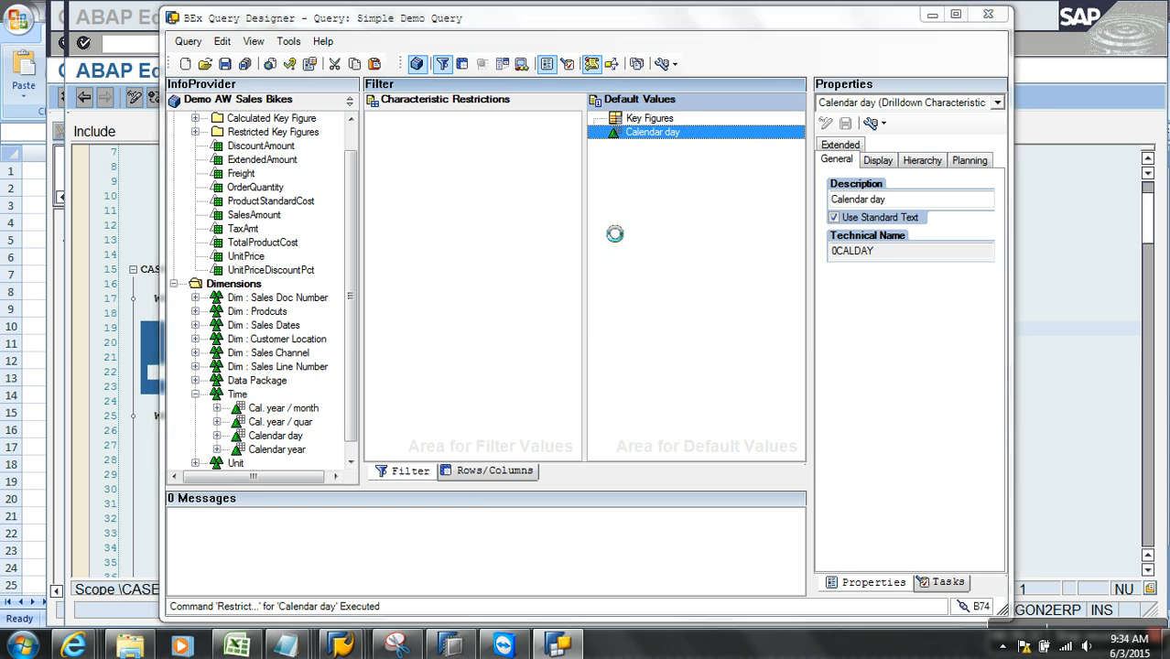
{"action": "left_click", "coordinate": [497, 184]}
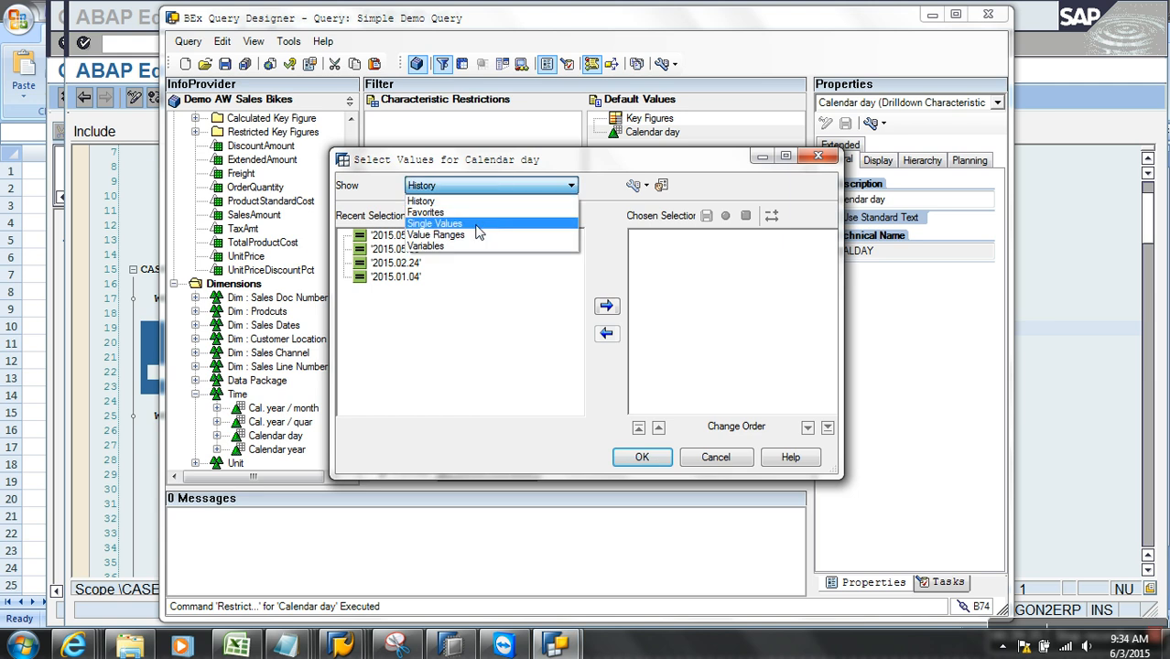
{"action": "left_click", "coordinate": [438, 235]}
{"action": "left_click", "coordinate": [482, 185]}
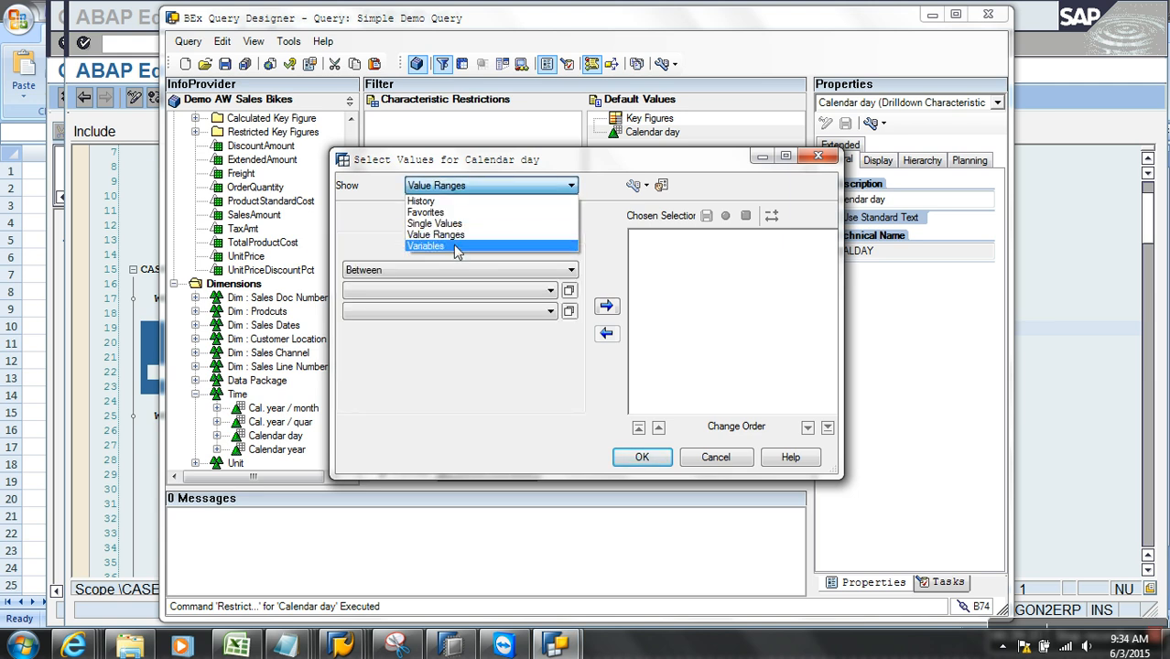
{"action": "left_click", "coordinate": [426, 246]}
{"action": "left_click", "coordinate": [532, 216]}
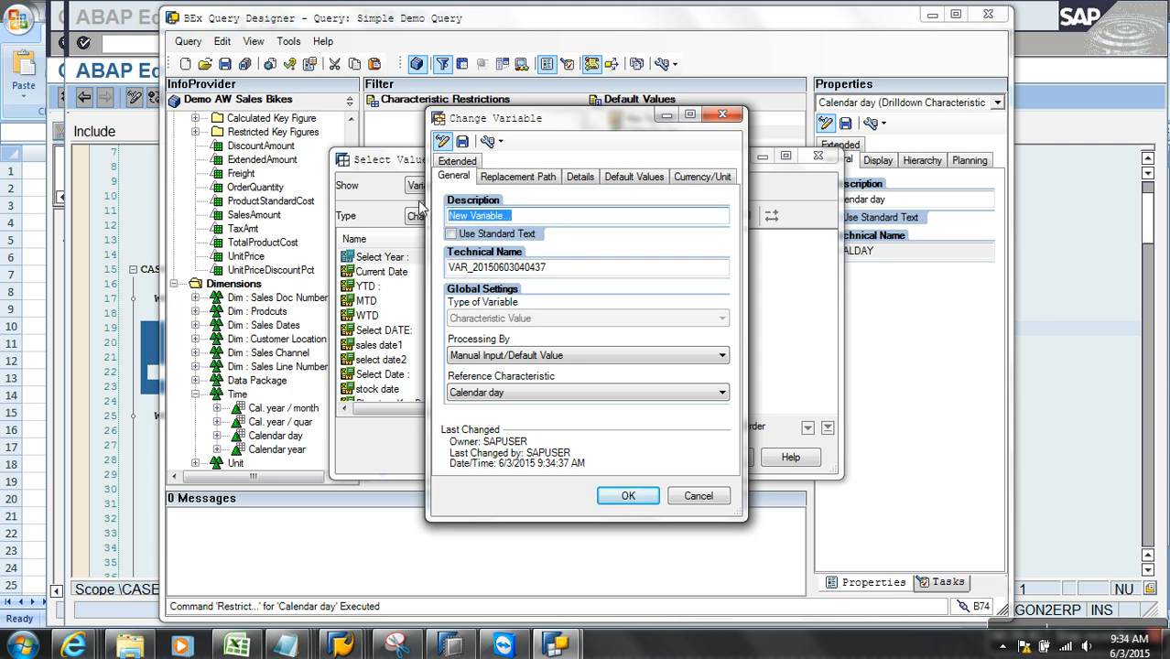
- Describe the new variable as YTD, give it the technical name ZCE_YTD, and set its processing to Customer Exit
{"action": "type", "text": "YTD"}
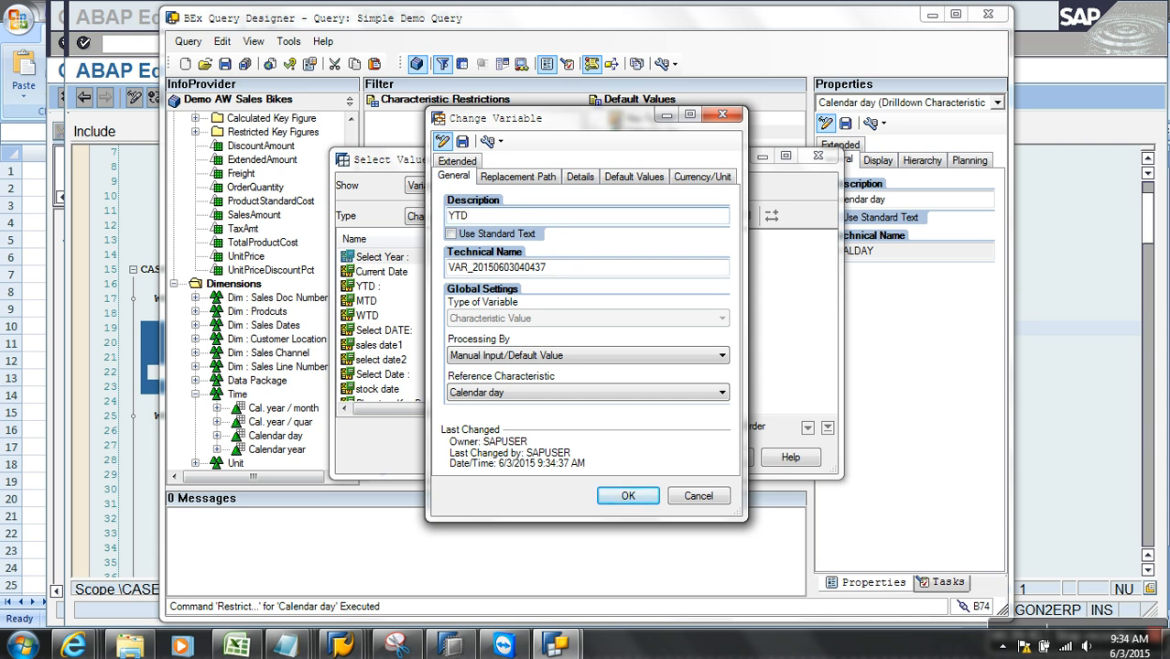
{"action": "key", "text": "Tab"}
{"action": "type", "text": "ZCE_YTD"}
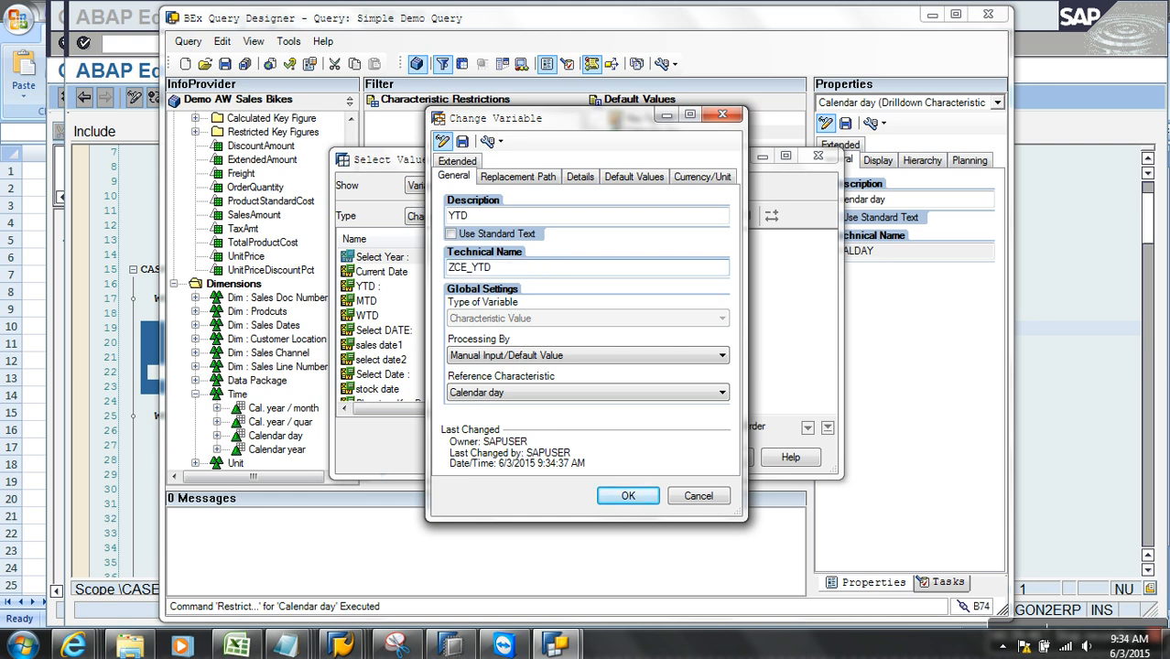
{"action": "left_click", "coordinate": [572, 355]}
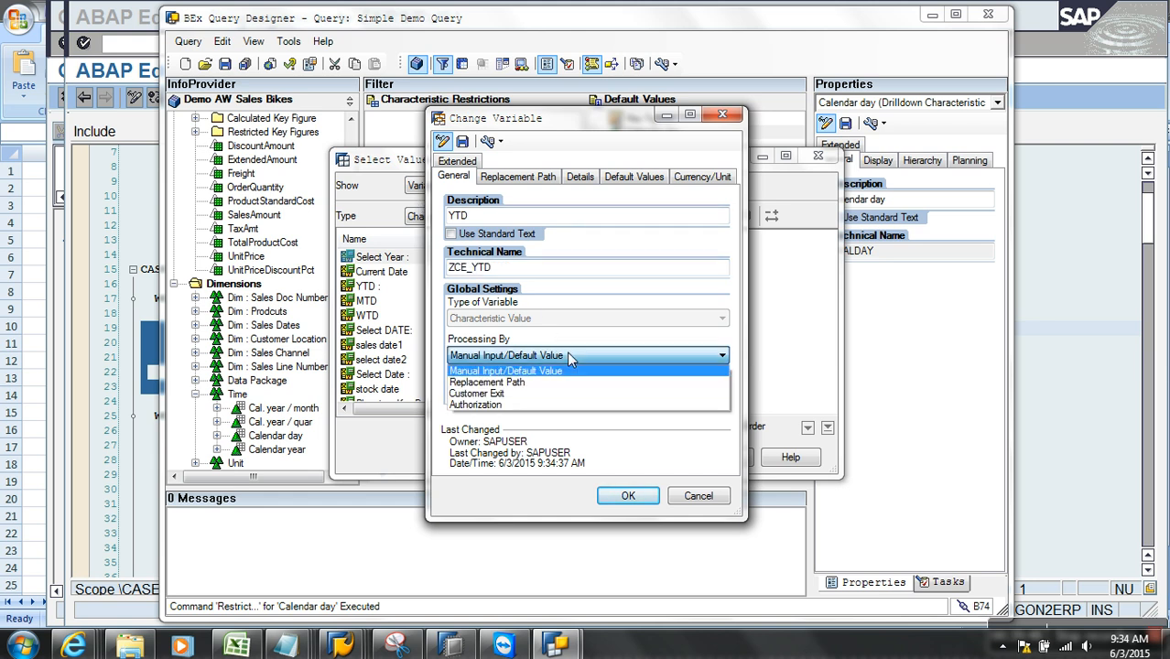
{"action": "left_click", "coordinate": [504, 394]}
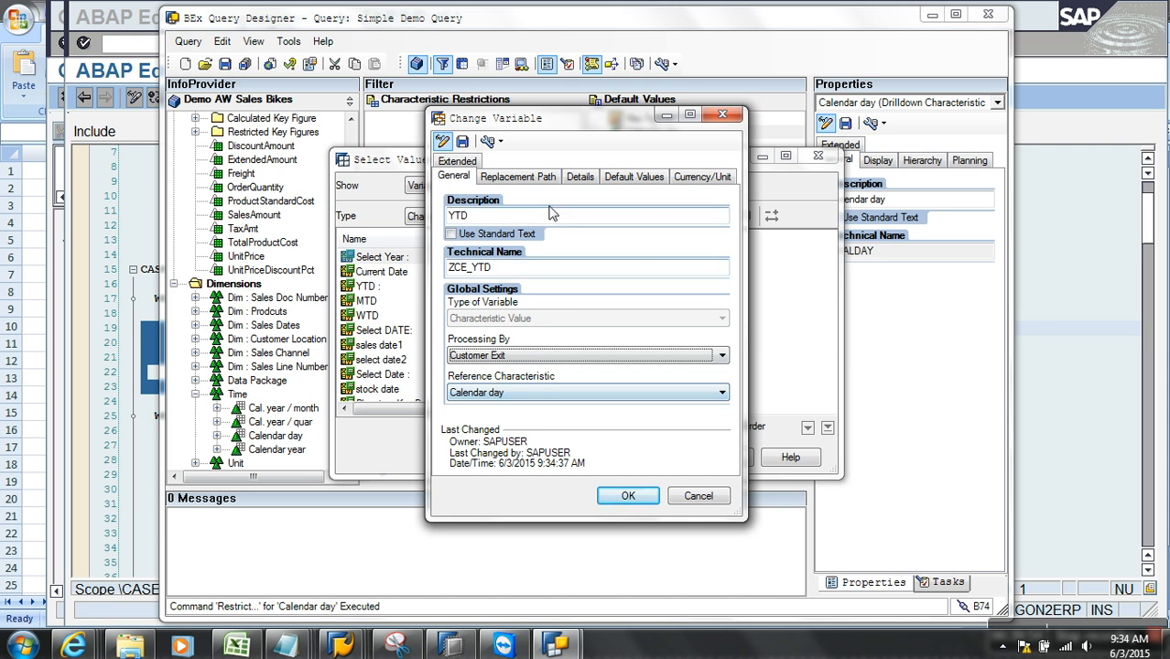
- Make the YTD variable represent an interval, save it as ZCE_YTD, and close the variable definition
{"action": "left_click", "coordinate": [575, 176]}
{"action": "left_click", "coordinate": [510, 230]}
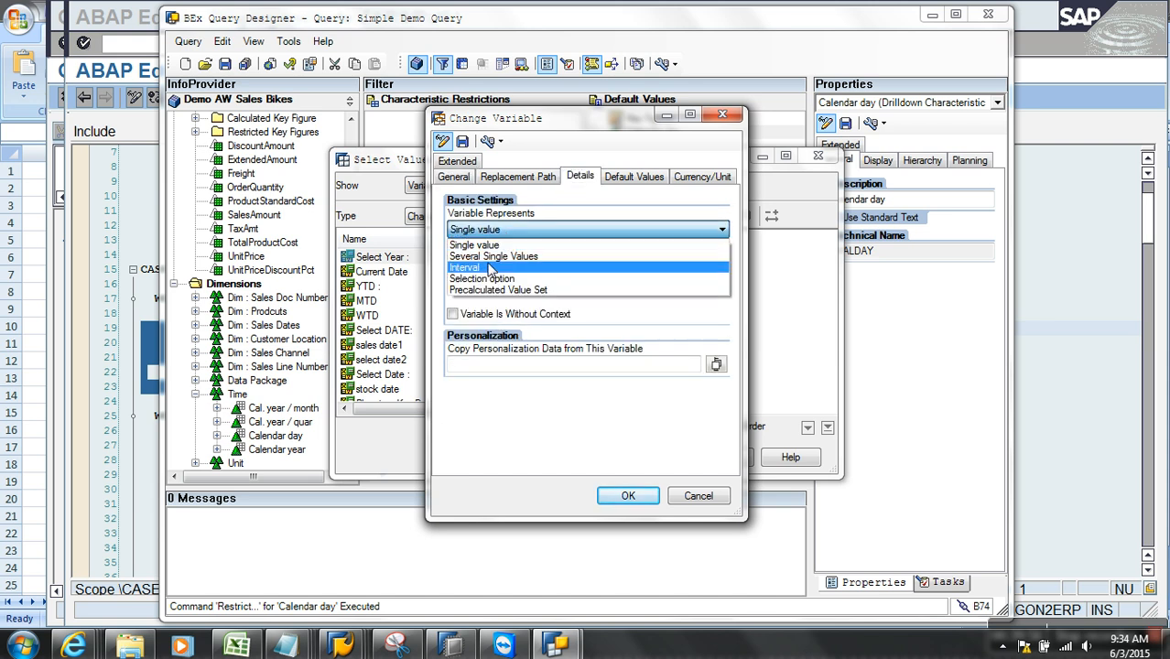
{"action": "left_click", "coordinate": [488, 267]}
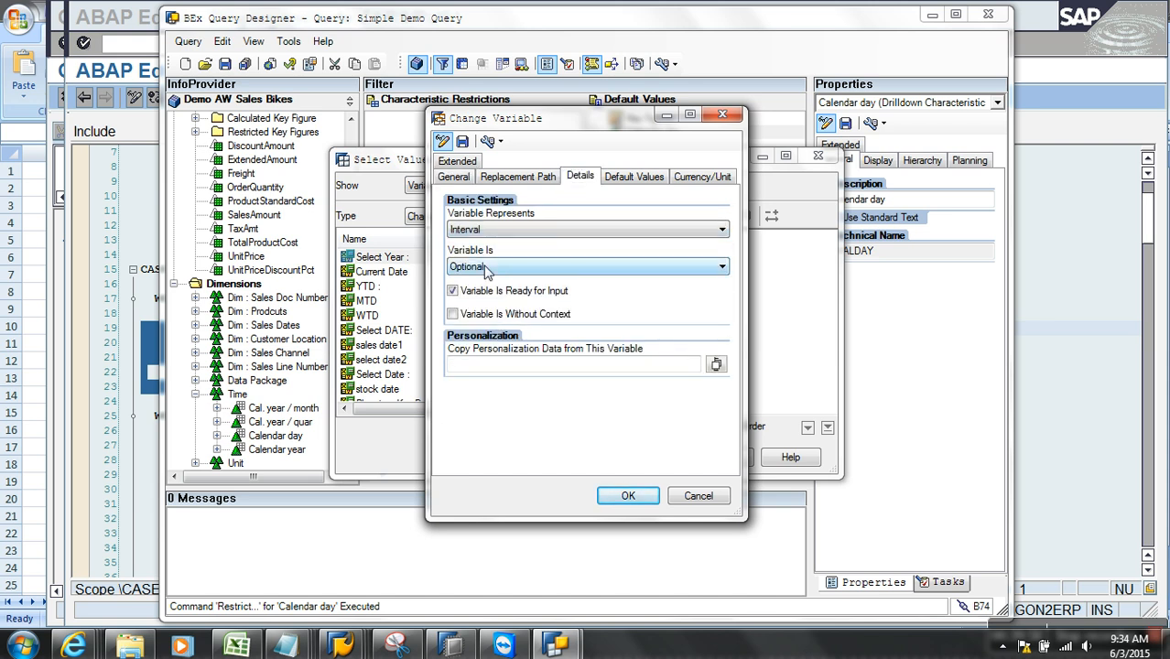
{"action": "left_click", "coordinate": [462, 141]}
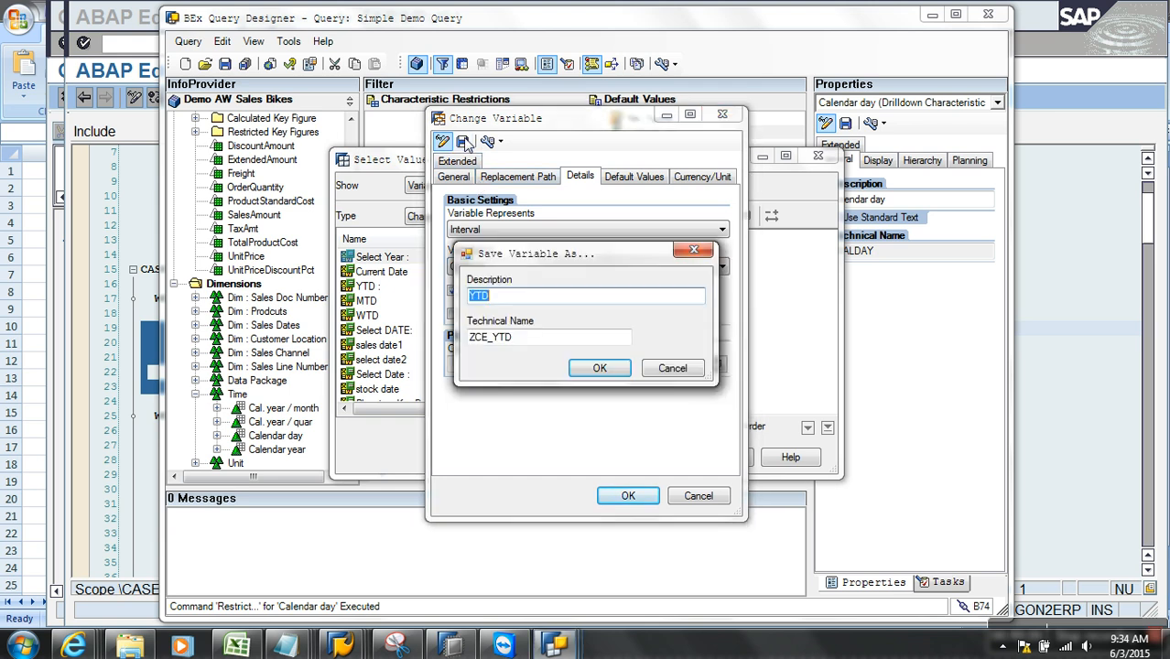
{"action": "left_click", "coordinate": [601, 369]}
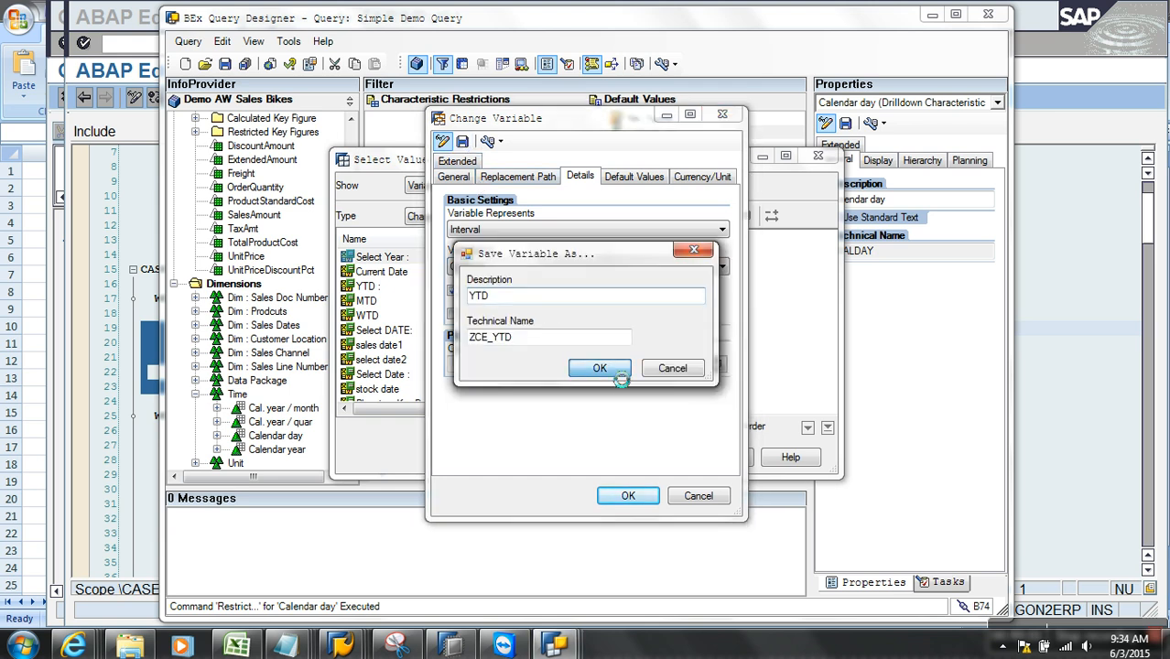
{"action": "left_click", "coordinate": [641, 503]}
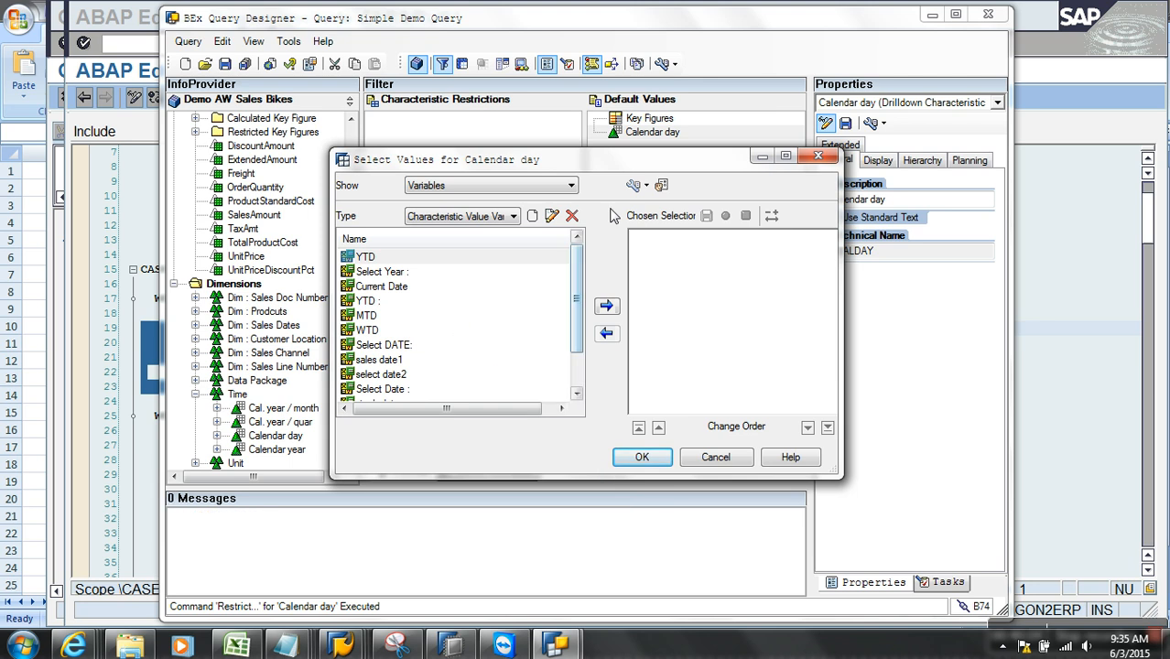
- Show technical names in the Calendar day value selection, choose variable ZCE_YTD as the restriction, and accept it
{"action": "left_click", "coordinate": [632, 186]}
{"action": "left_click", "coordinate": [466, 259]}
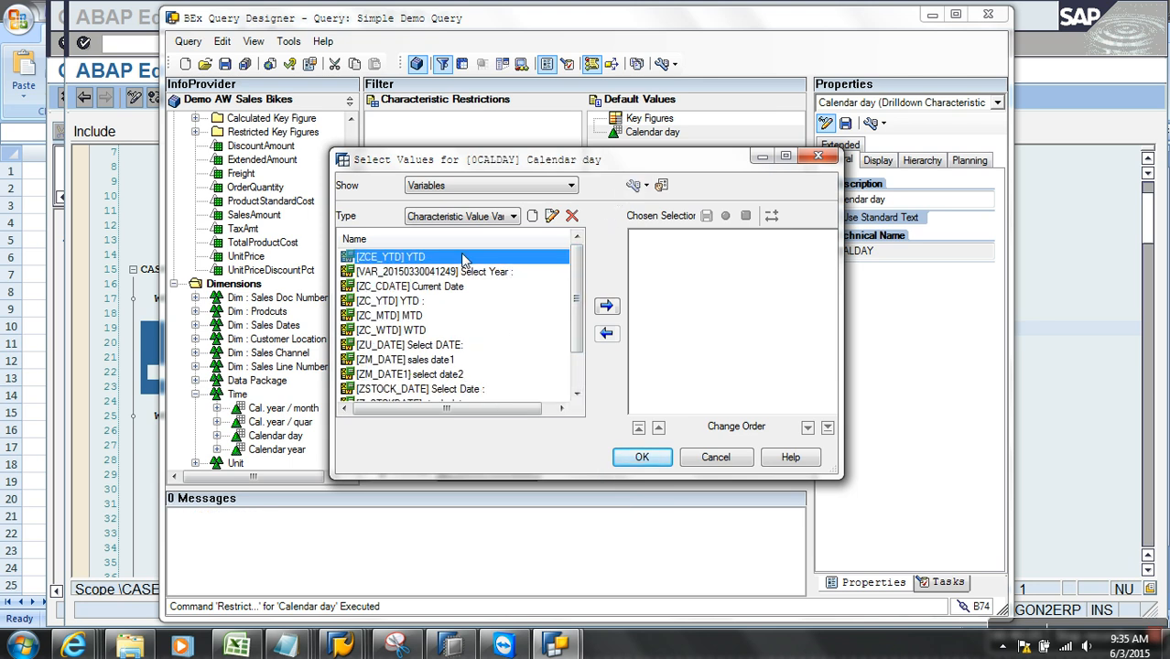
{"action": "left_click", "coordinate": [607, 306]}
{"action": "left_click", "coordinate": [649, 459]}
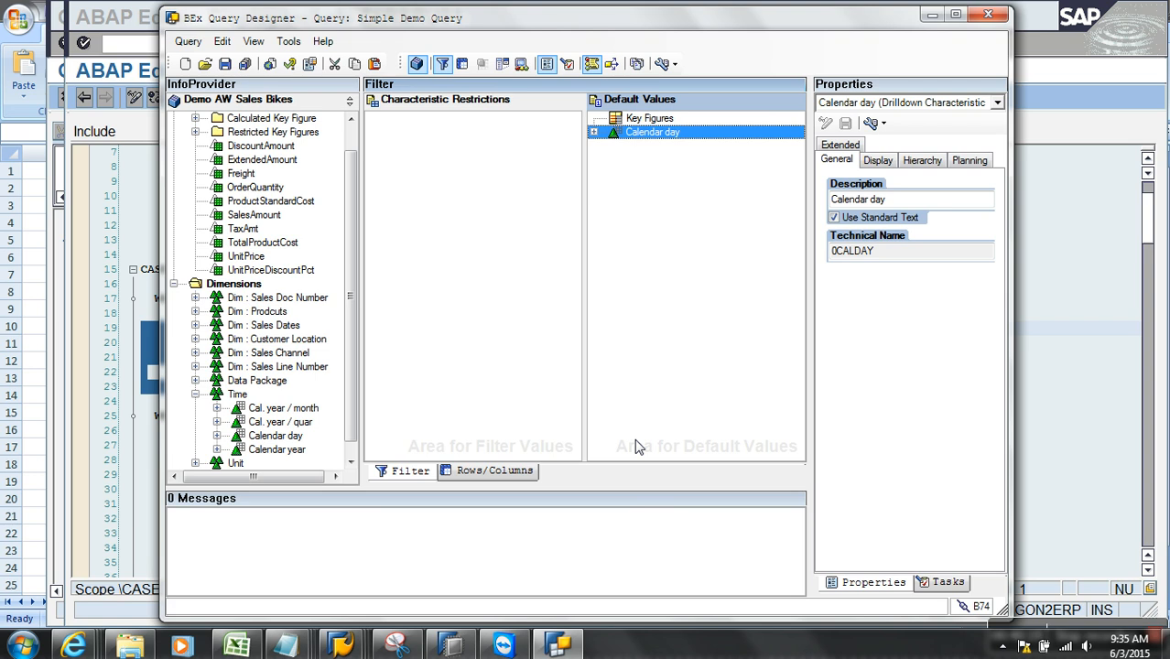
- Switch to the SAP GUI debugger session for EXIT_SAPLRRS0_001 and stop its transaction
{"action": "left_click", "coordinate": [344, 645]}
{"action": "left_click", "coordinate": [453, 568]}
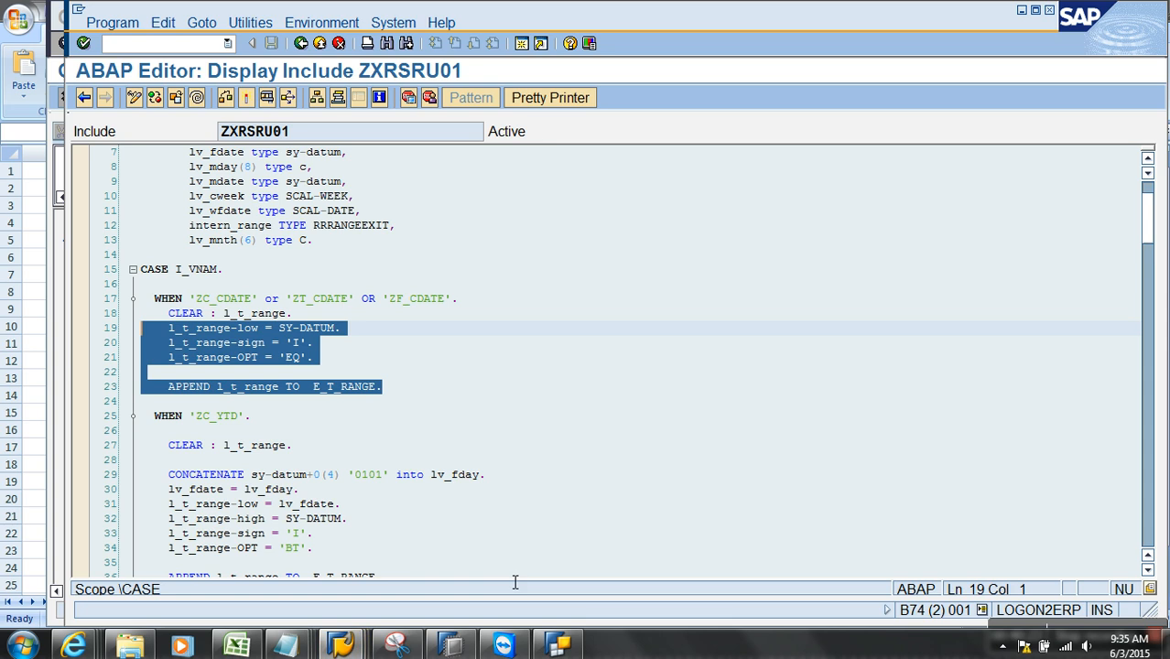
{"action": "mouse_move", "coordinate": [388, 648]}
{"action": "left_click", "coordinate": [617, 613]}
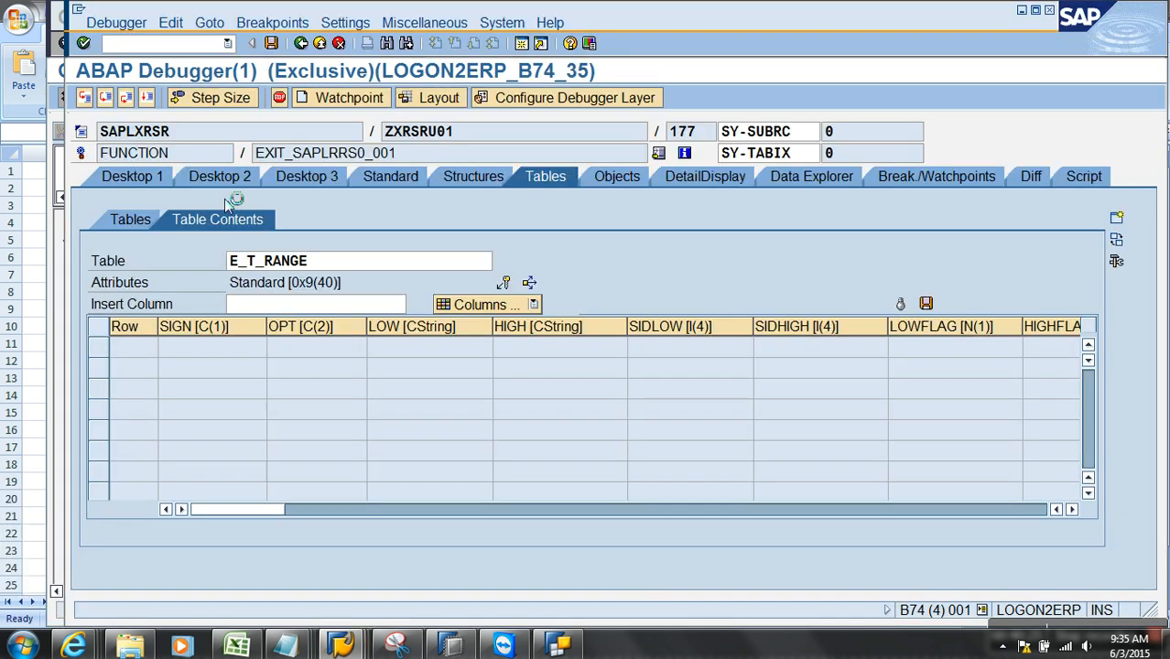
{"action": "left_click", "coordinate": [78, 9]}
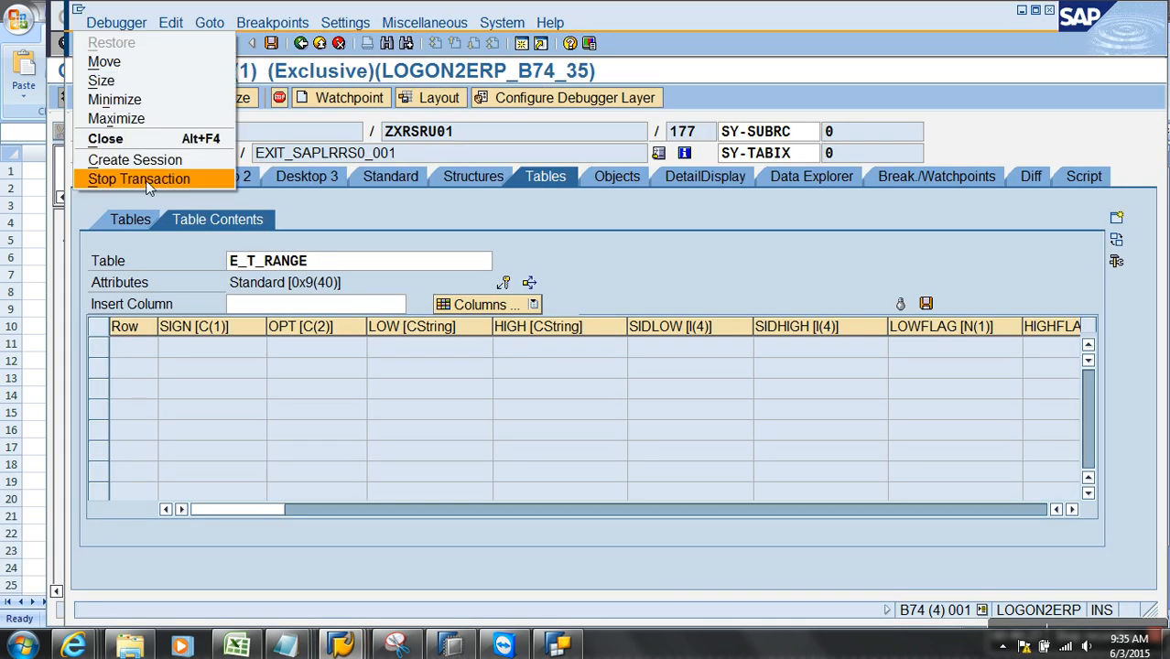
{"action": "left_click", "coordinate": [138, 179]}
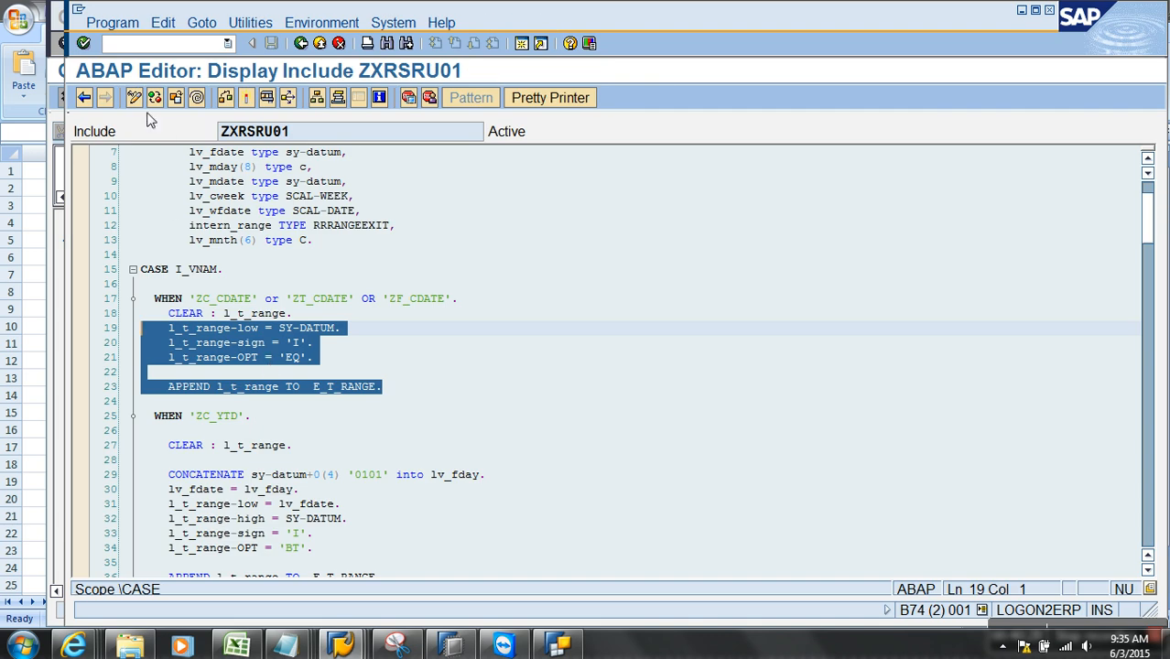
- Put include ZXRSRU01 into change mode and delete the breakpoint in the ZCE_QRTR branch
{"action": "left_click", "coordinate": [134, 98]}
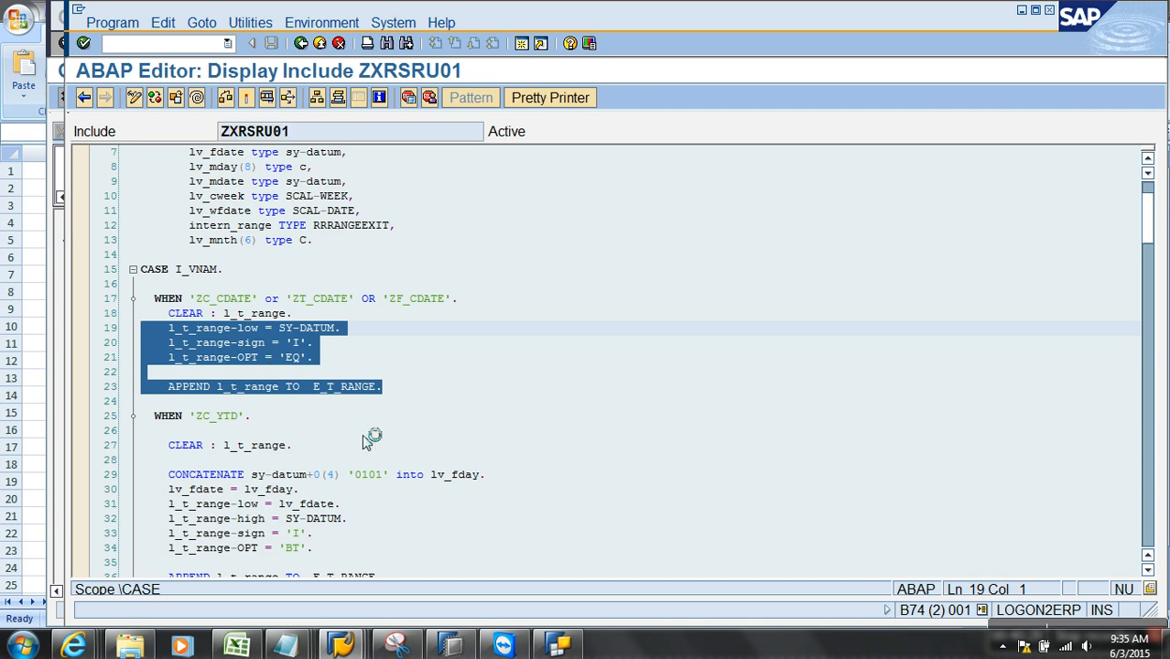
{"action": "scroll", "coordinate": [373, 439], "scroll_direction": "down", "scroll_amount": 20}
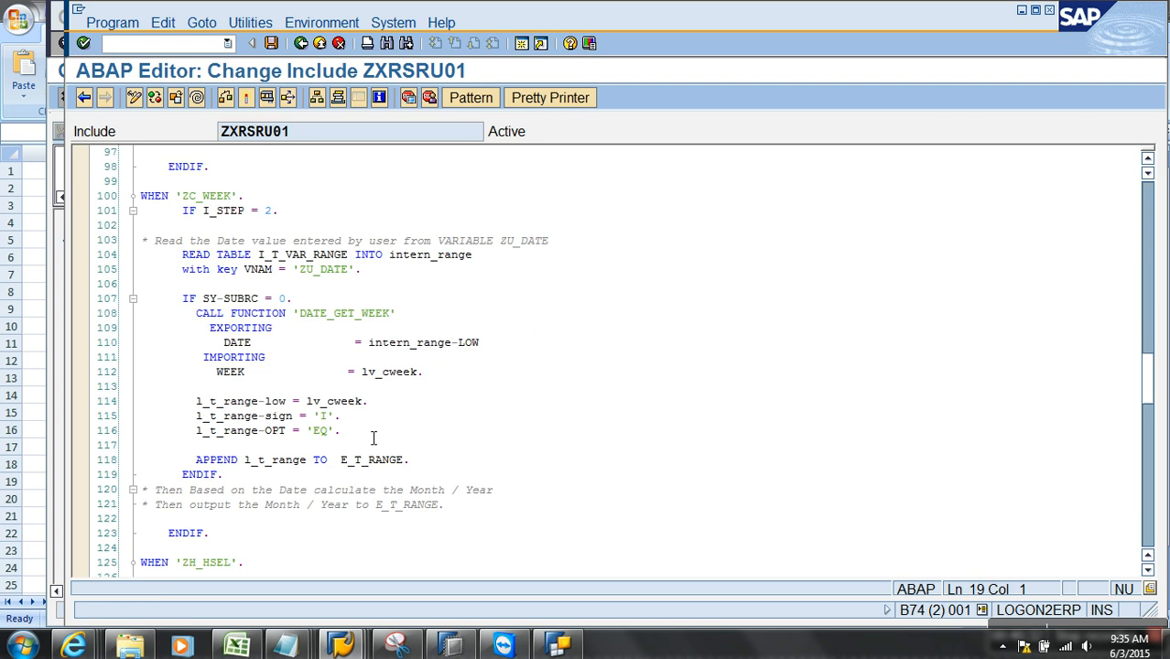
{"action": "scroll", "coordinate": [373, 439], "scroll_direction": "down", "scroll_amount": 14}
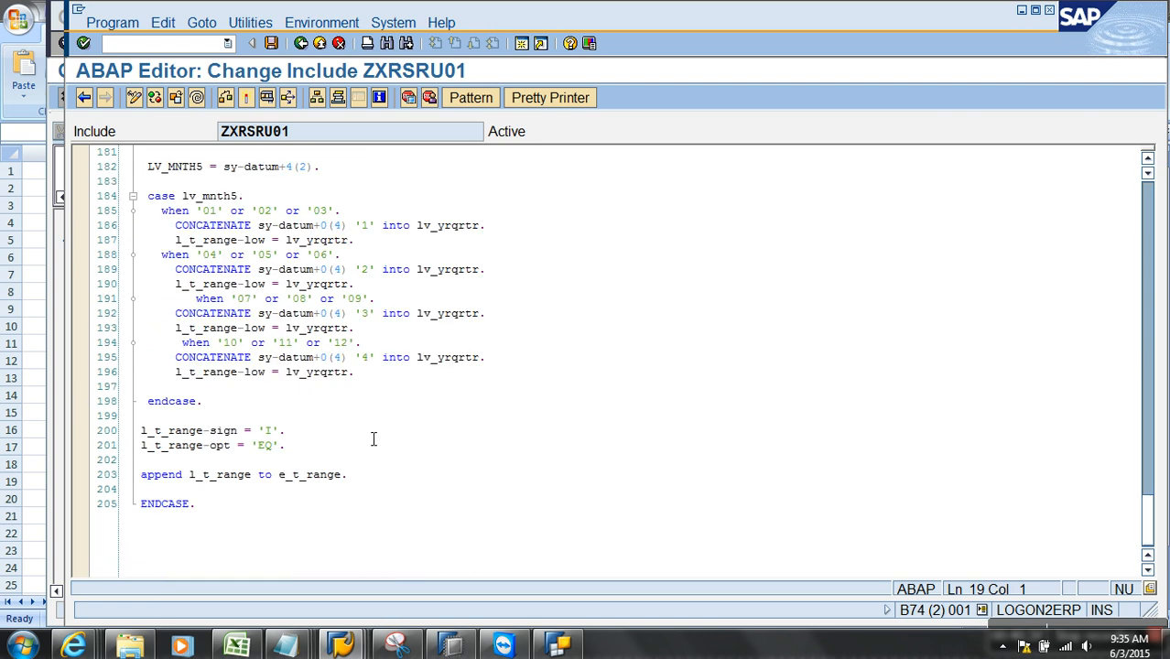
{"action": "scroll", "coordinate": [373, 439], "scroll_direction": "up", "scroll_amount": 3}
{"action": "left_click", "coordinate": [218, 226]}
{"action": "left_click", "coordinate": [409, 98]}
- Add a WHEN 'ZCE_YTD'. branch after the quarter branch's append statement, before the closing ENDCASE
{"action": "scroll", "coordinate": [321, 410], "scroll_direction": "down", "scroll_amount": 6}
{"action": "left_click", "coordinate": [377, 348]}
{"action": "key", "text": "Return"}
{"action": "key", "text": "Return"}
{"action": "key", "text": "Return"}
{"action": "type", "text": "ZCE_YTD"}
{"action": "key", "text": "Home"}
{"action": "type", "text": "WHEN '"}
{"action": "key", "text": "End"}
{"action": "type", "text": "'."}
{"action": "key", "text": "Return"}
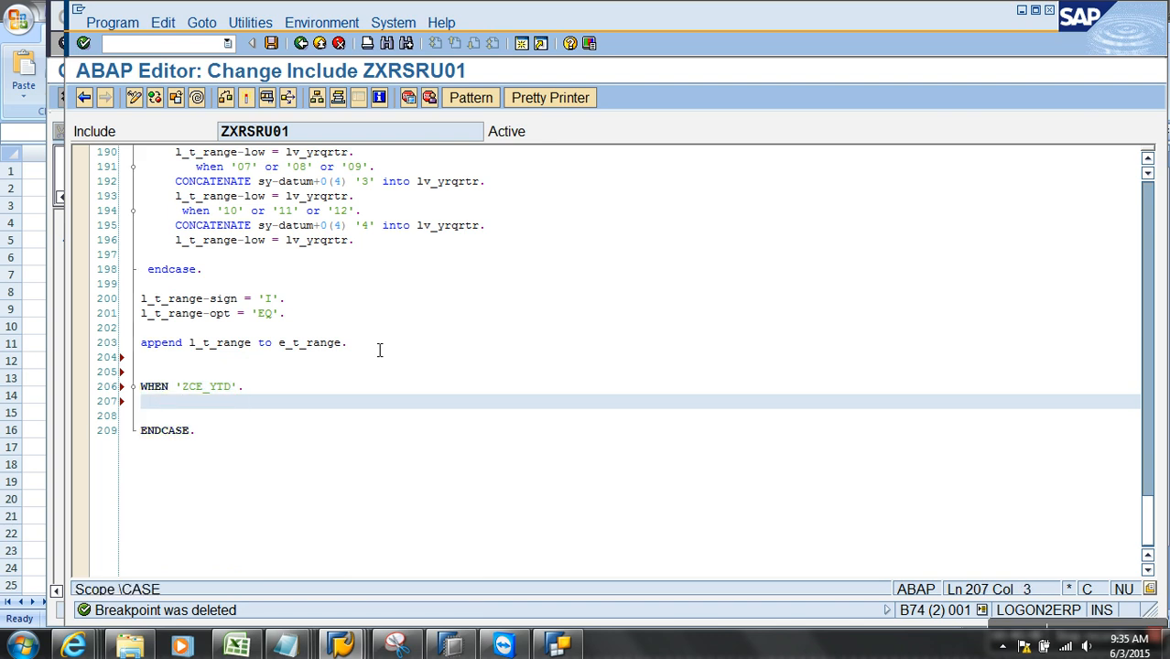
- Copy the ZCE_YEAR branch's code from CLEAR : l_t_range through the APPEND statement into the WHEN 'ZCE_YTD' branch
{"action": "scroll", "coordinate": [360, 326], "scroll_direction": "up", "scroll_amount": 8}
{"action": "scroll", "coordinate": [360, 327], "scroll_direction": "up", "scroll_amount": 4}
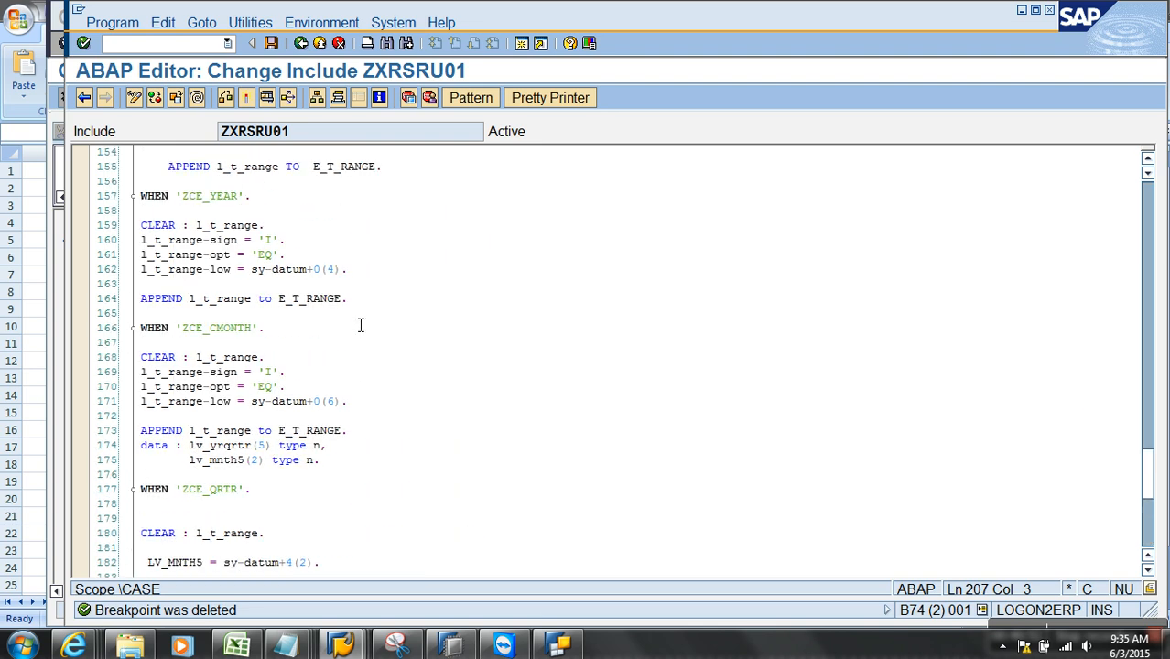
{"action": "left_click_drag", "start_coordinate": [389, 275], "coordinate": [190, 255]}
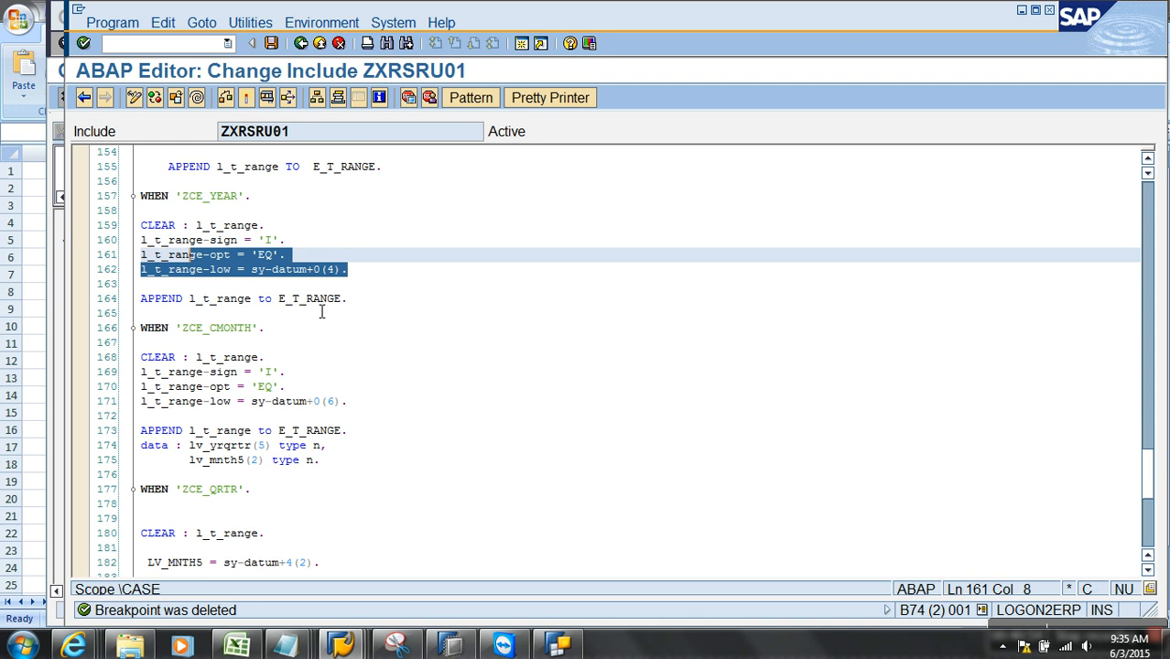
{"action": "left_click_drag", "start_coordinate": [371, 298], "coordinate": [135, 234]}
{"action": "key", "text": "ctrl+c"}
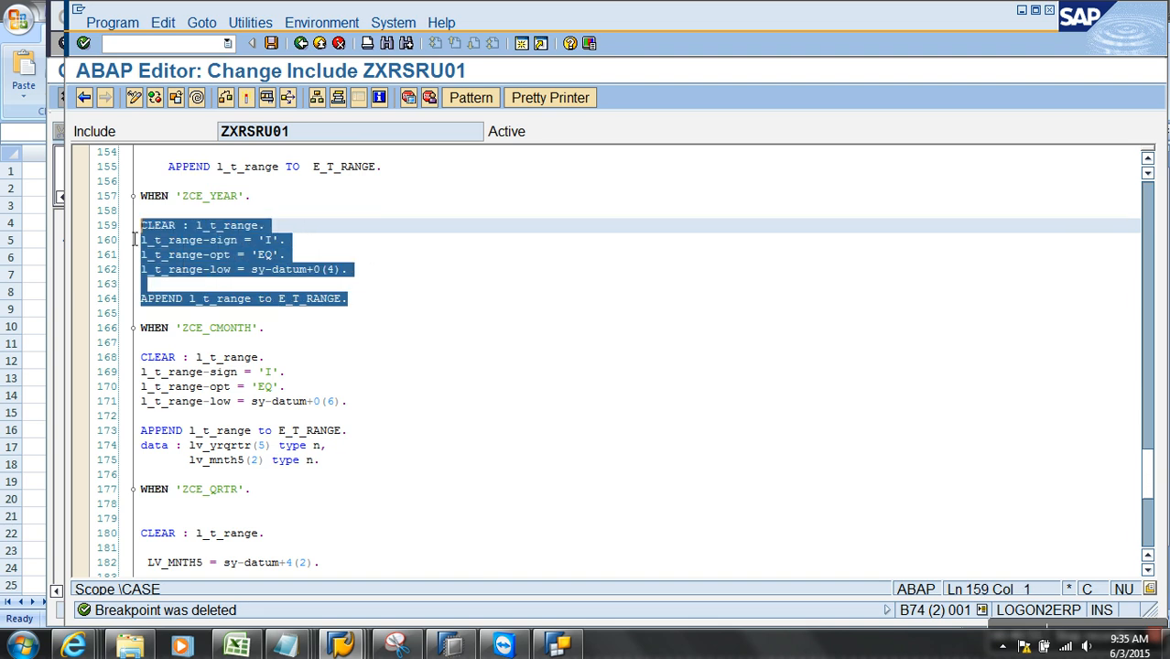
{"action": "scroll", "coordinate": [332, 420], "scroll_direction": "down", "scroll_amount": 12}
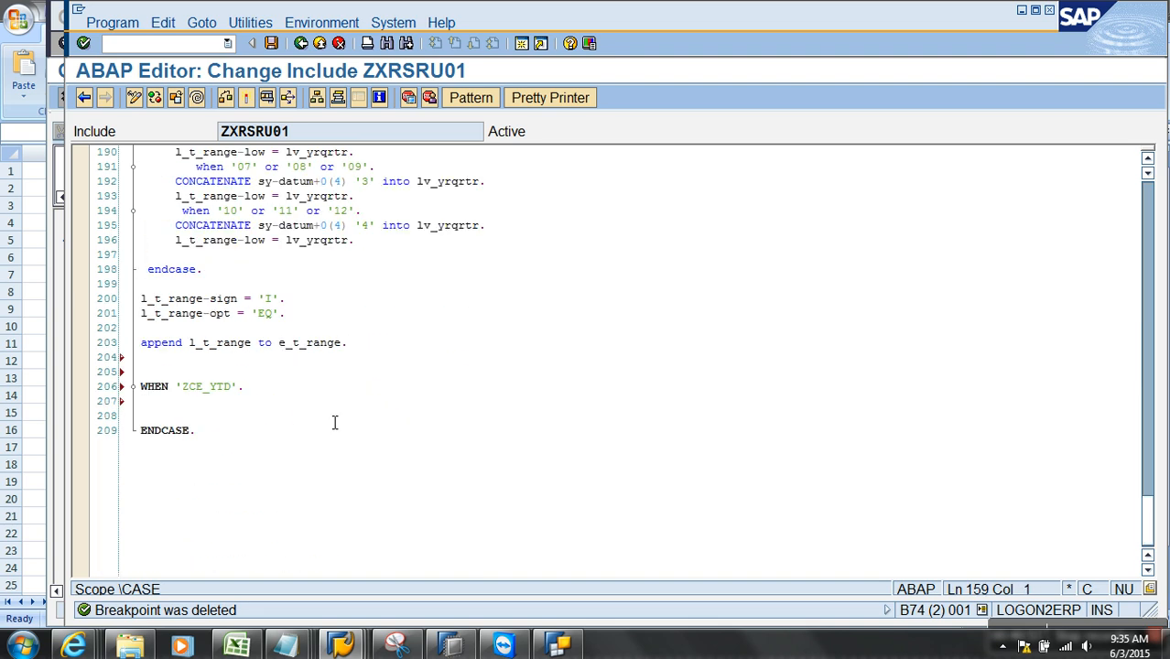
{"action": "left_click", "coordinate": [240, 410]}
{"action": "key", "text": "ctrl+v"}
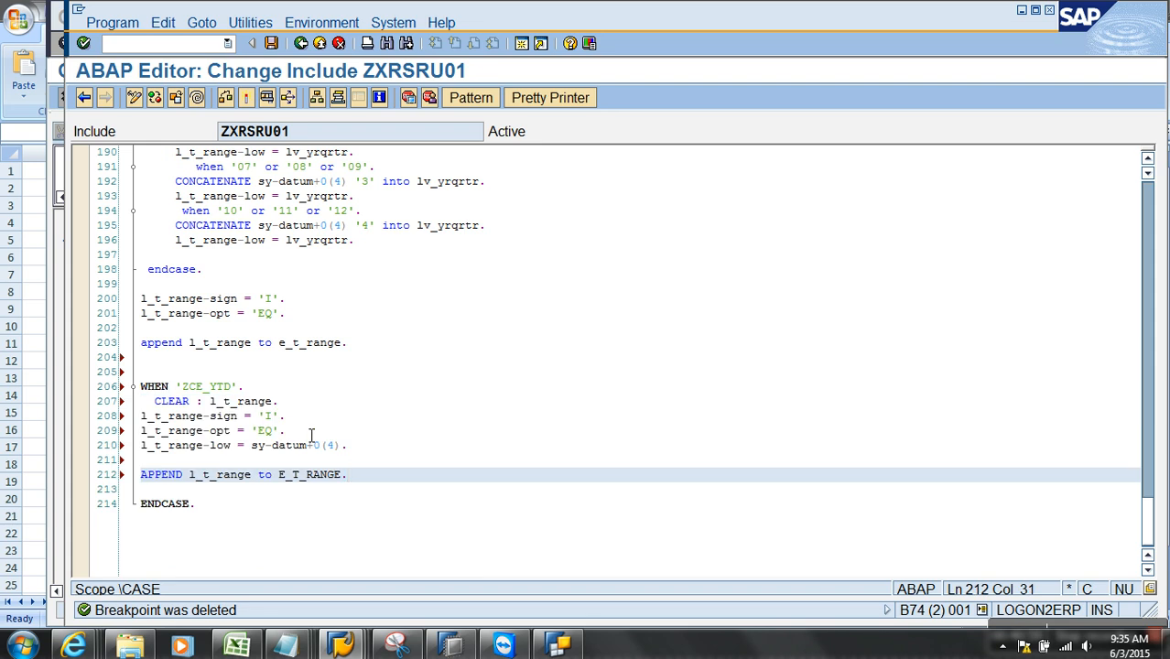
- Add a blank line below WHEN 'ZCE_YTD'. and set that branch's l_t_range-opt value to 'BT'
{"action": "scroll", "coordinate": [308, 431], "scroll_direction": "down", "scroll_amount": 1}
{"action": "left_click", "coordinate": [290, 344]}
{"action": "key", "text": "Return"}
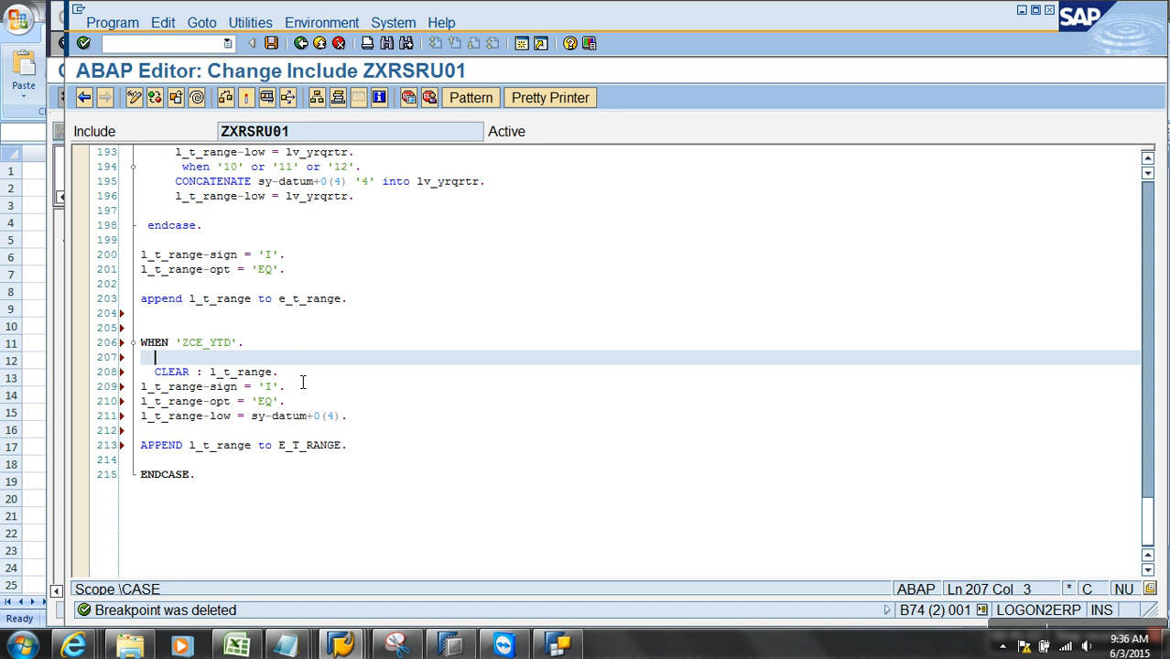
{"action": "left_click", "coordinate": [268, 402]}
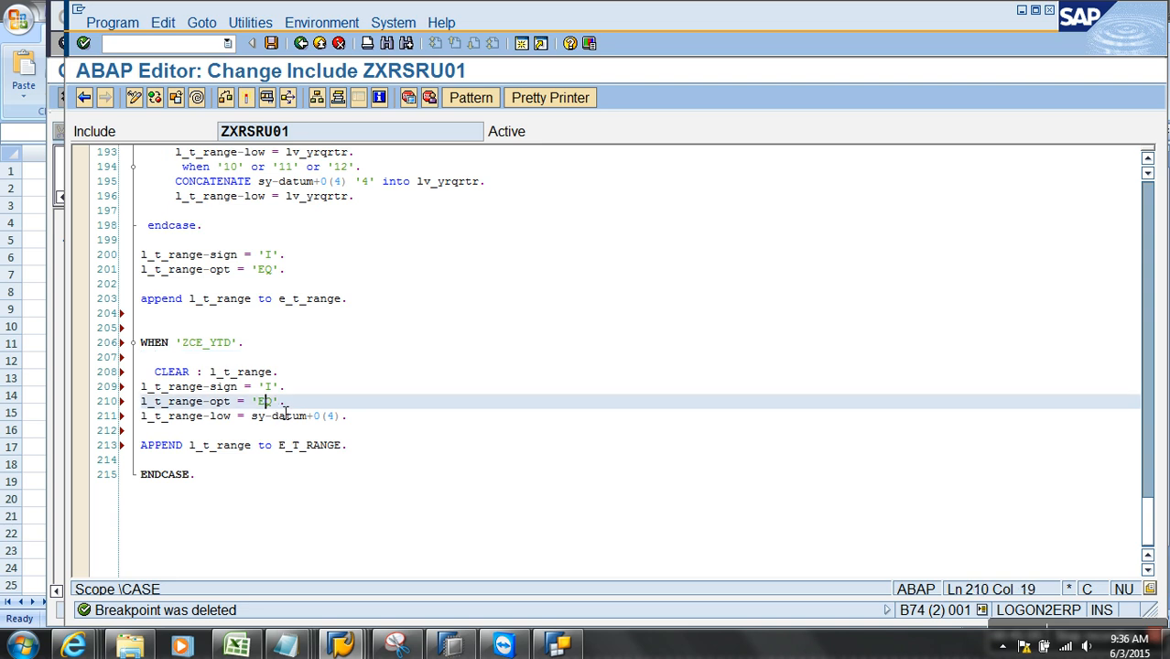
{"action": "key", "text": "Right"}
{"action": "key", "text": "BackSpace"}
{"action": "key", "text": "BackSpace"}
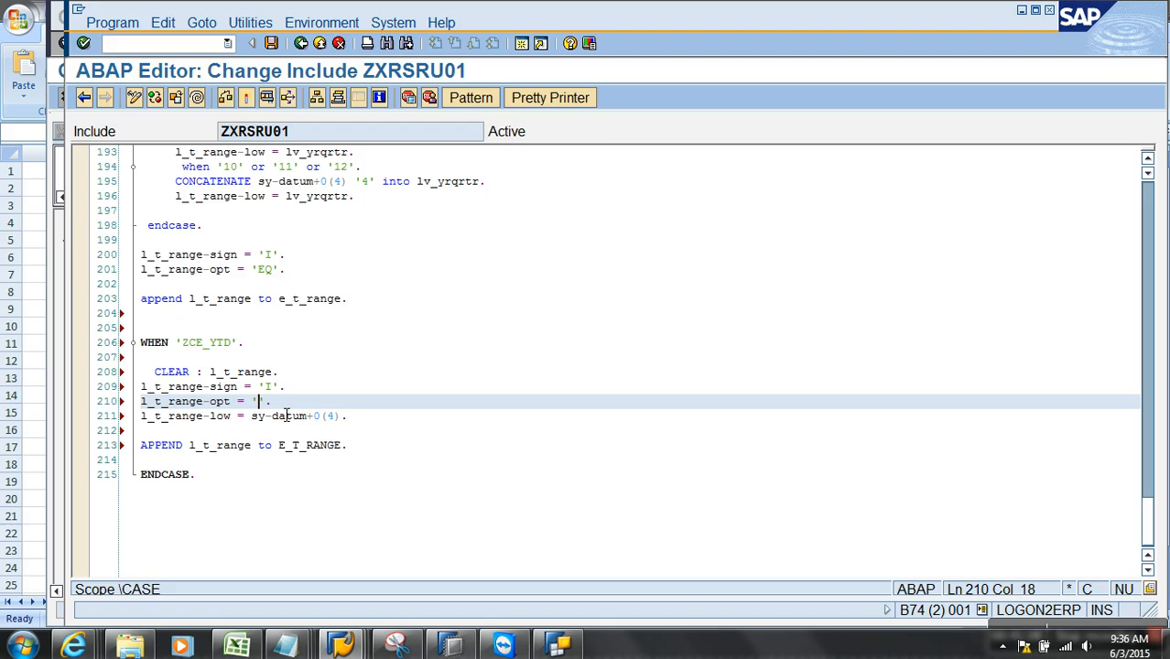
{"action": "type", "text": "BT"}
- Insert an empty line after the l_t_range-opt statement in the ZCE_YTD branch
{"action": "key", "text": "Down"}
{"action": "key", "text": "Right"}
{"action": "key", "text": "Right"}
{"action": "key", "text": "Right"}
{"action": "key", "text": "Right"}
{"action": "key", "text": "Right"}
{"action": "key", "text": "Right"}
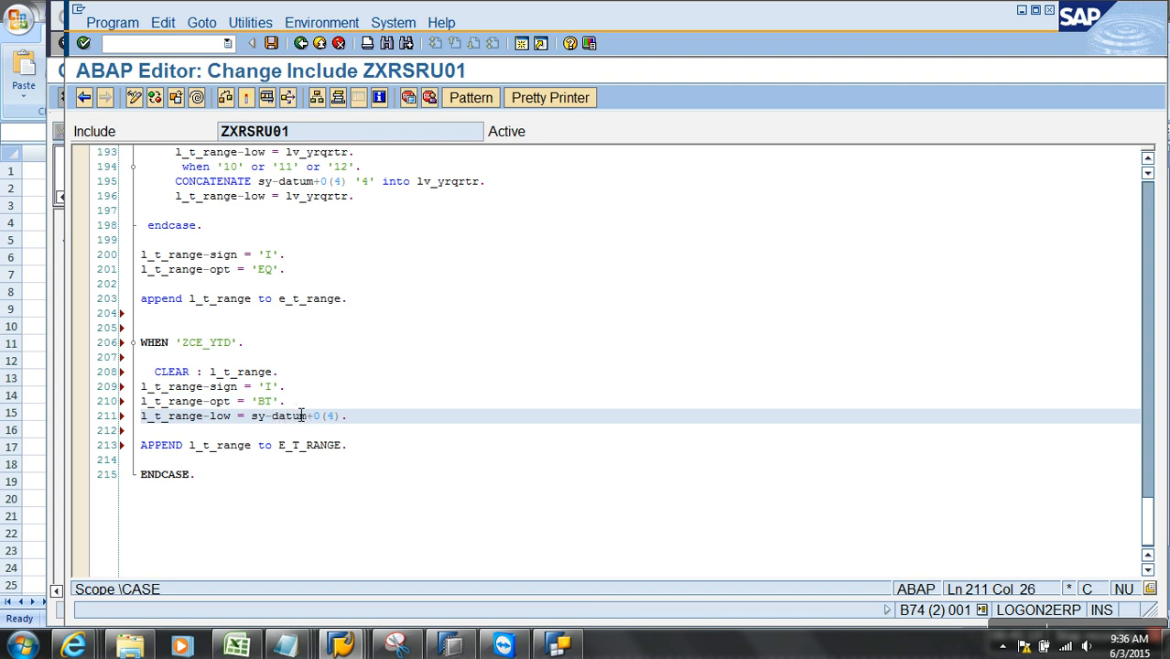
{"action": "left_click", "coordinate": [318, 401]}
{"action": "key", "text": "Return"}
{"action": "type", "text": "lV_FDATY"}
{"action": "key", "text": "BackSpace"}
{"action": "key", "text": "BackSpace"}
{"action": "key", "text": "BackSpace"}
{"action": "type", "text": "AY ="}
{"action": "key", "text": "BackSpace"}
{"action": "key", "text": "BackSpace"}
{"action": "key", "text": "BackSpace"}
{"action": "key", "text": "BackSpace"}
{"action": "key", "text": "BackSpace"}
{"action": "key", "text": "BackSpace"}
{"action": "key", "text": "BackSpace"}
{"action": "key", "text": "BackSpace"}
{"action": "key", "text": "BackSpace"}
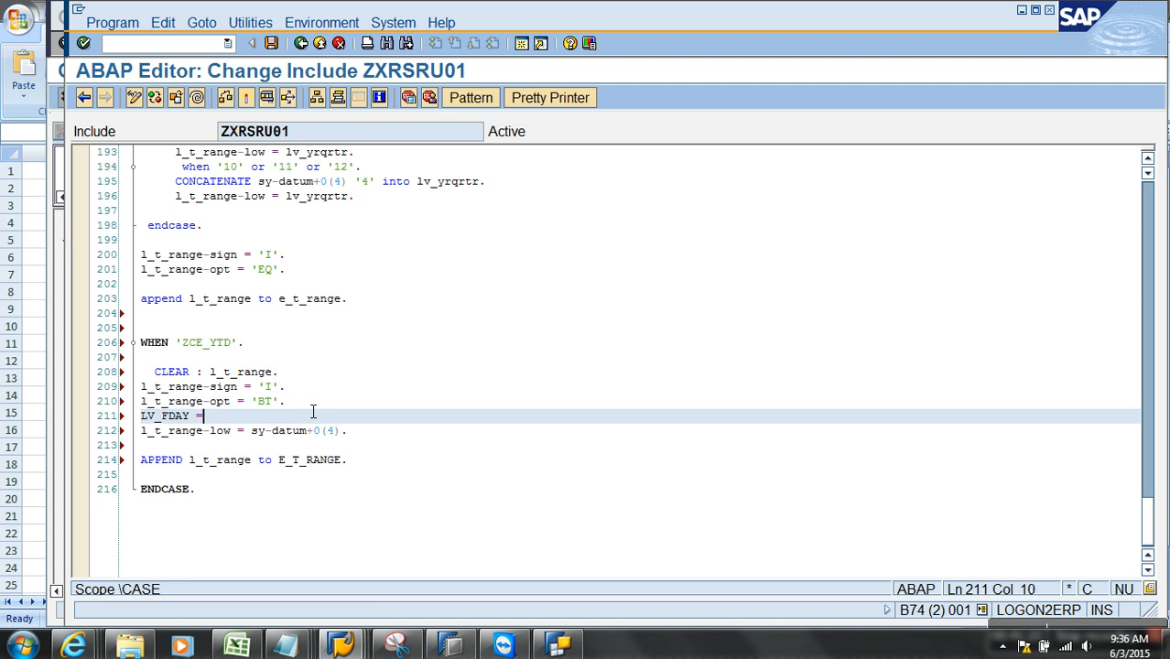
- Write CONCATENATE SY-DATUM+0(4) '0101' INTO LV_FDAY. on the empty line in the ZCE_YTD branch
{"action": "type", "text": "C"}
{"action": "key", "text": "BackSpace"}
{"action": "key", "text": "Tab"}
{"action": "type", "text": "SY-DATUM+0"}
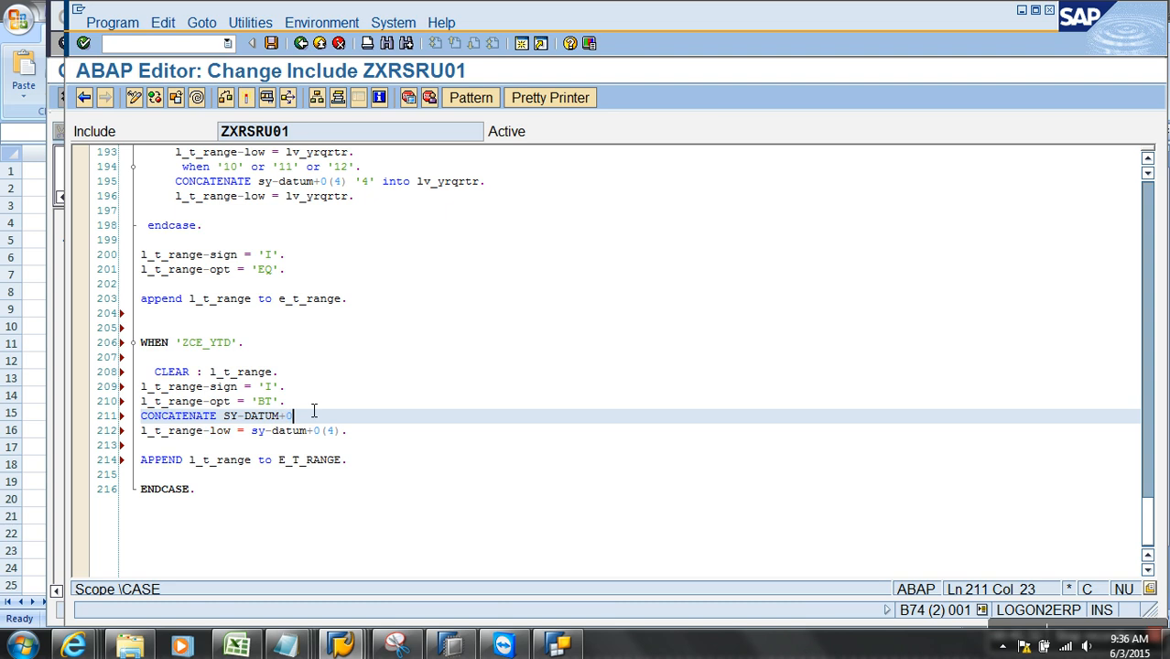
{"action": "type", "text": "(4) '0101' IN"}
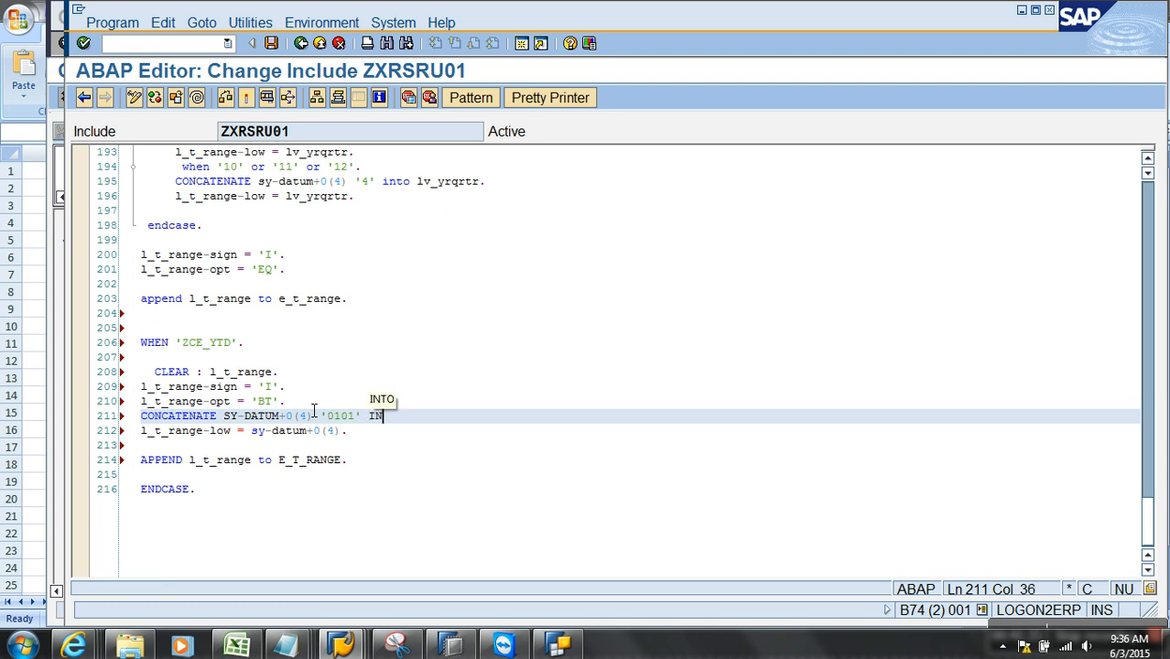
{"action": "type", "text": "TO LV"}
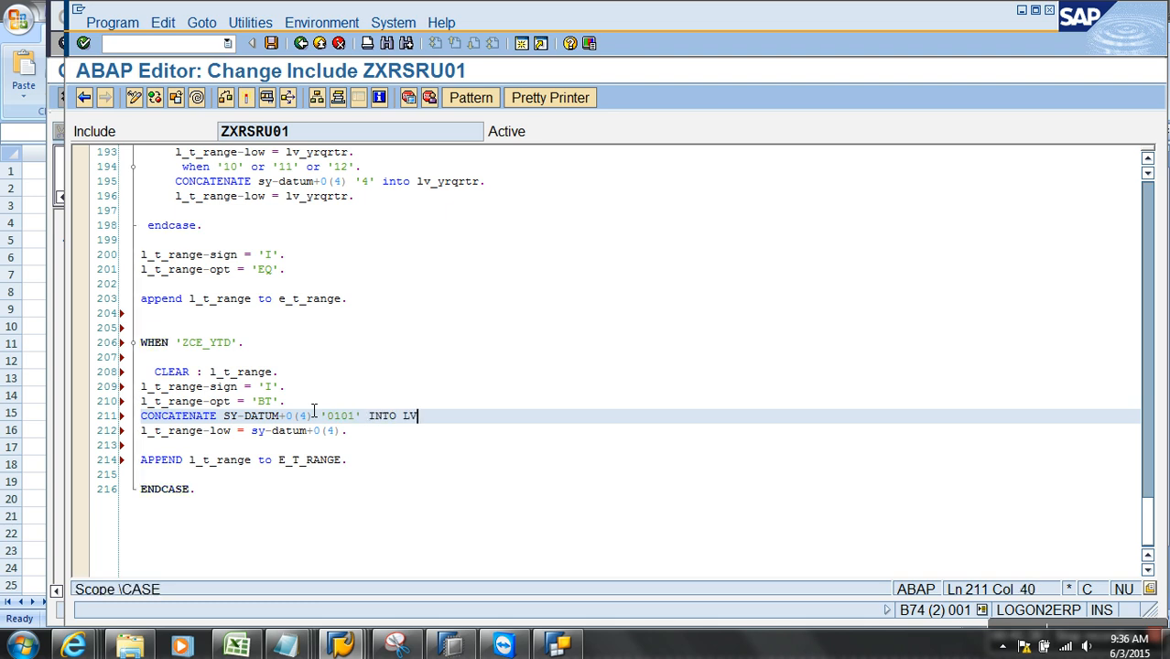
{"action": "type", "text": "_FDAY."}
- Replace the sy-datum+0(4) value assigned to l_t_range-low in the ZCE_YTD branch with LV_FDAY
{"action": "key", "text": "Down"}
{"action": "key", "text": "BackSpace"}
{"action": "key", "text": "BackSpace"}
{"action": "key", "text": "BackSpace"}
{"action": "key", "text": "BackSpace"}
{"action": "key", "text": "BackSpace"}
{"action": "key", "text": "BackSpace"}
{"action": "key", "text": "BackSpace"}
{"action": "key", "text": "BackSpace"}
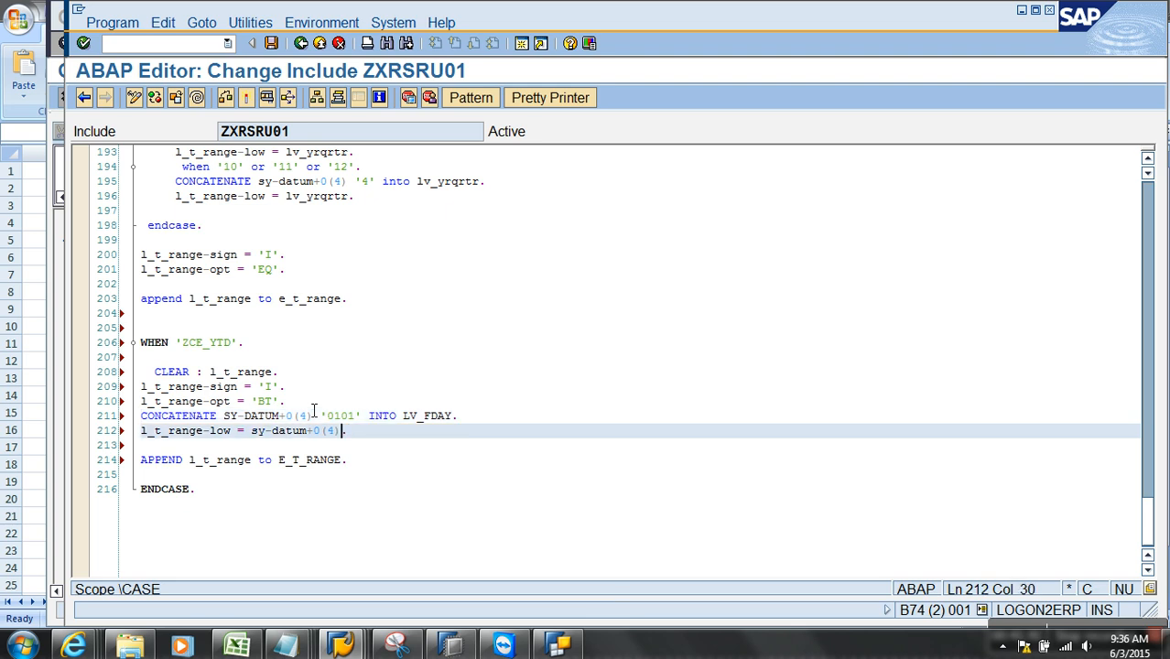
{"action": "key", "text": "BackSpace"}
{"action": "key", "text": "BackSpace"}
{"action": "key", "text": "BackSpace"}
{"action": "key", "text": "BackSpace"}
{"action": "key", "text": "BackSpace"}
{"action": "key", "text": "BackSpace"}
{"action": "type", "text": "LV_FDAY"}
- Add the statement L_T_RANGE-HIGH = SY-DATUM. directly below the l_t_range-low assignment in the ZCE_YTD branch
{"action": "key", "text": "End"}
{"action": "key", "text": "Return"}
{"action": "type", "text": "L_T_RA"}
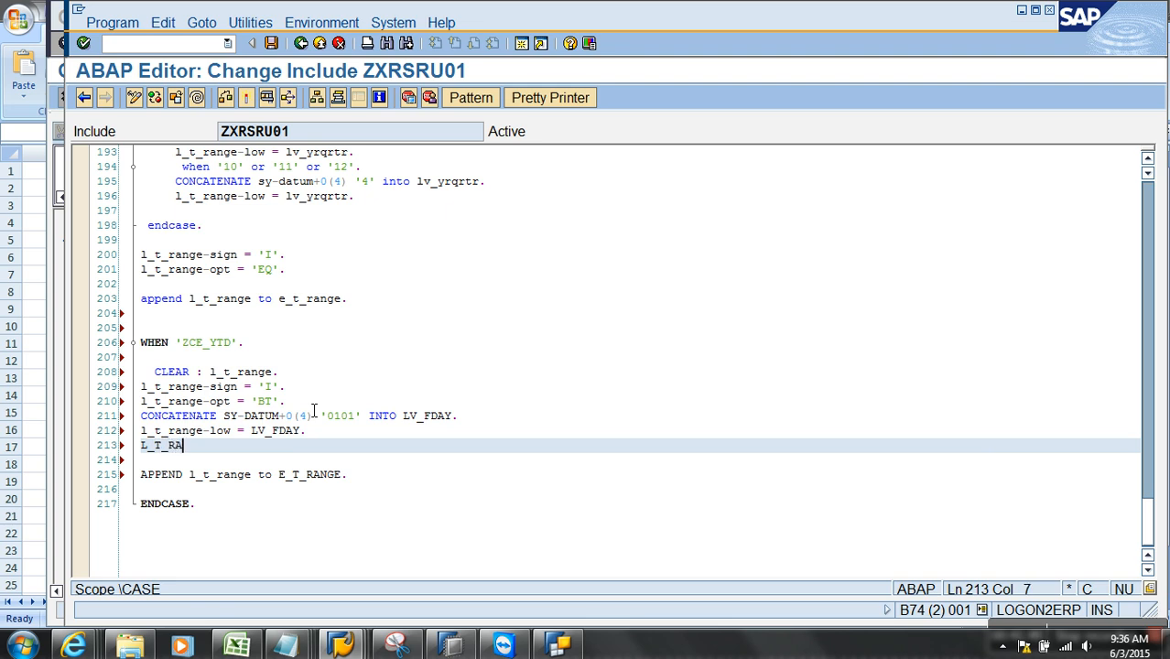
{"action": "type", "text": "NGE-HIGH"}
{"action": "type", "text": "= "}
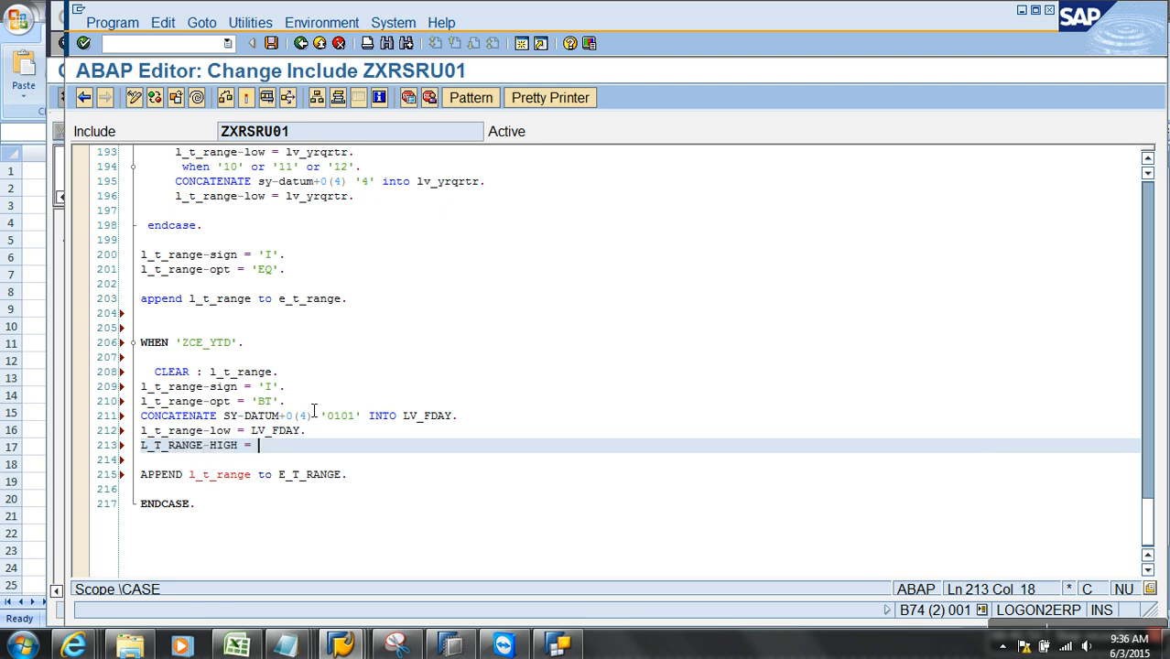
{"action": "type", "text": "SY-DATUM."}
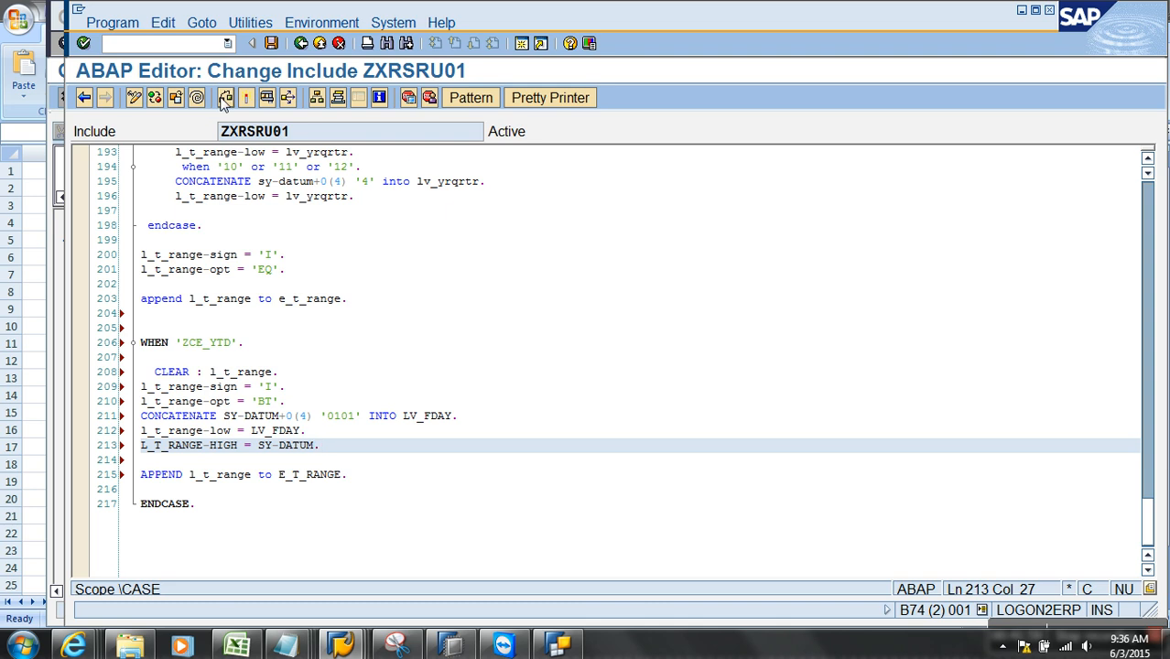
- Format the code of include ZXRSRU01 with Pretty Printer
{"action": "left_click", "coordinate": [573, 104]}
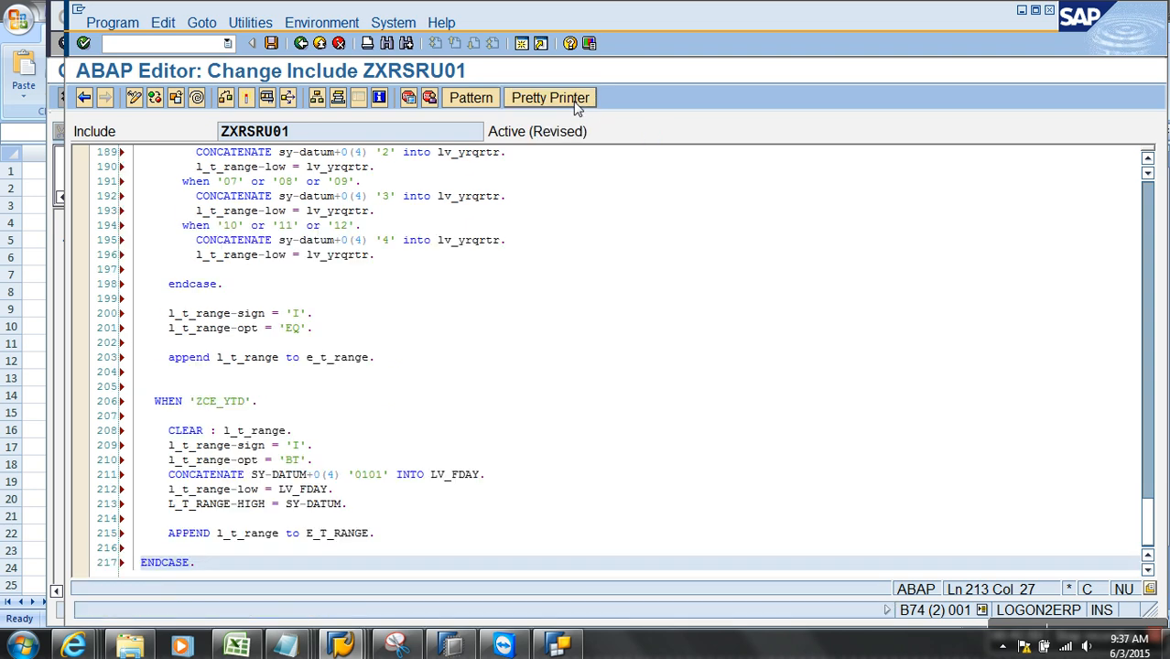
{"action": "scroll", "coordinate": [421, 451], "scroll_direction": "down", "scroll_amount": 1}
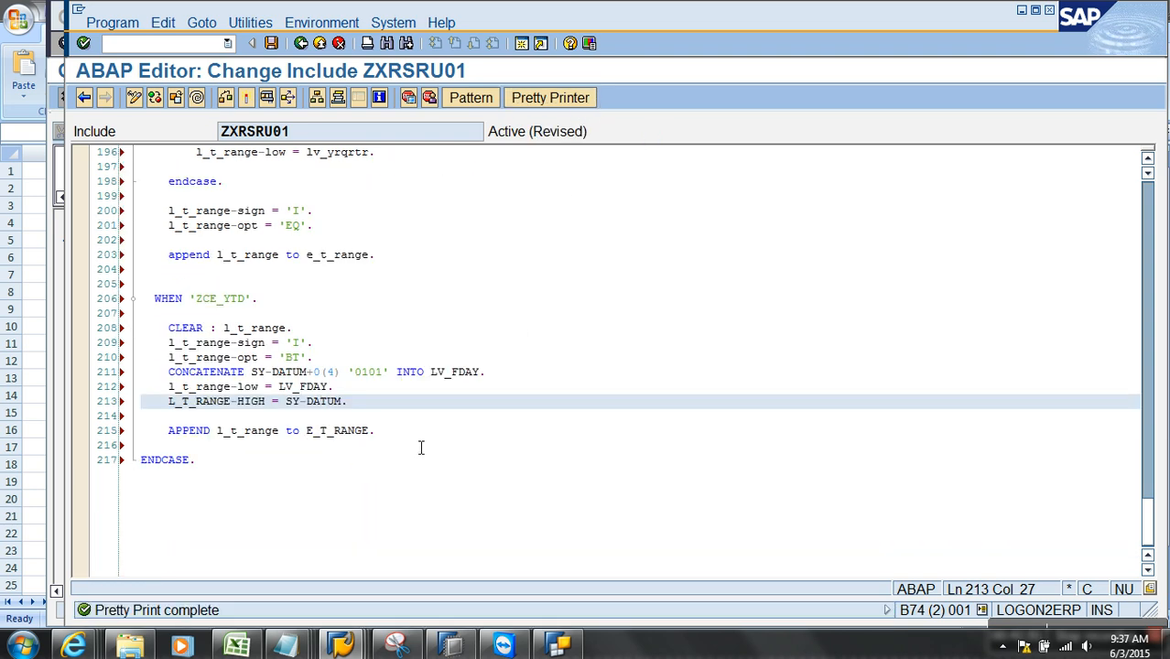
{"action": "left_click", "coordinate": [422, 448]}
- Declare DATA LV_FDAY(8) TYPE N. on the line above WHEN 'ZCE_YTD'. and try to activate the include
{"action": "left_click", "coordinate": [306, 290]}
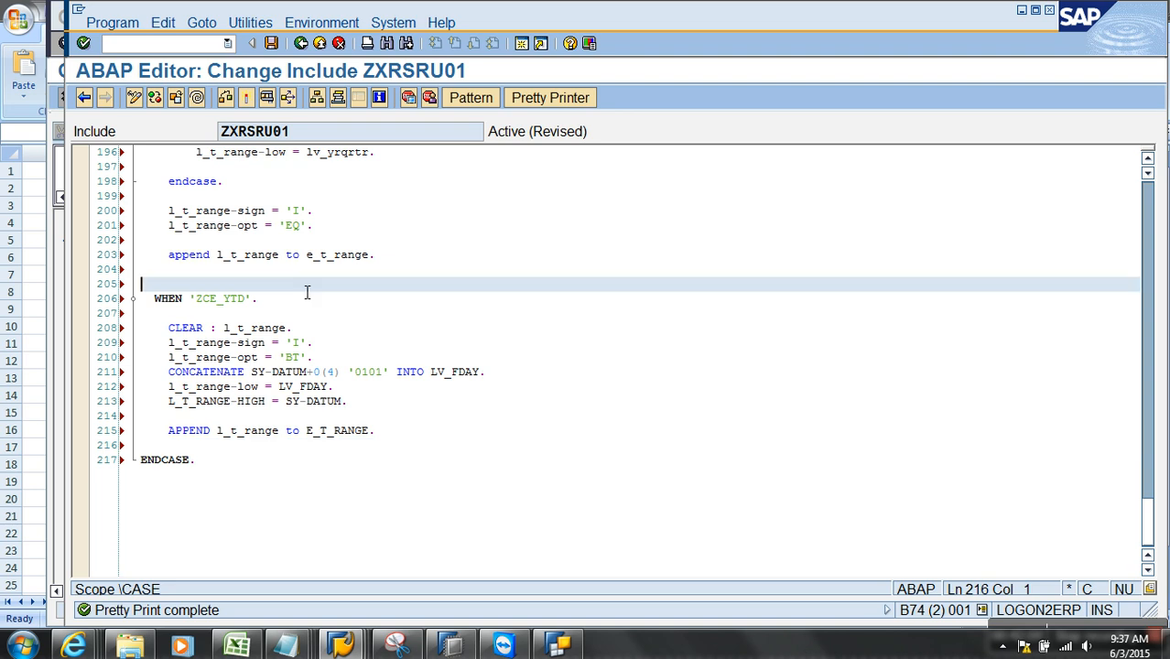
{"action": "type", "text": "DATA "}
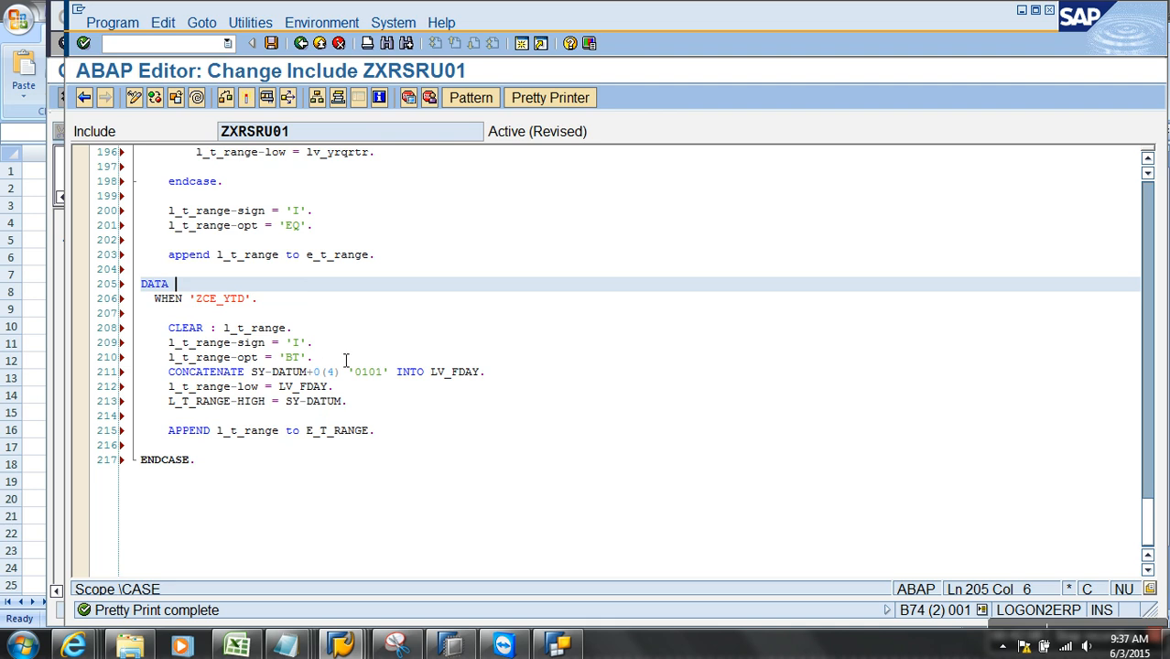
{"action": "type", "text": "LV_FDAY"}
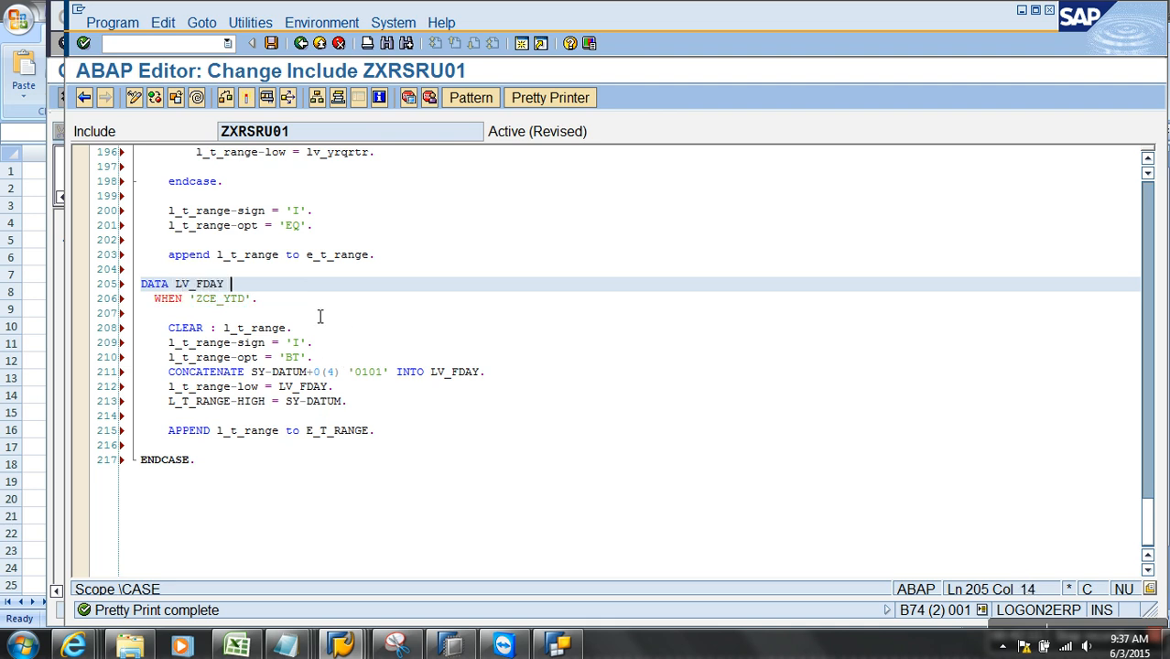
{"action": "type", "text": " TYPE"}
{"action": "key", "text": "BackSpace"}
{"action": "key", "text": "BackSpace"}
{"action": "key", "text": "BackSpace"}
{"action": "key", "text": "BackSpace"}
{"action": "key", "text": "BackSpace"}
{"action": "key", "text": "BackSpace"}
{"action": "type", "text": "(8) TYPE N."}
{"action": "left_click", "coordinate": [245, 103]}
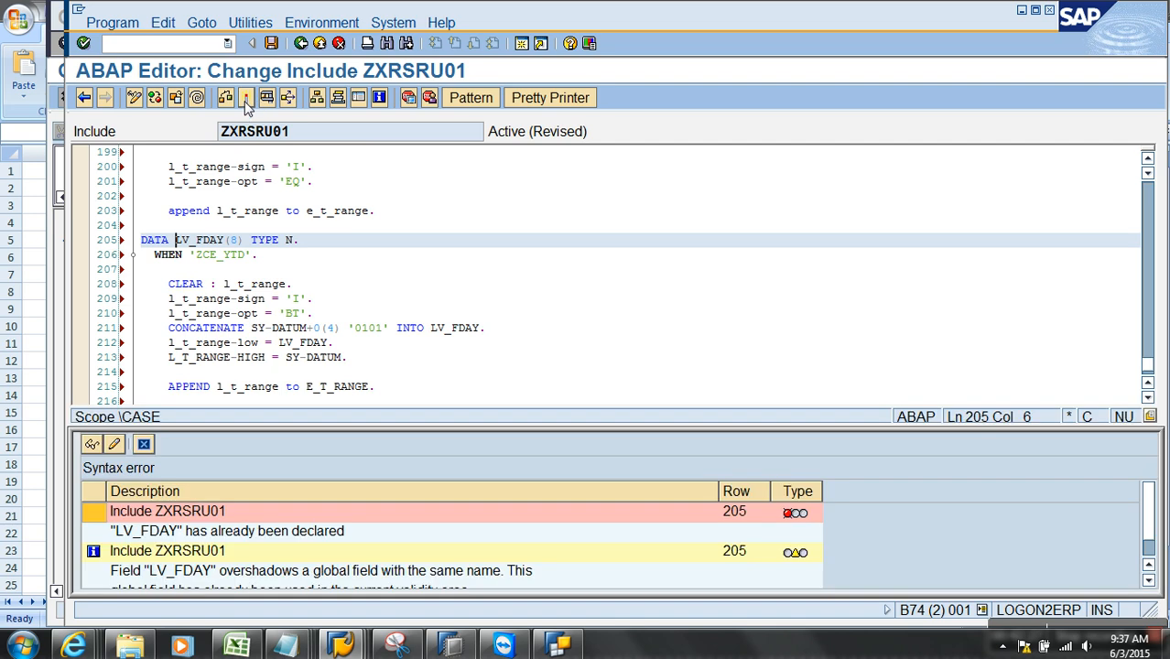
- Rename LV_FDAY to LV_FDAYN in the new DATA, CONCATENATE and l_t_range-low statements, and run a syntax check
{"action": "left_click", "coordinate": [143, 445]}
{"action": "left_click", "coordinate": [226, 242]}
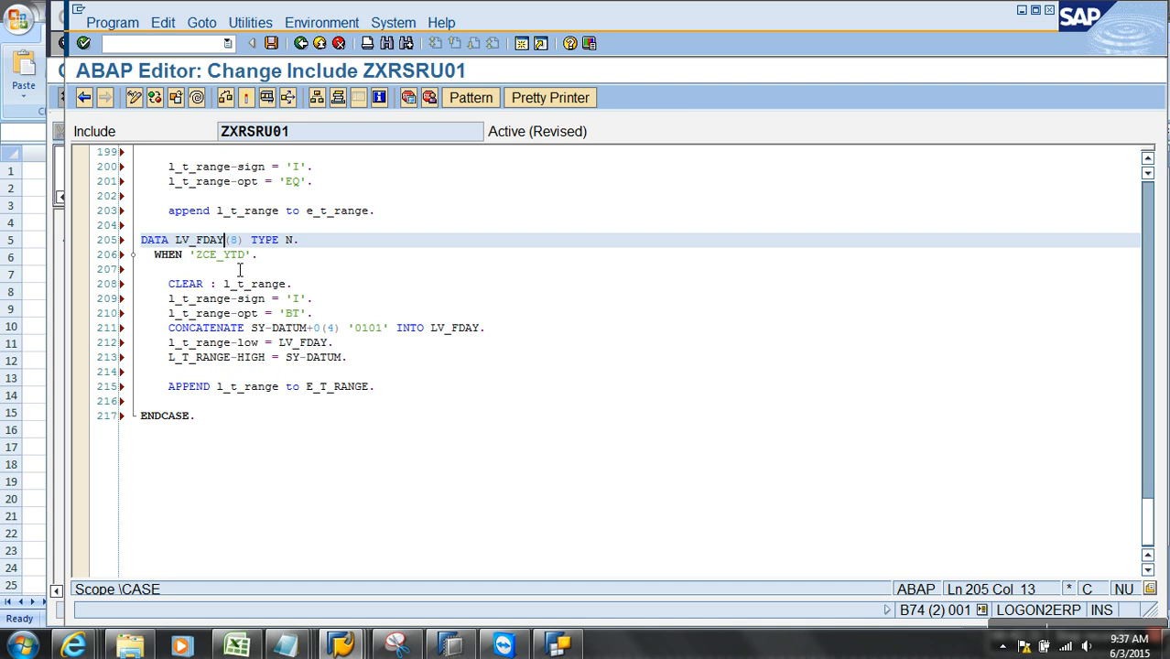
{"action": "type", "text": "N"}
{"action": "left_click", "coordinate": [486, 330]}
{"action": "type", "text": "N"}
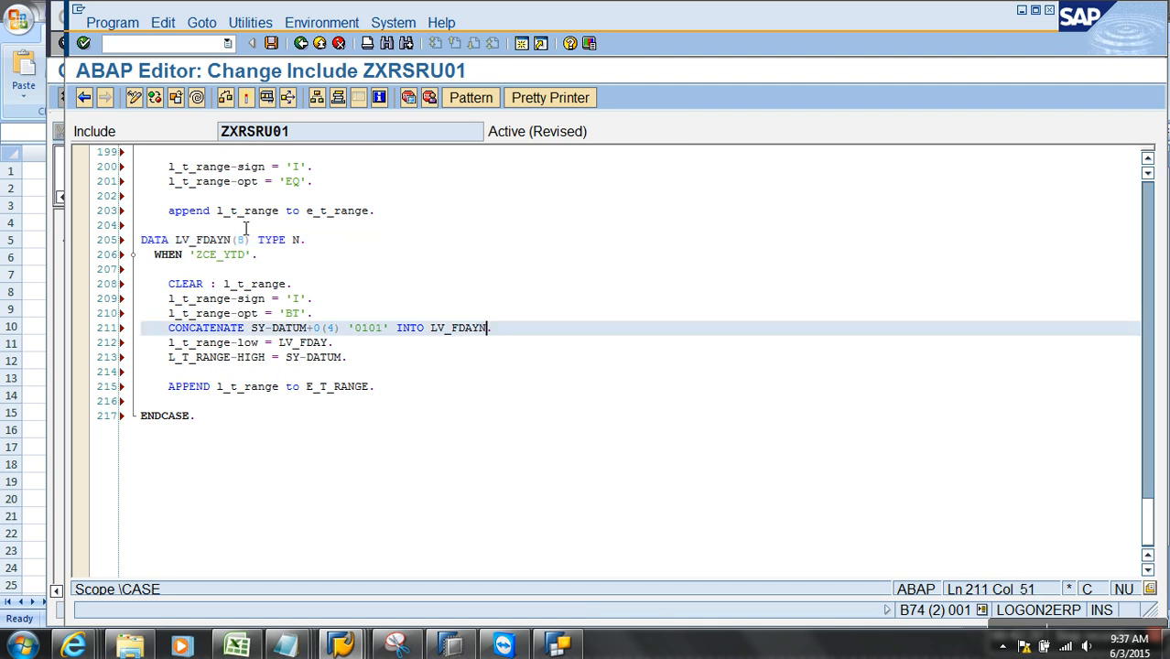
{"action": "left_click", "coordinate": [225, 97]}
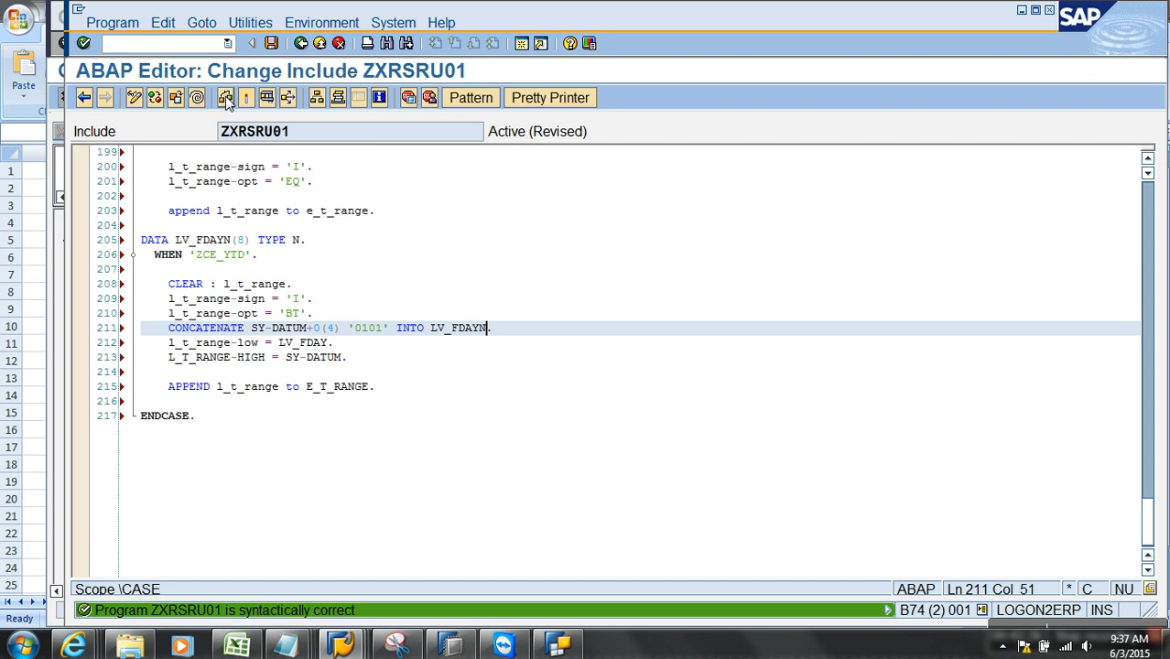
{"action": "left_click", "coordinate": [330, 342]}
{"action": "type", "text": "N"}
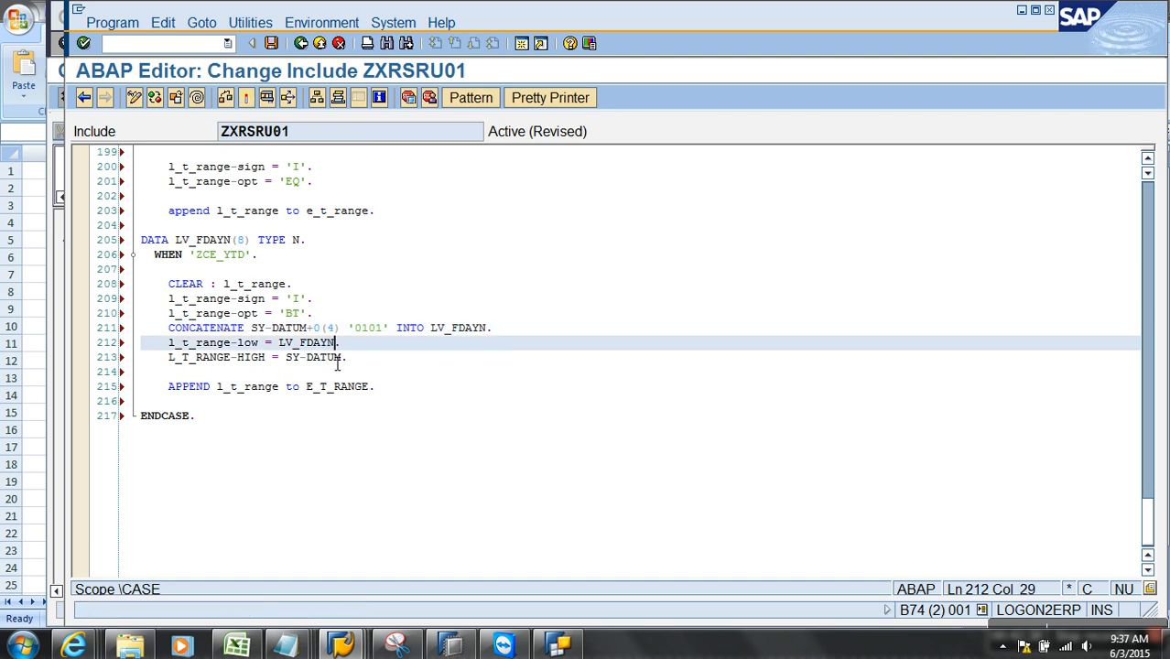
- Activate include ZXRSRU01 and go back to the Function Builder initial screen
{"action": "left_click", "coordinate": [245, 97]}
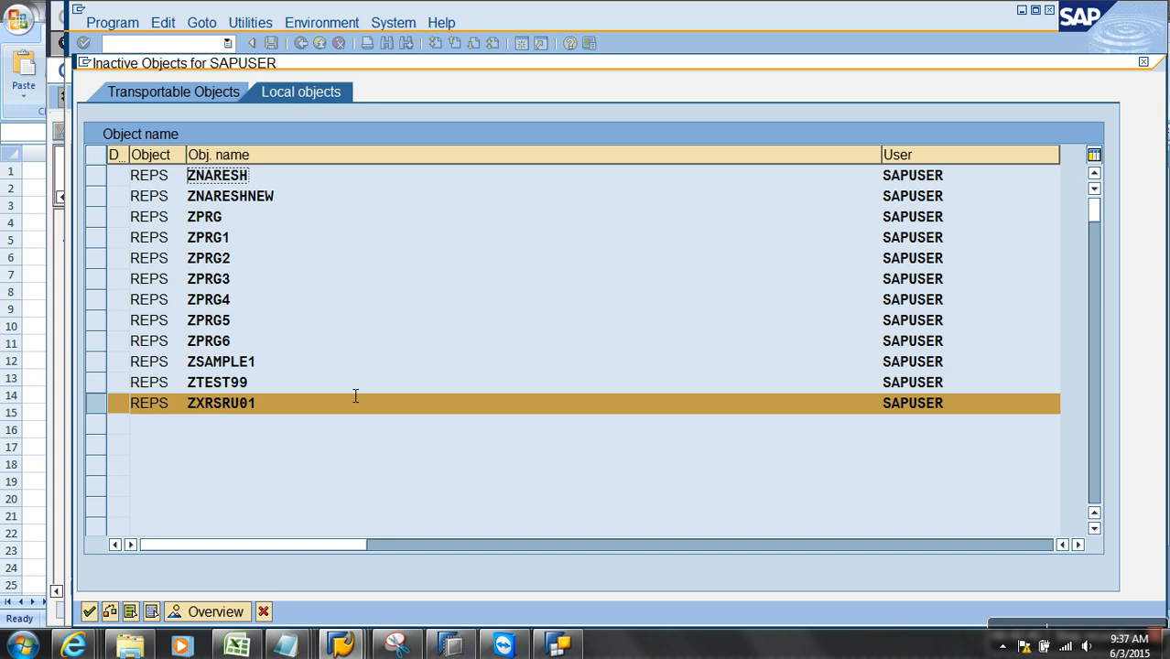
{"action": "key", "text": "Return"}
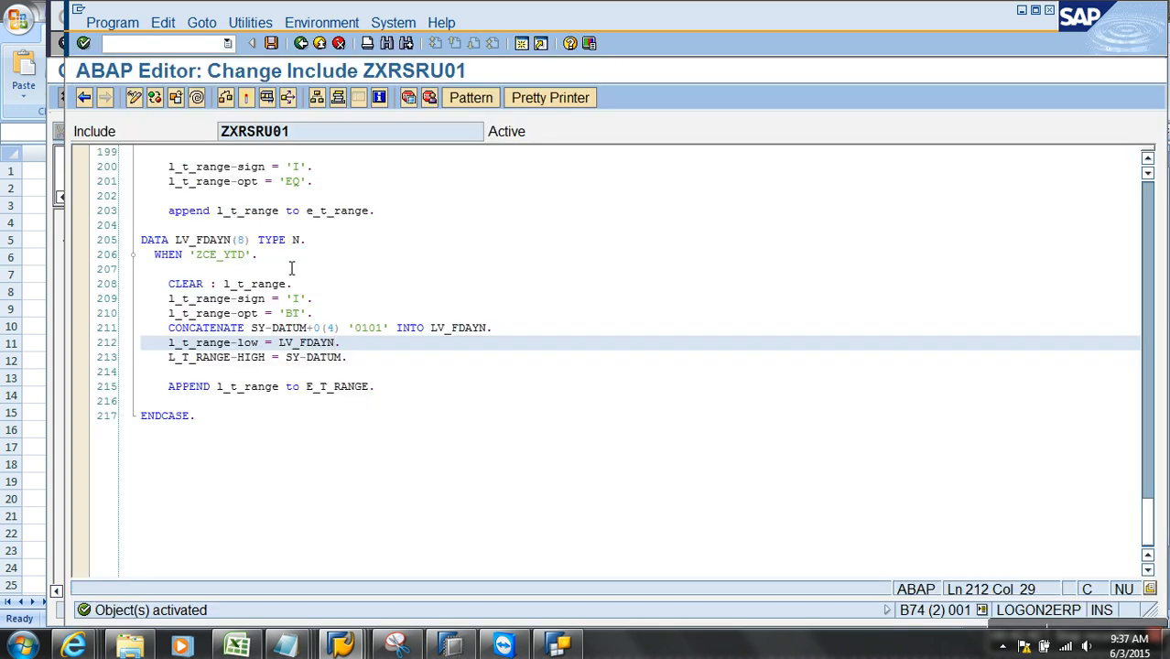
{"action": "left_click", "coordinate": [301, 44]}
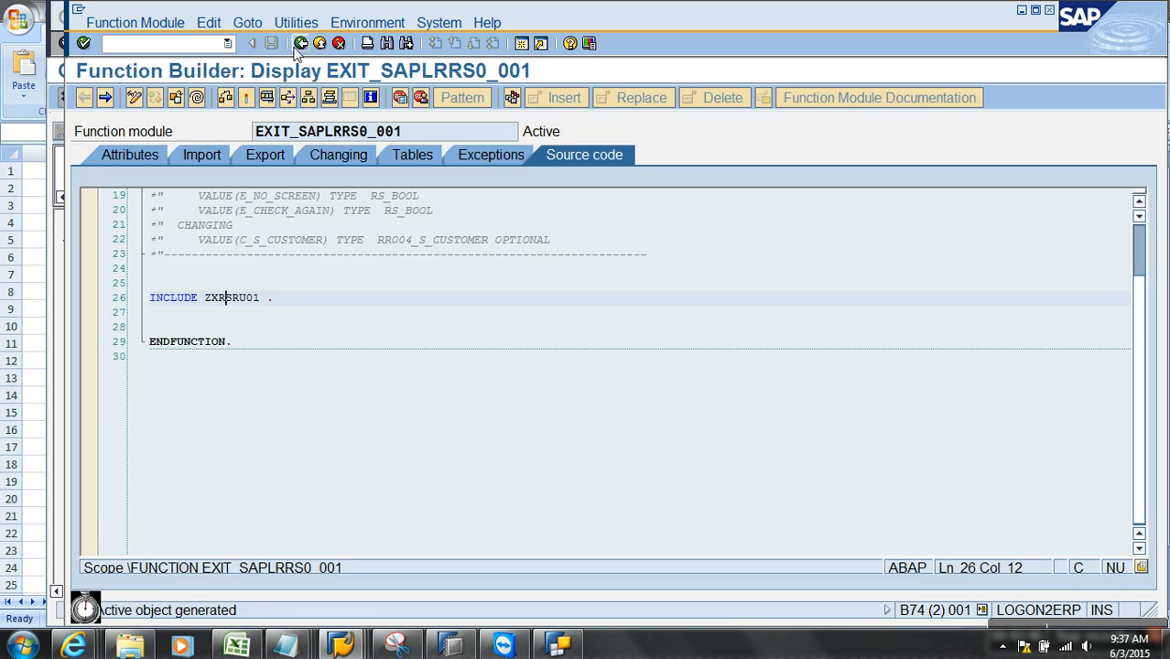
{"action": "left_click", "coordinate": [301, 44]}
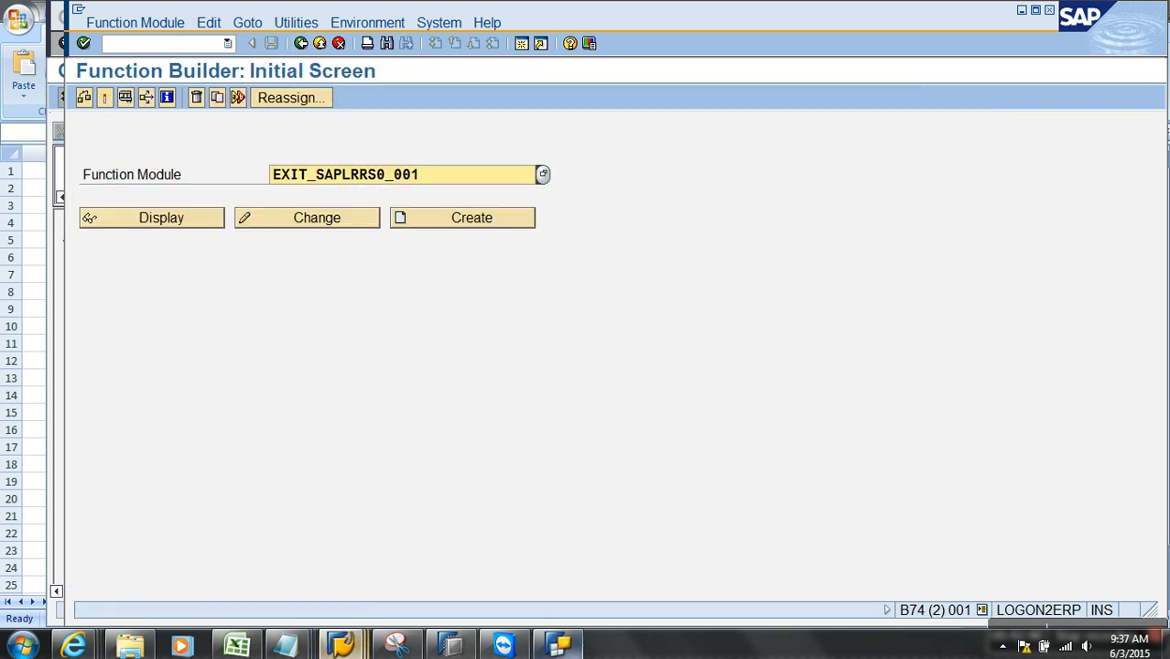
- Save Simple Demo Query in BEx Query Designer, then execute ZAW_S01/ZAW_S01_B_Q0001 as HTML in the SAP GUI Query Monitor
{"action": "left_click", "coordinate": [576, 650]}
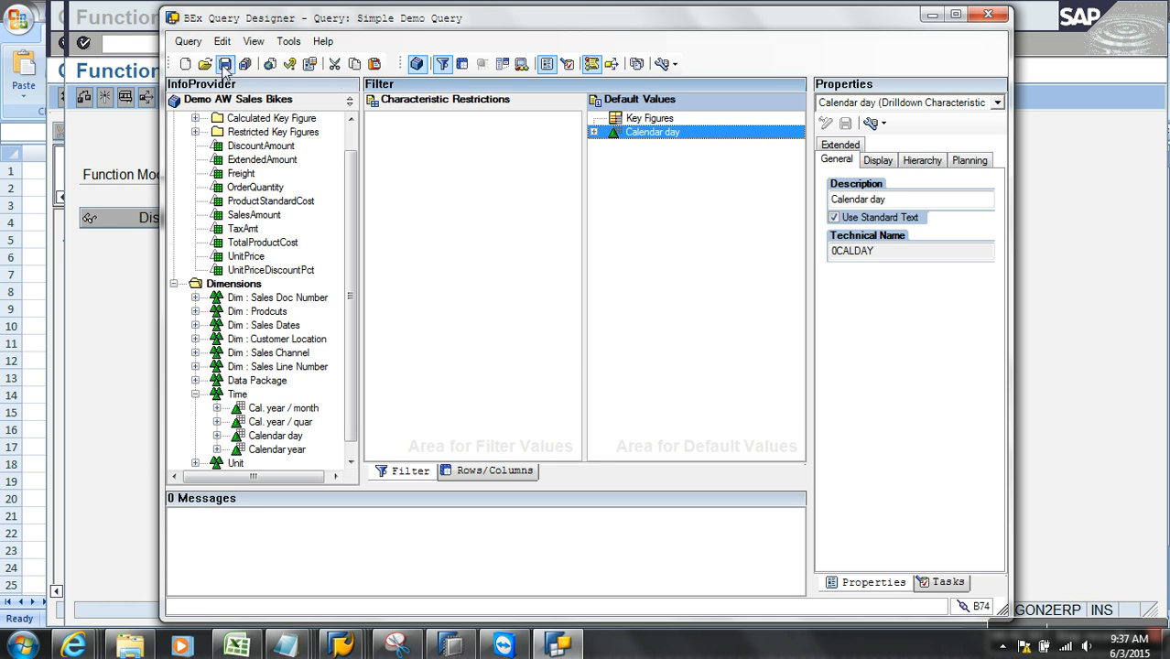
{"action": "left_click", "coordinate": [225, 63]}
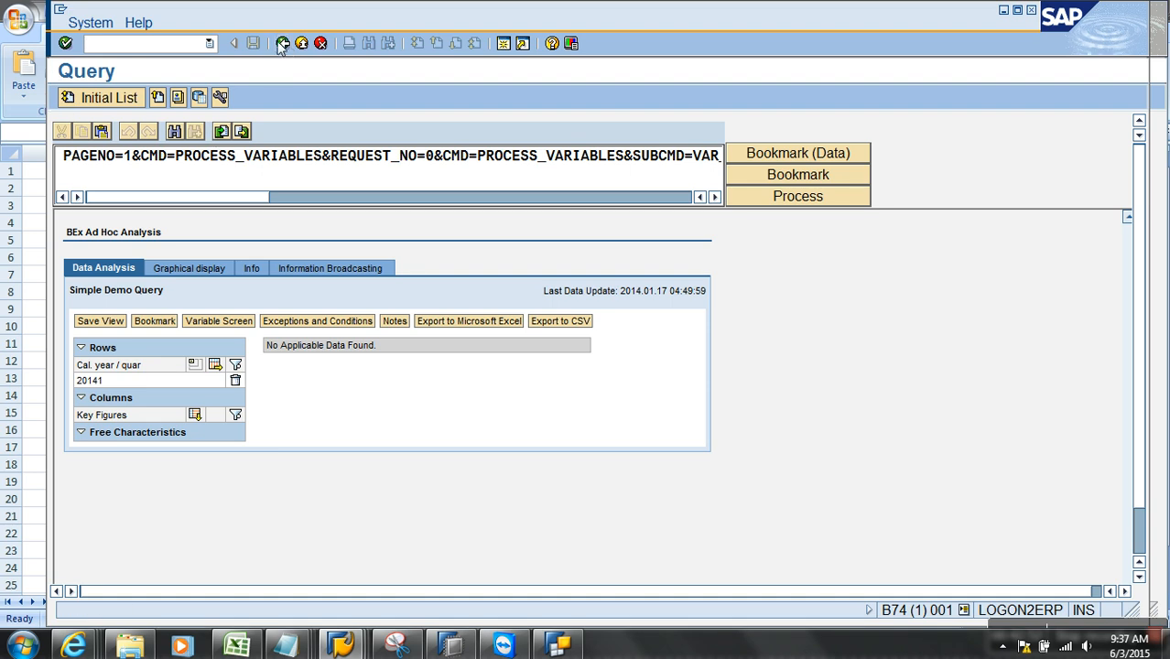
{"action": "left_click", "coordinate": [559, 647]}
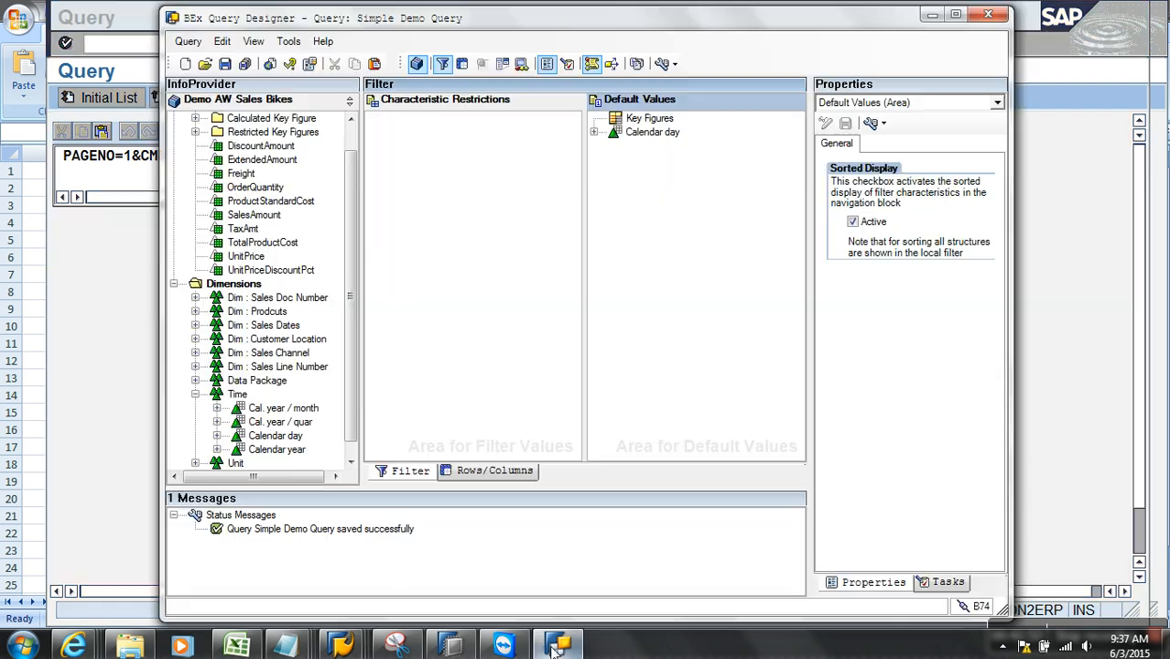
{"action": "left_click", "coordinate": [126, 387]}
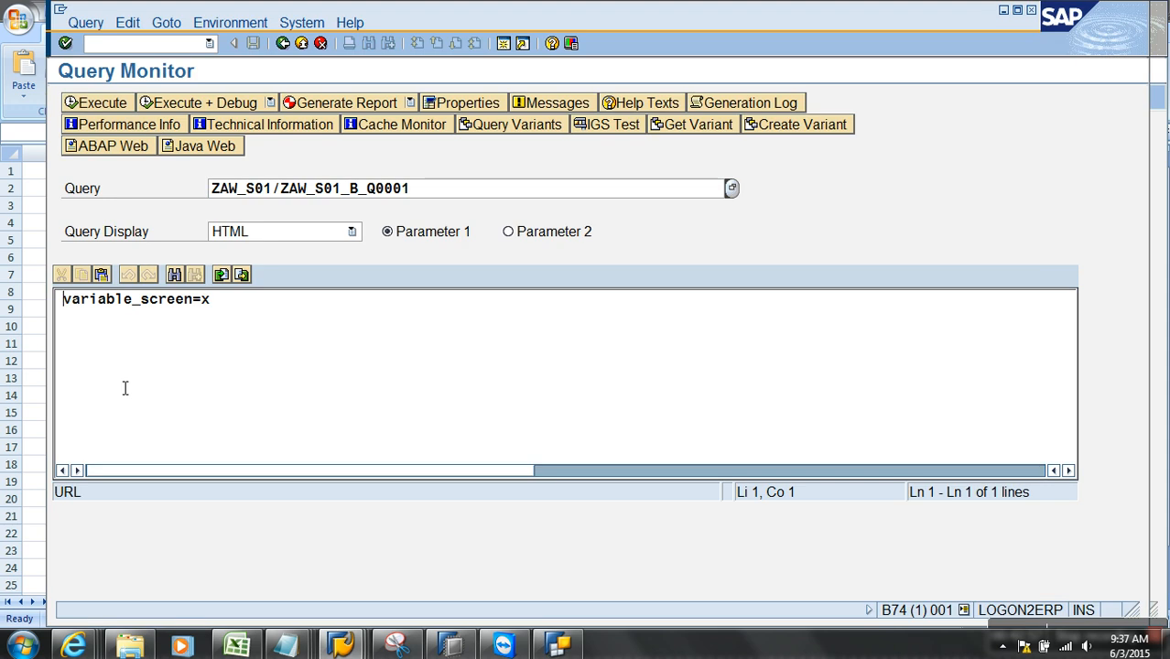
{"action": "left_click", "coordinate": [107, 107]}
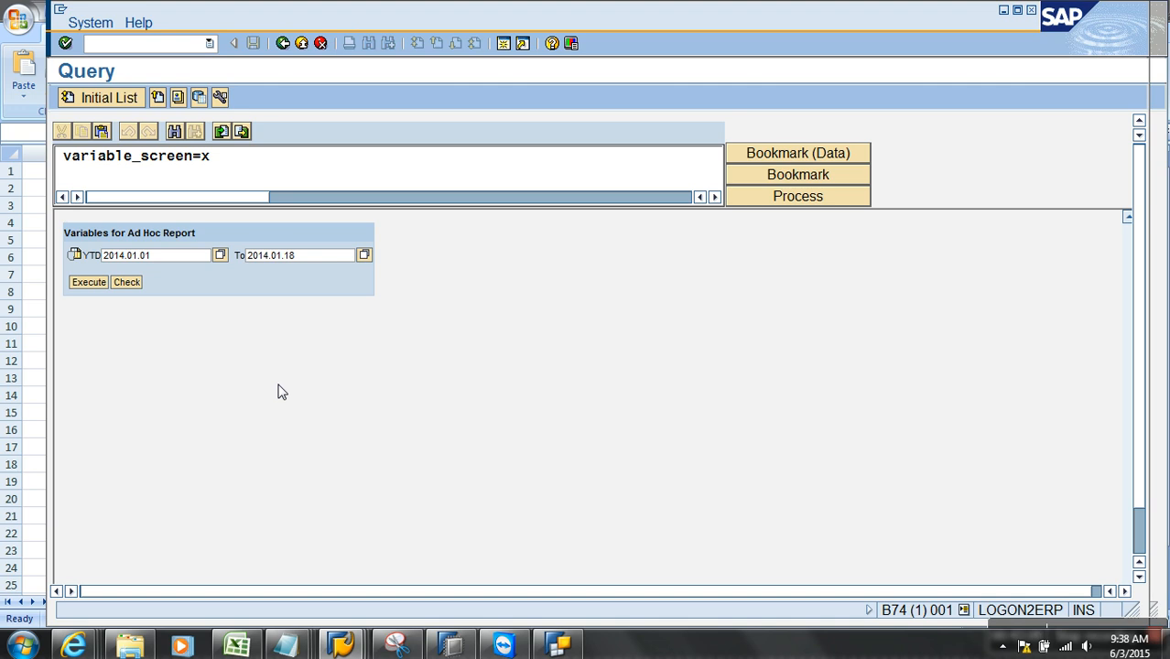
- Switch to BEx Query Designer and remove the YTD variable from Calendar day in the default values
{"action": "left_click", "coordinate": [571, 639]}
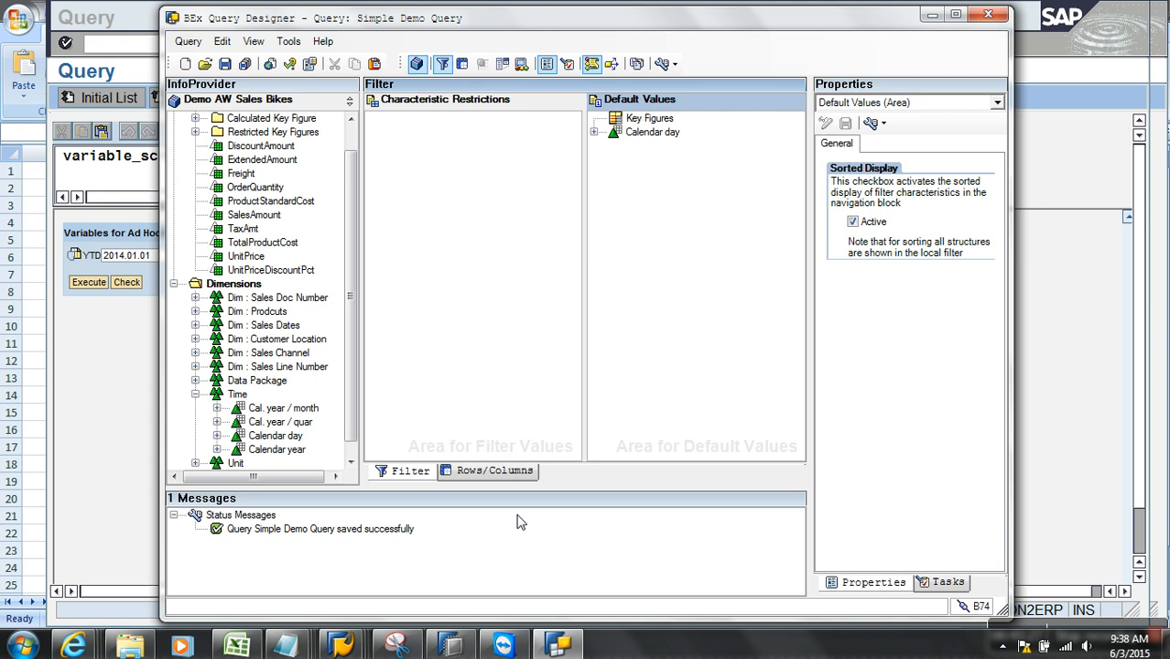
{"action": "left_click", "coordinate": [593, 132]}
{"action": "left_click_drag", "start_coordinate": [656, 146], "coordinate": [522, 185]}
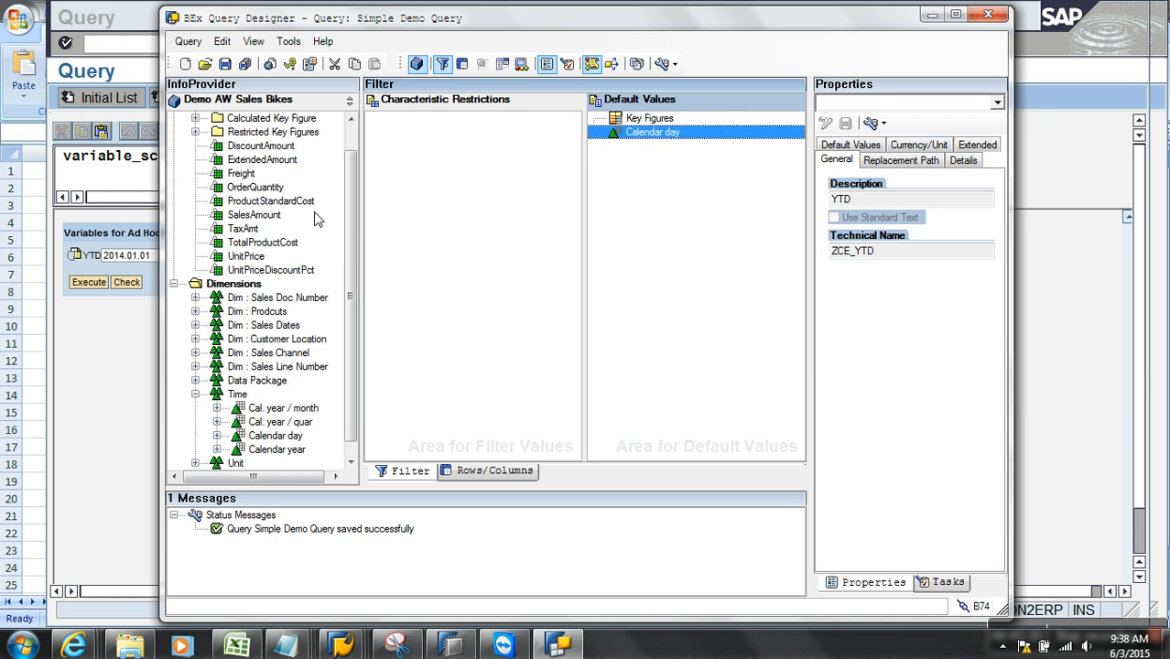
- Start restricting Calendar day and create a new variable with description MTD, technical name ZCE_MTD and Customer Exit processing
{"action": "right_click", "coordinate": [651, 132]}
{"action": "left_click", "coordinate": [692, 141]}
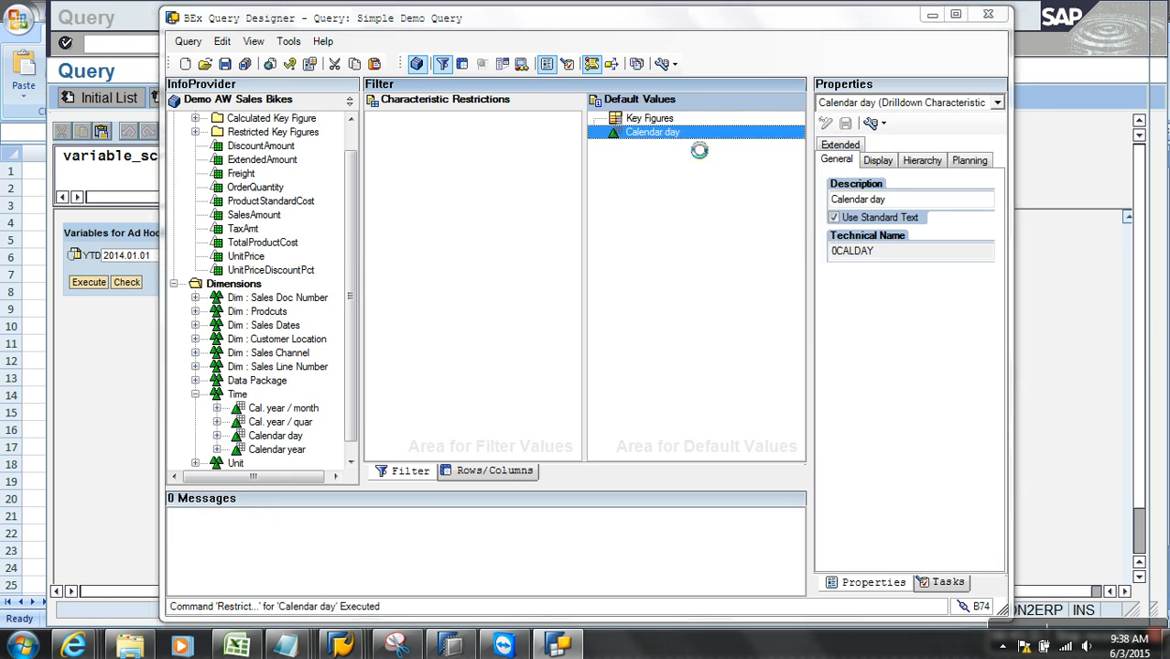
{"action": "left_click", "coordinate": [563, 186]}
{"action": "left_click", "coordinate": [476, 250]}
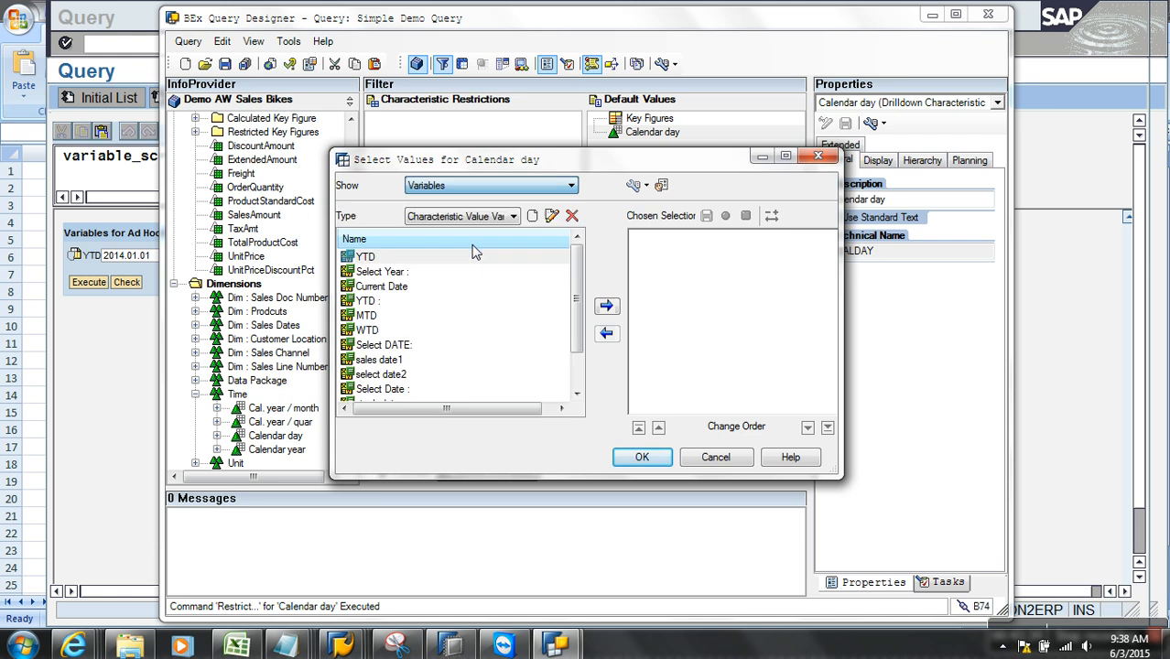
{"action": "left_click", "coordinate": [531, 216]}
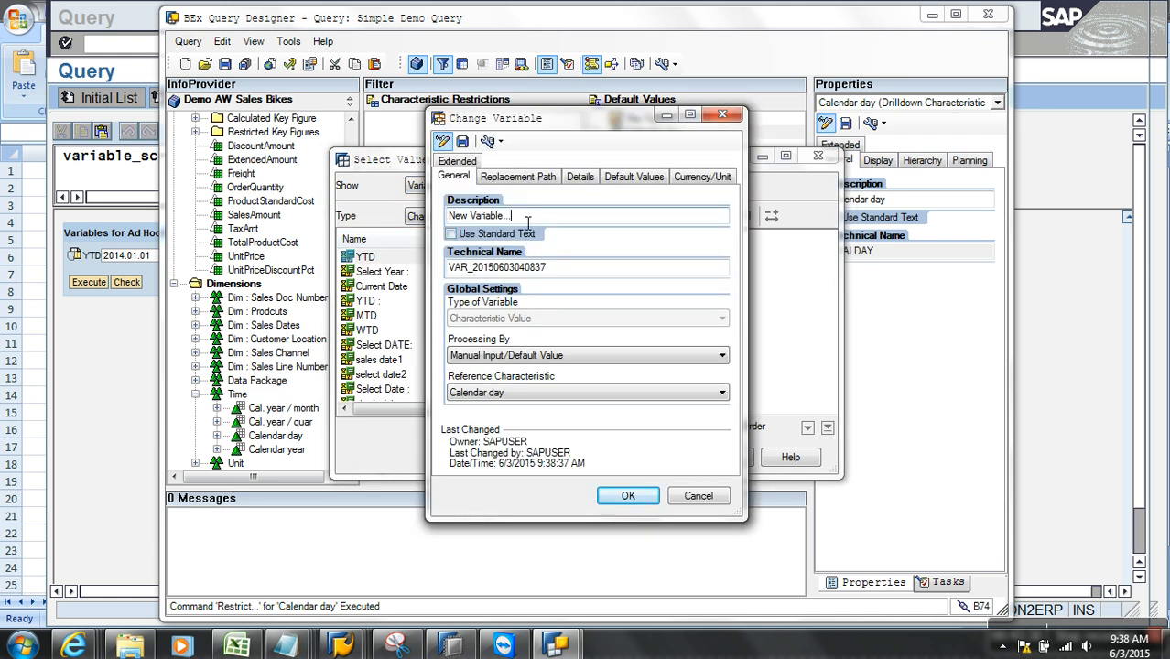
{"action": "type", "text": "MTD"}
{"action": "key", "text": "Tab"}
{"action": "type", "text": "Z"}
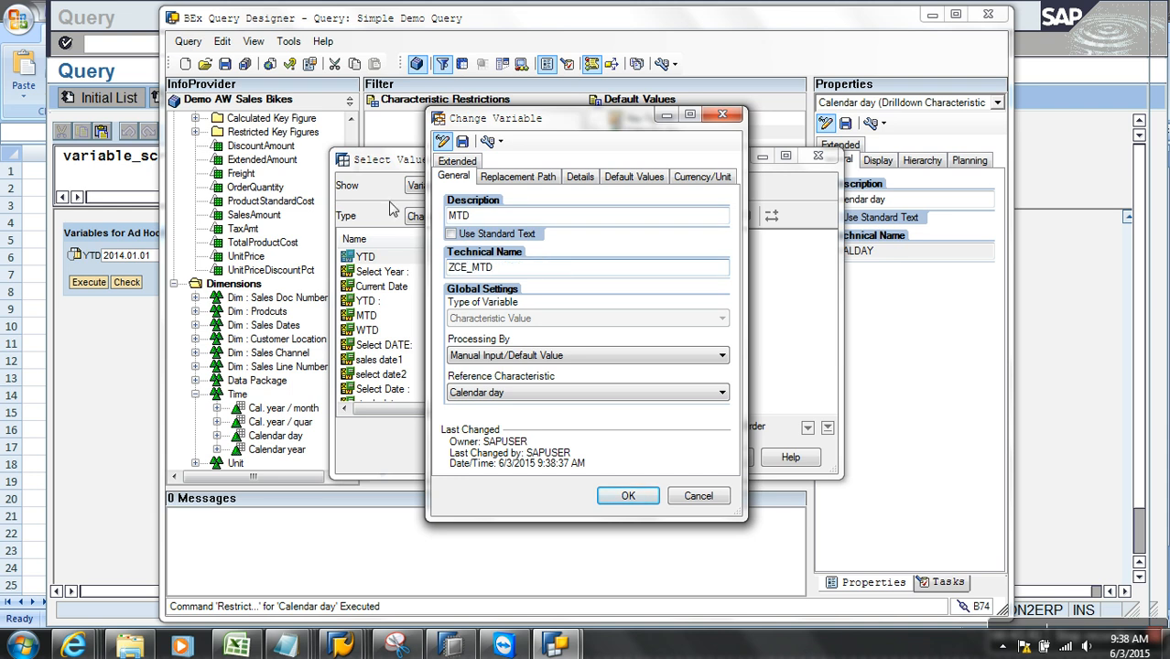
{"action": "left_click", "coordinate": [644, 355]}
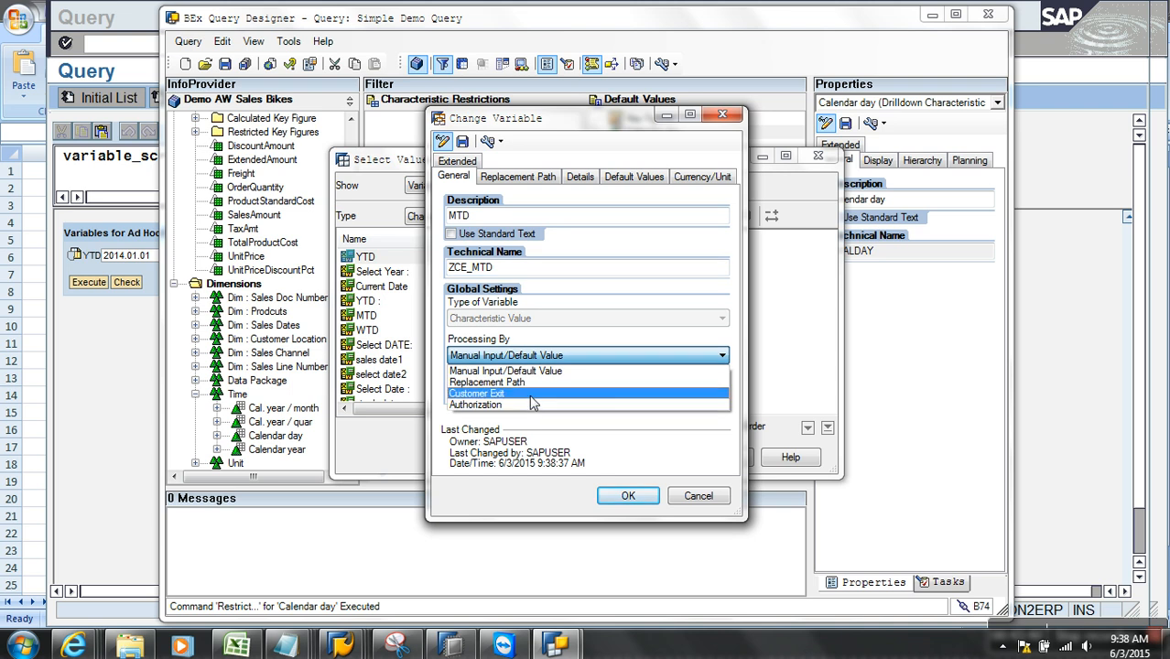
{"action": "left_click", "coordinate": [534, 401]}
- Define the MTD variable as an optional interval that is ready for input, save it and close its definition
{"action": "left_click", "coordinate": [581, 177]}
{"action": "left_click", "coordinate": [541, 230]}
{"action": "left_click", "coordinate": [484, 267]}
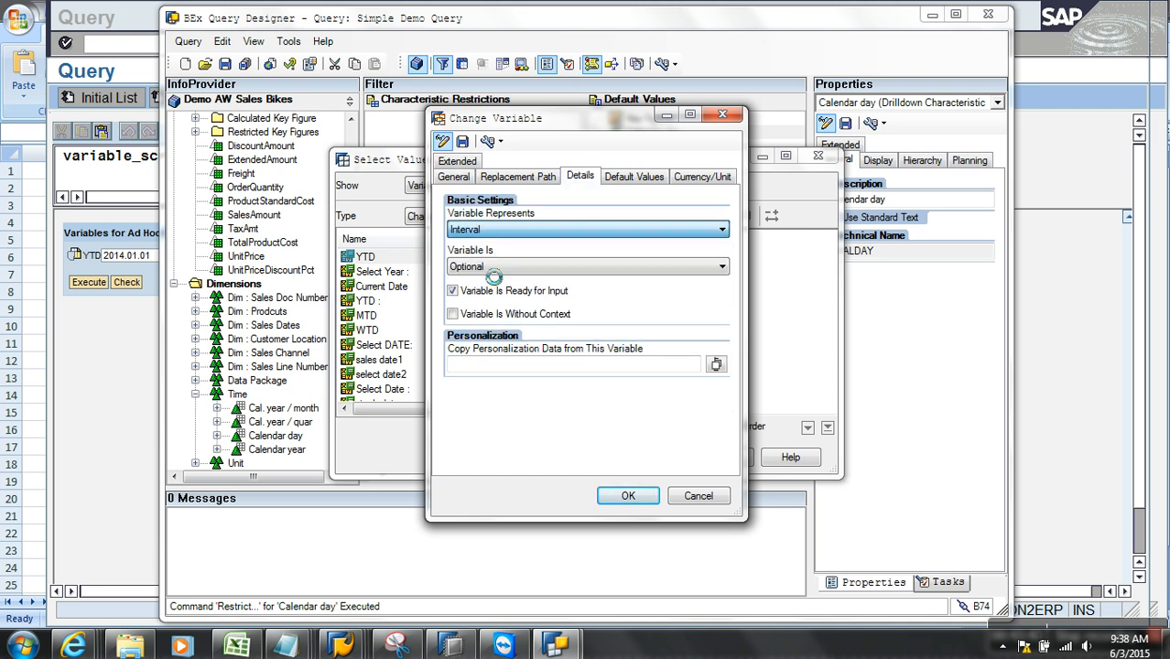
{"action": "left_click", "coordinate": [463, 142]}
{"action": "left_click", "coordinate": [600, 367]}
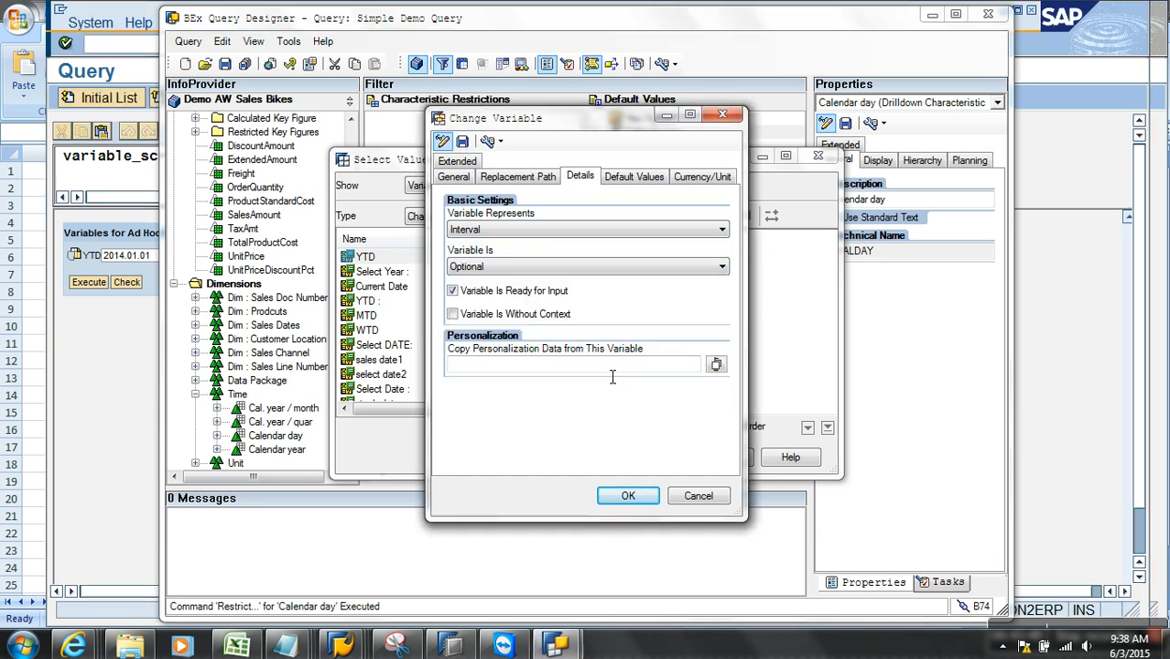
{"action": "left_click", "coordinate": [629, 496]}
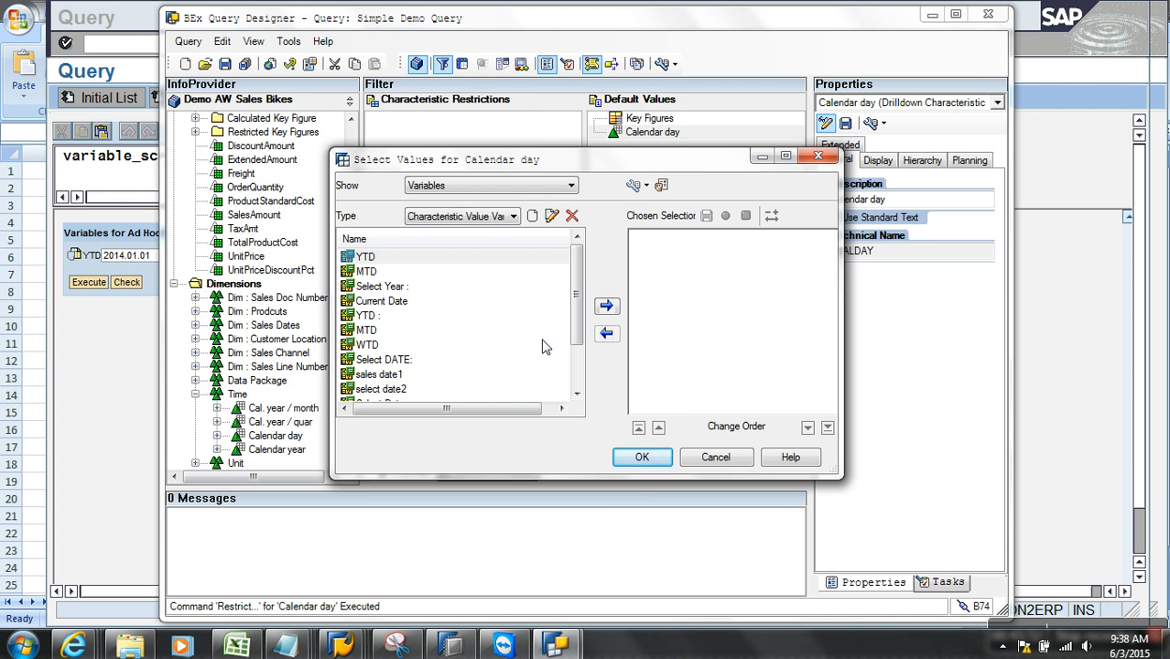
- Restrict Calendar day with the new ZCE_MTD variable, showing technical names in the value selection
{"action": "left_click", "coordinate": [460, 271]}
{"action": "left_click", "coordinate": [606, 306]}
{"action": "left_click", "coordinate": [634, 186]}
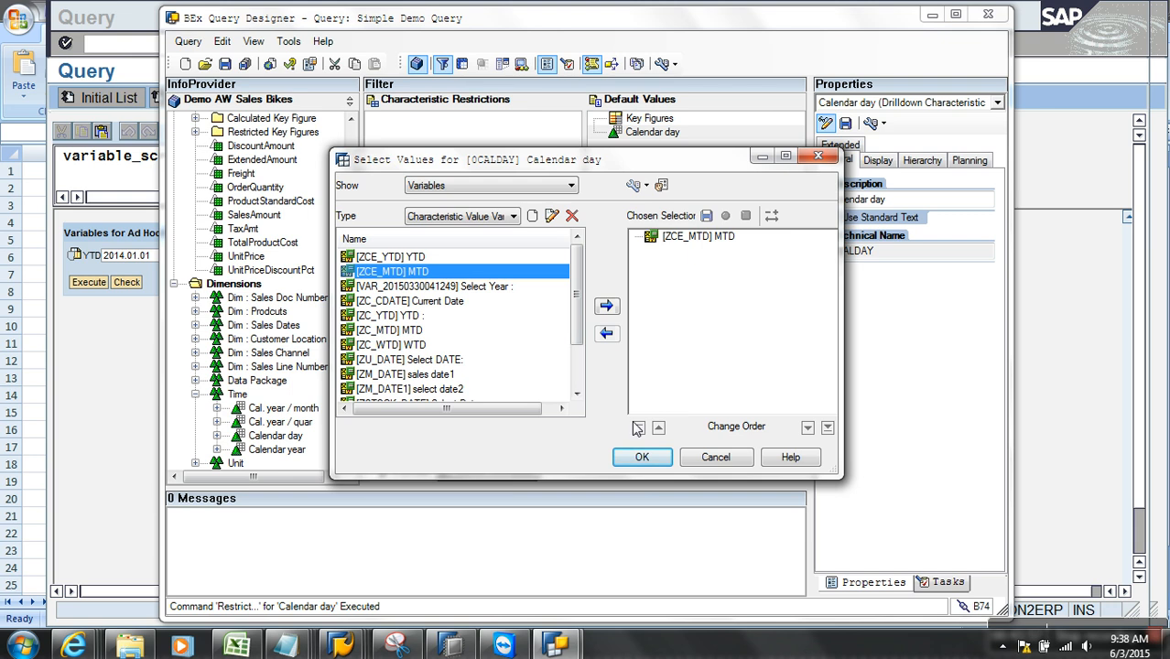
{"action": "left_click", "coordinate": [640, 458]}
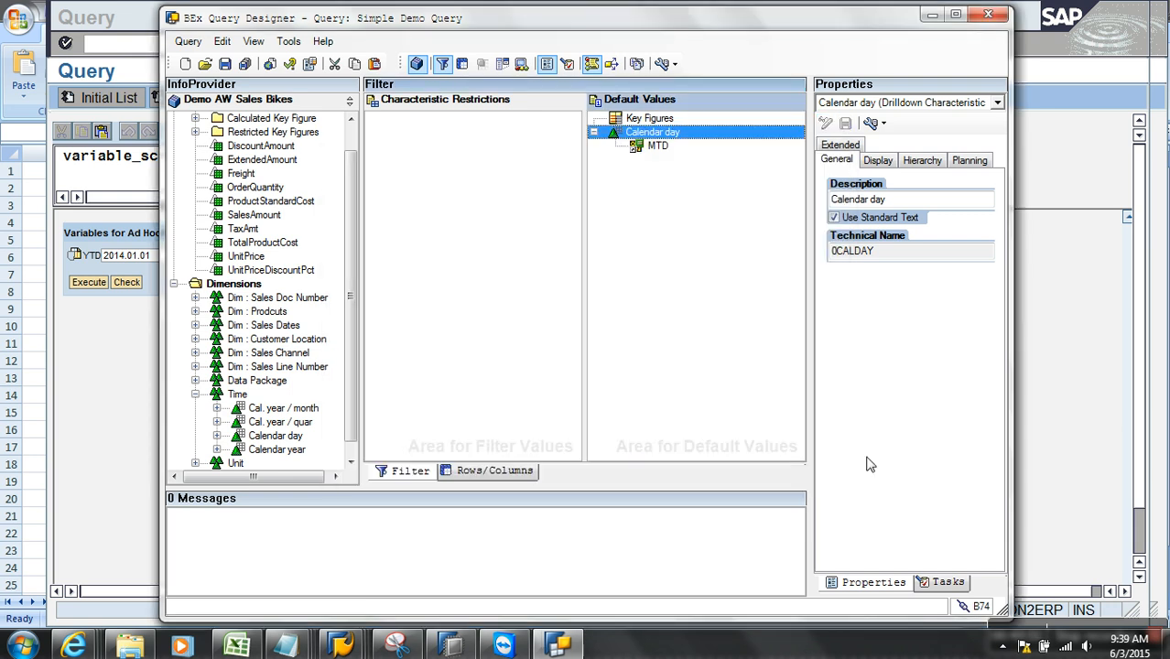
- Switch to the SAP GUI Function Builder and open include ZXRSRU01 of EXIT_SAPLRRS0_001 in change mode
{"action": "left_click", "coordinate": [342, 645]}
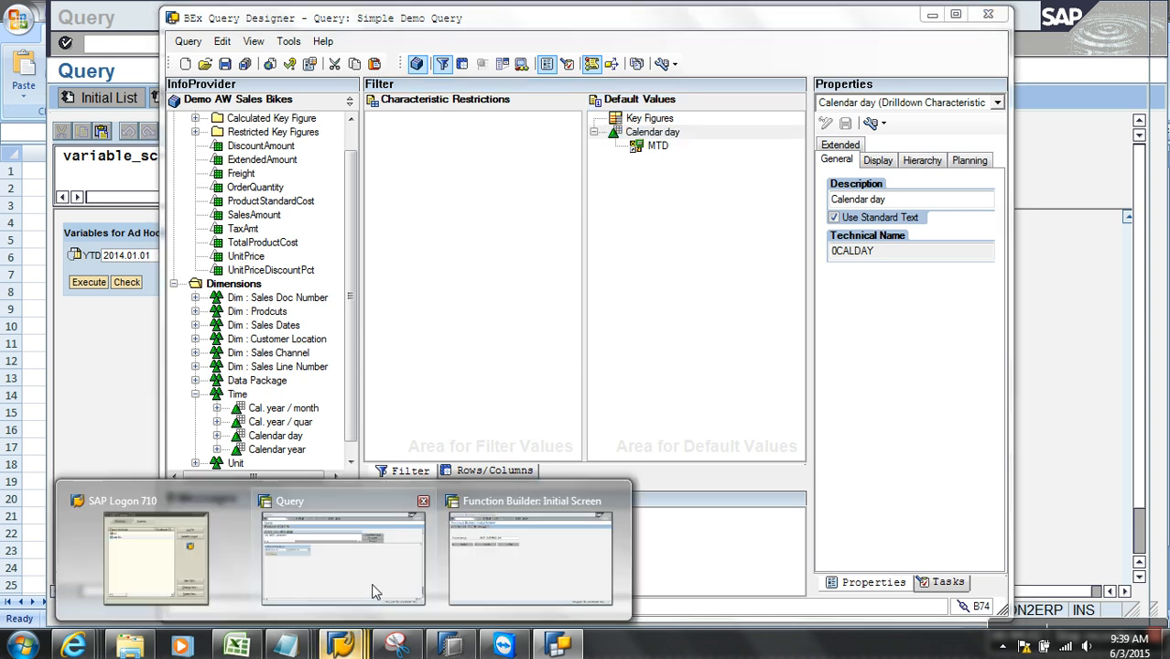
{"action": "left_click", "coordinate": [530, 558]}
{"action": "left_click", "coordinate": [160, 226]}
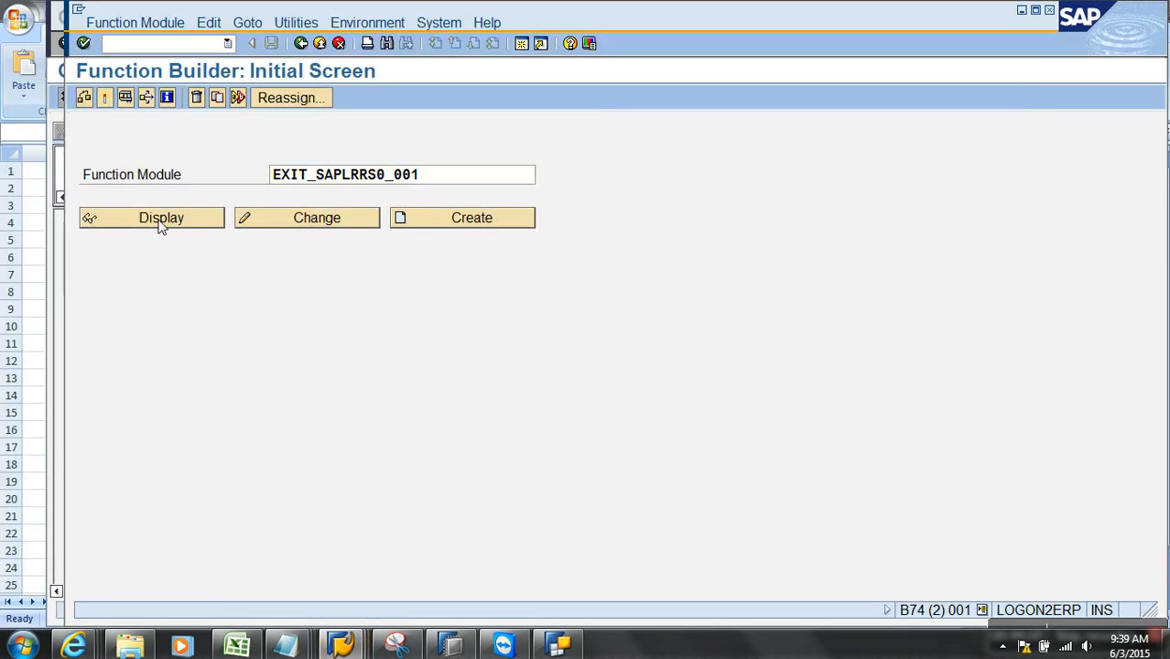
{"action": "scroll", "coordinate": [228, 417], "scroll_direction": "down", "scroll_amount": 5}
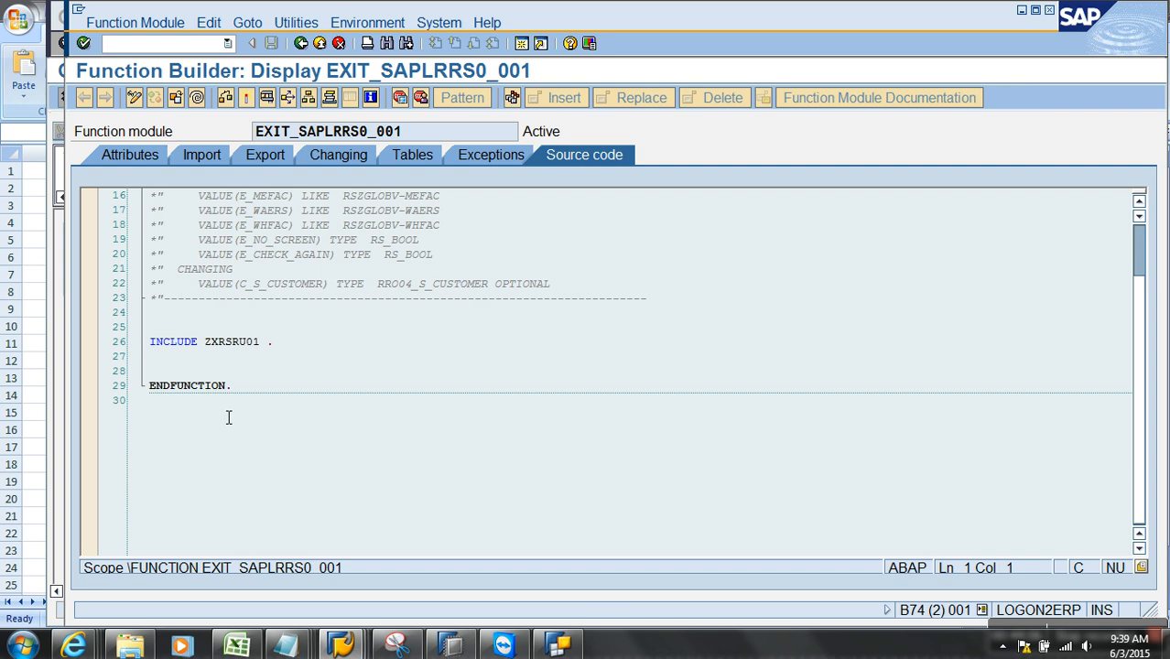
{"action": "double_click", "coordinate": [239, 344]}
{"action": "left_click", "coordinate": [135, 97]}
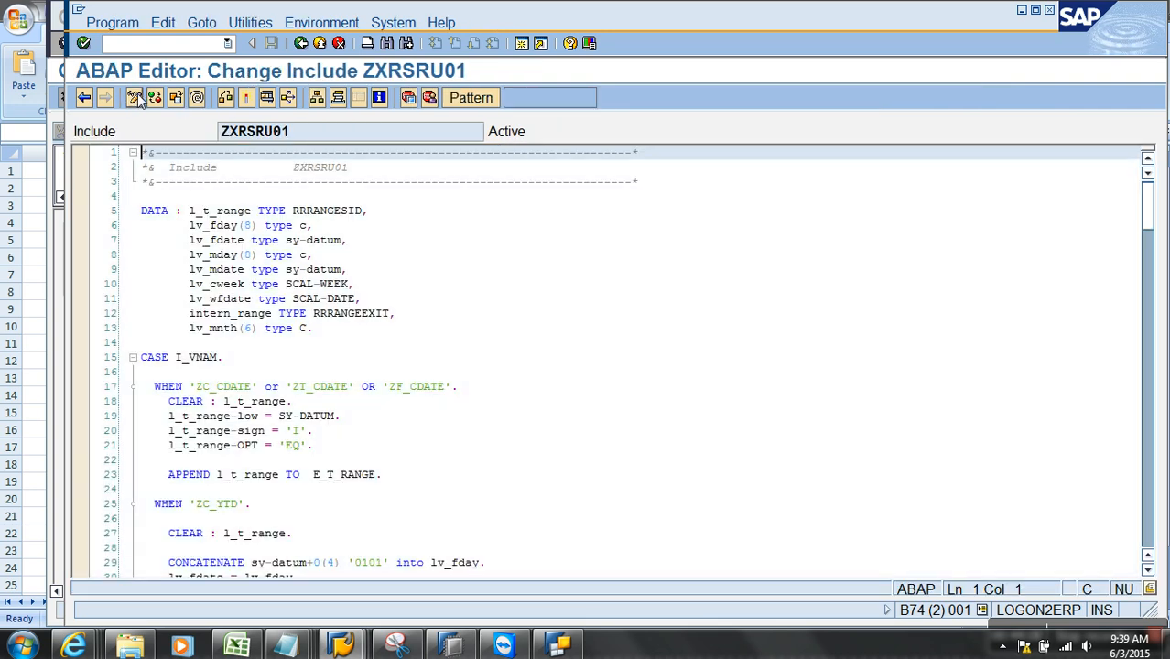
- Copy the WHEN 'ZCE_YTD' block without its DATA line and paste the duplicate below it, before ENDCASE
{"action": "scroll", "coordinate": [310, 491], "scroll_direction": "down", "scroll_amount": 20}
{"action": "scroll", "coordinate": [310, 492], "scroll_direction": "down", "scroll_amount": 20}
{"action": "scroll", "coordinate": [310, 492], "scroll_direction": "down", "scroll_amount": 4}
{"action": "left_click_drag", "start_coordinate": [340, 461], "coordinate": [253, 463]}
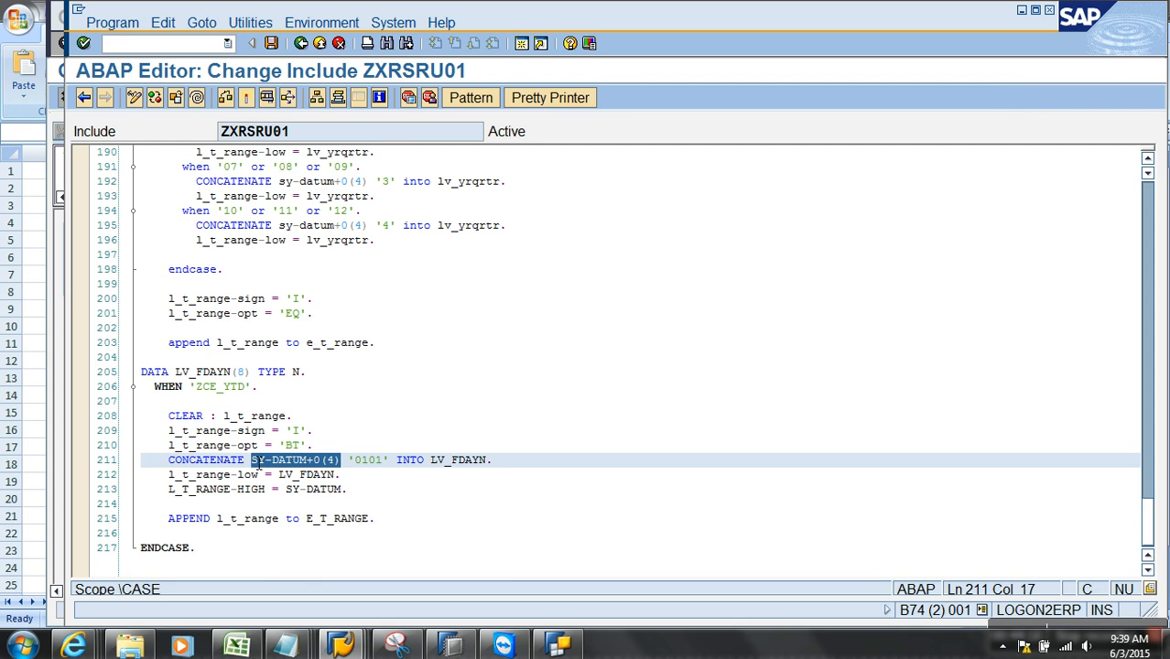
{"action": "left_click_drag", "start_coordinate": [403, 528], "coordinate": [141, 381]}
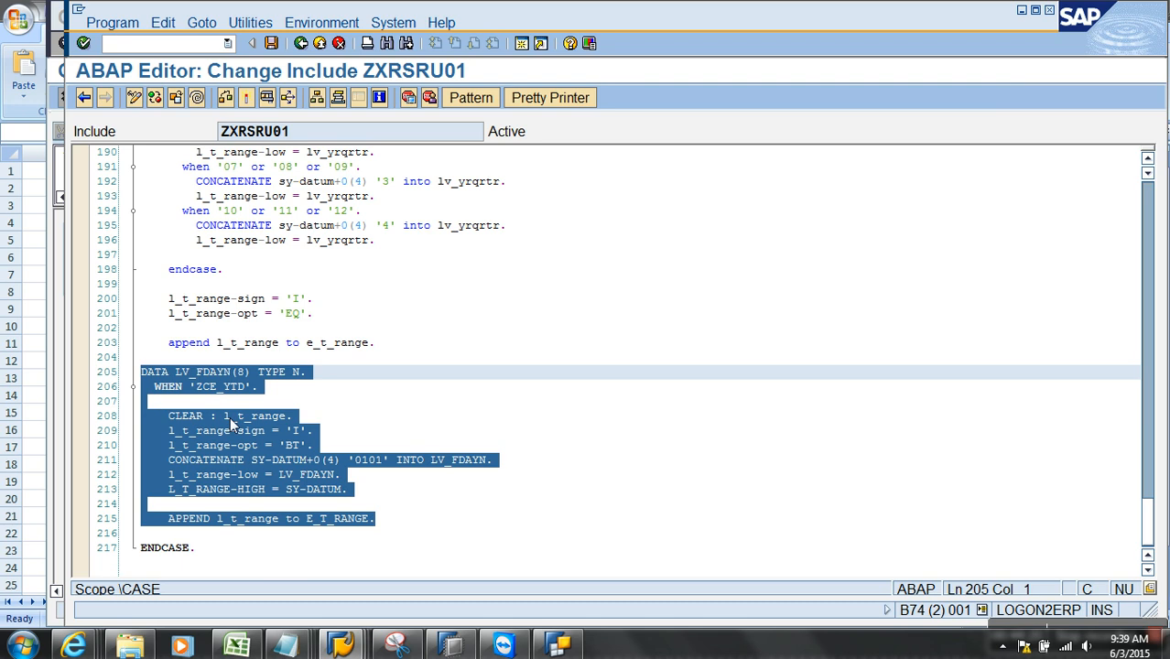
{"action": "left_click", "coordinate": [405, 436]}
{"action": "left_click_drag", "start_coordinate": [392, 526], "coordinate": [128, 398]}
{"action": "key", "text": "ctrl+c"}
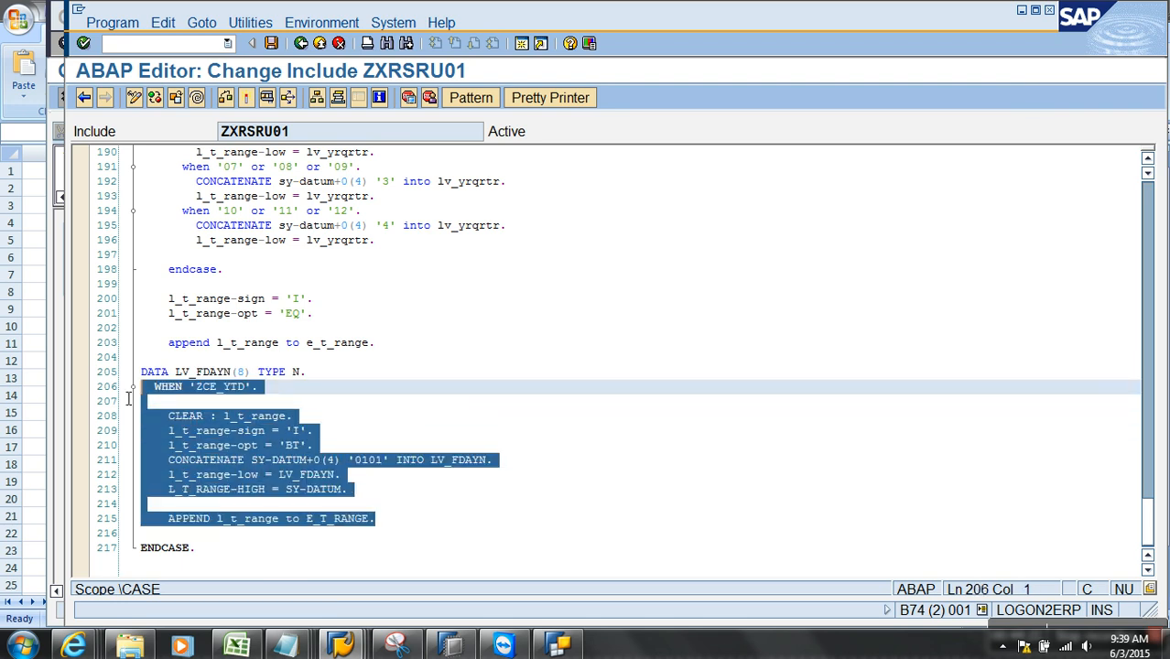
{"action": "scroll", "coordinate": [240, 454], "scroll_direction": "down", "scroll_amount": 4}
{"action": "left_click", "coordinate": [428, 352]}
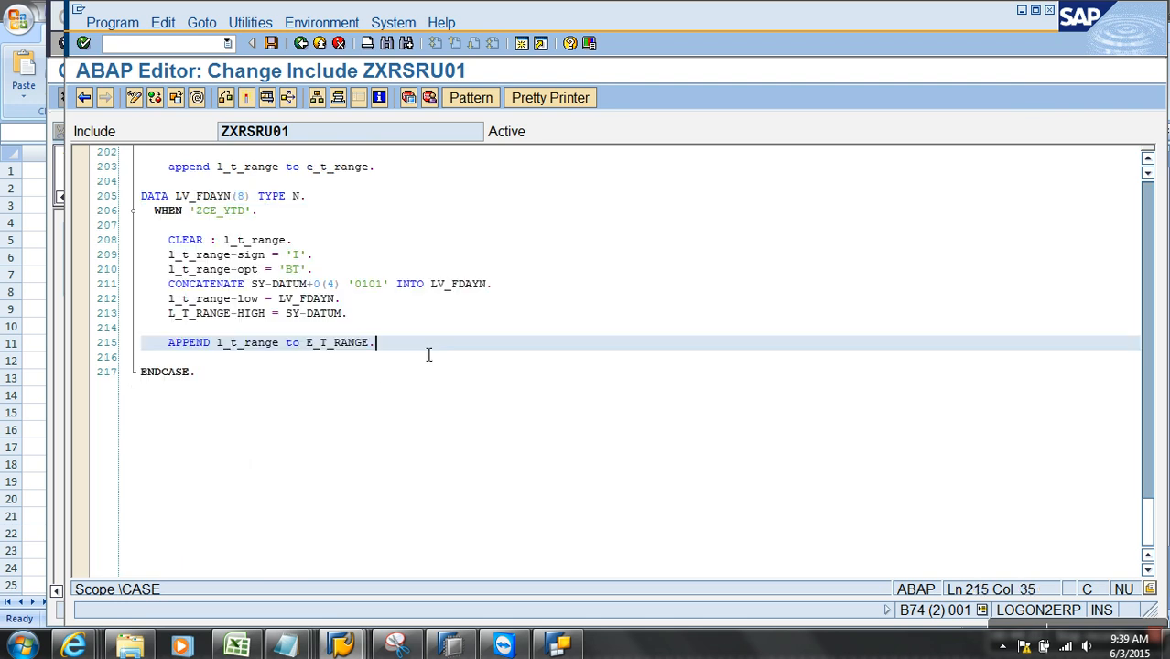
{"action": "key", "text": "Return"}
{"action": "key", "text": "Return"}
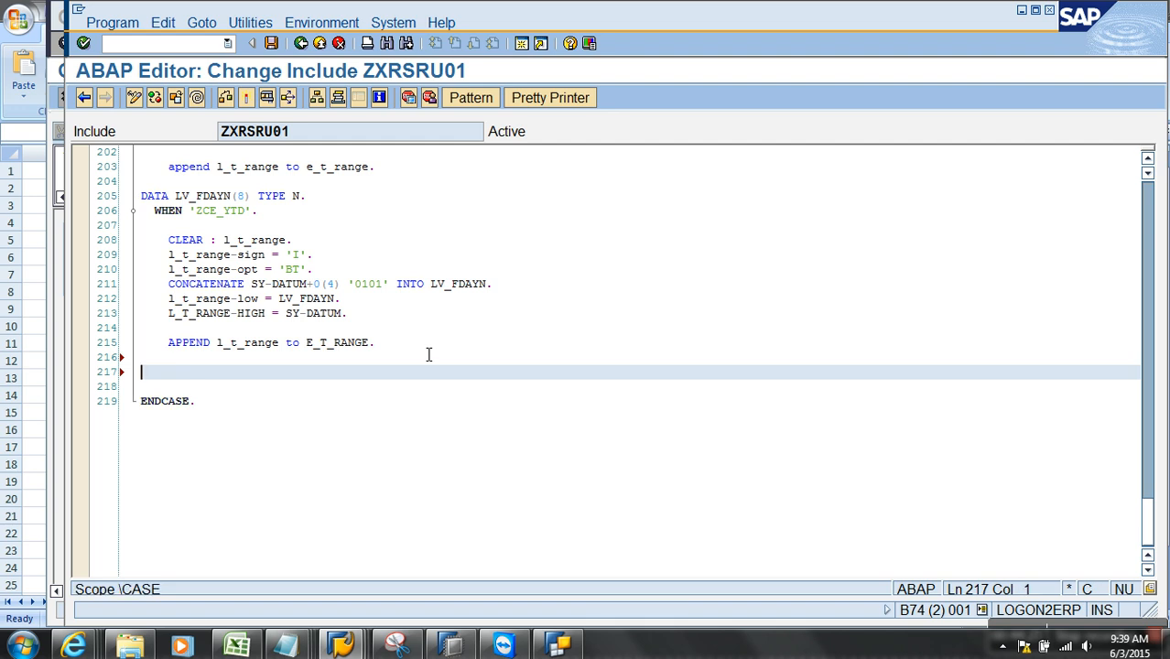
{"action": "key", "text": "ctrl+v"}
- In the pasted block, change the variable to 'ZCE_MTD' and the CONCATENATE arguments to SY-DATUM+0(6) '01'
{"action": "left_click", "coordinate": [240, 373]}
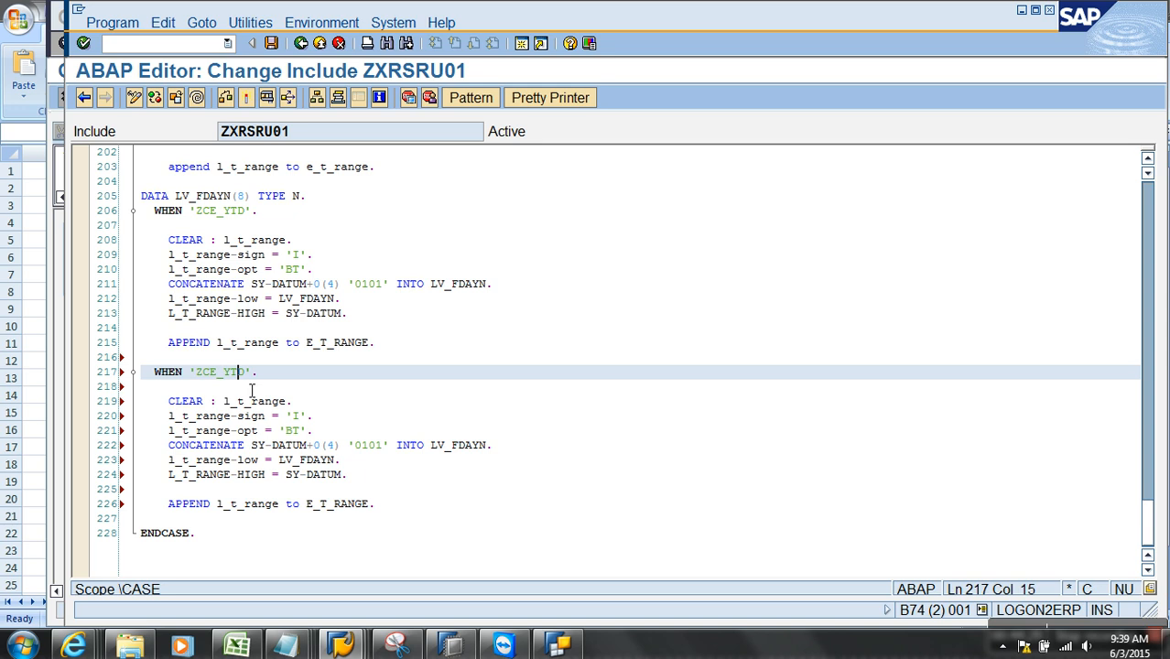
{"action": "key", "text": "Delete"}
{"action": "type", "text": "M"}
{"action": "left_click", "coordinate": [337, 448]}
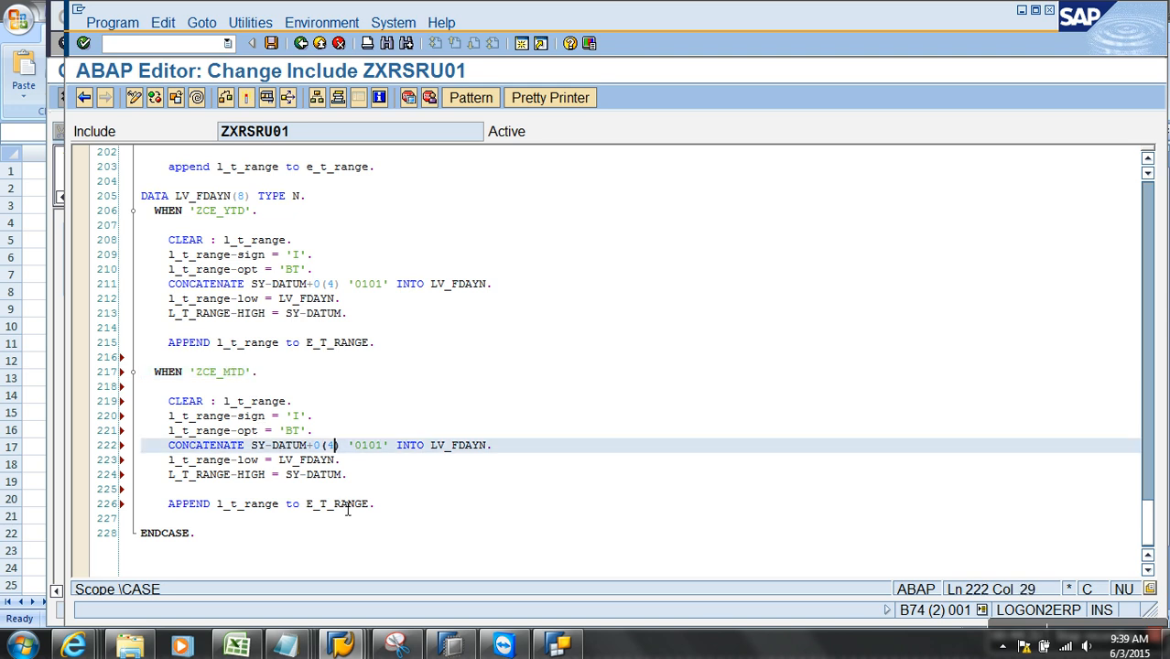
{"action": "key", "text": "BackSpace"}
{"action": "type", "text": "6"}
{"action": "left_click", "coordinate": [373, 450]}
{"action": "key", "text": "BackSpace"}
{"action": "key", "text": "BackSpace"}
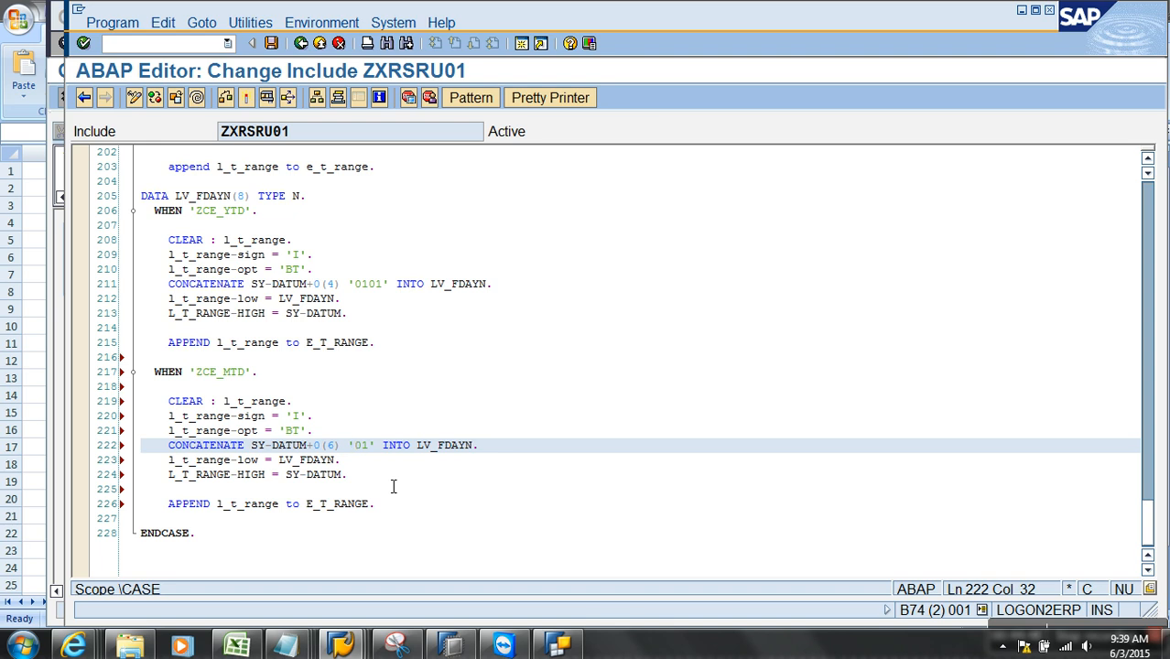
- Examine the yyyymmdd character positions in Notepad for the year-month and day parts, and return to the ABAP Editor
{"action": "left_click", "coordinate": [368, 595]}
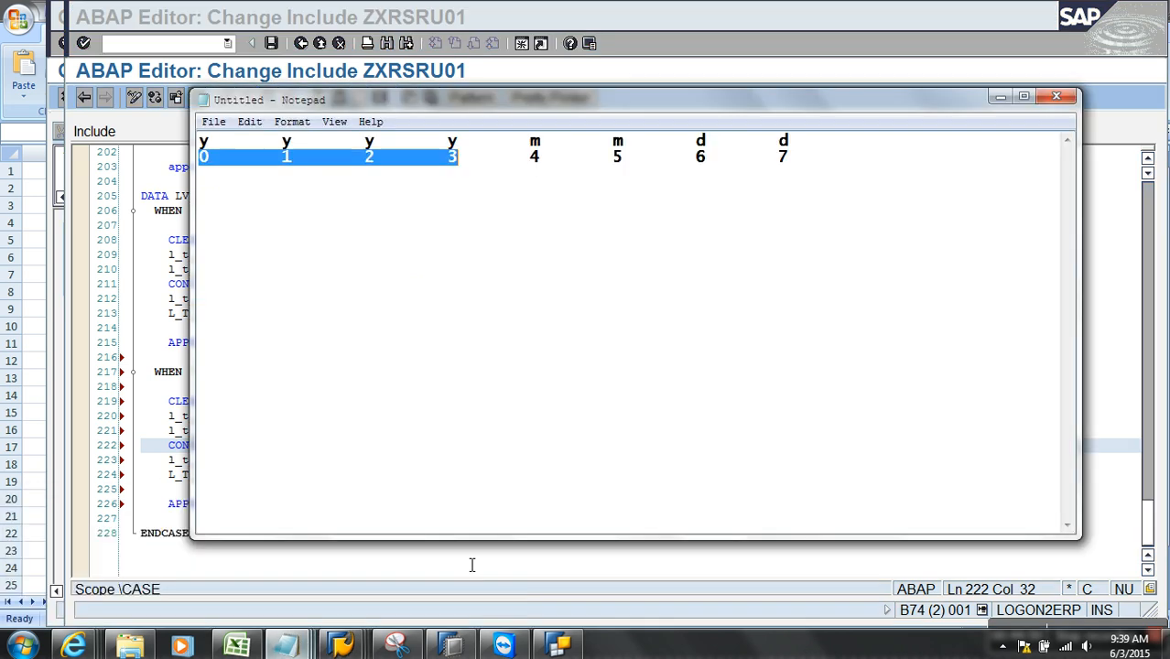
{"action": "left_click_drag", "start_coordinate": [625, 142], "coordinate": [157, 148]}
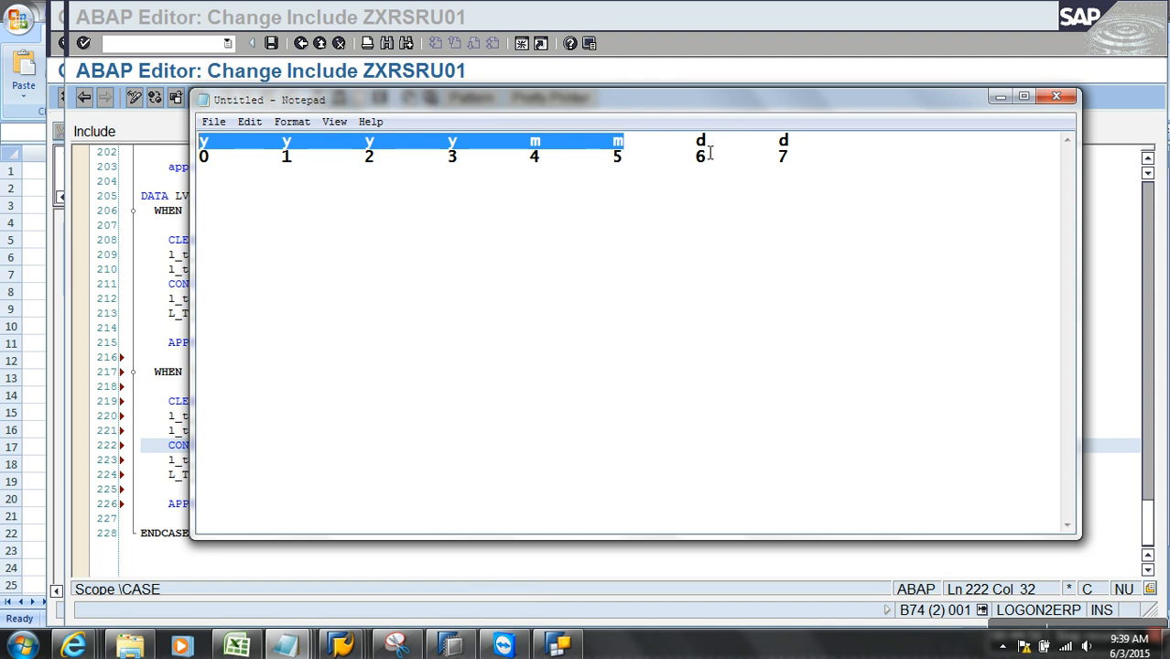
{"action": "left_click_drag", "start_coordinate": [707, 150], "coordinate": [816, 151]}
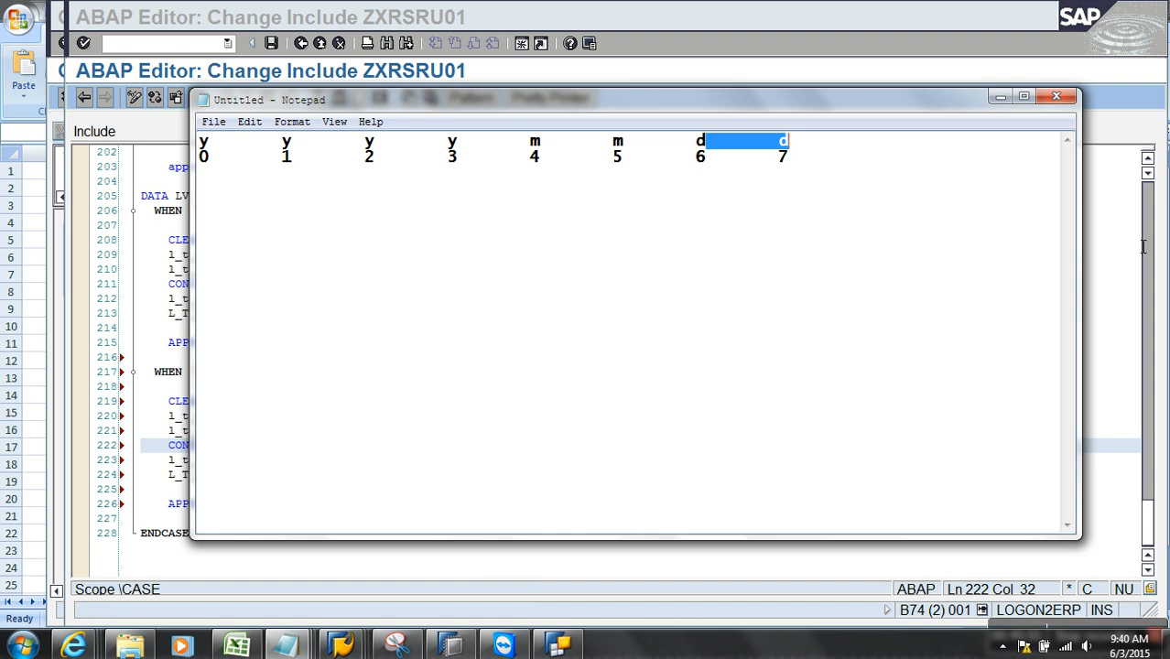
{"action": "left_click", "coordinate": [1113, 229]}
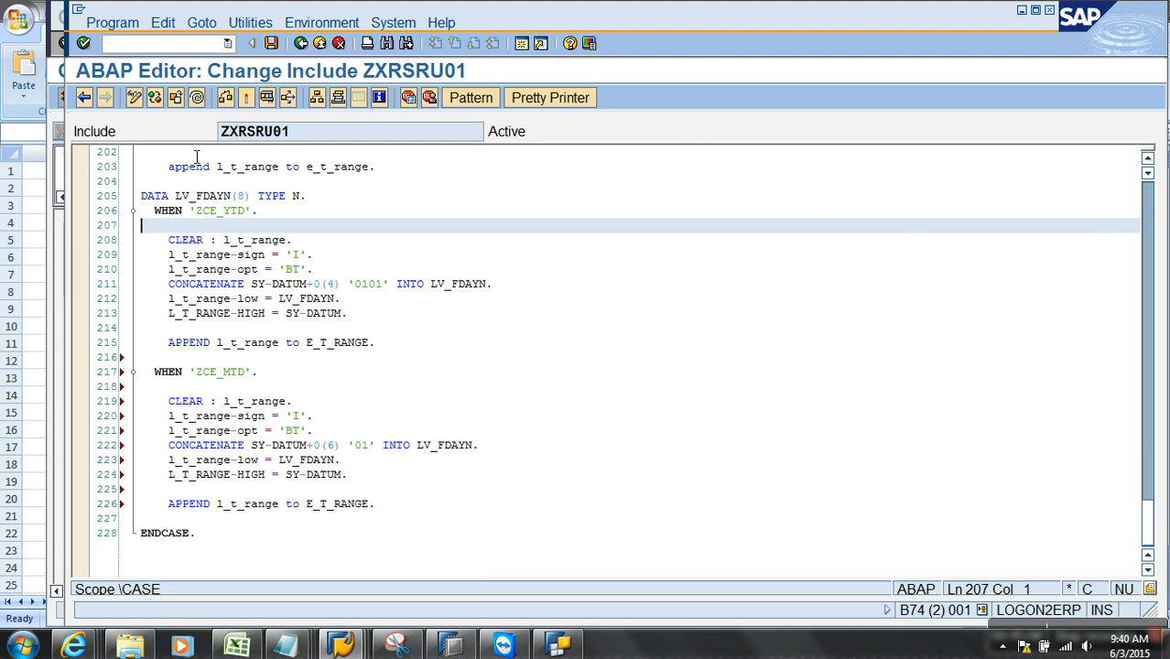
- Activate include ZXRSRU01 and go back to function module EXIT_SAPLRRS0_001
{"action": "left_click", "coordinate": [246, 102]}
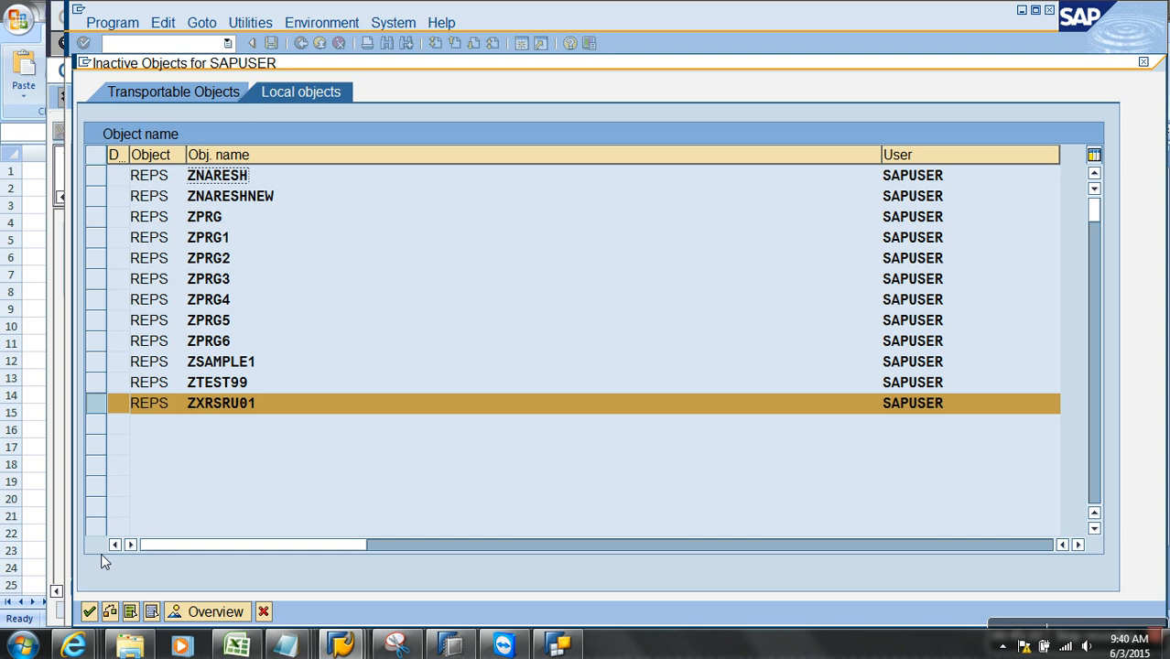
{"action": "key", "text": "Return"}
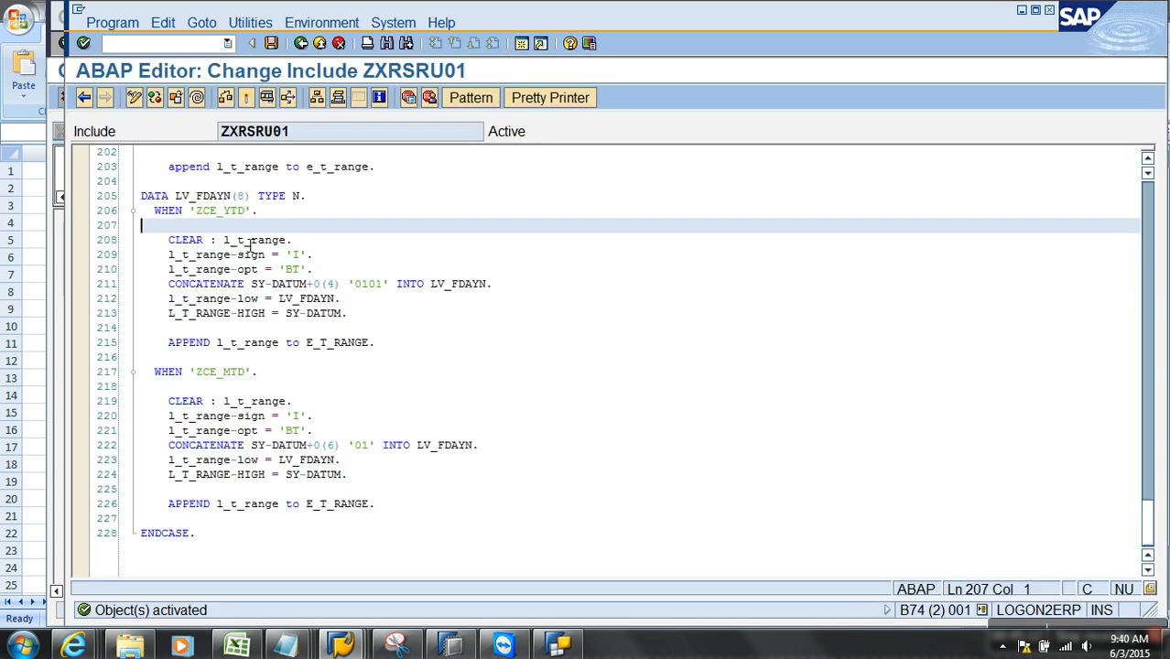
{"action": "left_click", "coordinate": [300, 43]}
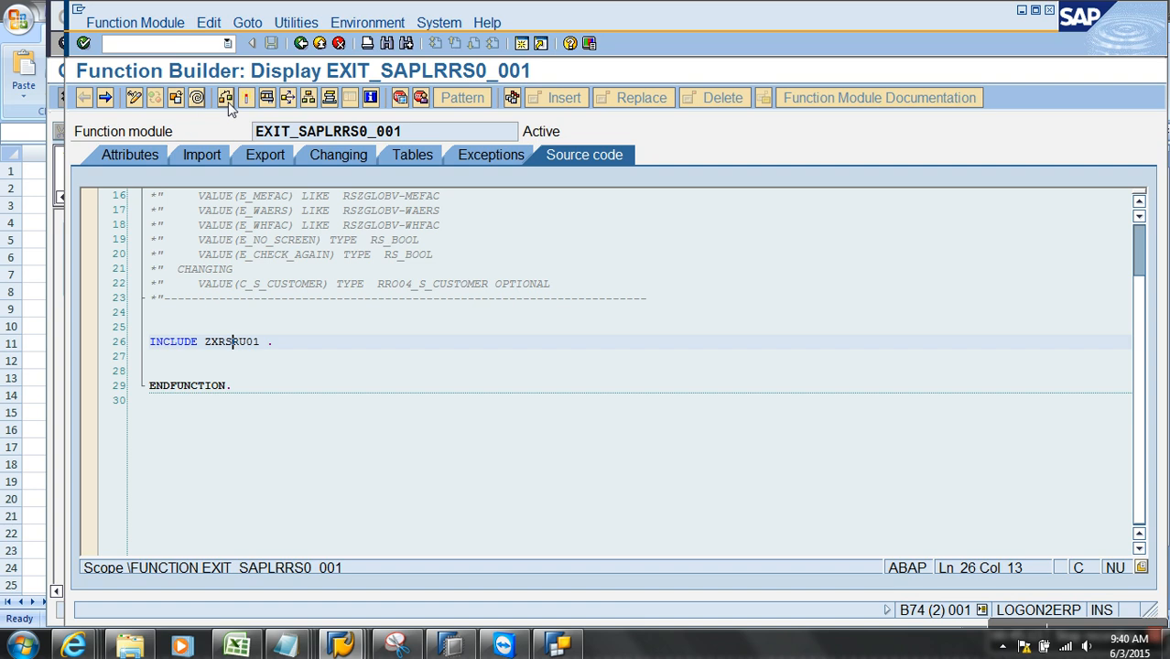
{"action": "left_click", "coordinate": [249, 99]}
- Save Simple Demo Query in BEx Query Designer, run it with the MTD variable in SAP GUI, and return to the Query Monitor
{"action": "left_click", "coordinate": [57, 80]}
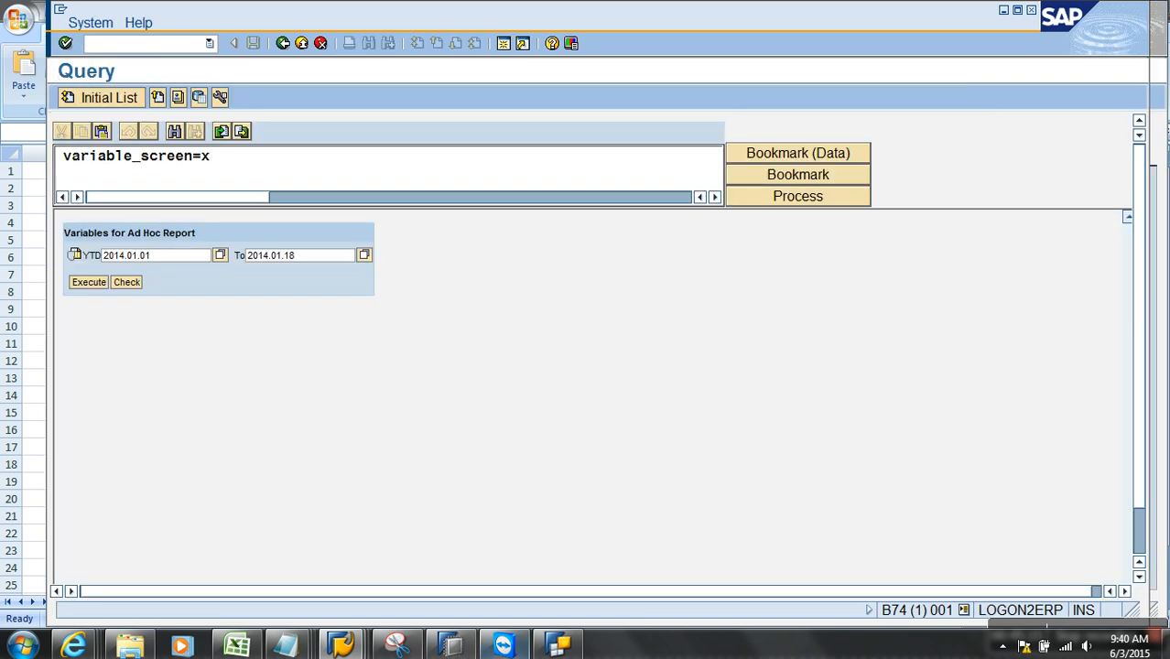
{"action": "left_click", "coordinate": [556, 647]}
{"action": "left_click", "coordinate": [225, 63]}
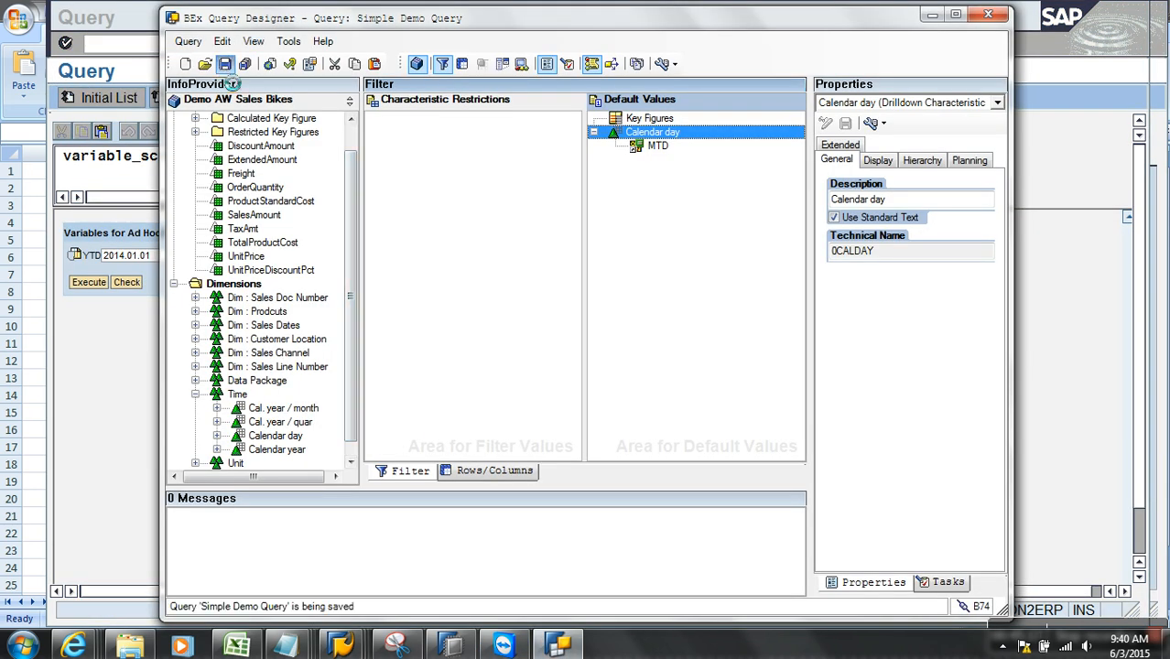
{"action": "left_click", "coordinate": [104, 111]}
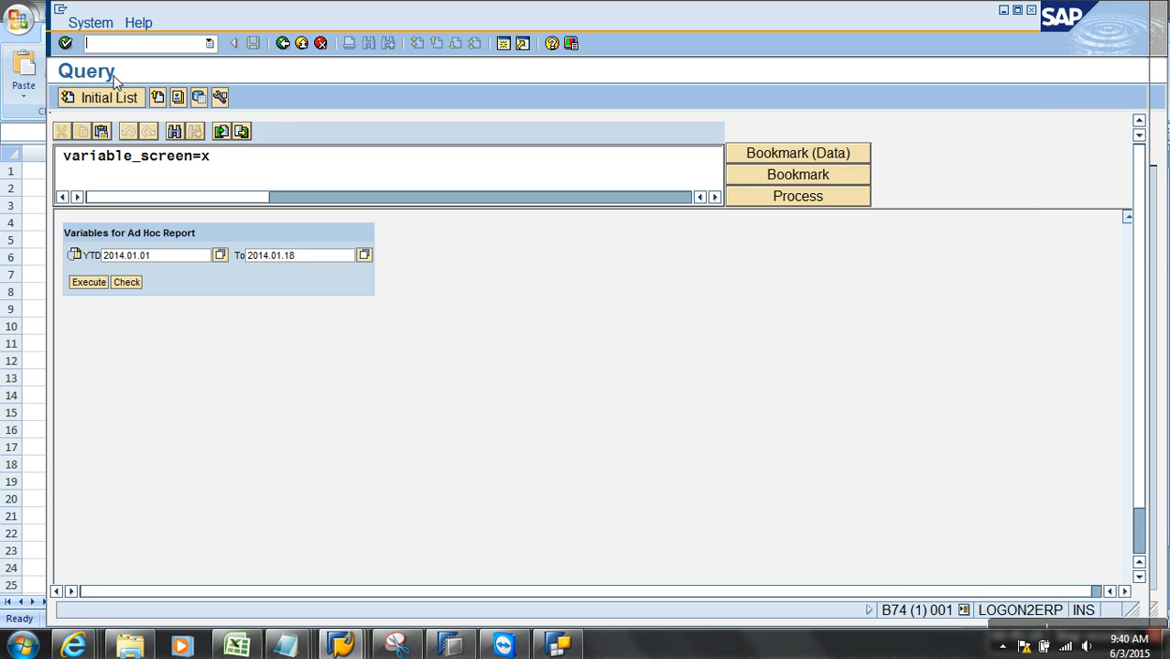
{"action": "left_click", "coordinate": [283, 44]}
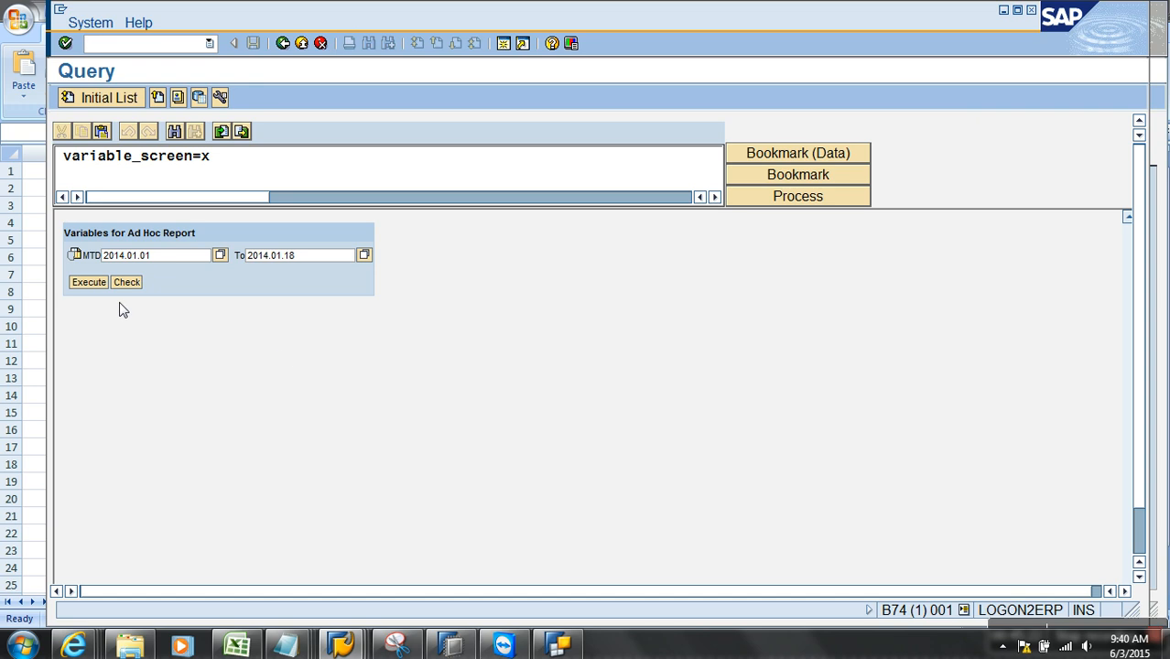
{"action": "left_click", "coordinate": [89, 284]}
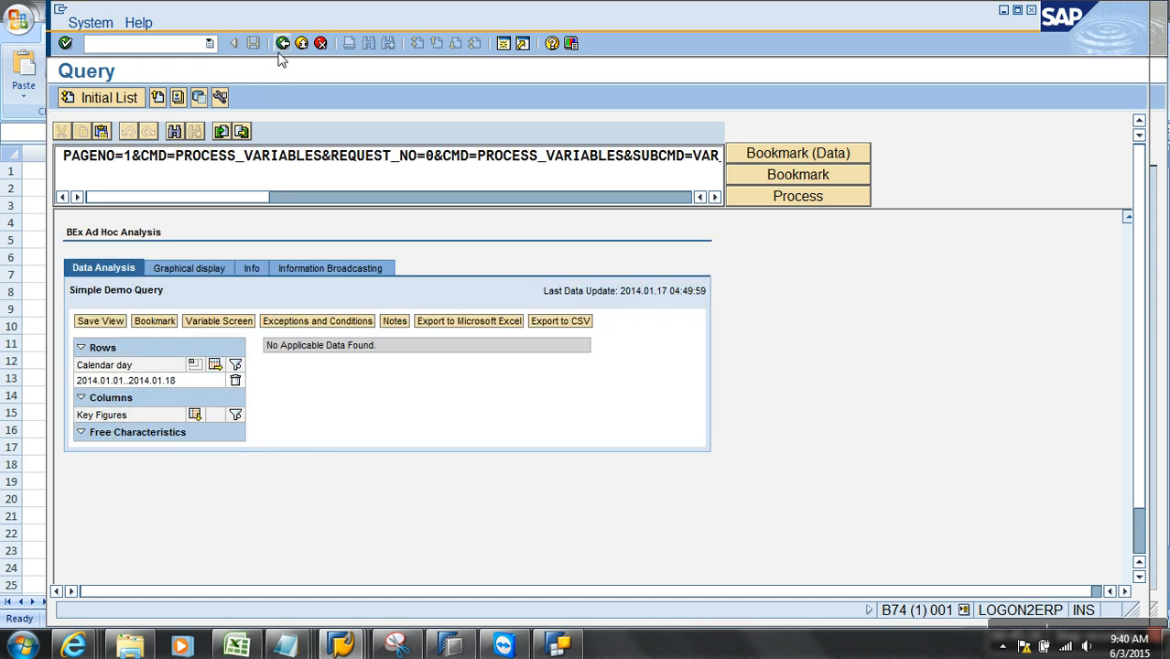
{"action": "left_click", "coordinate": [283, 44]}
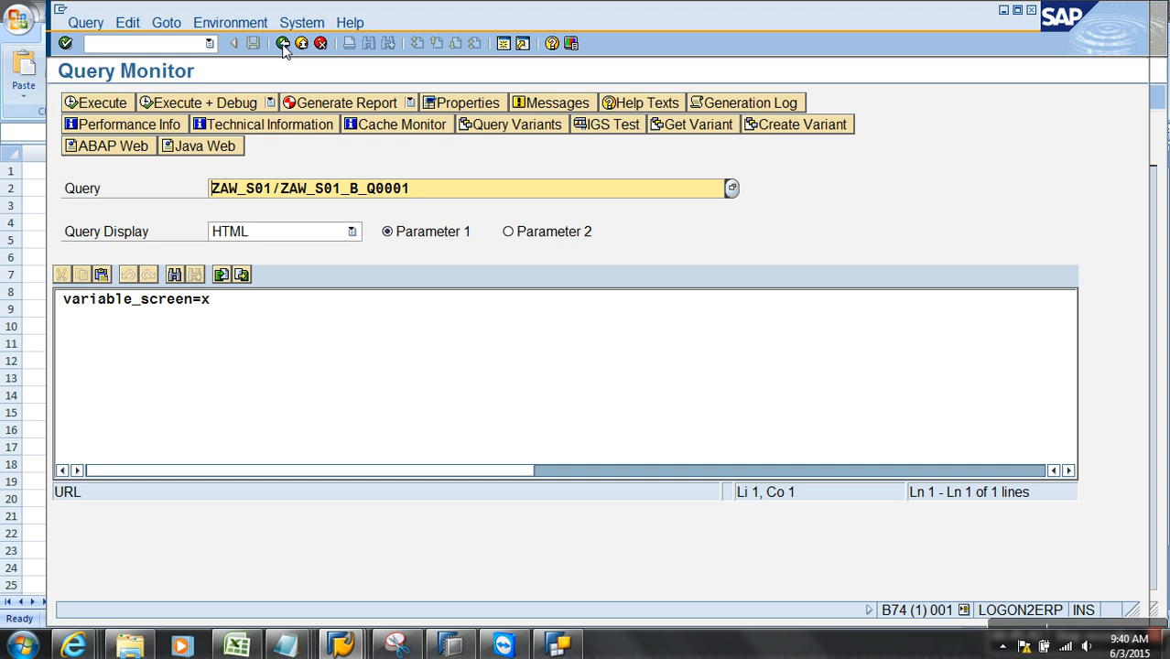
- Switch to the EXIT_SAPLRRS0_001 session in SAP GUI and open transaction SE37 in a new session
{"action": "left_click", "coordinate": [346, 644]}
{"action": "left_click", "coordinate": [499, 577]}
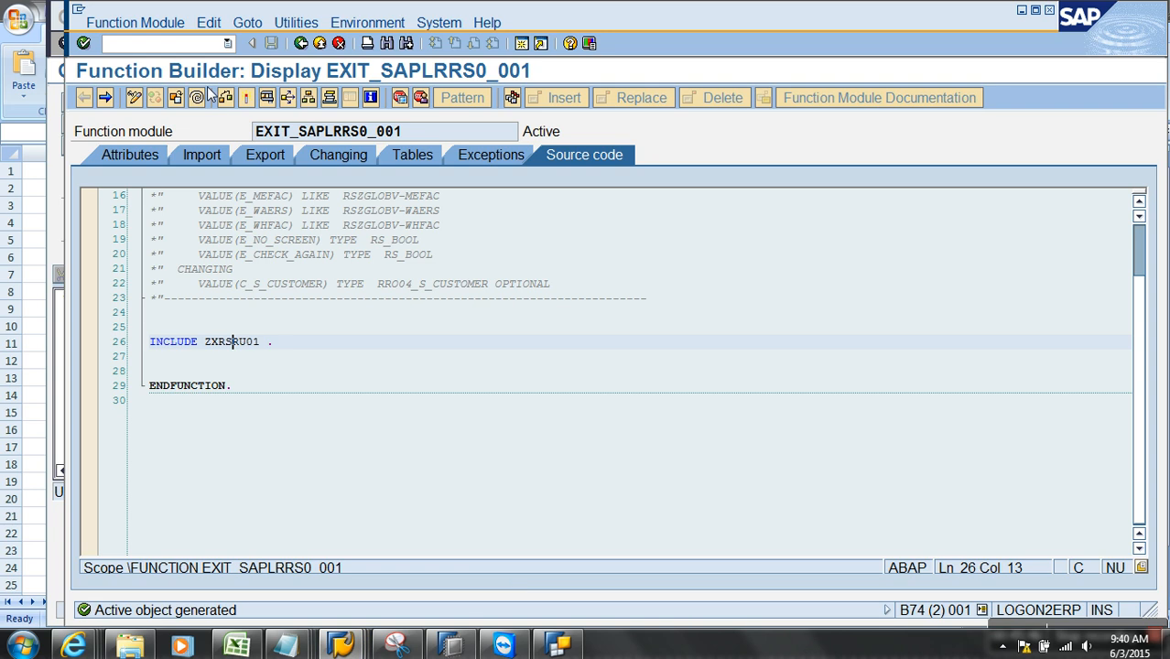
{"action": "left_click", "coordinate": [202, 50]}
{"action": "type", "text": "/OSE37"}
{"action": "key", "text": "Return"}
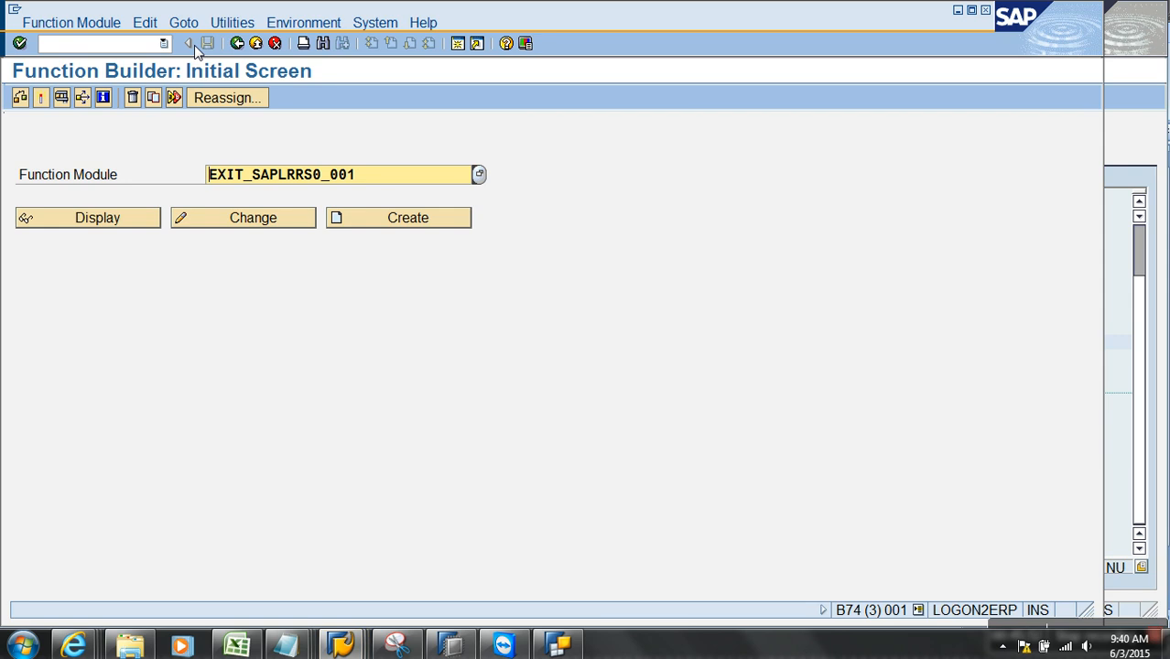
- Replace the function module name with DATE_GET_WEEK and open its test screen
{"action": "key", "text": "Delete"}
{"action": "key", "text": "Delete"}
{"action": "key", "text": "Delete"}
{"action": "key", "text": "Delete"}
{"action": "key", "text": "Delete"}
{"action": "key", "text": "Delete"}
{"action": "key", "text": "Delete"}
{"action": "key", "text": "Delete"}
{"action": "key", "text": "Delete"}
{"action": "key", "text": "Delete"}
{"action": "key", "text": "Delete"}
{"action": "key", "text": "Delete"}
{"action": "key", "text": "Delete"}
{"action": "key", "text": "Delete"}
{"action": "key", "text": "Delete"}
{"action": "key", "text": "Delete"}
{"action": "key", "text": "Delete"}
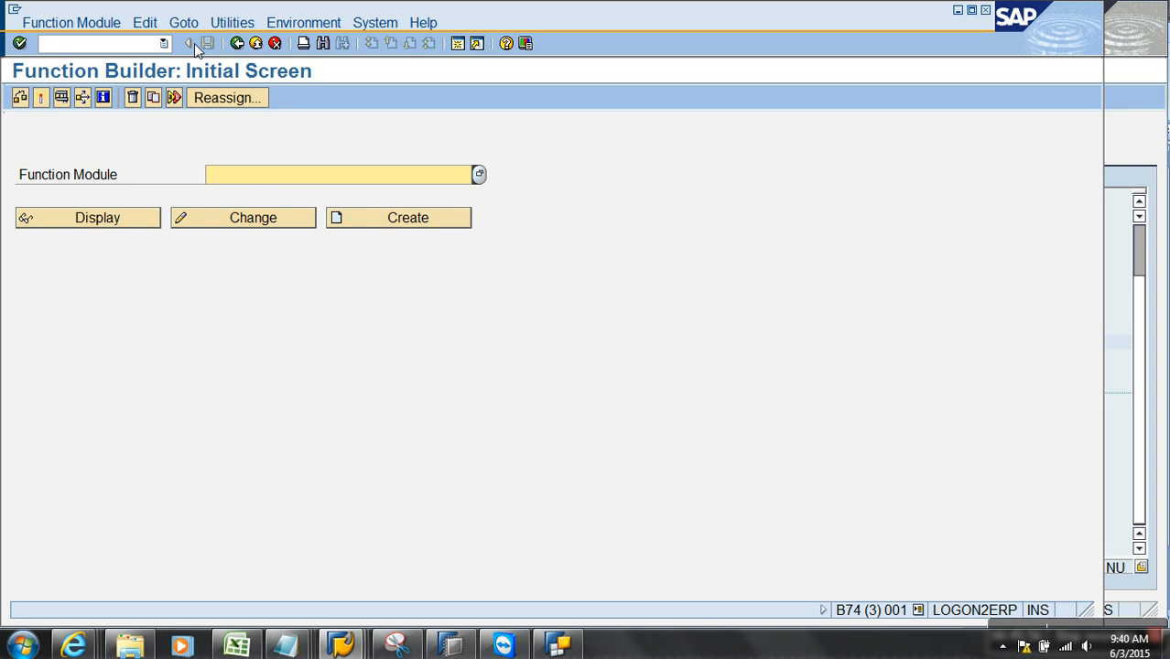
{"action": "type", "text": "DATE"}
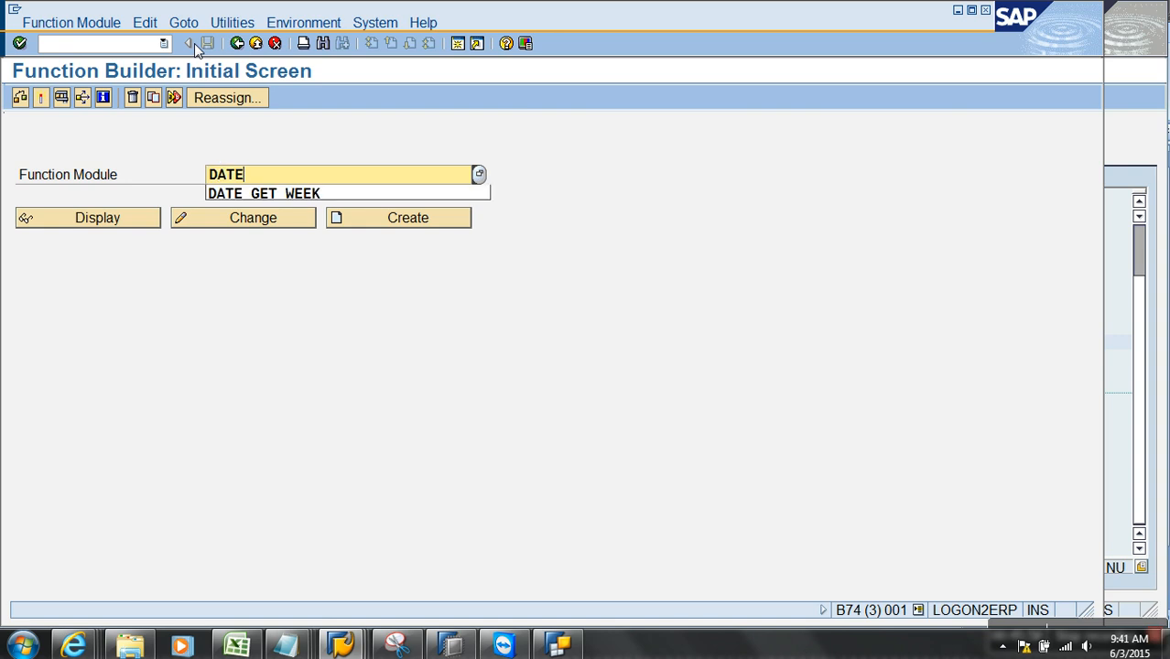
{"action": "key", "text": "Down"}
{"action": "key", "text": "Return"}
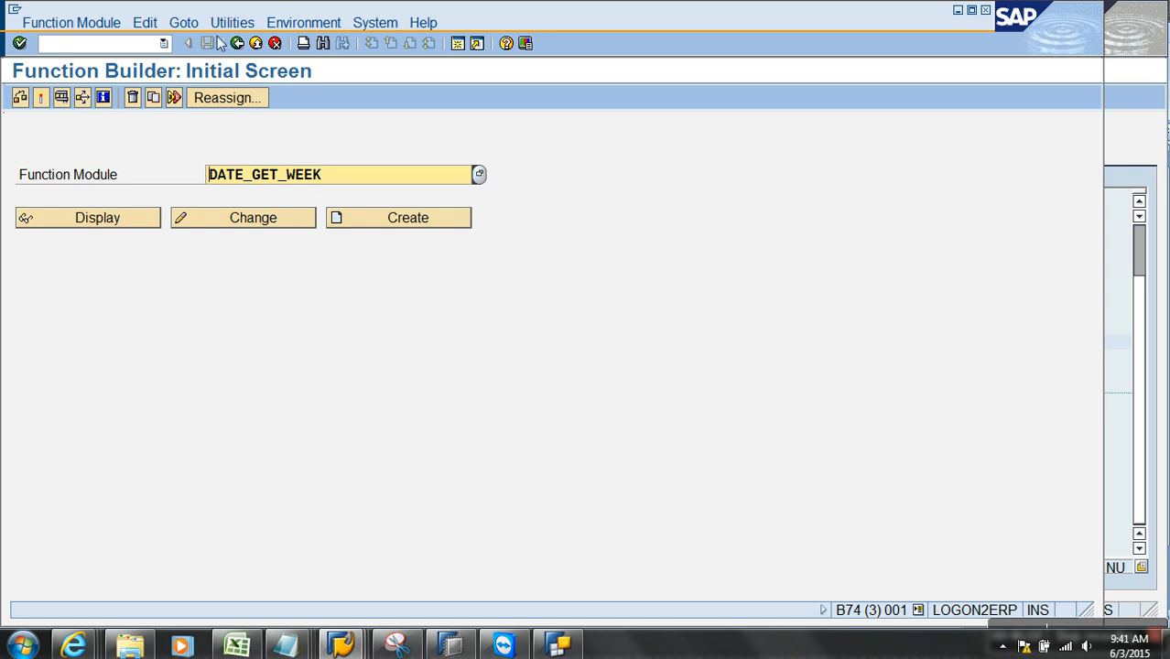
{"action": "left_click_drag", "start_coordinate": [350, 187], "coordinate": [186, 180]}
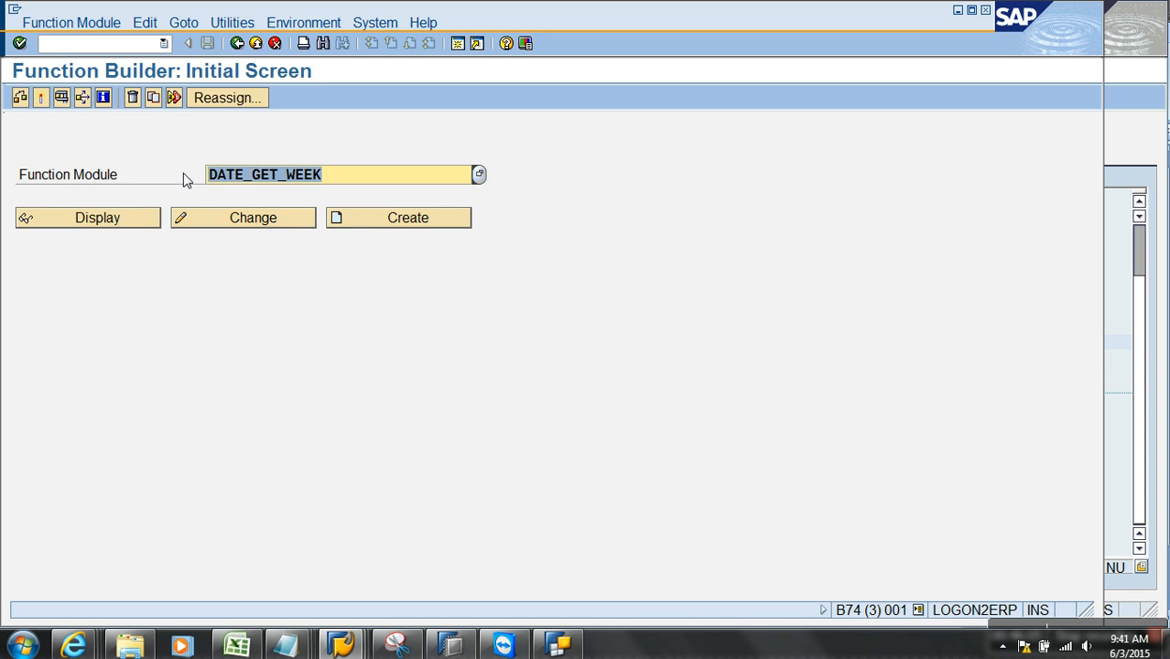
{"action": "left_click", "coordinate": [62, 97]}
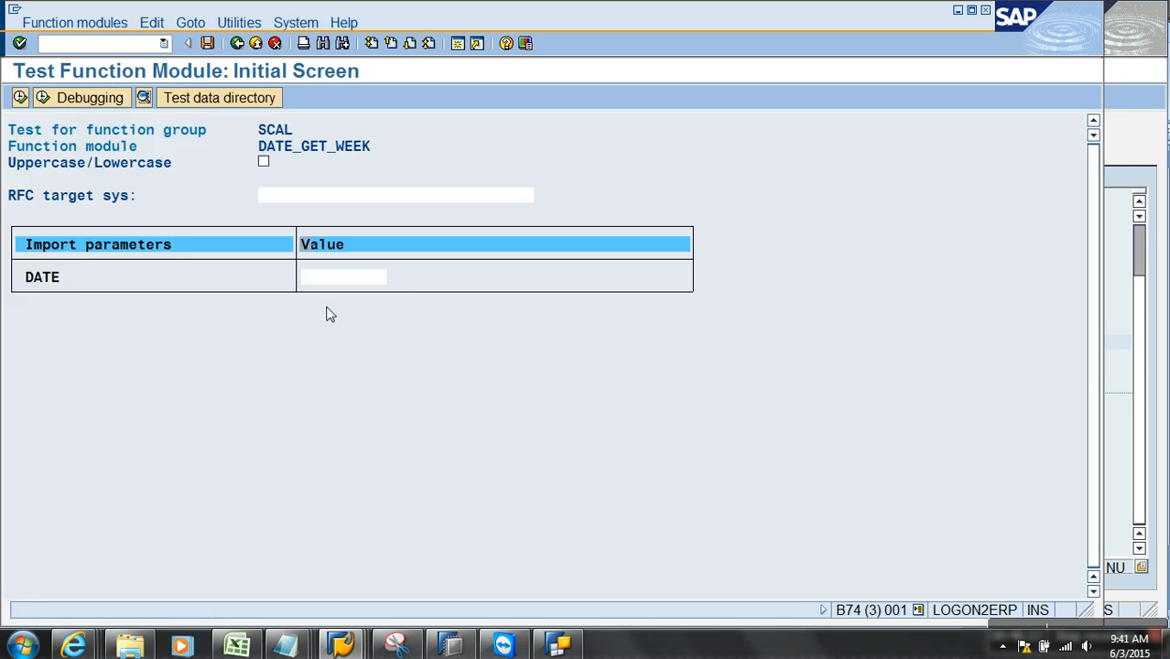
- Test DATE_GET_WEEK with DATE 2014.01.18, inspect the WEEK export value, and return to the Function Builder initial screen
{"action": "left_click", "coordinate": [336, 283]}
{"action": "type", "text": "2014.01.18"}
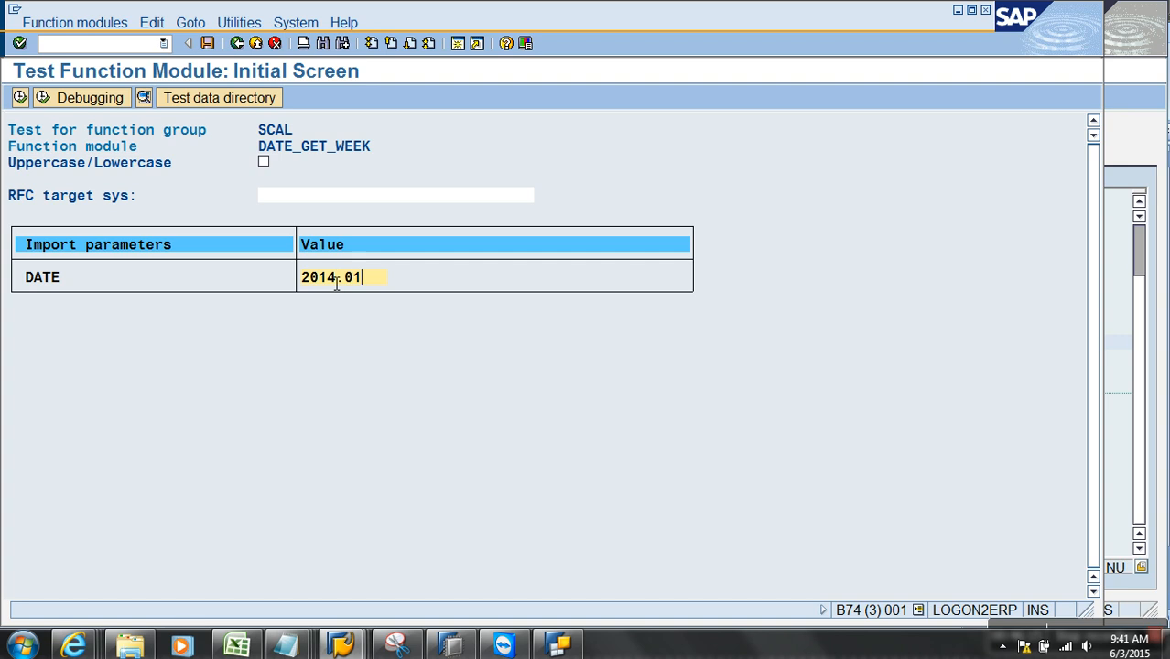
{"action": "left_click", "coordinate": [22, 98]}
{"action": "left_click", "coordinate": [349, 404]}
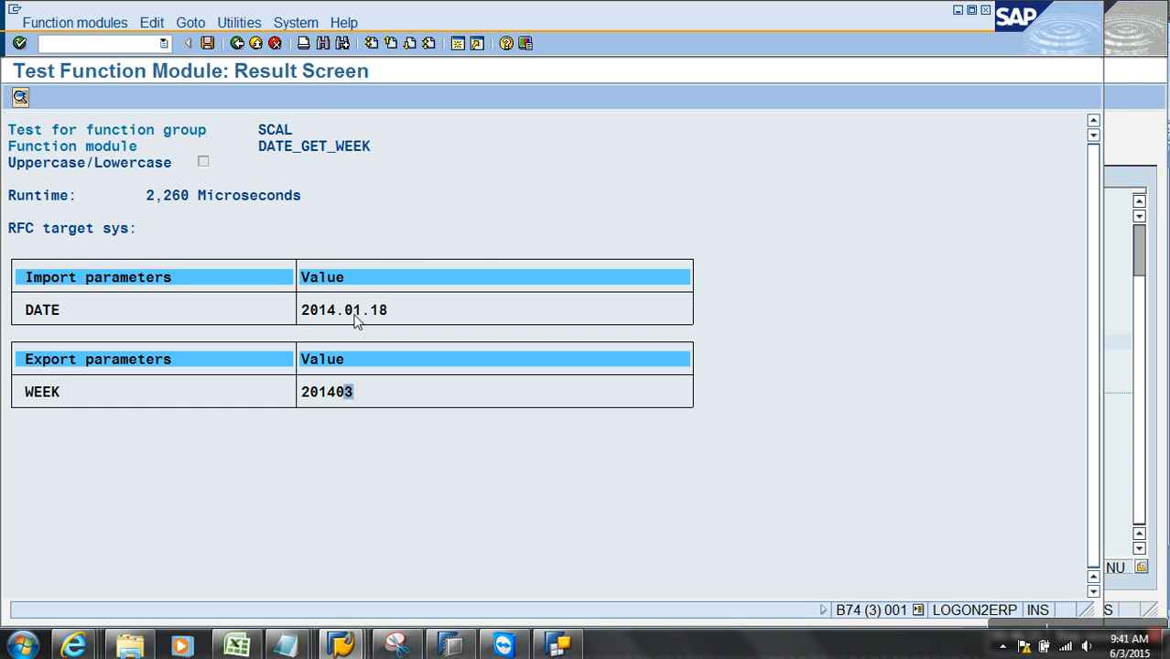
{"action": "double_click", "coordinate": [329, 394]}
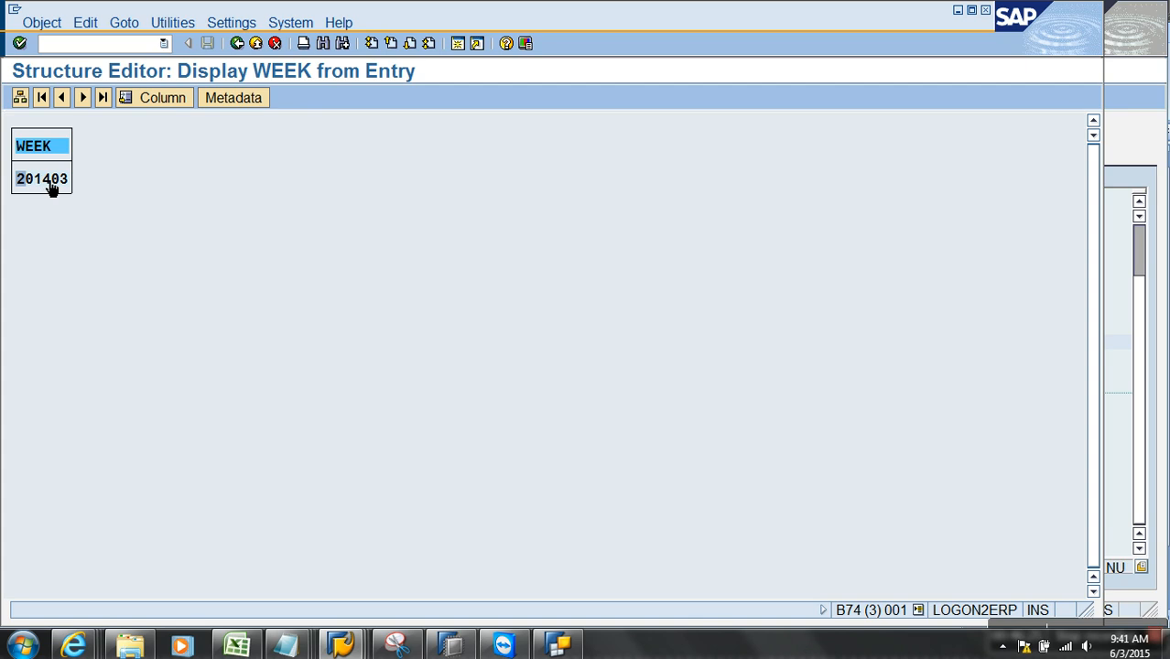
{"action": "left_click", "coordinate": [237, 44]}
{"action": "left_click", "coordinate": [237, 43]}
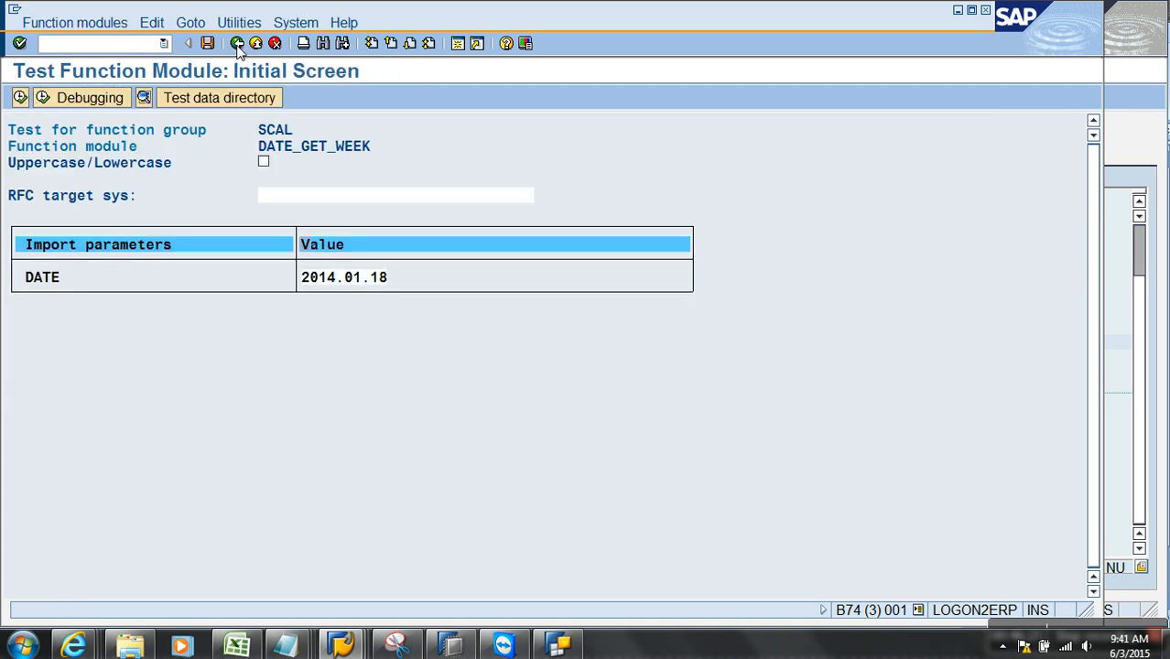
{"action": "left_click", "coordinate": [237, 44]}
- Search for function modules matching *WEEK* and choose WEEK_GET_FIRST_DAY from the SCAL calendar functions
{"action": "left_click_drag", "start_coordinate": [322, 175], "coordinate": [198, 176]}
{"action": "key", "text": "Delete"}
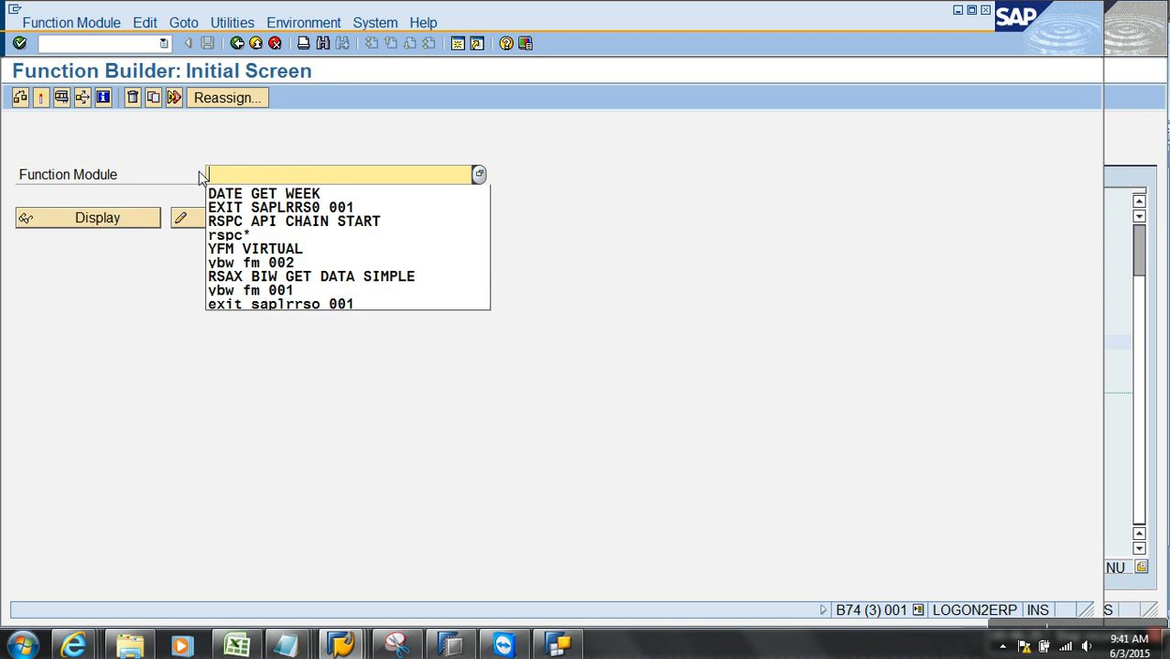
{"action": "type", "text": "*WEEK"}
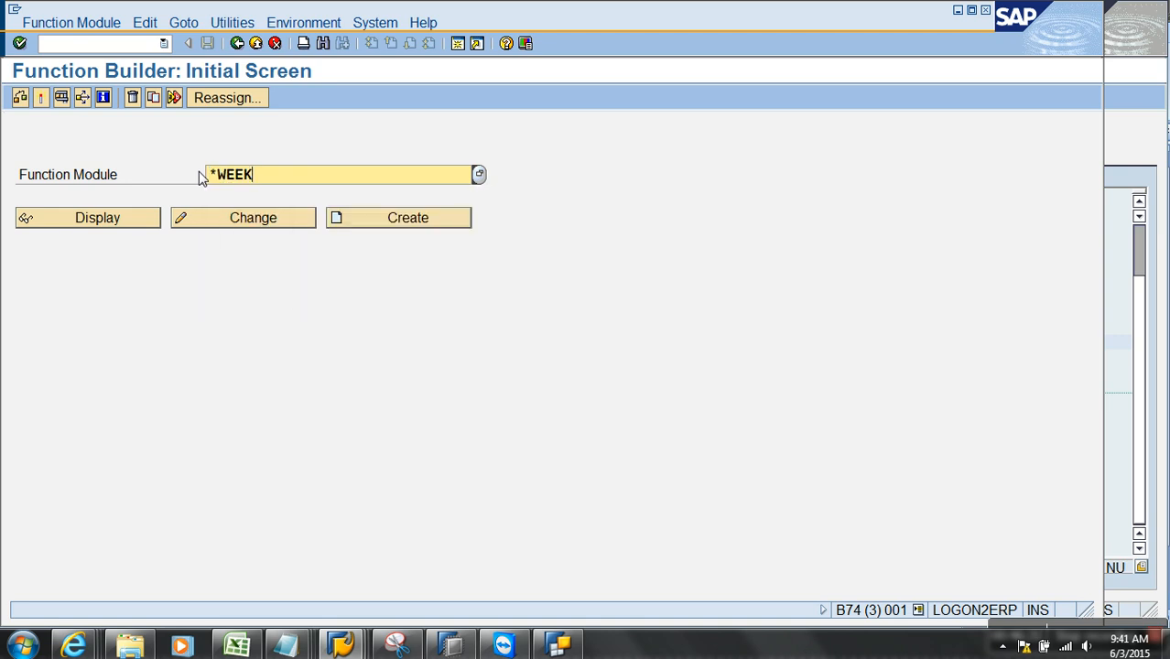
{"action": "type", "text": "*"}
{"action": "key", "text": "F4"}
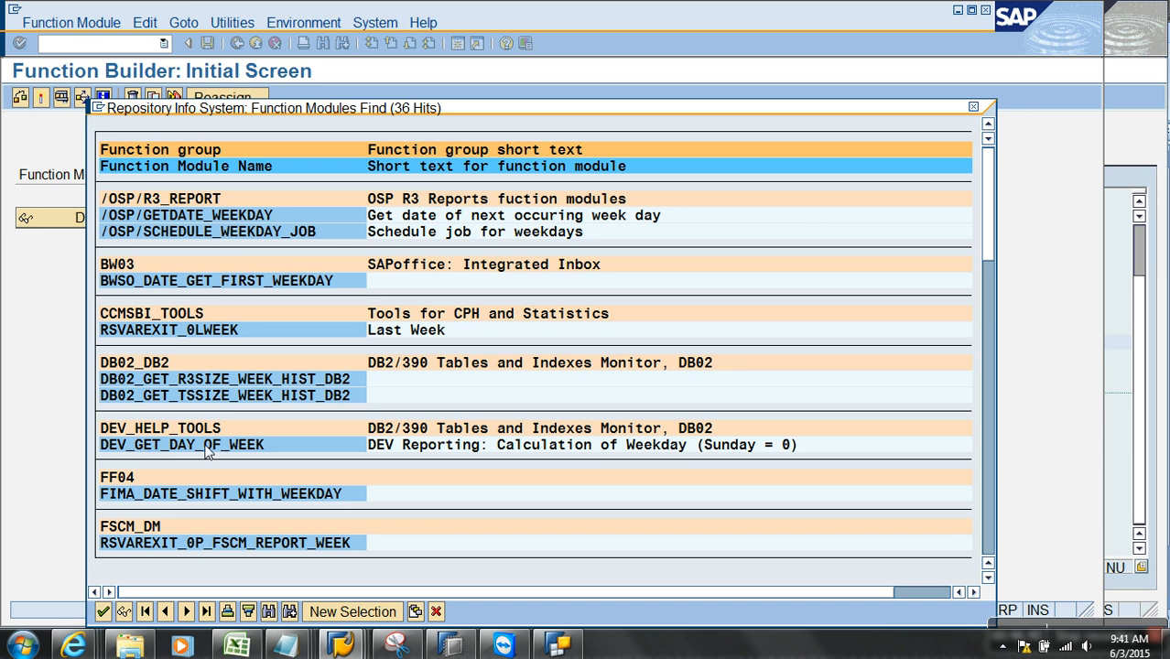
{"action": "scroll", "coordinate": [206, 451], "scroll_direction": "down", "scroll_amount": 2}
{"action": "scroll", "coordinate": [206, 451], "scroll_direction": "down", "scroll_amount": 1}
{"action": "scroll", "coordinate": [206, 450], "scroll_direction": "down", "scroll_amount": 1}
{"action": "scroll", "coordinate": [206, 451], "scroll_direction": "down", "scroll_amount": 1}
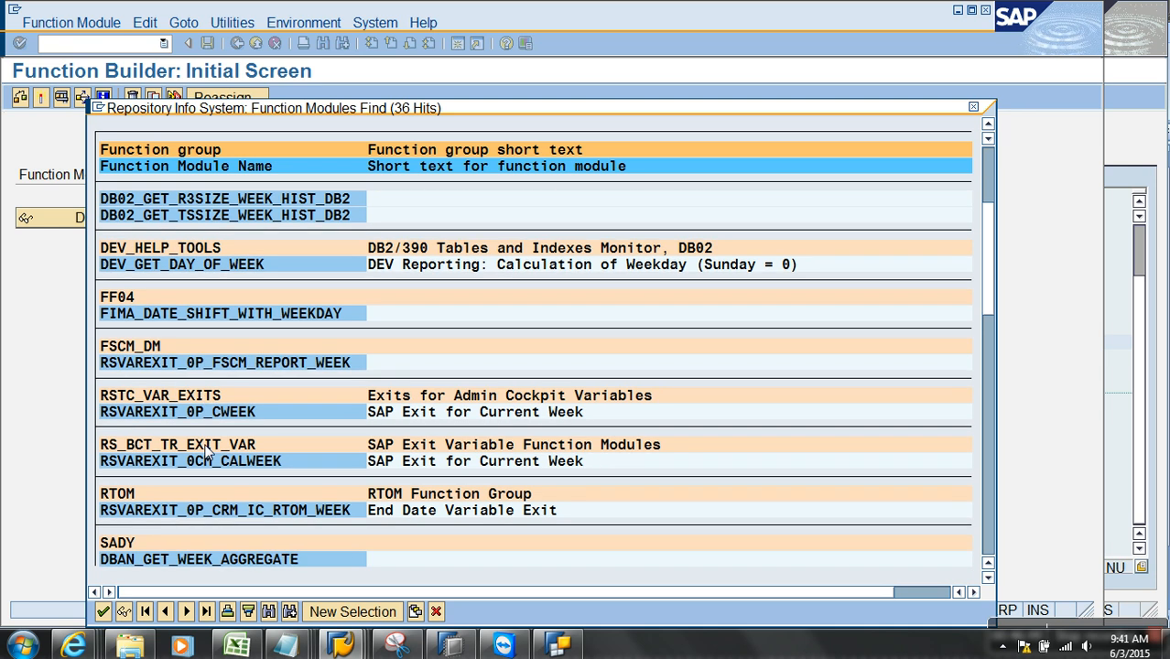
{"action": "scroll", "coordinate": [206, 451], "scroll_direction": "down", "scroll_amount": 1}
{"action": "scroll", "coordinate": [206, 450], "scroll_direction": "down", "scroll_amount": 3}
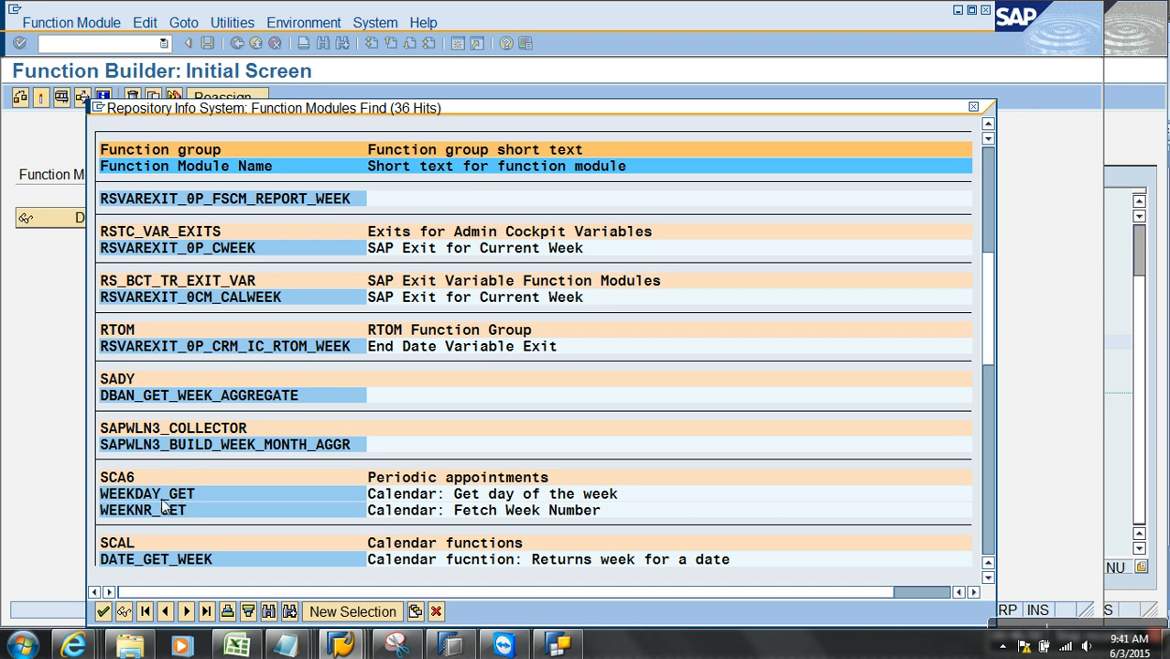
{"action": "scroll", "coordinate": [165, 508], "scroll_direction": "down", "scroll_amount": 1}
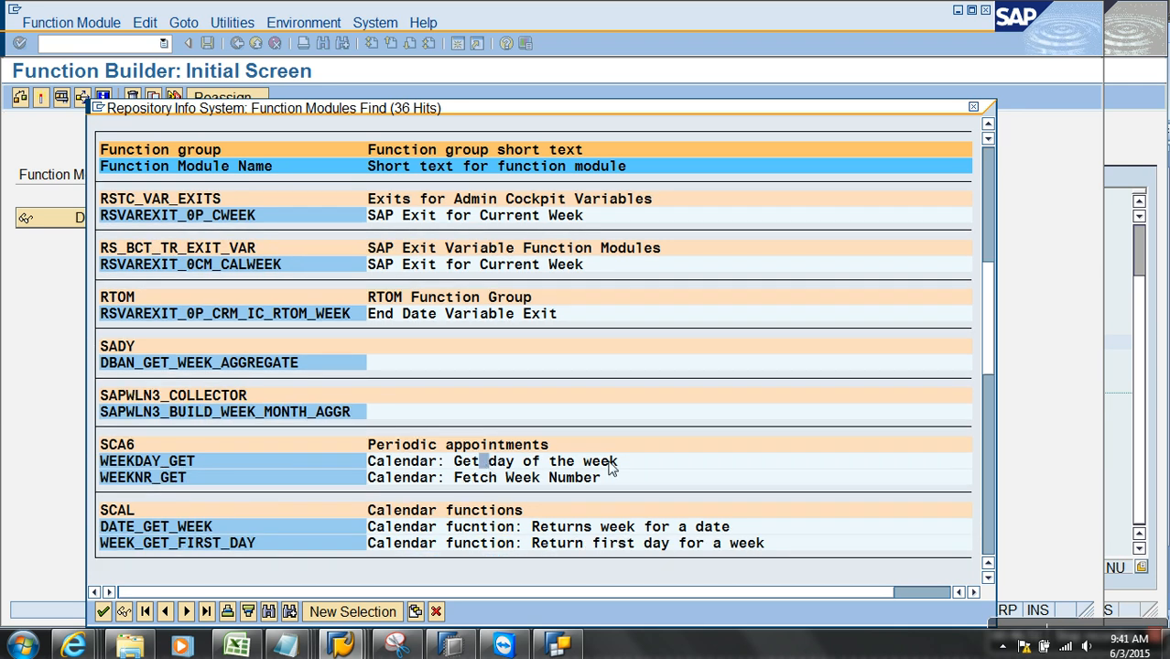
{"action": "scroll", "coordinate": [621, 467], "scroll_direction": "down", "scroll_amount": 2}
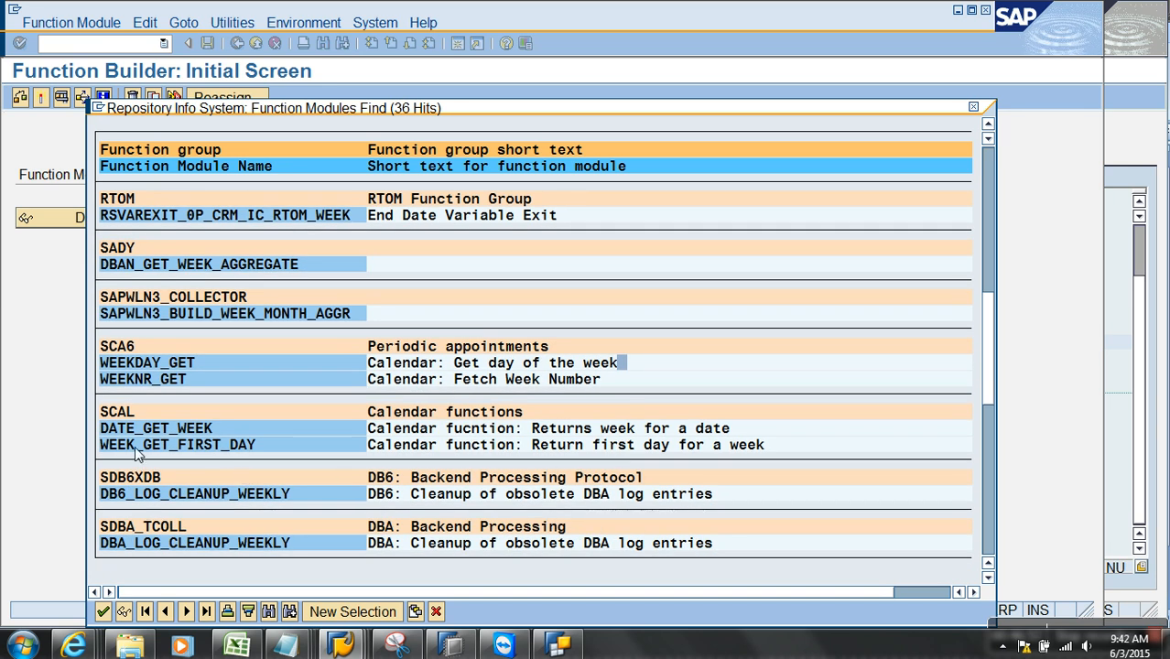
{"action": "double_click", "coordinate": [211, 447]}
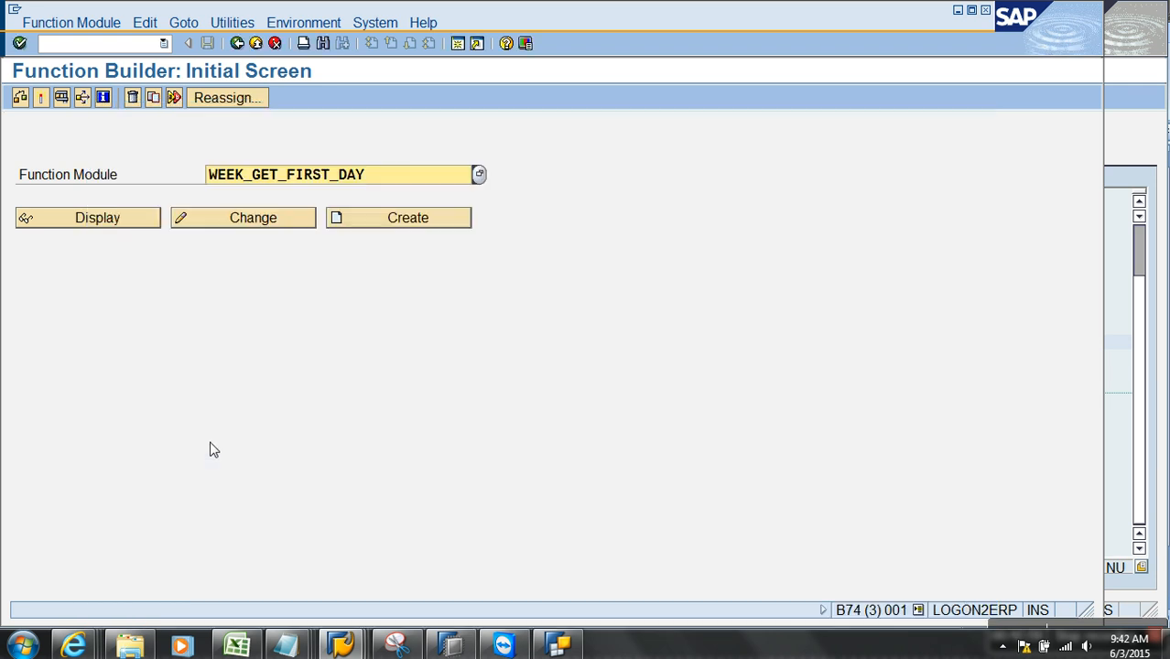
- Test WEEK_GET_FIRST_DAY with WEEK 201403 and inspect the DATE export value
{"action": "left_click", "coordinate": [83, 97]}
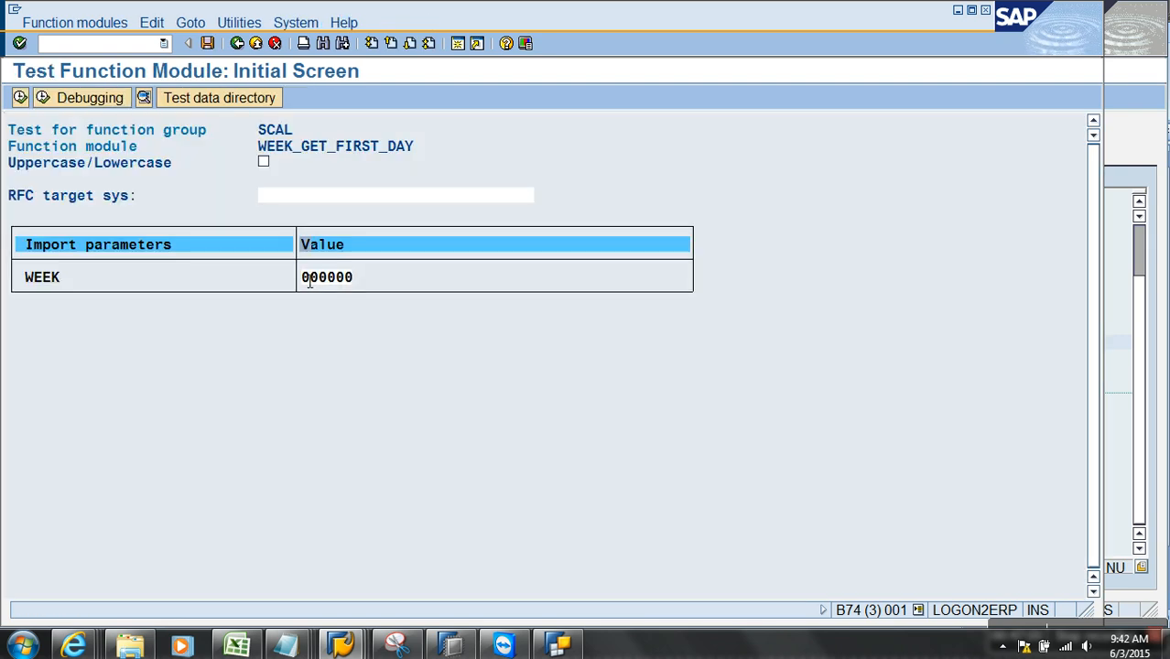
{"action": "left_click_drag", "start_coordinate": [309, 283], "coordinate": [389, 282]}
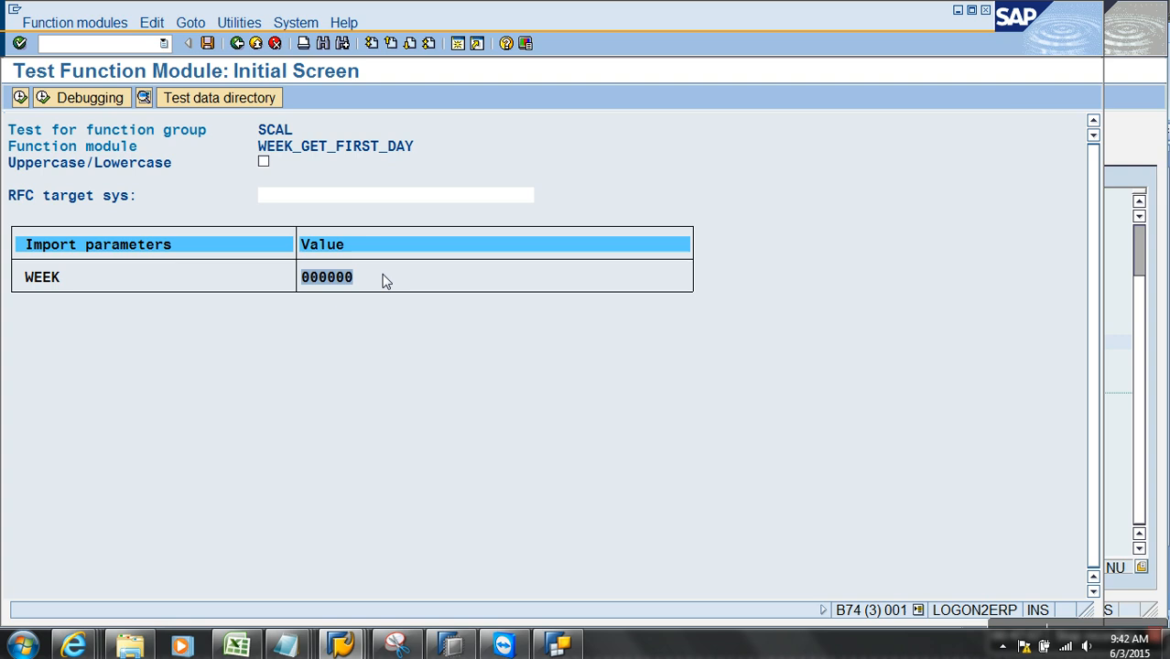
{"action": "type", "text": "201403"}
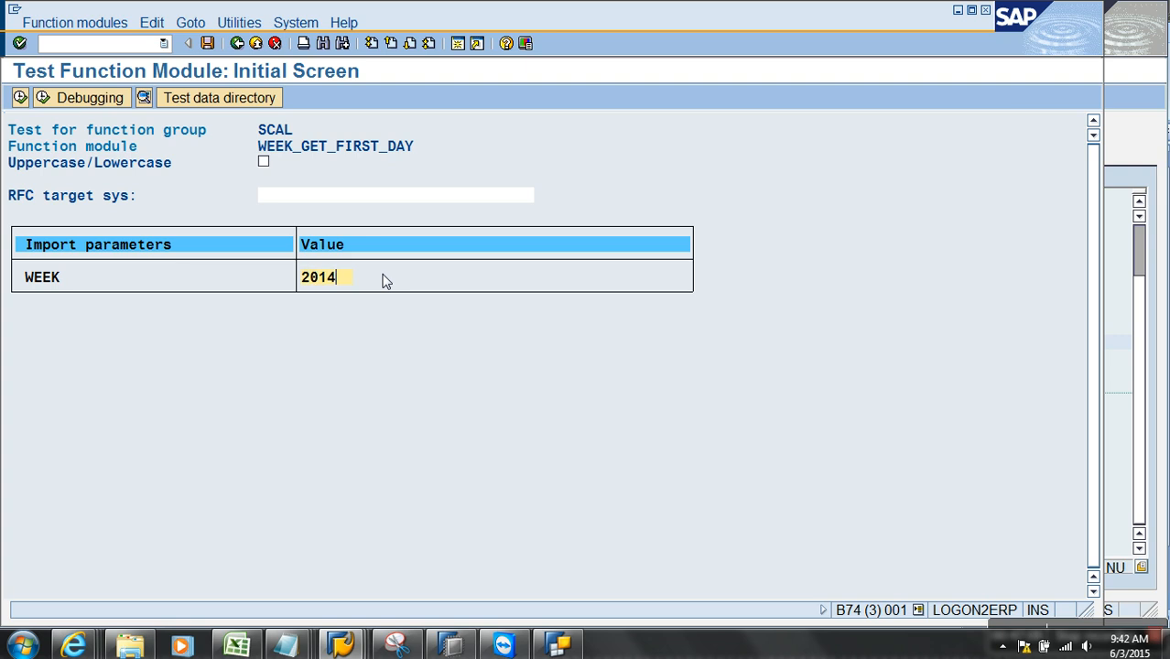
{"action": "left_click", "coordinate": [20, 98]}
{"action": "left_click", "coordinate": [386, 393]}
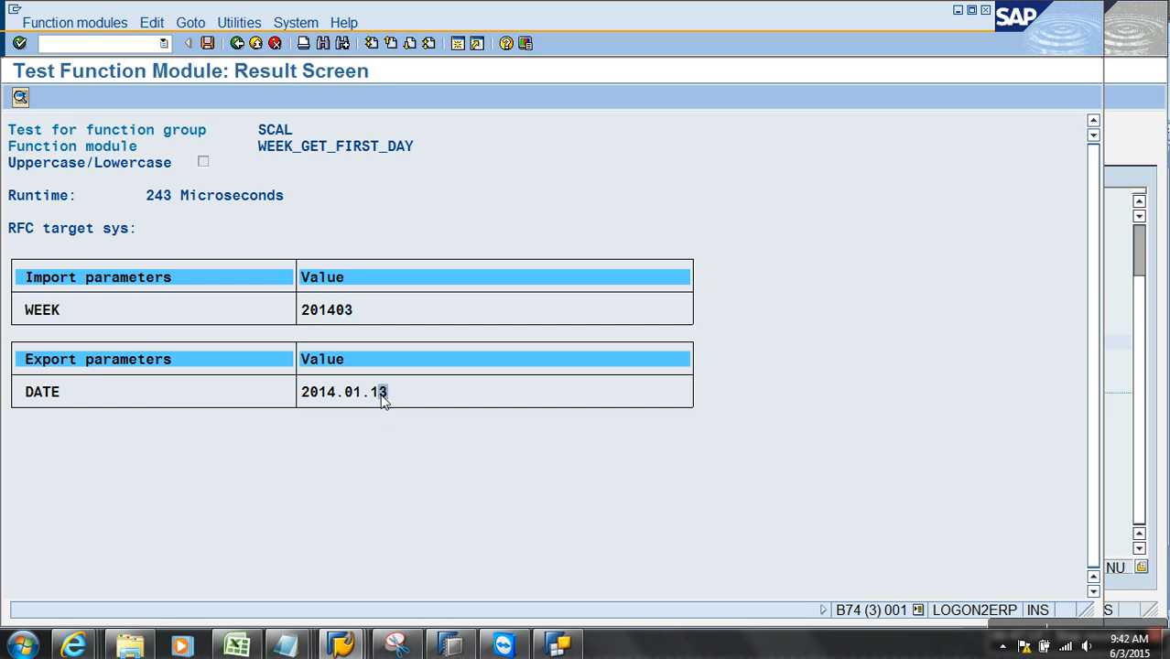
- Show January 2014 in the Windows calendar and select day 18 to check its week
{"action": "left_click", "coordinate": [1117, 648]}
{"action": "left_click", "coordinate": [945, 453]}
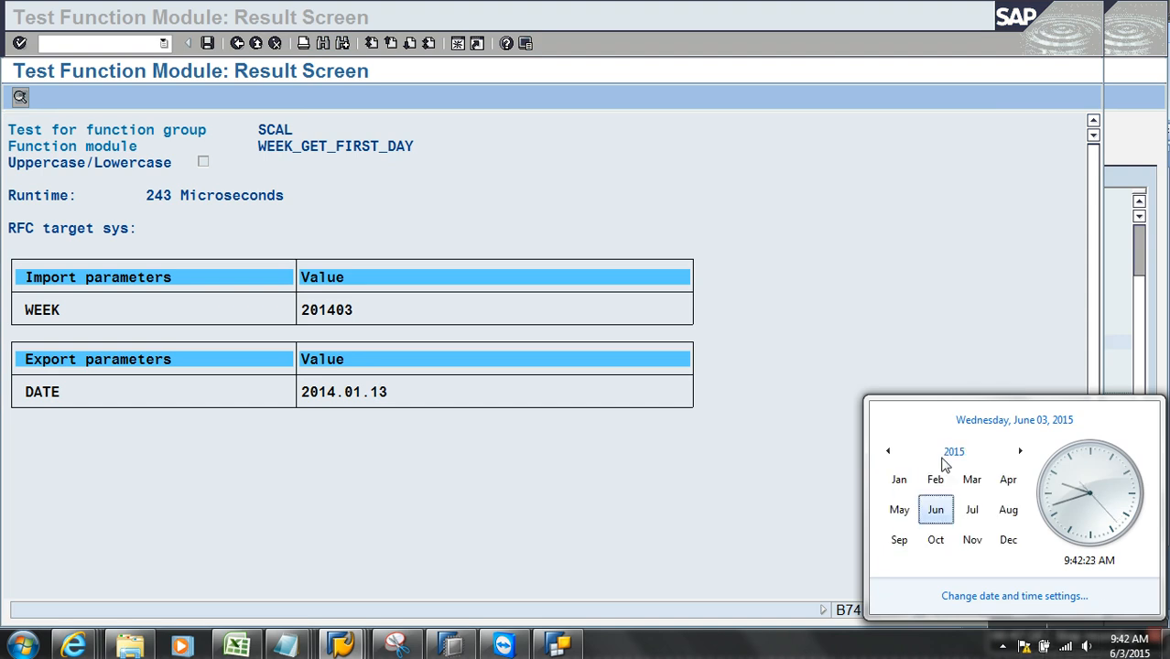
{"action": "left_click", "coordinate": [887, 452]}
{"action": "left_click", "coordinate": [900, 482]}
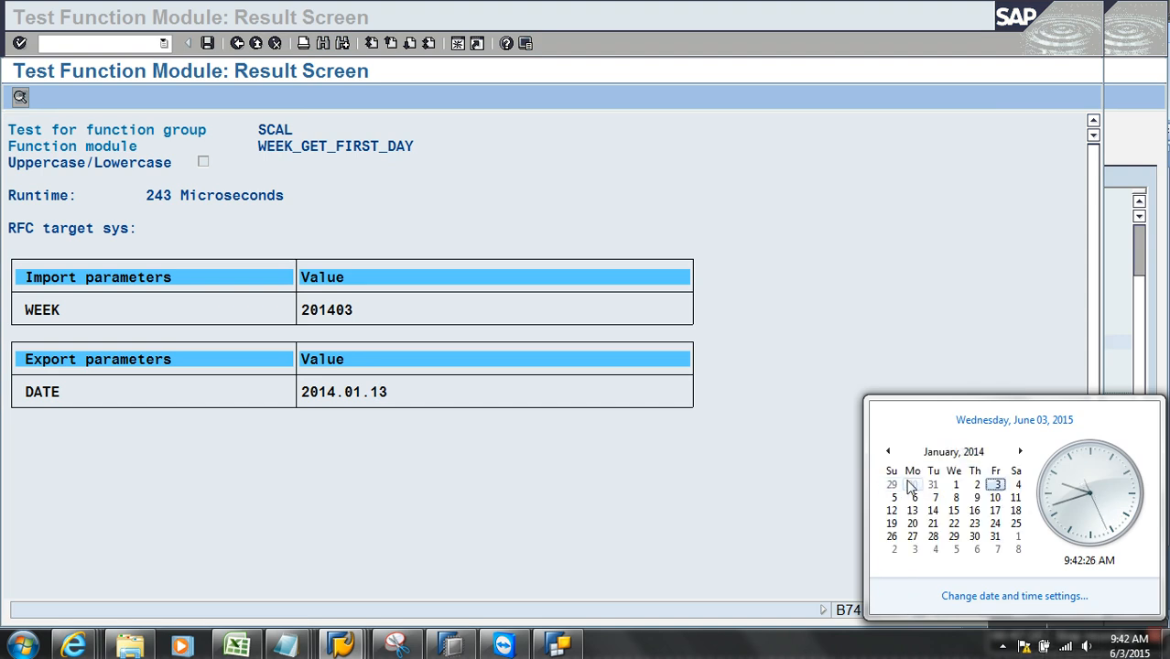
{"action": "left_click", "coordinate": [1017, 511]}
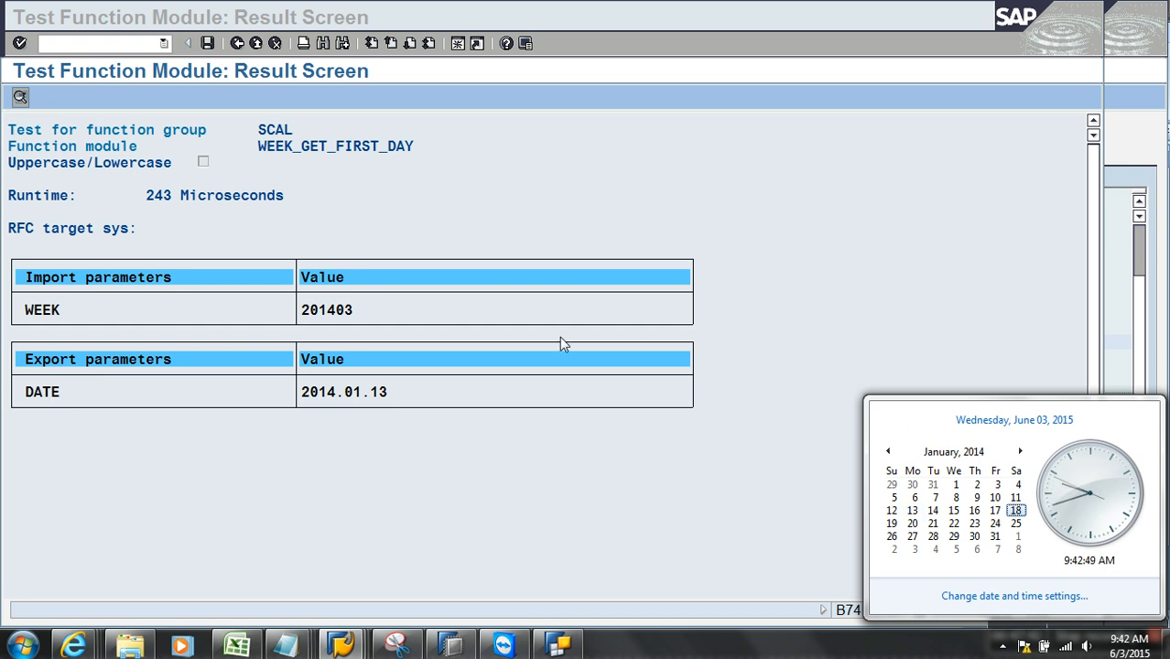
- Switch to BEx Query Designer, remove the MTD variable from Calendar day in the default values, and open Calendar day's restriction
{"action": "left_click", "coordinate": [560, 646]}
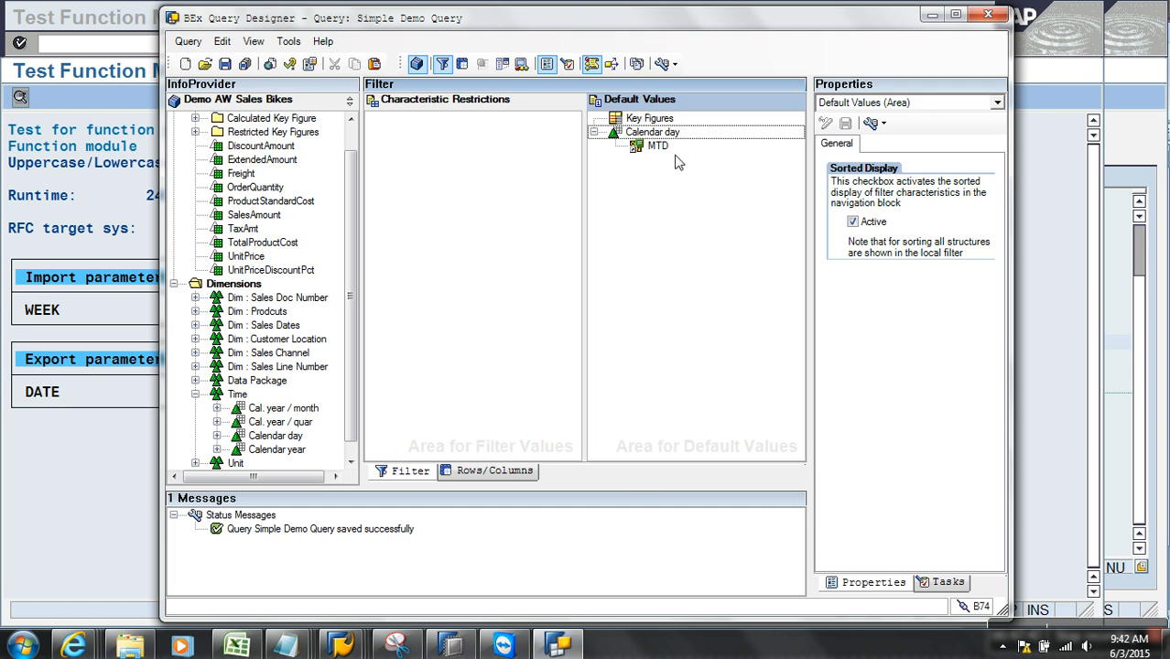
{"action": "left_click_drag", "start_coordinate": [656, 146], "coordinate": [529, 172]}
{"action": "right_click", "coordinate": [641, 133]}
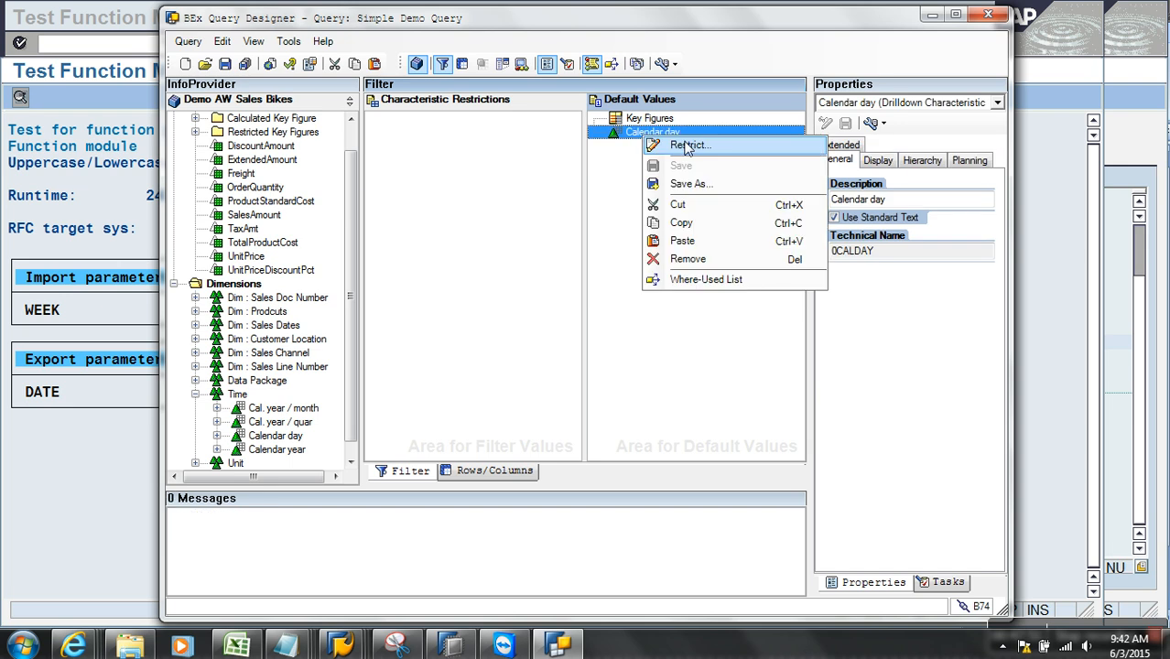
{"action": "left_click", "coordinate": [673, 145]}
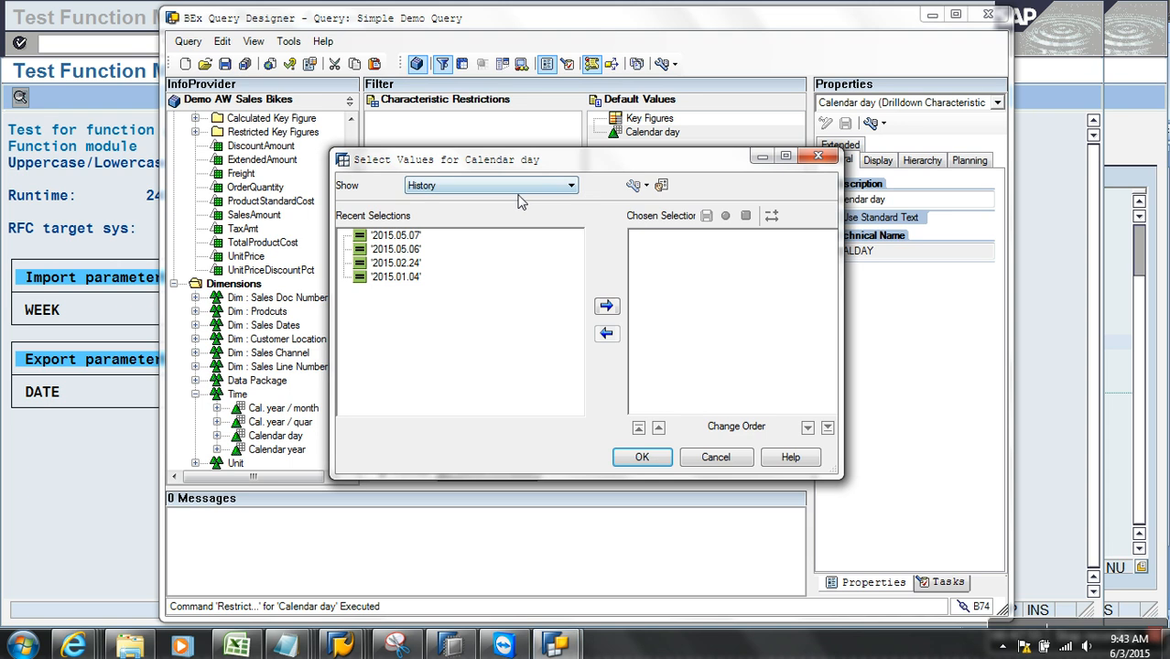
- Create a new characteristic value variable for Calendar day with description WTD and technical name ZCE_WTD
{"action": "left_click", "coordinate": [515, 183]}
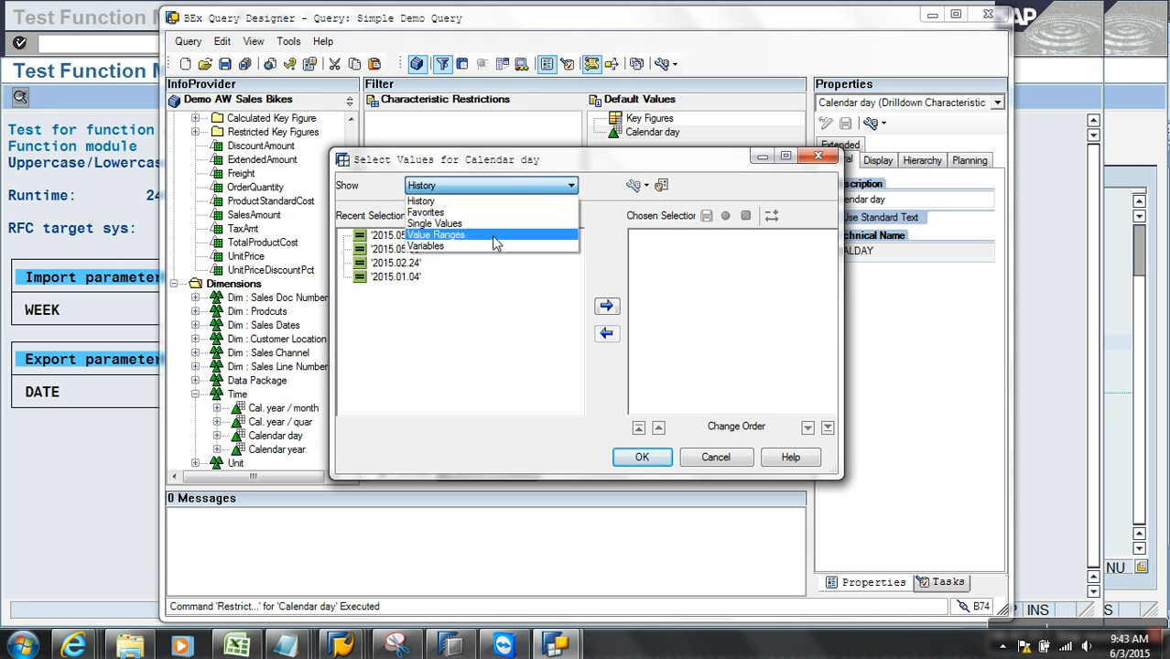
{"action": "left_click", "coordinate": [476, 247]}
{"action": "left_click", "coordinate": [532, 216]}
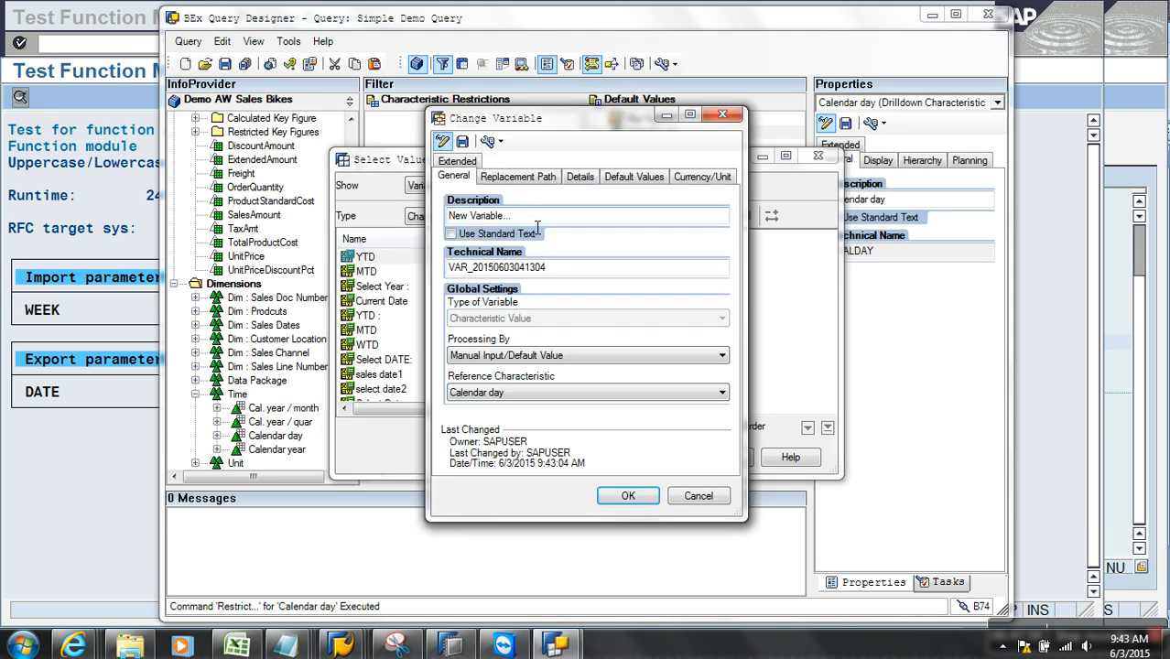
{"action": "type", "text": "WTD"}
{"action": "key", "text": "Tab"}
{"action": "key", "text": "Tab"}
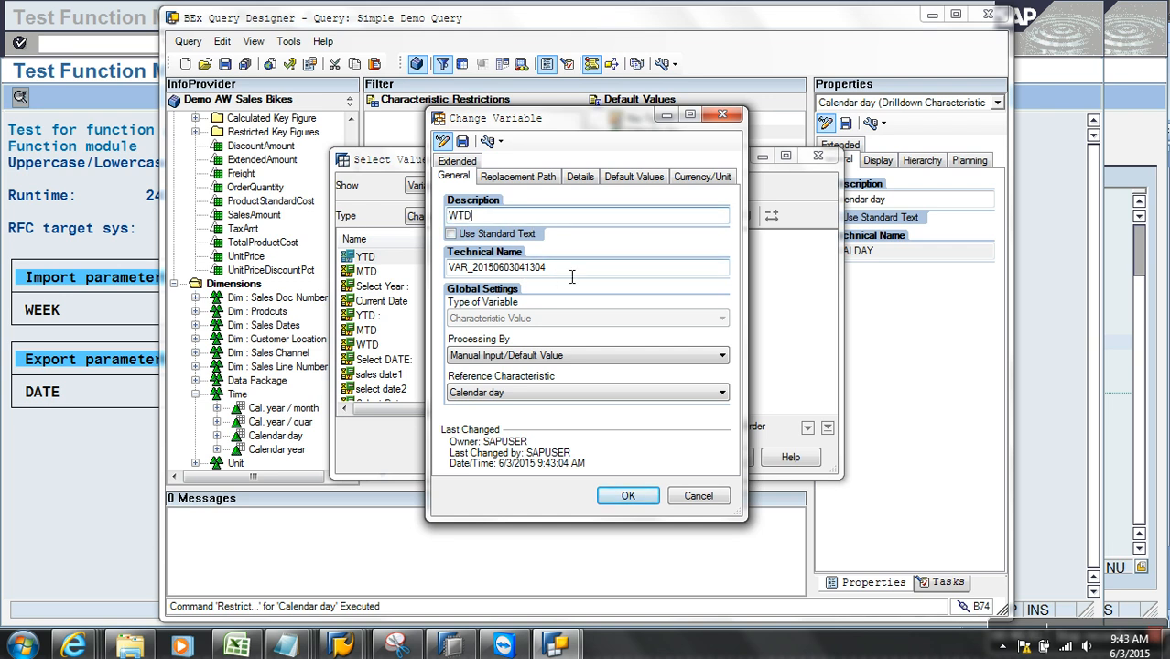
{"action": "type", "text": "ZC"}
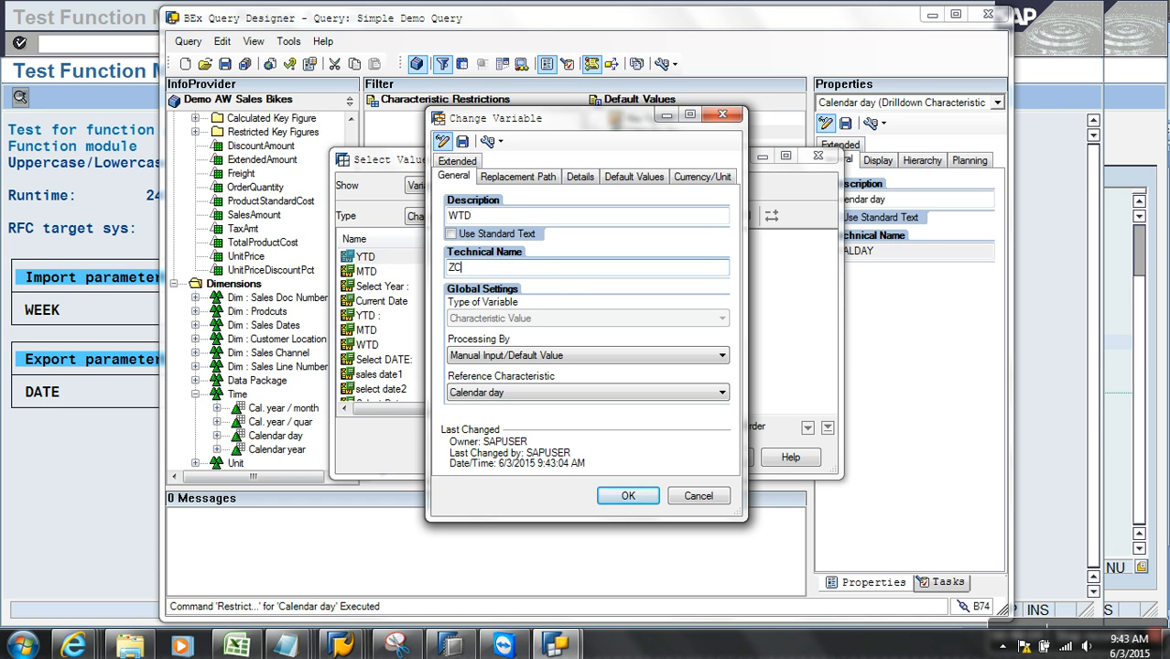
{"action": "type", "text": "E_WTD"}
- Set the WTD variable's processing to Customer Exit and make it represent an Interval
{"action": "left_click", "coordinate": [478, 356]}
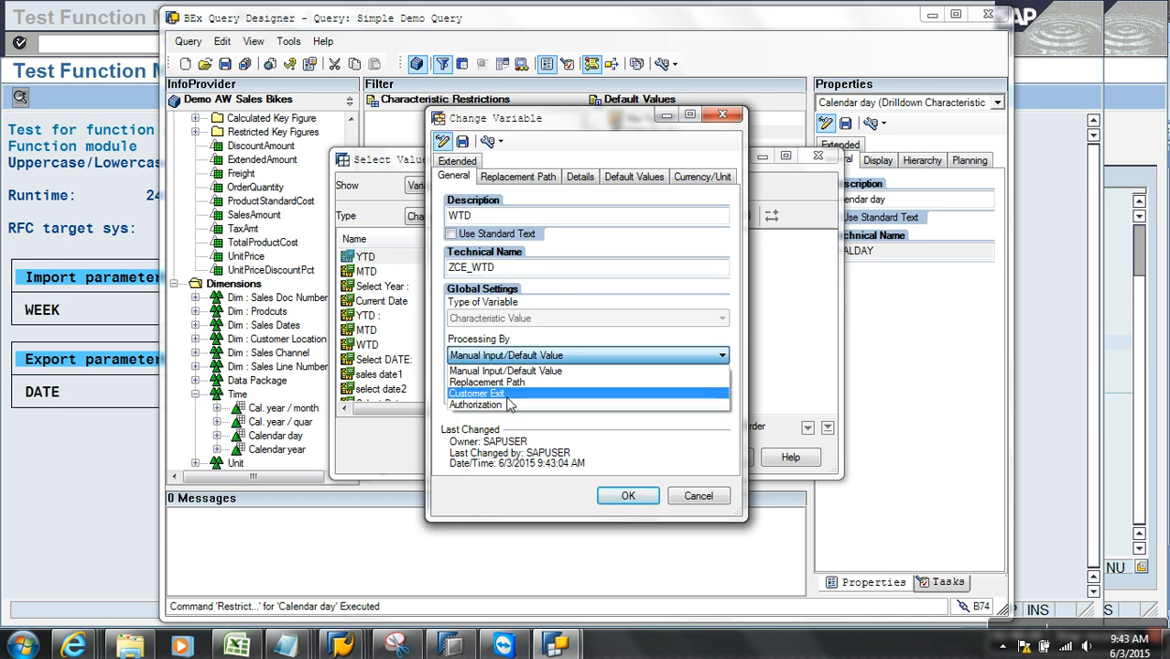
{"action": "left_click", "coordinate": [507, 395]}
{"action": "left_click", "coordinate": [581, 177]}
{"action": "left_click", "coordinate": [524, 234]}
{"action": "left_click", "coordinate": [472, 263]}
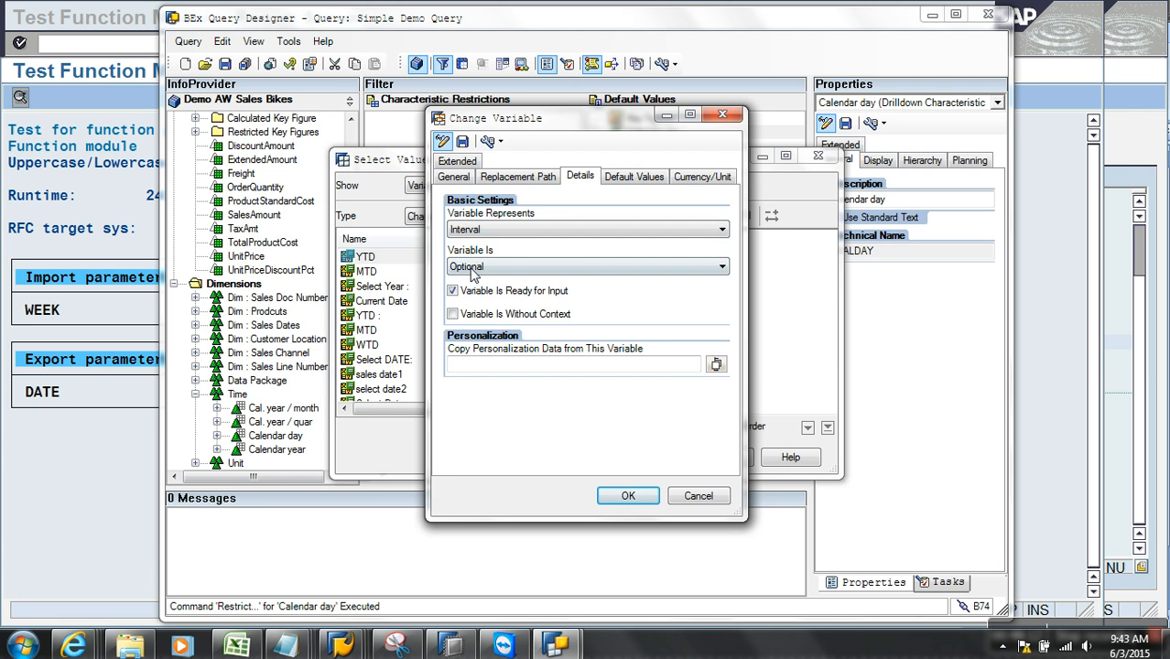
- Save the WTD variable under technical name ZCE_WTD and accept its definition
{"action": "left_click", "coordinate": [462, 141]}
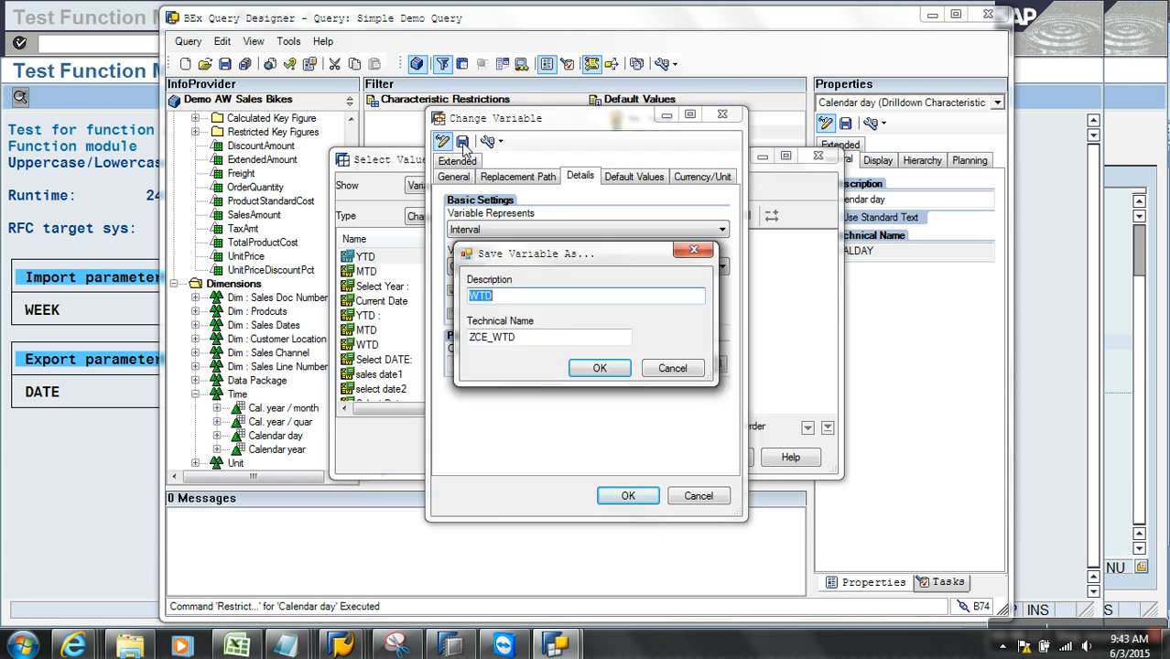
{"action": "left_click", "coordinate": [594, 368]}
{"action": "left_click", "coordinate": [628, 498]}
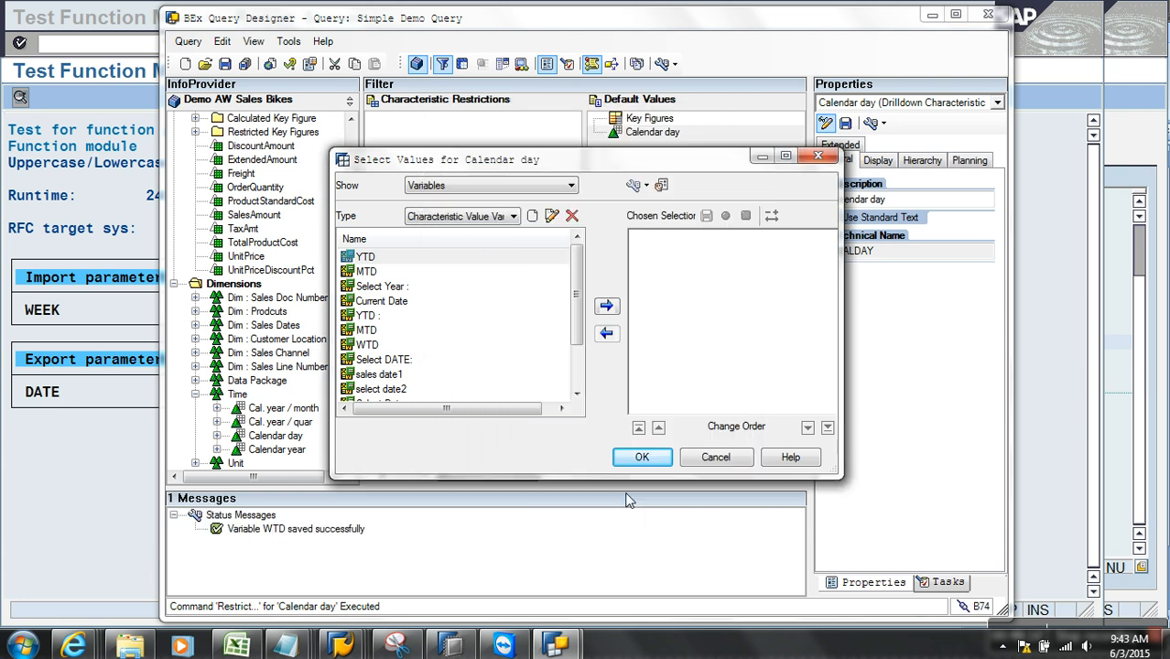
- Display technical names in the variable list, restrict Calendar day with ZCE_WTD, and save the query
{"action": "left_click", "coordinate": [632, 186]}
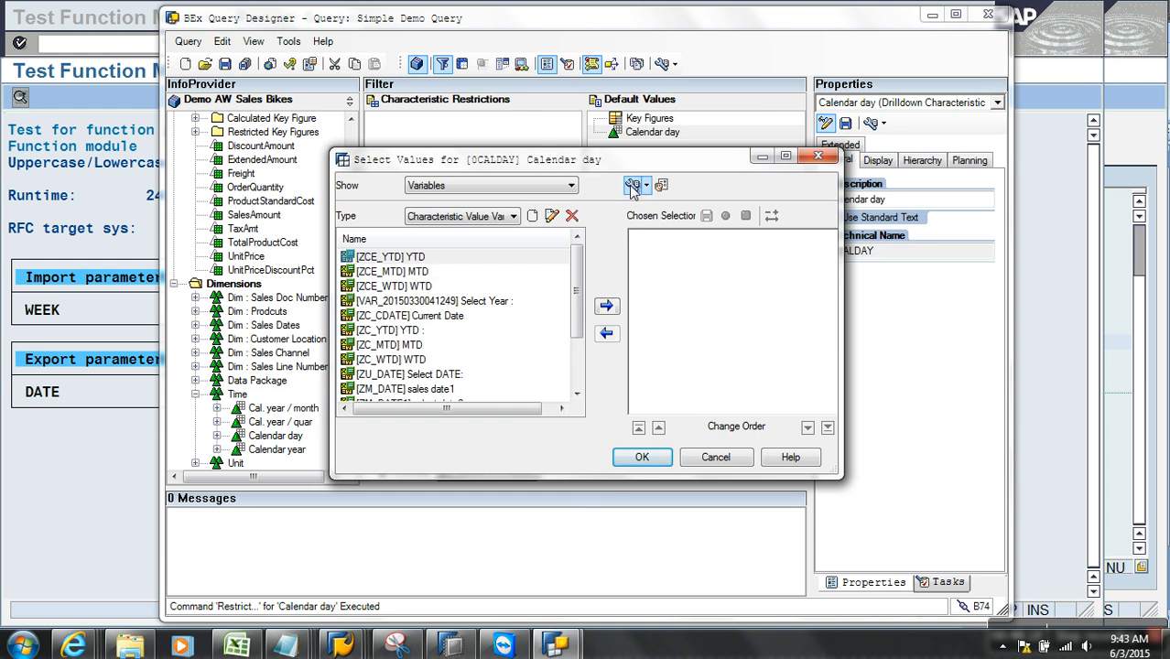
{"action": "left_click", "coordinate": [409, 287]}
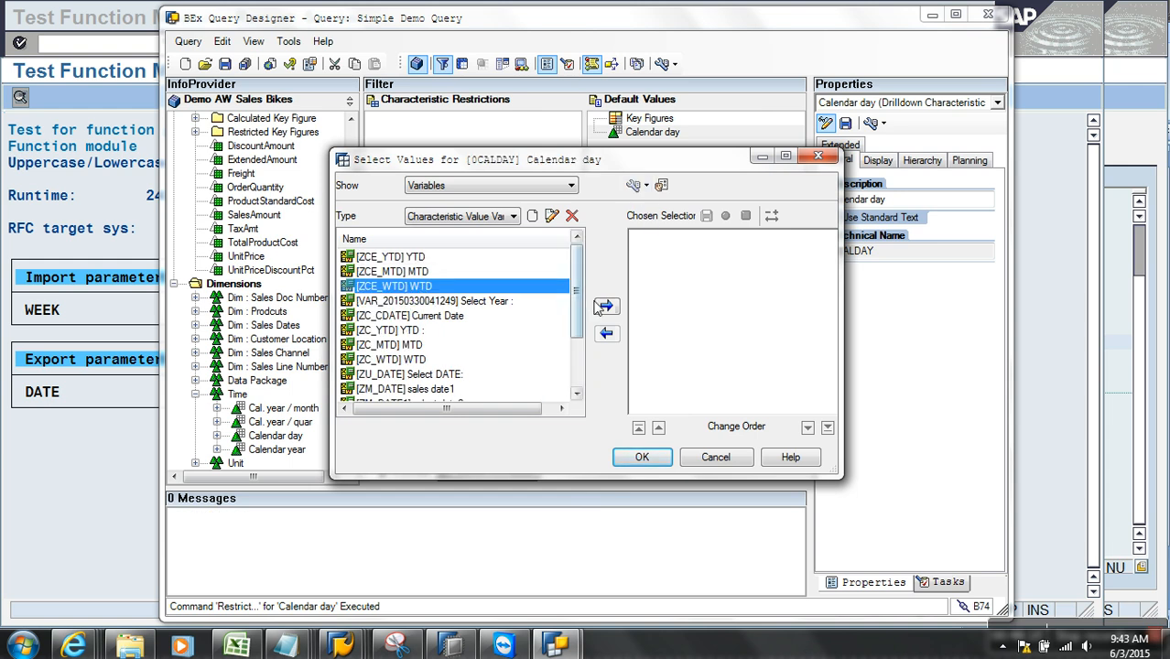
{"action": "left_click", "coordinate": [606, 306]}
{"action": "left_click", "coordinate": [656, 460]}
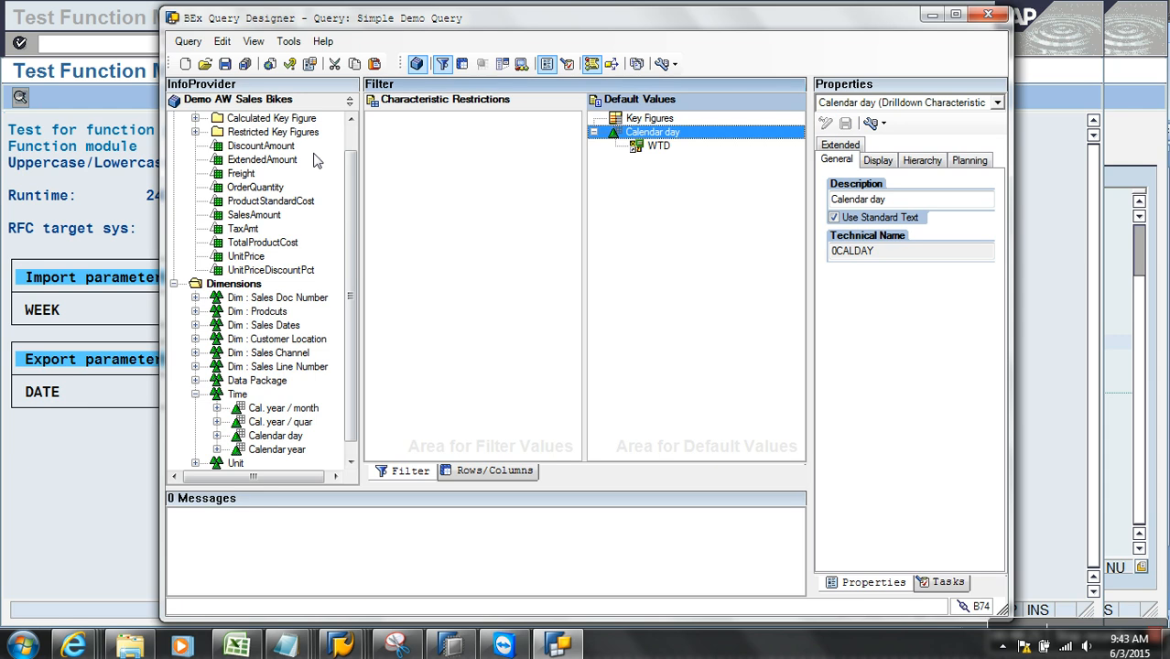
{"action": "left_click", "coordinate": [224, 63]}
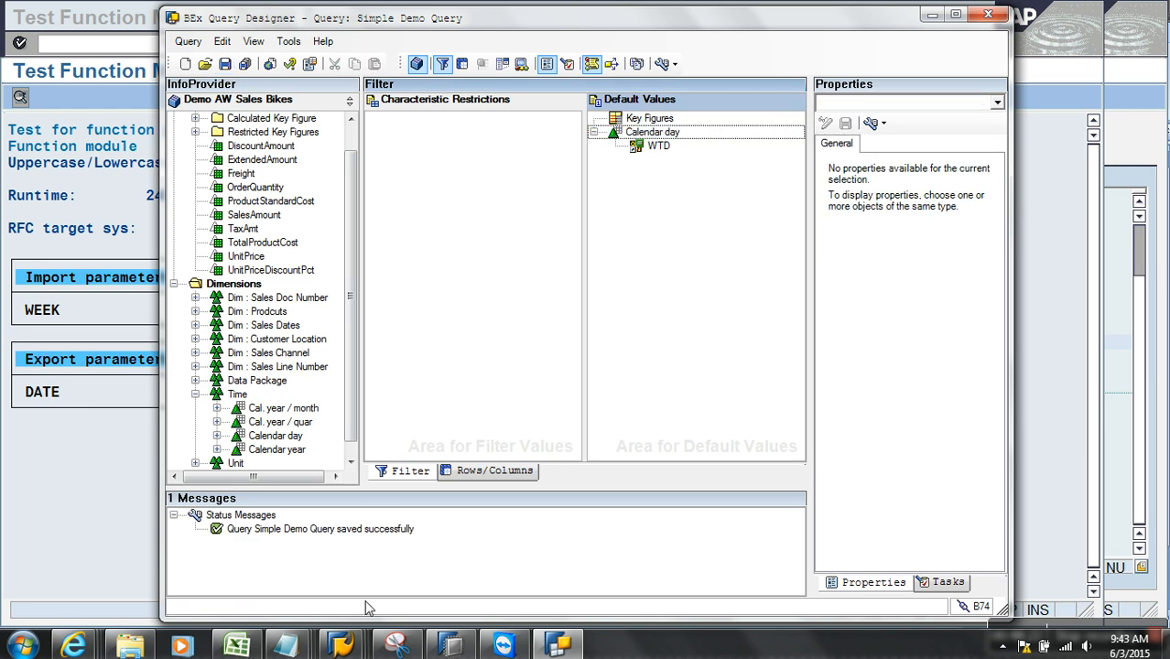
- Switch to the SAP Function Builder session for EXIT_SAPLRRS0_001 and open include ZXRSRU01 in change mode
{"action": "mouse_move", "coordinate": [341, 644]}
{"action": "left_click", "coordinate": [461, 588]}
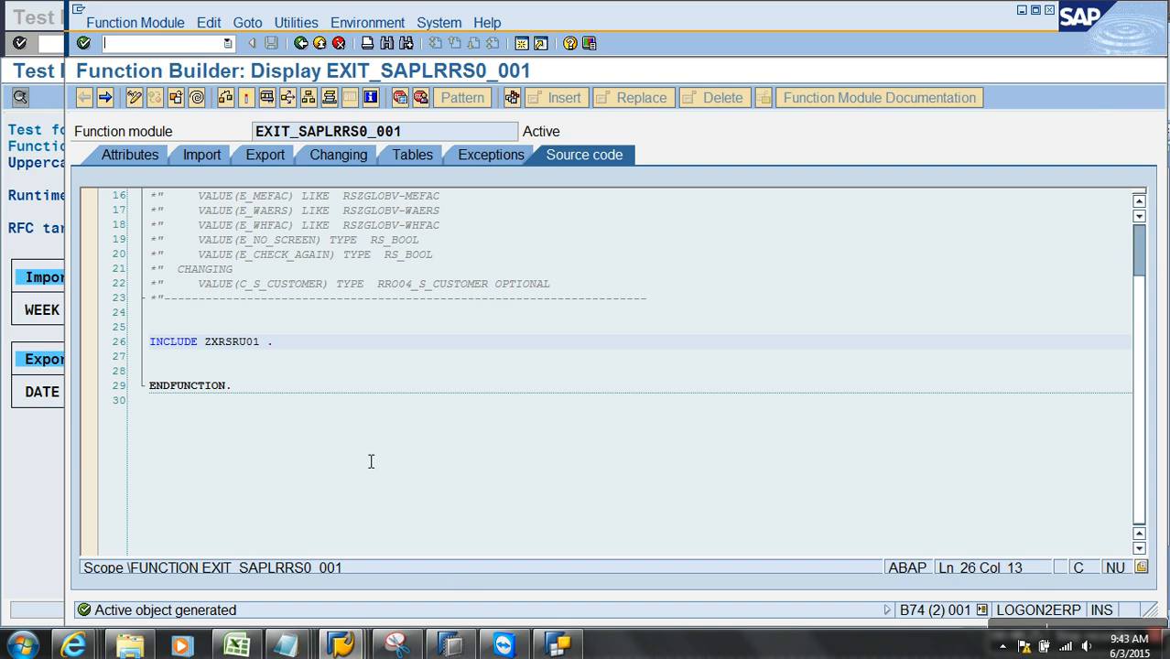
{"action": "left_click", "coordinate": [252, 345]}
{"action": "left_click", "coordinate": [134, 97]}
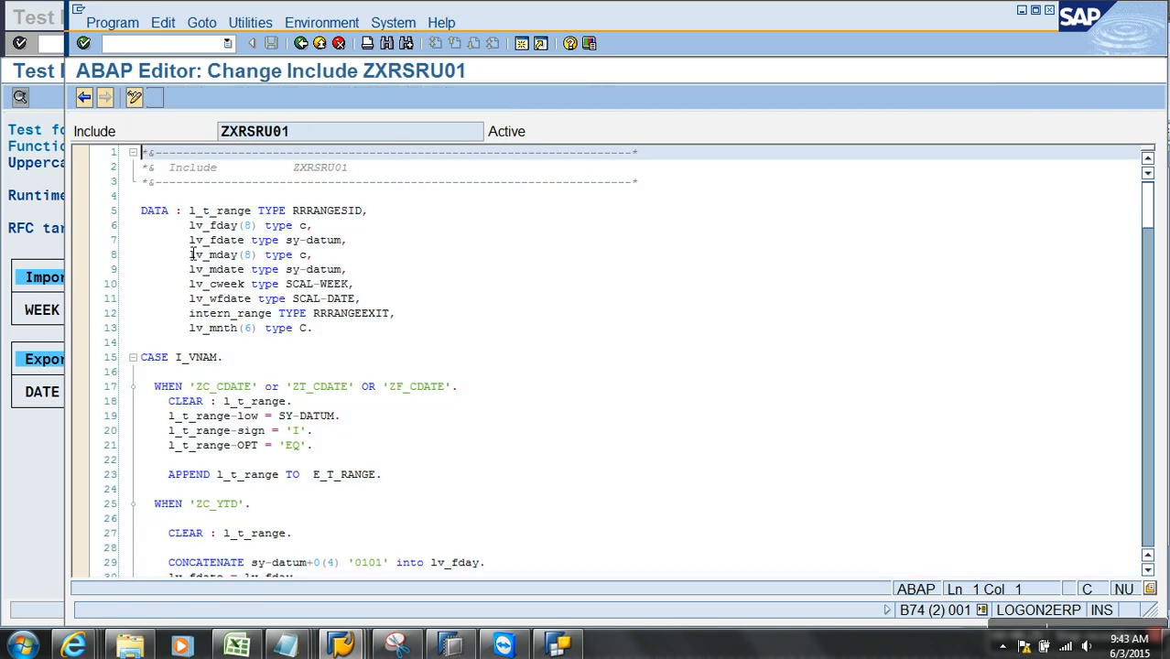
- Add a WHEN 'ZCE_WTD'. branch below the ZCE_MTD block, before ENDCASE
{"action": "scroll", "coordinate": [347, 523], "scroll_direction": "down", "scroll_amount": 7}
{"action": "left_click_drag", "start_coordinate": [1148, 246], "coordinate": [1163, 549]}
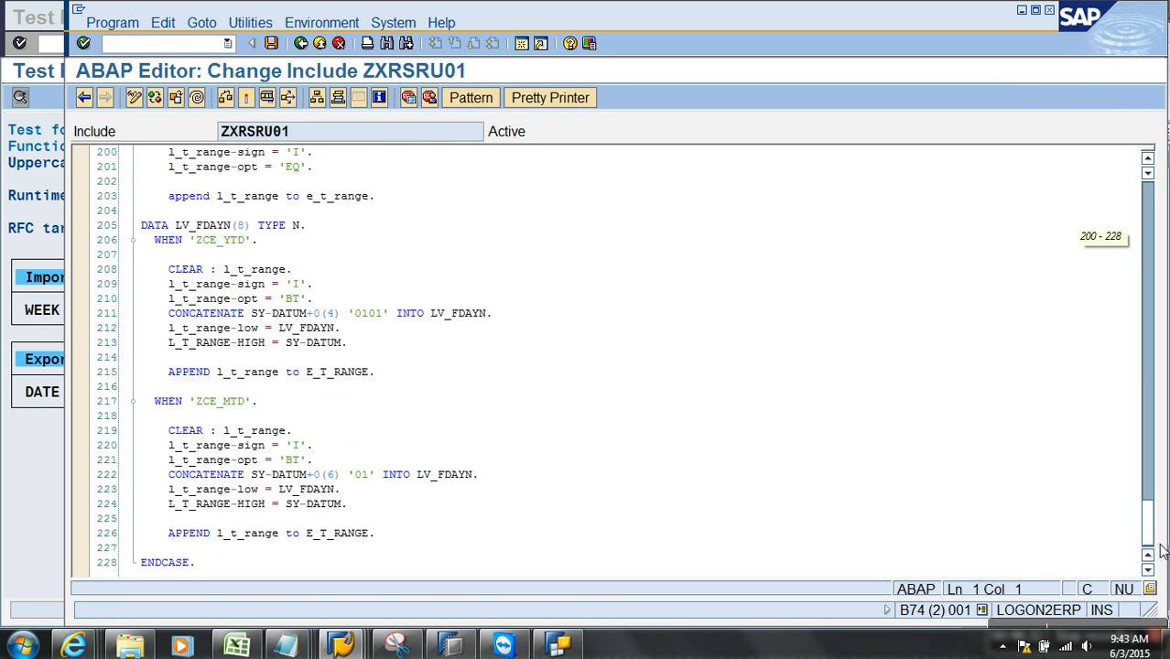
{"action": "left_click", "coordinate": [523, 542]}
{"action": "key", "text": "Return"}
{"action": "key", "text": "Return"}
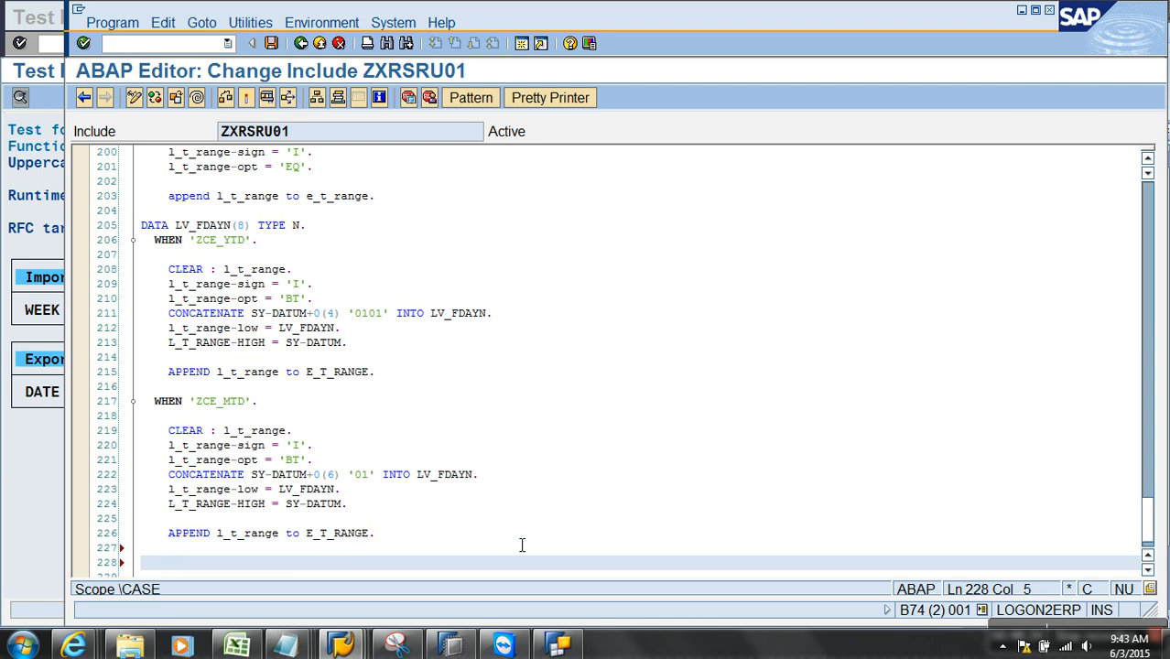
{"action": "type", "text": "WHEN 'ZCE"}
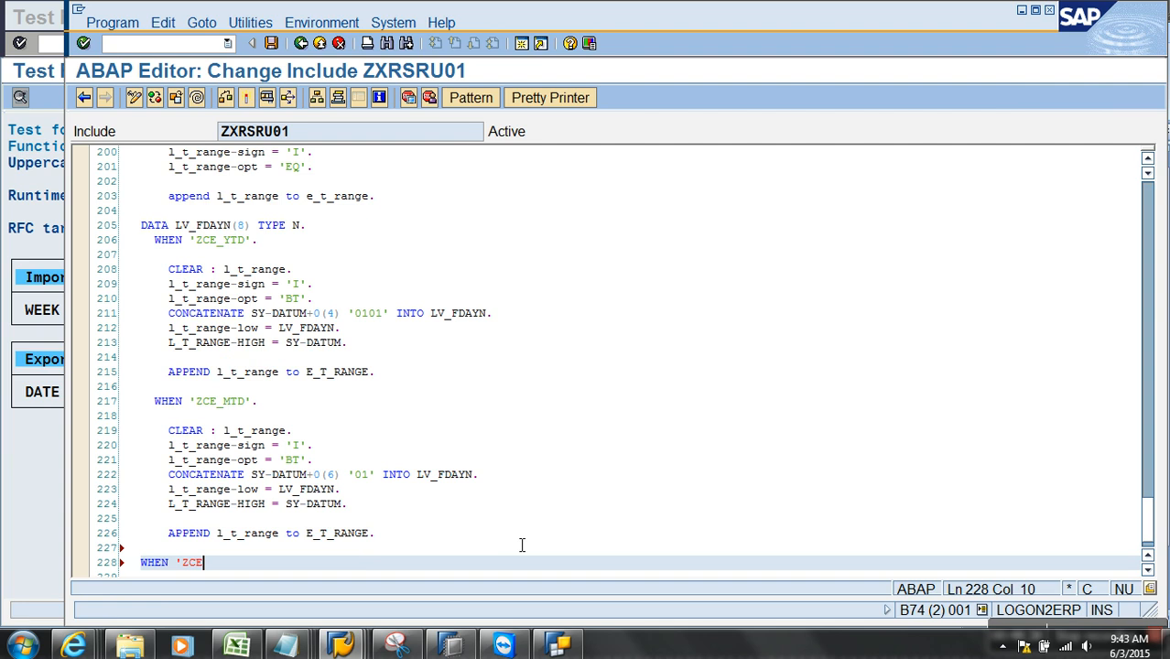
{"action": "type", "text": "_WTD'."}
{"action": "key", "text": "Return"}
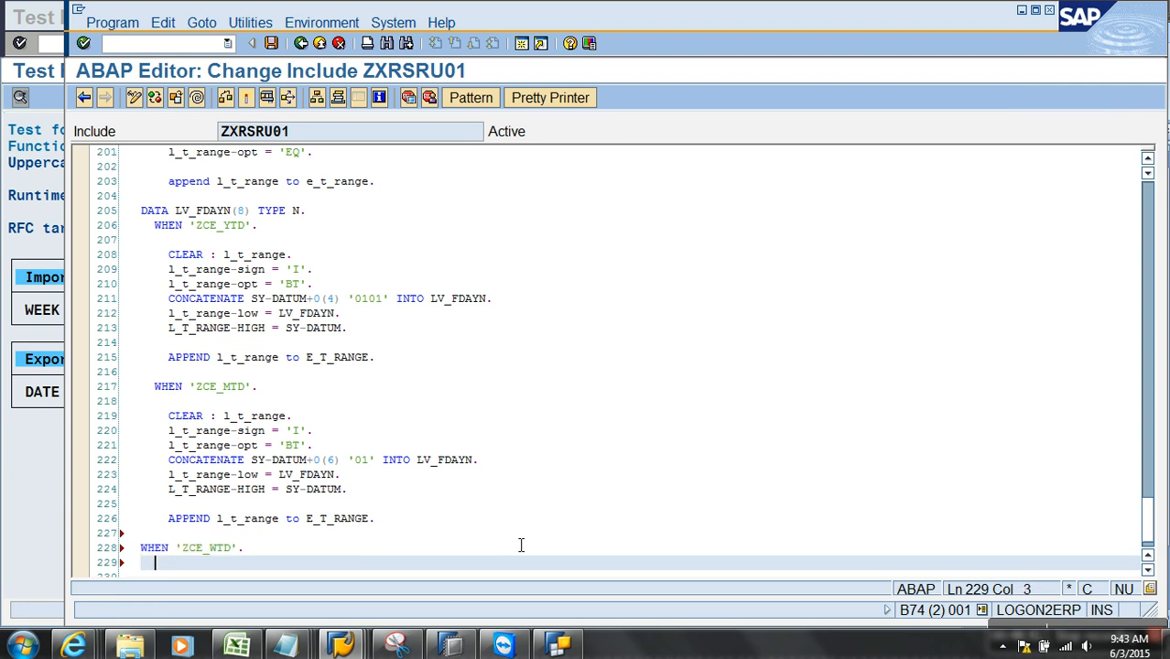
- Copy the ZCE_MTD range statements into the ZCE_WTD branch, keeping only the CLEAR, sign 'I' and opt 'BT' lines
{"action": "left_click", "coordinate": [306, 418]}
{"action": "left_click_drag", "start_coordinate": [305, 418], "coordinate": [198, 418]}
{"action": "left_click_drag", "start_coordinate": [373, 497], "coordinate": [127, 430]}
{"action": "key", "text": "ctrl+c"}
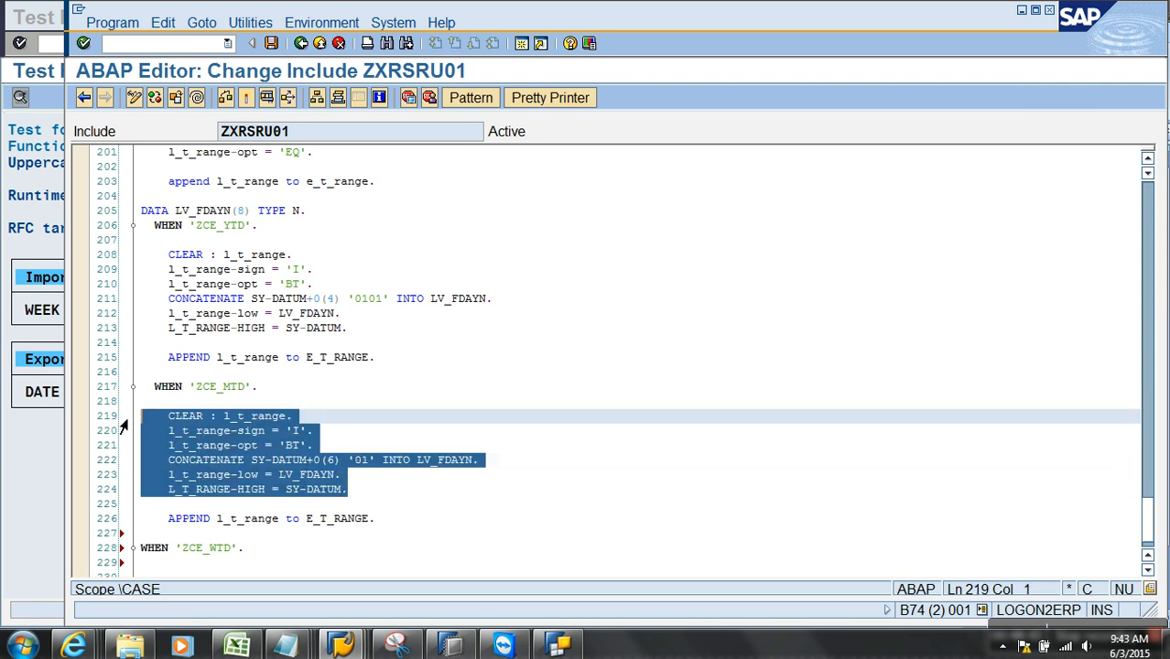
{"action": "scroll", "coordinate": [222, 497], "scroll_direction": "down", "scroll_amount": 4}
{"action": "left_click", "coordinate": [220, 386]}
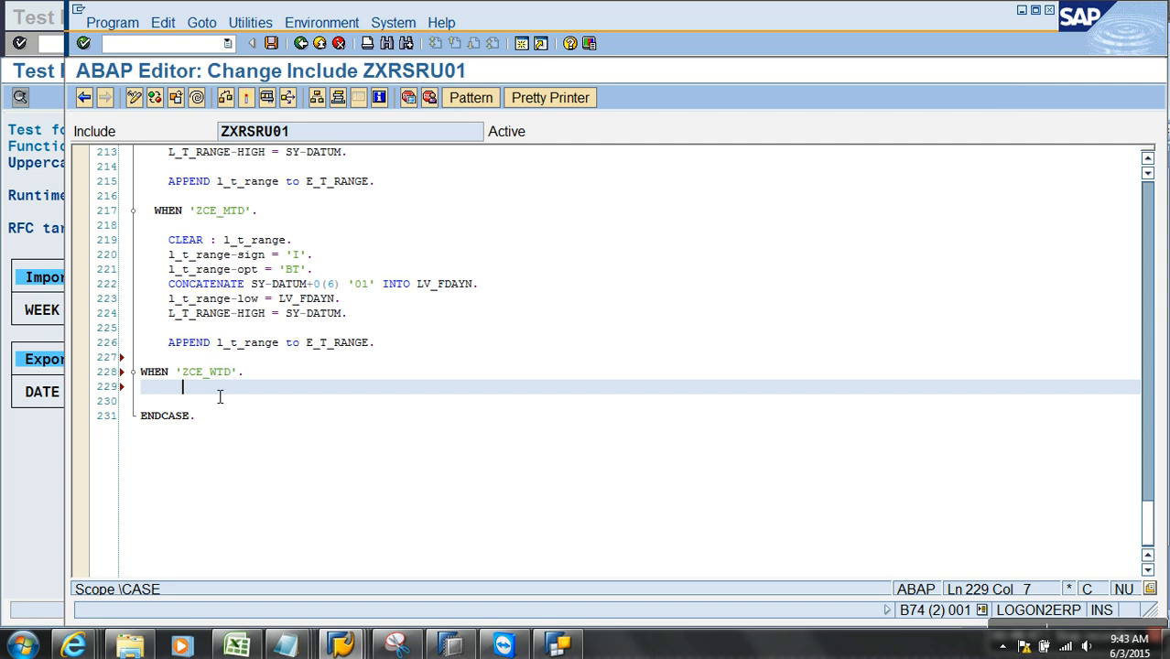
{"action": "key", "text": "ctrl+v"}
{"action": "left_click_drag", "start_coordinate": [395, 463], "coordinate": [119, 431]}
{"action": "key", "text": "Delete"}
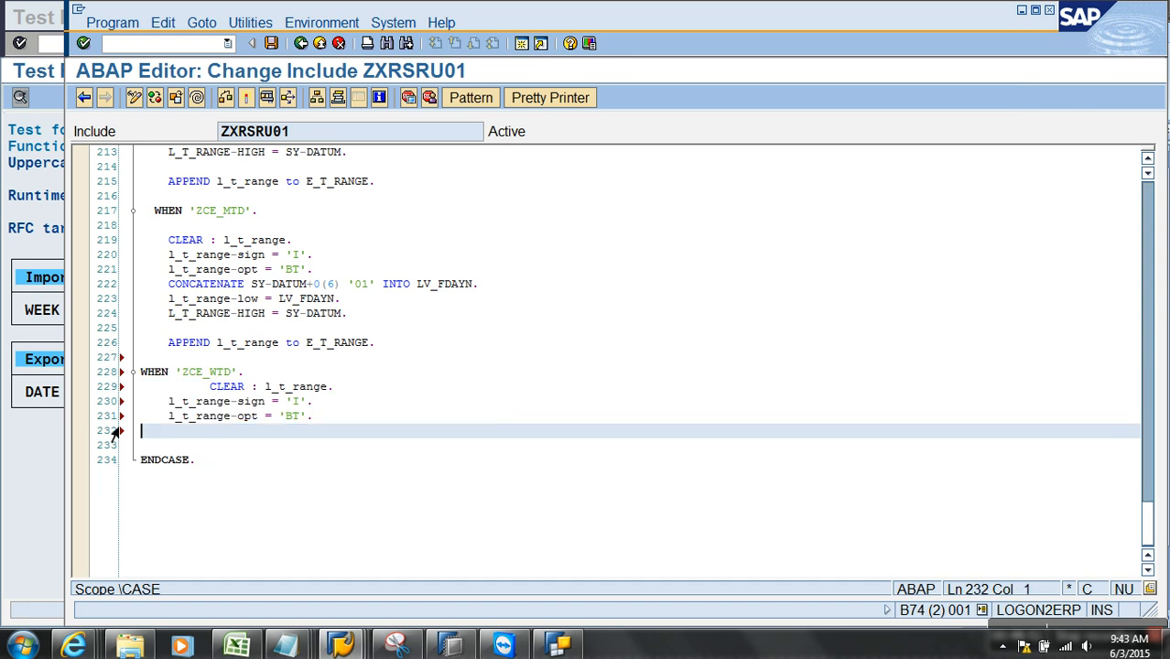
- Insert a CALL FUNCTION pattern for DATE_GET_WEEK below the range option line in the ZCE_WTD branch
{"action": "key", "text": "Return"}
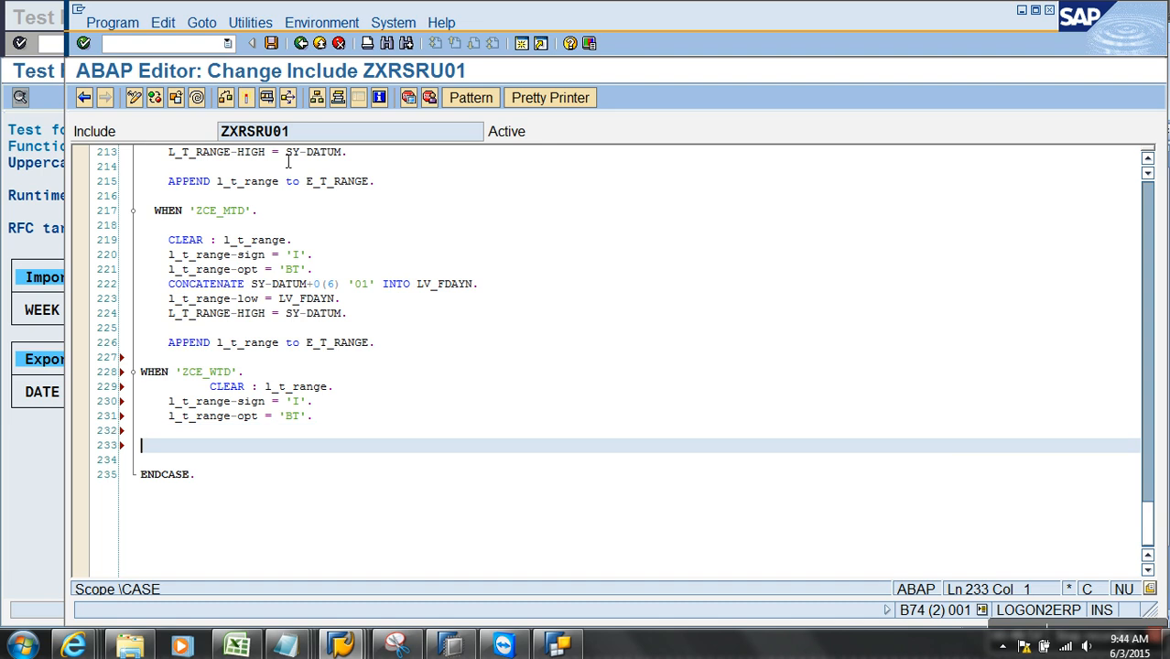
{"action": "left_click", "coordinate": [468, 98]}
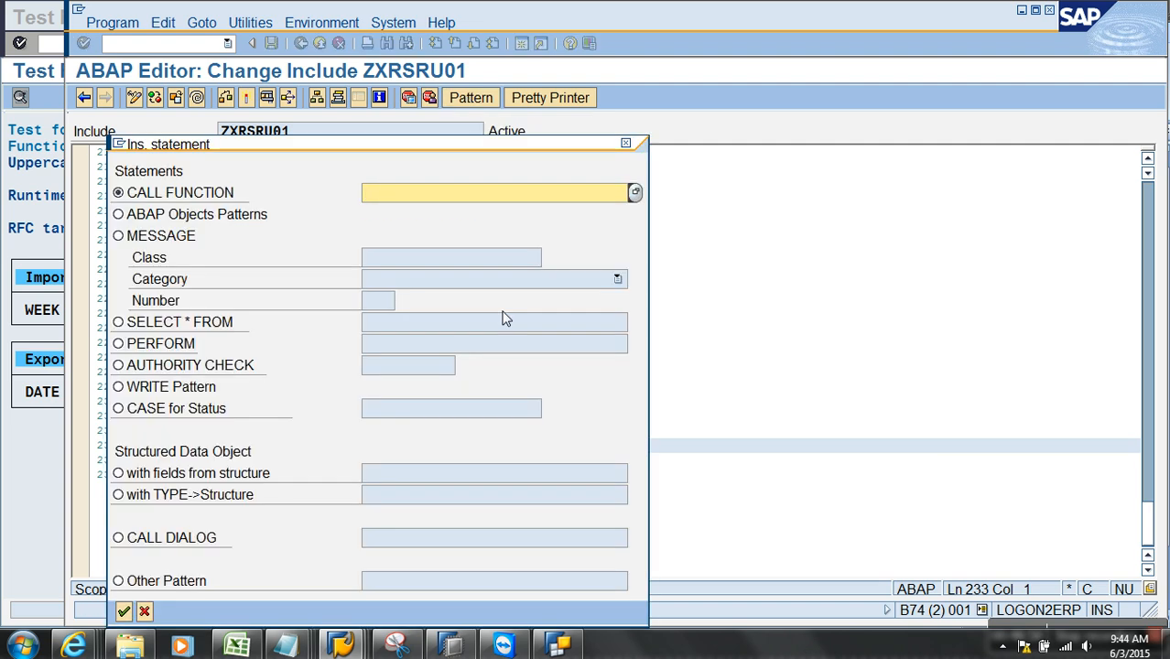
{"action": "type", "text": "D"}
{"action": "left_click", "coordinate": [486, 217]}
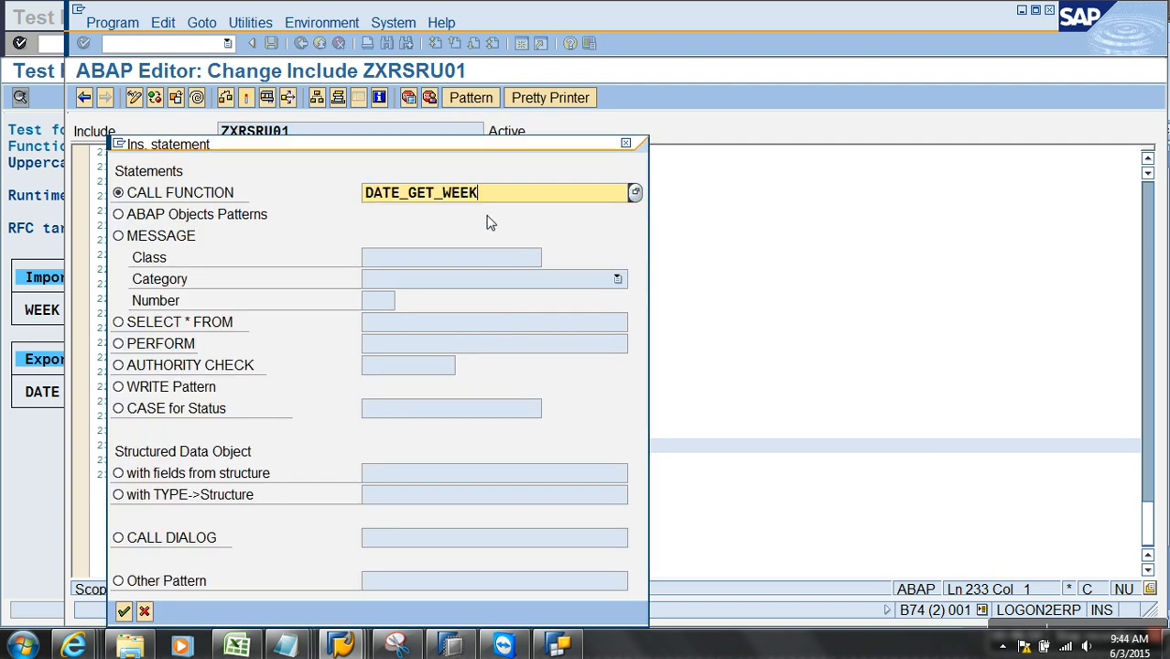
{"action": "key", "text": "Return"}
{"action": "scroll", "coordinate": [366, 508], "scroll_direction": "down", "scroll_amount": 2}
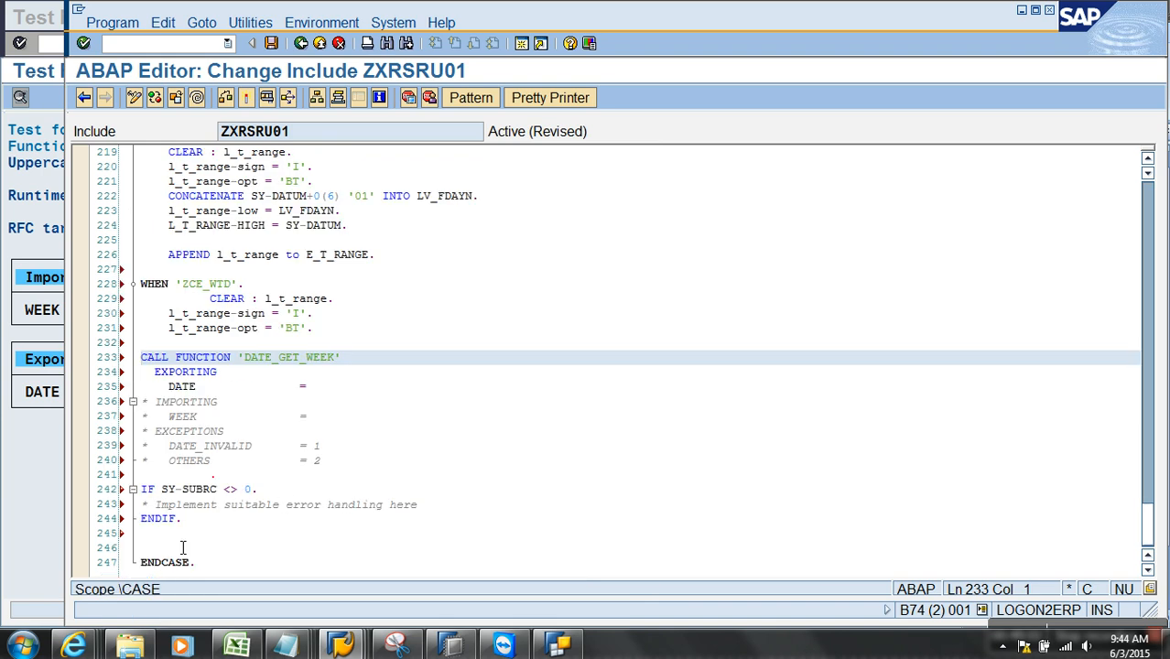
- Remove the exceptions and error handling from the DATE_GET_WEEK call and uncomment its IMPORTING WEEK lines
{"action": "left_click_drag", "start_coordinate": [206, 533], "coordinate": [143, 436]}
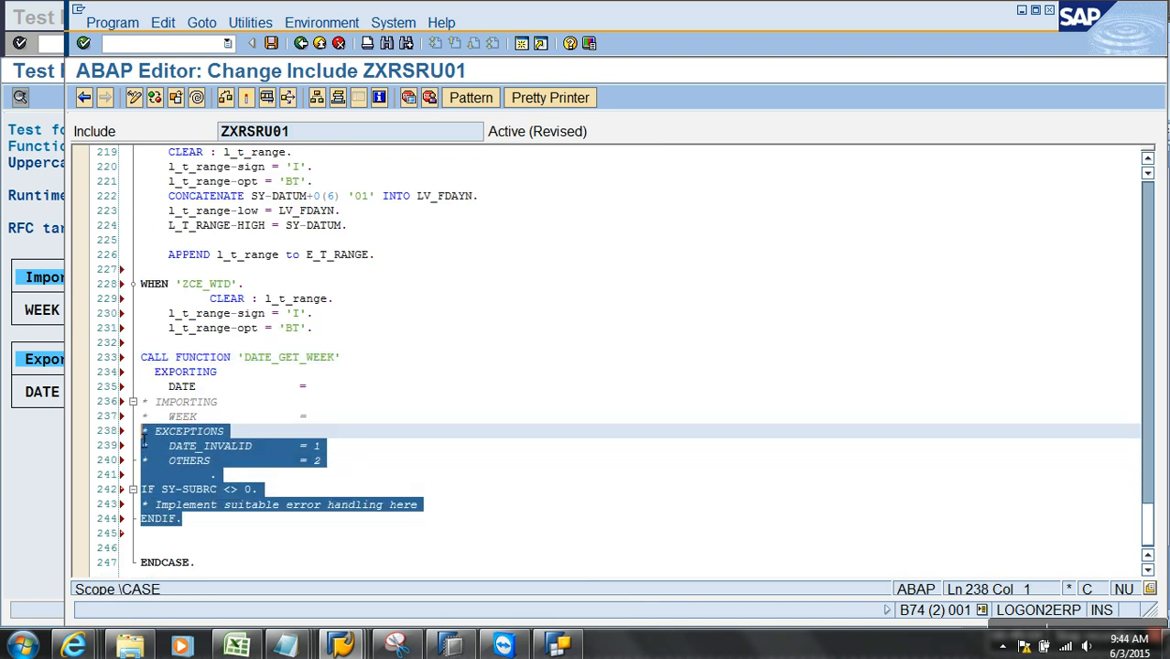
{"action": "key", "text": "Delete"}
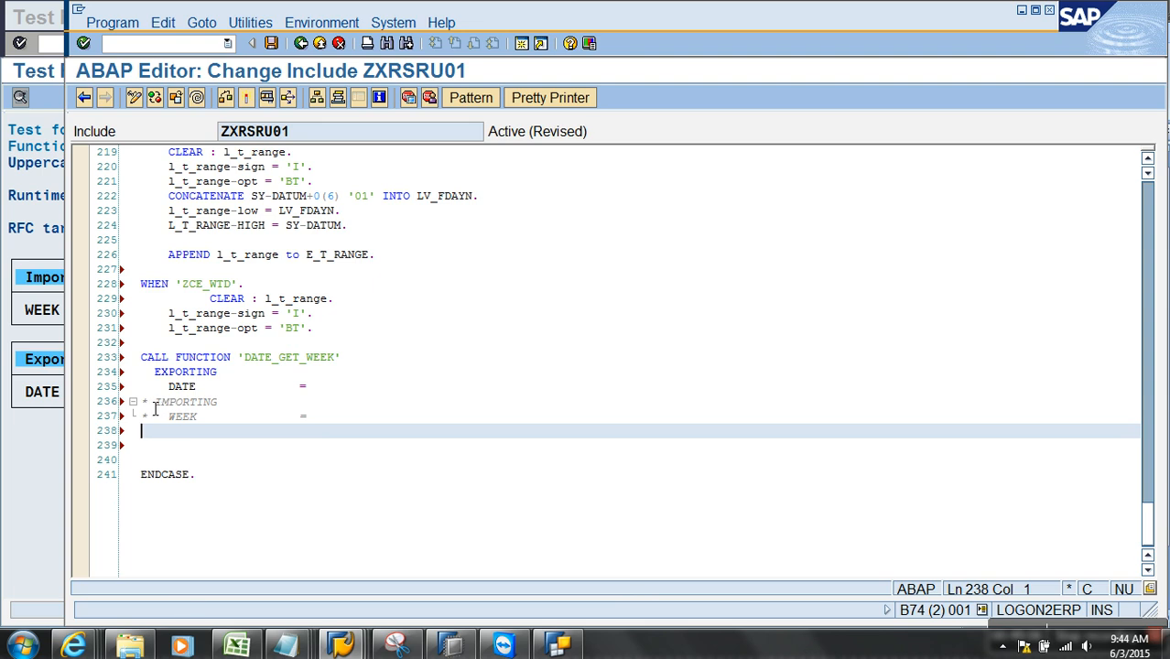
{"action": "left_click", "coordinate": [152, 402]}
{"action": "key", "text": "BackSpace"}
{"action": "key", "text": "Down"}
{"action": "key", "text": "Delete"}
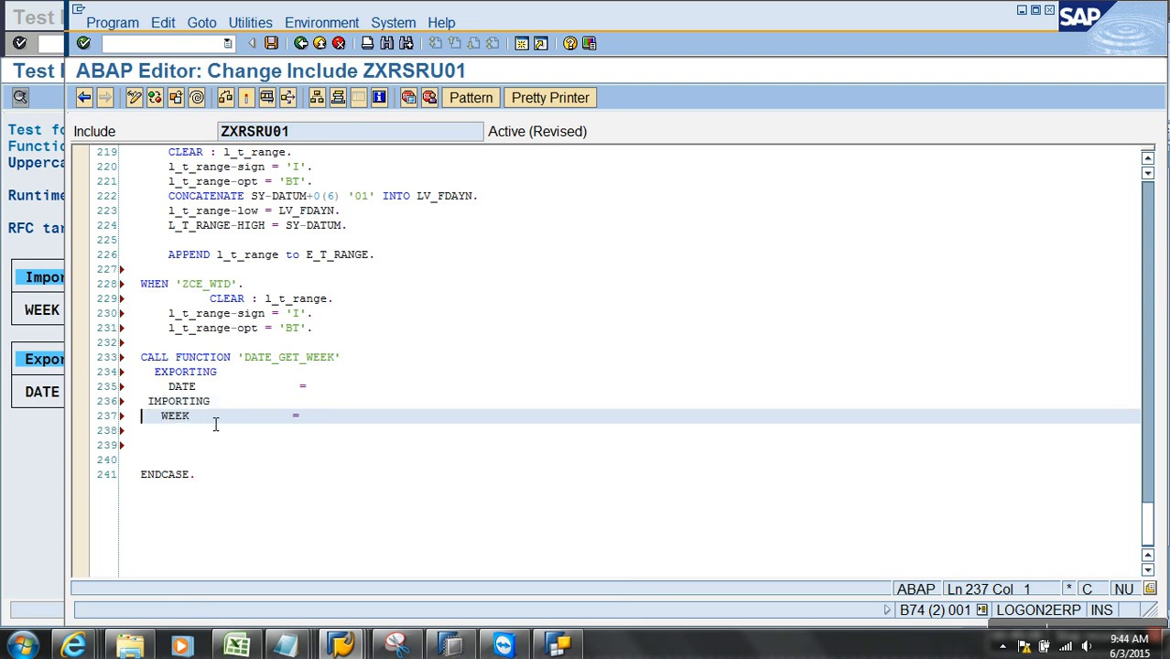
- Assign SY-DATUM to DATE and LV_CWEEK5 to WEEK in the DATE_GET_WEEK call, ending the statement with a period
{"action": "left_click", "coordinate": [343, 388]}
{"action": "type", "text": "SY-DATUM"}
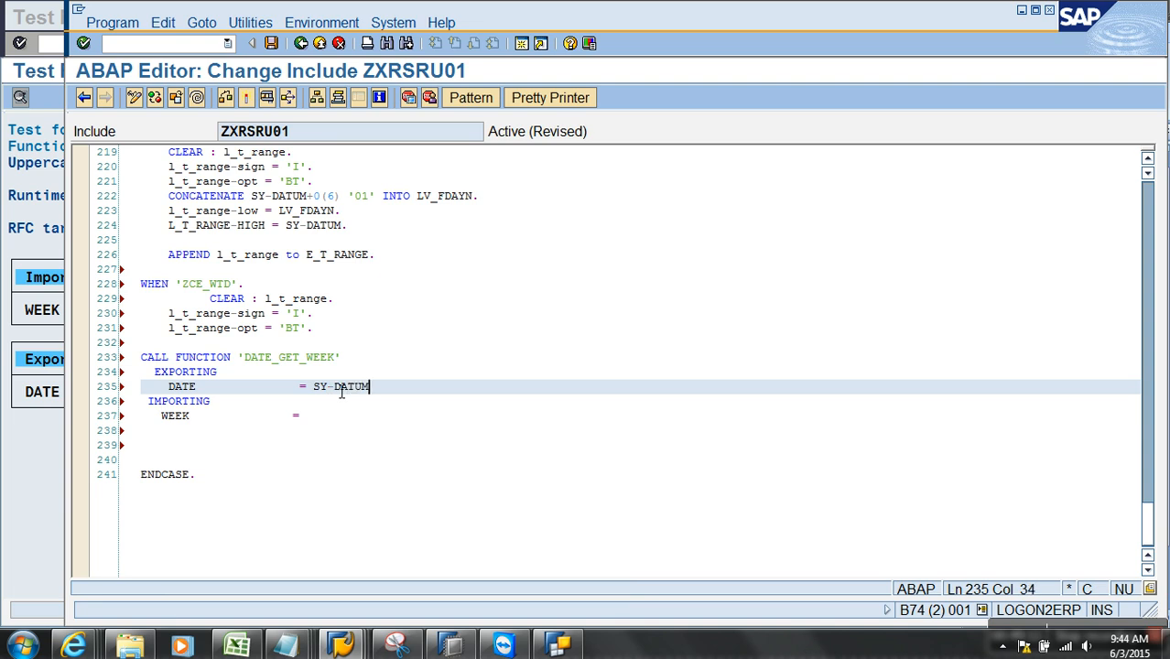
{"action": "left_click", "coordinate": [343, 421]}
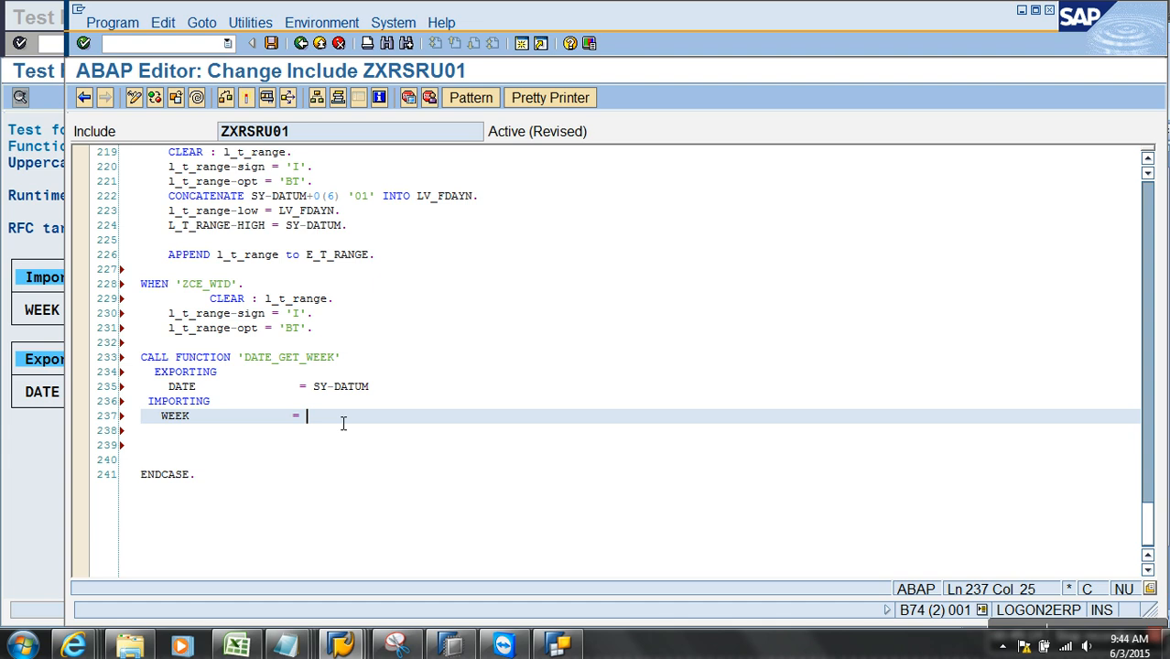
{"action": "type", "text": "LV_CWEEKS."}
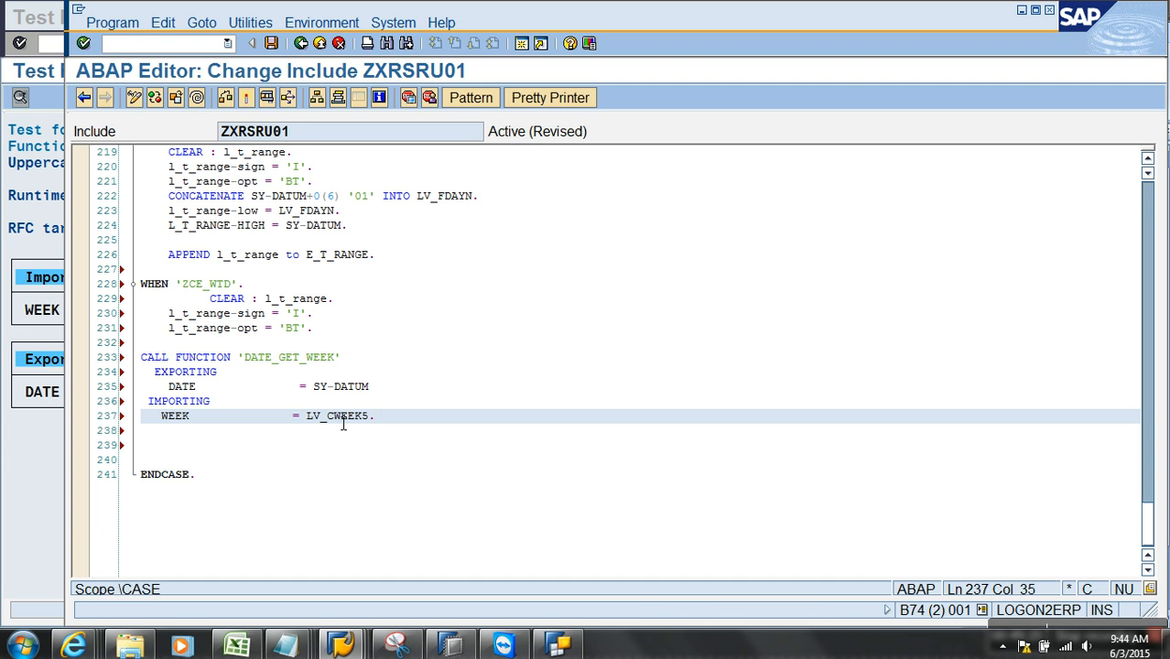
{"action": "key", "text": "Return"}
{"action": "key", "text": "Return"}
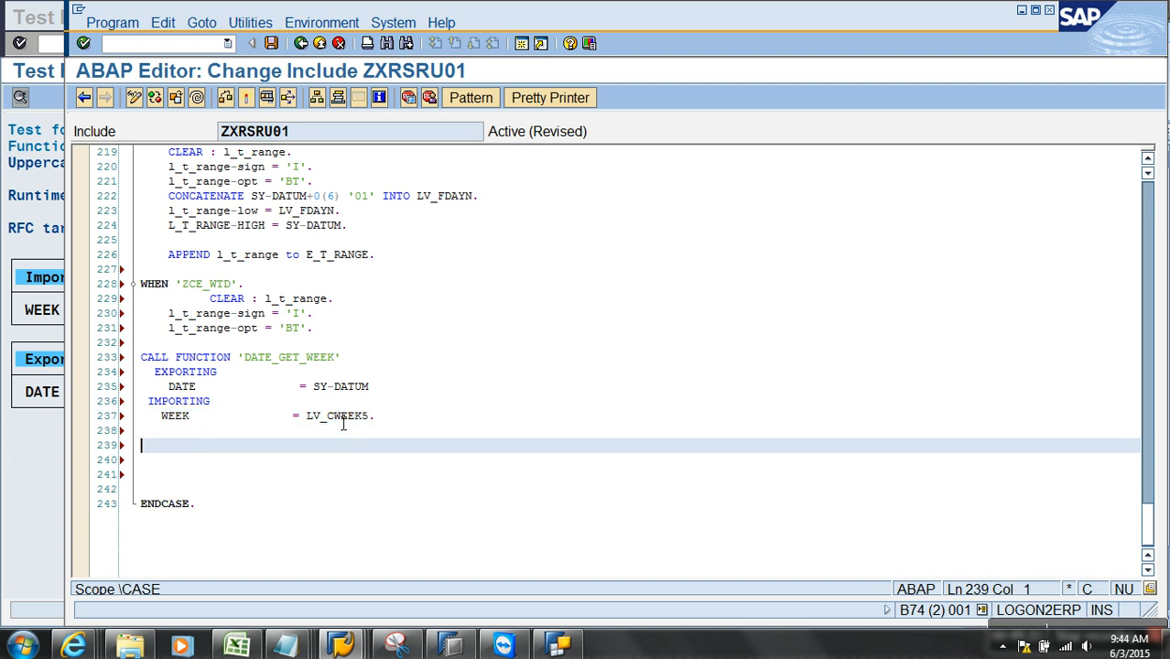
- Insert a CALL FUNCTION pattern for WEEK_GET_FIRST_DAY below the first call, copying the module name from the function test result screen
{"action": "left_click", "coordinate": [471, 99]}
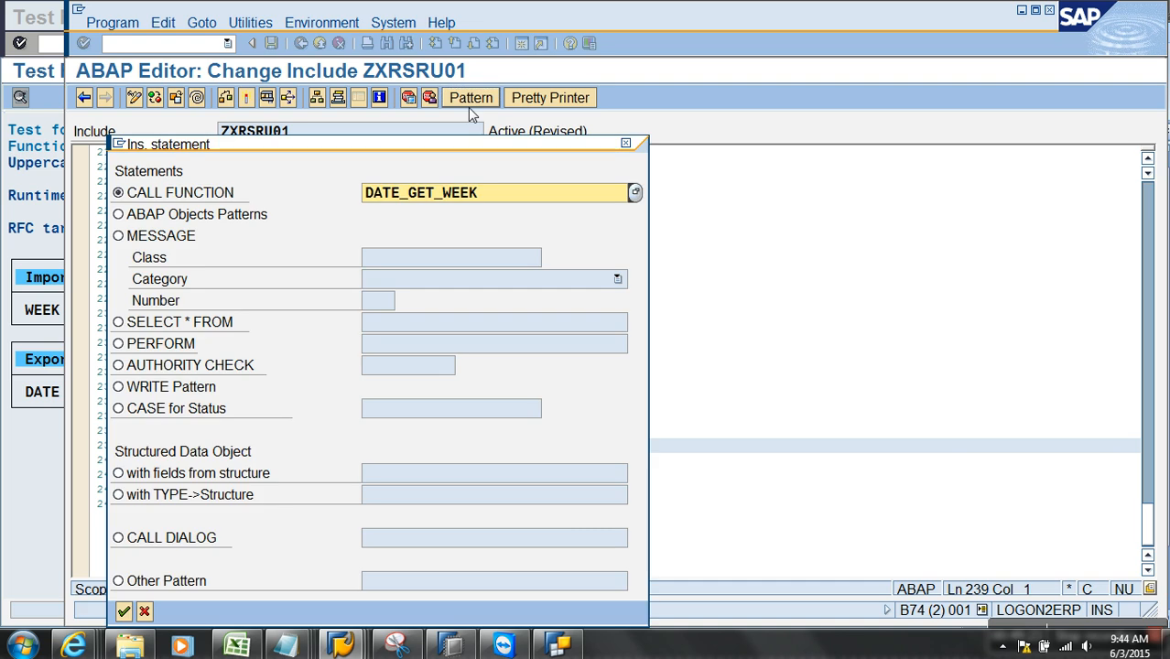
{"action": "mouse_move", "coordinate": [478, 641]}
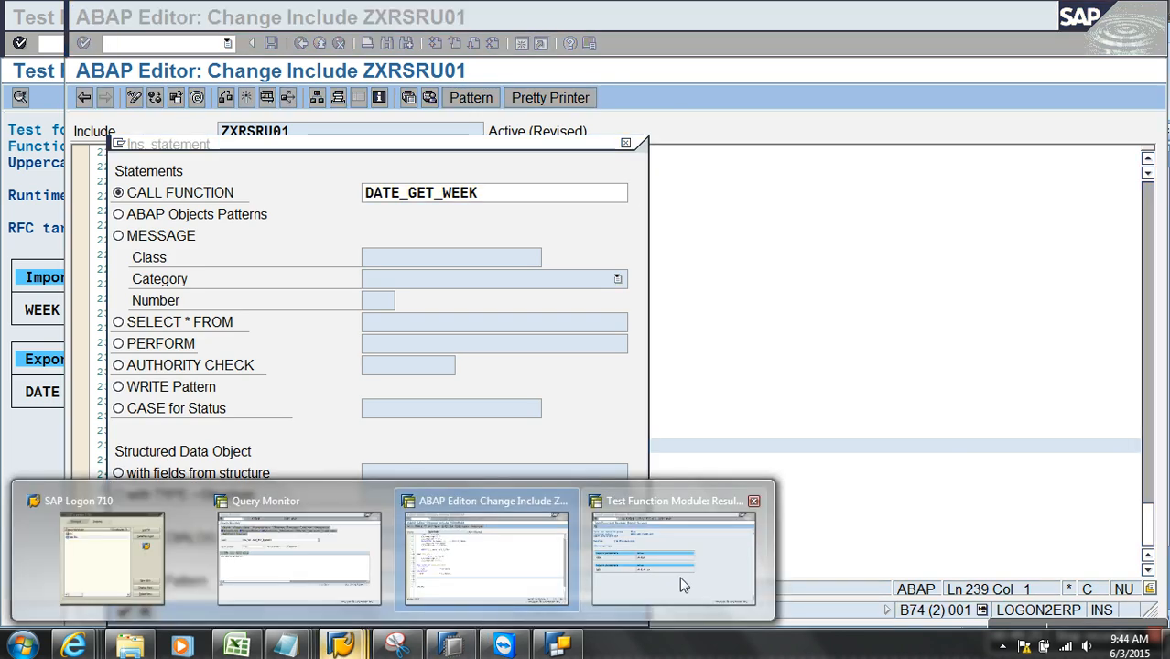
{"action": "left_click", "coordinate": [674, 541]}
{"action": "left_click", "coordinate": [277, 150]}
{"action": "key", "text": "ctrl+y"}
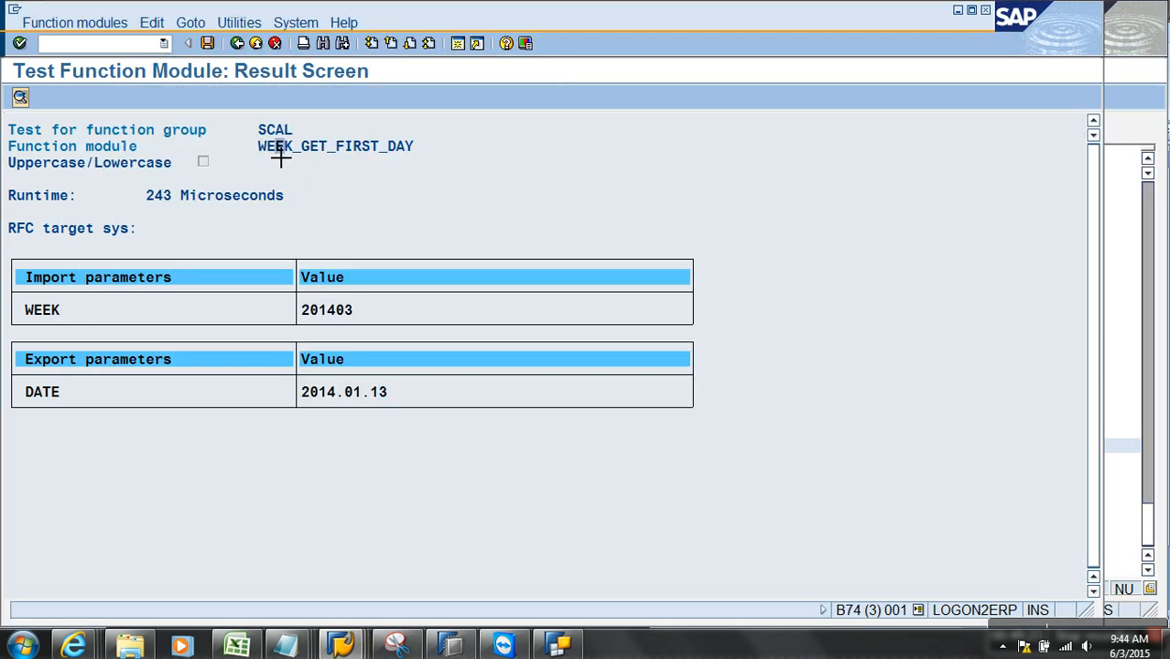
{"action": "left_click_drag", "start_coordinate": [274, 154], "coordinate": [432, 164]}
{"action": "key", "text": "ctrl+c"}
{"action": "key", "text": "alt+Tab"}
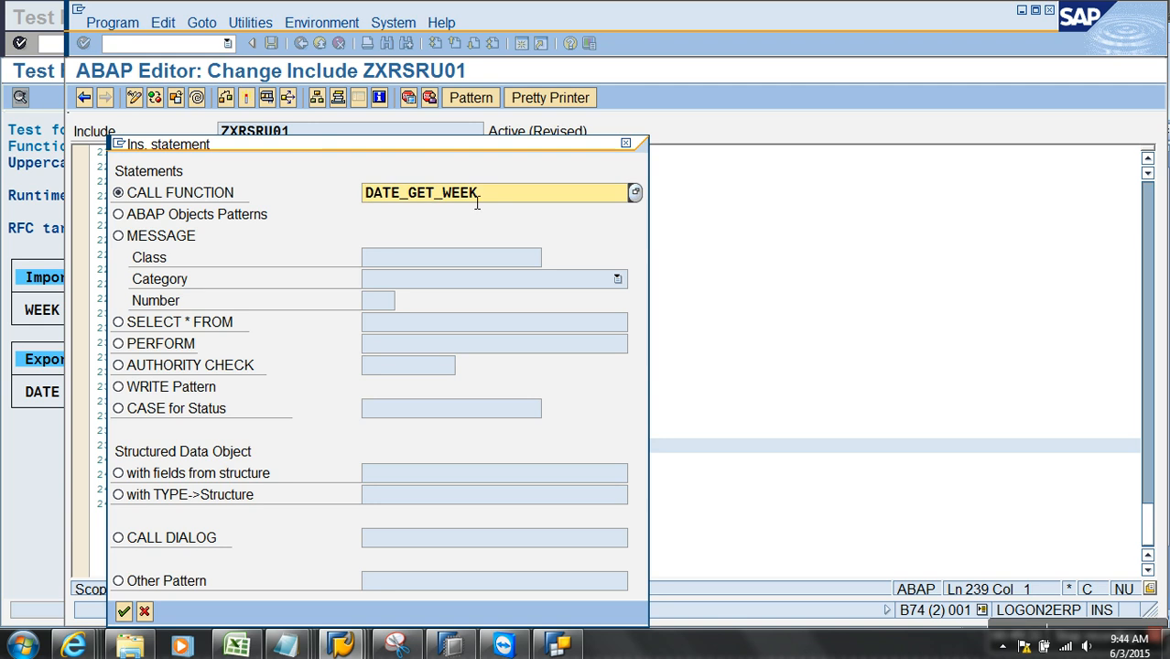
{"action": "double_click", "coordinate": [374, 190]}
{"action": "key", "text": "ctrl+v"}
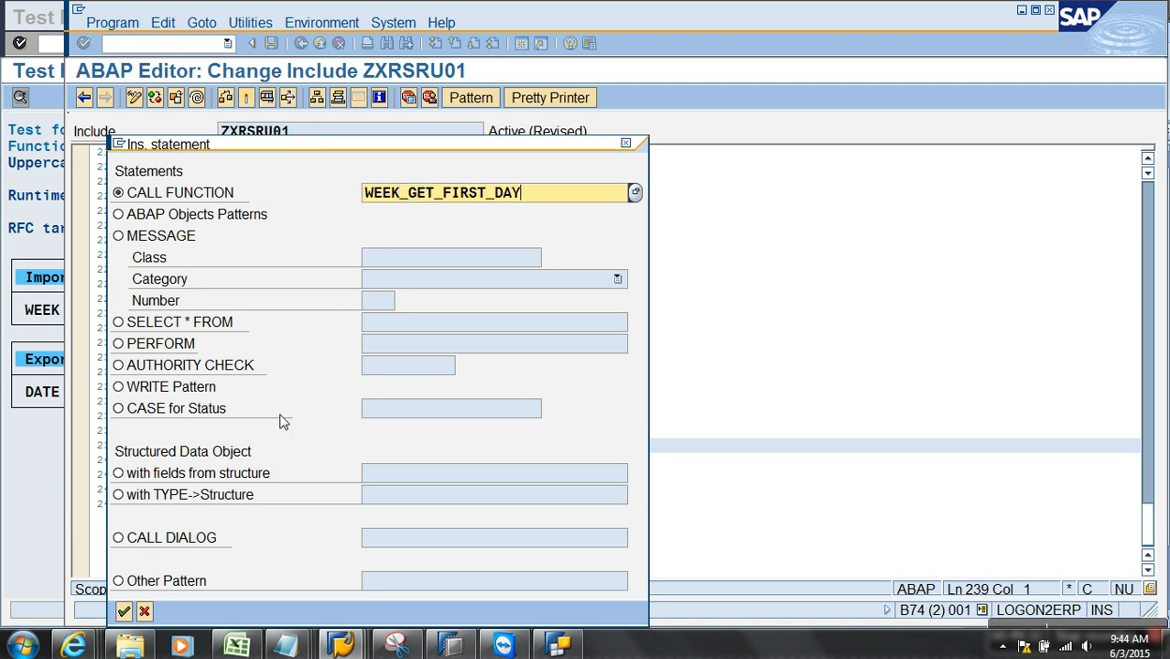
{"action": "left_click", "coordinate": [124, 611]}
{"action": "scroll", "coordinate": [274, 516], "scroll_direction": "down", "scroll_amount": 2}
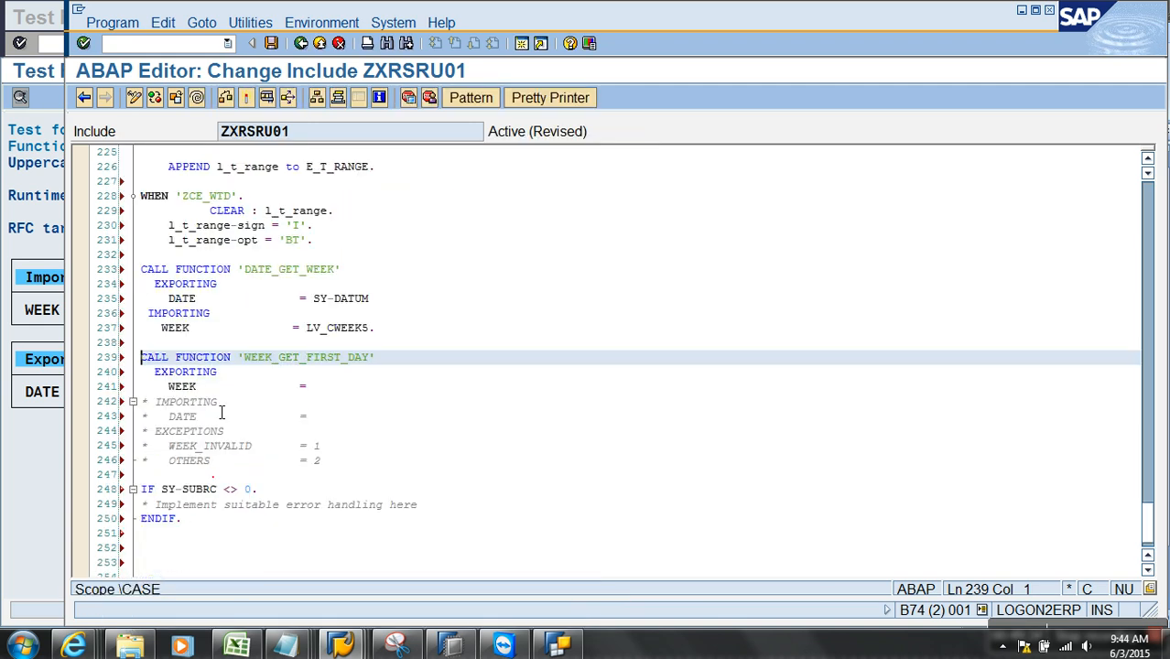
- Remove the exceptions and error handling from the WEEK_GET_FIRST_DAY call and uncomment its IMPORTING DATE lines
{"action": "left_click_drag", "start_coordinate": [189, 520], "coordinate": [135, 442]}
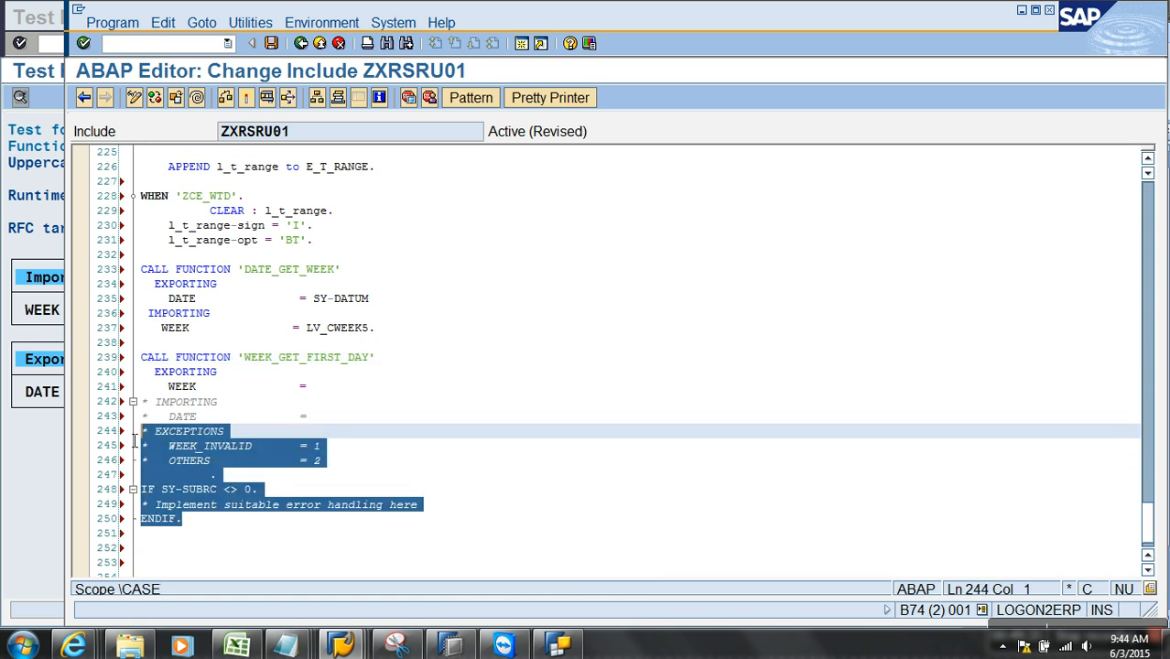
{"action": "key", "text": "Delete"}
{"action": "left_click", "coordinate": [156, 407]}
{"action": "key", "text": "BackSpace"}
{"action": "key", "text": "Down"}
{"action": "key", "text": "Delete"}
- Assign LV_CWEEK5 to WEEK and LV_WFDAY5 to DATE in the WEEK_GET_FIRST_DAY call, ending the statement with a period
{"action": "left_click", "coordinate": [352, 389]}
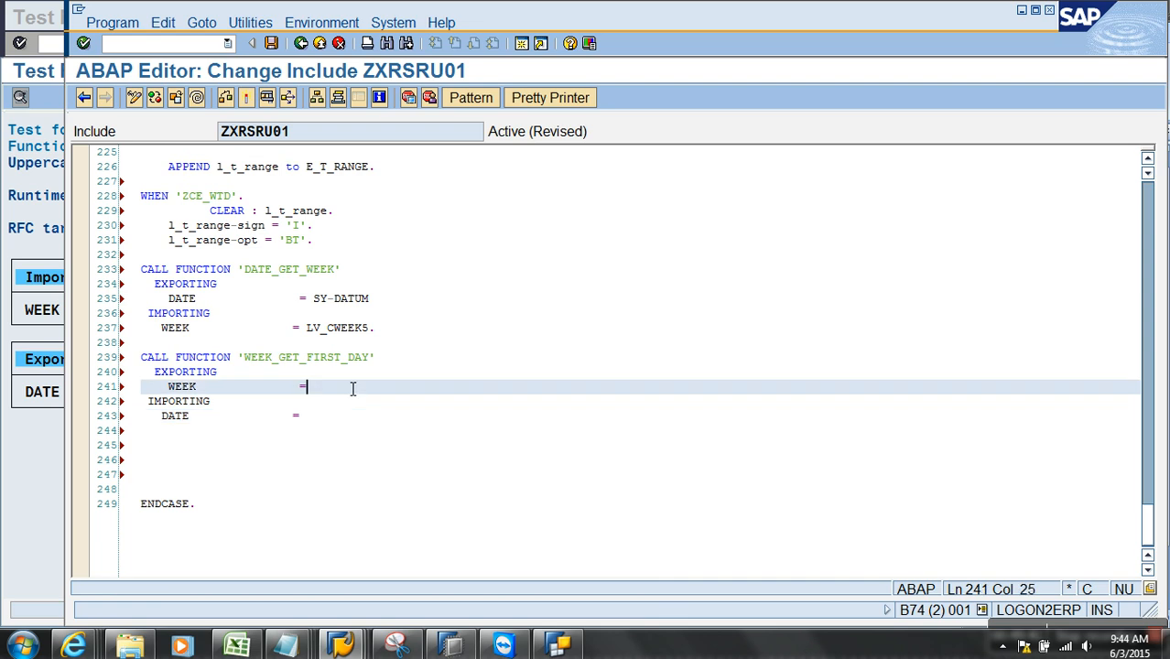
{"action": "type", "text": "LV_CWEEK5"}
{"action": "left_click", "coordinate": [373, 417]}
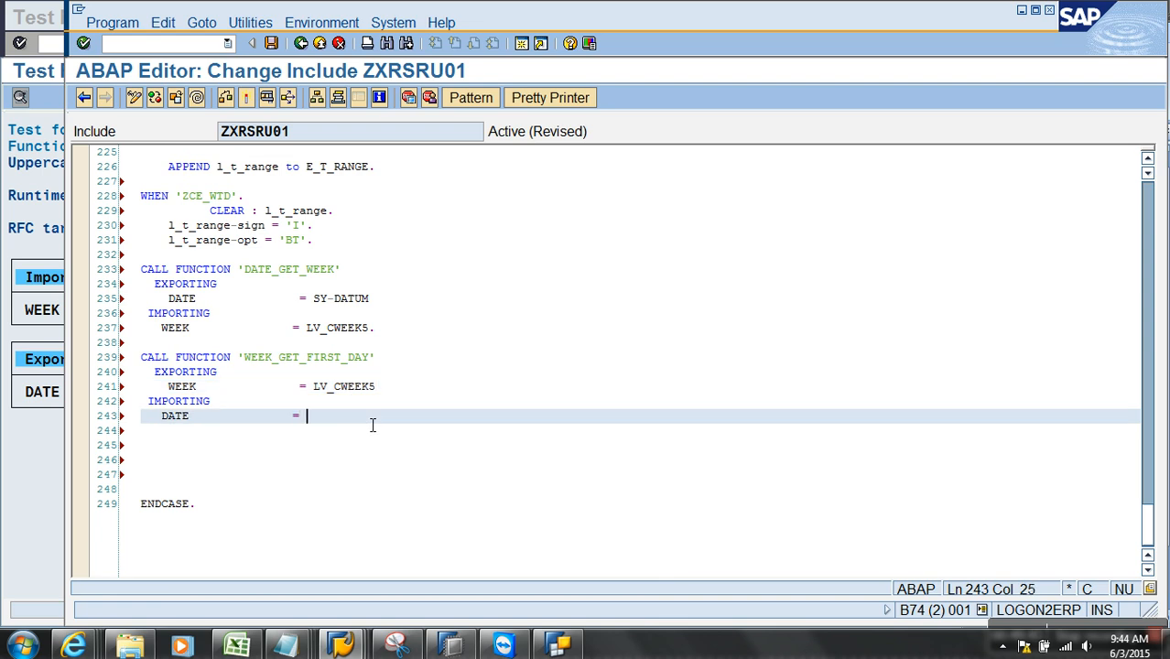
{"action": "type", "text": "LV_WFDAY5."}
- Below the WEEK_GET_FIRST_DAY call, add a statement setting L_T_RANGE-LOW to LV_WFDAY5
{"action": "left_click", "coordinate": [290, 447]}
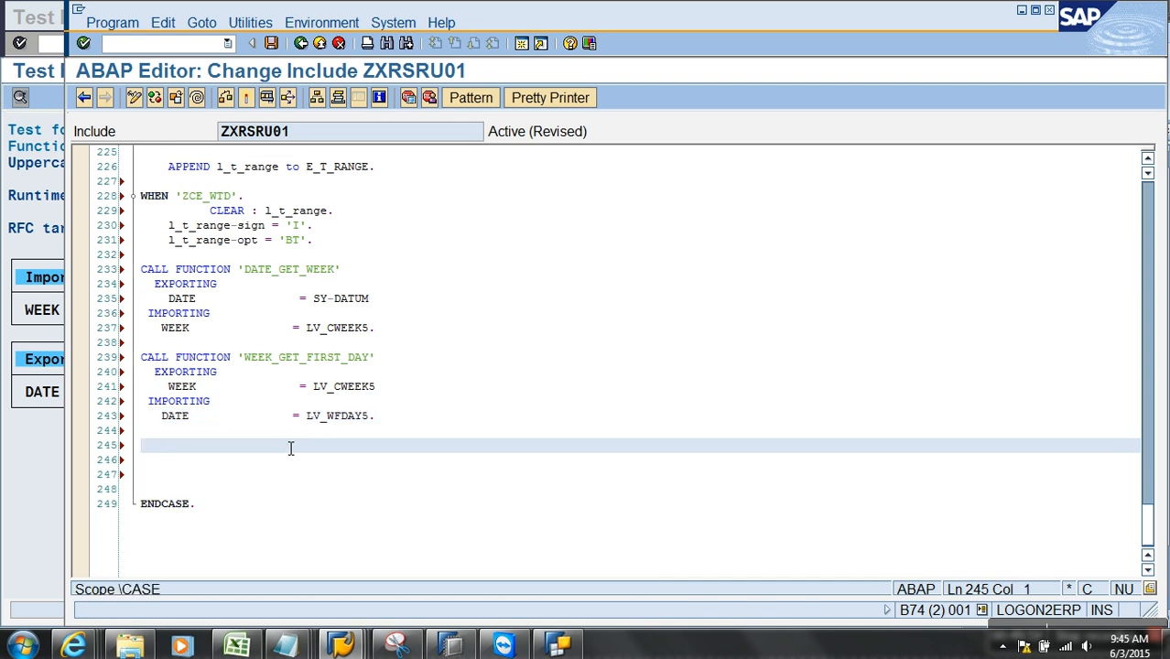
{"action": "type", "text": "L_T_RANGE-LOW ="}
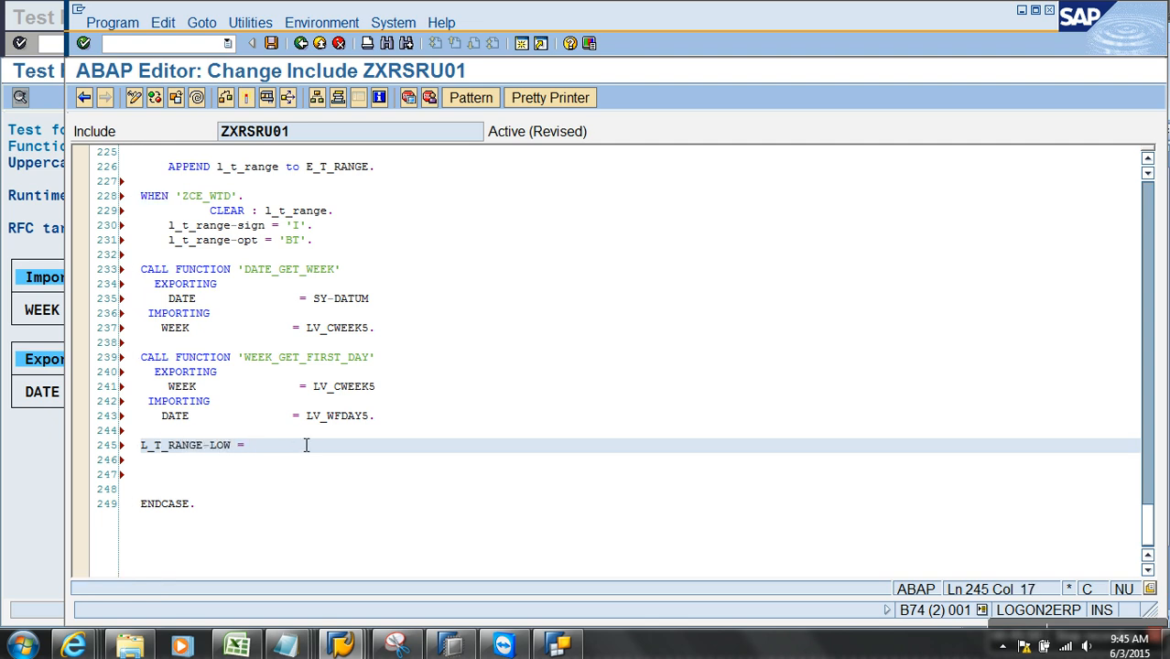
{"action": "left_click_drag", "start_coordinate": [307, 416], "coordinate": [374, 424]}
{"action": "key", "text": "ctrl+c"}
{"action": "left_click", "coordinate": [301, 451]}
{"action": "key", "text": "ctrl+v"}
{"action": "type", "text": "."}
{"action": "key", "text": "Return"}
- Set L_T_RANGE-HIGH to SY-DATUM and append L_T_RANGE to E_T_RANGE at the end of the ZCE_WTD case
{"action": "type", "text": "L_T_RANGE-"}
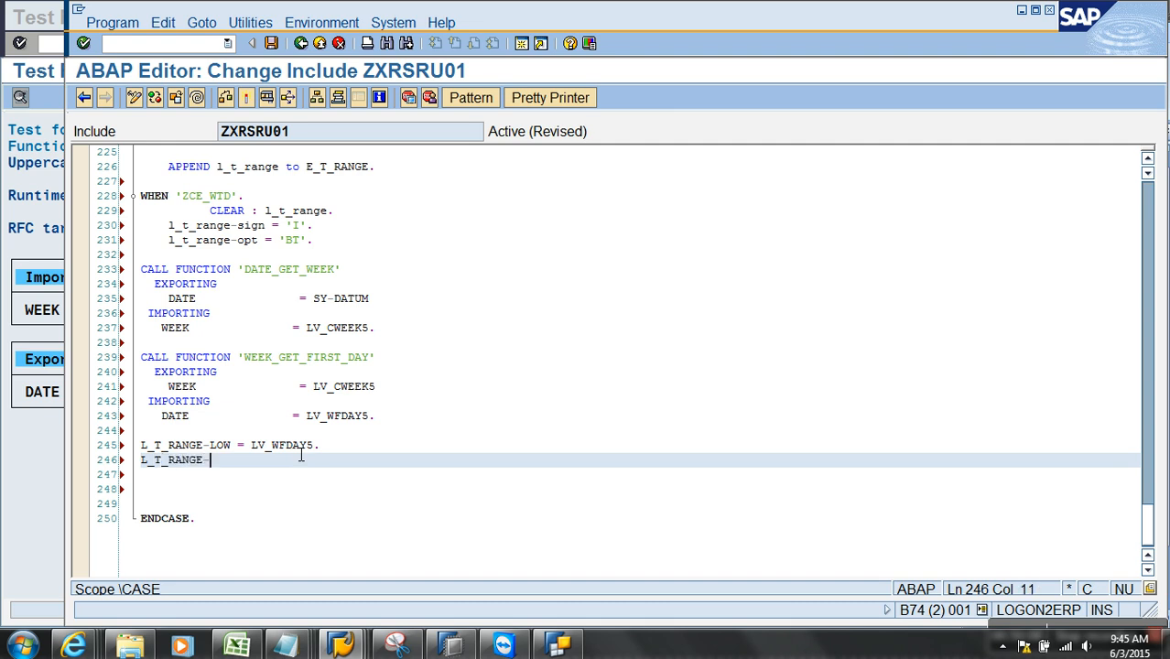
{"action": "type", "text": "HIGH "}
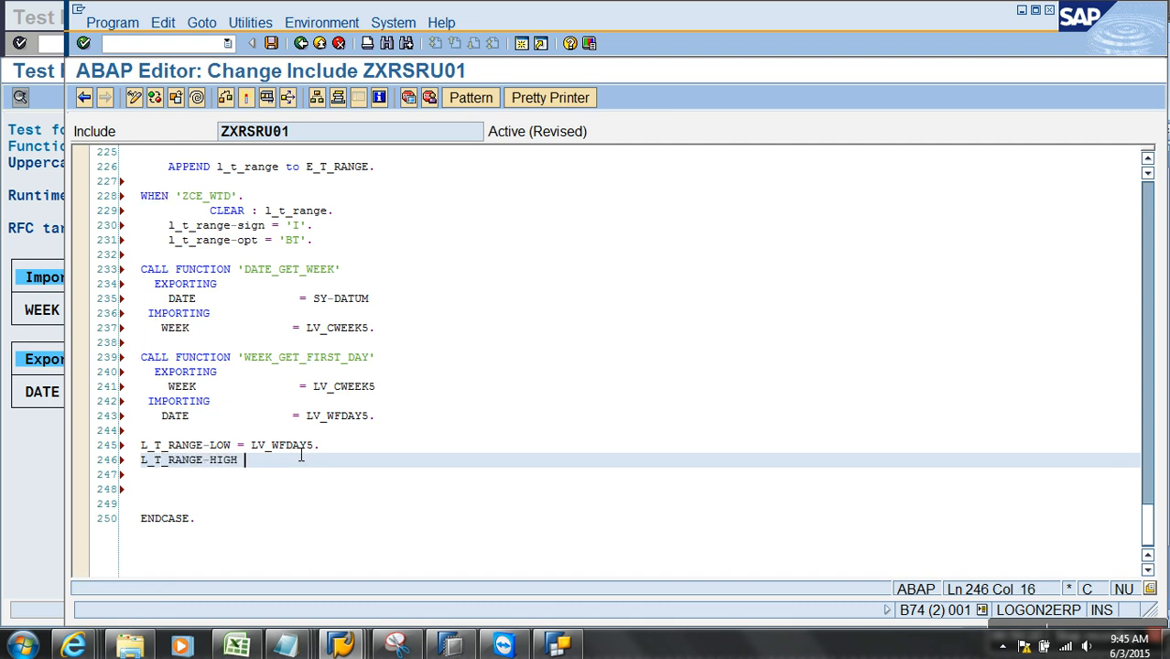
{"action": "type", "text": "= SY-DATUM."}
{"action": "key", "text": "Return"}
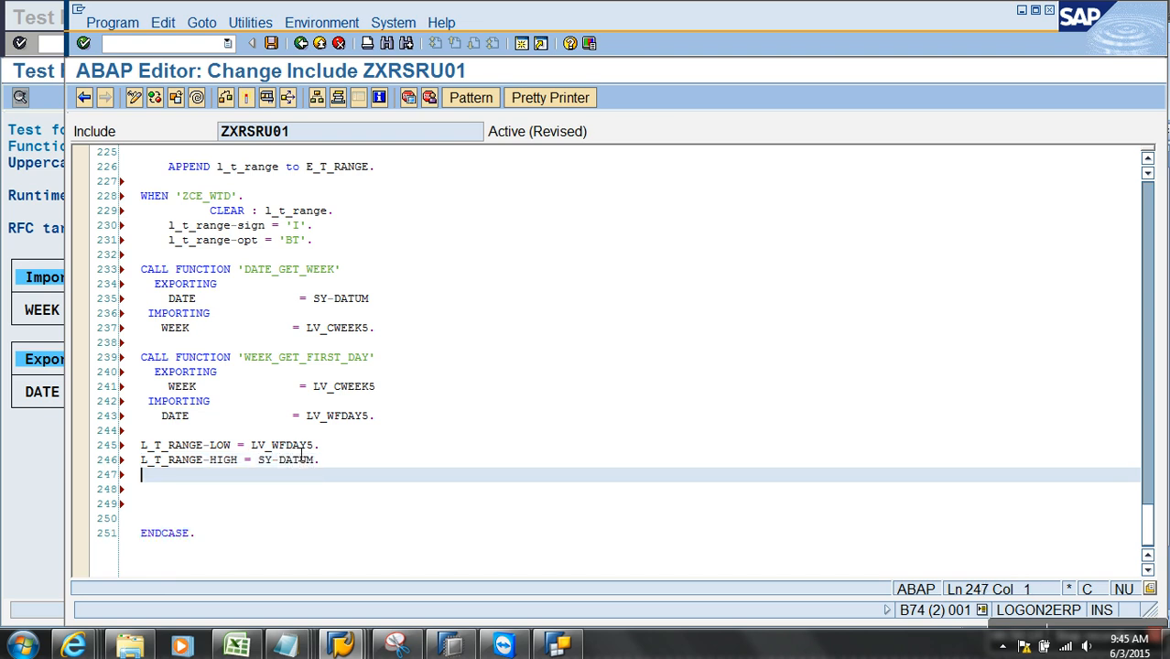
{"action": "type", "text": "APP"}
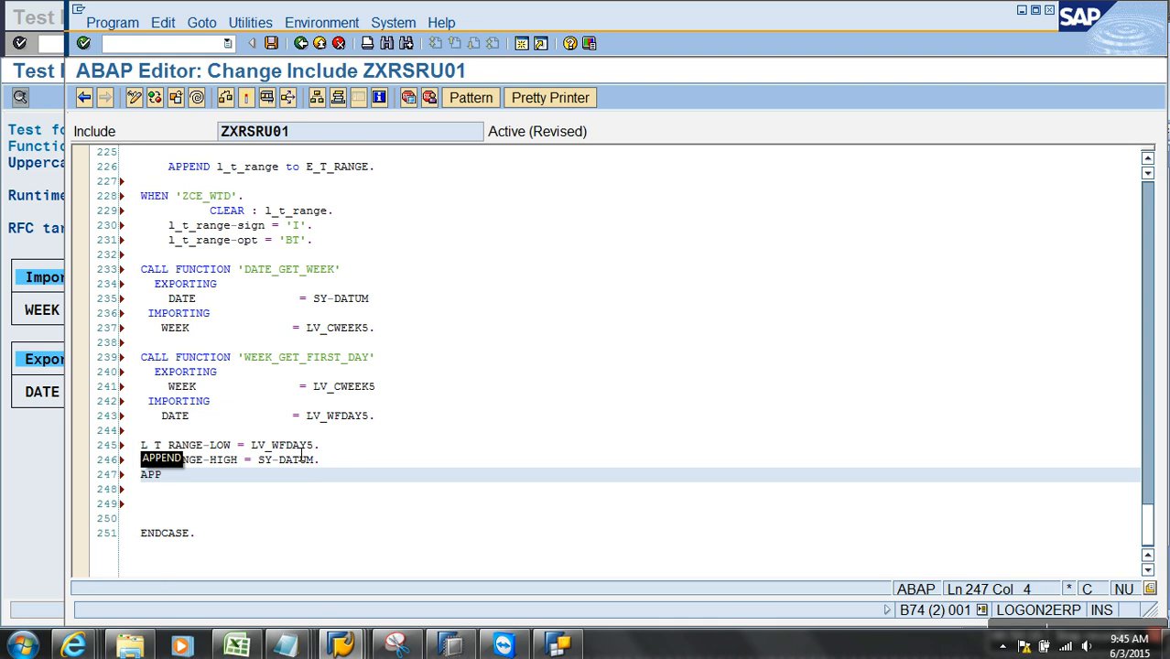
{"action": "type", "text": "END L"}
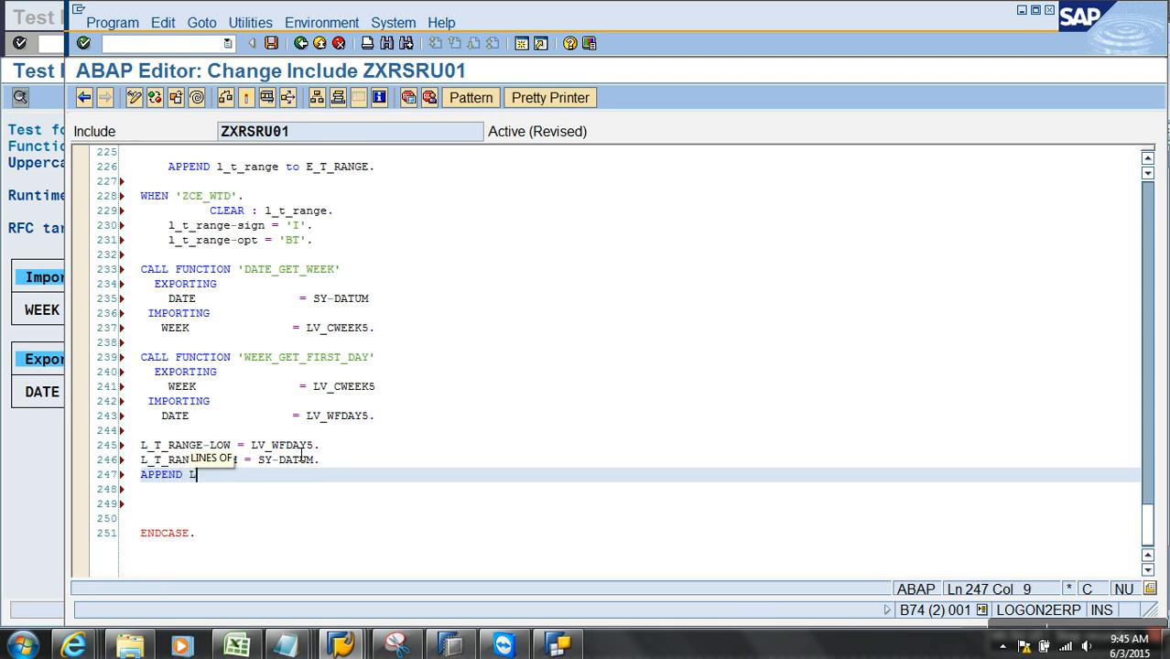
{"action": "type", "text": "_T_"}
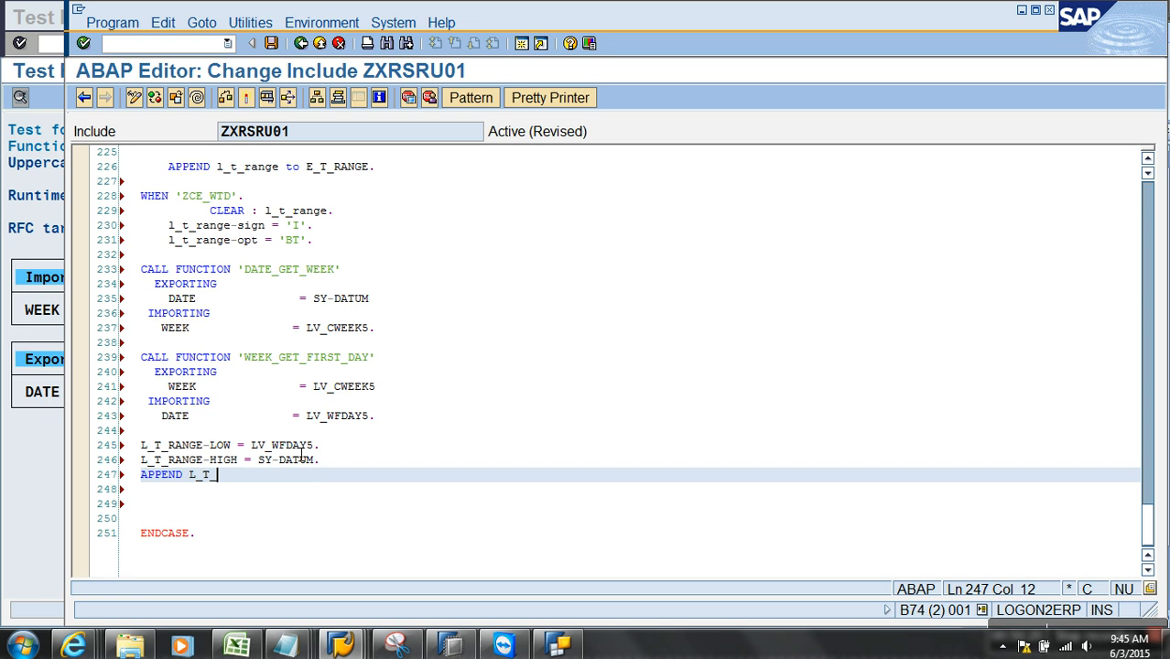
{"action": "type", "text": "RANGE TO "}
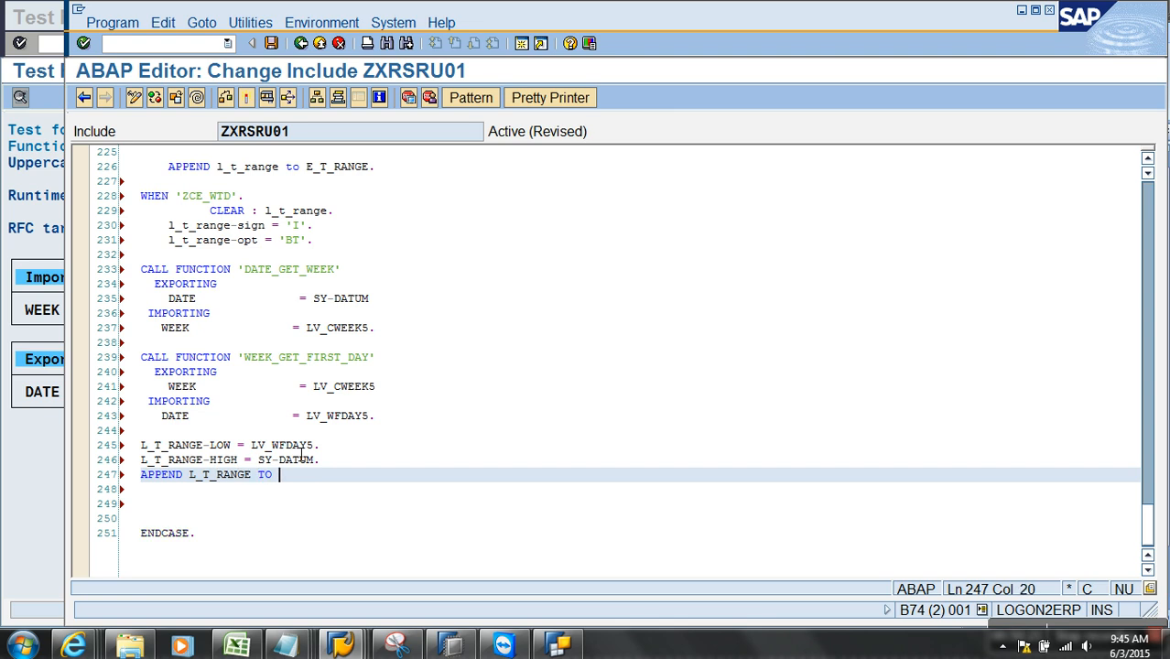
{"action": "type", "text": "E_T_RANGE."}
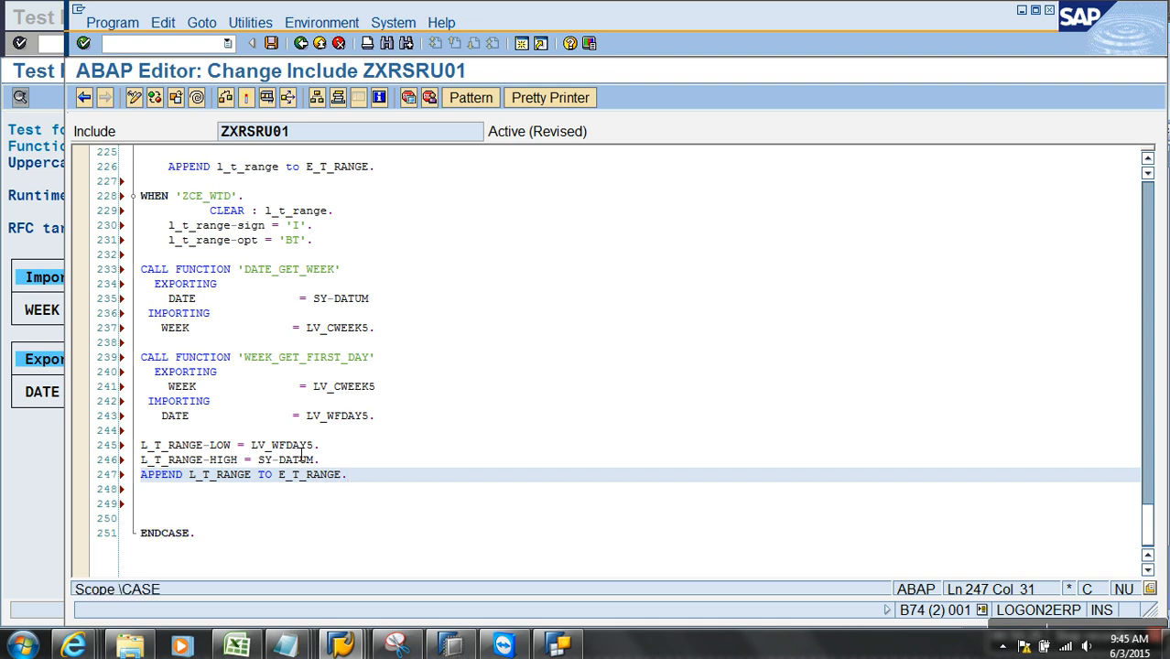
- Check the syntax of include ZXRSRU01 and close the result list
{"action": "left_click", "coordinate": [225, 98]}
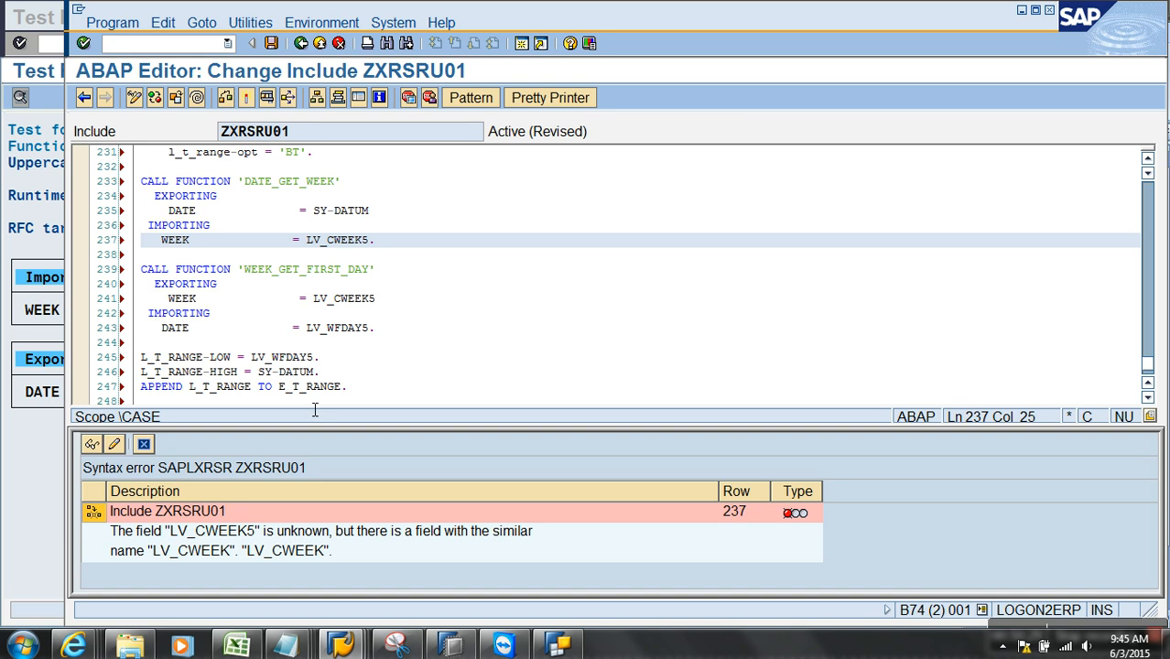
{"action": "left_click", "coordinate": [144, 445]}
{"action": "scroll", "coordinate": [232, 287], "scroll_direction": "up", "scroll_amount": 2}
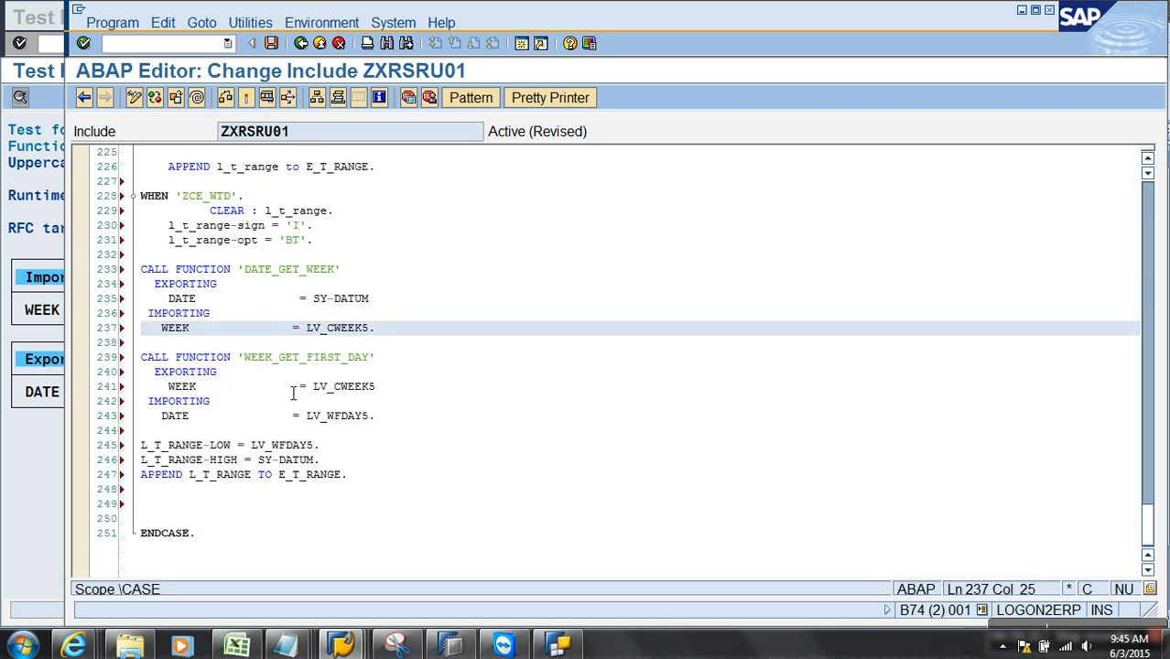
- Start a DATA declaration for LV_CWEEK5 on a new line above WHEN 'ZCE_WTD', copying the variable name from the DATE_GET_WEEK call
{"action": "scroll", "coordinate": [291, 393], "scroll_direction": "up", "scroll_amount": 1}
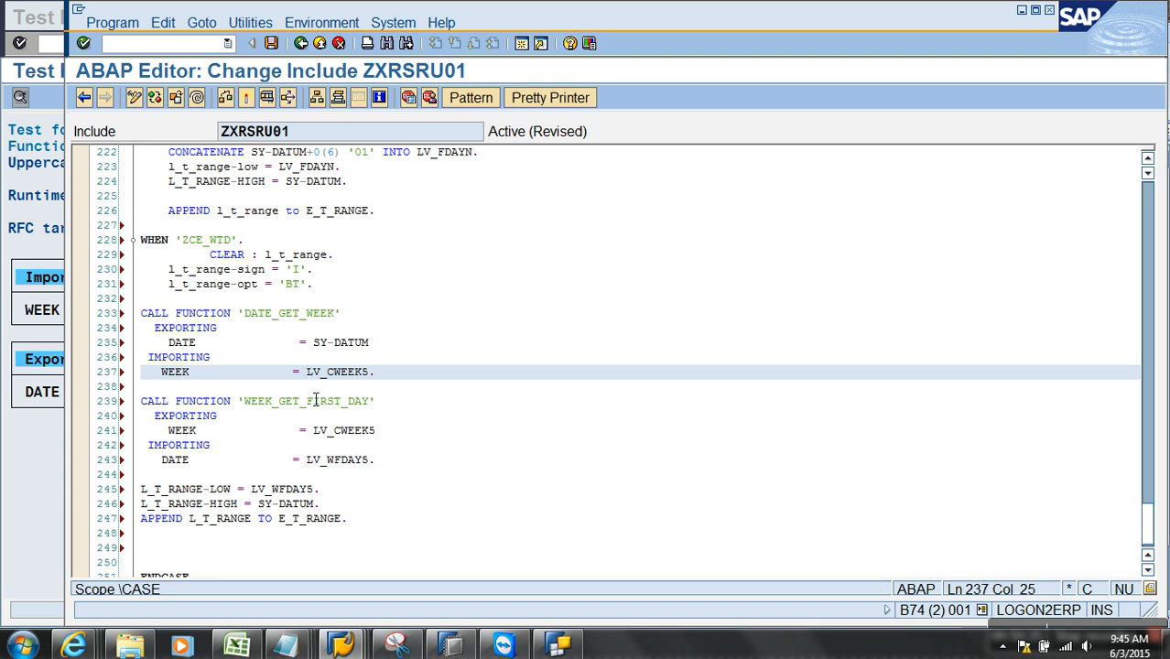
{"action": "left_click_drag", "start_coordinate": [309, 375], "coordinate": [369, 377]}
{"action": "left_click", "coordinate": [192, 233]}
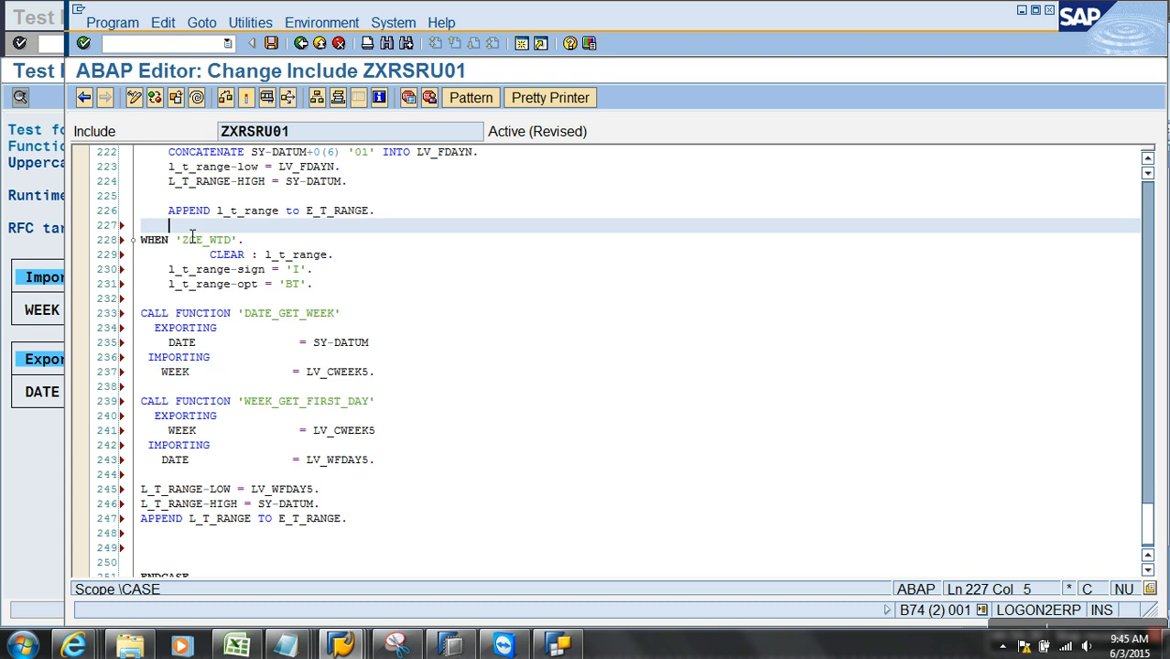
{"action": "key", "text": "Return"}
{"action": "type", "text": "DATA :"}
{"action": "key", "text": "ctrl+v"}
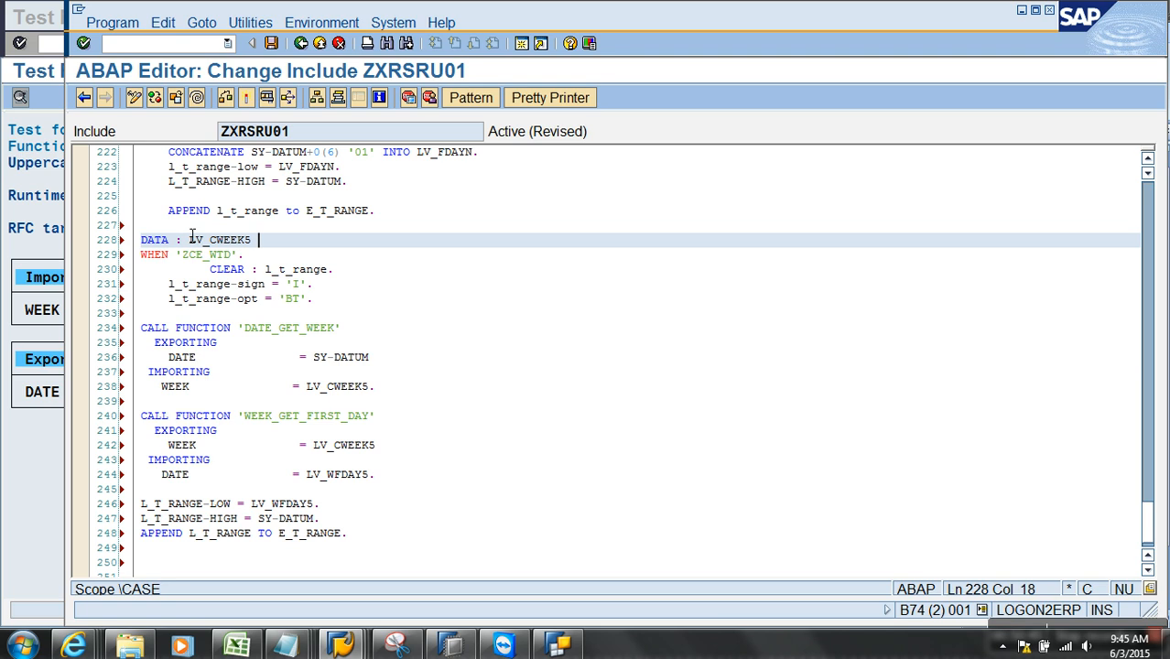
{"action": "type", "text": "(6) TYP"}
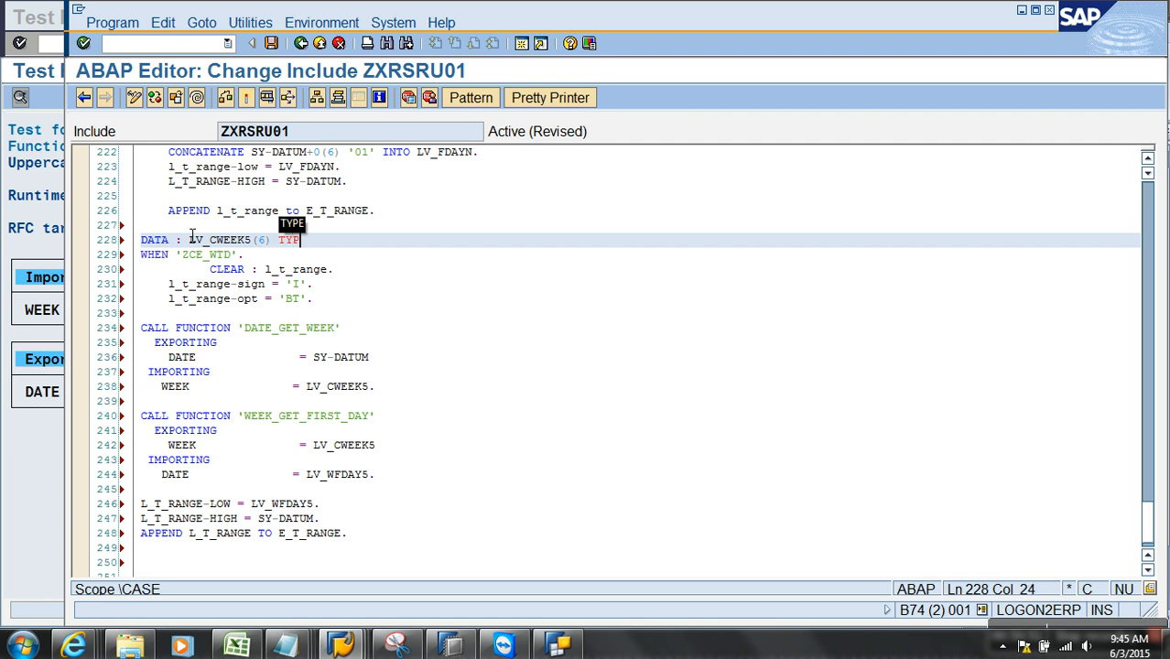
{"action": "type", "text": "E"}
{"action": "key", "text": "BackSpace"}
{"action": "key", "text": "BackSpace"}
{"action": "key", "text": "BackSpace"}
{"action": "key", "text": "BackSpace"}
{"action": "key", "text": "BackSpace"}
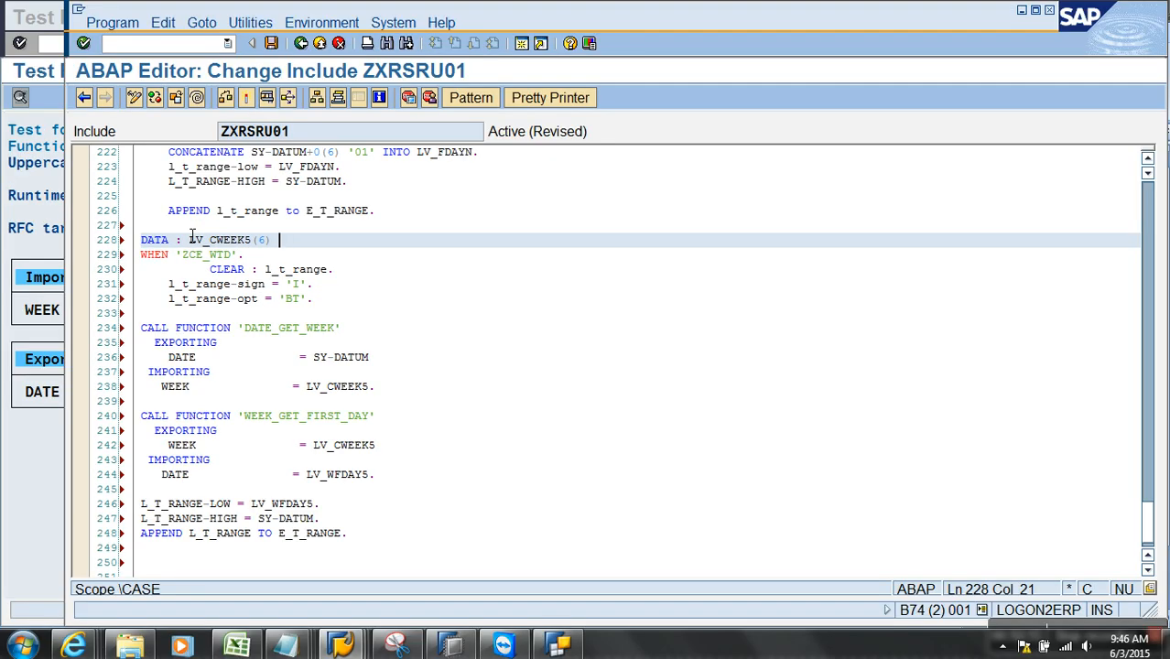
{"action": "key", "text": "BackSpace"}
{"action": "key", "text": "BackSpace"}
{"action": "key", "text": "BackSpace"}
{"action": "key", "text": "BackSpace"}
- Declare LV_CWEEK5 as TYPE SCAL-WEEK and continue the DATA statement on a new line with a comma
{"action": "type", "text": "TYPE"}
{"action": "left_click", "coordinate": [342, 387]}
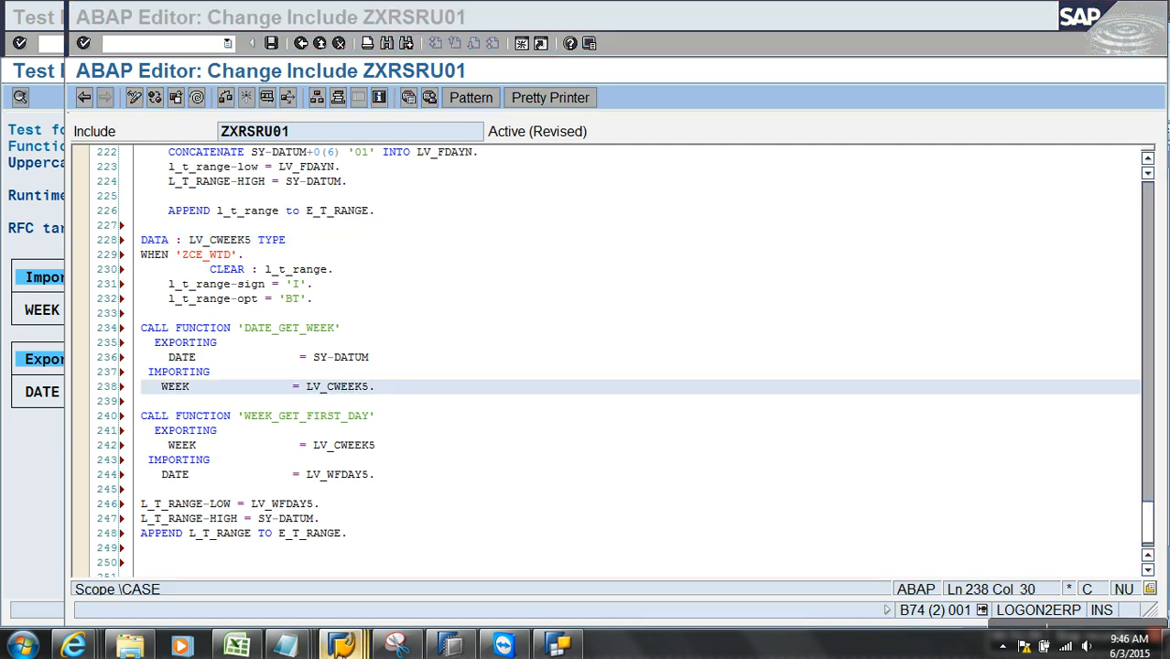
{"action": "left_click", "coordinate": [341, 645]}
{"action": "left_click", "coordinate": [306, 245]}
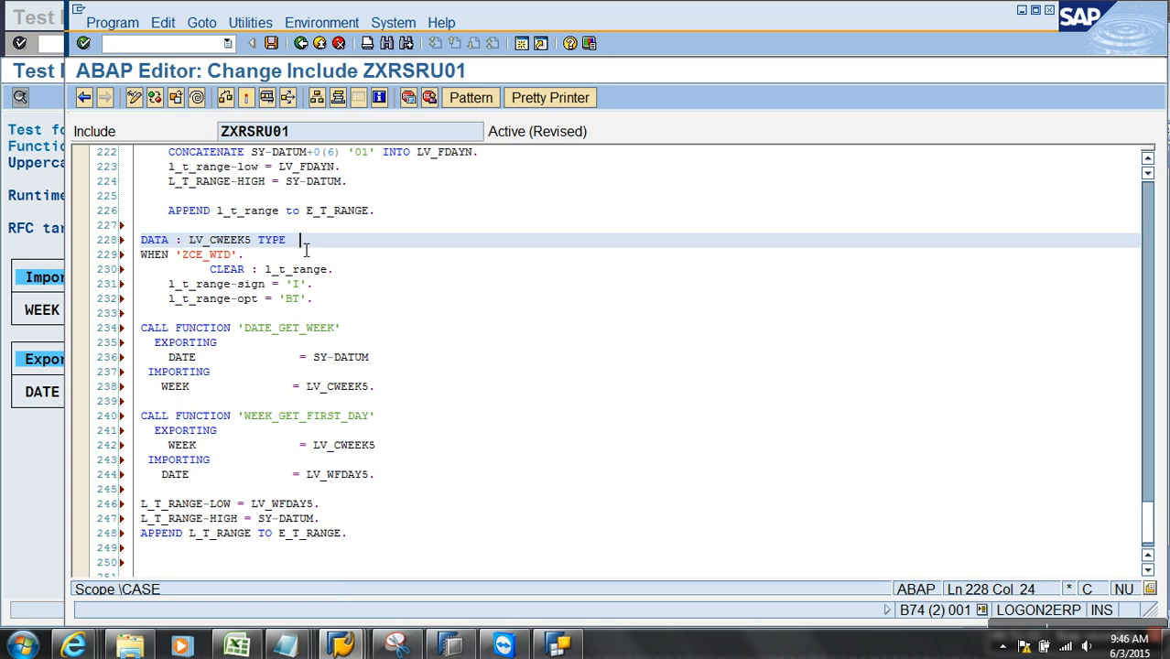
{"action": "type", "text": "SCAL-WEEK,"}
{"action": "key", "text": "Return"}
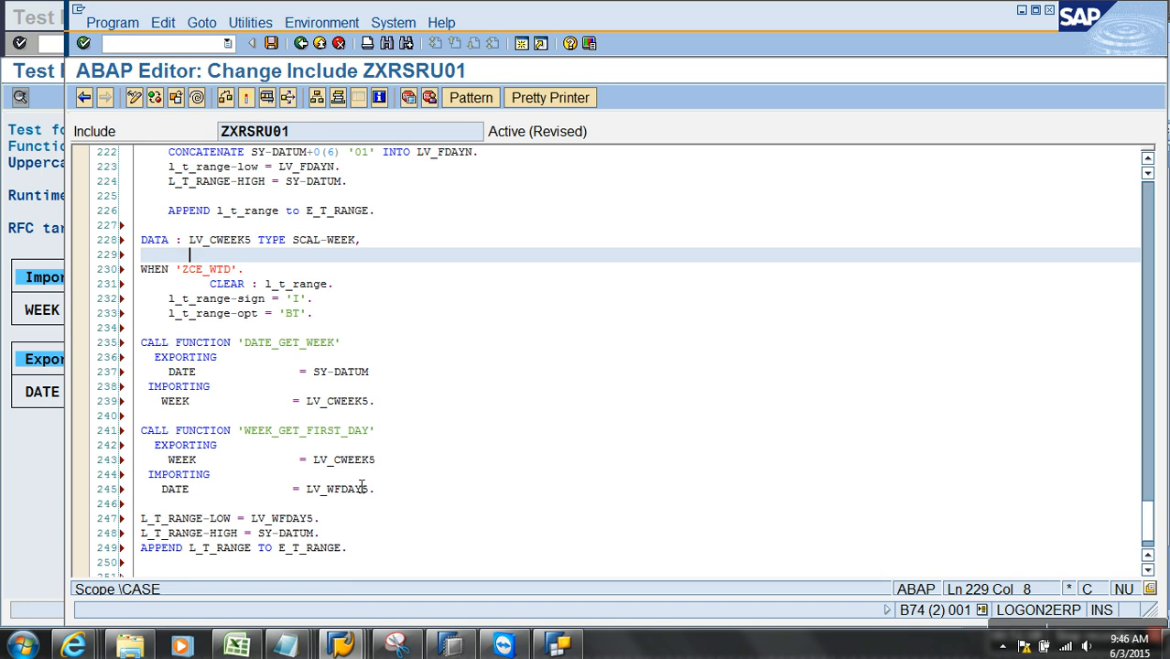
- Add LV_WFDAY5 with the TYPE keyword as the second variable of the DATA statement, copying its name from the WEEK_GET_FIRST_DAY call
{"action": "left_click_drag", "start_coordinate": [307, 491], "coordinate": [376, 499]}
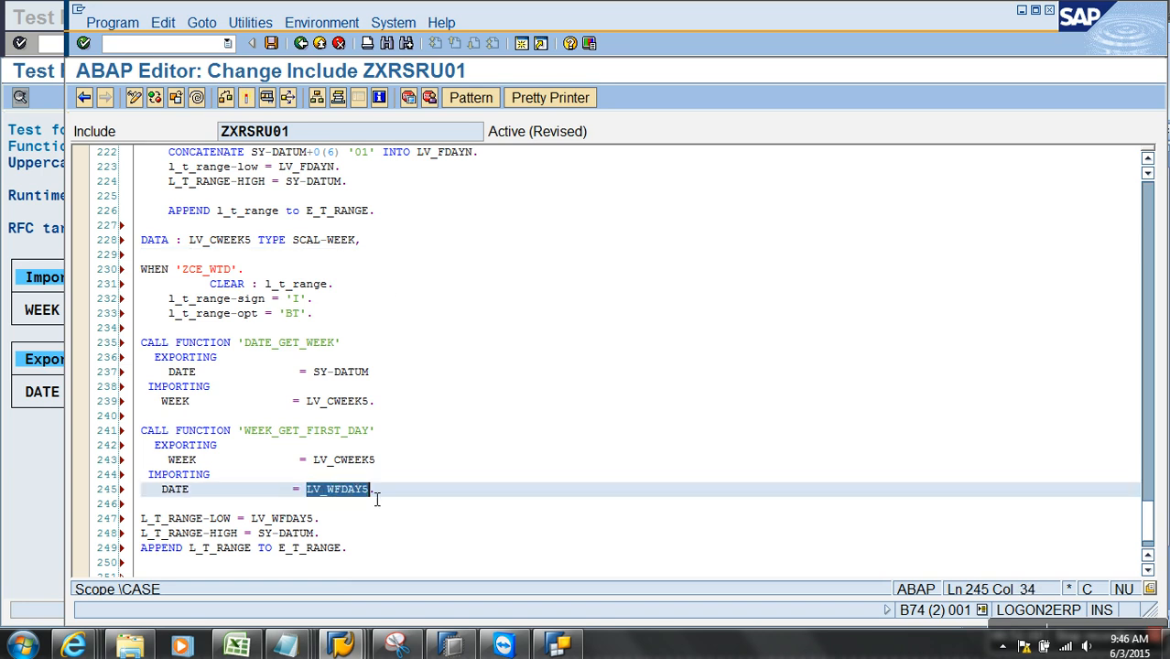
{"action": "left_click", "coordinate": [216, 257]}
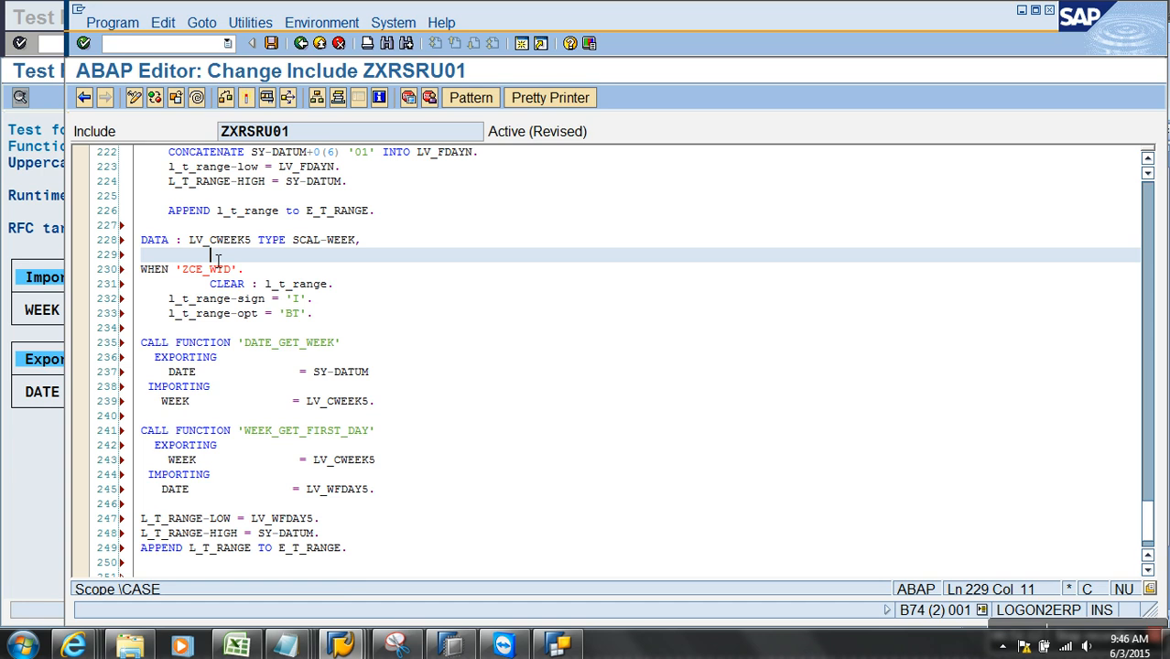
{"action": "key", "text": "Left"}
{"action": "key", "text": "Left"}
{"action": "key", "text": "ctrl+v"}
{"action": "type", "text": "TYPE"}
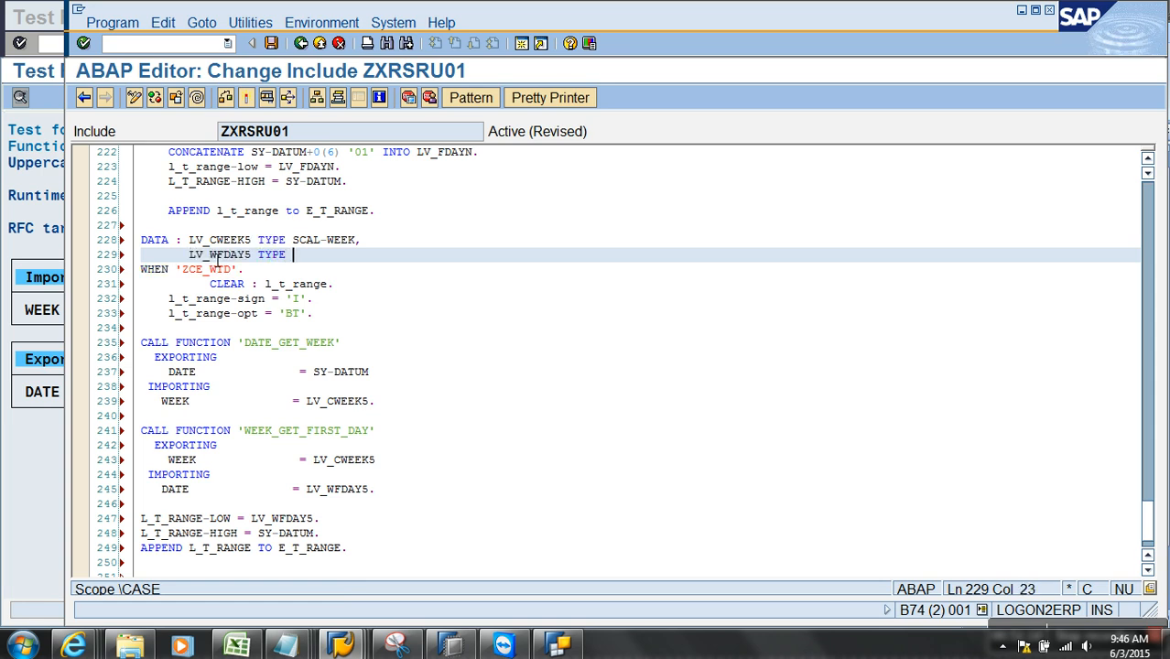
- Display function module WEEK_GET_FIRST_DAY in the Function Builder and copy the associated type SCAL-DATE of its export parameter DATE
{"action": "key", "text": "alt+Tab"}
{"action": "left_click", "coordinate": [237, 43]}
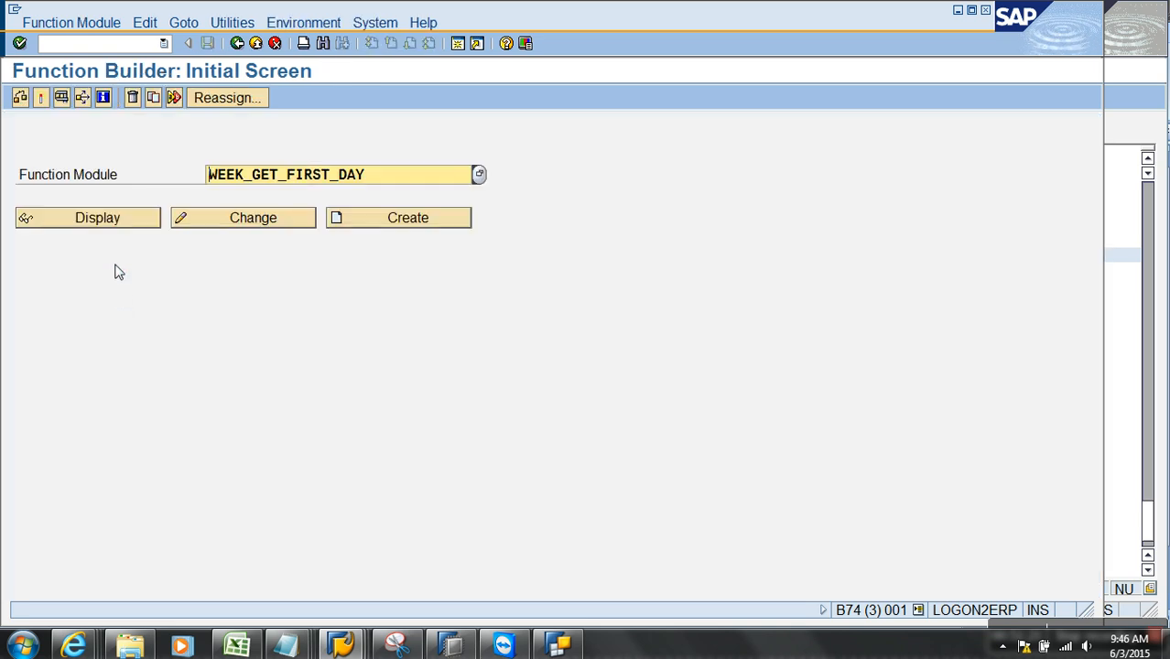
{"action": "left_click", "coordinate": [112, 219]}
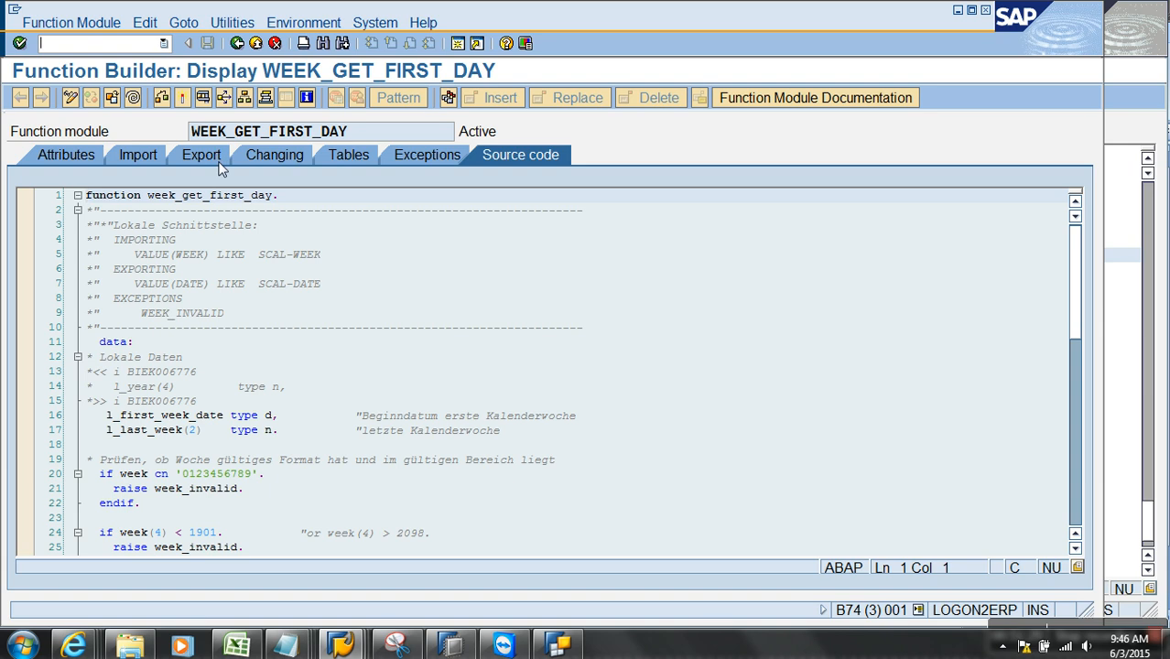
{"action": "left_click", "coordinate": [209, 155]}
{"action": "left_click_drag", "start_coordinate": [392, 245], "coordinate": [278, 249]}
{"action": "key", "text": "ctrl+c"}
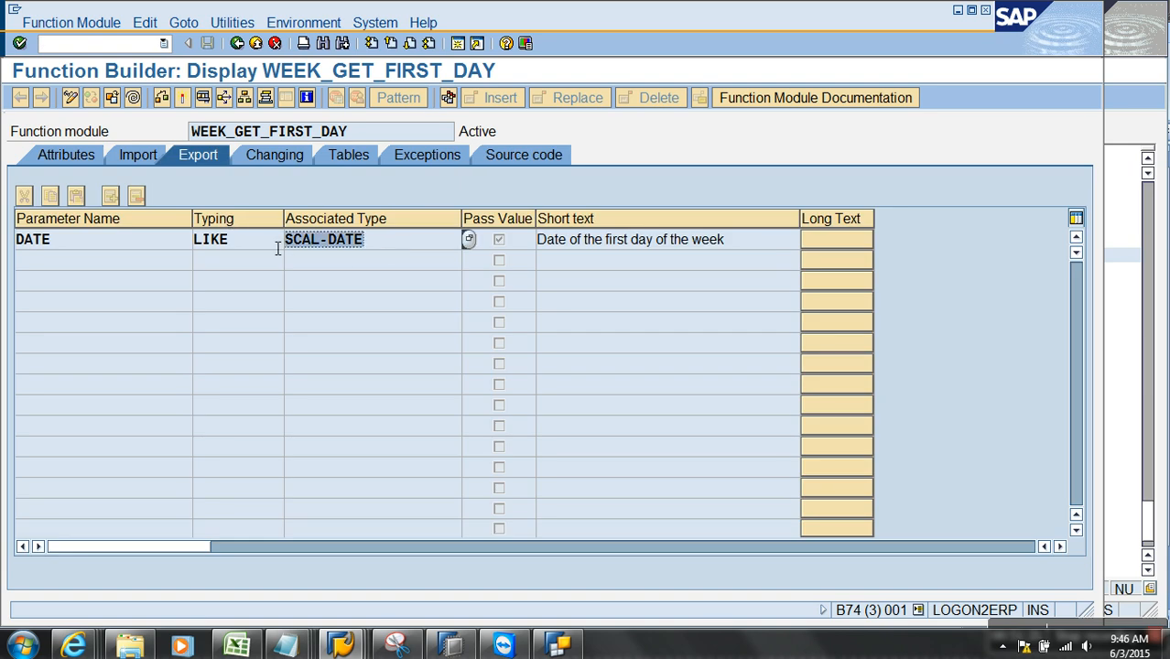
- Back in the include, complete the LV_WFDAY5 declaration with the copied type SCAL-DATE and a closing period
{"action": "left_click", "coordinate": [324, 303]}
{"action": "key", "text": "alt+Tab"}
{"action": "key", "text": "ctrl+v"}
{"action": "type", "text": "."}
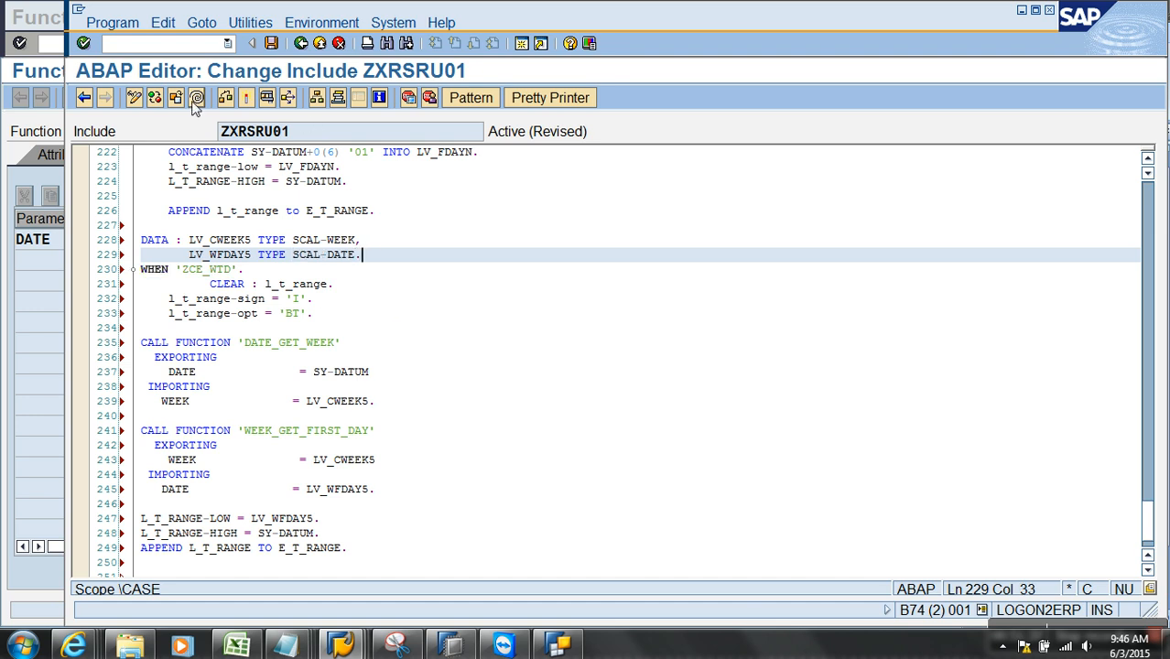
- Activate include ZXRSRU01 and return to the Function Builder initial screen
{"action": "left_click", "coordinate": [247, 100]}
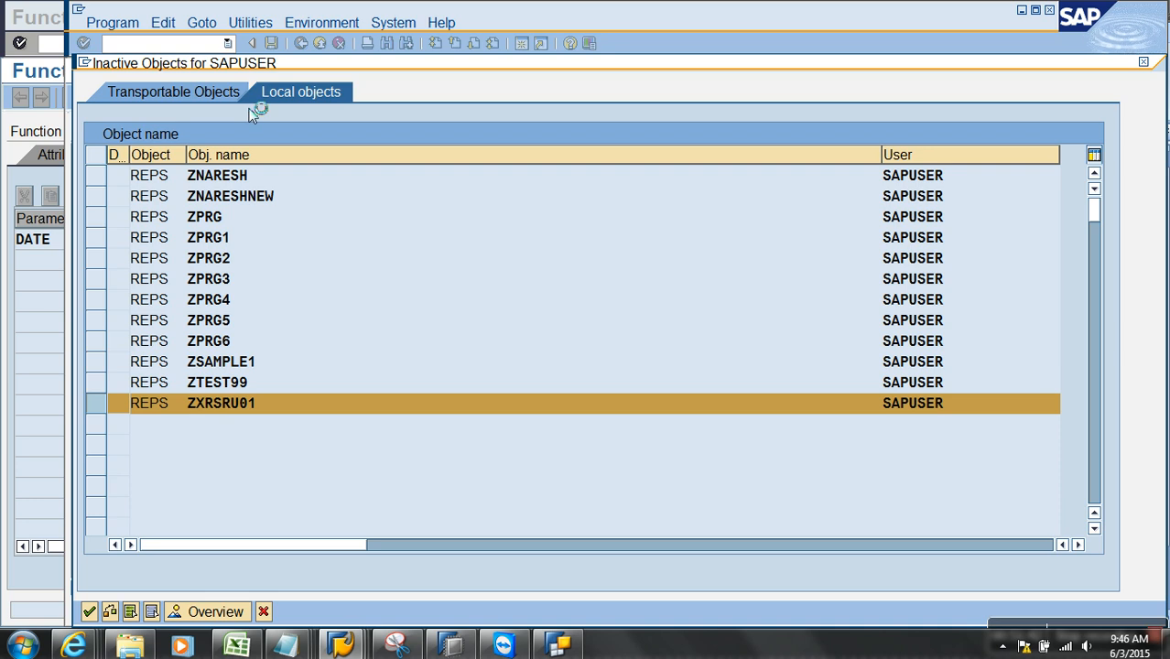
{"action": "key", "text": "Return"}
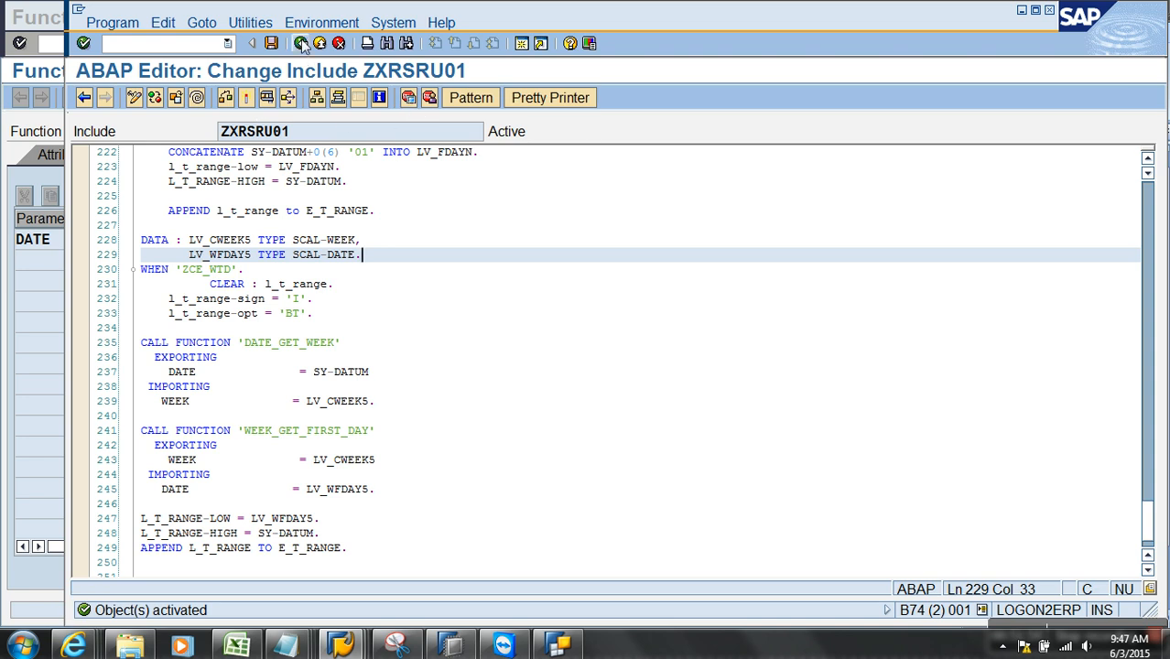
{"action": "left_click", "coordinate": [301, 43]}
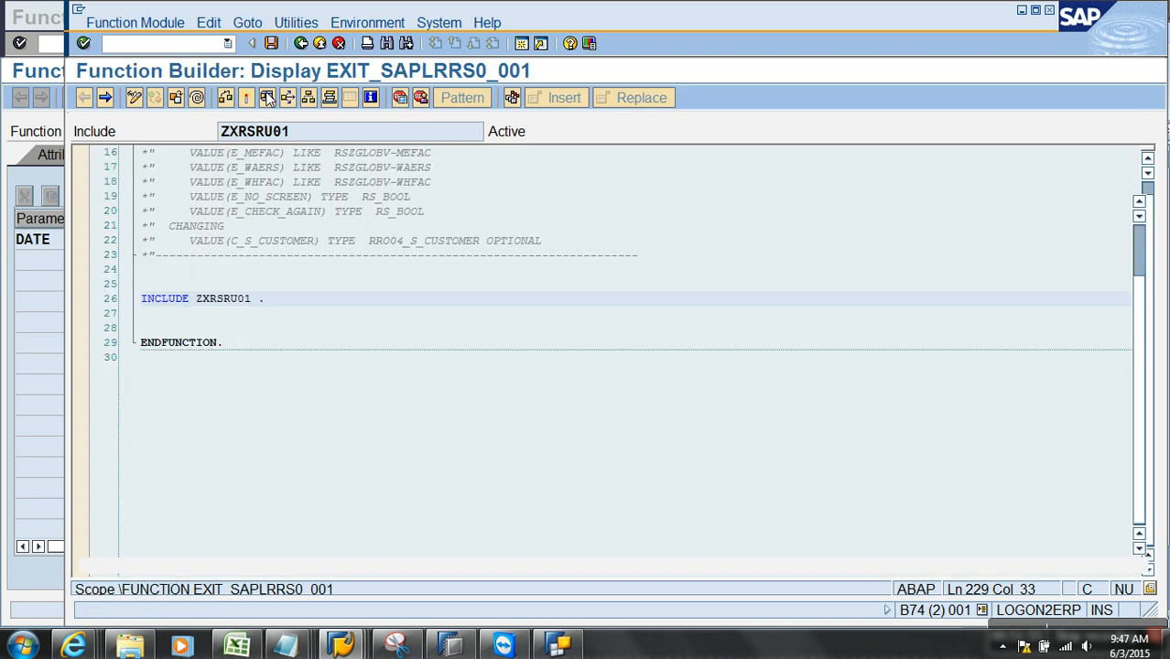
{"action": "left_click", "coordinate": [303, 45]}
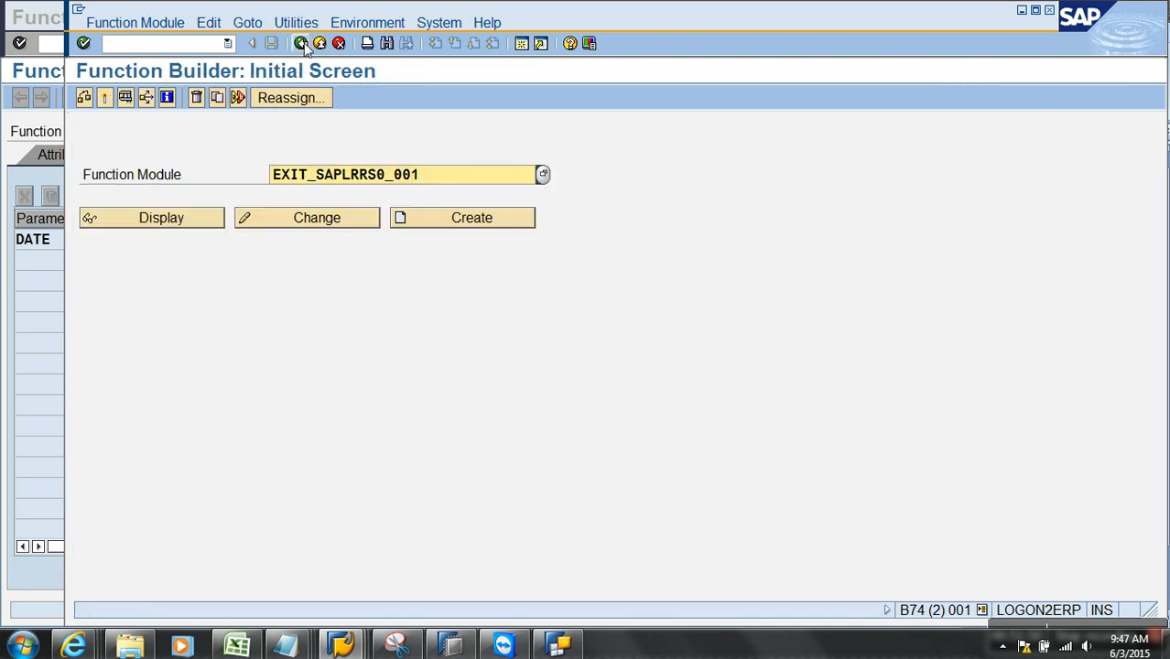
- Switch to BEx Query Designer and save Simple Demo Query with its WTD restriction on Calendar day
{"action": "left_click", "coordinate": [578, 652]}
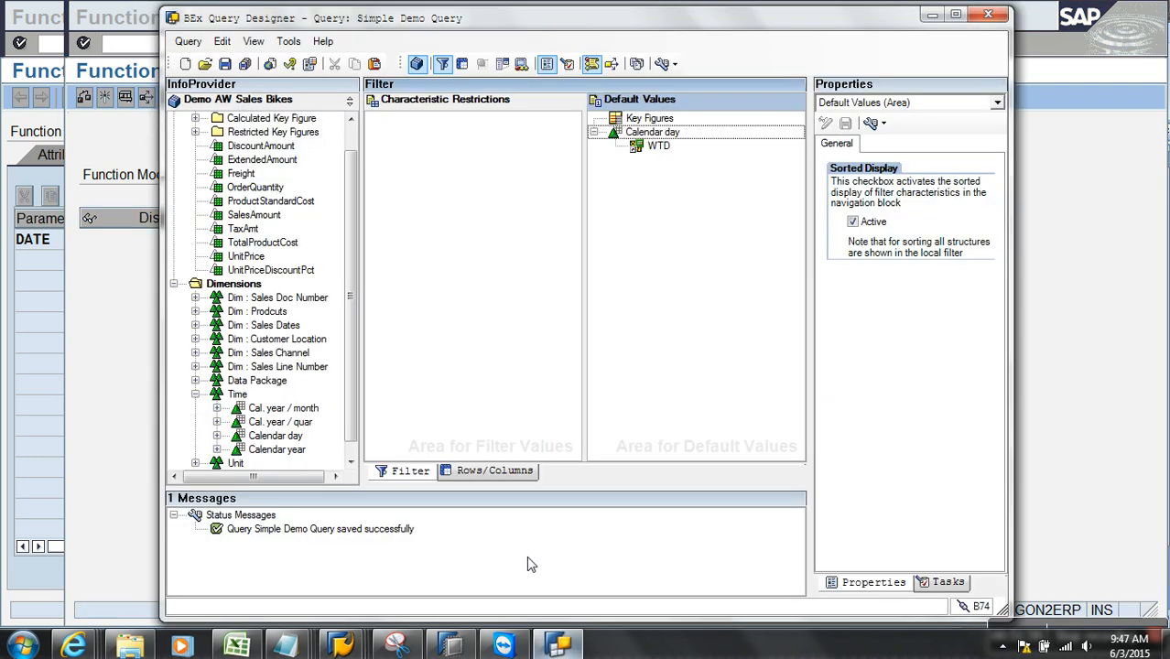
{"action": "left_click", "coordinate": [226, 65]}
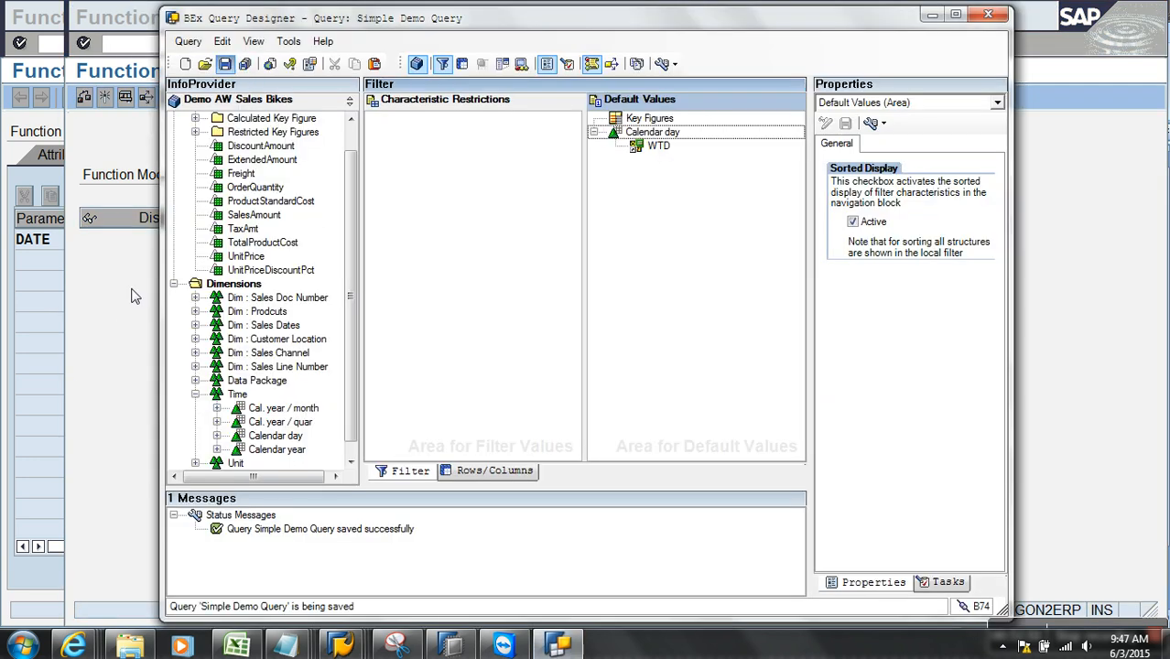
- Leave the WEEK_GET_FIRST_DAY display and execute query ZAW_S01/ZAW_S01_B_Q0001 in the Query Monitor to open its variable screen
{"action": "left_click", "coordinate": [131, 295]}
{"action": "left_click", "coordinate": [55, 303]}
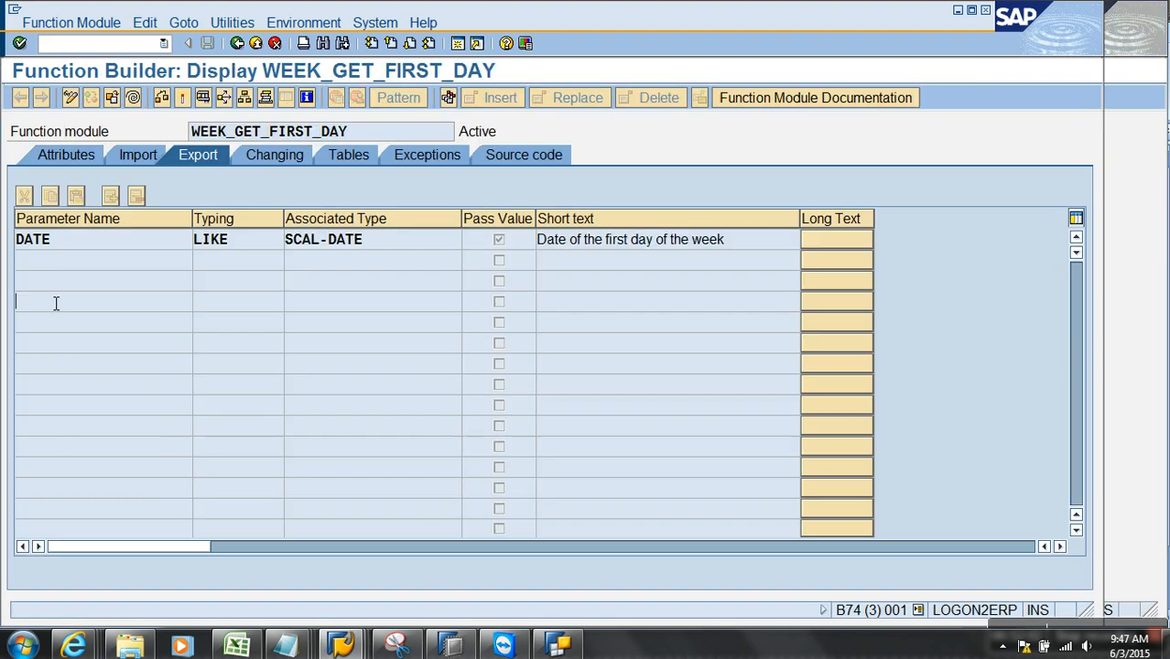
{"action": "left_click", "coordinate": [258, 46]}
{"action": "left_click", "coordinate": [340, 645]}
{"action": "left_click", "coordinate": [295, 580]}
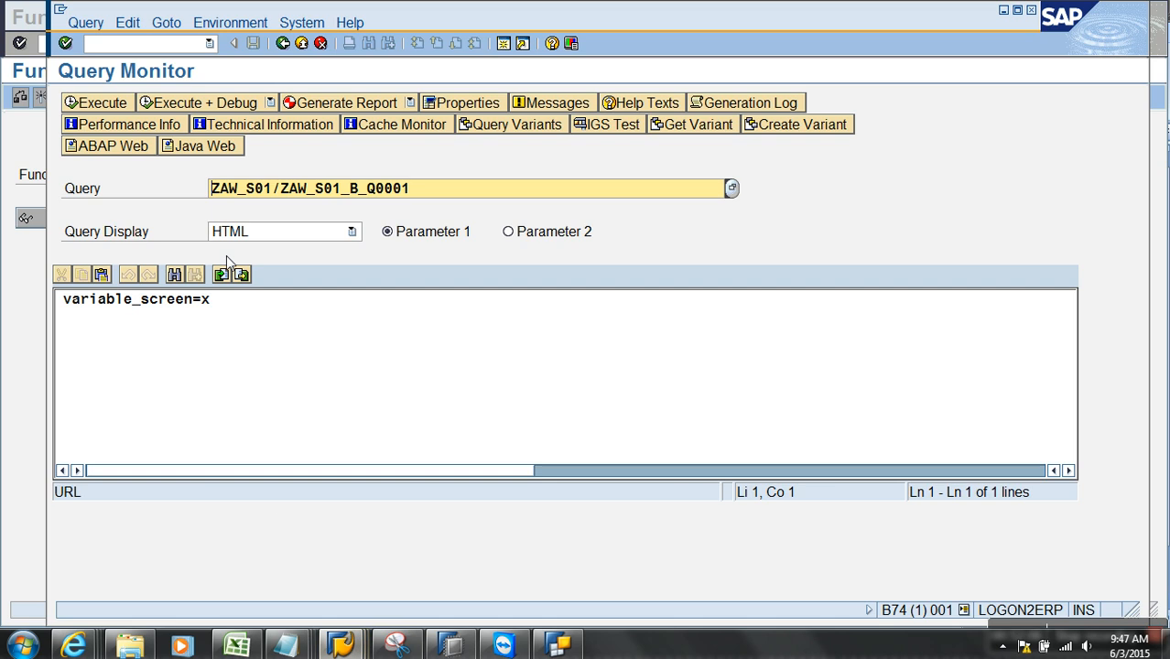
{"action": "left_click", "coordinate": [121, 109]}
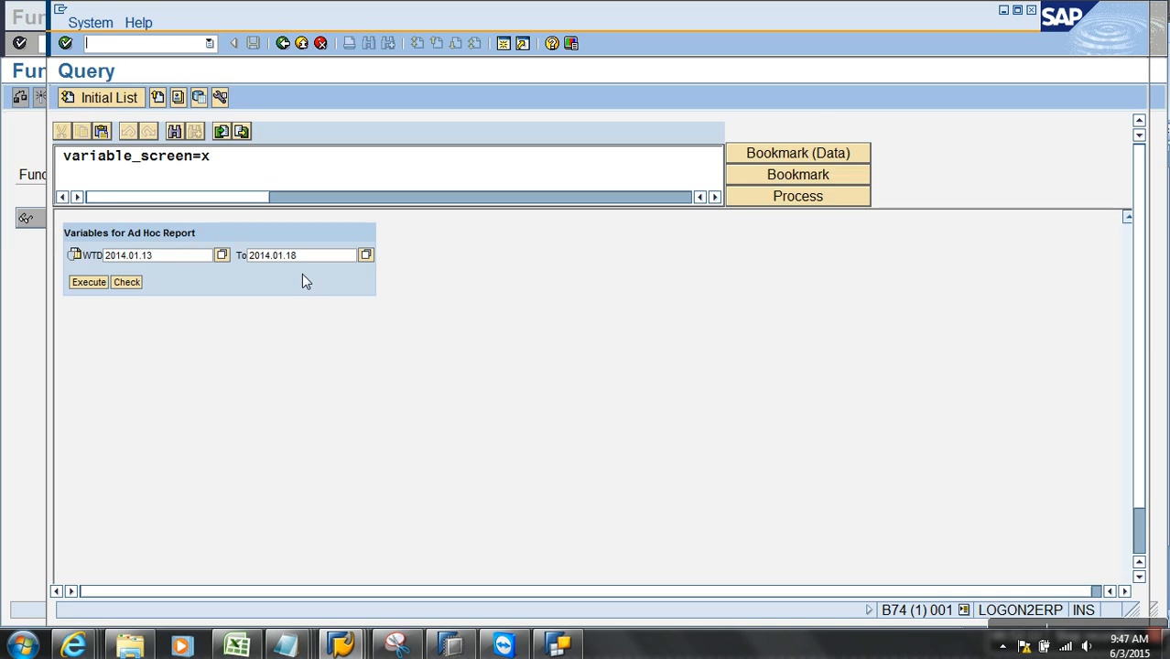
{"action": "left_click", "coordinate": [315, 261]}
{"action": "left_click", "coordinate": [1085, 630]}
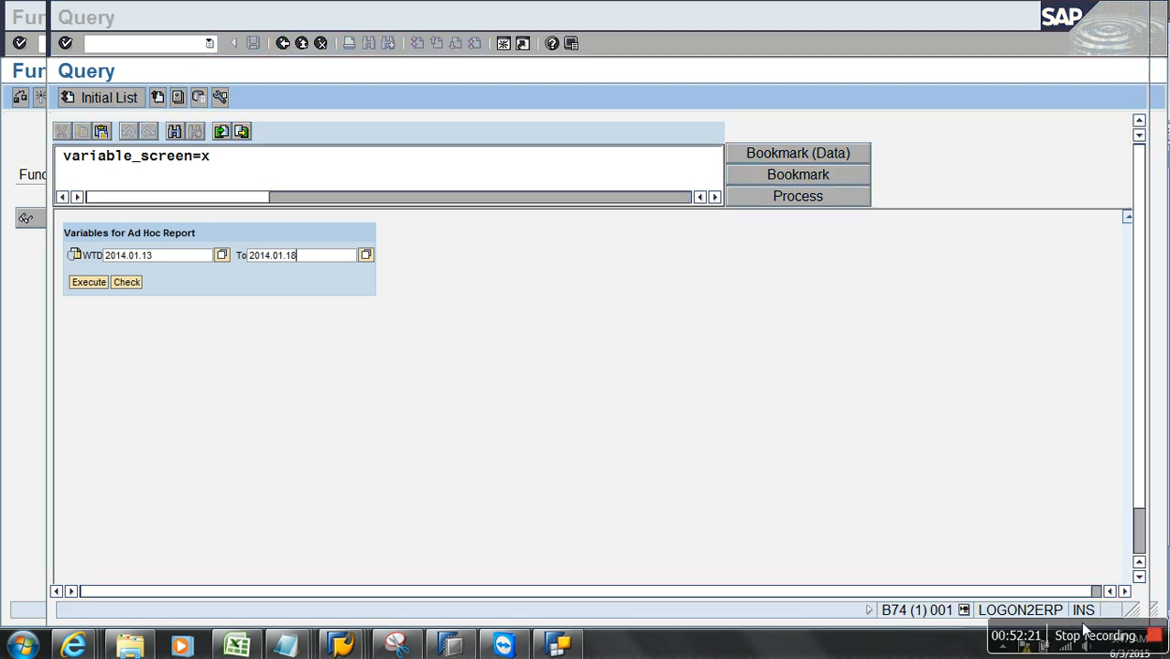